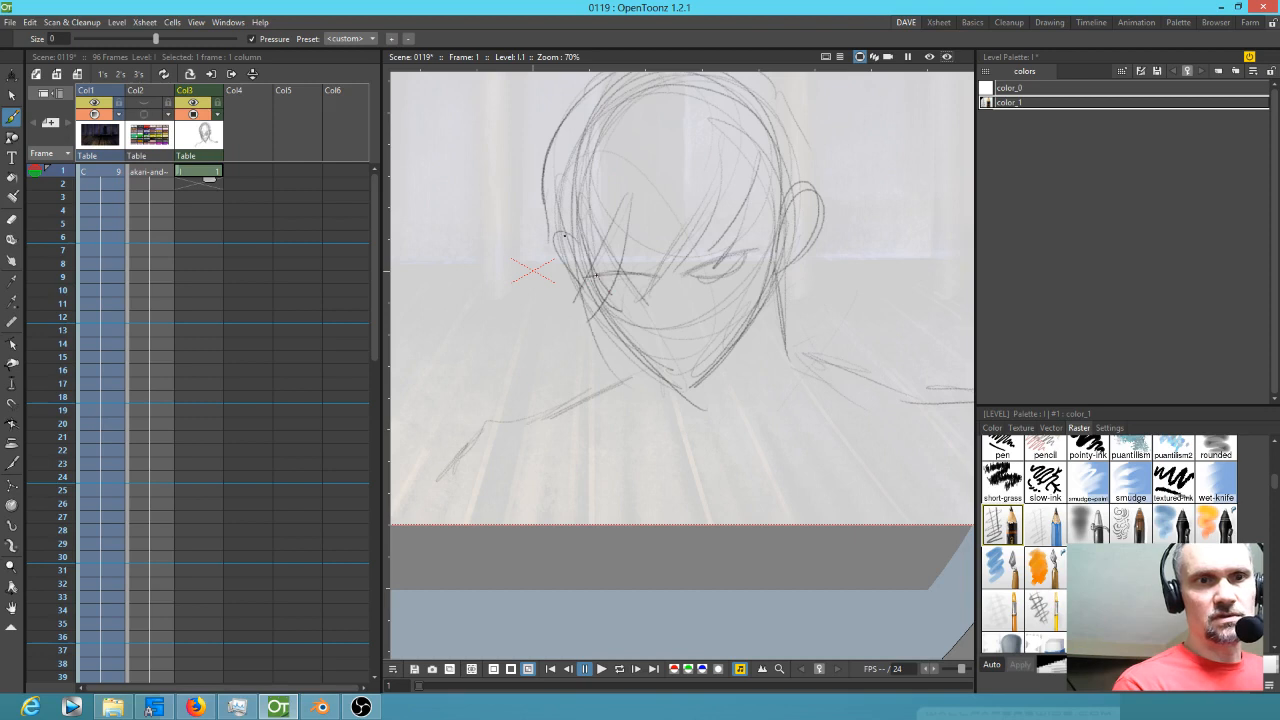
- Sketch the narrowed, angry eyes on the head and erase the construction lines beneath them
mouse_move(652, 287)
left_mouse_down()
mouse_move(615, 288)
mouse_move(674, 268)
mouse_move(729, 270)
mouse_move(700, 270)
mouse_move(758, 246)
left_mouse_up()
left_click_drag(702, 278, 746, 258)
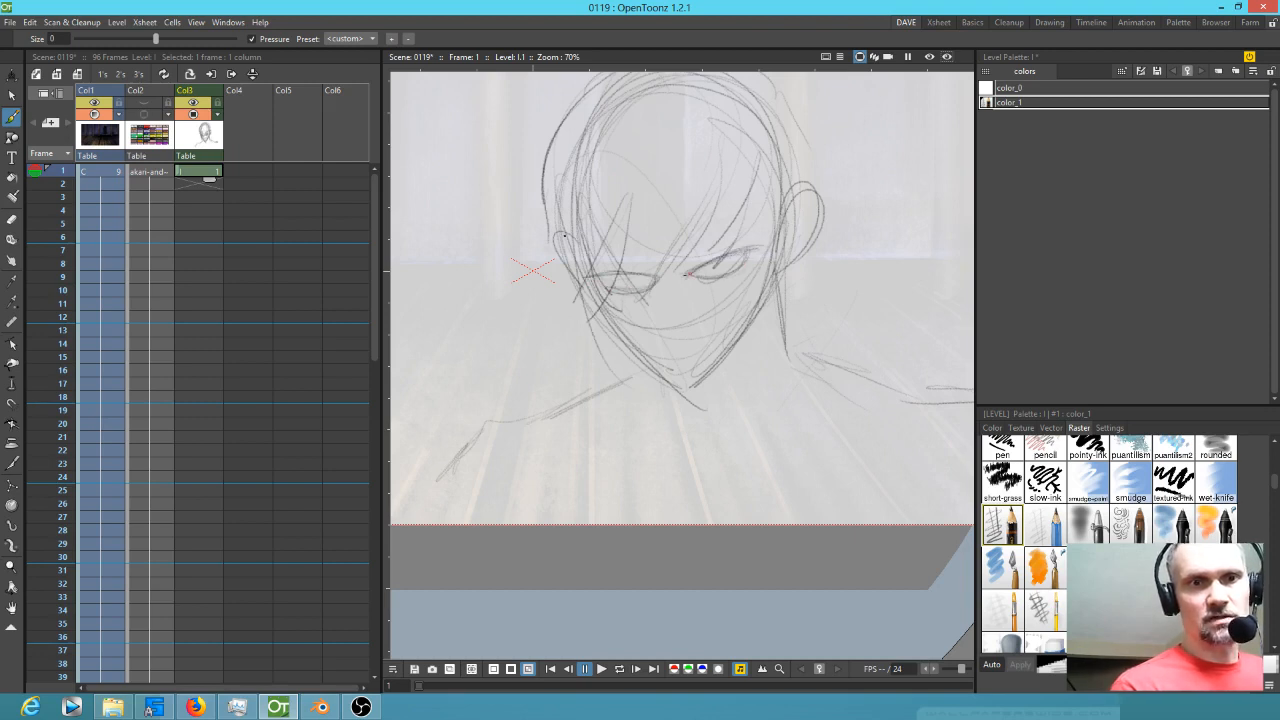
mouse_move(648, 278)
left_mouse_down()
mouse_move(584, 275)
mouse_move(642, 291)
mouse_move(624, 290)
mouse_move(656, 278)
left_mouse_up()
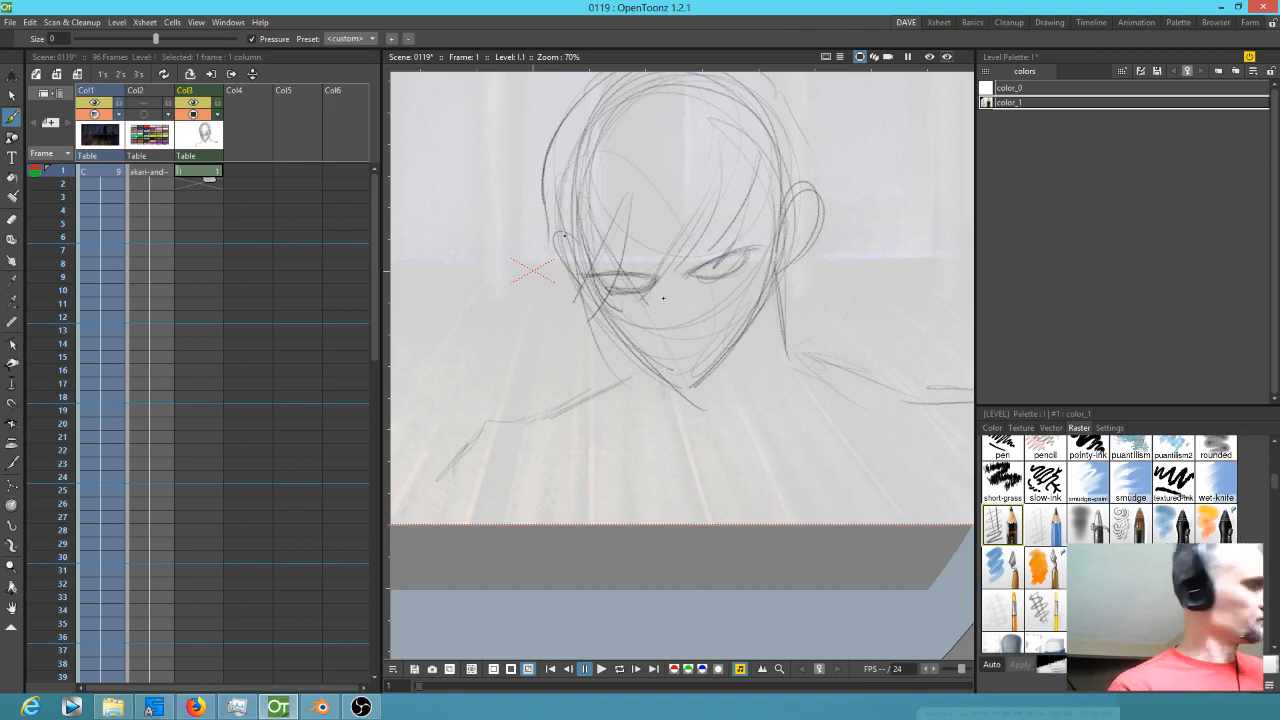
key("a")
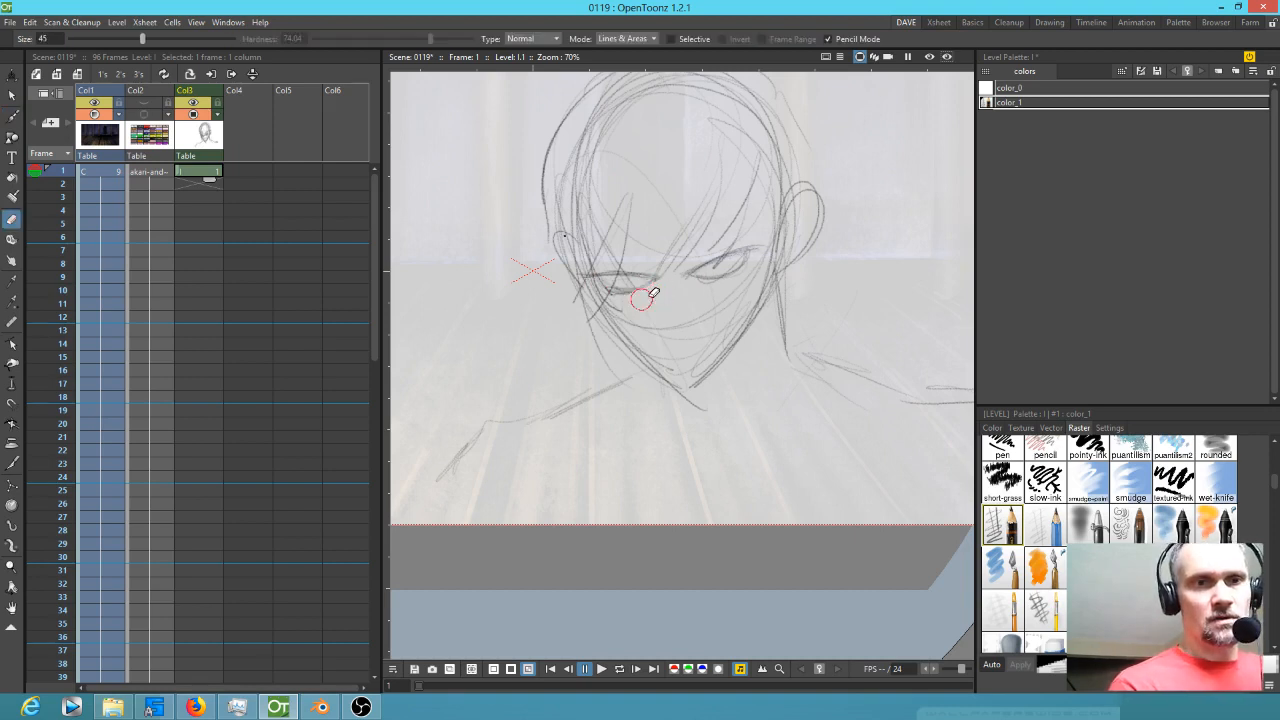
left_click_drag(725, 289, 703, 291)
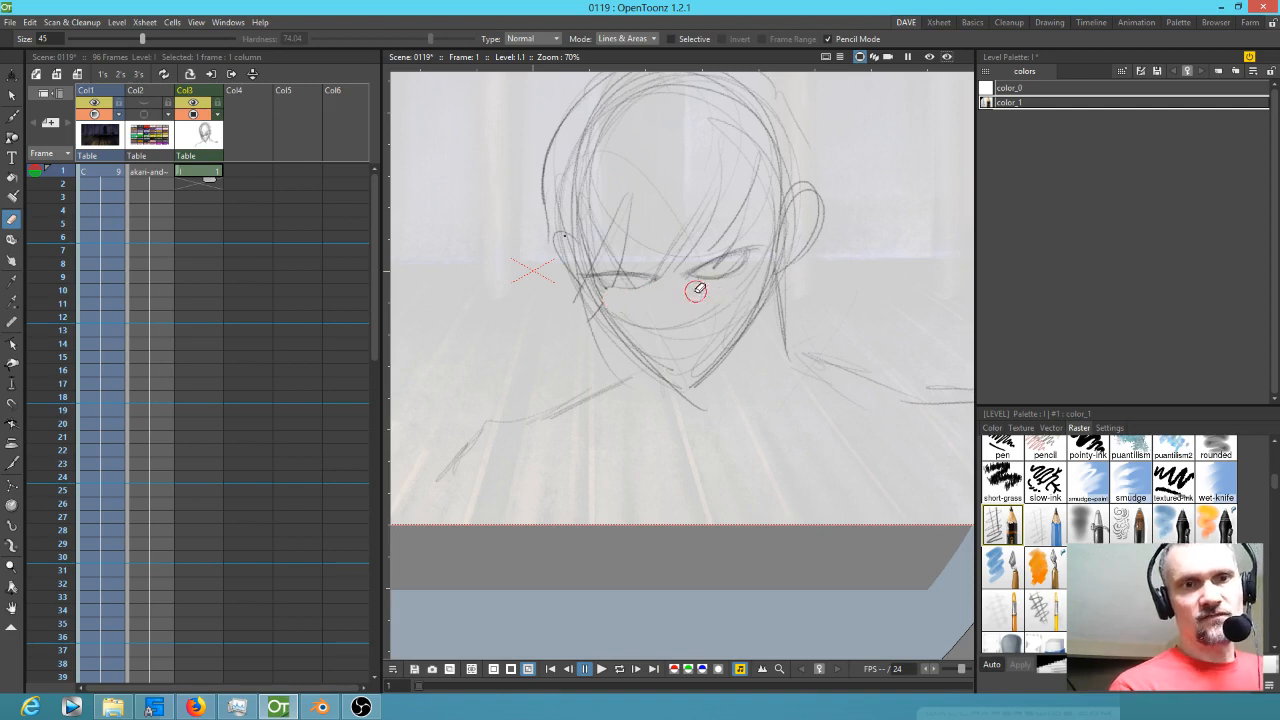
- Sketch the nose, mouth, jaw and both ears in pencil, and strengthen the shoulder lines
key("b")
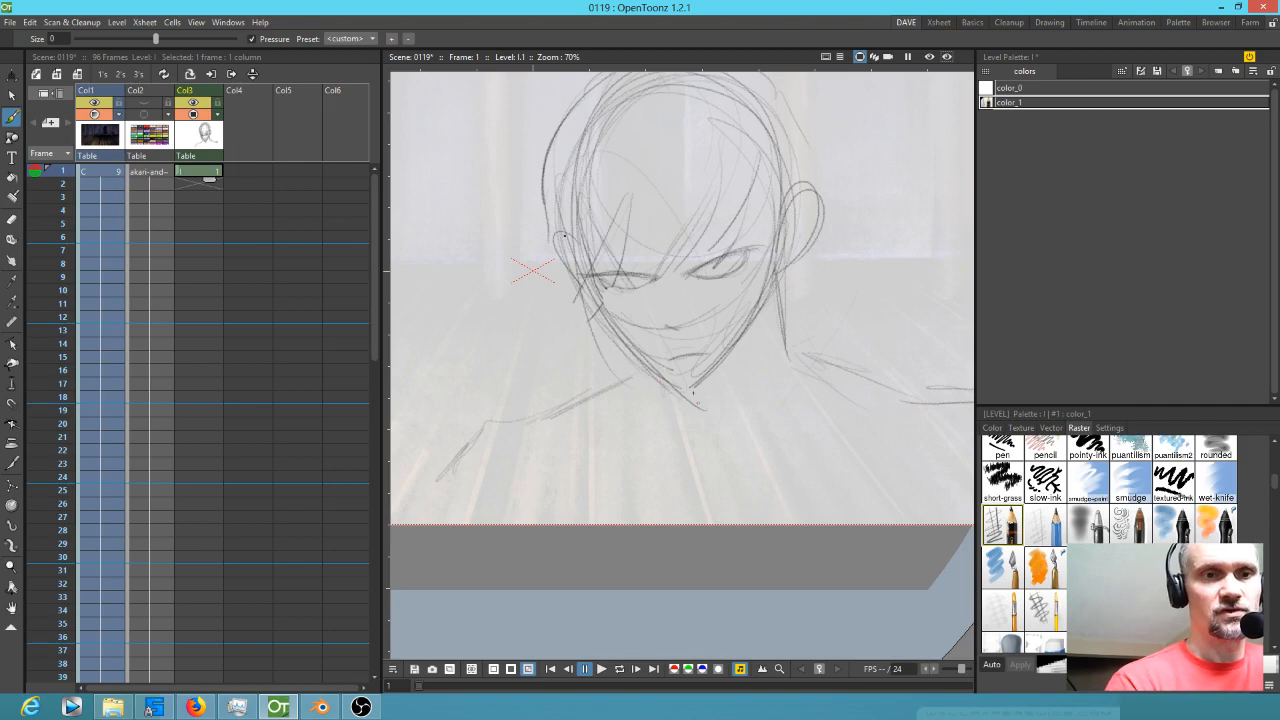
left_click_drag(706, 381, 777, 258)
mouse_move(798, 186)
left_mouse_down()
mouse_move(786, 221)
mouse_move(812, 212)
mouse_move(796, 206)
mouse_move(790, 262)
left_mouse_up()
mouse_move(583, 256)
left_mouse_down()
mouse_move(553, 266)
mouse_move(570, 258)
mouse_move(576, 299)
left_mouse_up()
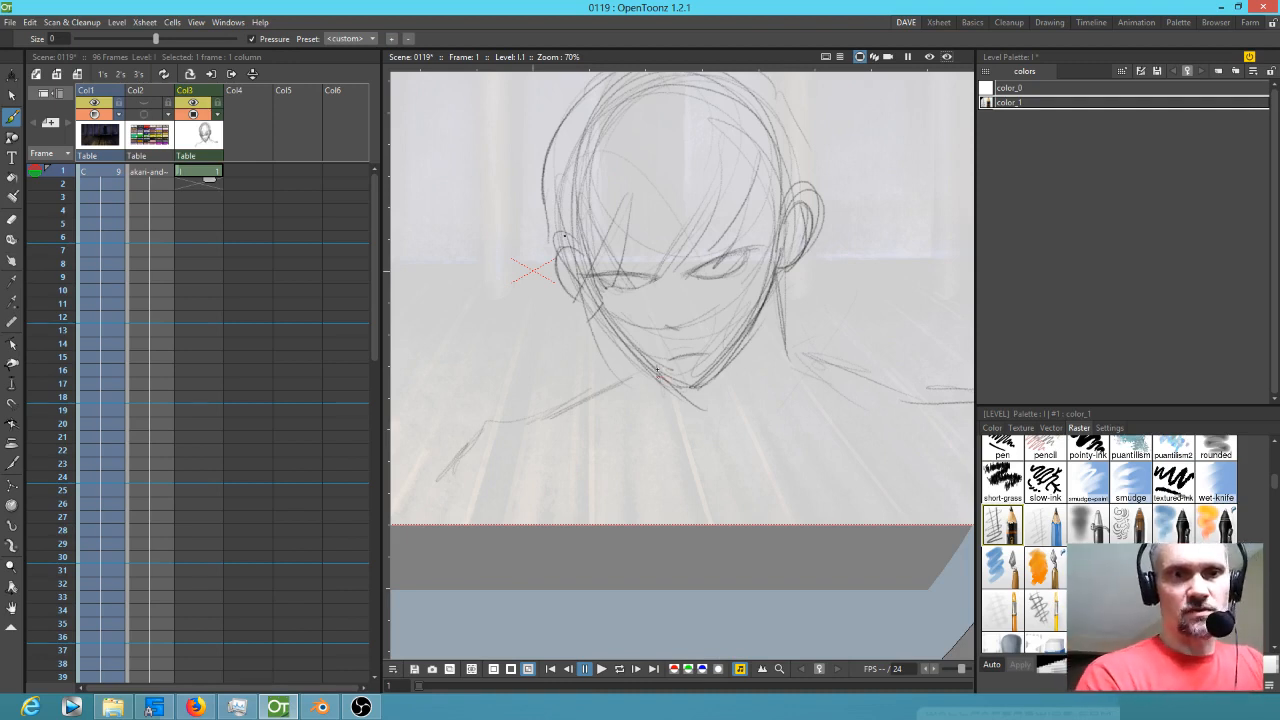
left_click_drag(600, 396, 658, 383)
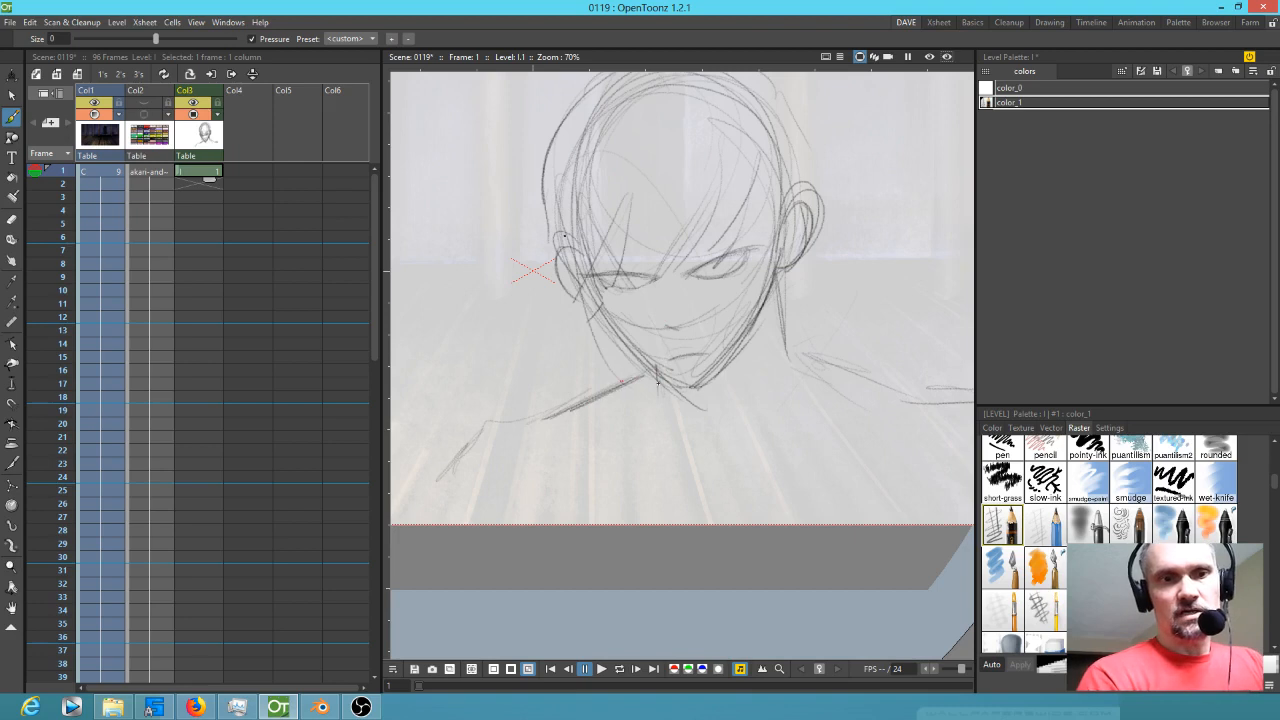
left_click_drag(748, 414, 841, 358)
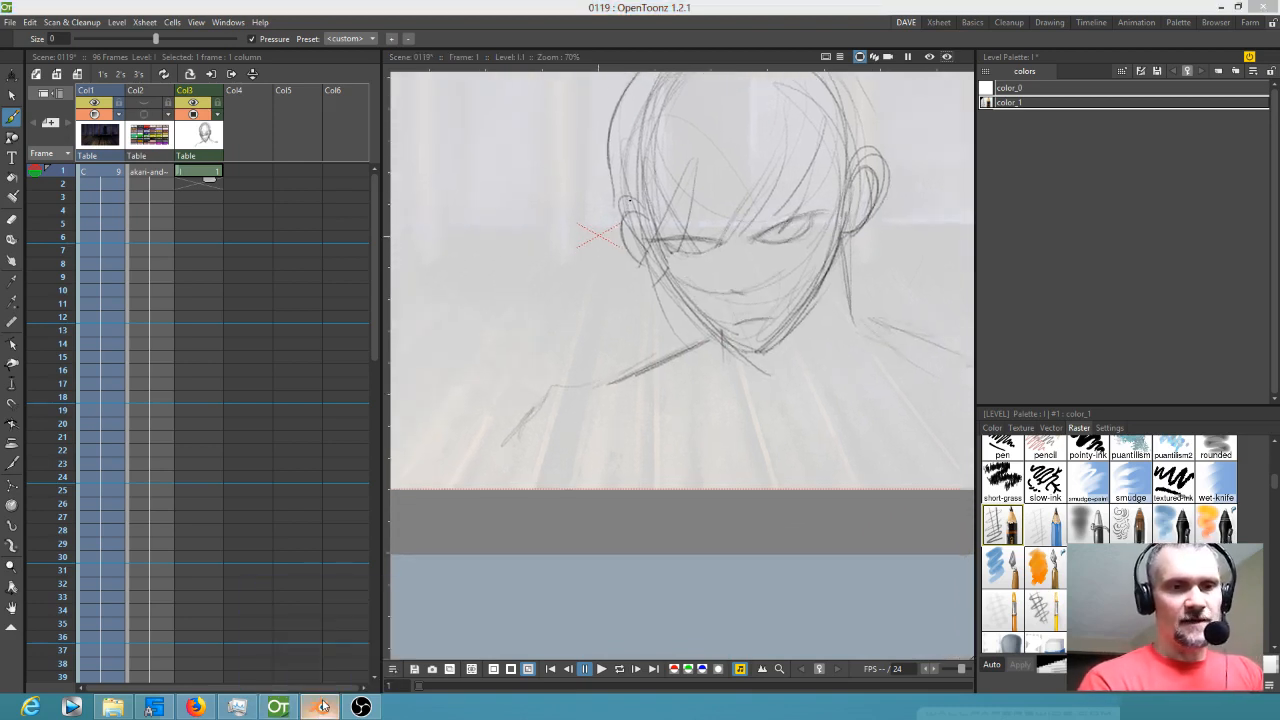
- Switch to Blender and play the end of the 0118.mp4 strip through to the following storyboard shot
left_click_drag(754, 2, 754, 218)
double_click(754, 218)
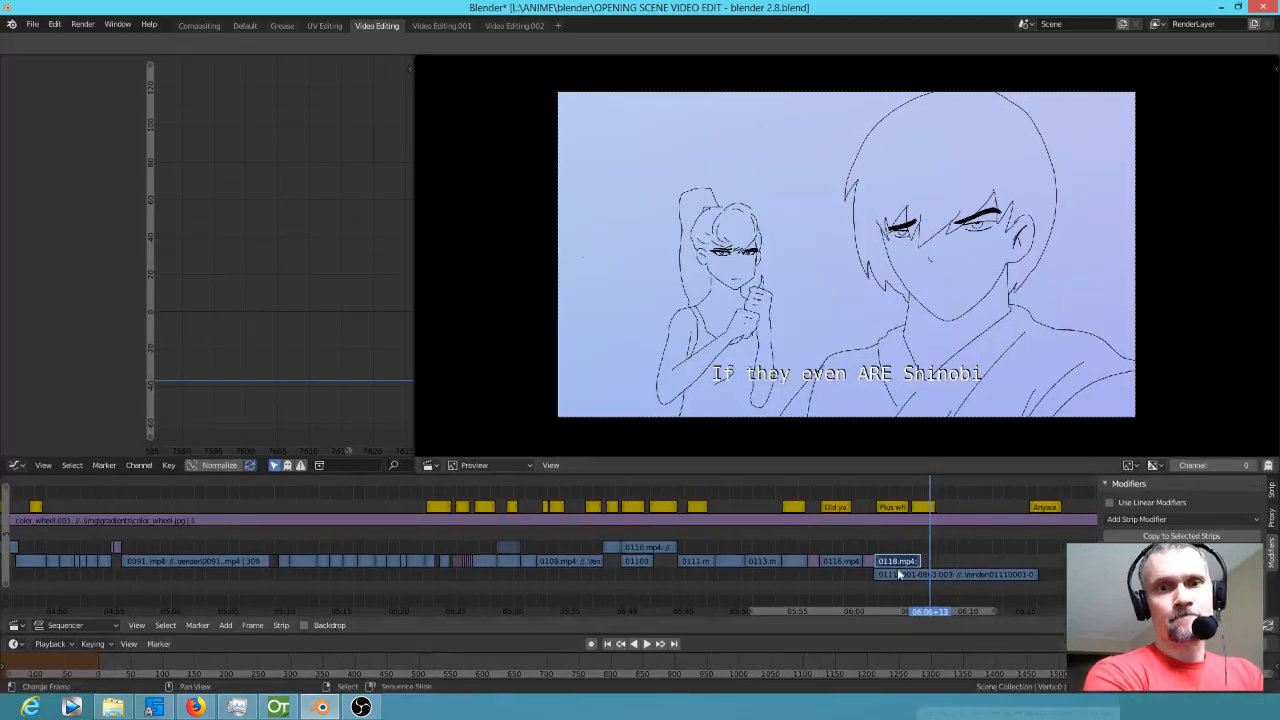
left_click(895, 591)
key("space")
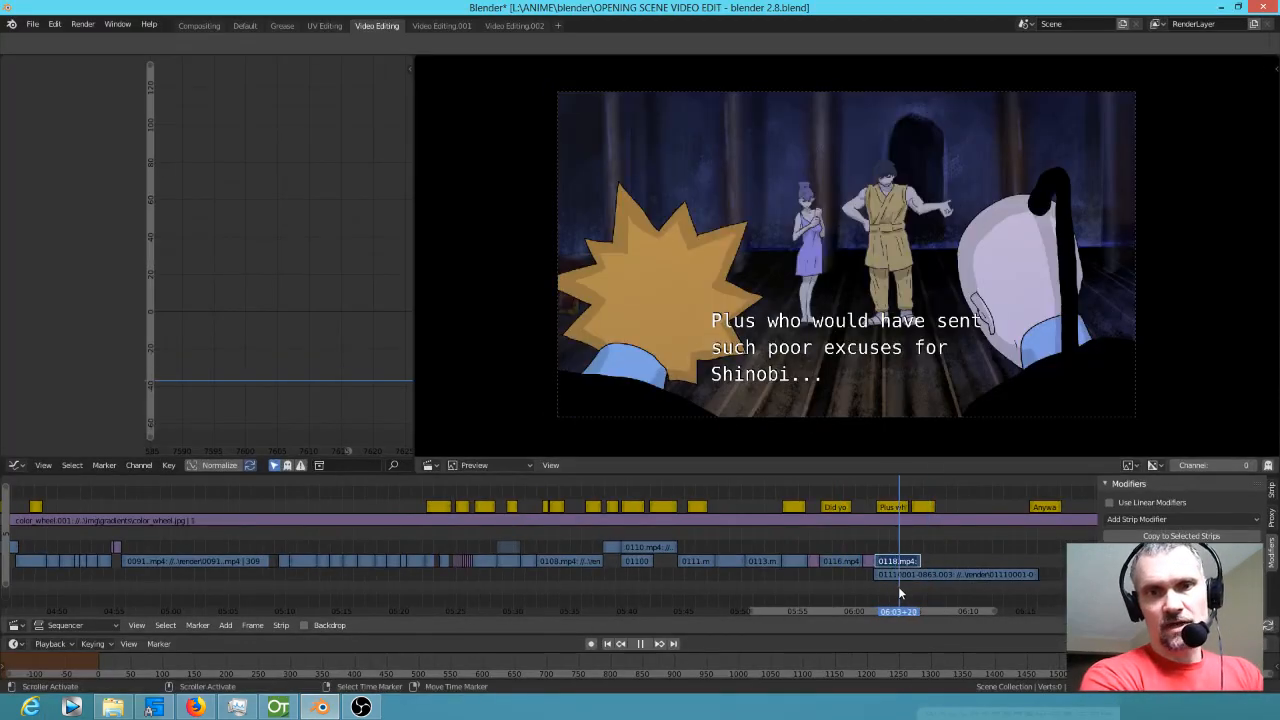
mouse_move(914, 589)
left_mouse_down()
mouse_move(936, 589)
mouse_move(921, 590)
left_mouse_up()
key("space")
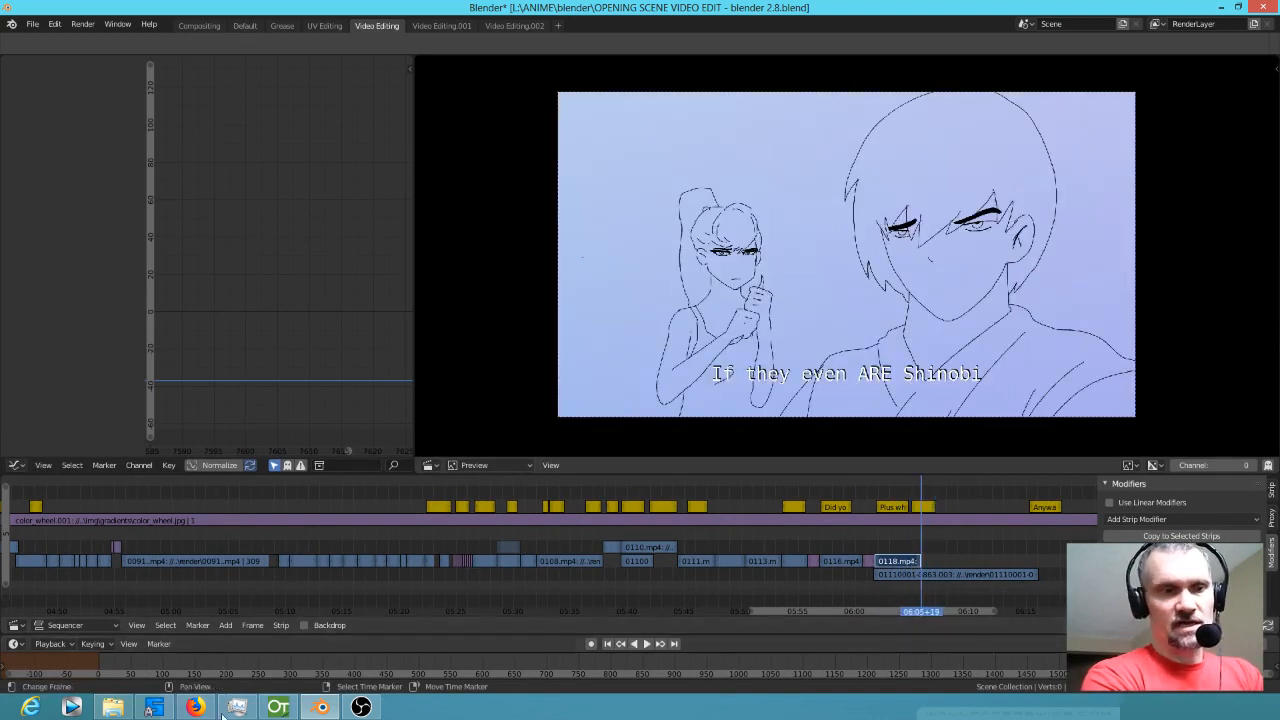
- Return to OpenToonz and sketch the left-hand shoulder, outer arm and sleeve edge down to the frame's lower border
left_click(280, 708)
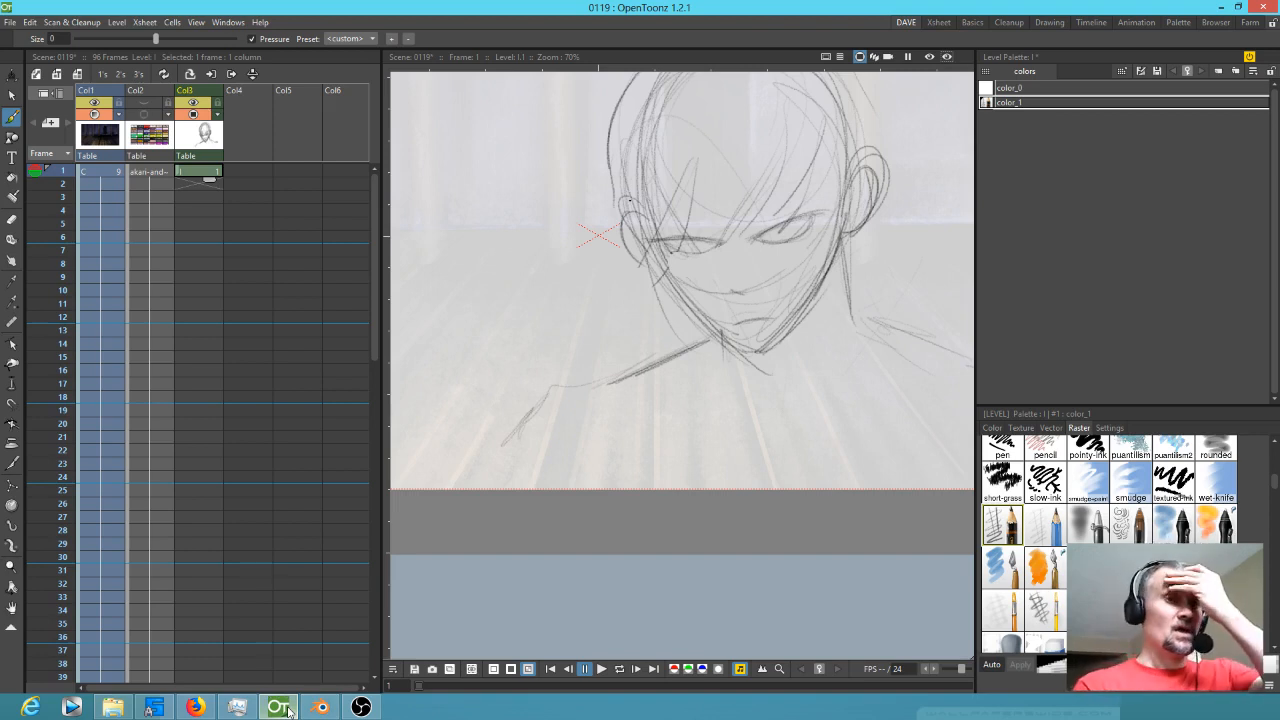
mouse_move(609, 383)
left_mouse_down()
mouse_move(543, 393)
mouse_move(532, 387)
mouse_move(544, 378)
mouse_move(549, 396)
mouse_move(527, 389)
mouse_move(474, 488)
left_mouse_up()
mouse_move(514, 406)
left_mouse_down()
mouse_move(470, 488)
mouse_move(455, 486)
left_mouse_up()
left_click_drag(515, 405, 452, 468)
left_click_drag(575, 426, 562, 488)
left_click_drag(597, 384, 562, 488)
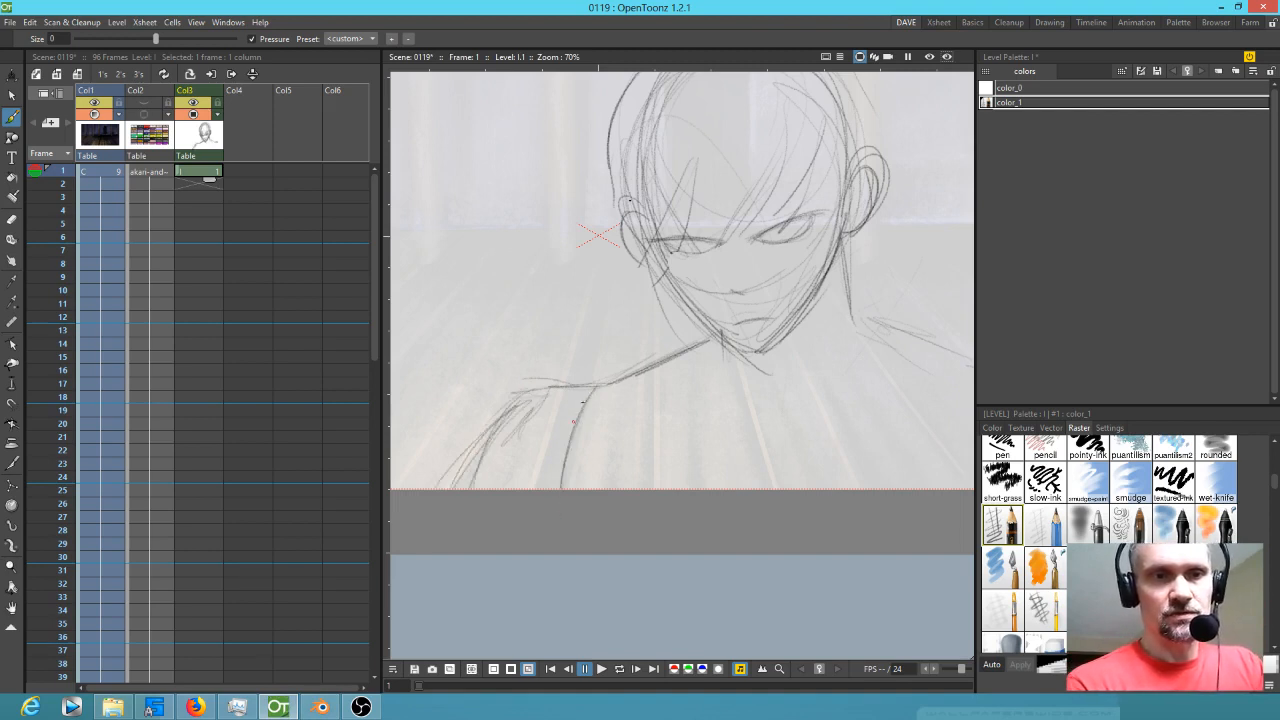
left_click_drag(580, 410, 560, 490)
left_click_drag(590, 386, 466, 484)
left_click_drag(530, 394, 456, 488)
- Sketch the crossing V-shaped collar of the robe below the chin, with a second line along each side
left_click_drag(739, 372, 792, 478)
left_click_drag(853, 319, 796, 400)
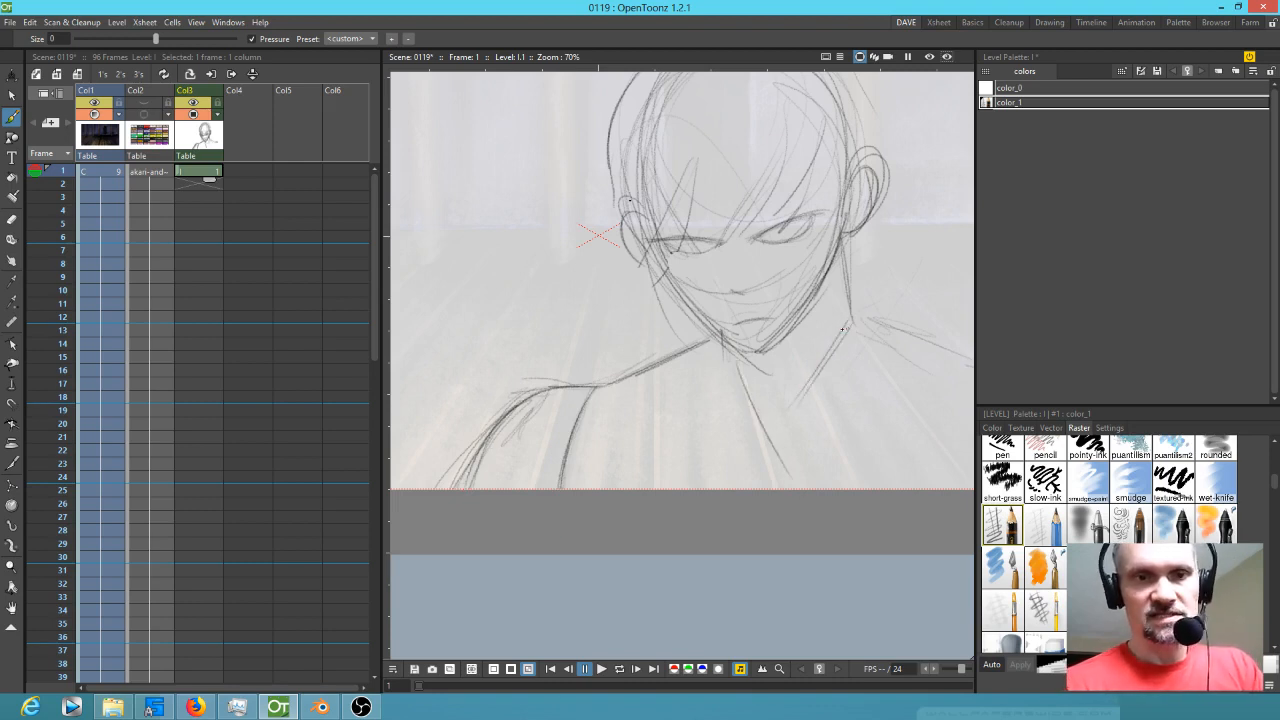
left_click_drag(834, 350, 760, 442)
left_click_drag(739, 378, 757, 430)
left_click_drag(675, 372, 738, 481)
left_click_drag(890, 350, 828, 450)
left_click_drag(826, 452, 688, 466)
- Sketch the right-hand shoulder contour and the arm line running down to the frame's lower border
left_click_drag(760, 320, 894, 354)
mouse_move(886, 413)
left_mouse_down()
mouse_move(834, 416)
mouse_move(818, 431)
left_mouse_up()
left_click_drag(815, 373, 859, 390)
mouse_move(884, 397)
left_mouse_down()
mouse_move(860, 445)
mouse_move(889, 386)
mouse_move(843, 509)
left_mouse_up()
left_click_drag(883, 398, 857, 509)
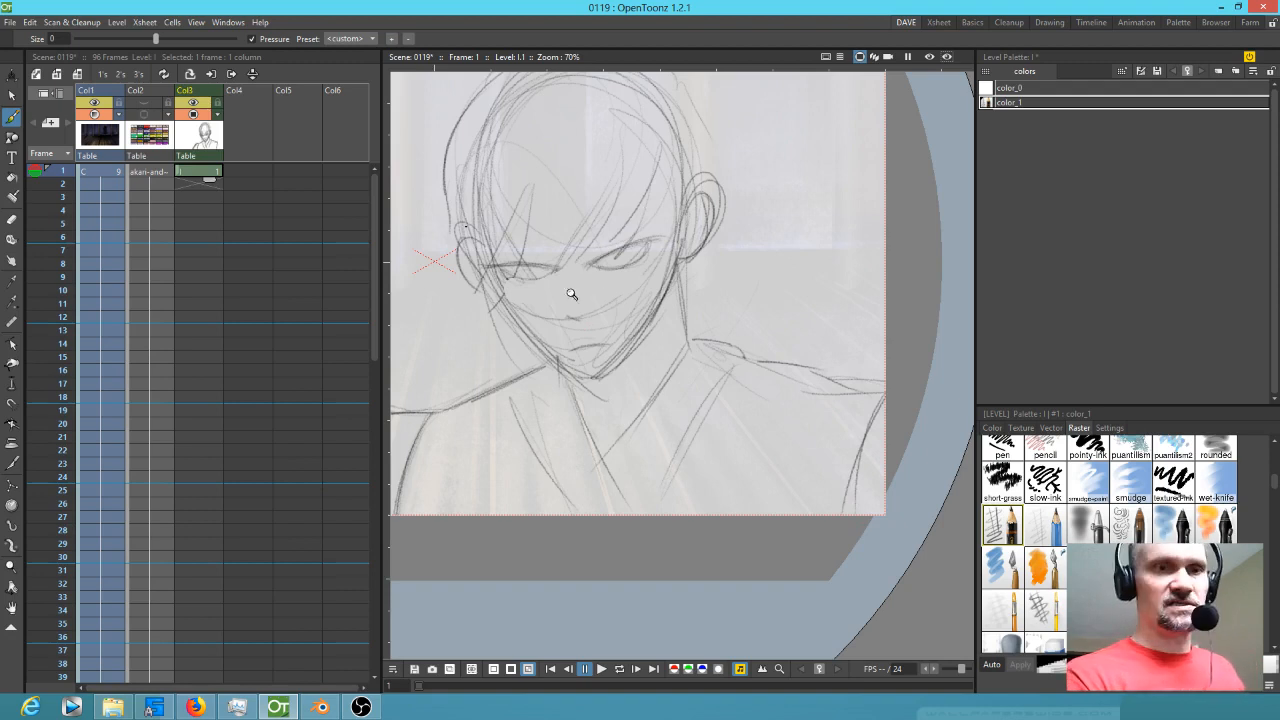
- Draw dark pupils in both eyes, and add slanted eyebrows and an open, tilted mouth
scroll(573, 288, "up", 4)
mouse_move(754, 302)
left_mouse_down()
mouse_move(748, 292)
mouse_move(728, 314)
mouse_move(742, 295)
left_mouse_up()
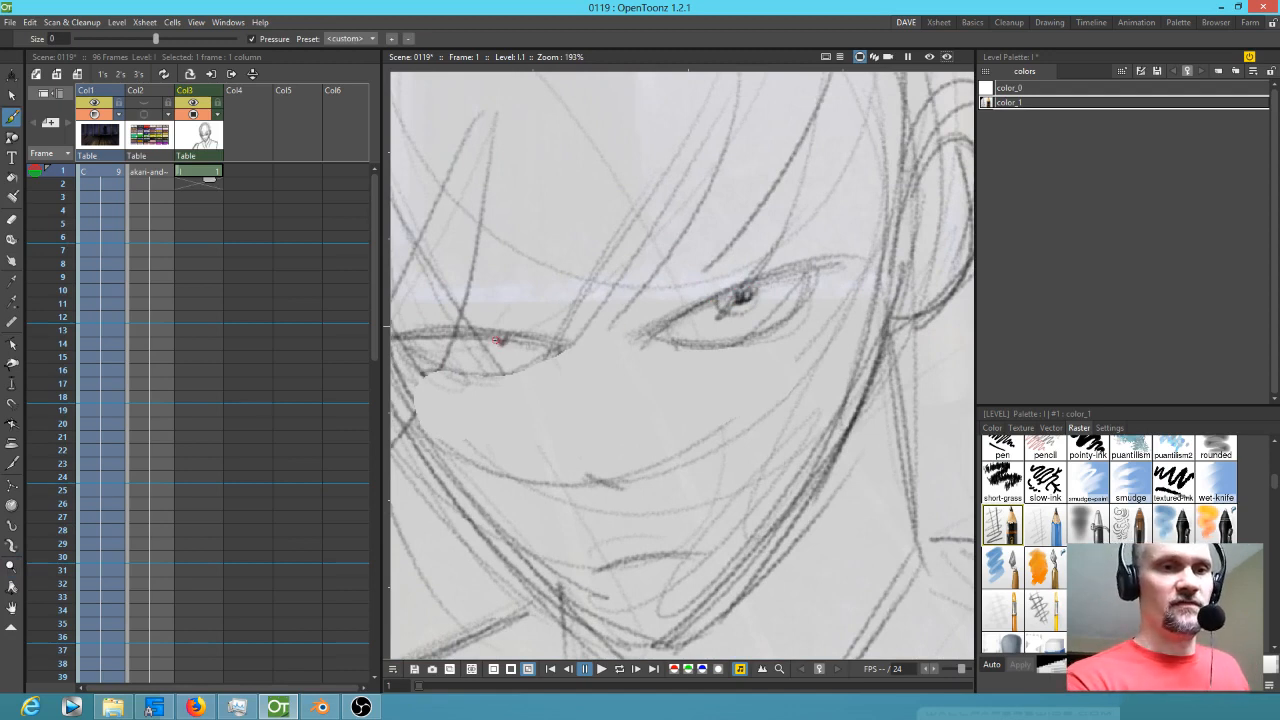
mouse_move(650, 306)
left_mouse_down()
mouse_move(825, 222)
mouse_move(706, 284)
mouse_move(650, 292)
left_mouse_up()
left_click_drag(542, 293, 424, 315)
mouse_move(661, 540)
left_mouse_down()
mouse_move(745, 385)
mouse_move(813, 351)
mouse_move(830, 363)
mouse_move(693, 394)
mouse_move(817, 352)
mouse_move(790, 388)
mouse_move(800, 372)
mouse_move(662, 400)
mouse_move(771, 372)
mouse_move(818, 391)
left_mouse_up()
left_click_drag(686, 286, 660, 368)
mouse_move(752, 254)
left_mouse_down()
mouse_move(735, 248)
mouse_move(754, 232)
mouse_move(866, 194)
mouse_move(861, 216)
left_mouse_up()
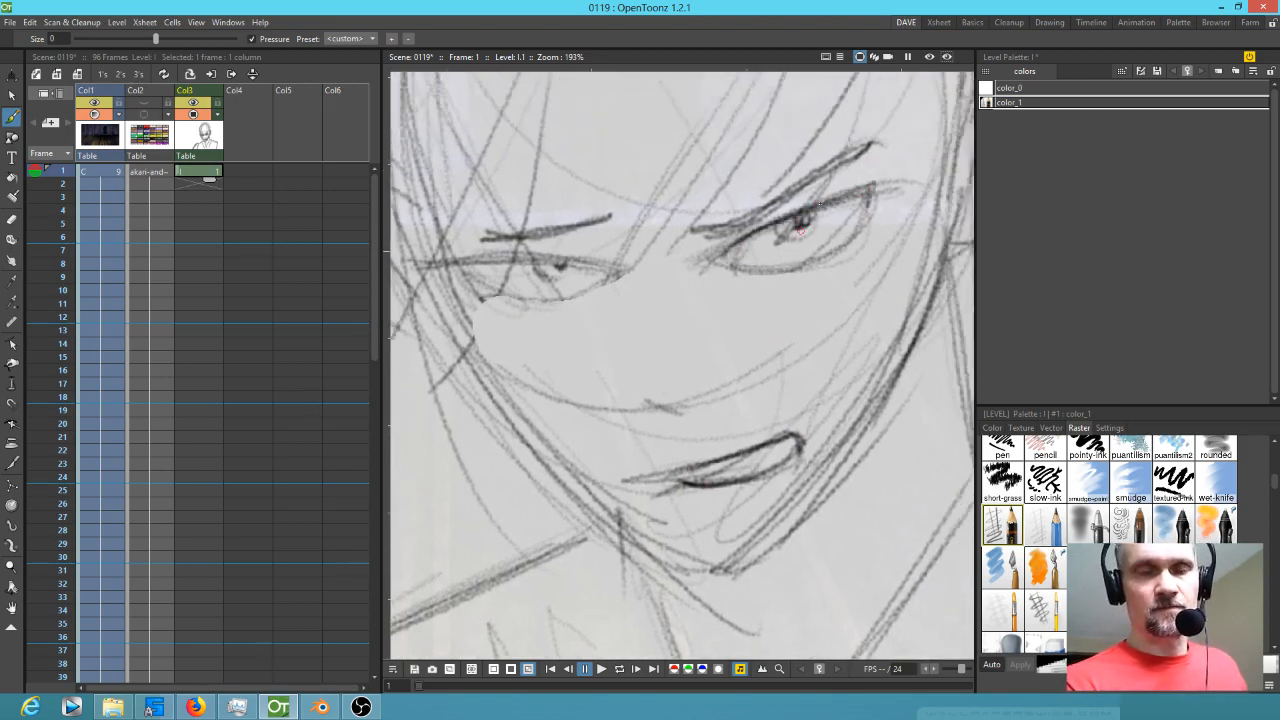
- Erase the right-hand eyebrow and redraw it as a flatter stroke closer to the eye
mouse_move(844, 170)
left_mouse_down()
mouse_move(883, 134)
mouse_move(751, 194)
mouse_move(763, 149)
left_mouse_up()
key("e")
left_click_drag(770, 296, 760, 353)
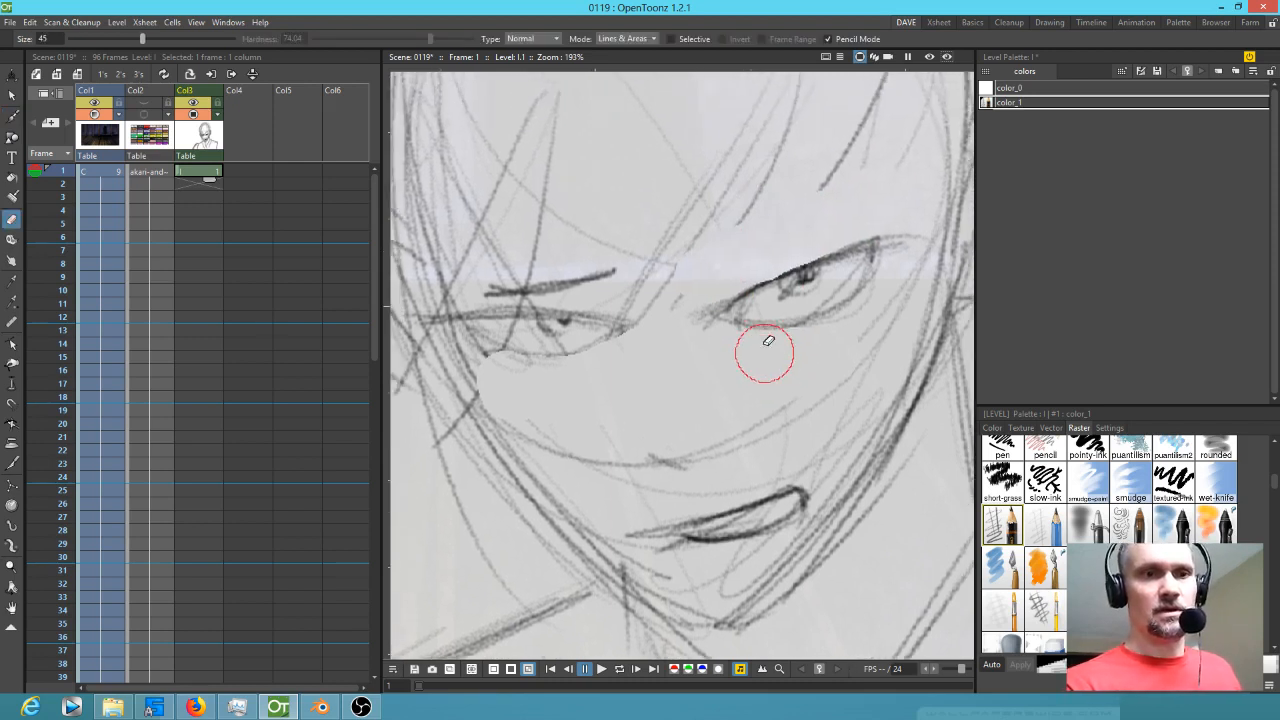
key("b")
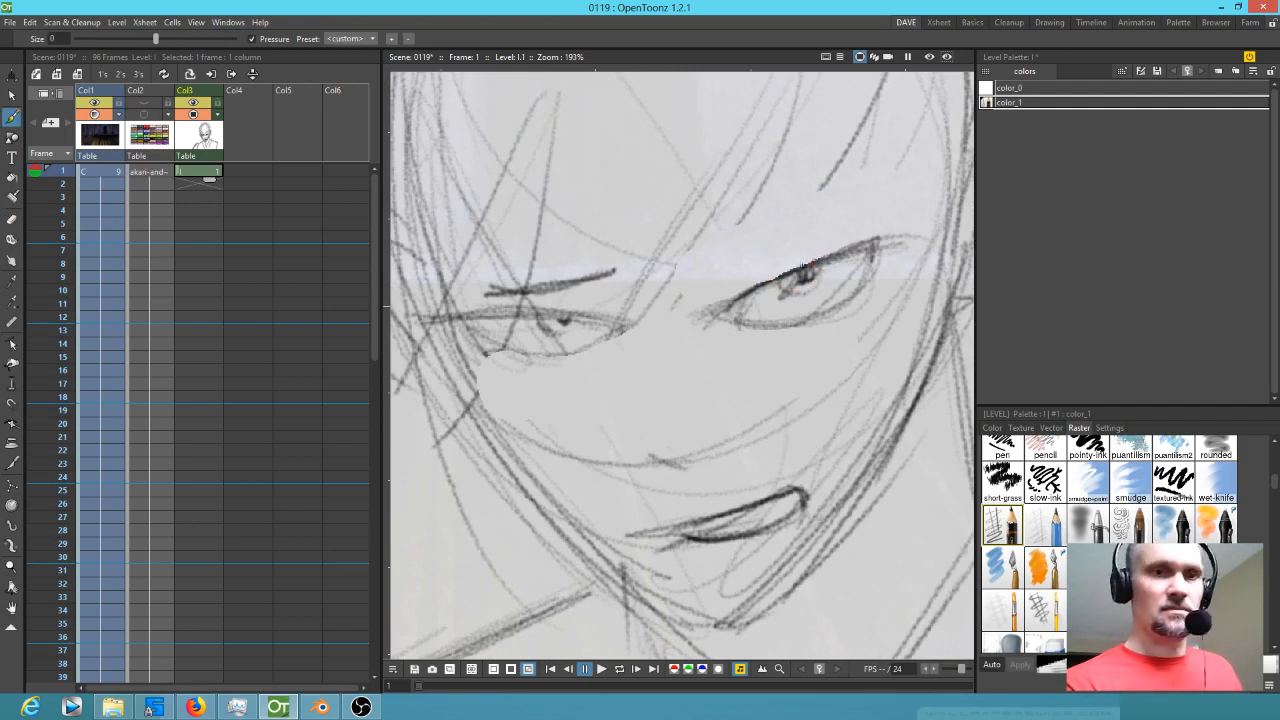
mouse_move(706, 259)
left_mouse_down()
mouse_move(836, 233)
mouse_move(738, 262)
left_mouse_up()
left_click_drag(810, 244, 718, 262)
- Erase the tilted open mouth and switch back to the brush
key("a")
mouse_move(800, 488)
left_mouse_down()
mouse_move(766, 512)
mouse_move(687, 524)
left_mouse_up()
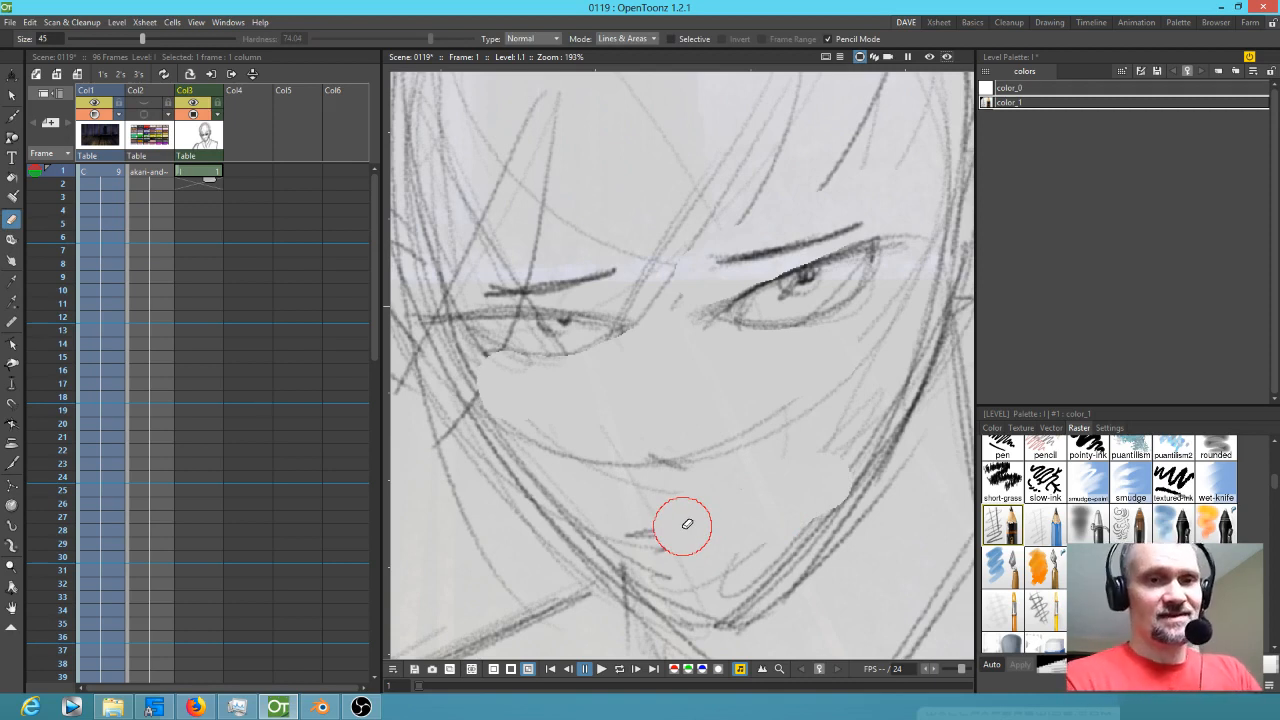
key("b")
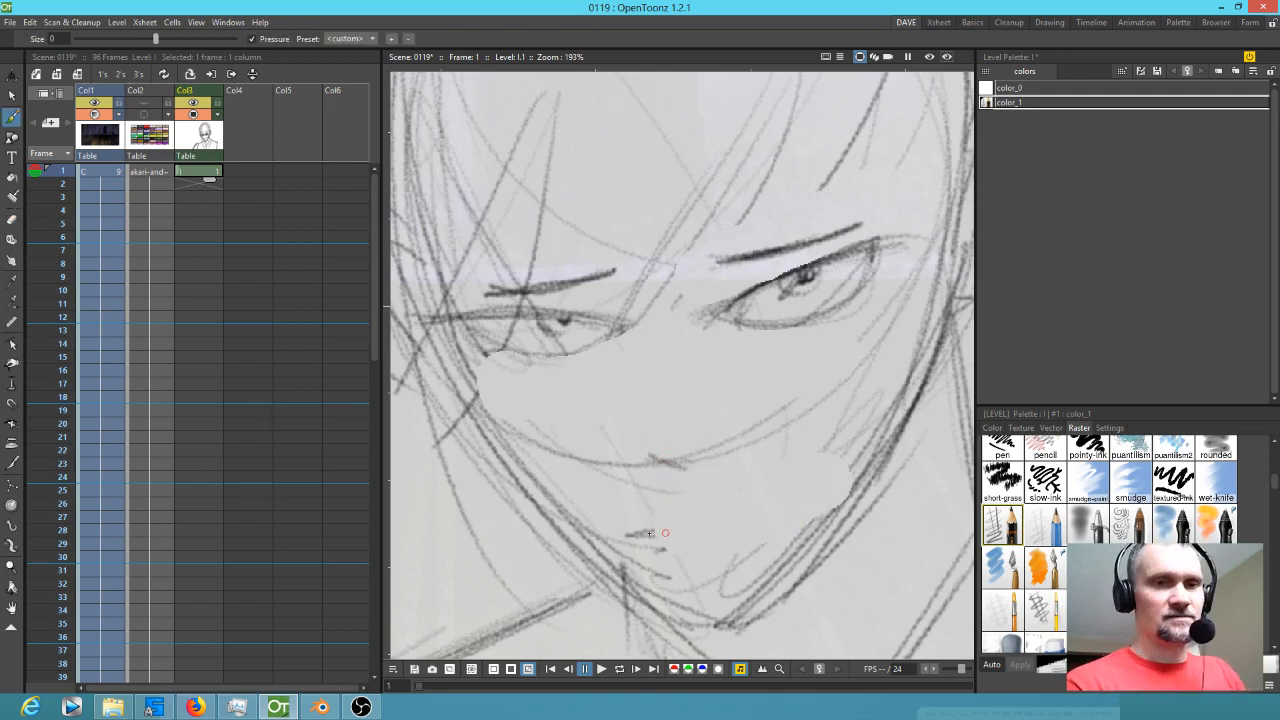
- Check the storyboard frame in Blender, return to OpenToonz, and thicken the right-hand eyebrow with frown creases between the brows
left_click(325, 705)
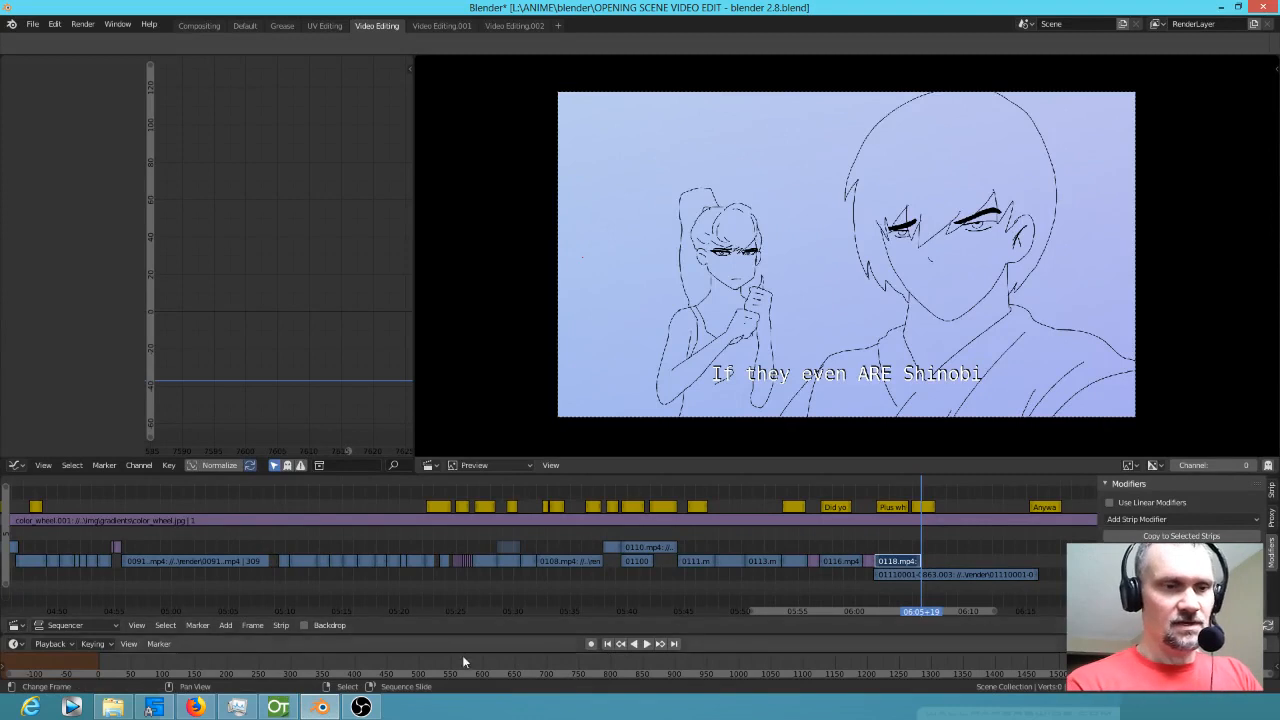
left_click(323, 707)
mouse_move(876, 202)
left_mouse_down()
mouse_move(714, 272)
mouse_move(698, 262)
mouse_move(700, 276)
left_mouse_up()
mouse_move(672, 274)
left_mouse_down()
mouse_move(676, 242)
mouse_move(599, 283)
mouse_move(473, 294)
left_mouse_up()
- Redraw the mouth as a crooked smirk with a heavy dark corner on its raised side
mouse_move(673, 530)
left_mouse_down()
mouse_move(800, 485)
mouse_move(682, 533)
left_mouse_up()
mouse_move(802, 480)
left_mouse_down()
mouse_move(818, 482)
mouse_move(652, 531)
mouse_move(808, 498)
mouse_move(802, 508)
mouse_move(678, 536)
mouse_move(805, 493)
left_mouse_up()
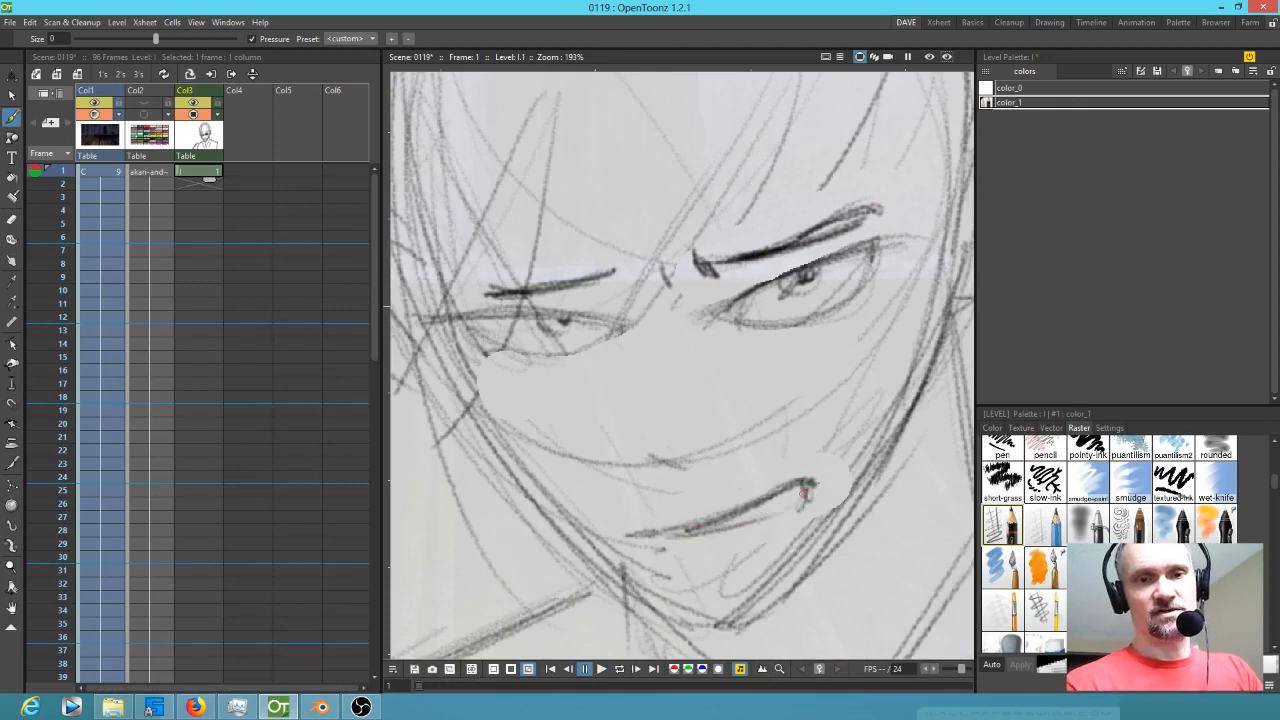
mouse_move(769, 497)
left_mouse_down()
mouse_move(822, 456)
mouse_move(803, 468)
mouse_move(820, 462)
mouse_move(801, 505)
mouse_move(700, 535)
left_mouse_up()
scroll(700, 535, "down", 5)
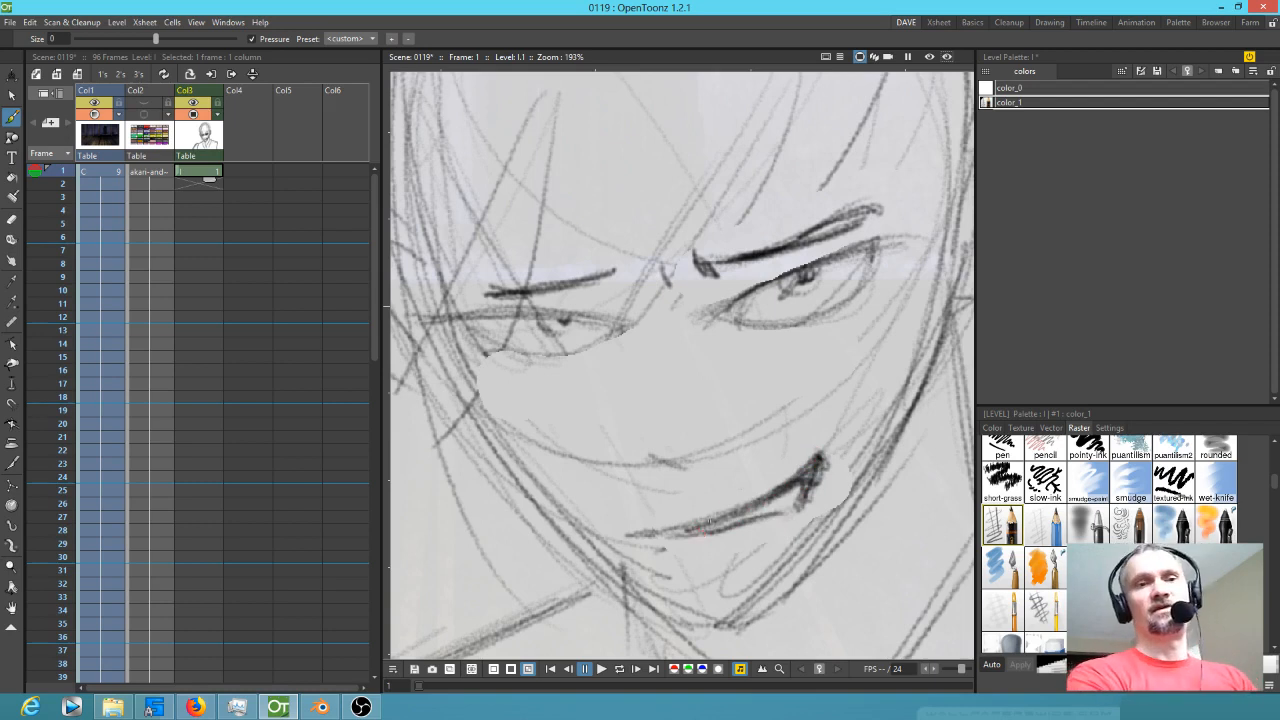
left_click_drag(748, 503, 657, 458)
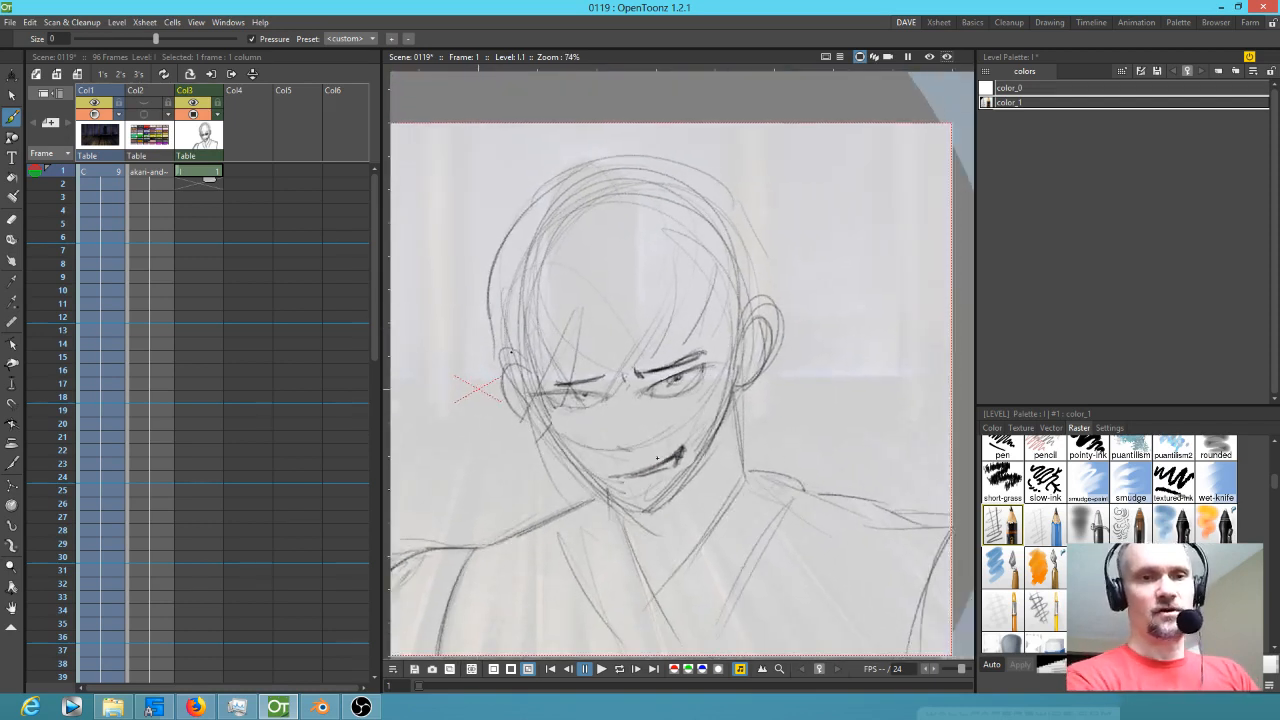
- Switch to Blender, play the character's close-up in the 0116.mp4 strip as a hair reference, and return to OpenToonz
key("alt+Tab")
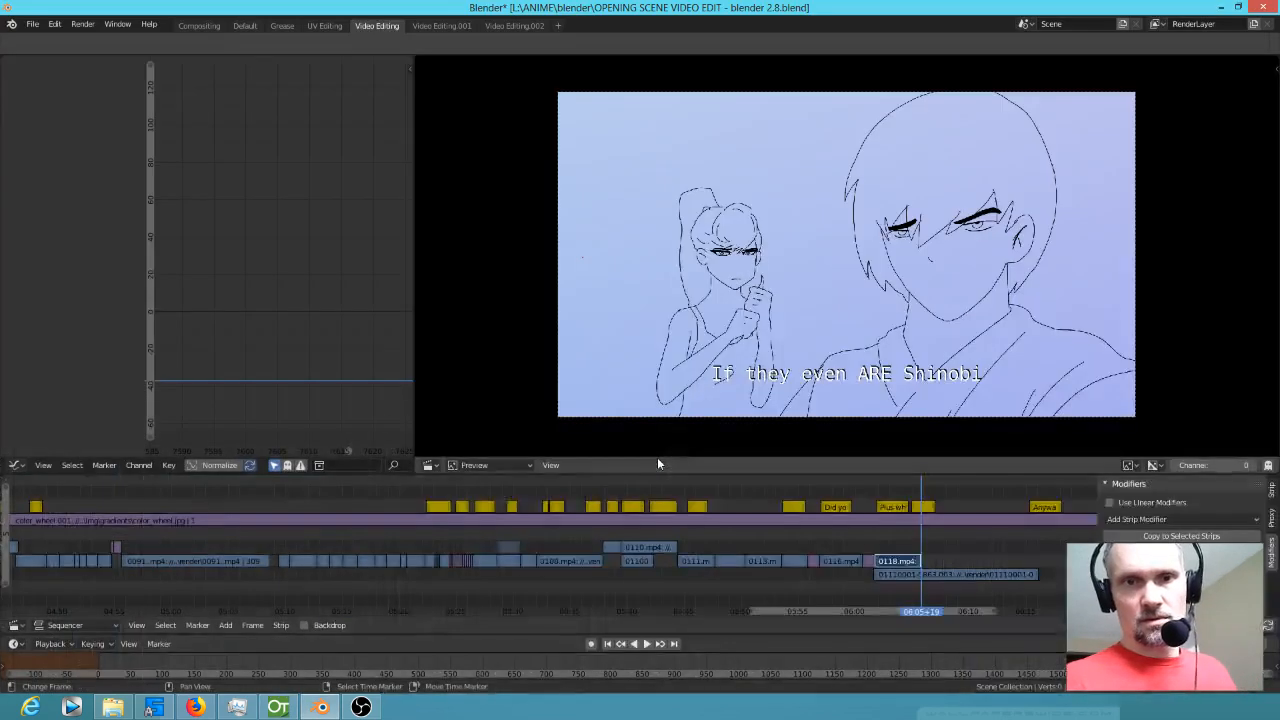
left_click(855, 587)
key("space")
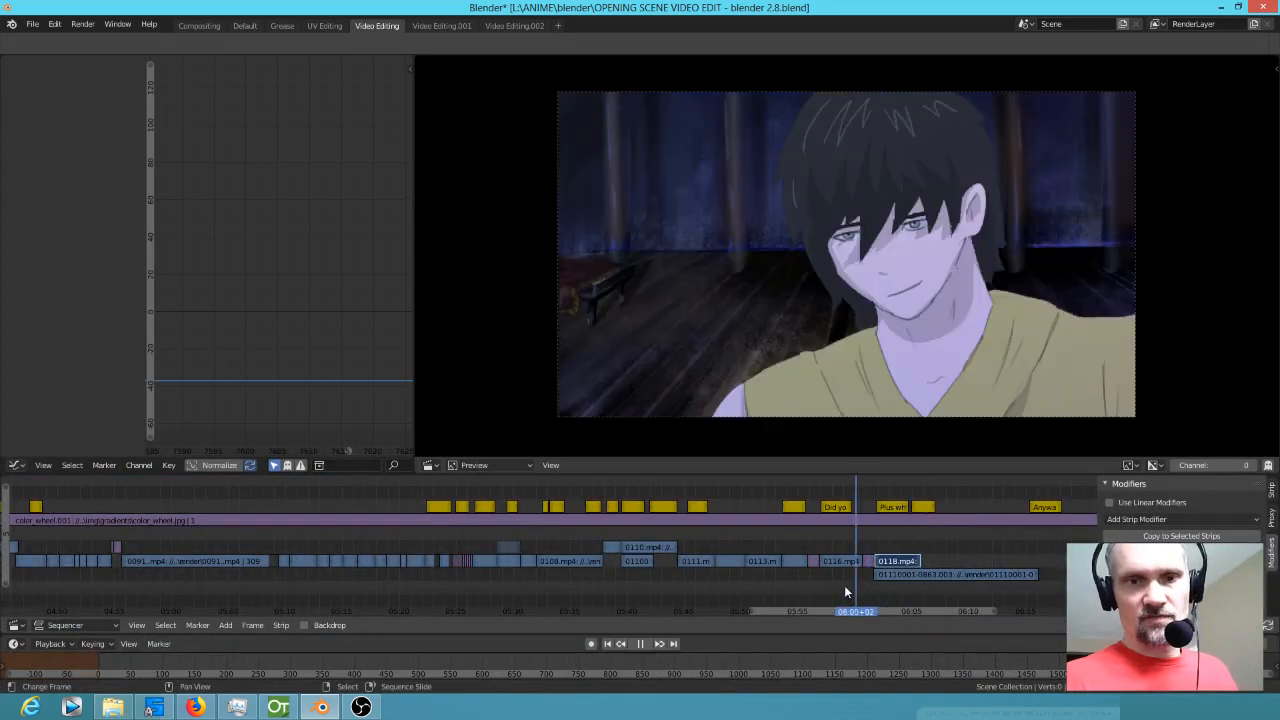
key("alt+Tab")
- Sketch the long hair lock hanging outside the right-hand ear, comparing it with the shot in Blender
mouse_move(762, 236)
left_mouse_down()
mouse_move(786, 395)
mouse_move(772, 428)
mouse_move(758, 416)
left_mouse_up()
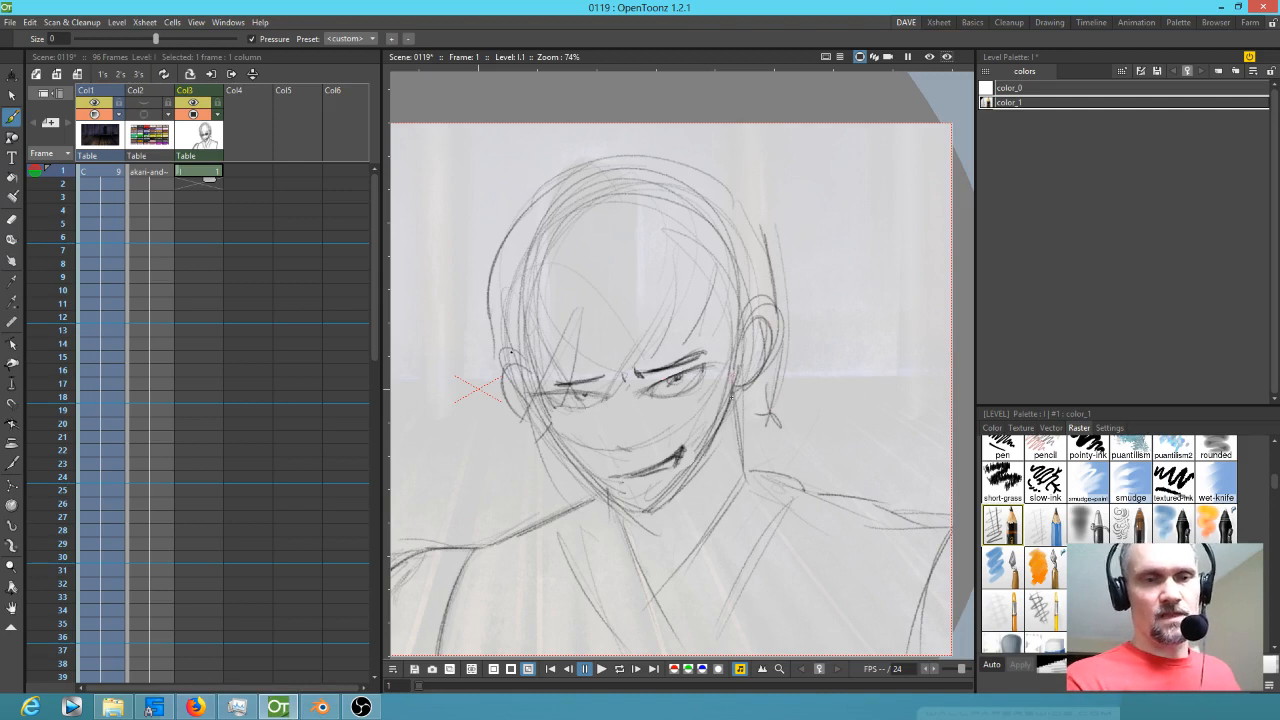
key("alt+Tab")
key("alt+Tab")
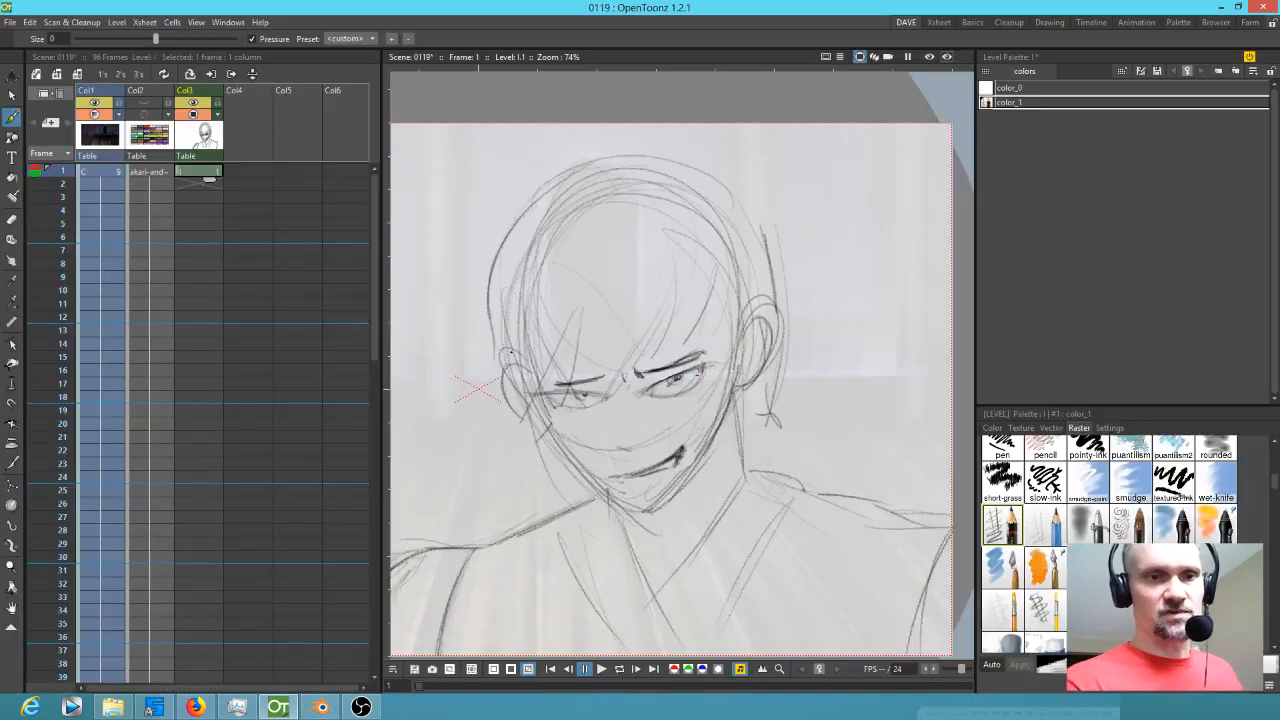
- Select each eye with a freehand selection and shrink it, scaling the right-hand one to 72.29%
key("s")
left_click_drag(718, 360, 683, 367)
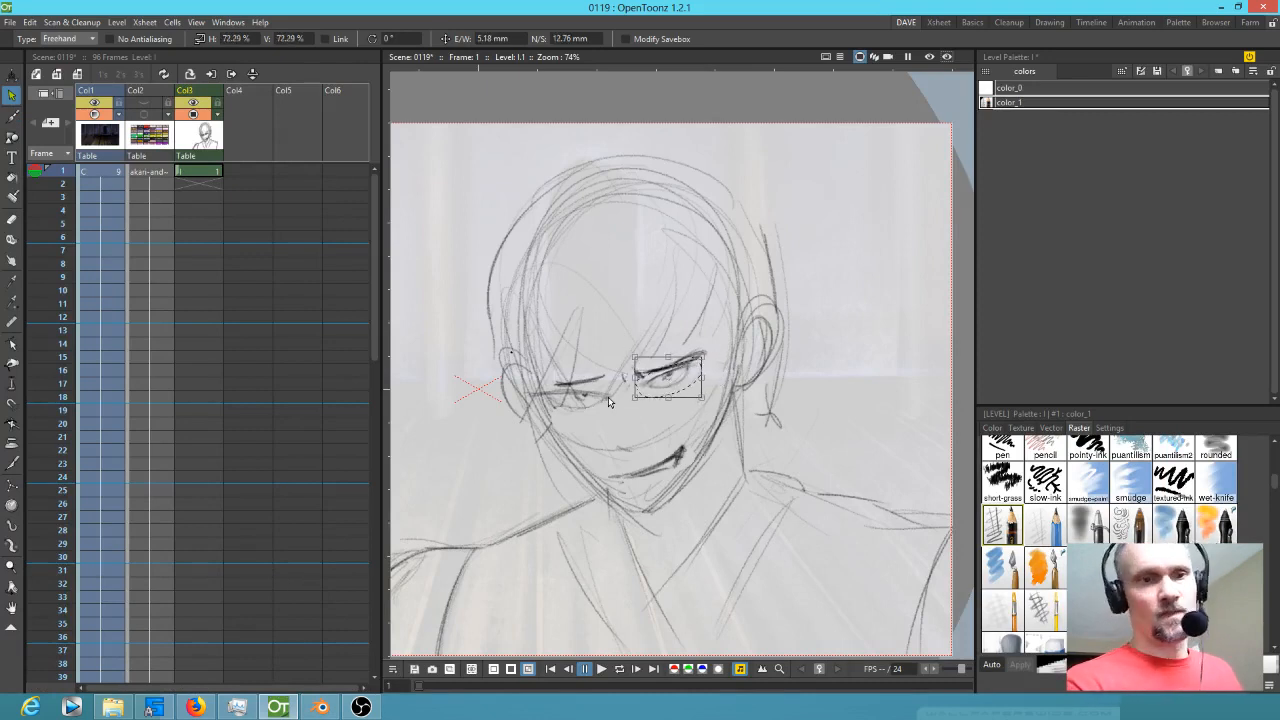
mouse_move(608, 398)
left_mouse_down()
mouse_move(540, 392)
mouse_move(619, 400)
left_mouse_up()
left_click_drag(617, 347, 614, 354)
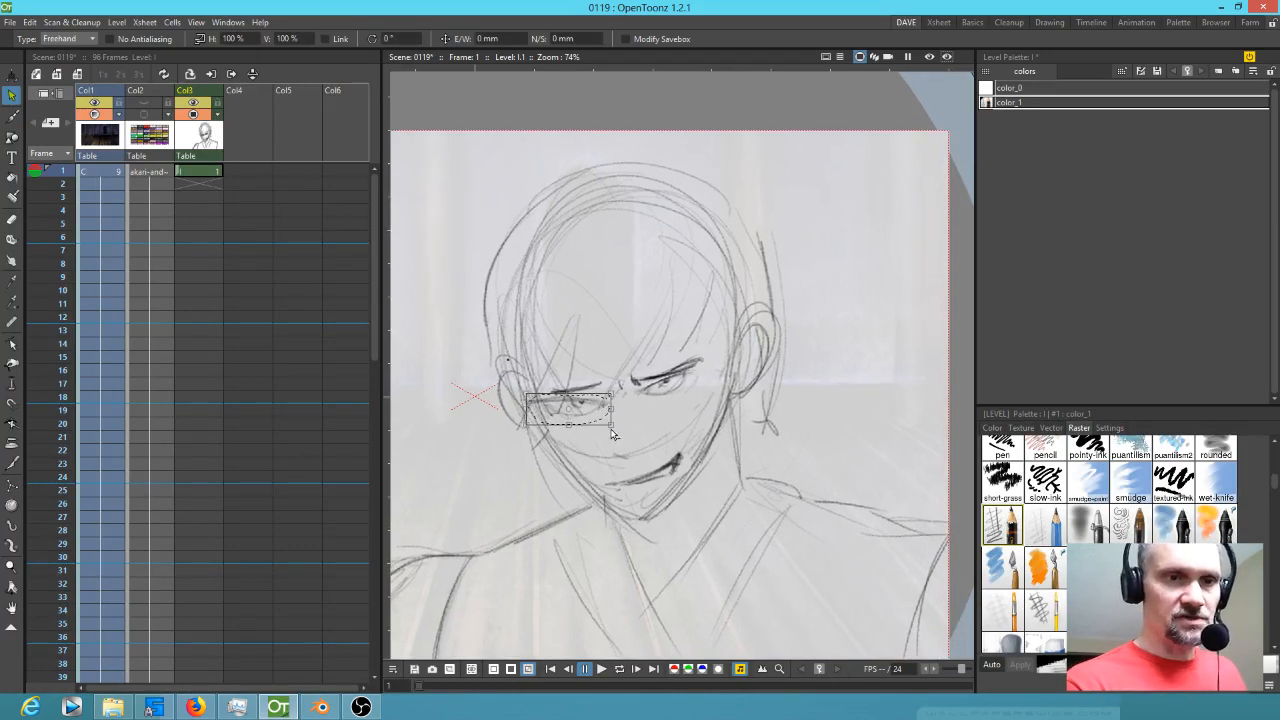
left_click_drag(614, 425, 578, 398)
left_click(818, 393)
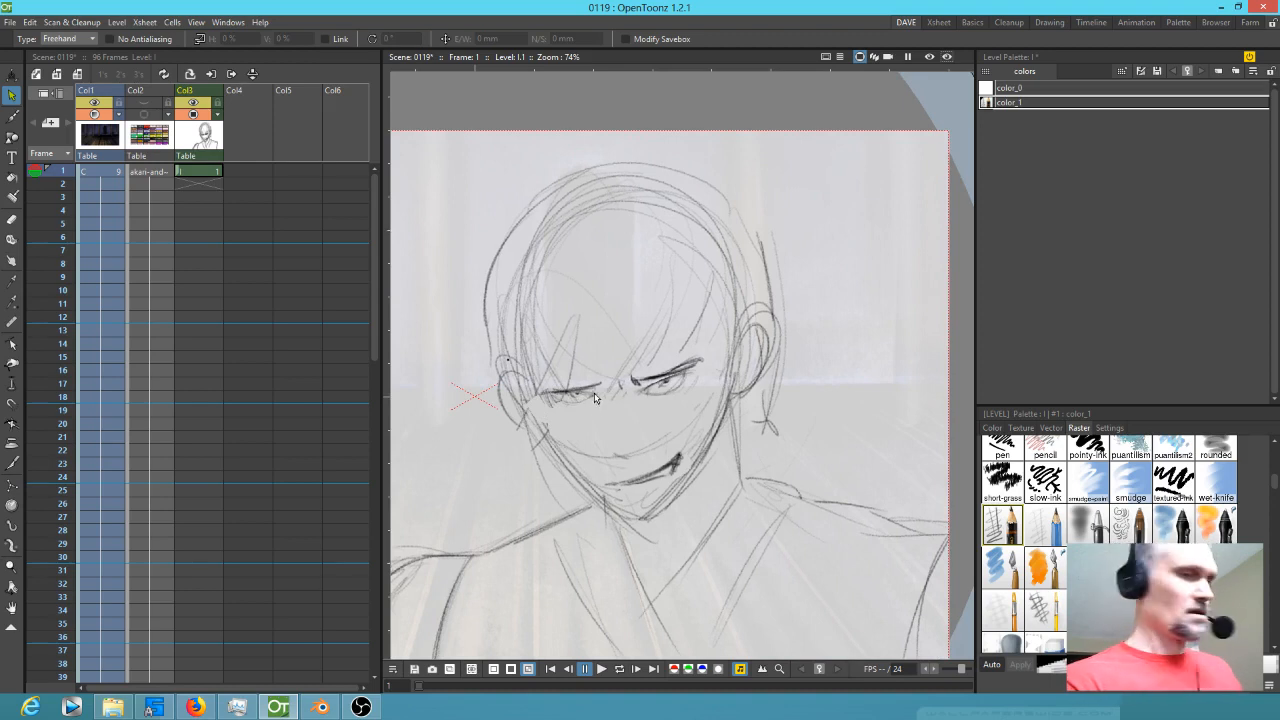
- Touch up the left-hand eye and sketch the spiky fringe falling over the forehead and brows
key("b")
left_click_drag(550, 395, 590, 394)
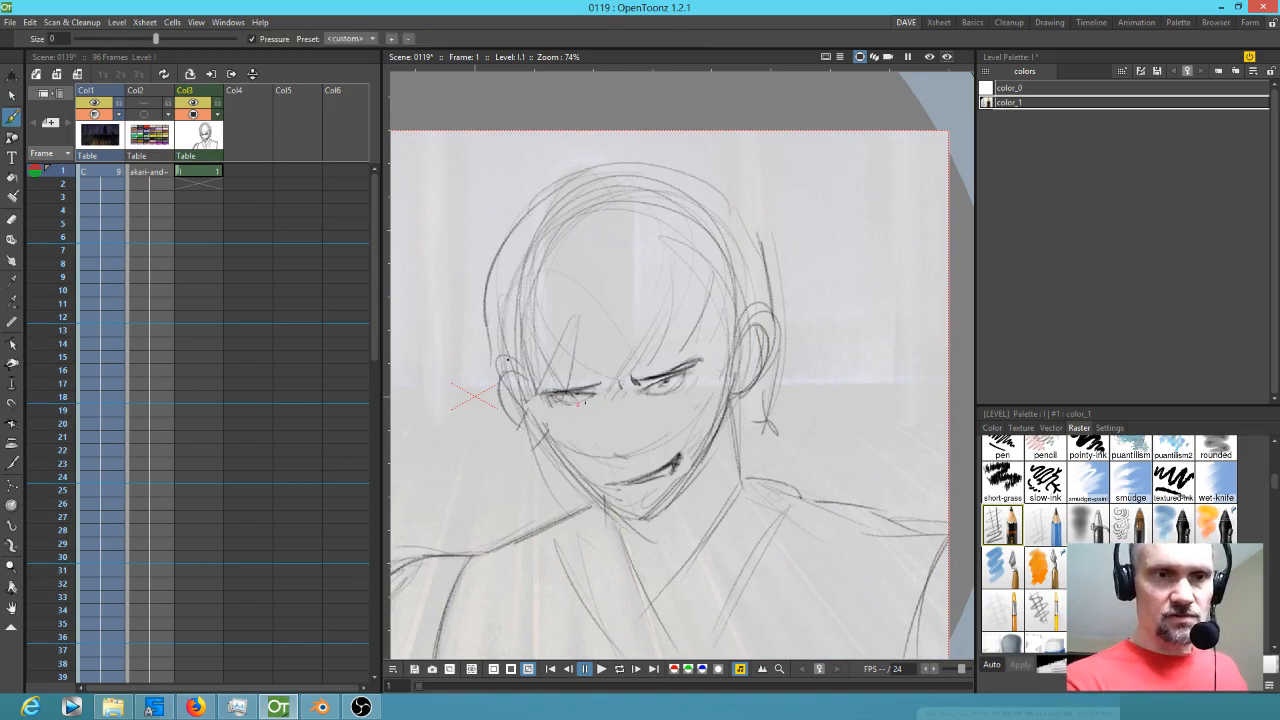
mouse_move(650, 390)
left_mouse_down()
mouse_move(680, 386)
mouse_move(721, 333)
mouse_move(708, 257)
mouse_move(680, 325)
mouse_move(626, 398)
left_mouse_up()
mouse_move(646, 346)
left_mouse_down()
mouse_move(622, 396)
mouse_move(592, 404)
mouse_move(578, 390)
left_mouse_up()
left_click_drag(572, 342, 576, 372)
mouse_move(566, 292)
left_mouse_down()
mouse_move(552, 378)
mouse_move(540, 352)
left_mouse_up()
left_click_drag(556, 250, 550, 270)
left_click_drag(598, 216, 548, 362)
left_click_drag(546, 258, 542, 302)
left_click_drag(636, 190, 546, 262)
- Sketch the hair strands along the right temple, the outer crown and the left side down past the jaw
mouse_move(666, 178)
left_mouse_down()
mouse_move(699, 230)
mouse_move(682, 330)
left_mouse_up()
mouse_move(728, 208)
left_mouse_down()
mouse_move(740, 330)
mouse_move(700, 366)
left_mouse_up()
left_click_drag(724, 292, 727, 350)
mouse_move(746, 214)
left_mouse_down()
mouse_move(709, 176)
mouse_move(728, 183)
mouse_move(616, 174)
mouse_move(489, 237)
mouse_move(502, 247)
mouse_move(490, 384)
left_mouse_up()
left_click_drag(544, 454, 546, 492)
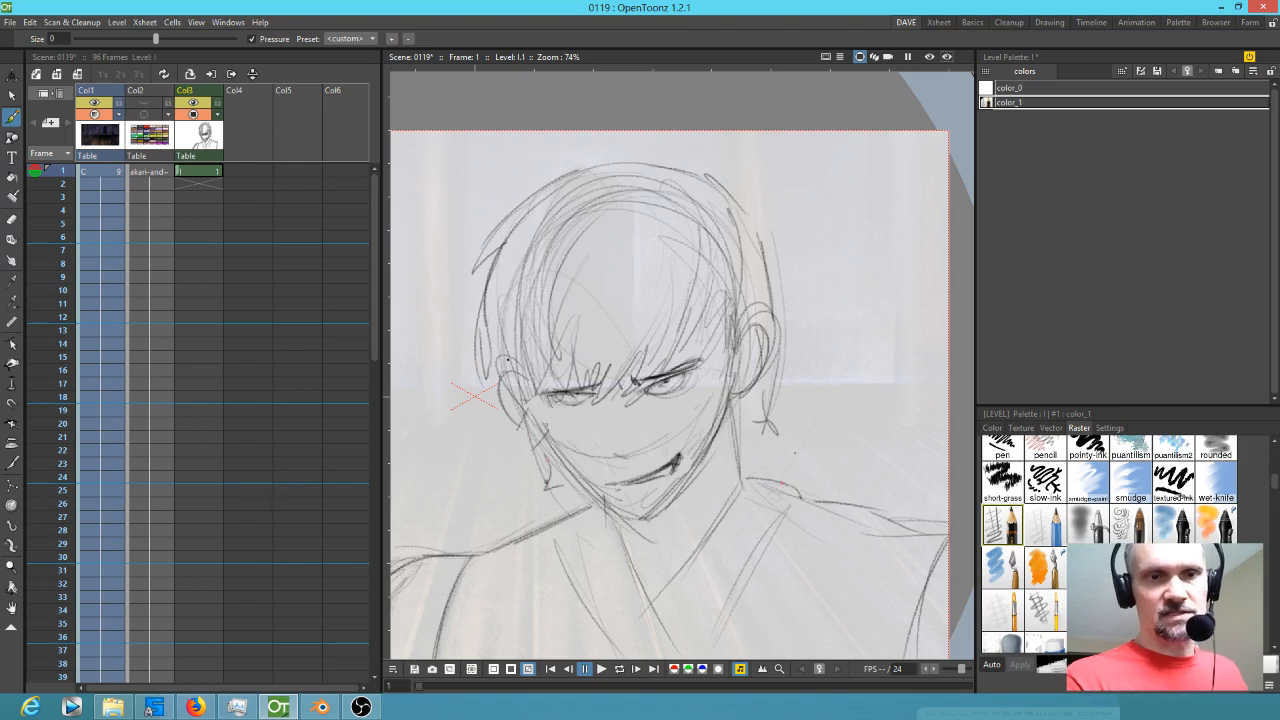
- Sketch the hair tip below the right-hand ear and darken the lines of both eyes
left_click_drag(782, 436, 746, 429)
left_click_drag(567, 396, 576, 398)
left_click_drag(668, 373, 544, 392)
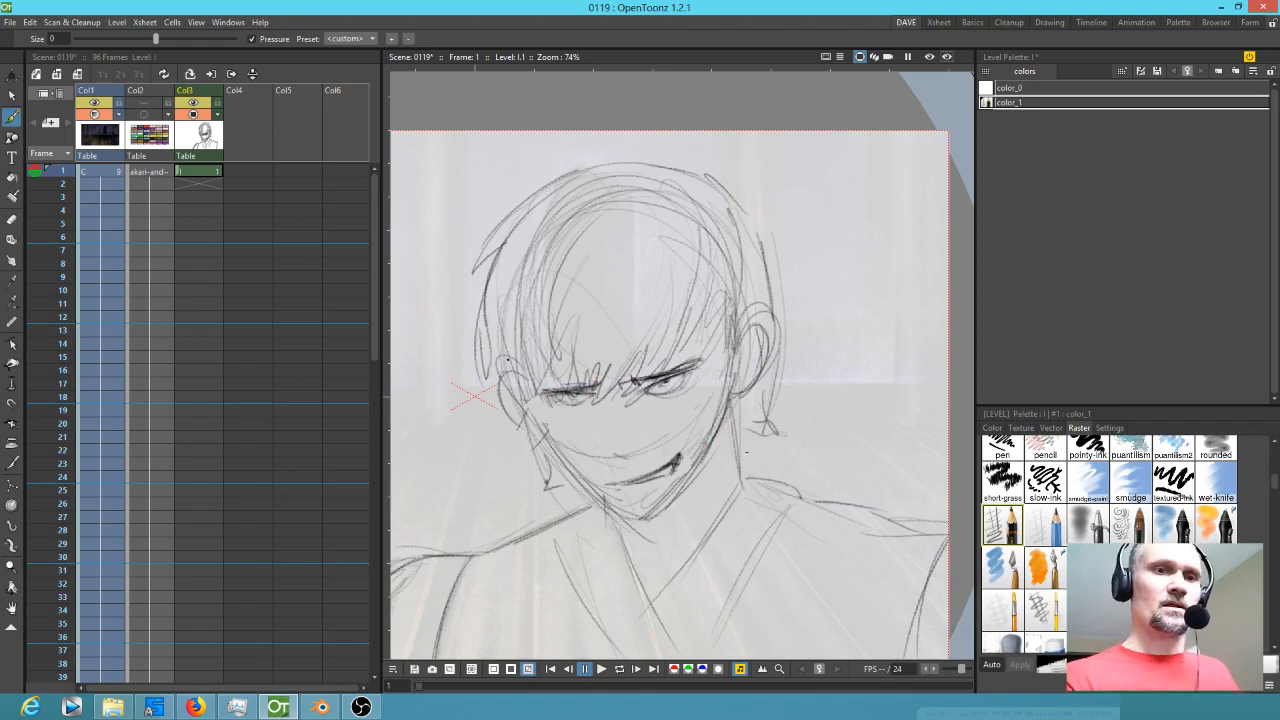
- Strengthen the man's left-hand ear and the neck line beneath his right-hand ear
left_click_drag(718, 450, 774, 403)
mouse_move(701, 382)
left_mouse_down()
mouse_move(797, 346)
mouse_move(892, 361)
left_mouse_up()
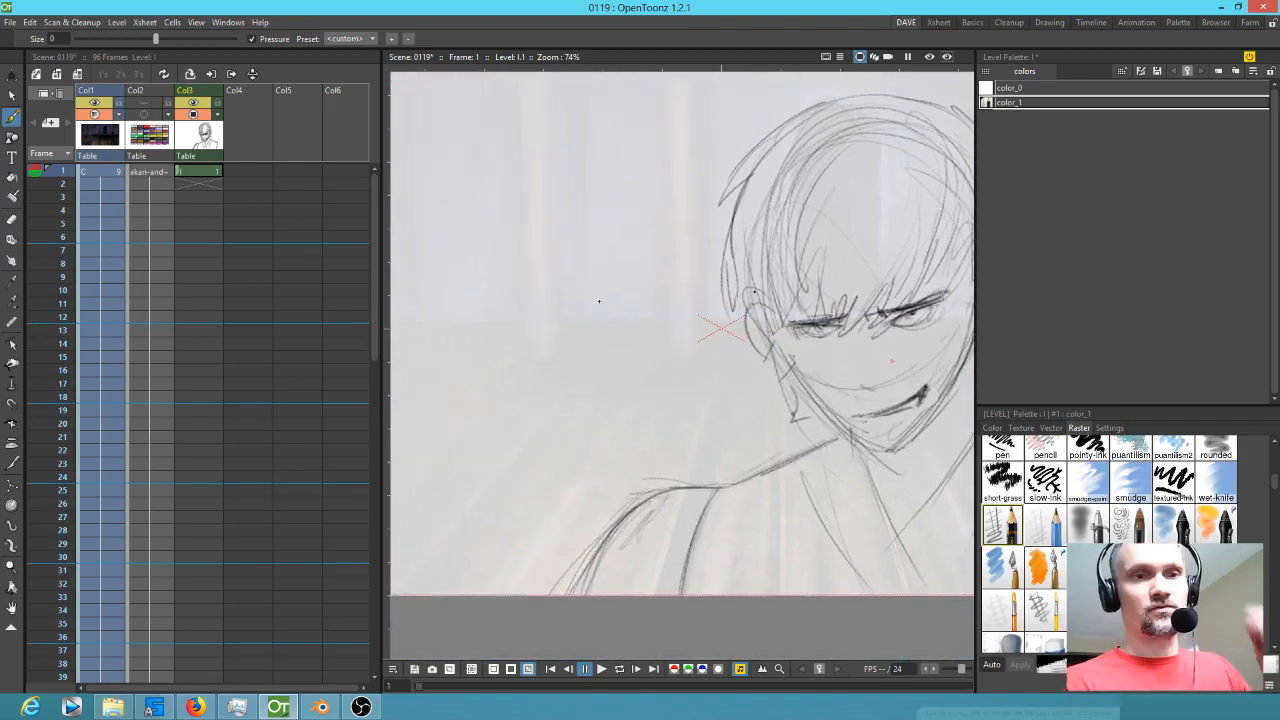
scroll(748, 530, "down", 2)
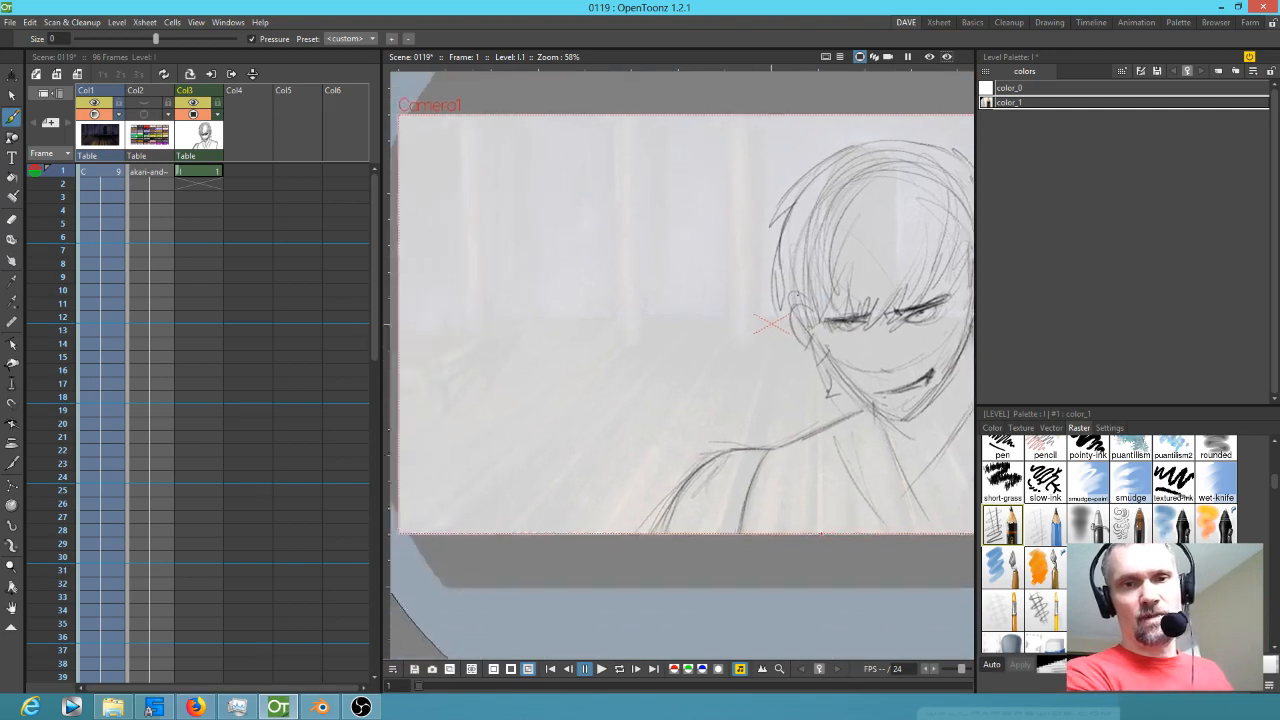
left_click_drag(810, 345, 872, 412)
mouse_move(808, 356)
left_mouse_down()
mouse_move(828, 392)
mouse_move(892, 414)
mouse_move(954, 322)
left_mouse_up()
left_click_drag(930, 370, 942, 353)
left_click_drag(942, 353, 878, 375)
left_click_drag(908, 304, 893, 320)
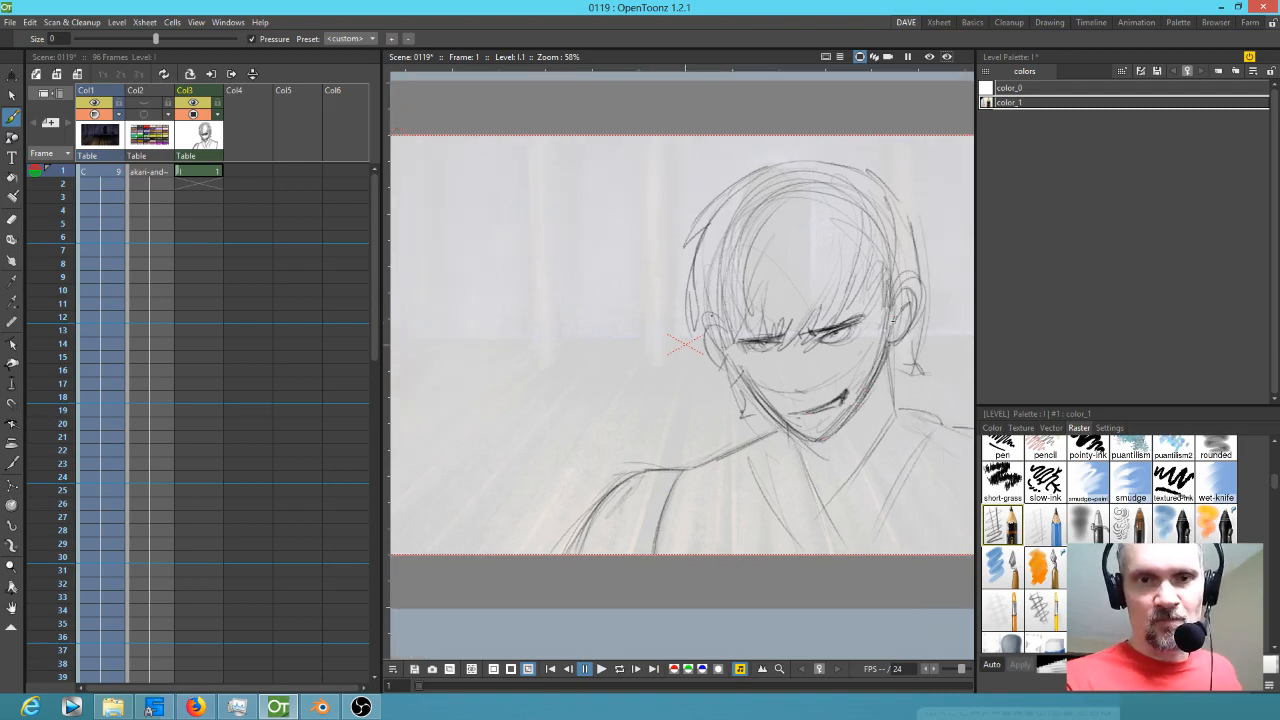
mouse_move(716, 341)
left_mouse_down()
mouse_move(739, 370)
mouse_move(728, 365)
left_mouse_up()
left_click_drag(728, 368, 755, 358)
mouse_move(893, 353)
left_mouse_down()
mouse_move(902, 404)
mouse_move(860, 454)
left_mouse_up()
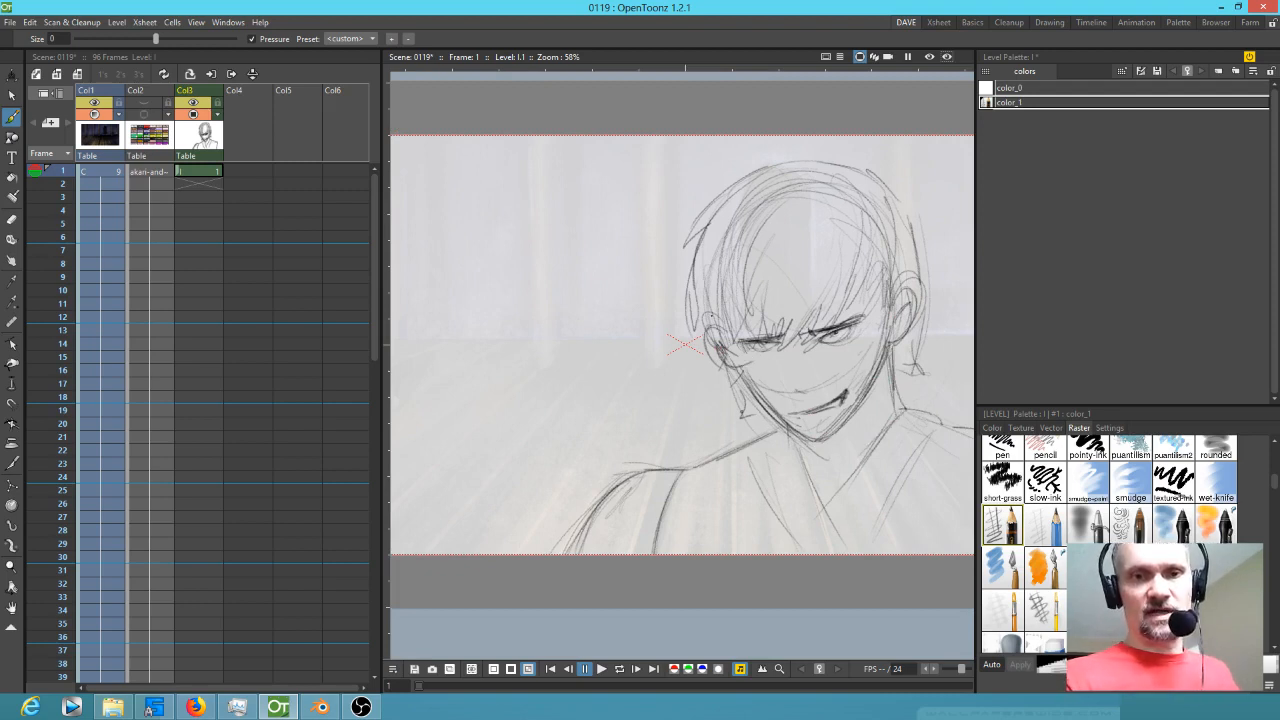
- Darken the man's collar opening and the upper shoulder lines on both sides of his neck
mouse_move(788, 430)
left_mouse_down()
mouse_move(818, 506)
mouse_move(788, 437)
mouse_move(790, 460)
mouse_move(692, 466)
left_mouse_up()
left_click_drag(888, 474, 755, 464)
mouse_move(766, 400)
left_mouse_down()
mouse_move(823, 417)
mouse_move(943, 443)
left_mouse_up()
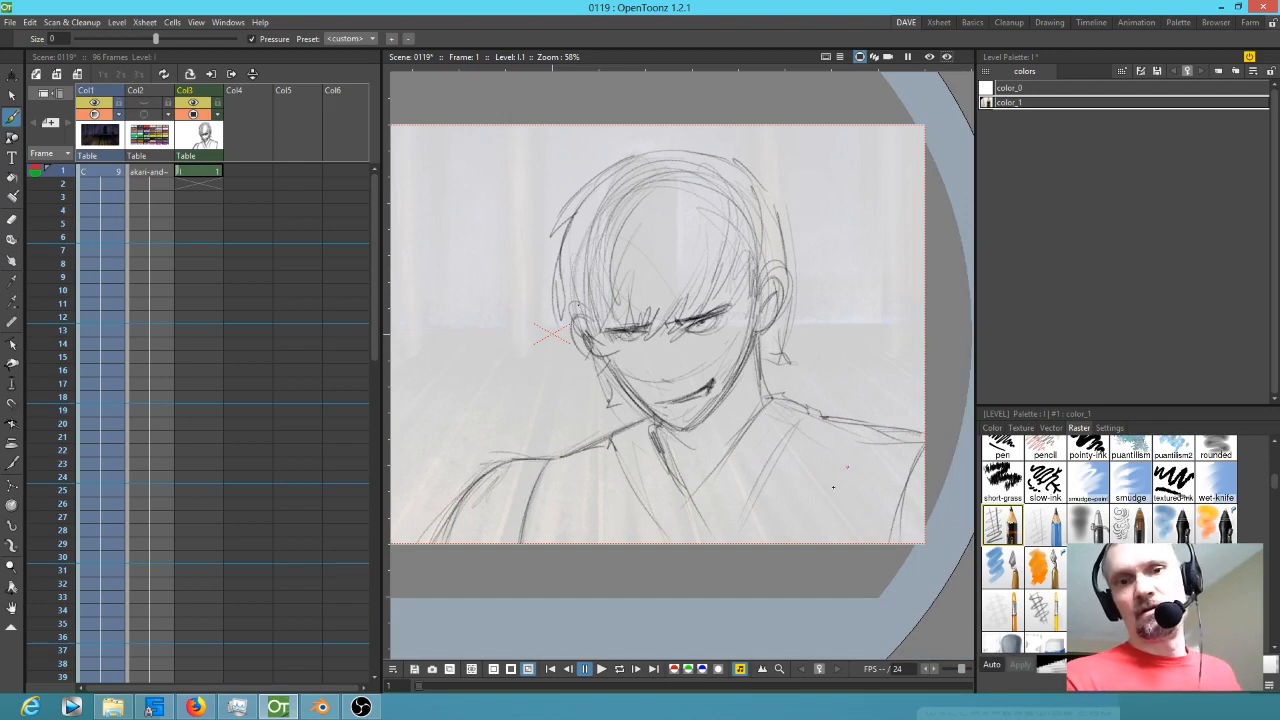
mouse_move(691, 334)
left_mouse_down()
mouse_move(750, 327)
mouse_move(700, 333)
left_mouse_up()
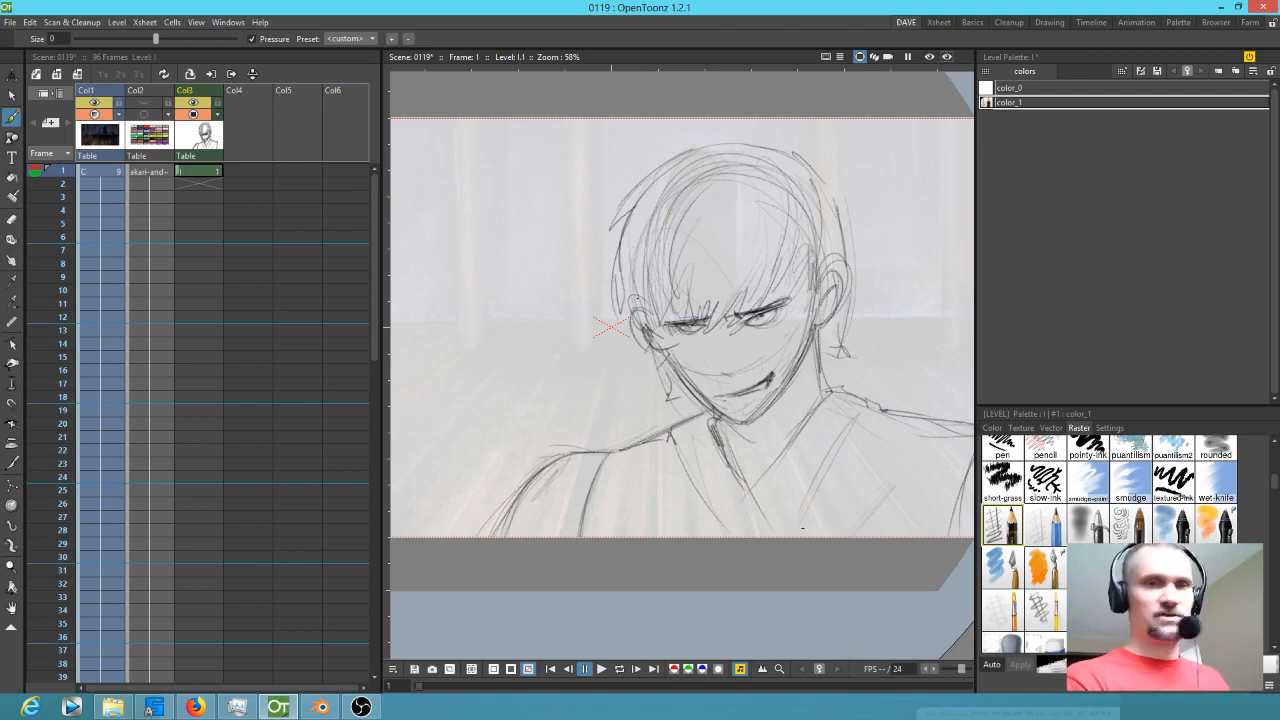
- Erase the man's left-hand jaw and cheek line and redraw it with a narrower contour
key("alt+Tab")
key("alt+Tab")
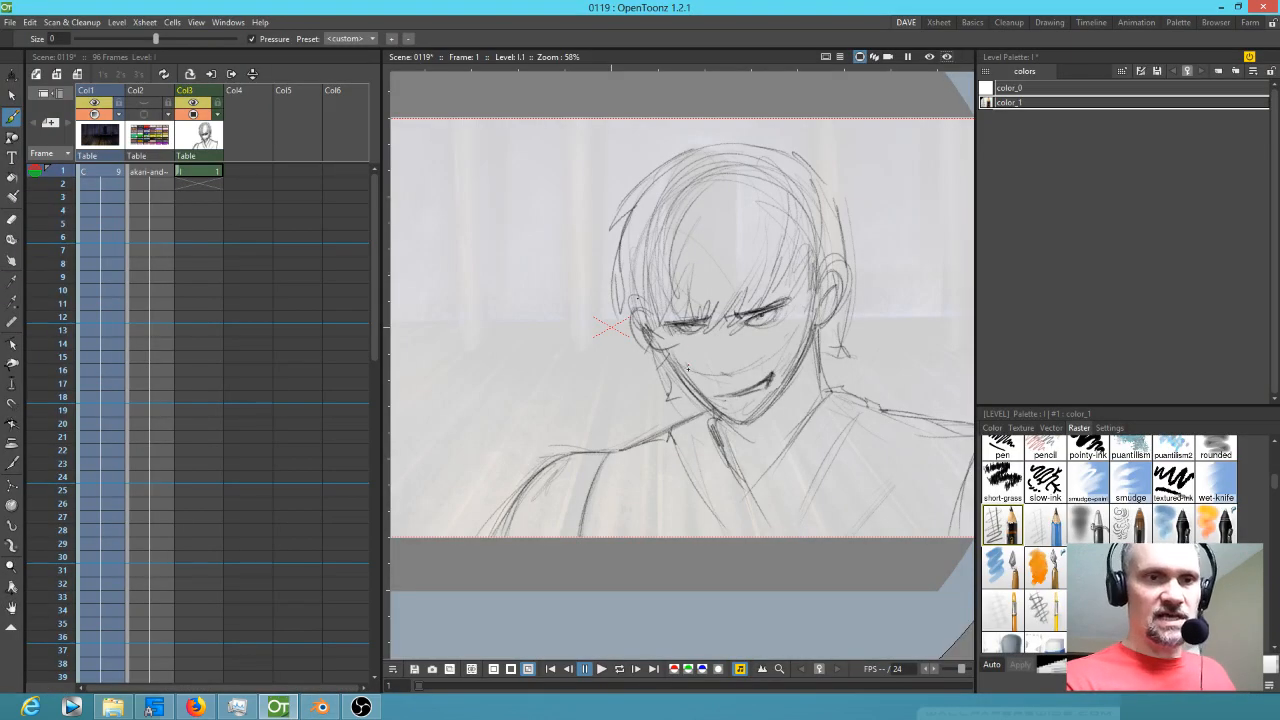
key("a")
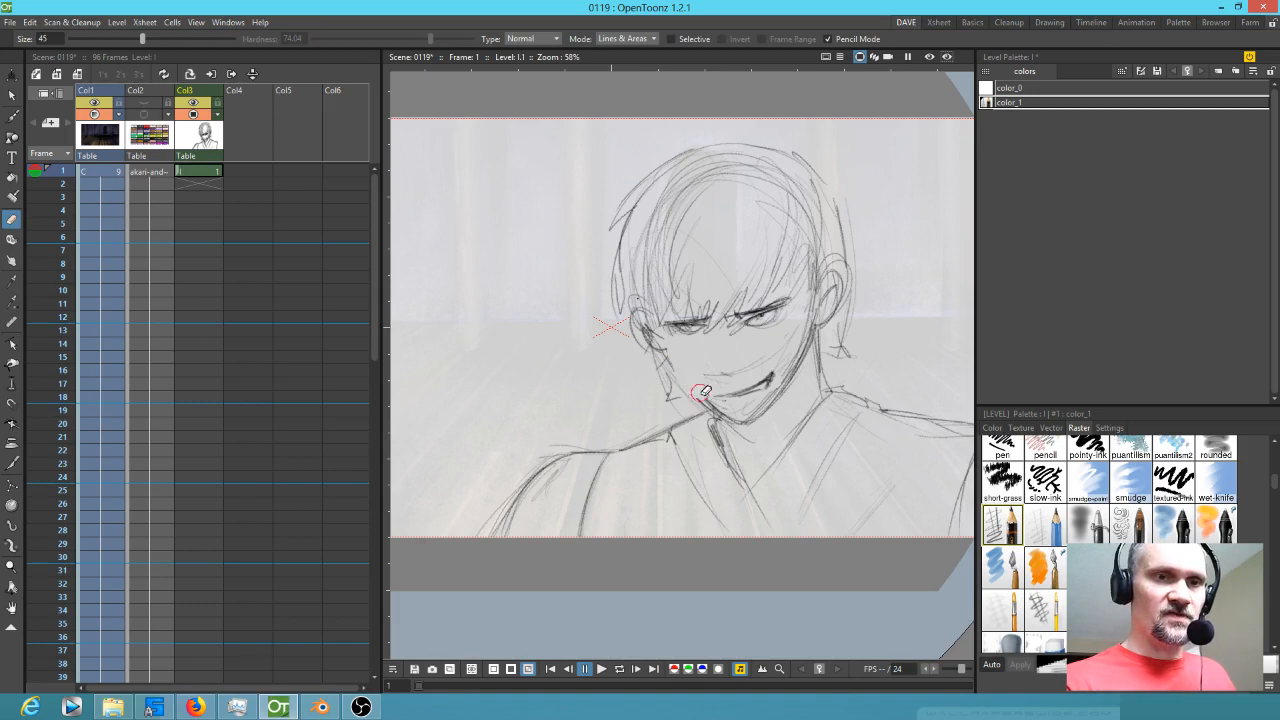
key("b")
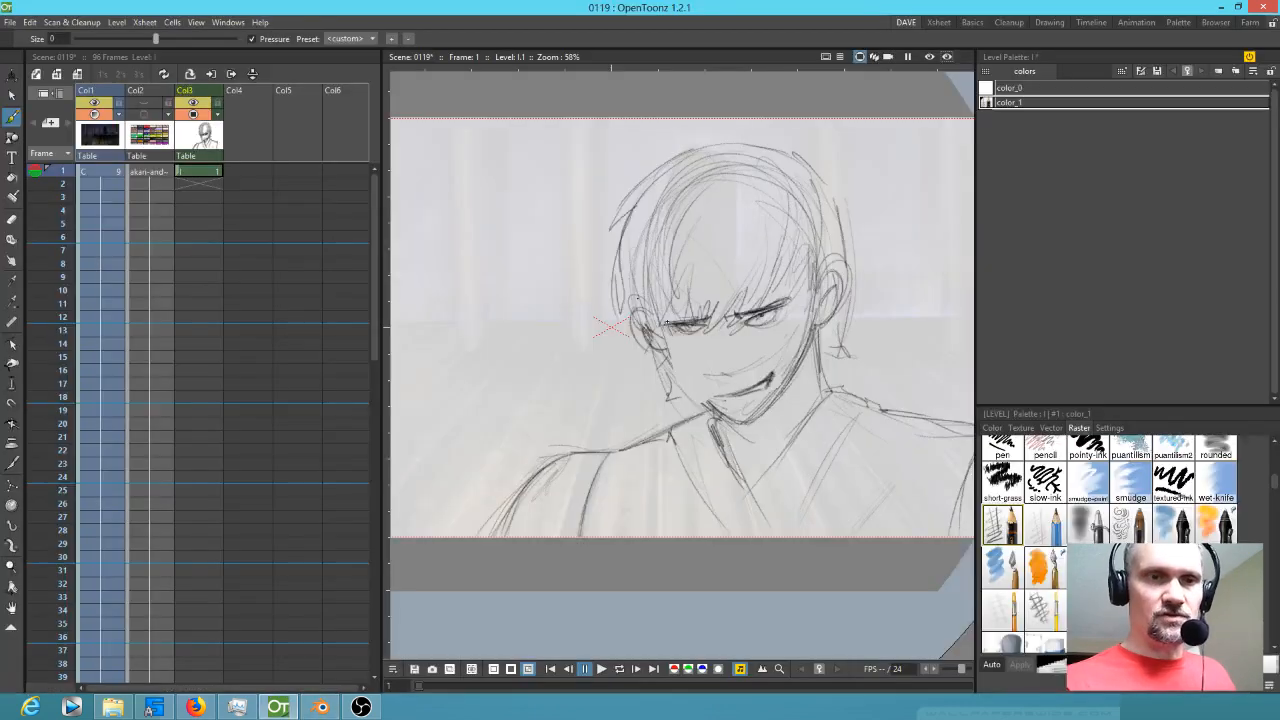
mouse_move(663, 344)
left_mouse_down()
mouse_move(706, 399)
mouse_move(690, 384)
left_mouse_up()
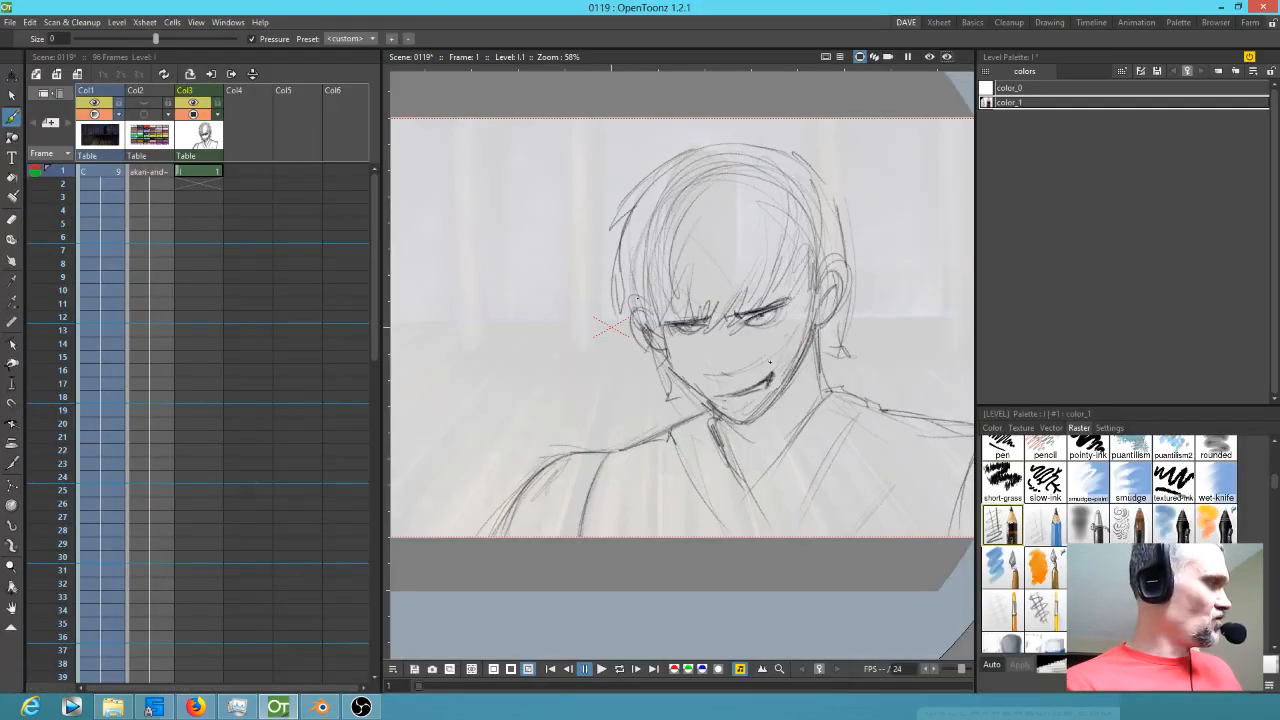
- Freehand-select the man's mouth, shift it about -3.71 mm E/W and 6.2 mm N/S, and sketch spiky hair tips along the crown
key("s")
mouse_move(776, 362)
left_mouse_down()
mouse_move(731, 380)
mouse_move(720, 410)
mouse_move(760, 381)
left_mouse_up()
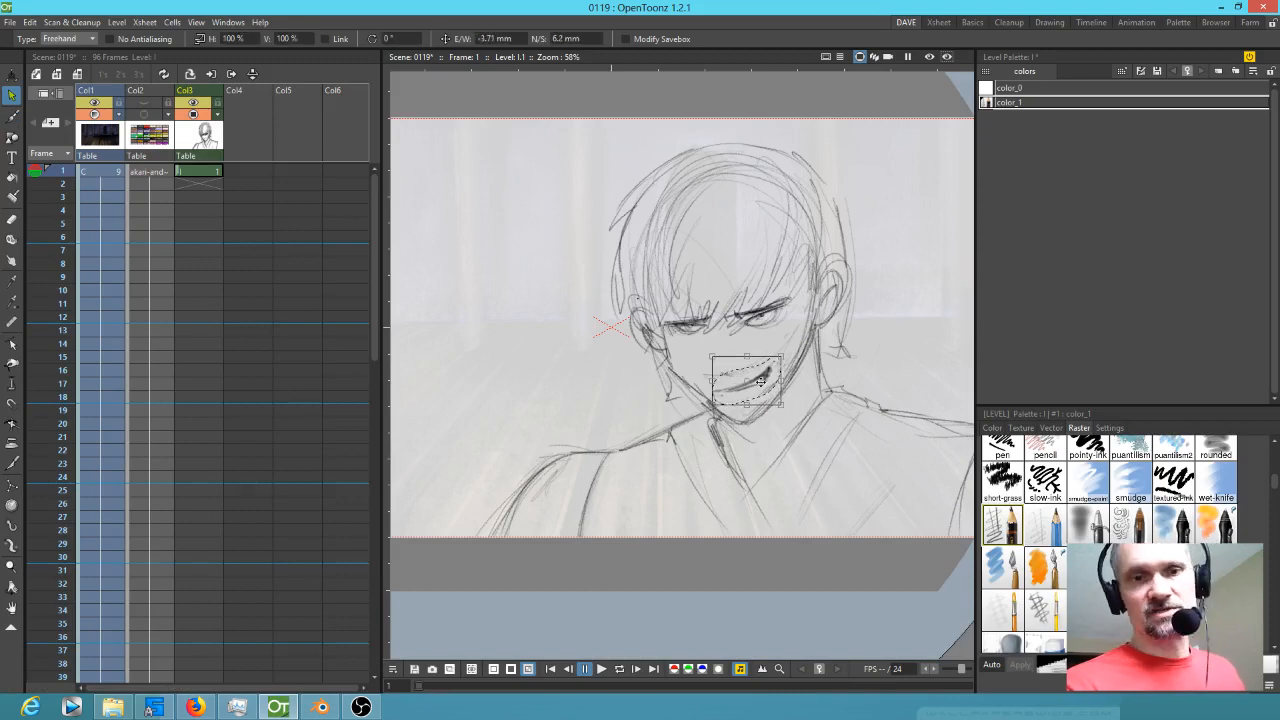
left_click_drag(606, 469, 670, 457)
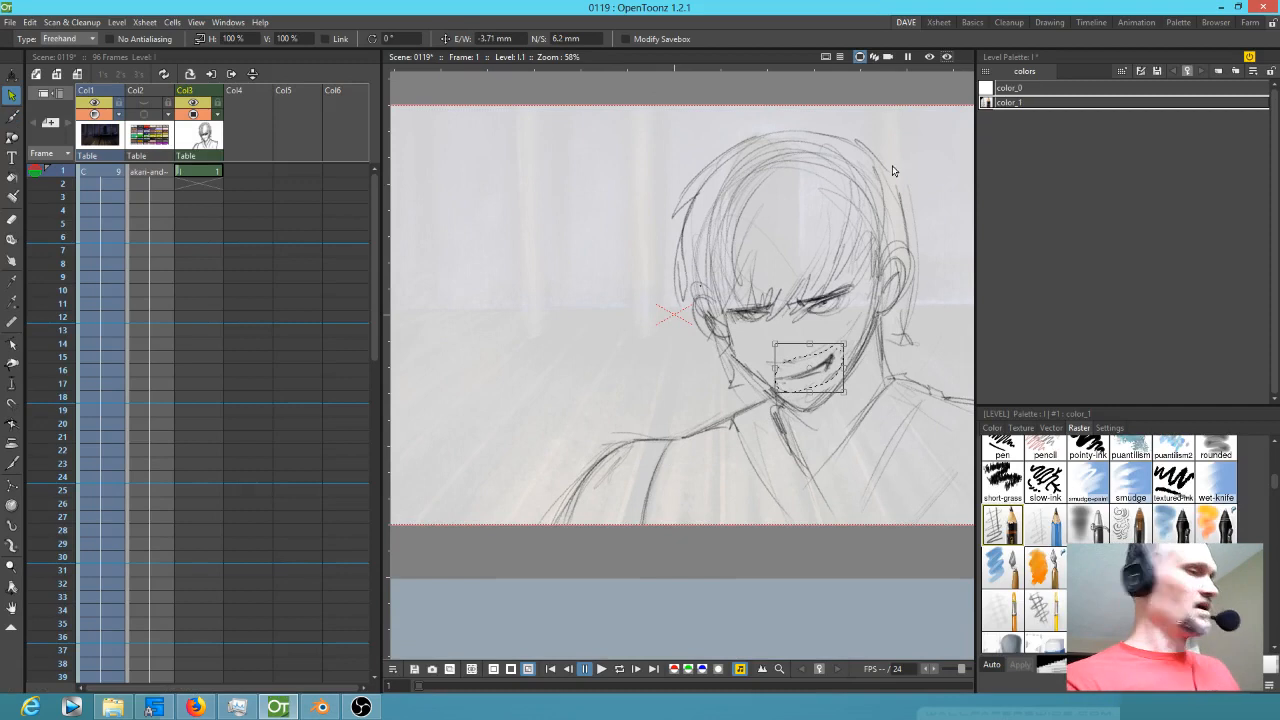
key("b")
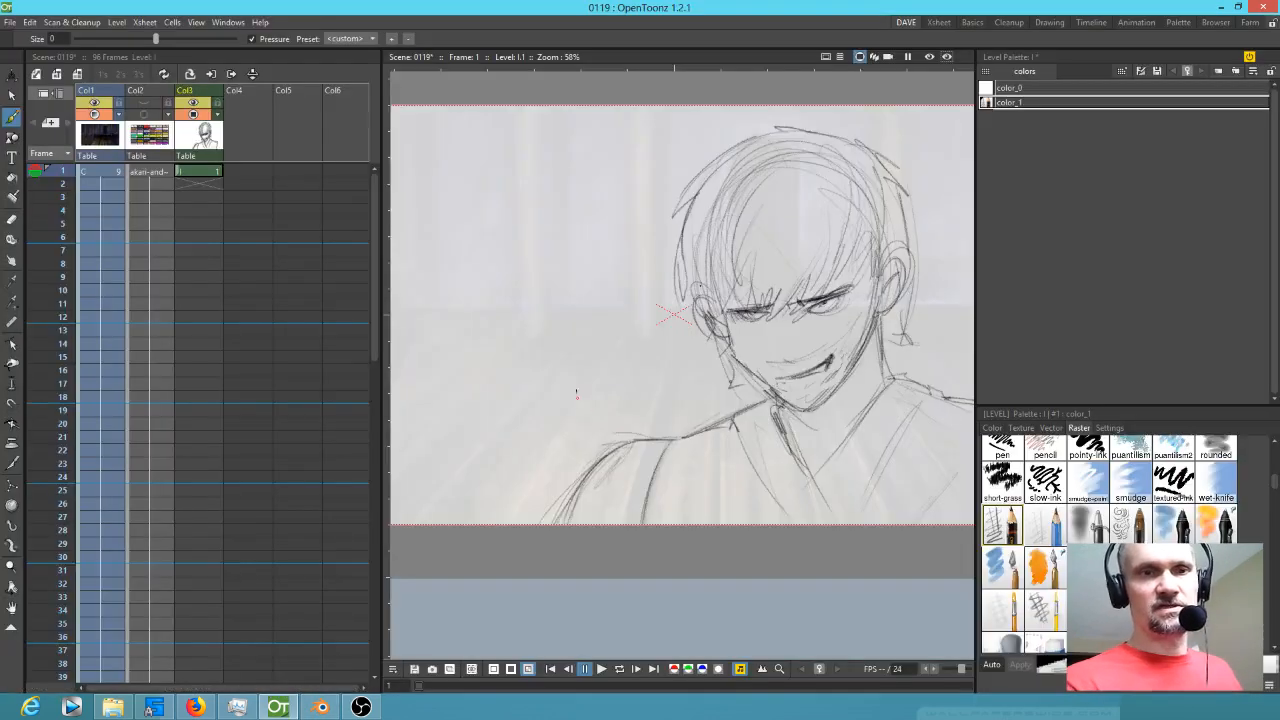
- Sketch a second character's oval head in the empty left part of the frame, with an inner circle and vertical centre lines
left_click_drag(600, 381, 795, 353)
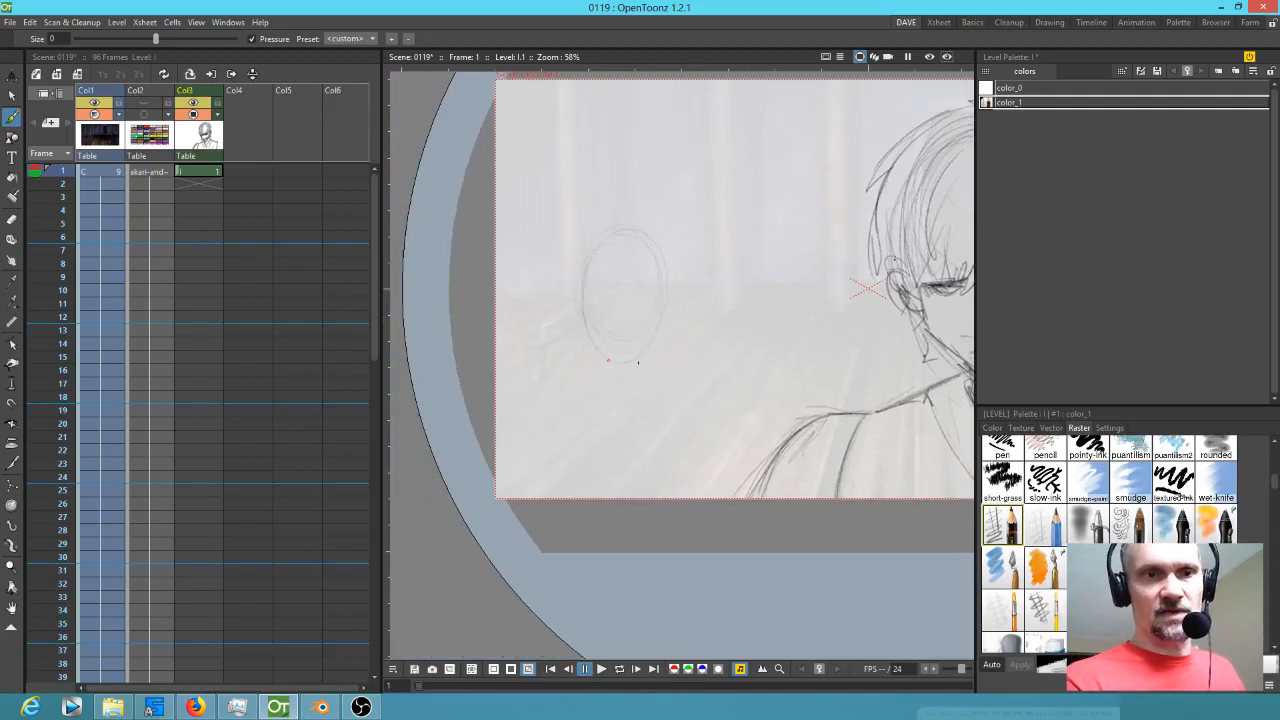
left_click_drag(618, 375, 616, 231)
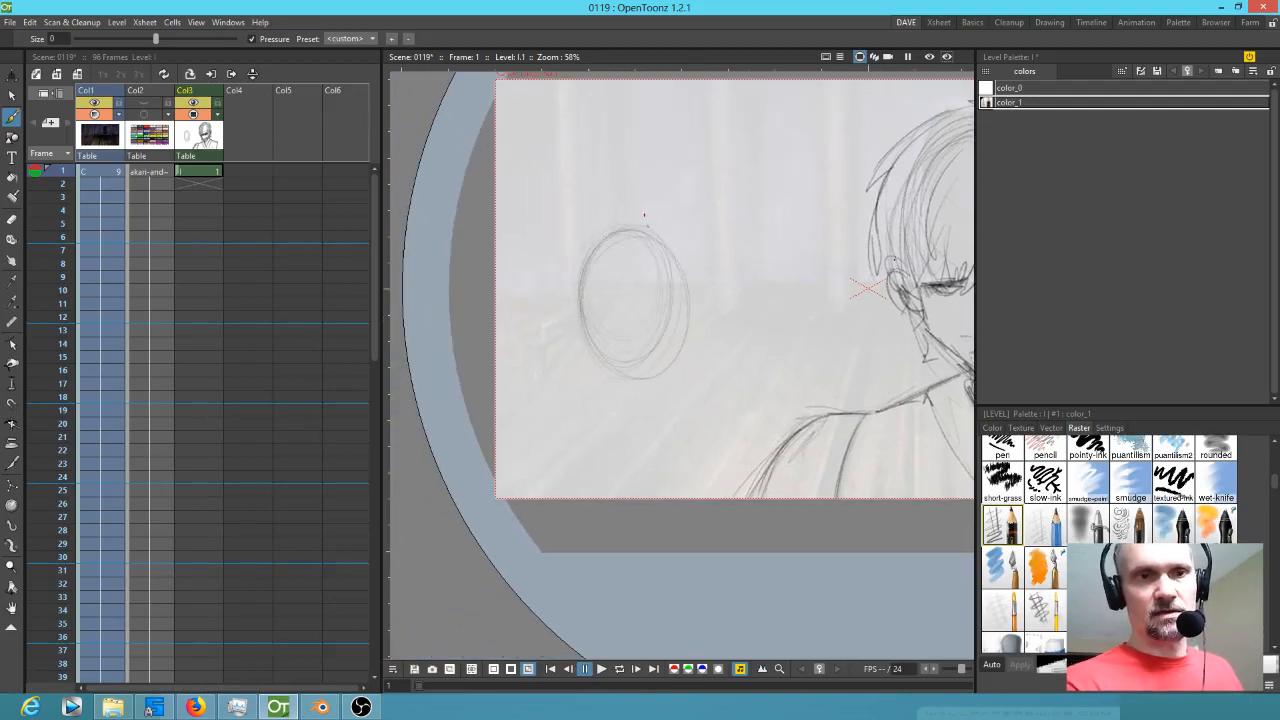
left_click_drag(621, 287, 663, 267)
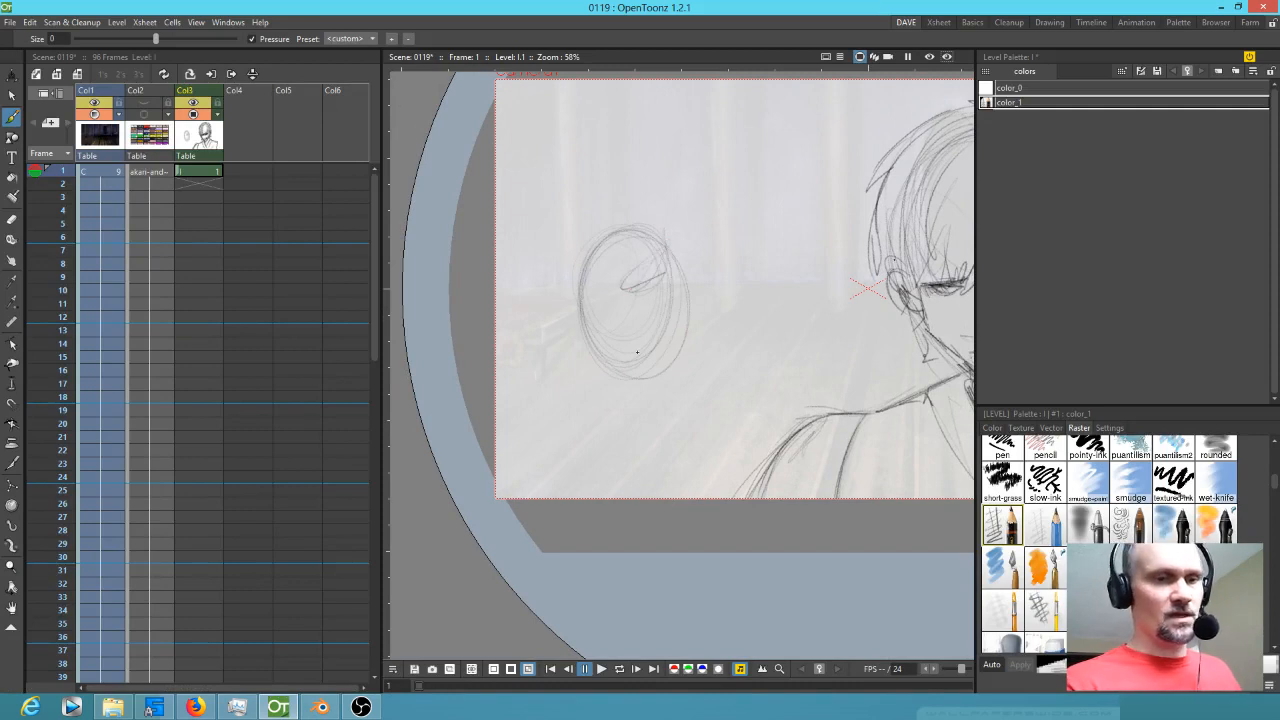
key("alt+Tab")
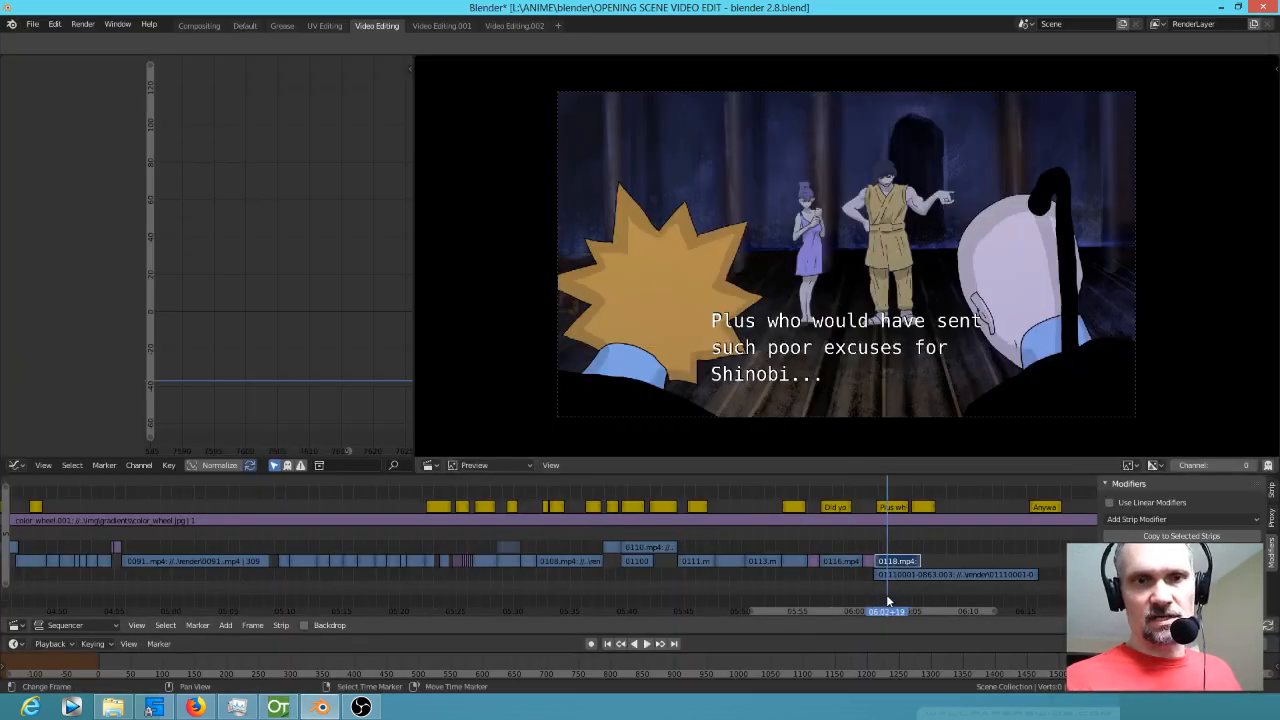
key("alt+Tab")
left_click_drag(641, 250, 606, 279)
left_click_drag(606, 379, 601, 347)
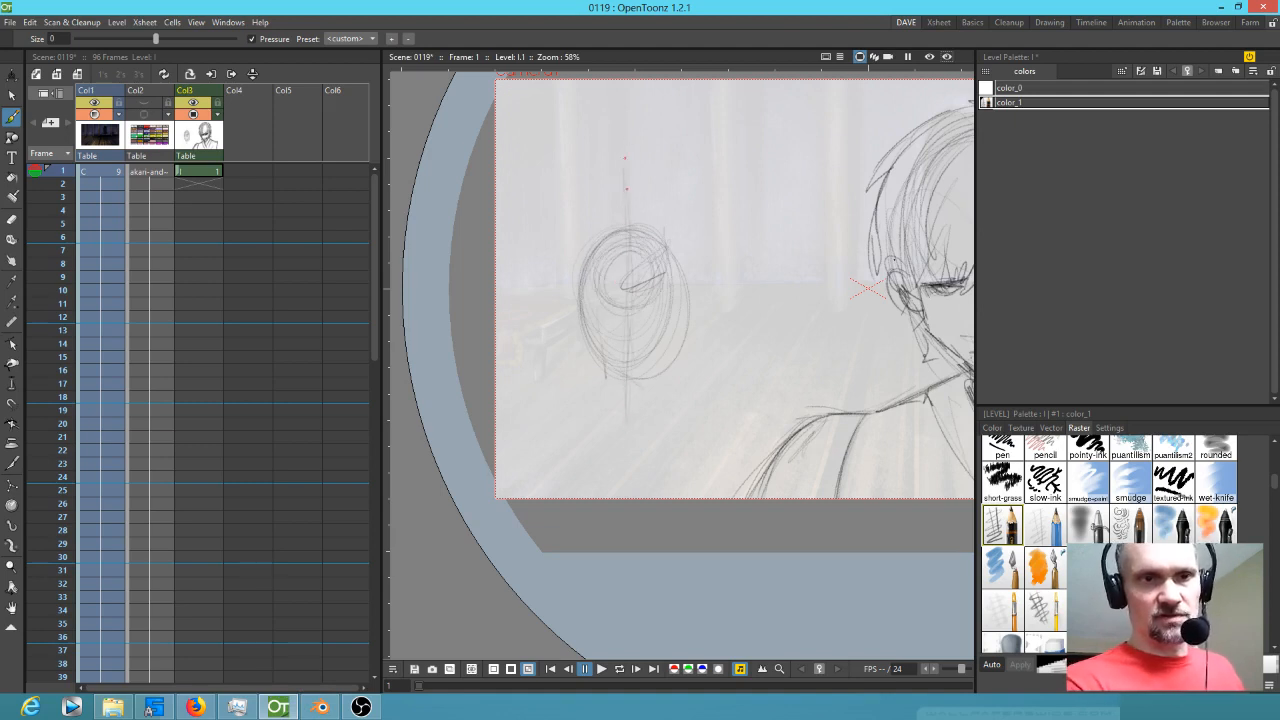
mouse_move(618, 202)
left_mouse_down()
mouse_move(629, 410)
mouse_move(636, 380)
left_mouse_up()
left_click_drag(634, 180, 642, 440)
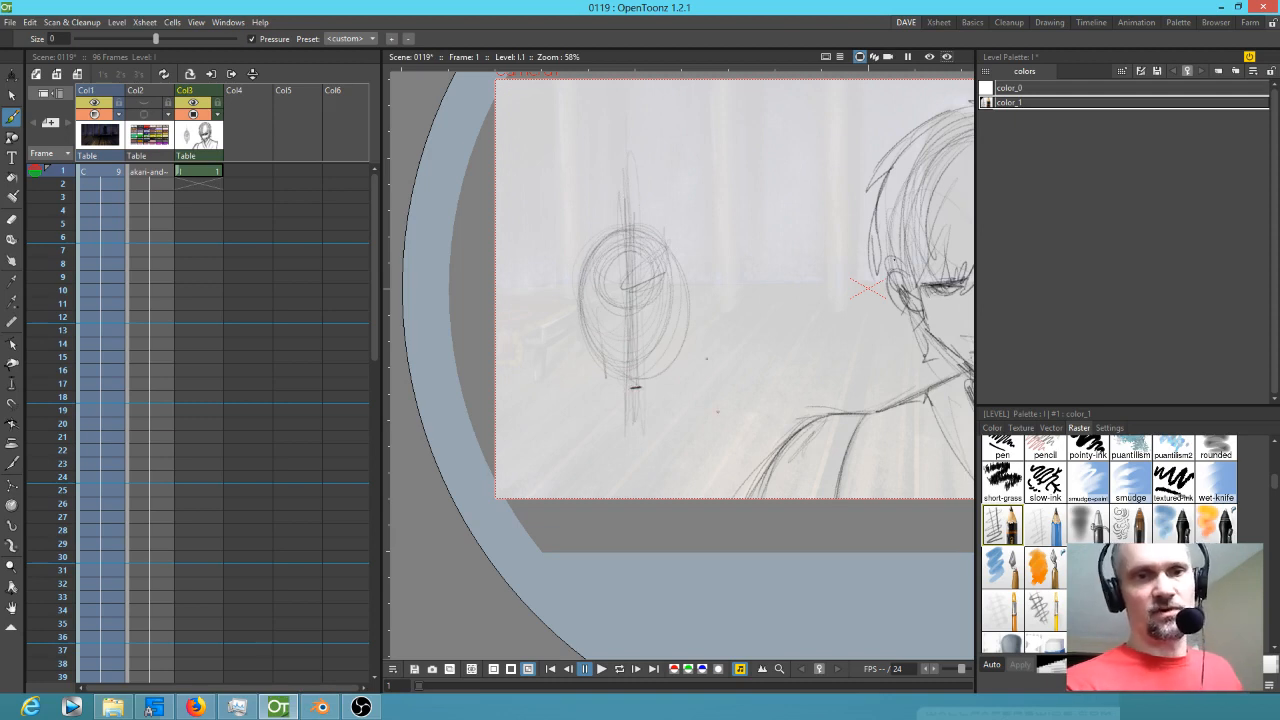
- Sketch the second character's pointed V-shaped jaw, straight cheek sides and both ears
left_click_drag(634, 386, 690, 342)
mouse_move(632, 385)
left_mouse_down()
mouse_move(574, 348)
mouse_move(636, 386)
mouse_move(688, 346)
left_mouse_up()
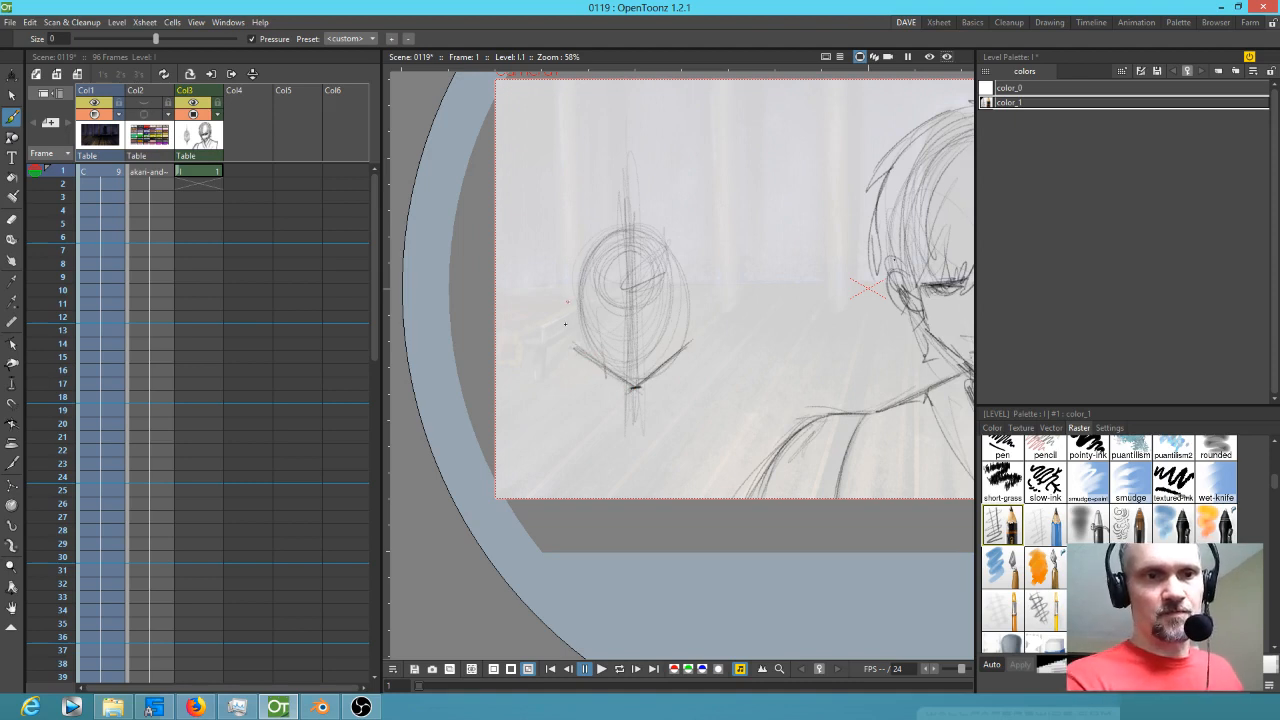
mouse_move(594, 334)
left_mouse_down()
mouse_move(592, 364)
mouse_move(588, 304)
left_mouse_up()
mouse_move(685, 306)
left_mouse_down()
mouse_move(682, 356)
mouse_move(679, 276)
mouse_move(697, 305)
mouse_move(692, 338)
left_mouse_up()
left_click_drag(588, 302, 578, 338)
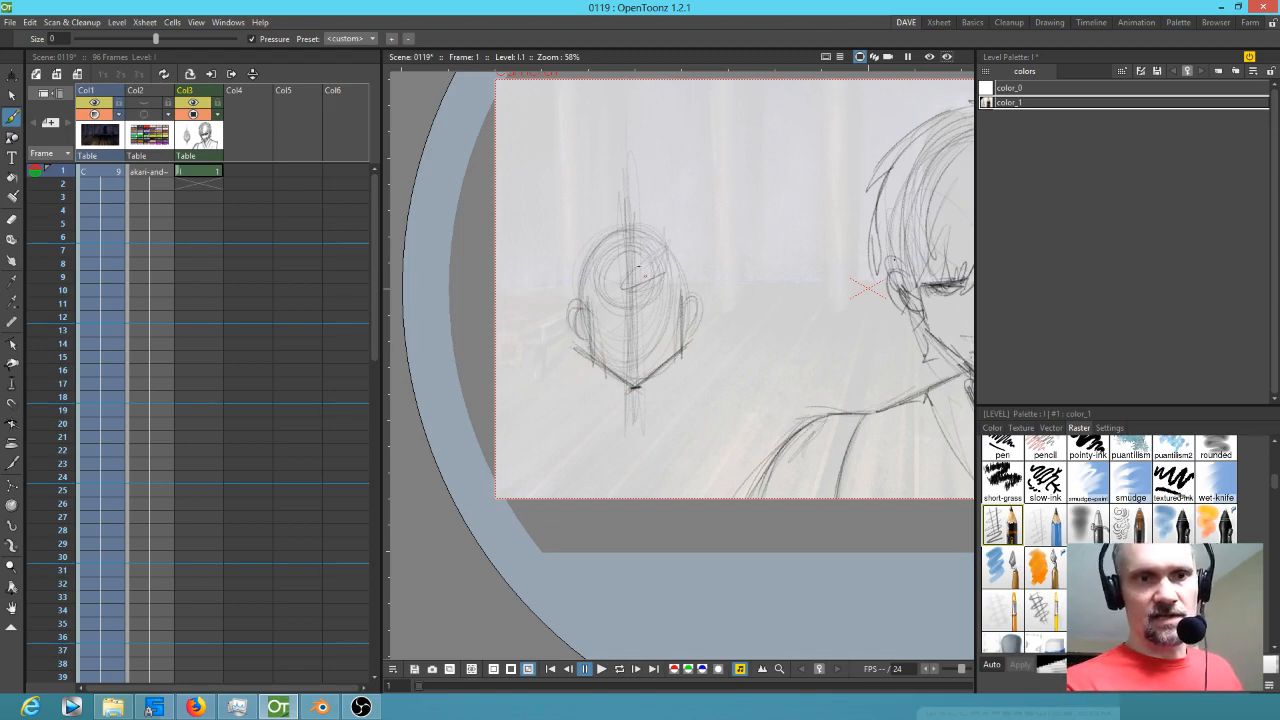
- Draw the second character's topknot above the head and the hair contours along both temples
mouse_move(618, 238)
left_mouse_down()
mouse_move(650, 232)
mouse_move(620, 224)
left_mouse_up()
mouse_move(608, 181)
left_mouse_down()
mouse_move(660, 190)
mouse_move(670, 226)
mouse_move(591, 201)
mouse_move(592, 224)
left_mouse_up()
left_click_drag(676, 244, 693, 288)
left_click_drag(688, 268, 676, 238)
mouse_move(594, 242)
left_mouse_down()
mouse_move(577, 306)
mouse_move(590, 298)
left_mouse_up()
left_click_drag(670, 280, 675, 288)
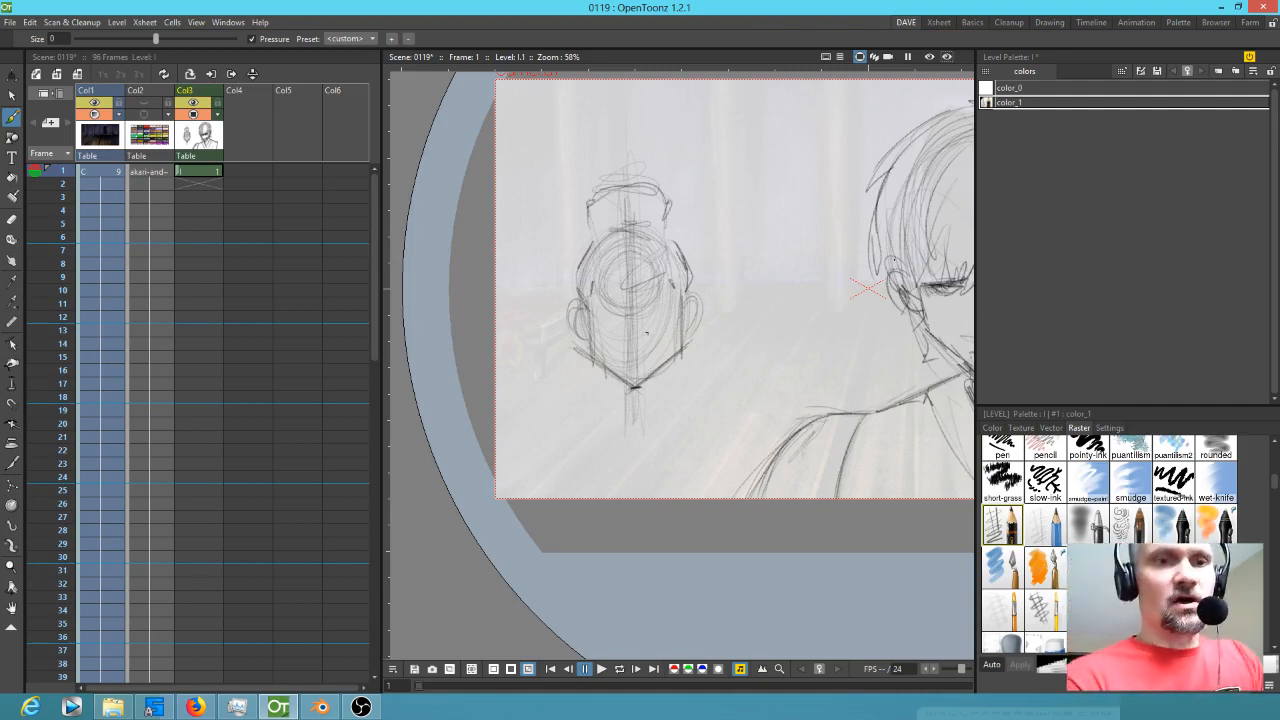
- Sketch the lower edge of the second character's hairline and add horizontal guidelines for the eyes and mouth
left_click_drag(645, 307, 611, 310)
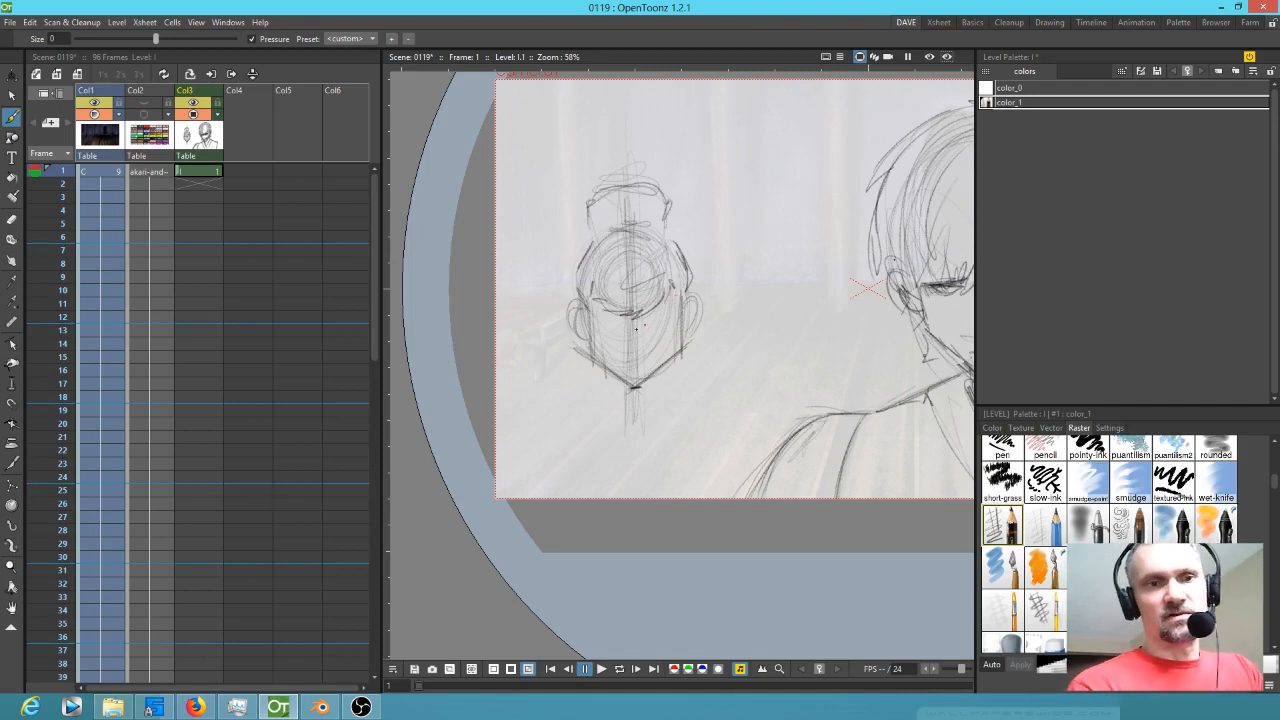
left_click_drag(632, 326, 631, 369)
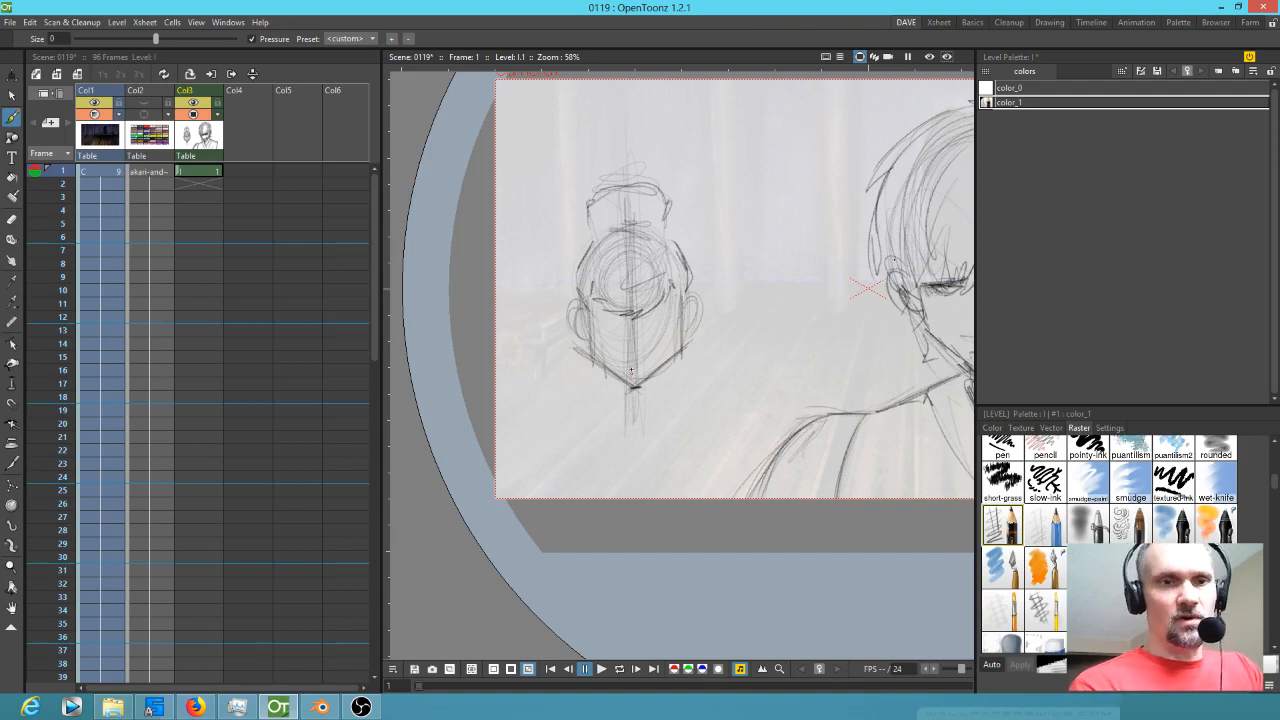
left_click_drag(590, 322, 680, 314)
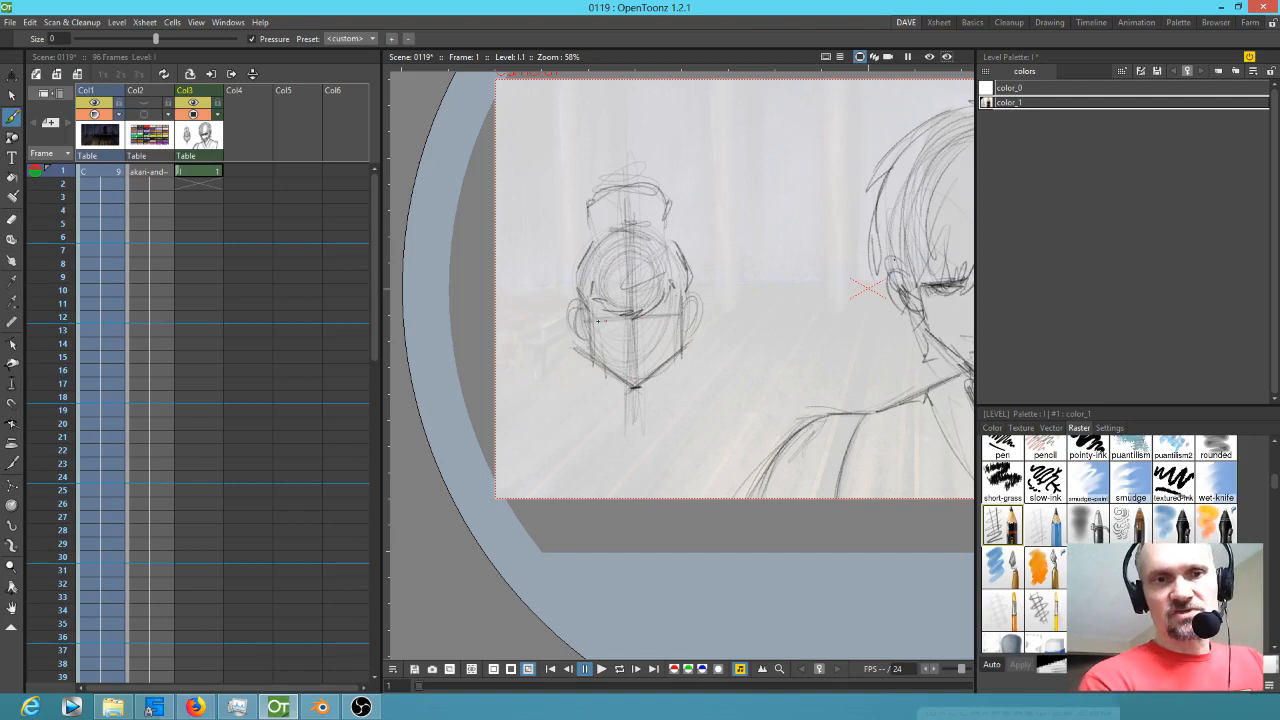
left_click_drag(636, 355, 666, 351)
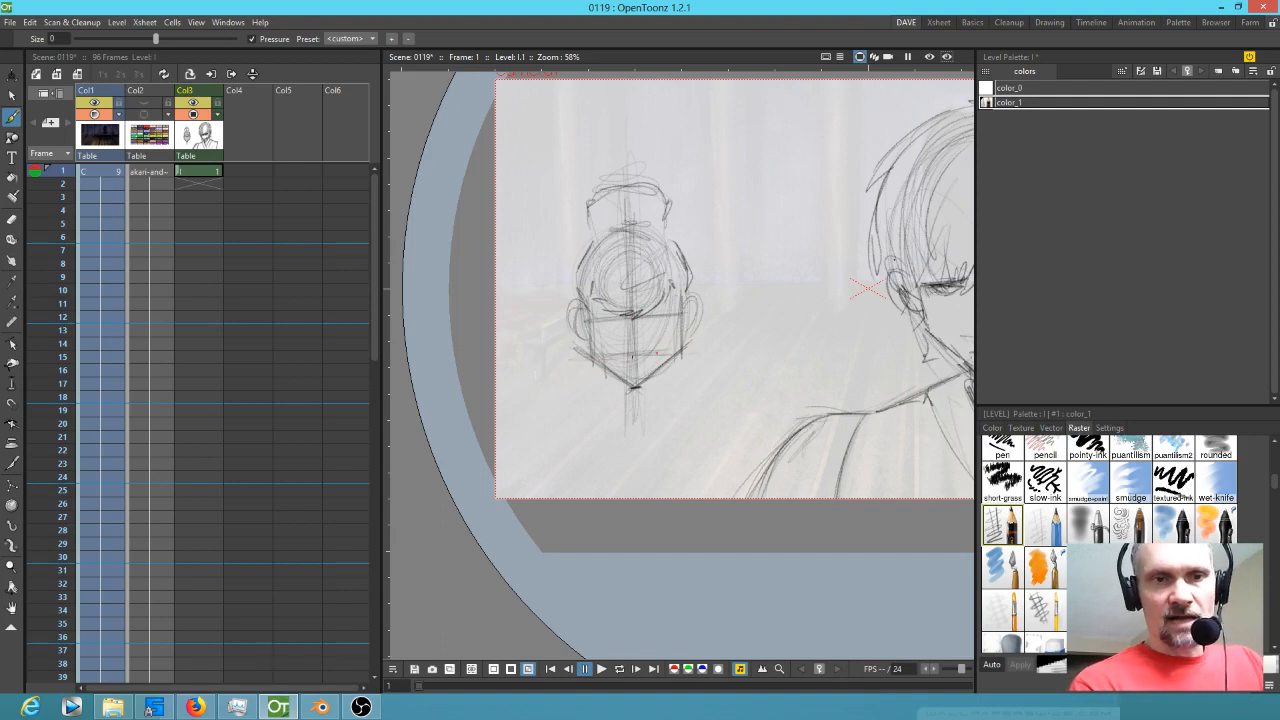
- Draw a short dark mouth line on the second character's mouth guideline
left_click_drag(651, 393, 686, 326)
key("shift+space")
key("b")
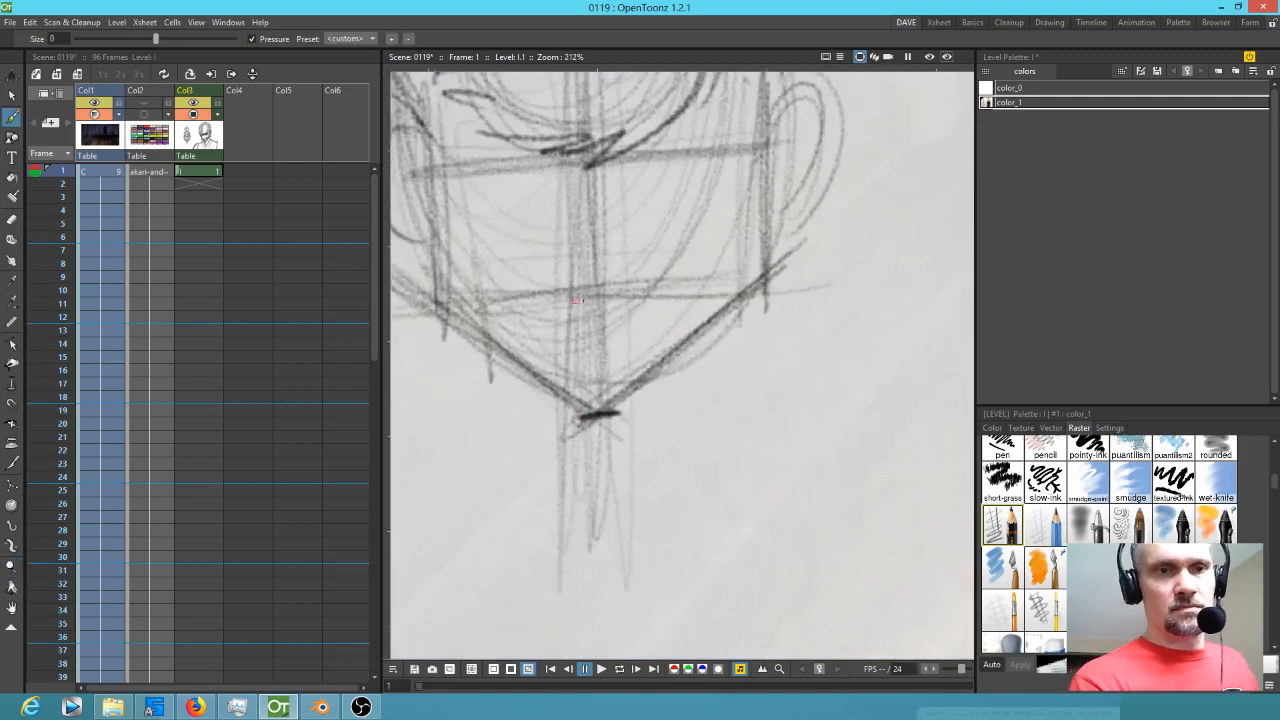
mouse_move(551, 314)
left_mouse_down()
mouse_move(626, 302)
mouse_move(575, 307)
left_mouse_up()
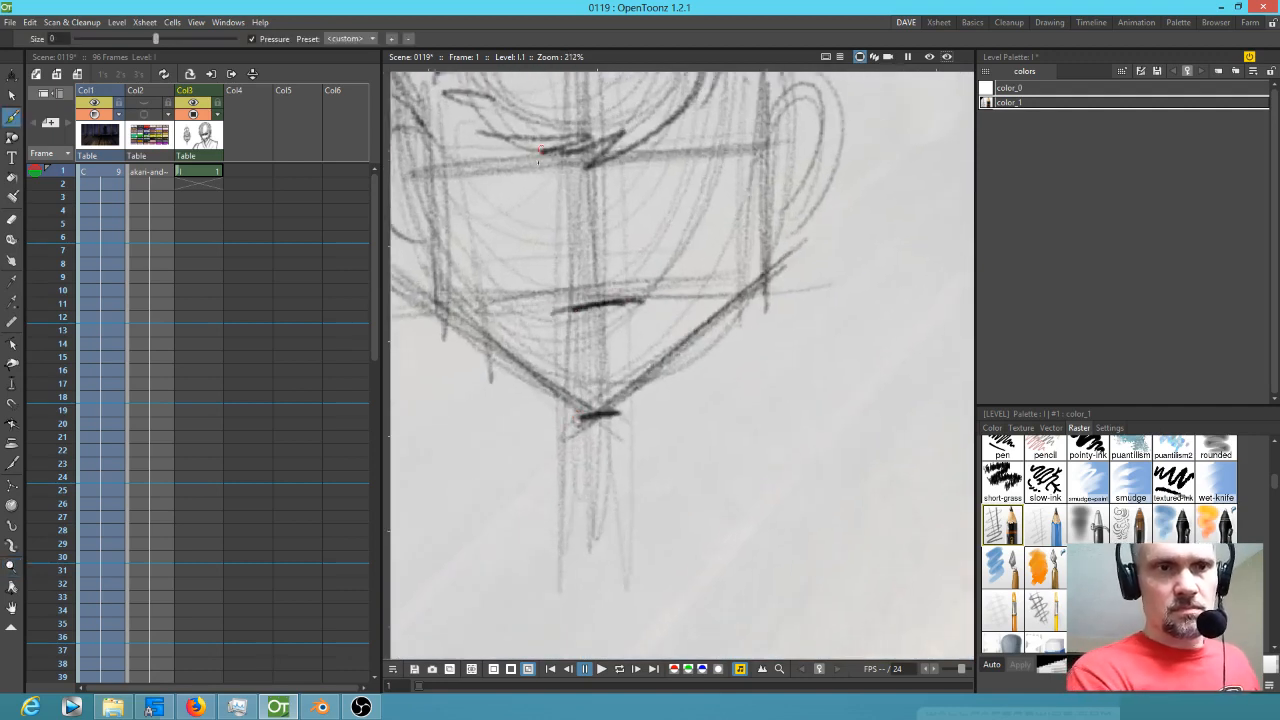
- Draw the second character's narrow scowling eyes and dark brow lines along the eye guideline
left_click_drag(662, 144, 458, 152)
left_click_drag(662, 133, 625, 160)
left_click_drag(742, 130, 708, 162)
left_click_drag(452, 144, 474, 178)
mouse_move(655, 166)
left_mouse_down()
mouse_move(706, 162)
mouse_move(662, 165)
left_mouse_up()
mouse_move(542, 168)
left_mouse_down()
mouse_move(488, 172)
mouse_move(511, 156)
left_mouse_up()
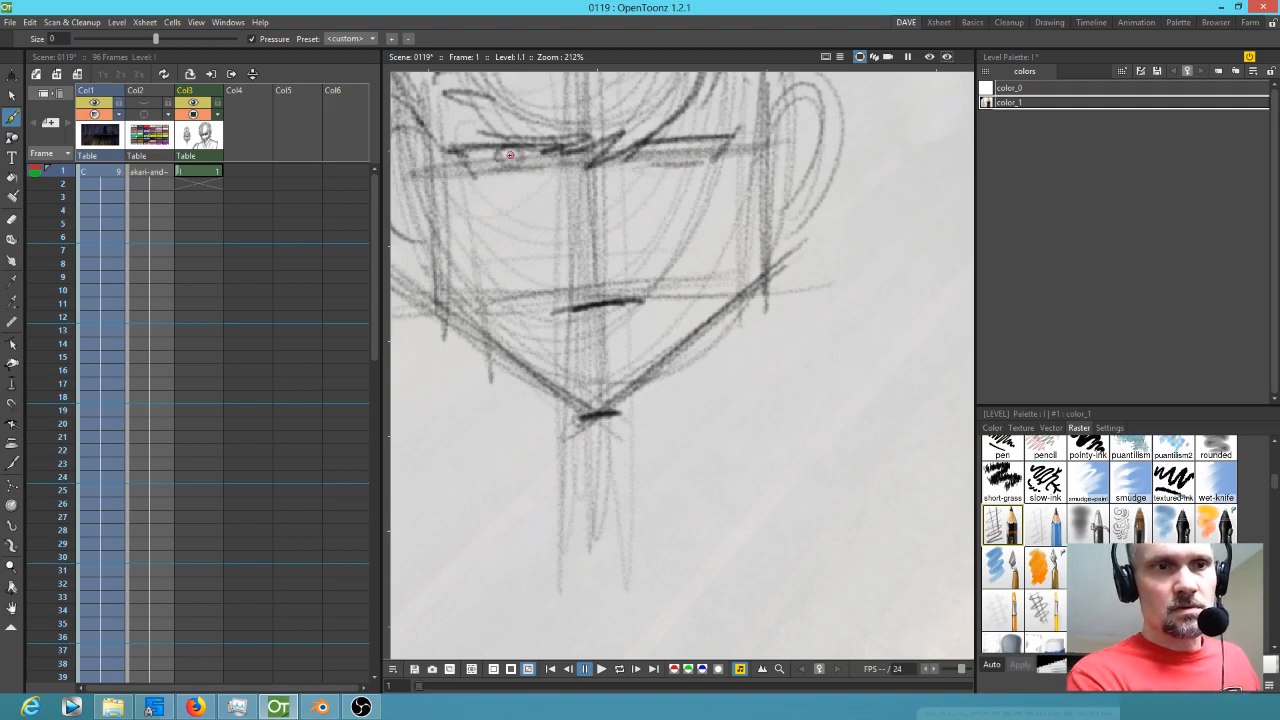
mouse_move(681, 146)
left_mouse_down()
mouse_move(681, 162)
mouse_move(680, 150)
mouse_move(628, 146)
mouse_move(718, 124)
mouse_move(626, 146)
mouse_move(472, 130)
mouse_move(456, 140)
mouse_move(550, 134)
left_mouse_up()
- Freehand-select the second character's mouth and move it down toward the chin by about 10.4 mm
mouse_move(723, 249)
left_mouse_down()
mouse_move(757, 275)
mouse_move(727, 310)
mouse_move(762, 265)
mouse_move(712, 346)
left_mouse_up()
key("shift+space")
mouse_move(776, 293)
left_mouse_down()
mouse_move(686, 297)
mouse_move(736, 285)
mouse_move(716, 318)
left_mouse_up()
key("s")
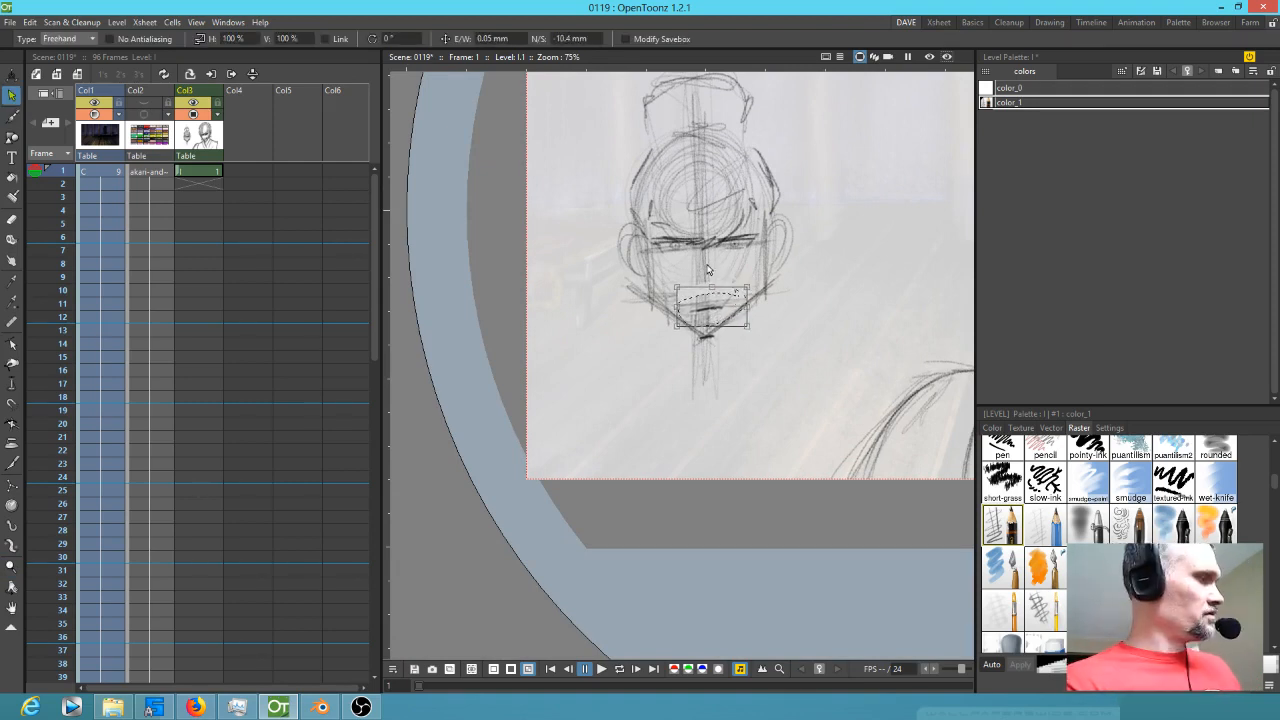
- Sketch both sides of the second character's neck and the left-hand shoulder with its upper arm
key("b")
left_click_drag(672, 316, 670, 371)
left_click_drag(740, 300, 735, 370)
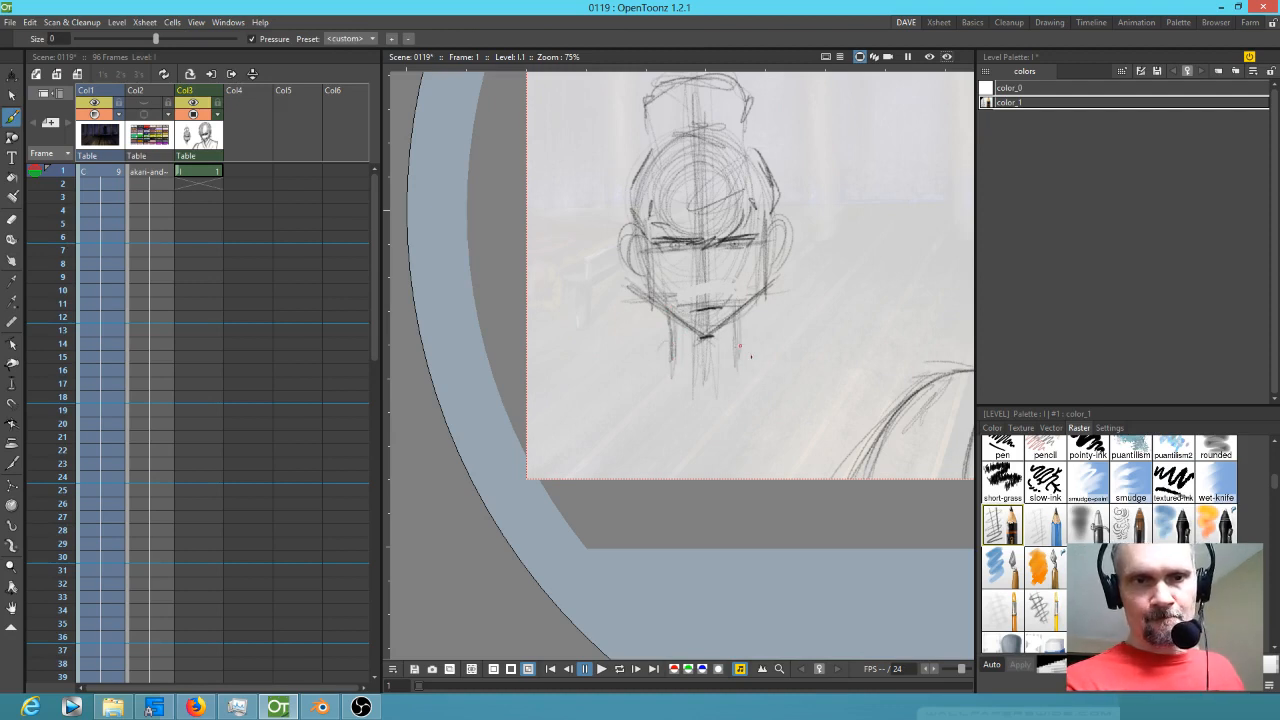
mouse_move(648, 390)
left_mouse_down()
mouse_move(670, 364)
mouse_move(562, 422)
mouse_move(586, 412)
mouse_move(570, 460)
left_mouse_up()
left_click_drag(580, 412, 555, 460)
- Sketch the second character's right-hand shoulder and the blocky raised hand with a curved finger beside it
mouse_move(766, 380)
left_mouse_down()
mouse_move(864, 404)
mouse_move(868, 430)
left_mouse_up()
left_click_drag(764, 424, 816, 452)
mouse_move(768, 420)
left_mouse_down()
mouse_move(736, 478)
mouse_move(824, 462)
left_mouse_up()
left_click_drag(814, 456, 838, 478)
mouse_move(772, 412)
left_mouse_down()
mouse_move(790, 351)
mouse_move(836, 374)
left_mouse_up()
mouse_move(779, 370)
left_mouse_down()
mouse_move(764, 414)
mouse_move(810, 428)
left_mouse_up()
mouse_move(836, 372)
left_mouse_down()
mouse_move(808, 363)
mouse_move(814, 434)
left_mouse_up()
mouse_move(795, 362)
left_mouse_down()
mouse_move(828, 373)
mouse_move(817, 411)
mouse_move(841, 446)
mouse_move(842, 314)
mouse_move(829, 343)
left_mouse_up()
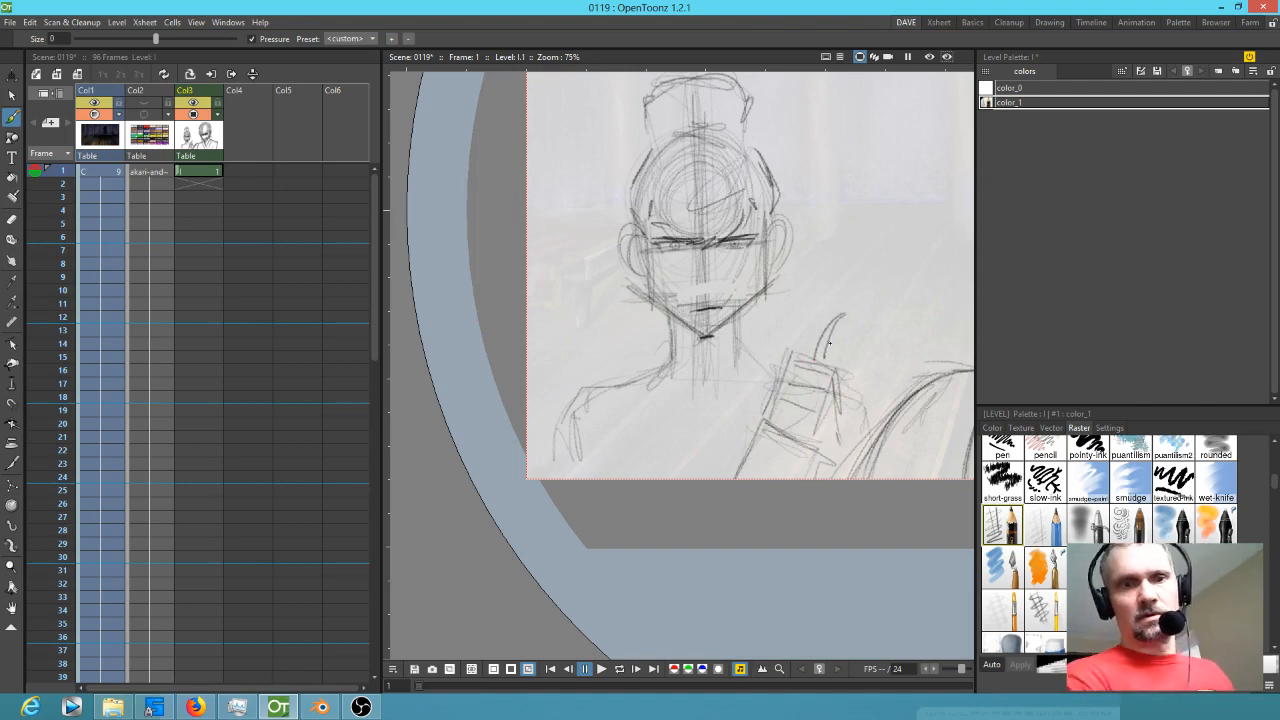
- Add the line separating the second character's torso from the left-hand arm and save scene 0119
left_click_drag(623, 382, 643, 457)
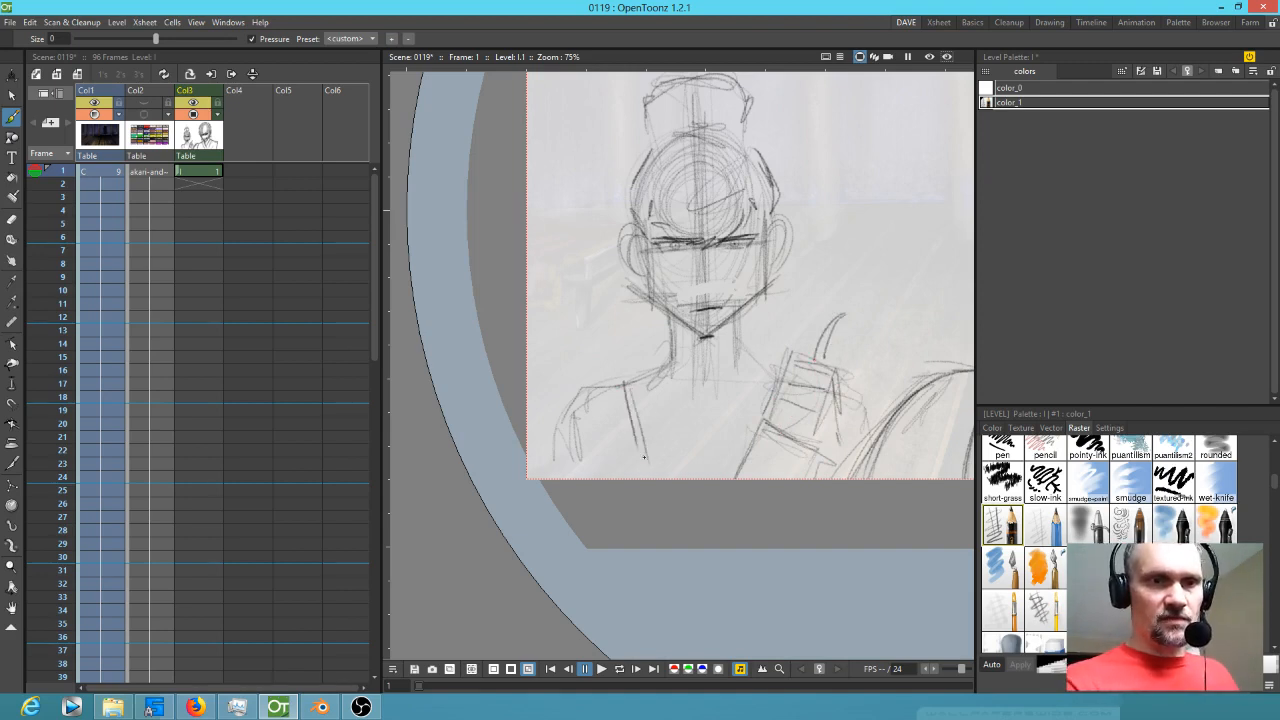
scroll(612, 444, "down", 5)
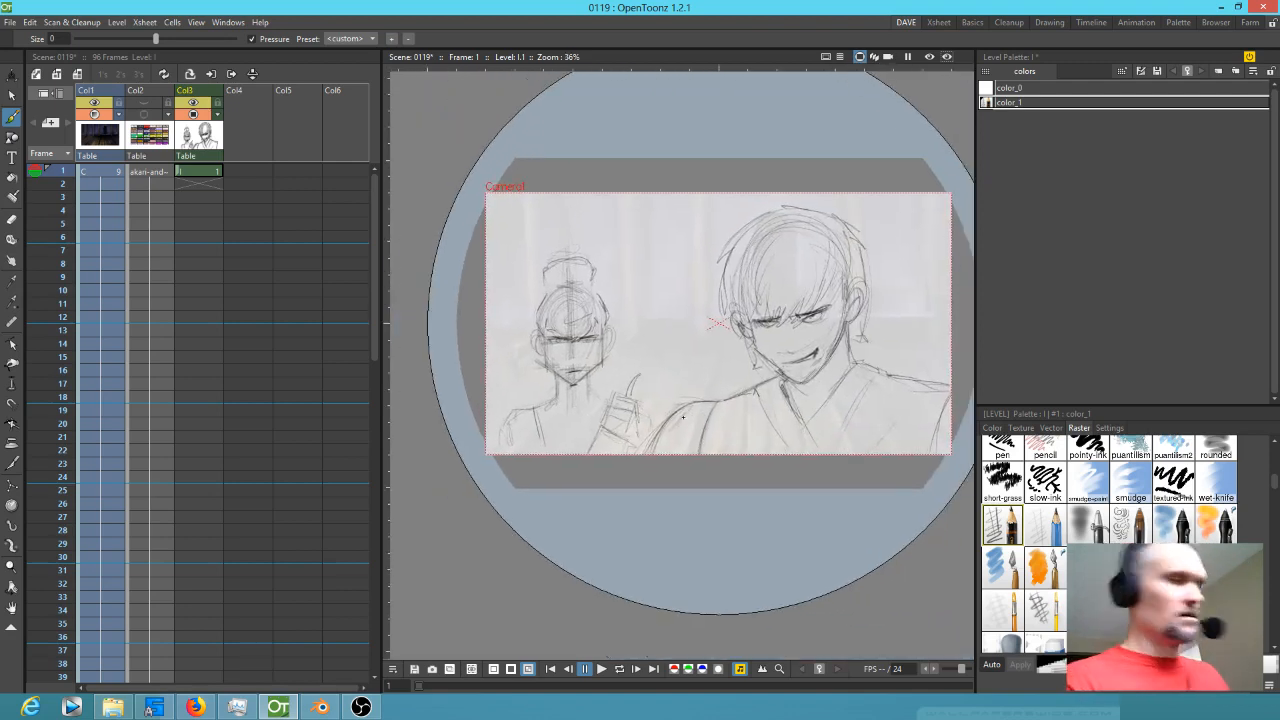
key("ctrl+s")
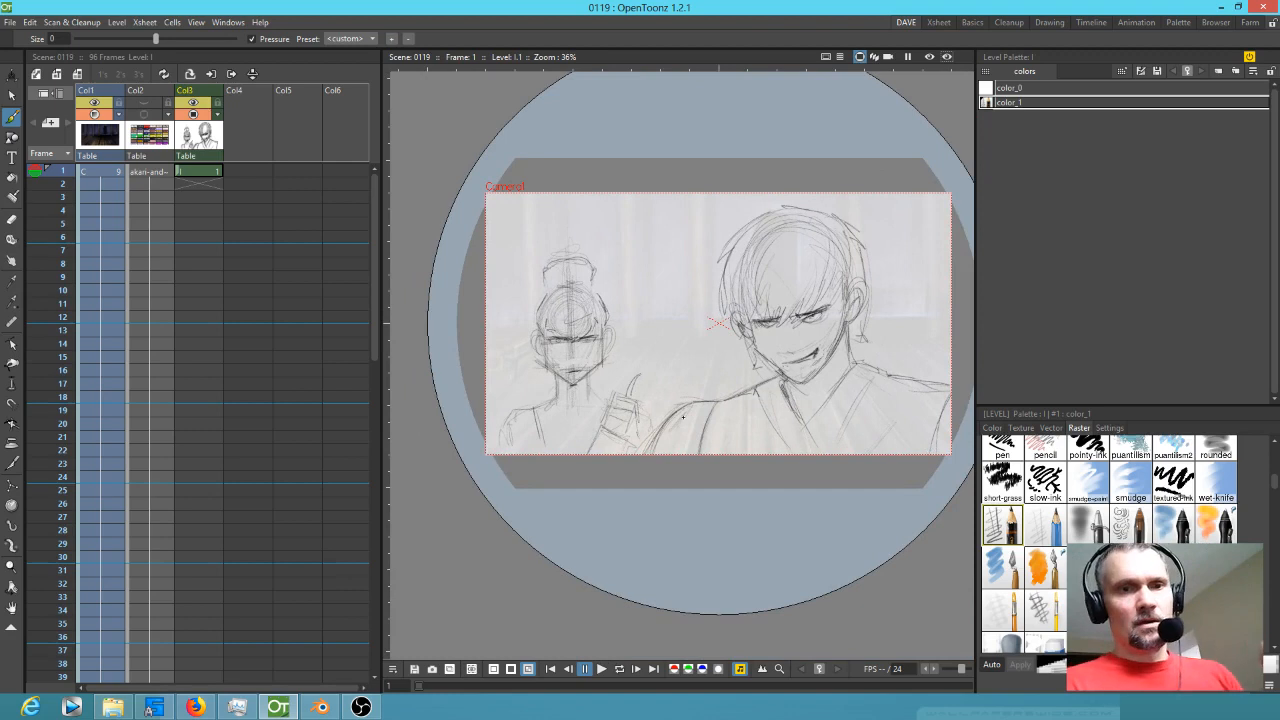
- Extend the rough sketch in Col3 through frame 96 and add another curved line to the man's left-hand sleeve
left_click(204, 175)
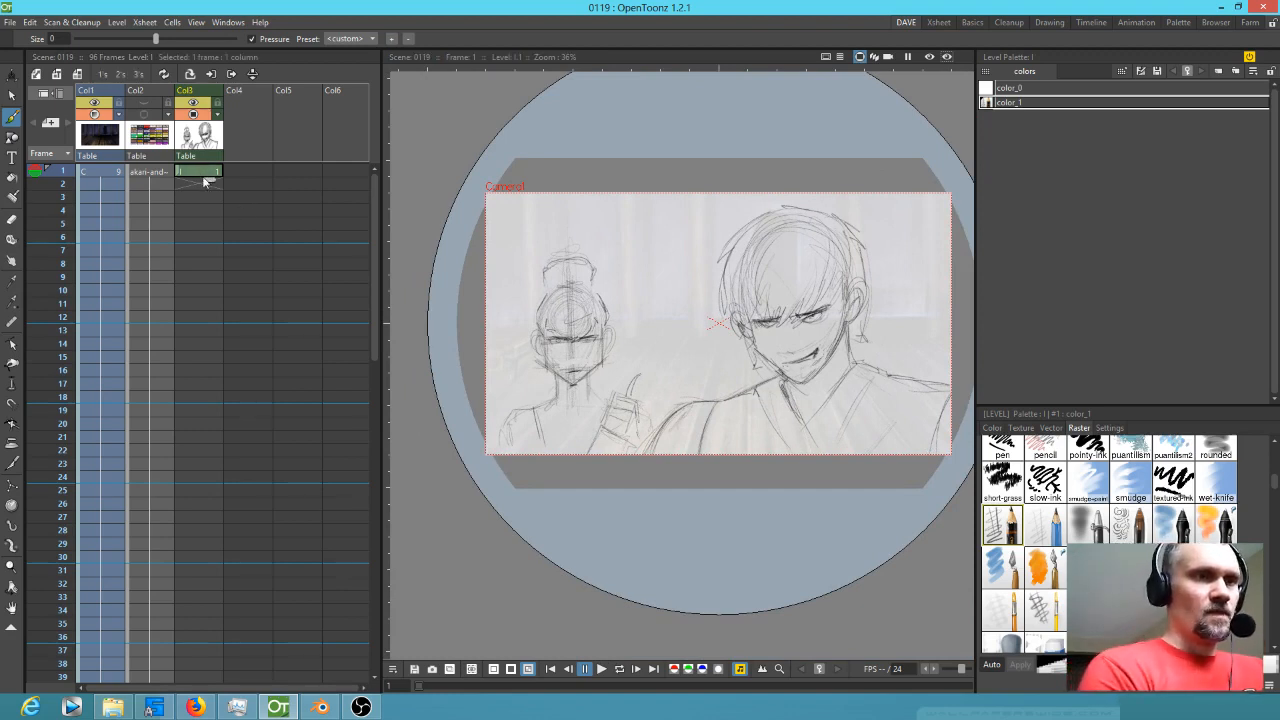
left_click_drag(211, 187, 225, 567)
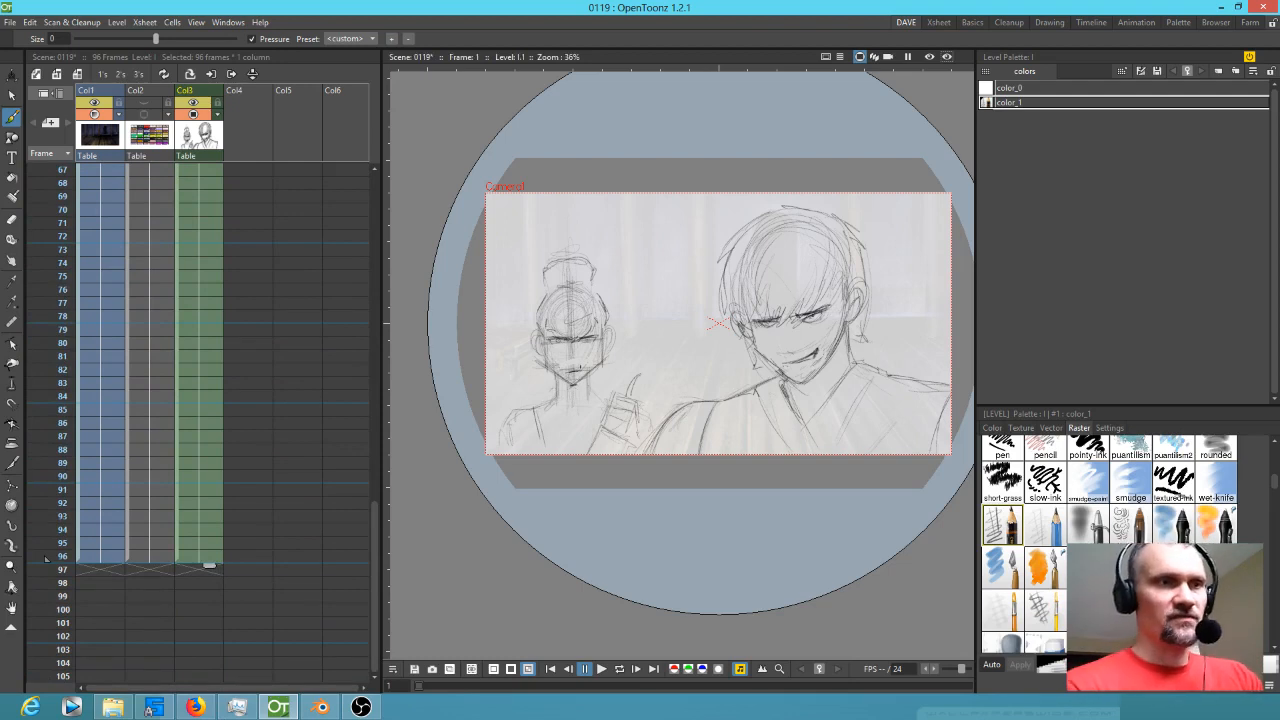
scroll(198, 620, "up", 15)
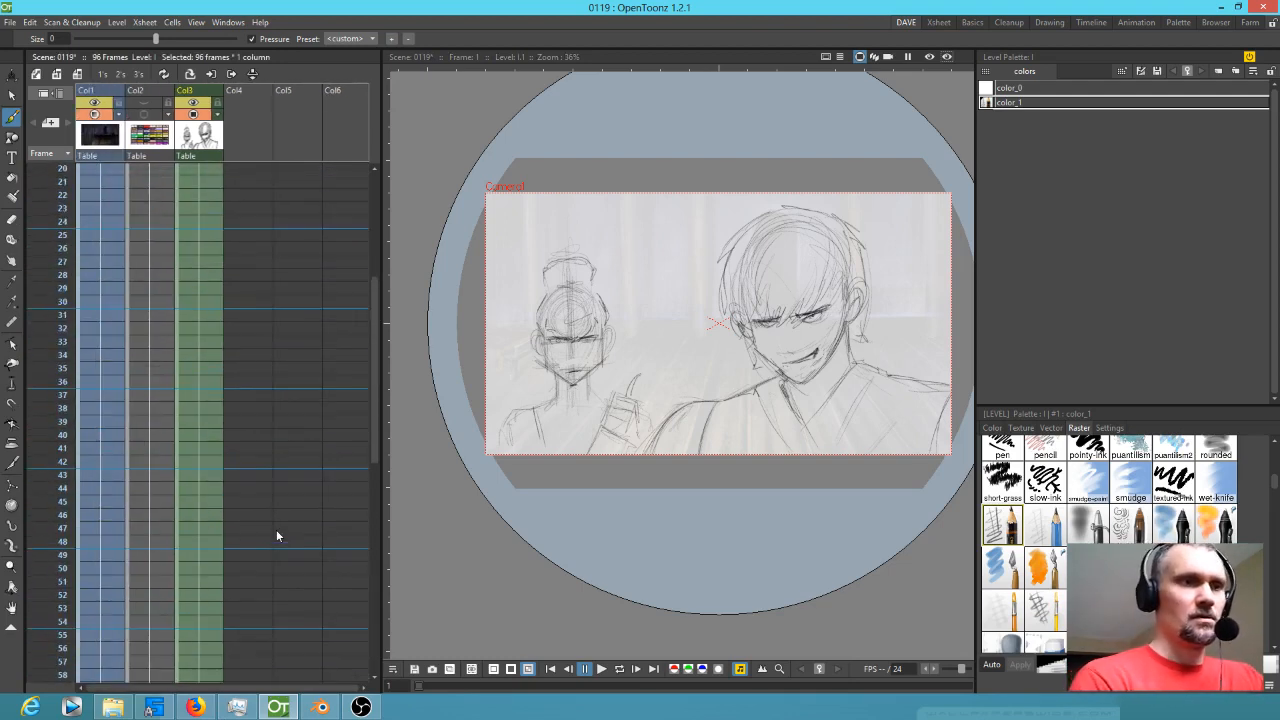
left_click(198, 171)
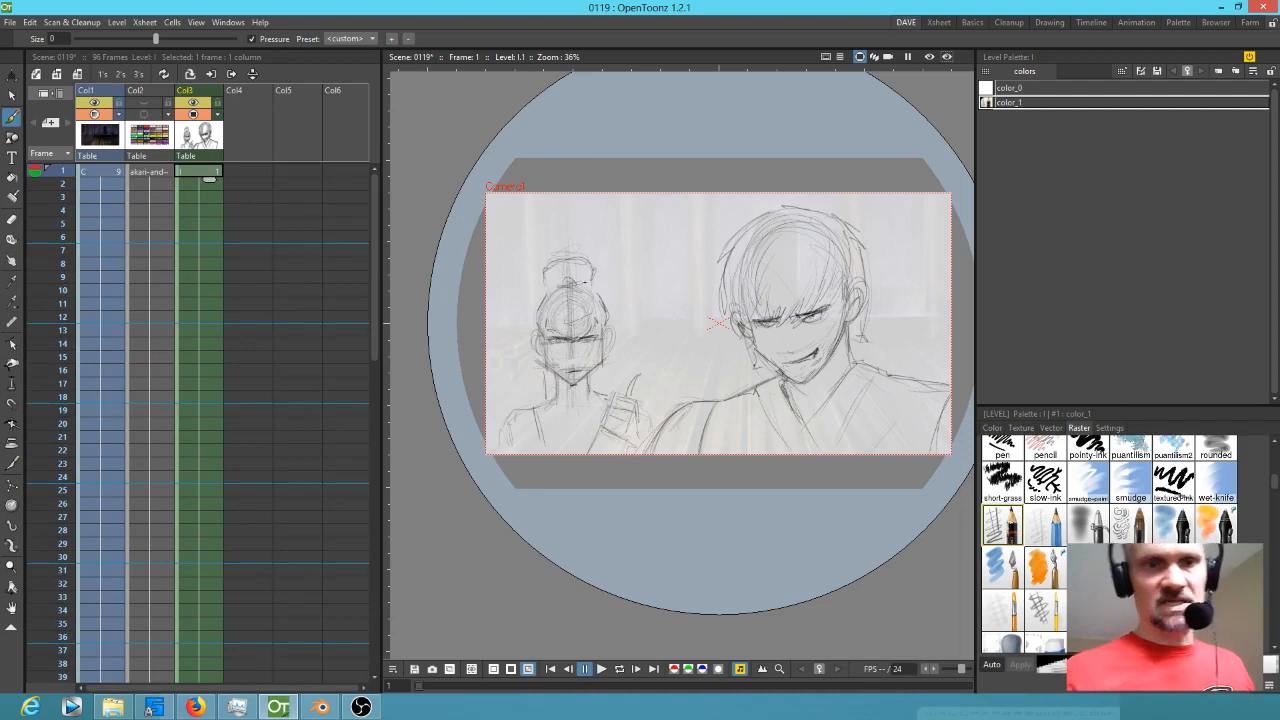
left_click_drag(704, 408, 652, 452)
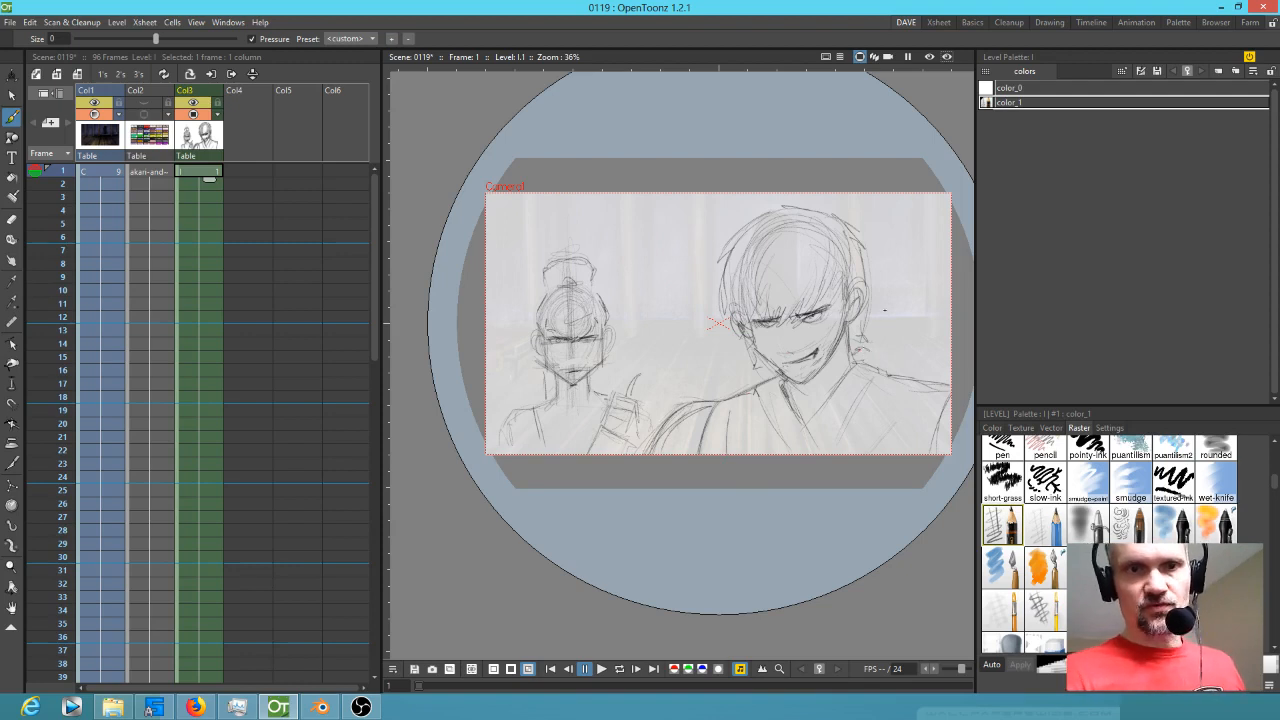
- Start a line-art level in Col4 held through frame 96, with the Col3 sketch dimmed to 26% opacity
left_click(242, 172)
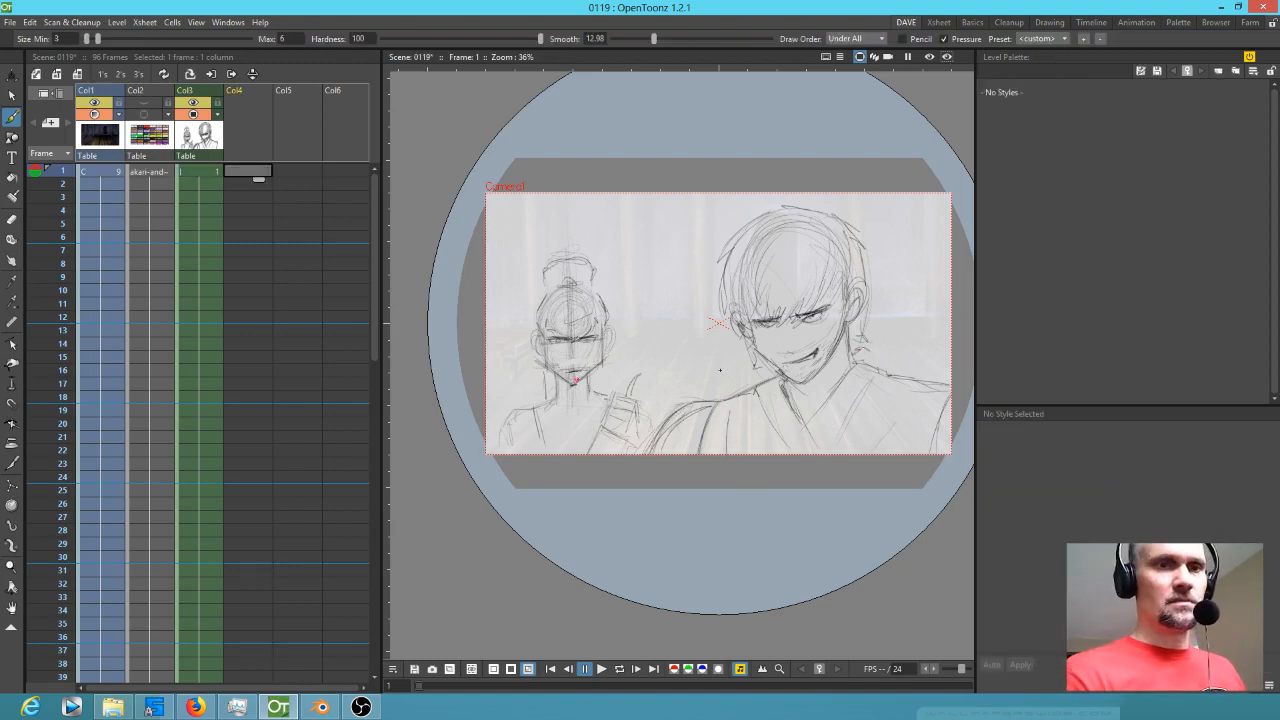
left_click(786, 212)
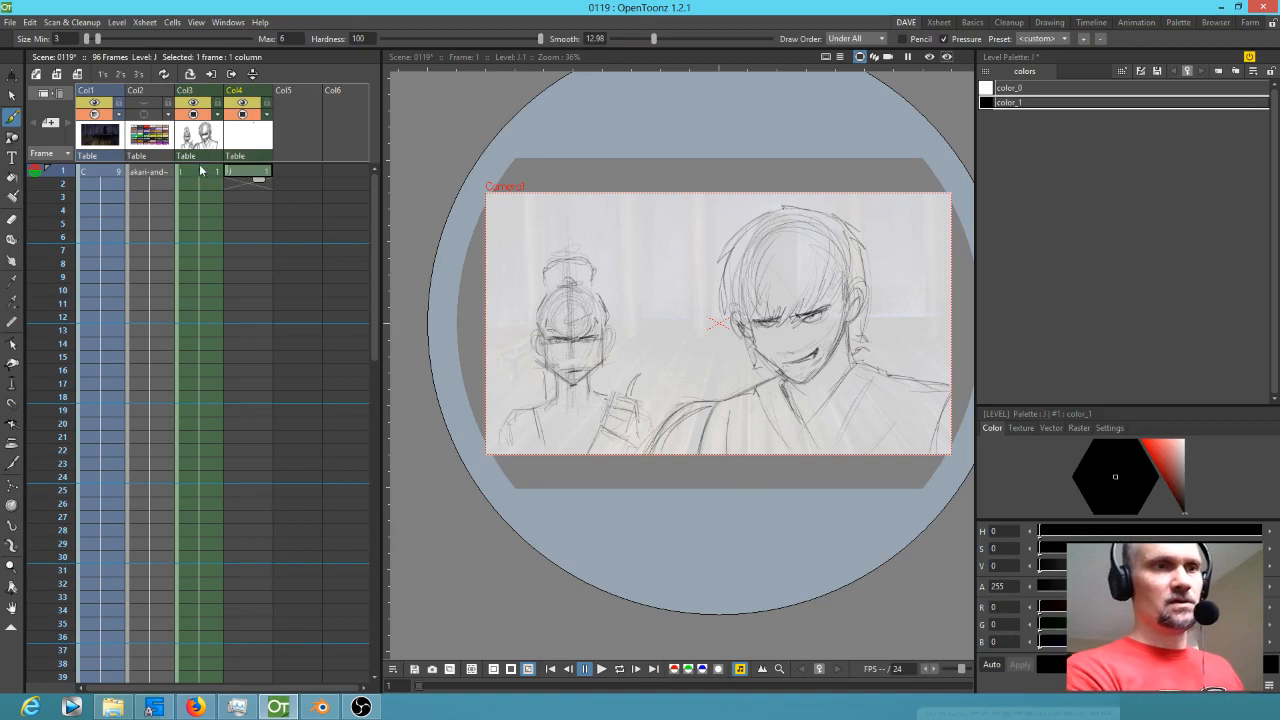
left_click(249, 116)
left_click_drag(310, 128, 264, 133)
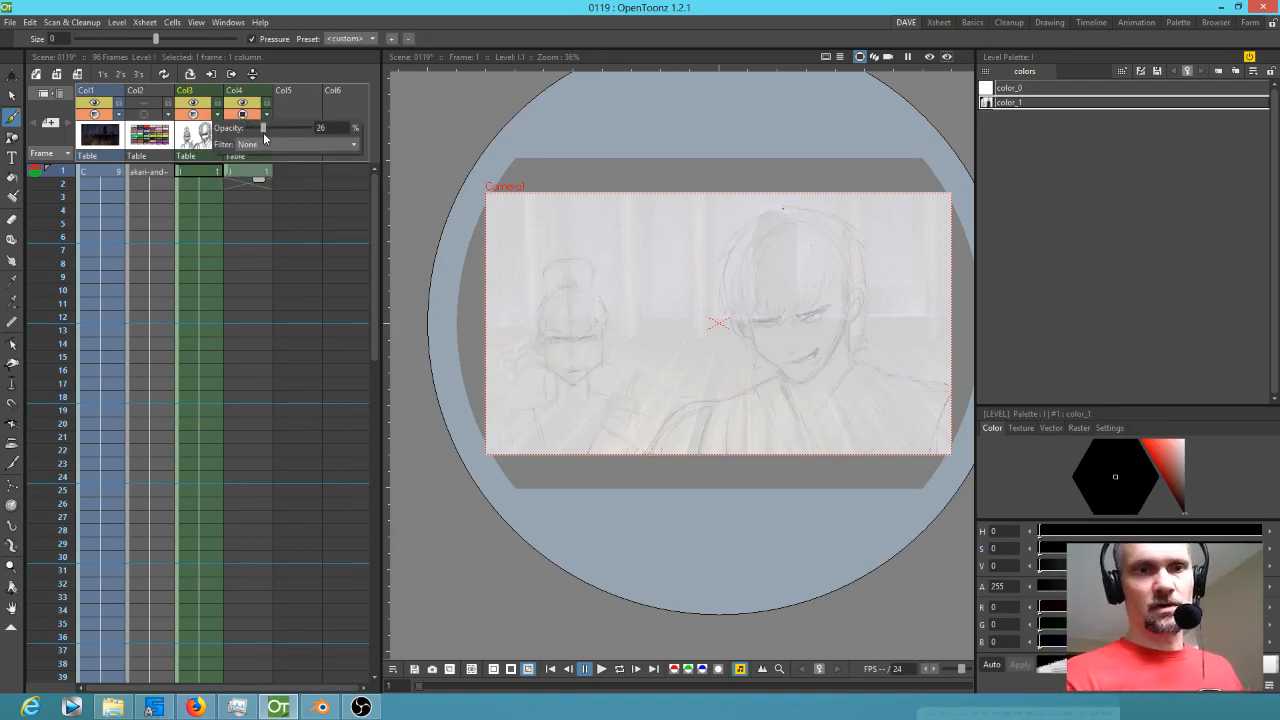
left_click(258, 174)
left_click_drag(261, 179, 267, 553)
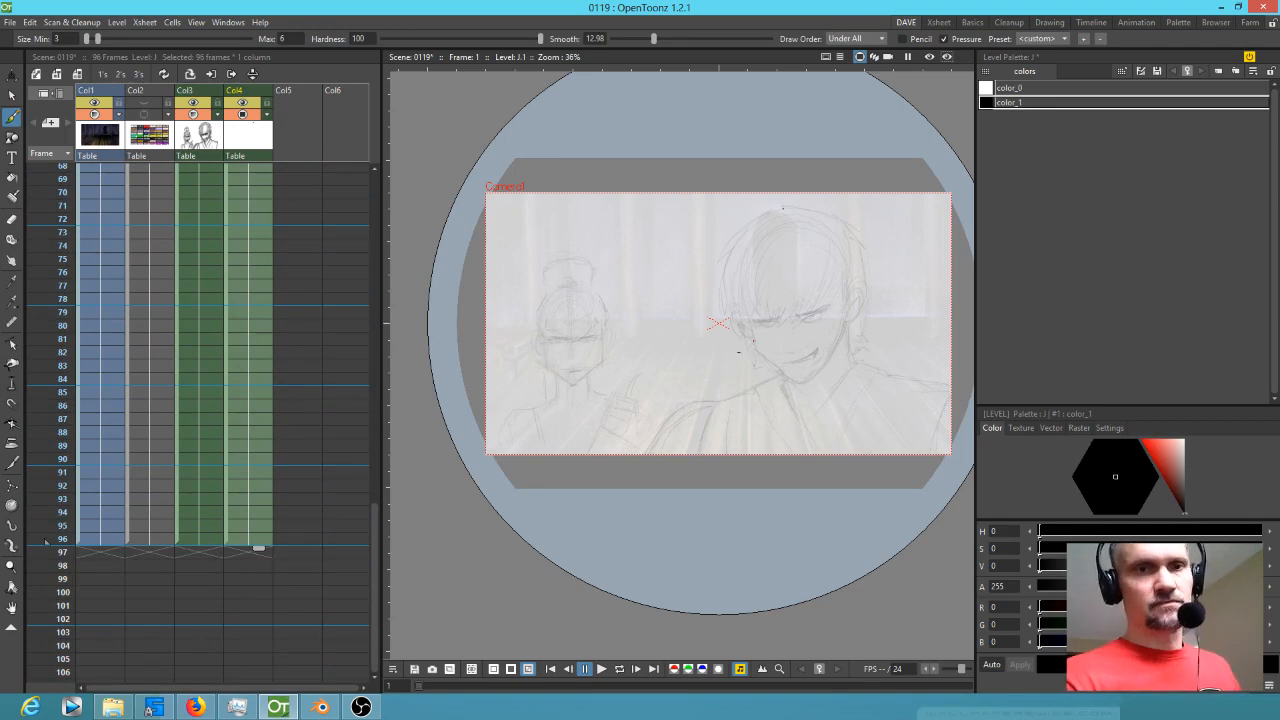
- Set the brush's minimum size to 2, hardness to 50.21 and smoothing to 5.74
left_click_drag(754, 341, 718, 357)
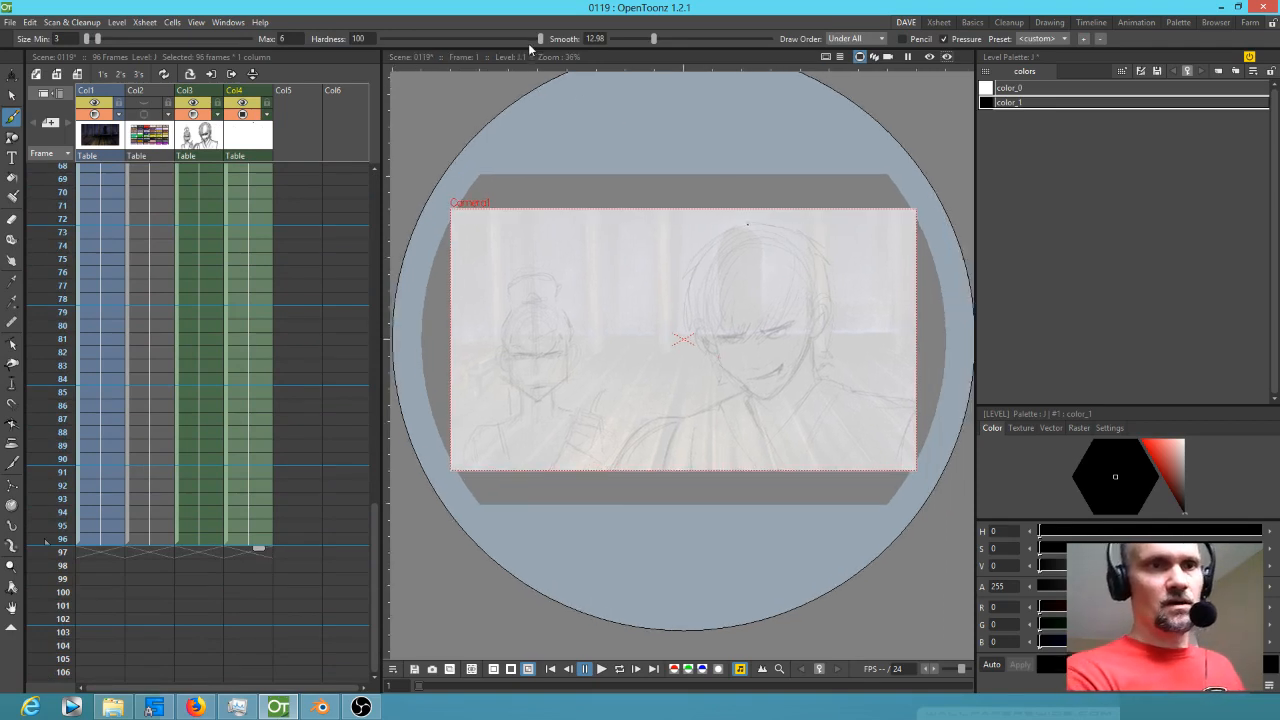
left_click_drag(503, 40, 461, 40)
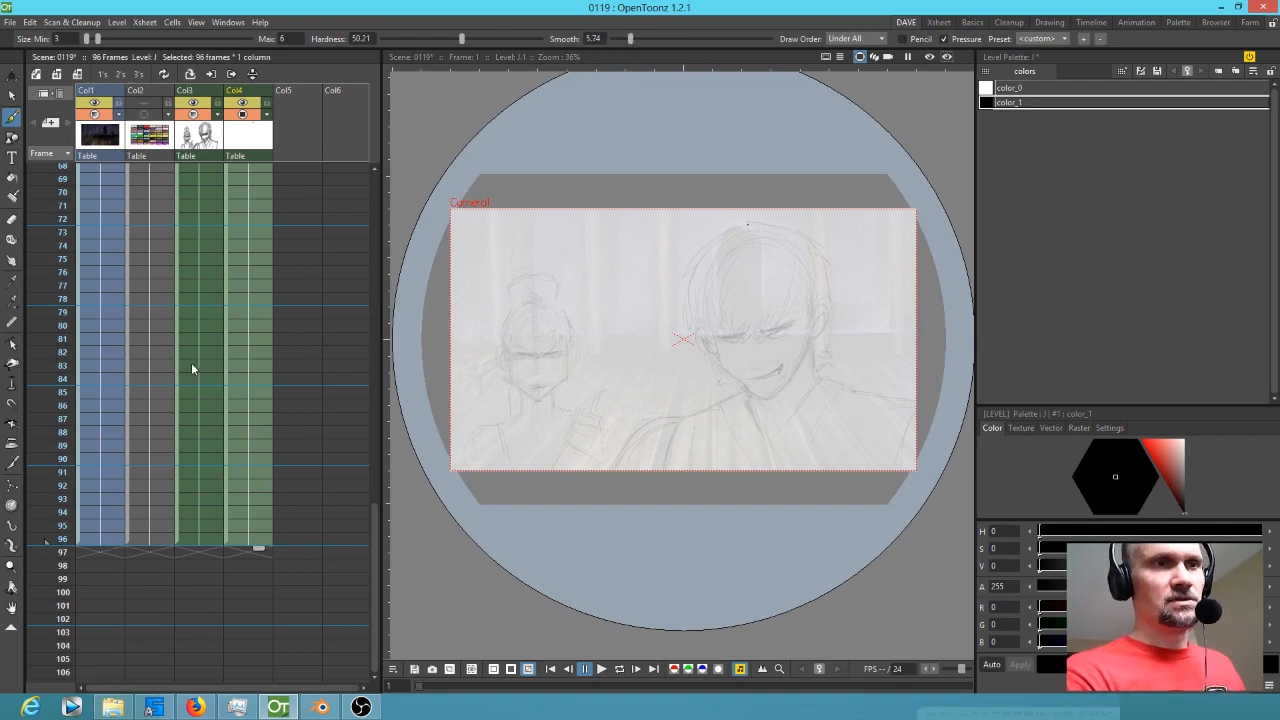
double_click(62, 38)
type("2")
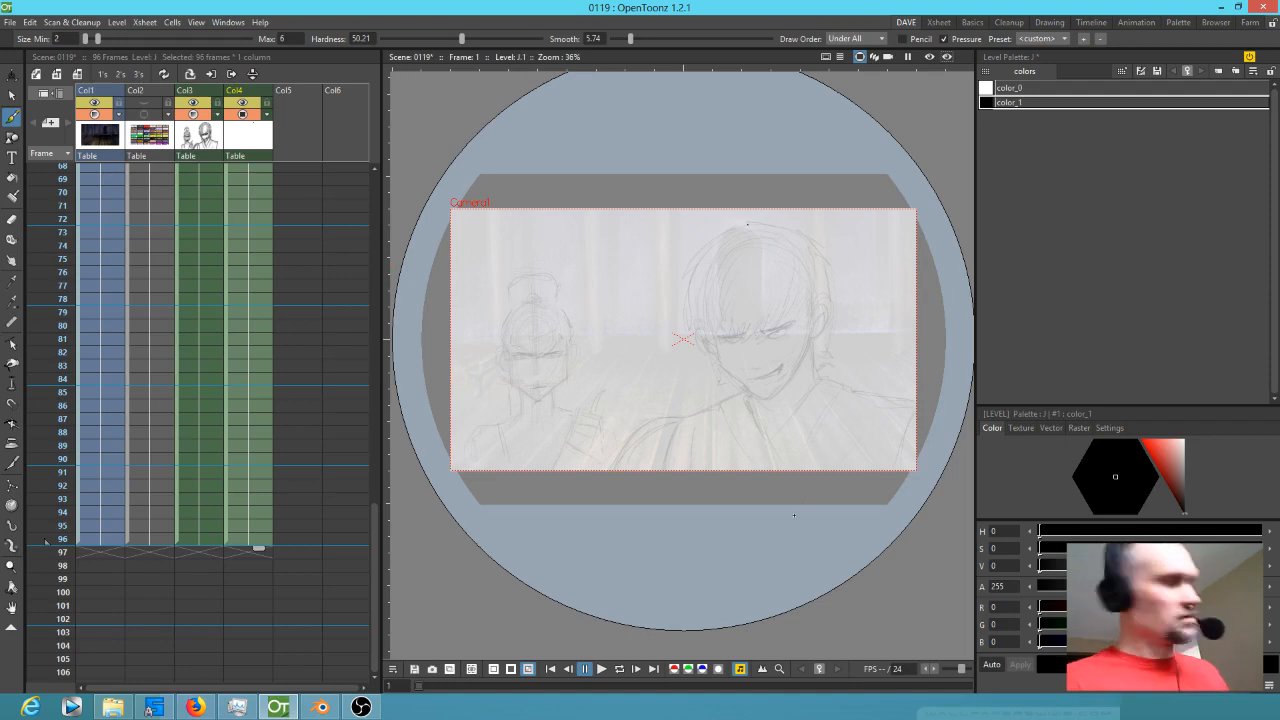
- Switch to Blender, examine the man's close-up in shot 0116 and his full figure in shot 0118, and return to OpenToonz
key("alt+Tab")
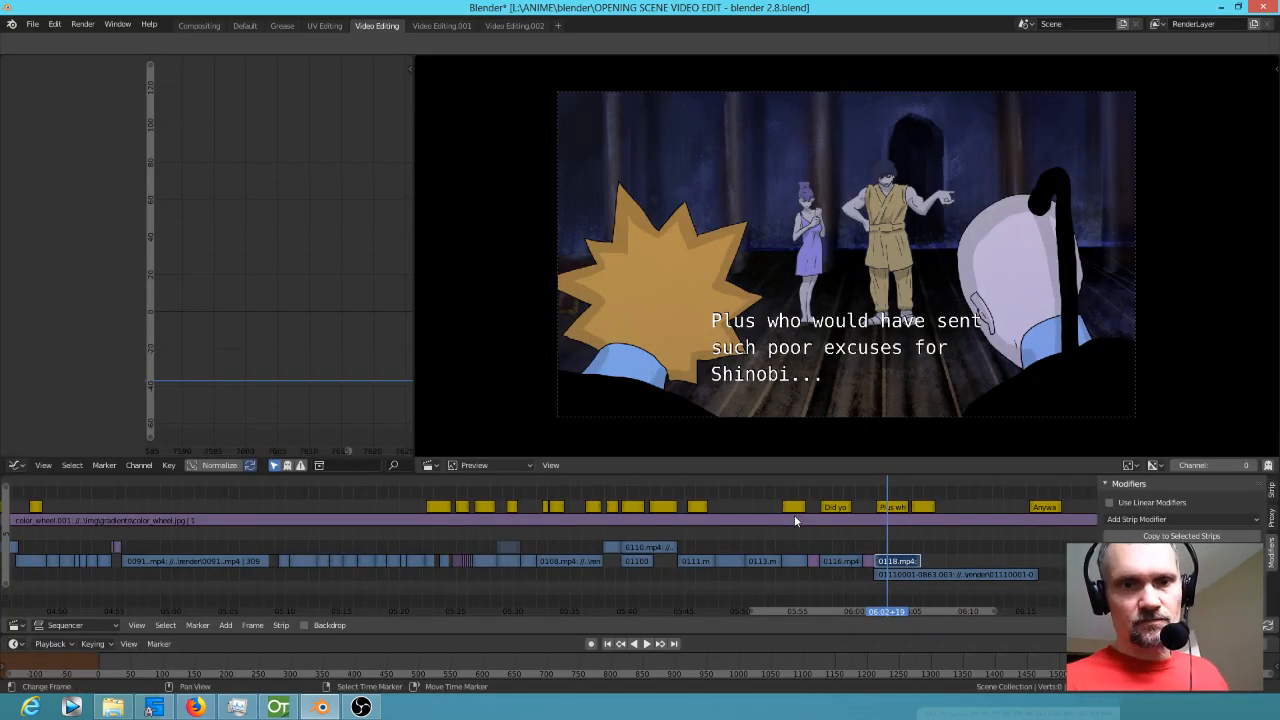
left_click(840, 592)
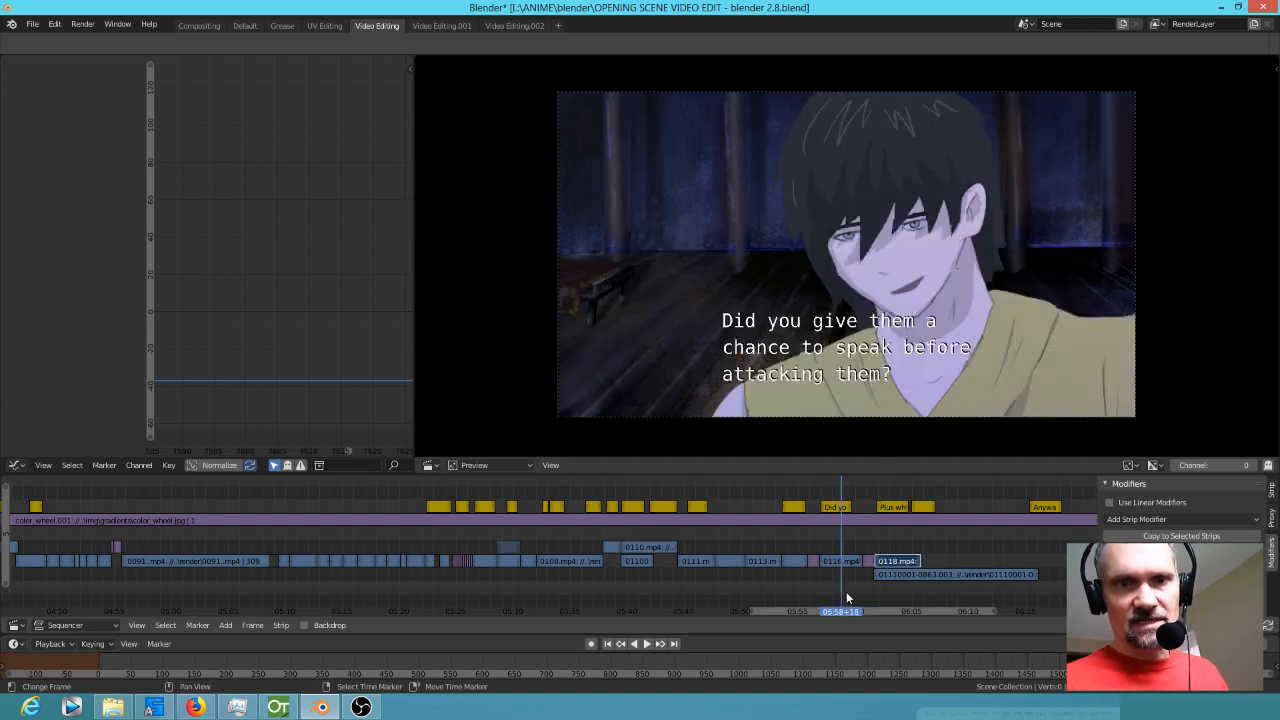
left_click(893, 598)
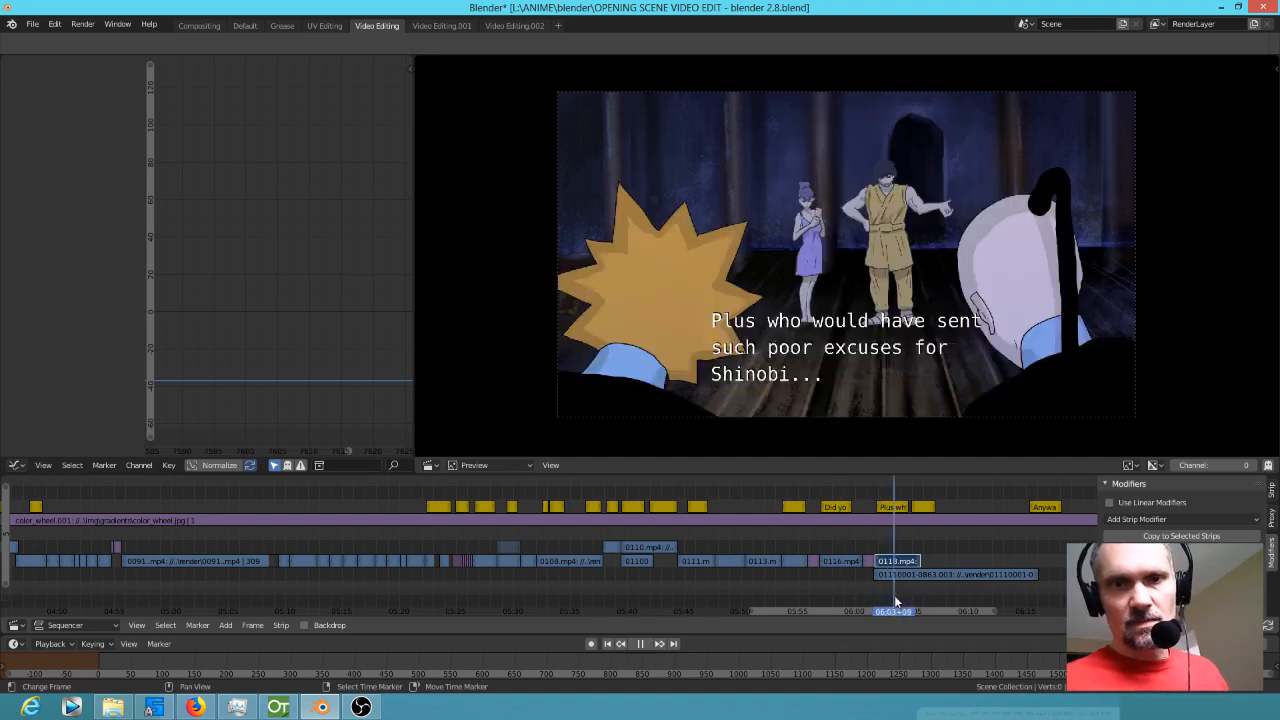
key("alt+Tab")
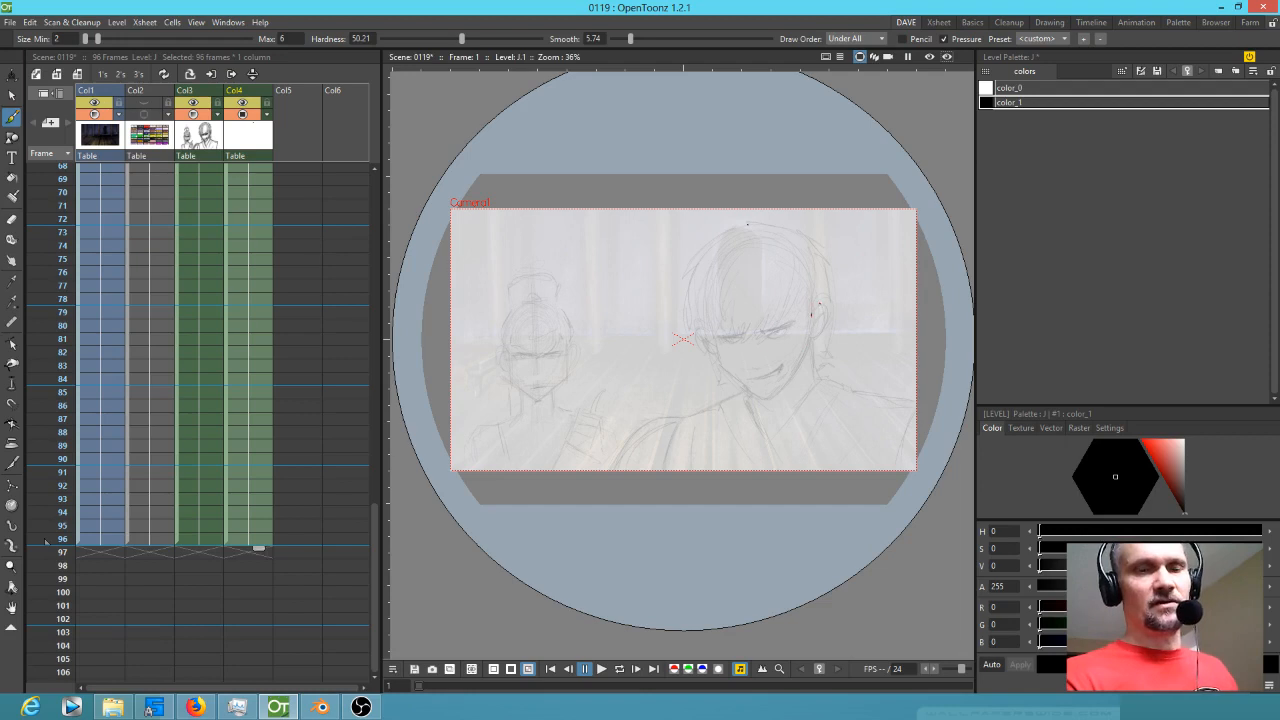
- Ink the jagged fringe across the man's brow in one zigzag line over the rough sketch
key("shift+space")
mouse_move(756, 367)
left_mouse_down()
mouse_move(822, 277)
mouse_move(703, 316)
left_mouse_up()
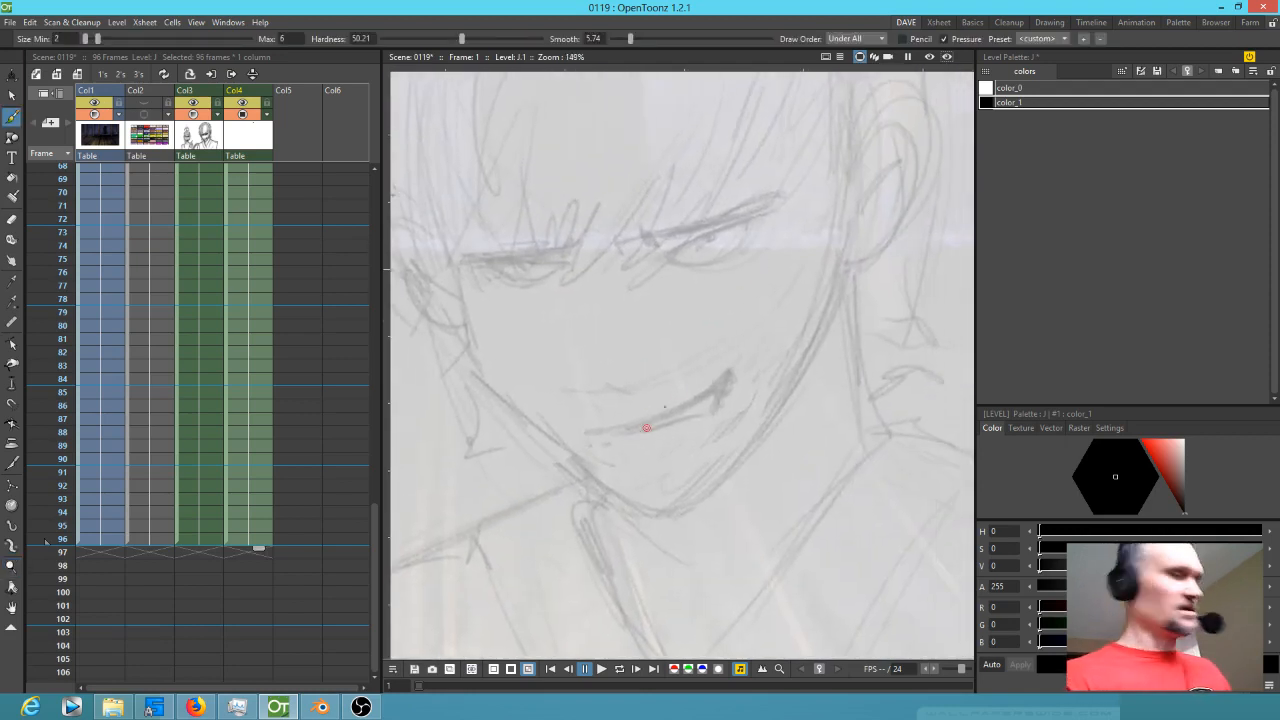
mouse_move(778, 110)
left_mouse_down()
mouse_move(750, 161)
mouse_move(620, 280)
mouse_move(636, 222)
mouse_move(575, 272)
mouse_move(577, 235)
mouse_move(527, 250)
mouse_move(546, 234)
mouse_move(487, 225)
left_mouse_up()
- Ink both of the man's narrowed eyes with lids, irises and pupils, and raise the brush smoothing to 13.62
left_click_drag(675, 249, 760, 218)
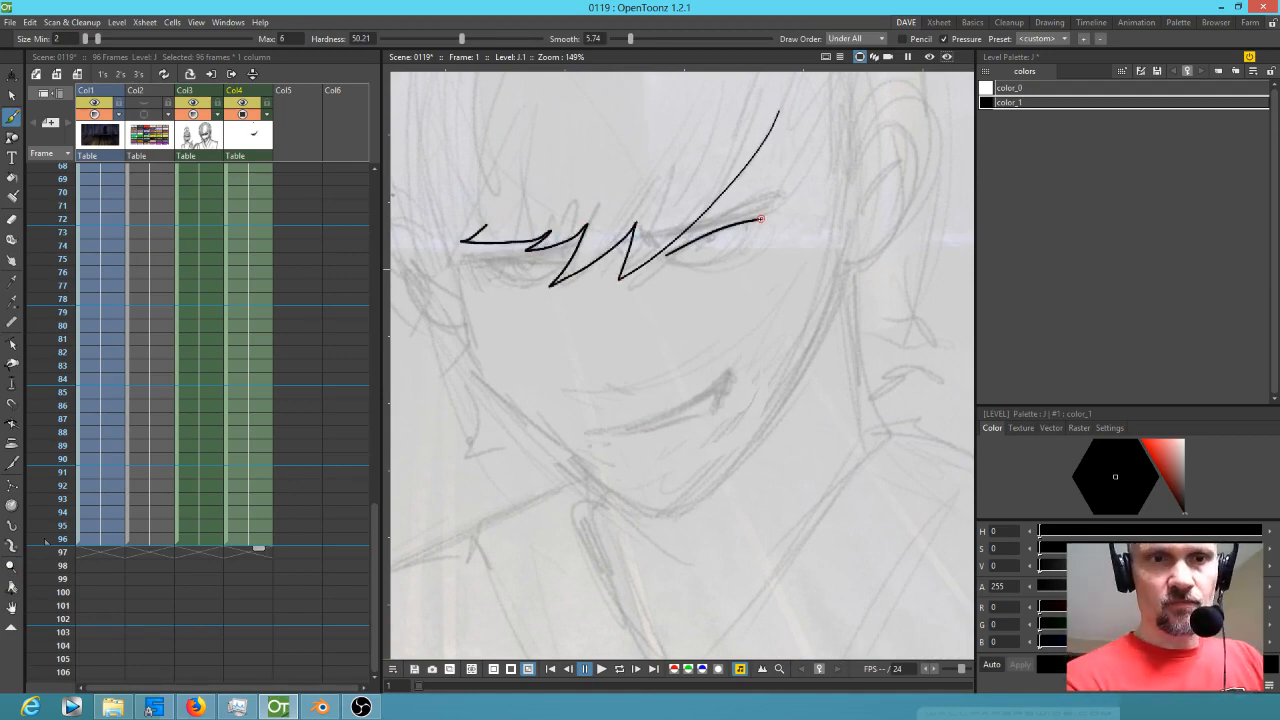
mouse_move(712, 232)
left_mouse_down()
mouse_move(702, 246)
mouse_move(724, 247)
mouse_move(726, 231)
mouse_move(675, 266)
mouse_move(754, 248)
mouse_move(756, 229)
left_mouse_up()
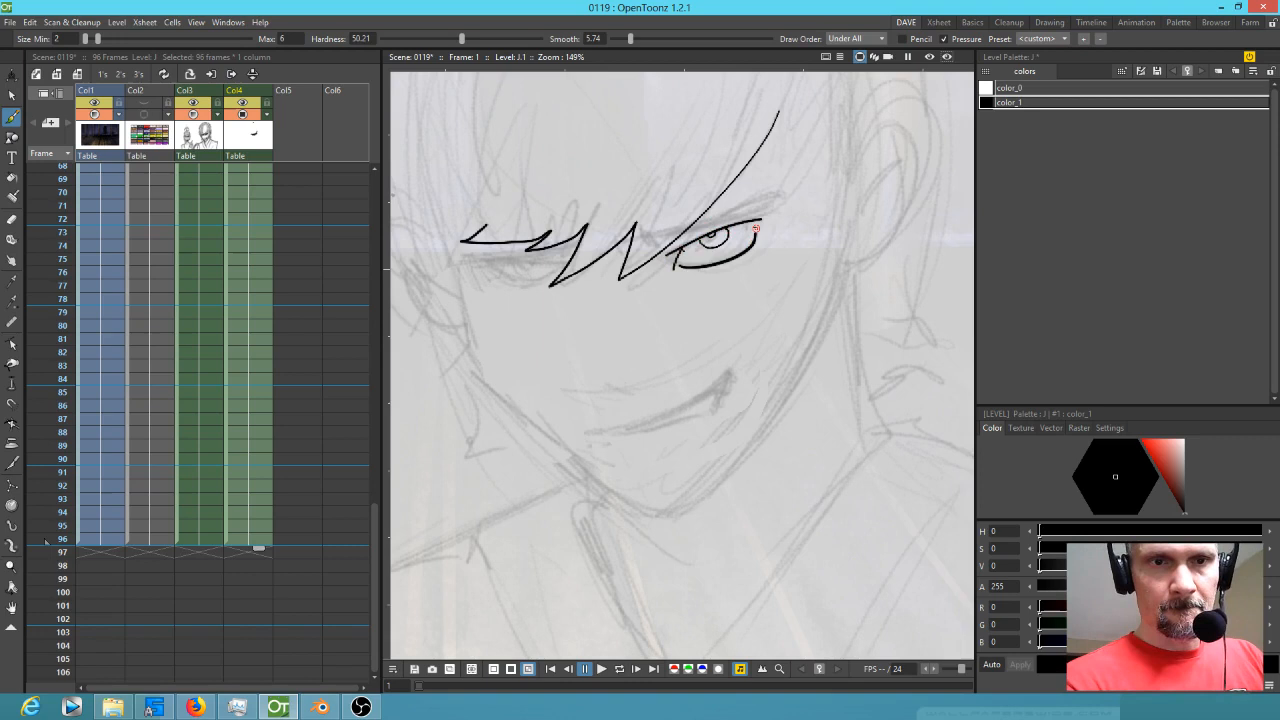
left_click_drag(556, 266, 478, 265)
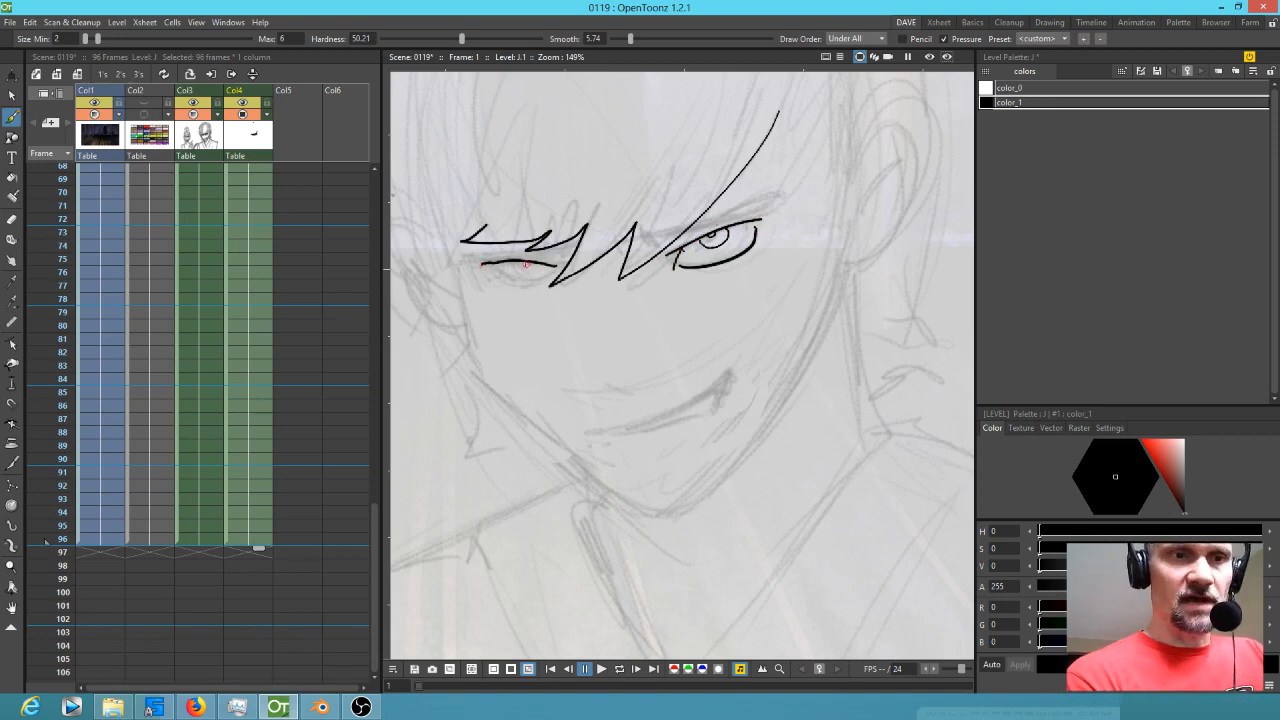
left_click_drag(517, 271, 541, 279)
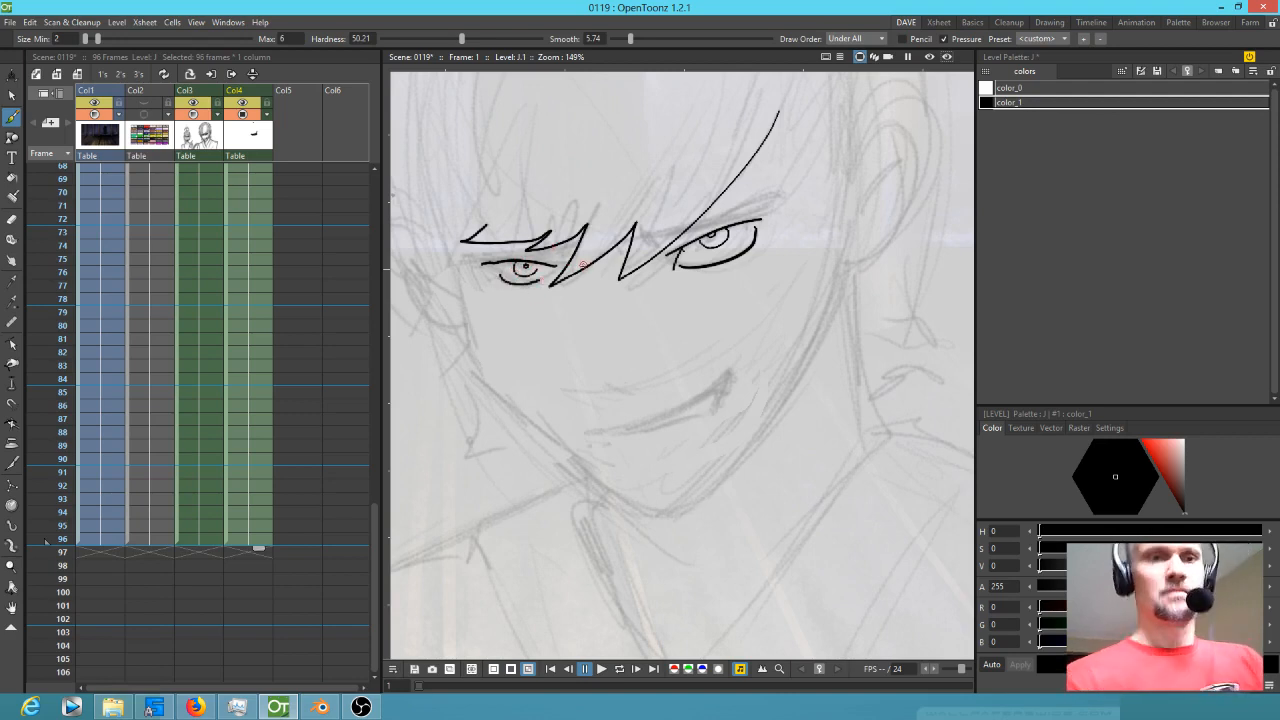
left_click_drag(630, 39, 655, 39)
mouse_move(468, 320)
left_mouse_down()
mouse_move(507, 404)
mouse_move(608, 482)
mouse_move(663, 504)
mouse_move(732, 454)
mouse_move(855, 263)
left_mouse_up()
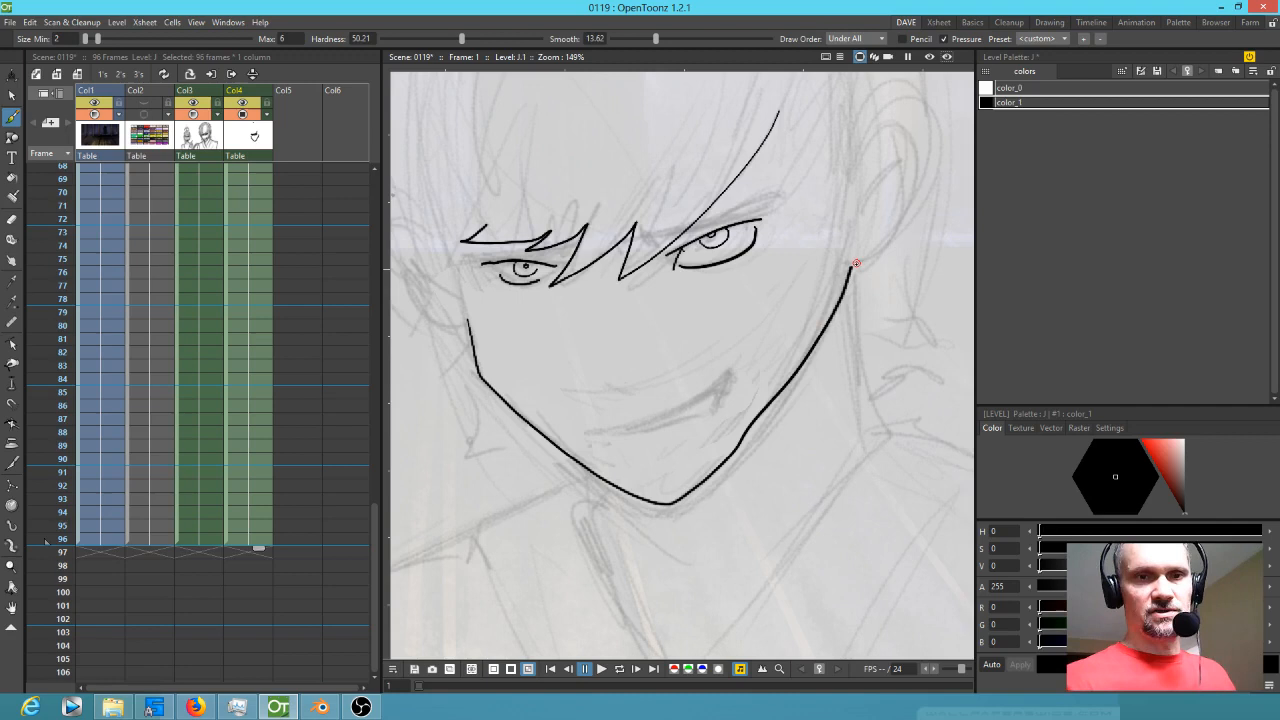
key("ctrl+z")
mouse_move(468, 326)
left_mouse_down()
mouse_move(486, 386)
mouse_move(568, 455)
mouse_move(665, 504)
mouse_move(707, 489)
mouse_move(782, 406)
mouse_move(832, 320)
mouse_move(843, 258)
left_mouse_up()
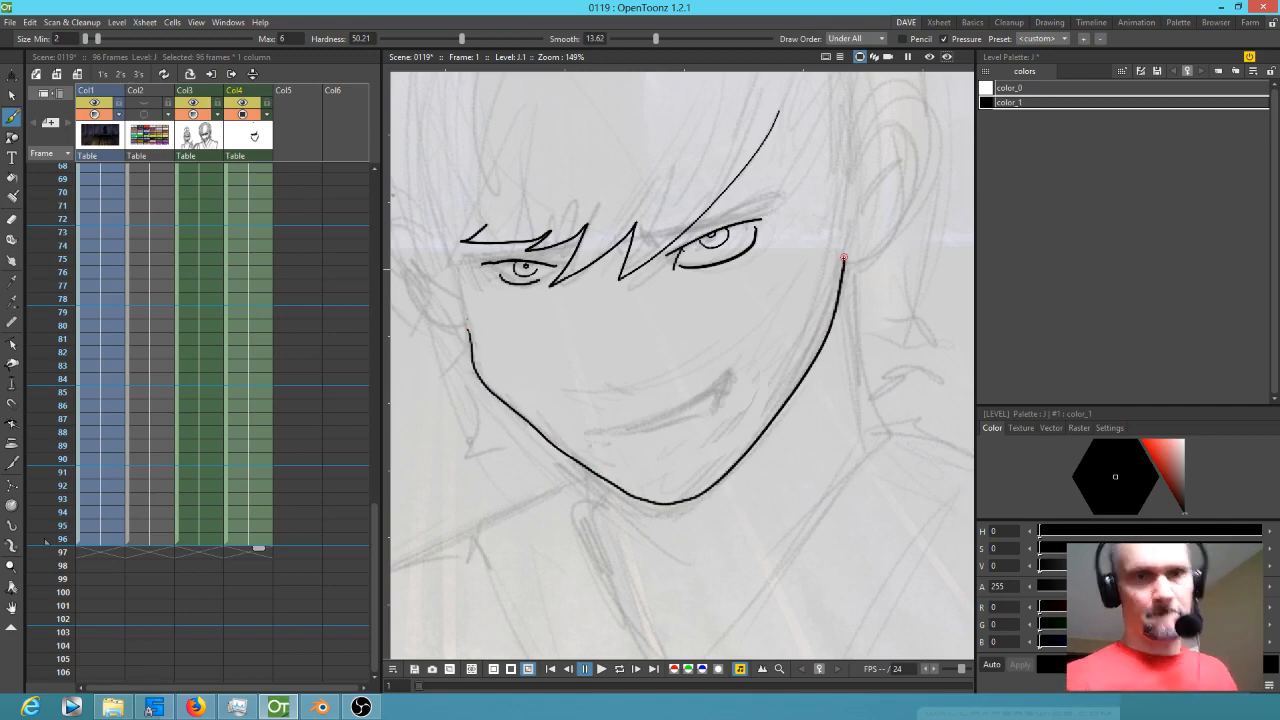
key("ctrl+z")
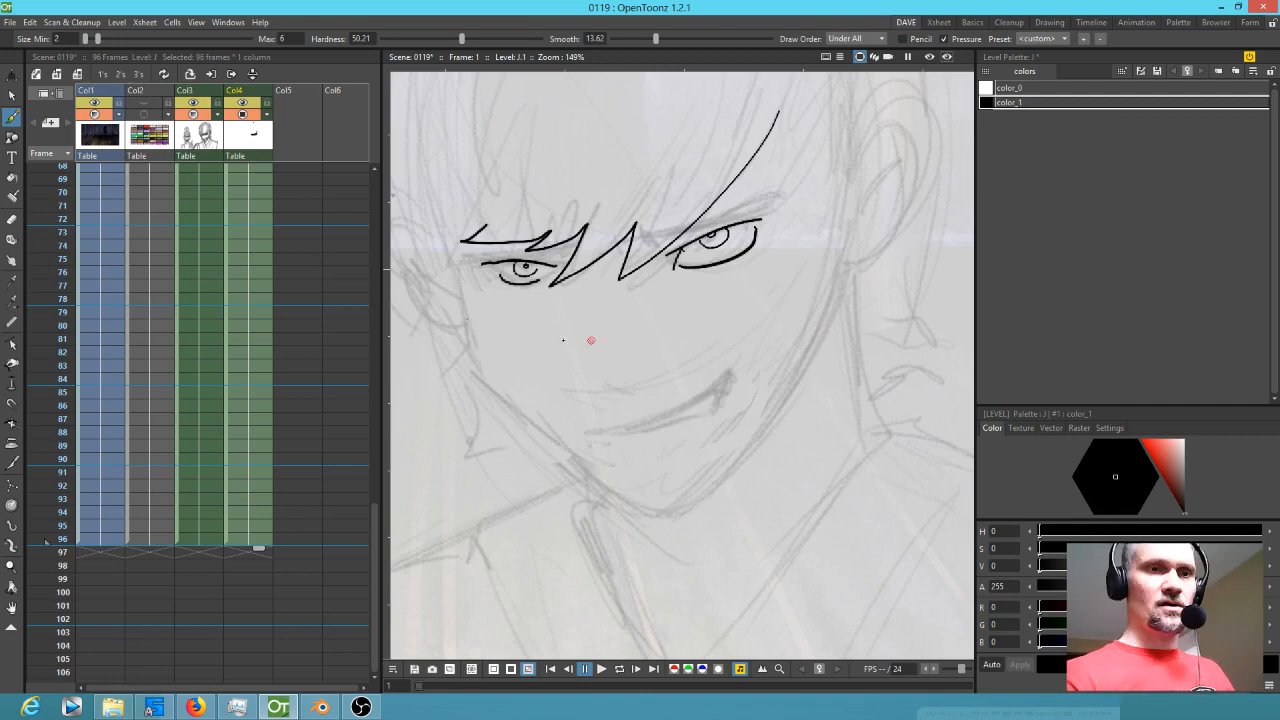
mouse_move(470, 320)
left_mouse_down()
mouse_move(479, 387)
mouse_move(507, 422)
mouse_move(612, 486)
mouse_move(701, 503)
mouse_move(775, 441)
mouse_move(829, 350)
mouse_move(853, 235)
left_mouse_up()
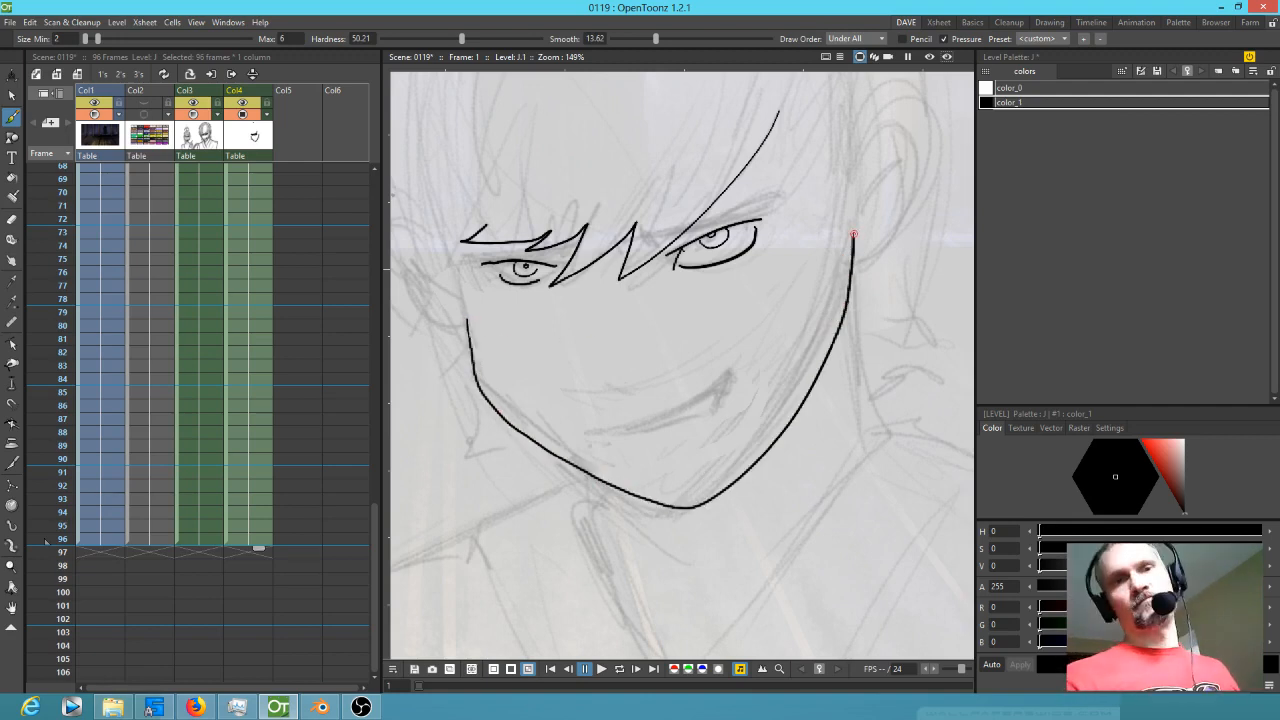
key("ctrl+z")
- Ink the man's jawline from the left-hand cheek around the chin and the right-hand ear with its inner curve
mouse_move(468, 308)
left_mouse_down()
mouse_move(492, 390)
mouse_move(620, 494)
mouse_move(728, 460)
mouse_move(848, 259)
mouse_move(790, 348)
left_mouse_up()
left_click_drag(778, 268, 840, 285)
left_click_drag(824, 346, 770, 384)
left_click_drag(820, 270, 780, 332)
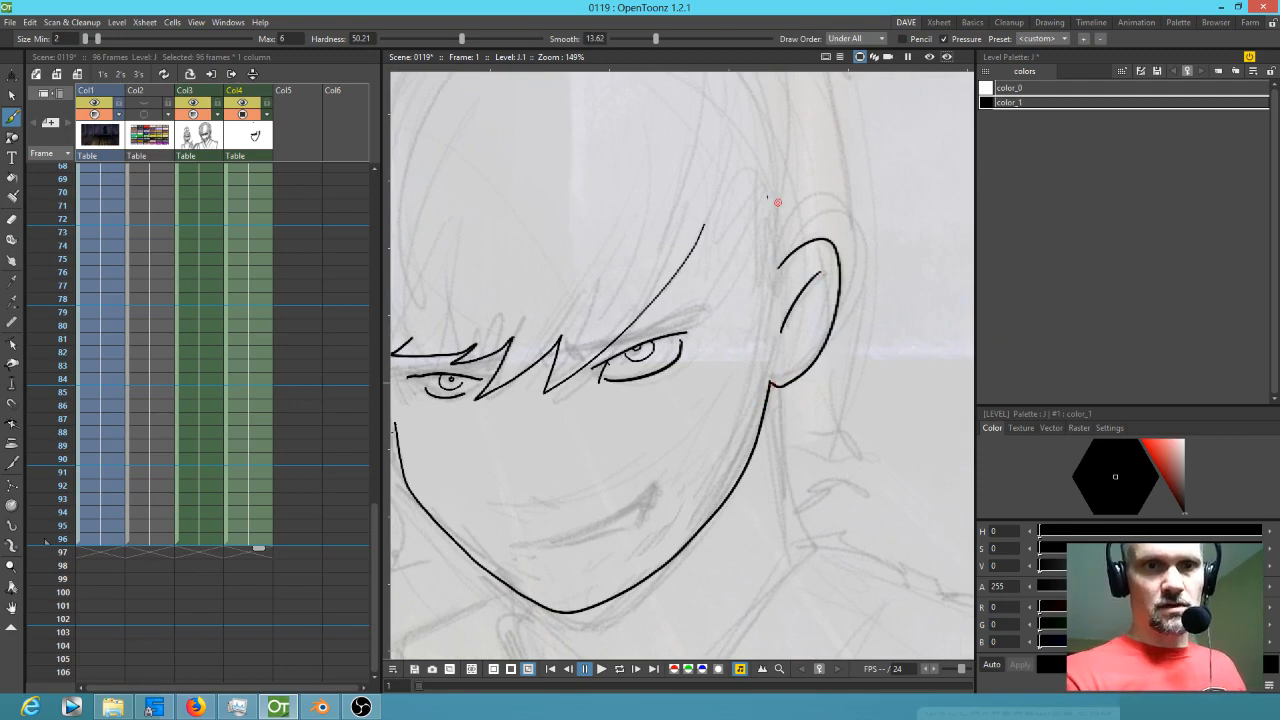
- Ink the pointed hair strands in front of the right-hand ear, the neck line beneath it and the short neck line under the chin
mouse_move(707, 214)
left_mouse_down()
mouse_move(707, 314)
mouse_move(747, 253)
mouse_move(738, 359)
mouse_move(785, 258)
left_mouse_up()
mouse_move(822, 416)
left_mouse_down()
mouse_move(922, 335)
mouse_move(895, 354)
mouse_move(818, 293)
left_mouse_up()
mouse_move(757, 340)
left_mouse_down()
mouse_move(795, 498)
mouse_move(866, 354)
mouse_move(861, 334)
left_mouse_up()
left_click_drag(614, 380, 610, 391)
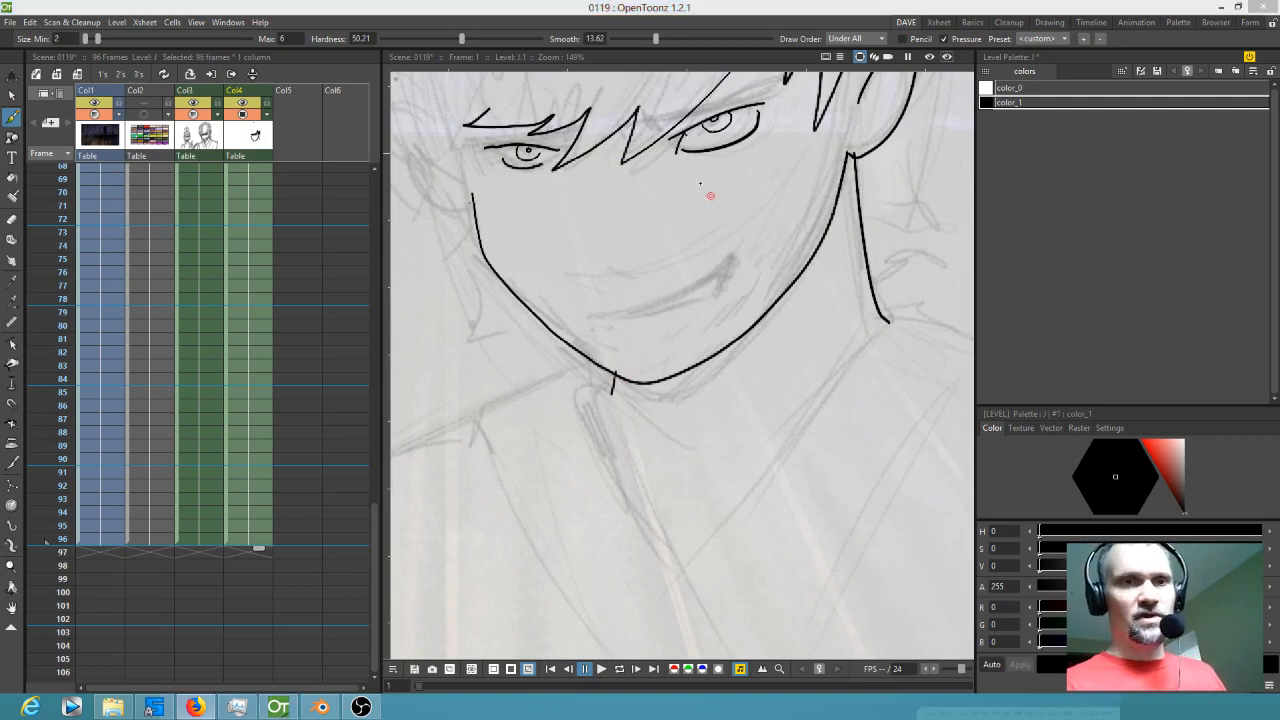
- Ink the robe's V-shaped collar, joining the edge below the chin to the long edge running down from the right-hand neck line
scroll(630, 390, "down", 4)
scroll(677, 403, "up", 5)
scroll(668, 425, "up", 1)
scroll(665, 432, "down", 3)
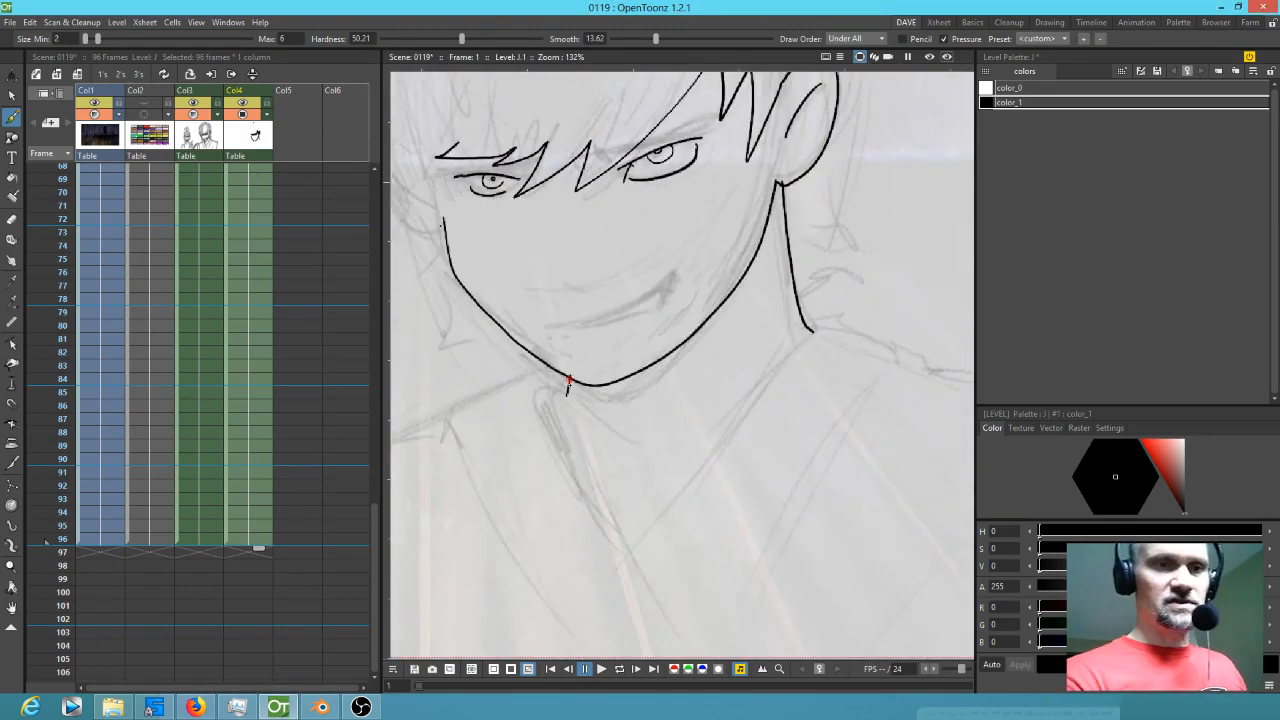
scroll(600, 372, "up", 3)
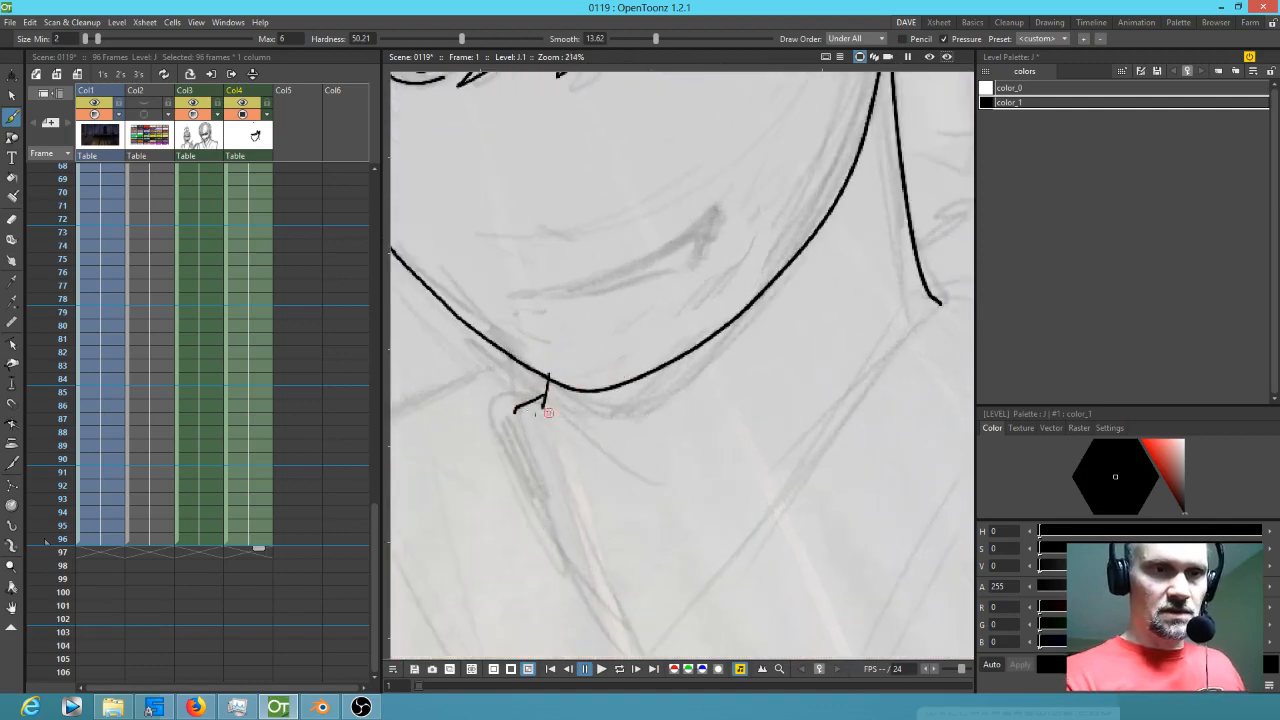
mouse_move(514, 408)
left_mouse_down()
mouse_move(540, 488)
mouse_move(627, 647)
left_mouse_up()
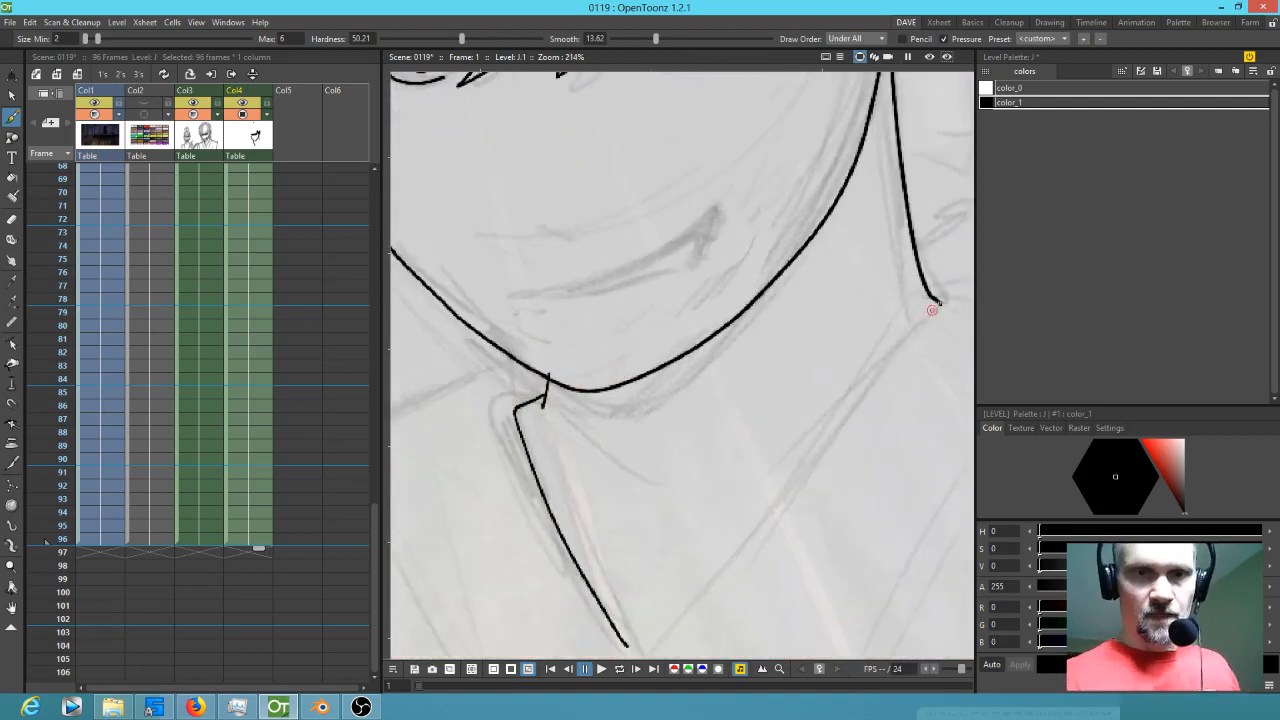
scroll(920, 349, "down", 1)
mouse_move(891, 224)
left_mouse_down()
mouse_move(788, 330)
mouse_move(575, 630)
left_mouse_up()
left_click_drag(611, 528, 621, 543)
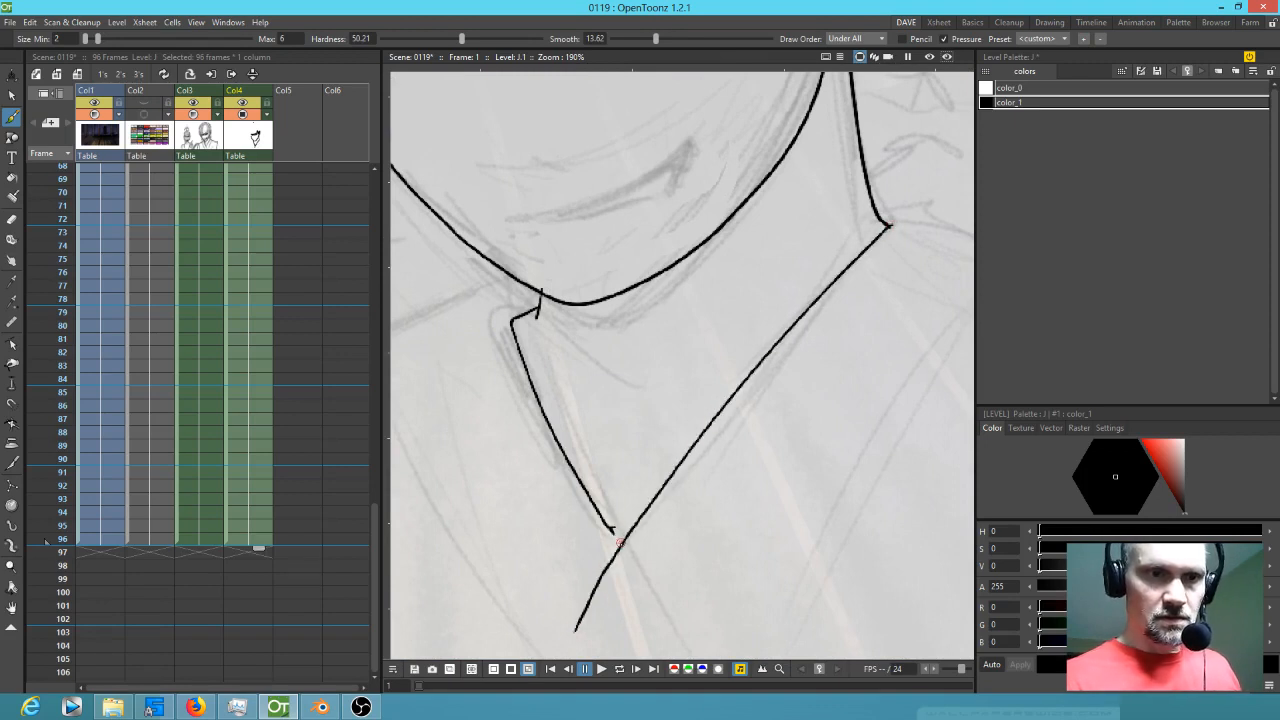
- Ink the left-hand collar and shoulder line, with the armhole edge and a vertical fold running down to the frame's lower border
mouse_move(502, 299)
left_mouse_down()
mouse_move(610, 304)
mouse_move(563, 303)
mouse_move(463, 375)
left_mouse_up()
left_click_drag(563, 392, 855, 372)
scroll(778, 347, "down", 2)
mouse_move(780, 347)
left_mouse_down()
mouse_move(656, 380)
mouse_move(570, 531)
mouse_move(562, 577)
left_mouse_up()
left_click_drag(676, 433, 671, 620)
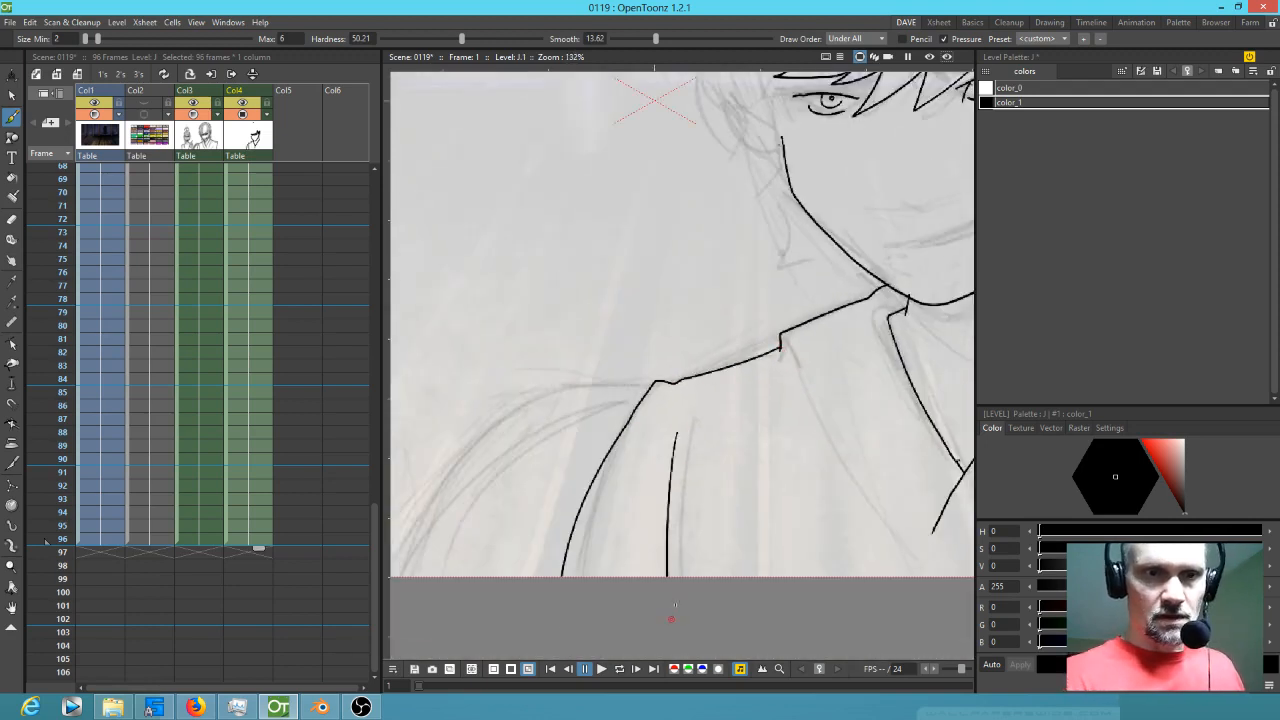
- Ink the diagonal fold on the robe's left-hand chest and continue the overlapping collar edge down to the frame border
scroll(830, 392, "up", 2)
left_click_drag(770, 358, 884, 572)
left_click_drag(893, 515, 717, 283)
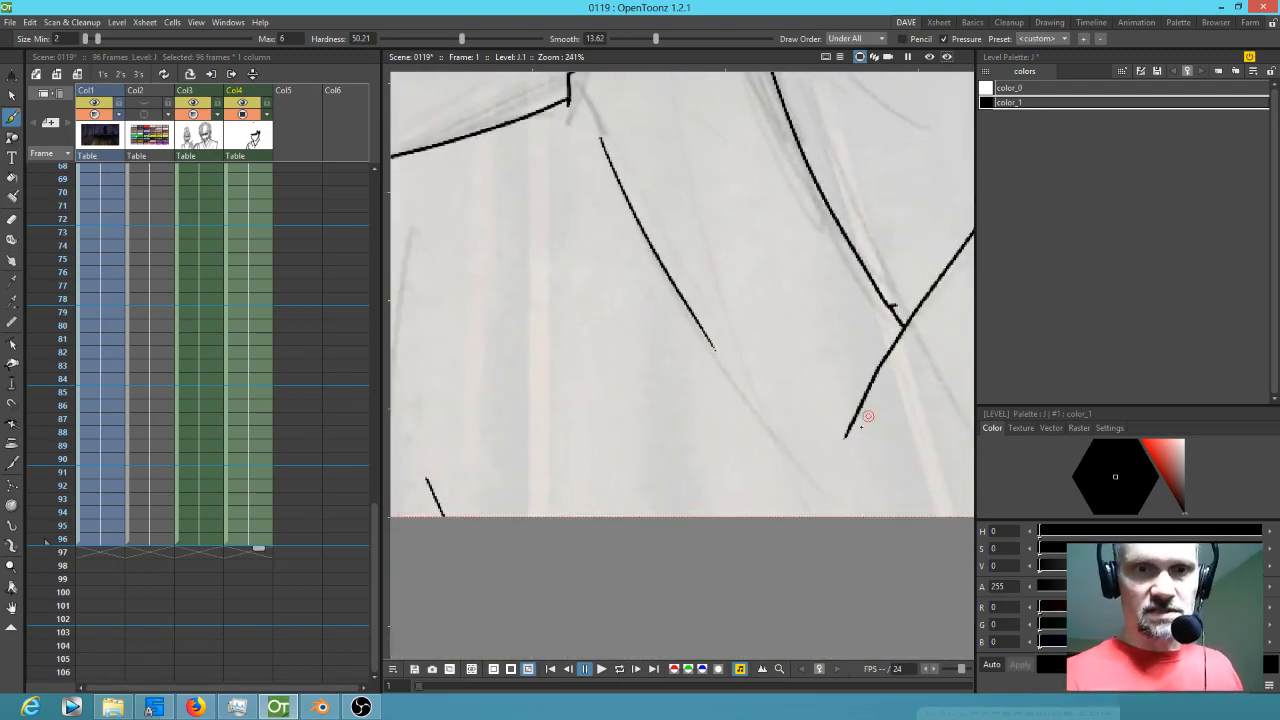
left_click_drag(844, 441, 762, 576)
- Ink the right-hand collar edge and shoulder out to the frame border, plus the curved sleeve line below it
mouse_move(834, 479)
left_mouse_down()
mouse_move(531, 543)
mouse_move(451, 571)
left_mouse_up()
left_click_drag(853, 310, 683, 480)
mouse_move(697, 150)
left_mouse_down()
mouse_move(863, 200)
mouse_move(868, 214)
left_mouse_up()
left_click_drag(869, 313, 664, 338)
scroll(739, 265, "down", 6)
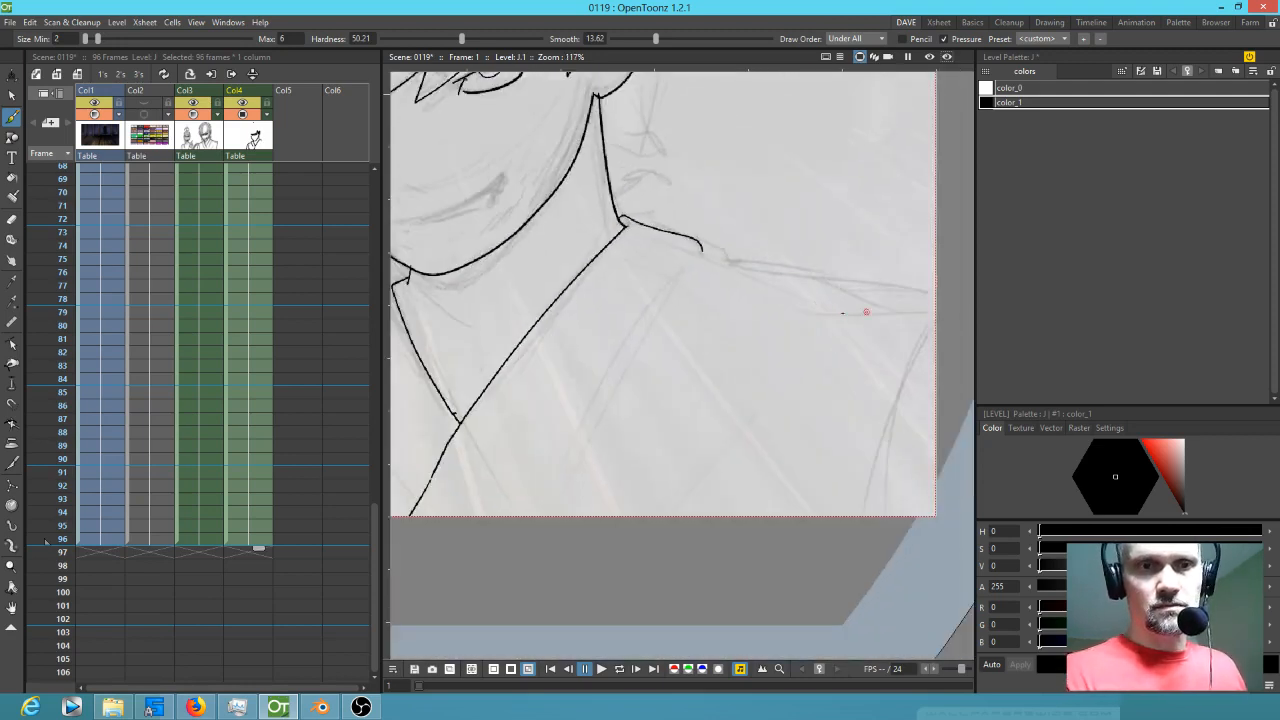
mouse_move(722, 262)
left_mouse_down()
mouse_move(862, 282)
mouse_move(942, 311)
mouse_move(866, 435)
mouse_move(829, 547)
left_mouse_up()
- Ink three diagonal fold lines on the right-hand side of the robe's chest, ending at the frame's lower border
left_click_drag(660, 297, 547, 518)
left_click_drag(714, 412, 634, 516)
left_click_drag(740, 487, 712, 516)
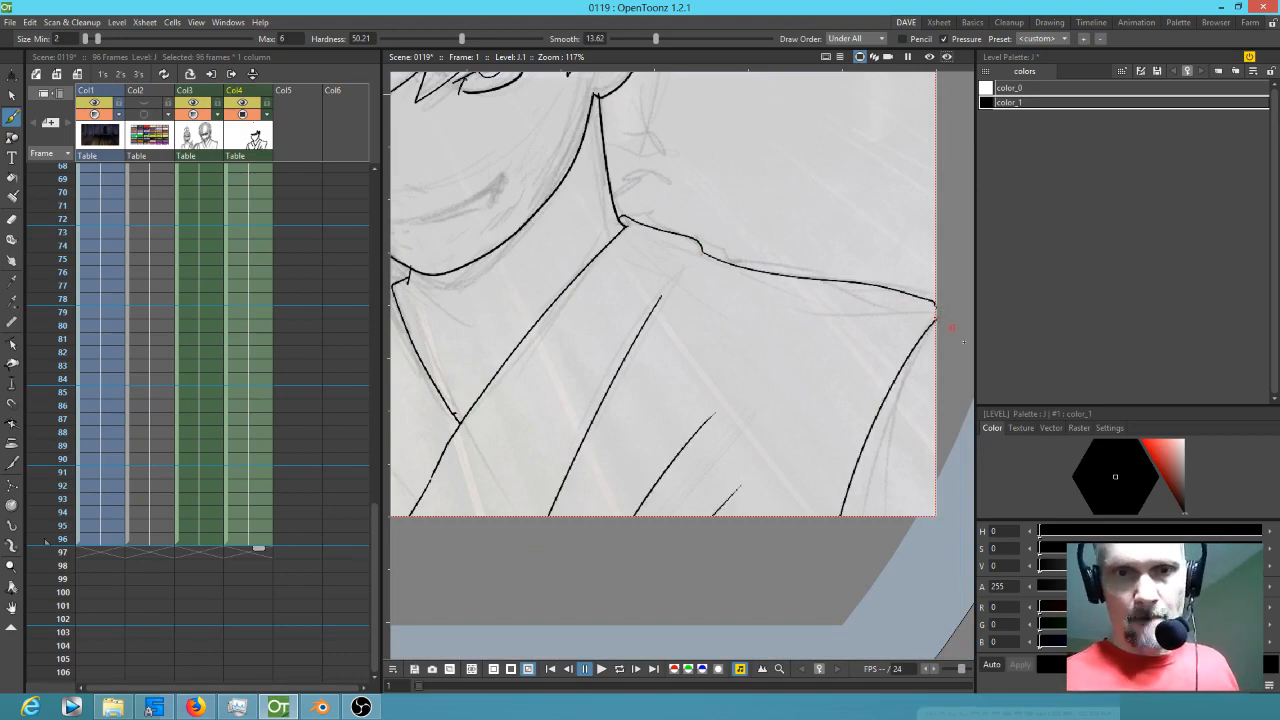
- Ink the smirking man's left-hand ear with its inner line and the spiky hair tuft below it against the jaw
left_click_drag(515, 300, 795, 416)
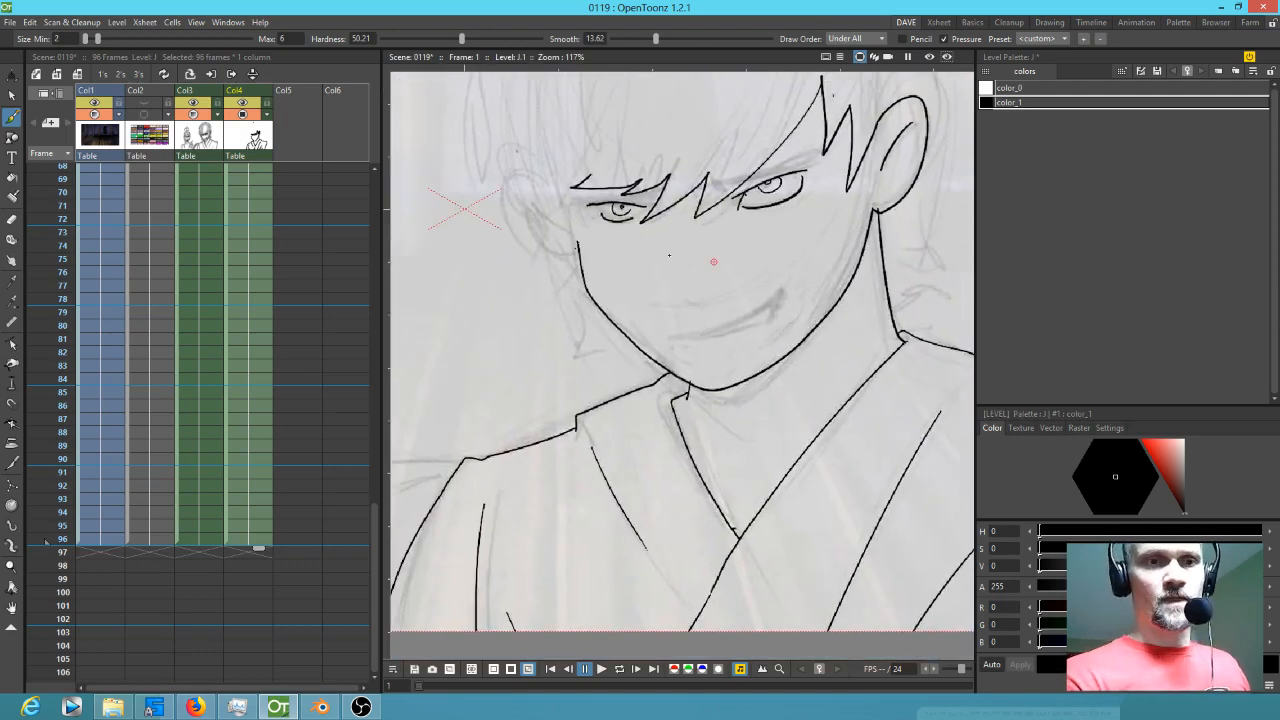
left_click_drag(743, 252, 740, 337)
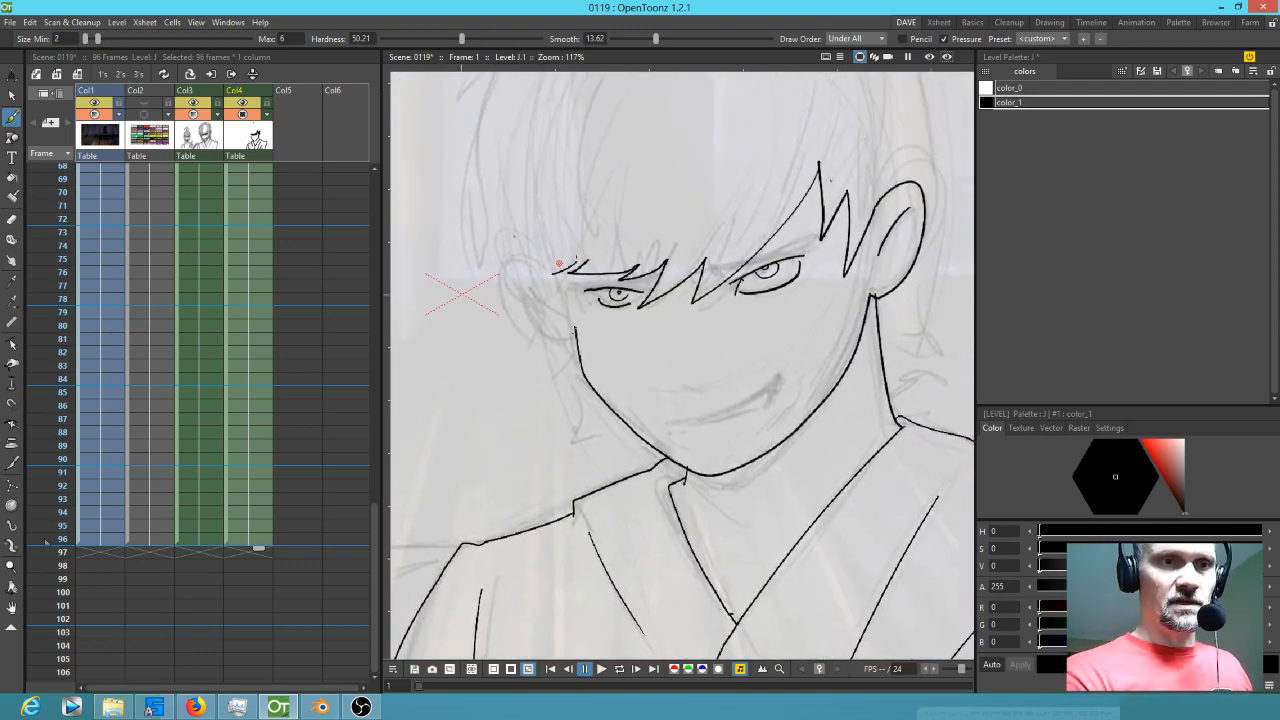
mouse_move(536, 258)
left_mouse_down()
mouse_move(525, 285)
mouse_move(563, 349)
left_mouse_up()
left_click_drag(540, 284, 557, 315)
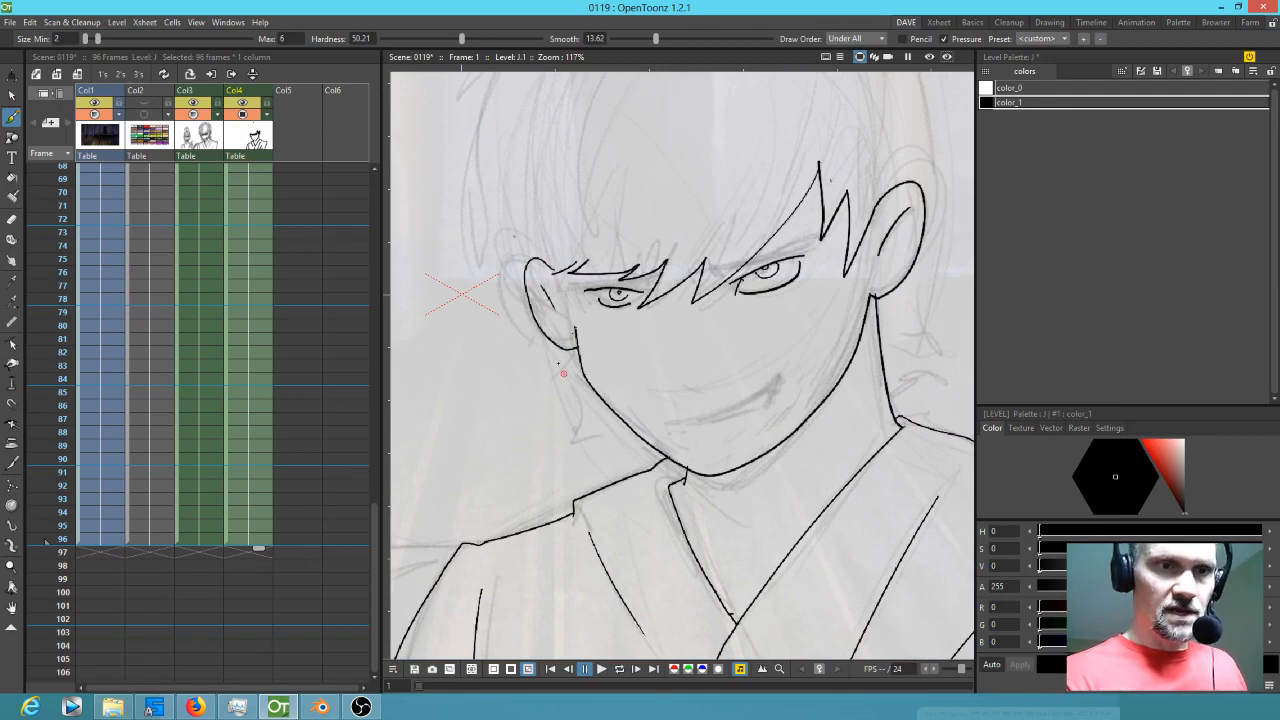
mouse_move(561, 368)
left_mouse_down()
mouse_move(549, 420)
mouse_move(610, 415)
left_mouse_up()
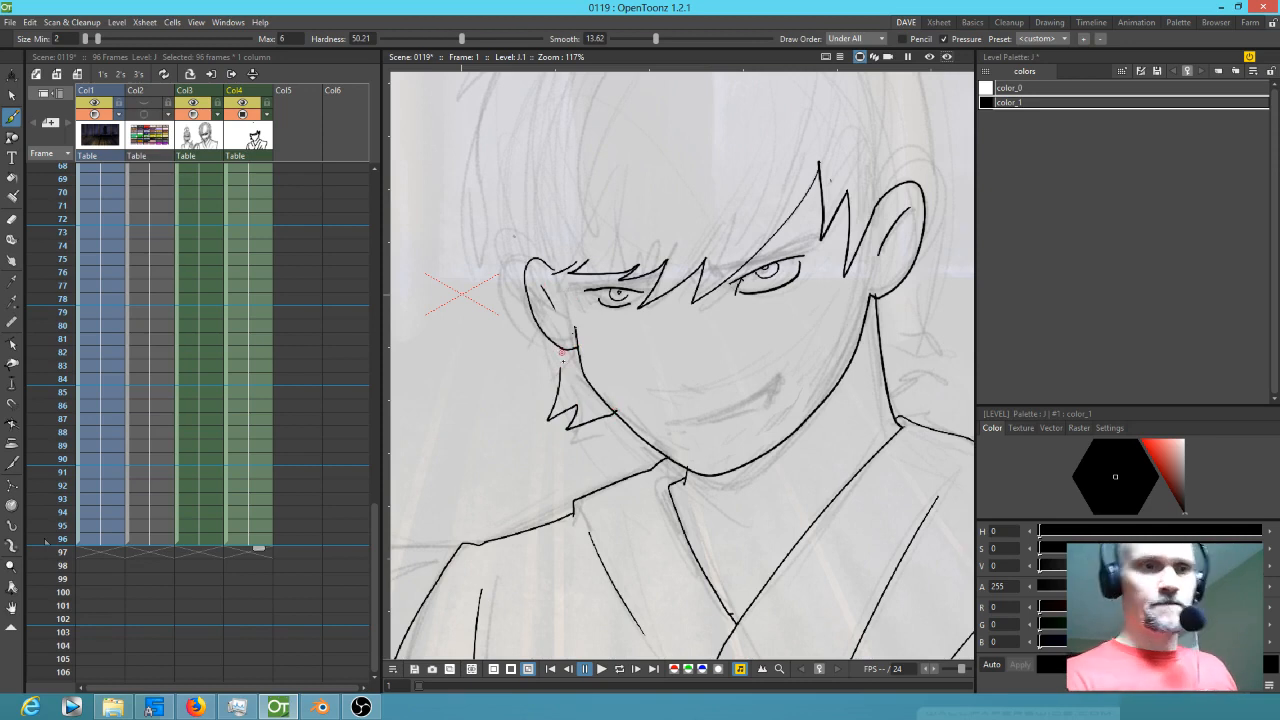
- Ink the outer hair outline over the smirking man's head, ending in jagged tips beside the right-hand side of the neck
mouse_move(550, 378)
left_mouse_down()
mouse_move(491, 250)
mouse_move(486, 112)
left_mouse_up()
left_click_drag(608, 199, 559, 495)
mouse_move(430, 430)
left_mouse_down()
mouse_move(452, 354)
mouse_move(436, 345)
mouse_move(621, 207)
mouse_move(818, 254)
mouse_move(888, 356)
mouse_move(874, 358)
mouse_move(892, 476)
left_mouse_up()
mouse_move(914, 519)
left_mouse_down()
mouse_move(829, 198)
mouse_move(824, 378)
mouse_move(781, 428)
left_mouse_up()
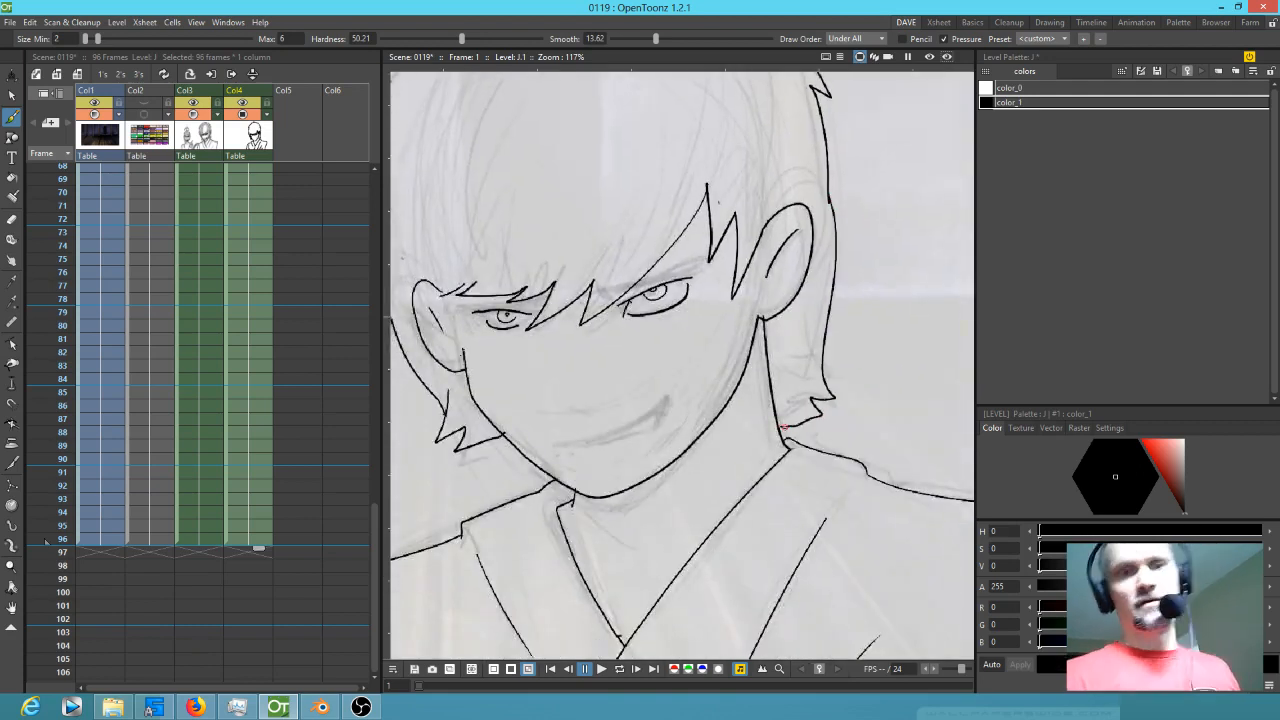
- Ink the curved outer sleeve line from the left-hand shoulder to the lower frame border, redoing the first stroke
scroll(783, 429, "down", 3)
scroll(785, 440, "down", 2)
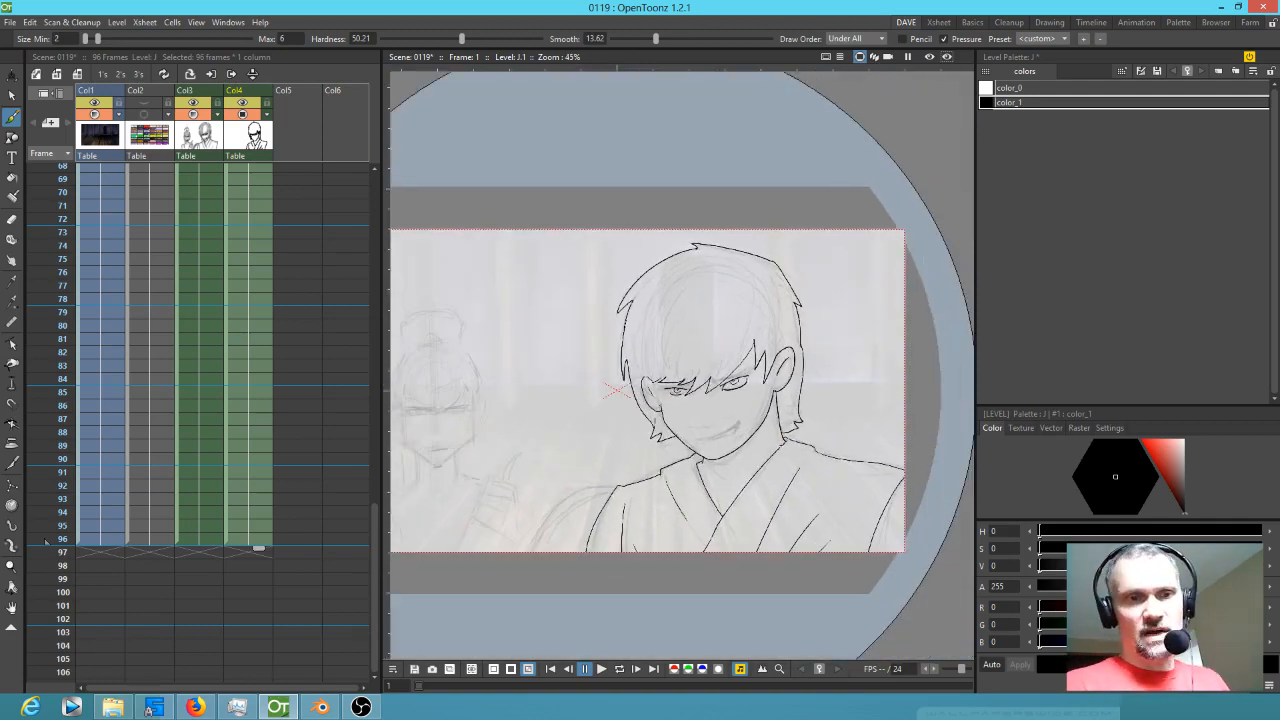
left_click_drag(600, 489, 515, 567)
key("ctrl+z")
left_click_drag(586, 497, 530, 563)
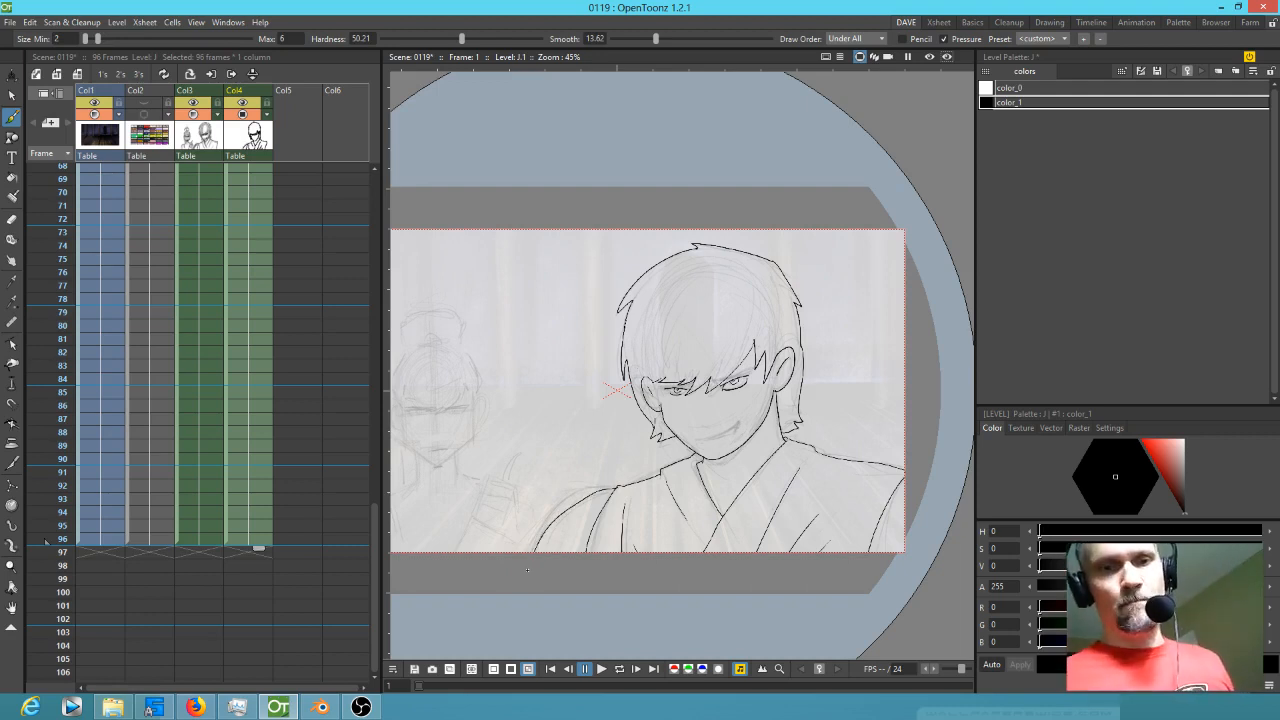
- Set the brush's maximum size to 10 and ink the smirking man's thick slanted eyebrows and a short nose line
left_click_drag(714, 388, 753, 341)
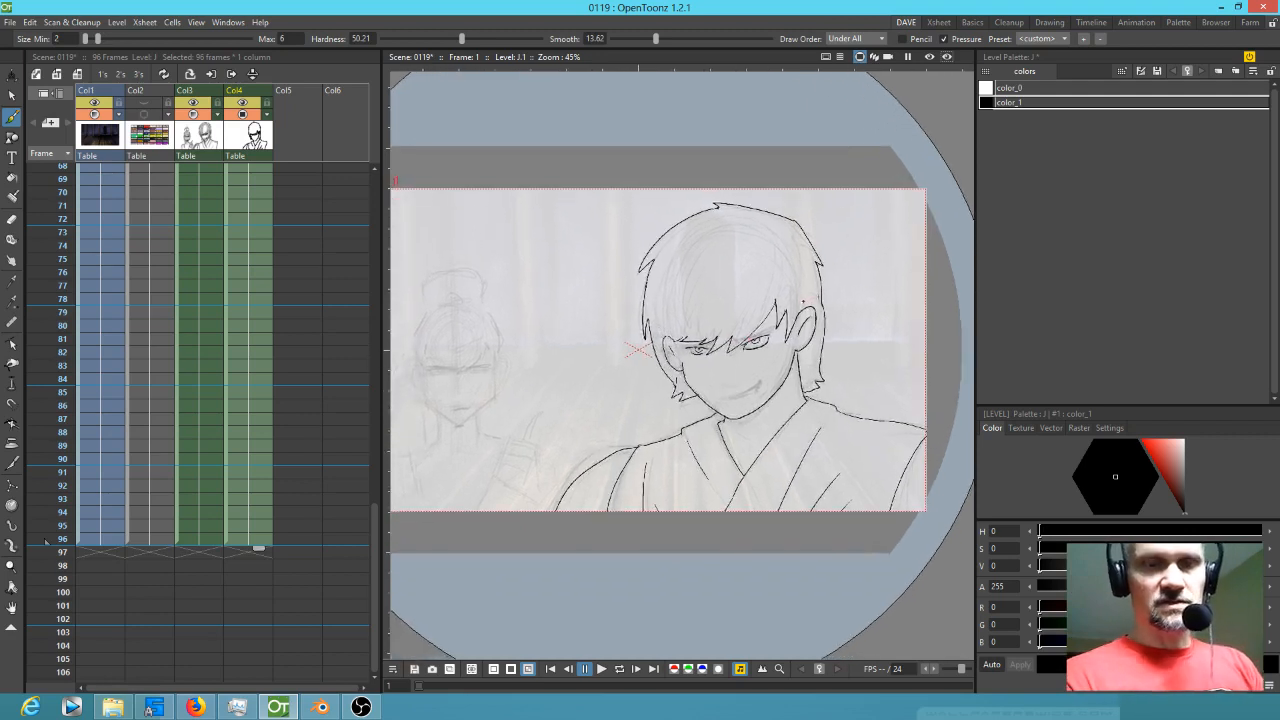
left_click(282, 38)
type("10")
key("Return")
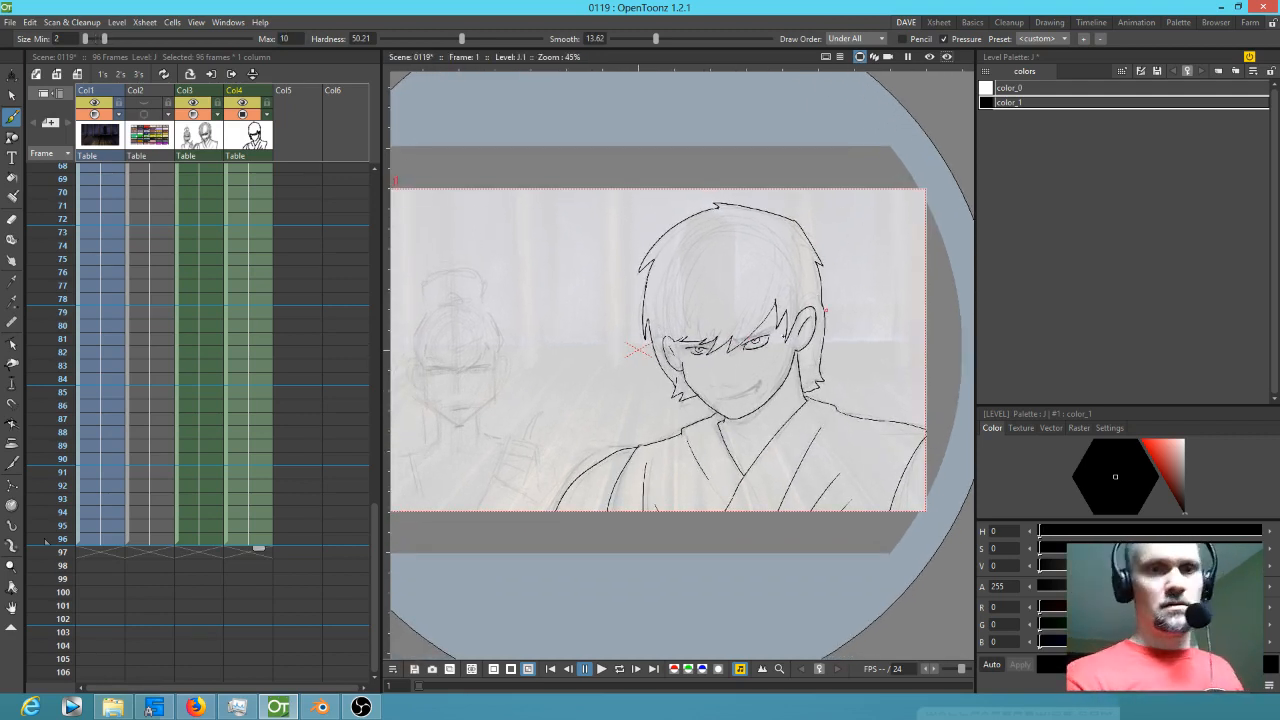
scroll(741, 380, "up", 5)
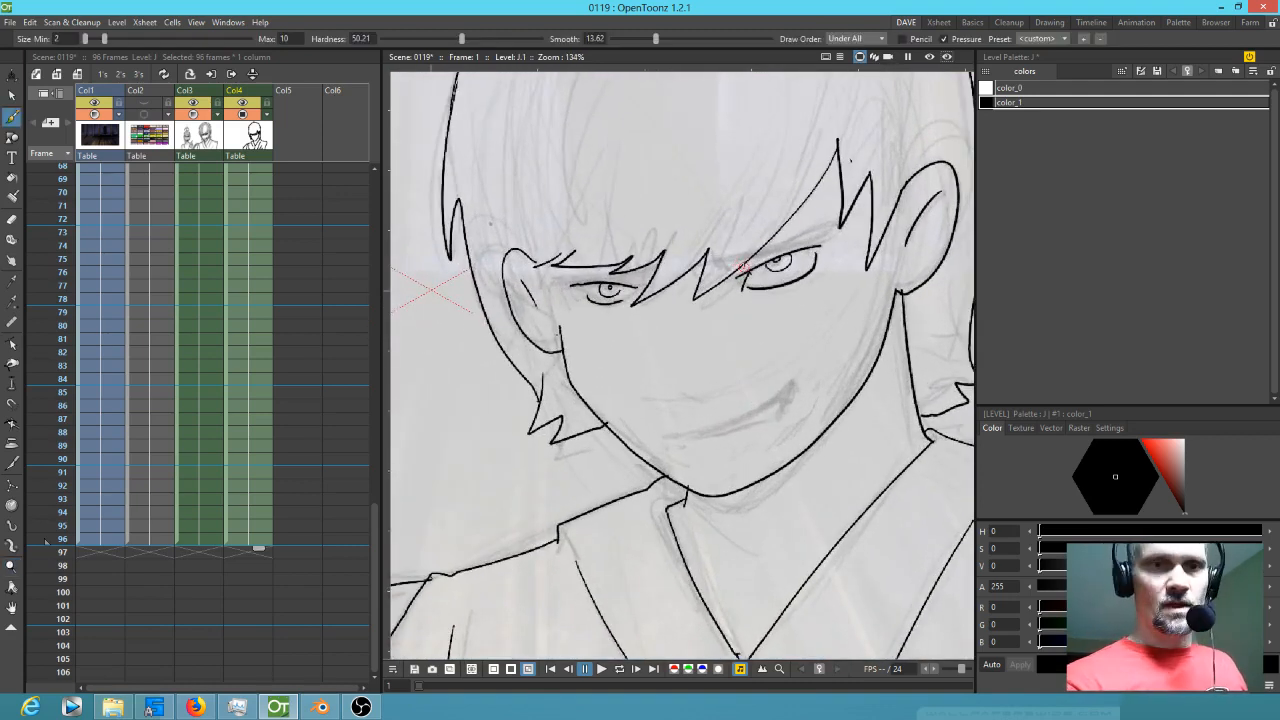
left_click_drag(729, 270, 836, 225)
mouse_move(620, 273)
left_mouse_down()
mouse_move(565, 272)
mouse_move(651, 276)
left_mouse_up()
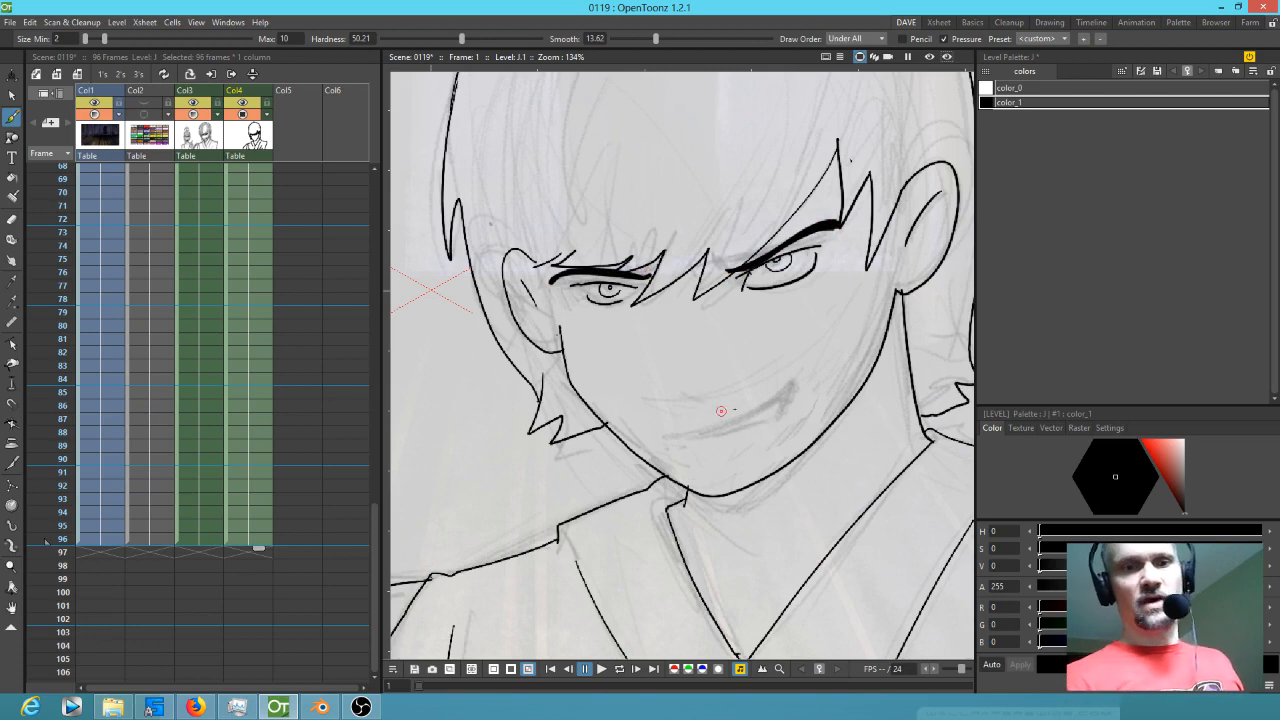
left_click_drag(684, 389, 701, 396)
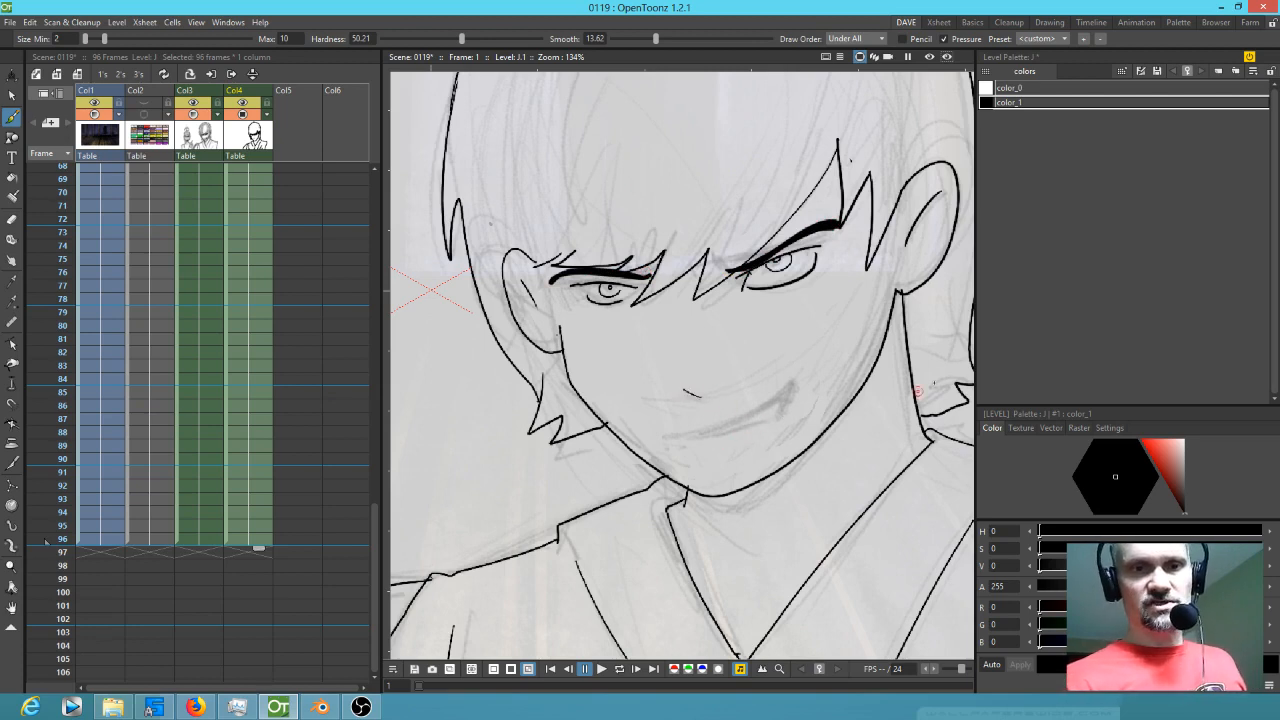
- Ink the jagged fringe across the forehead of the second man in the background sketch
left_click_drag(675, 283, 688, 156)
left_click_drag(800, 454, 854, 268)
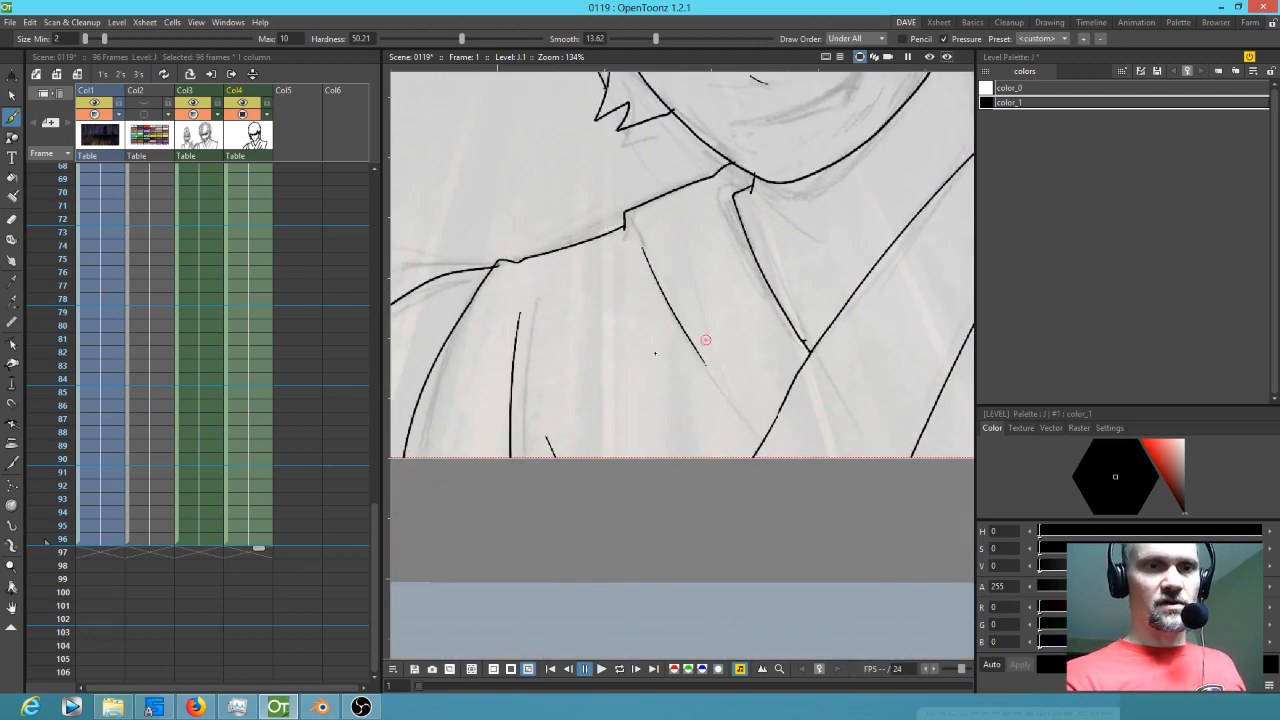
left_click_drag(600, 338, 834, 423)
mouse_move(666, 410)
left_mouse_down()
mouse_move(866, 409)
mouse_move(862, 431)
mouse_move(876, 441)
left_mouse_up()
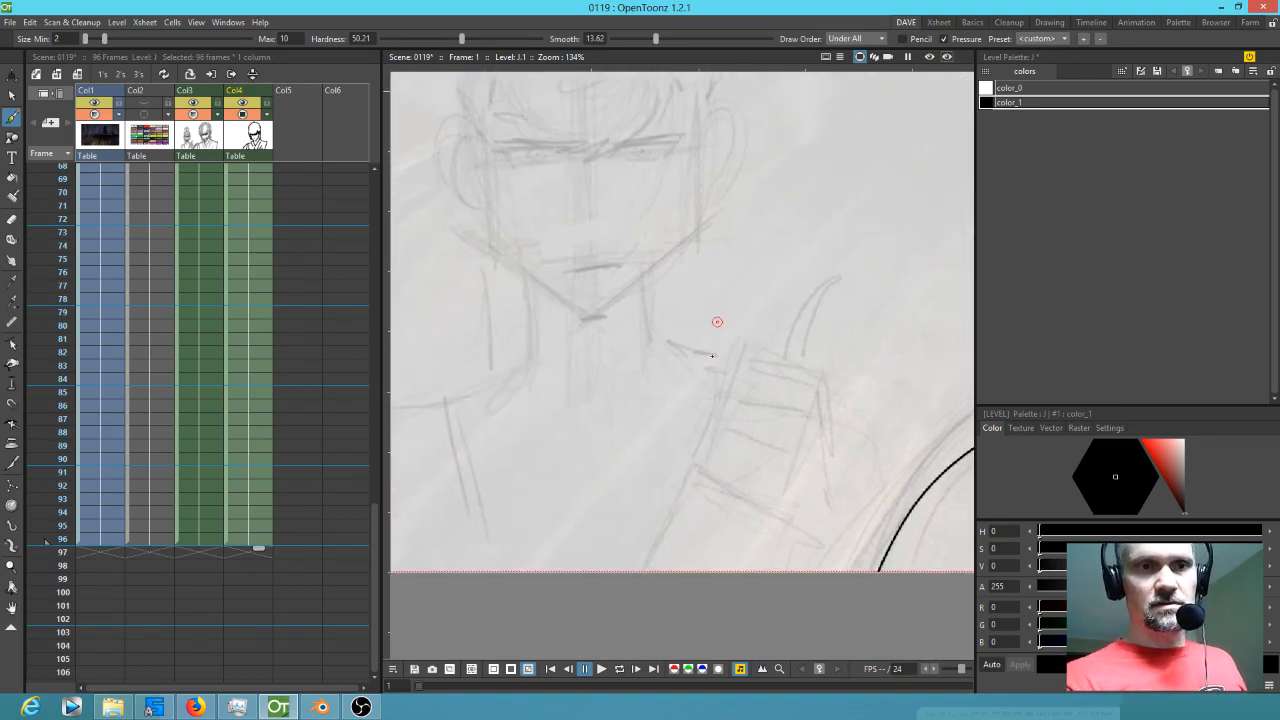
left_click_drag(717, 321, 750, 415)
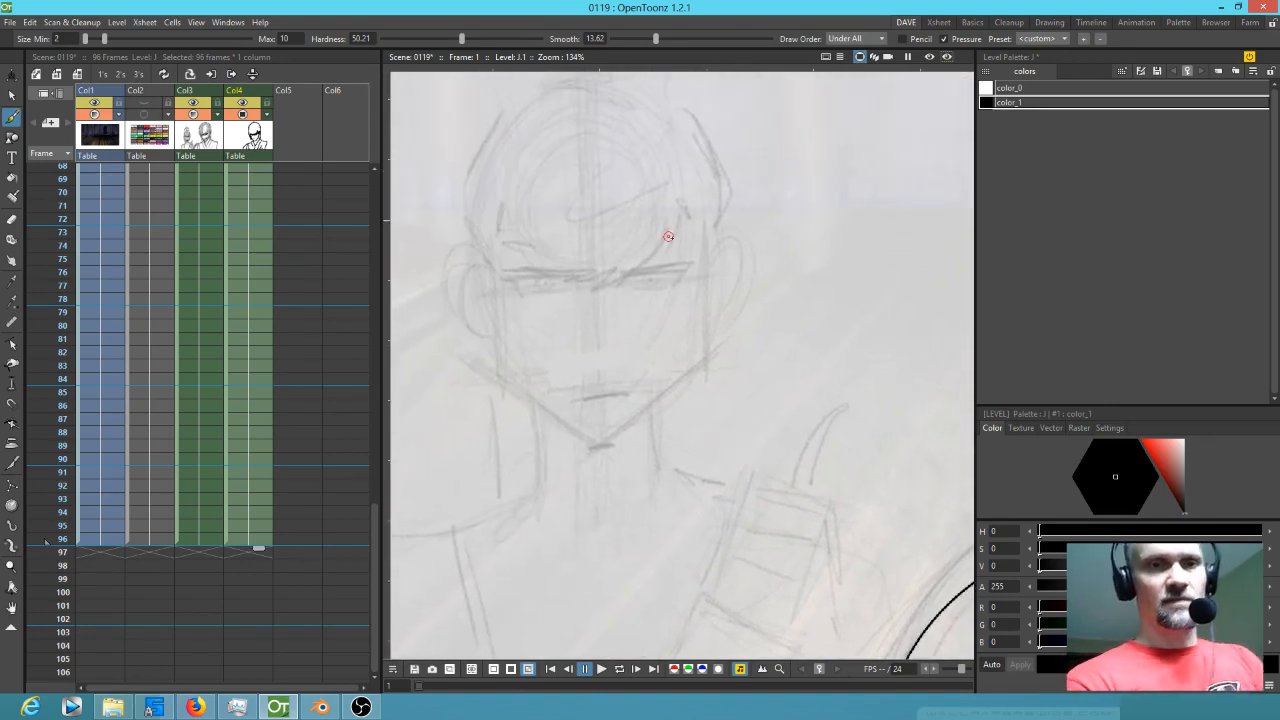
mouse_move(677, 218)
left_mouse_down()
mouse_move(647, 266)
mouse_move(655, 249)
mouse_move(594, 283)
mouse_move(612, 269)
mouse_move(569, 275)
mouse_move(584, 268)
mouse_move(521, 240)
left_mouse_up()
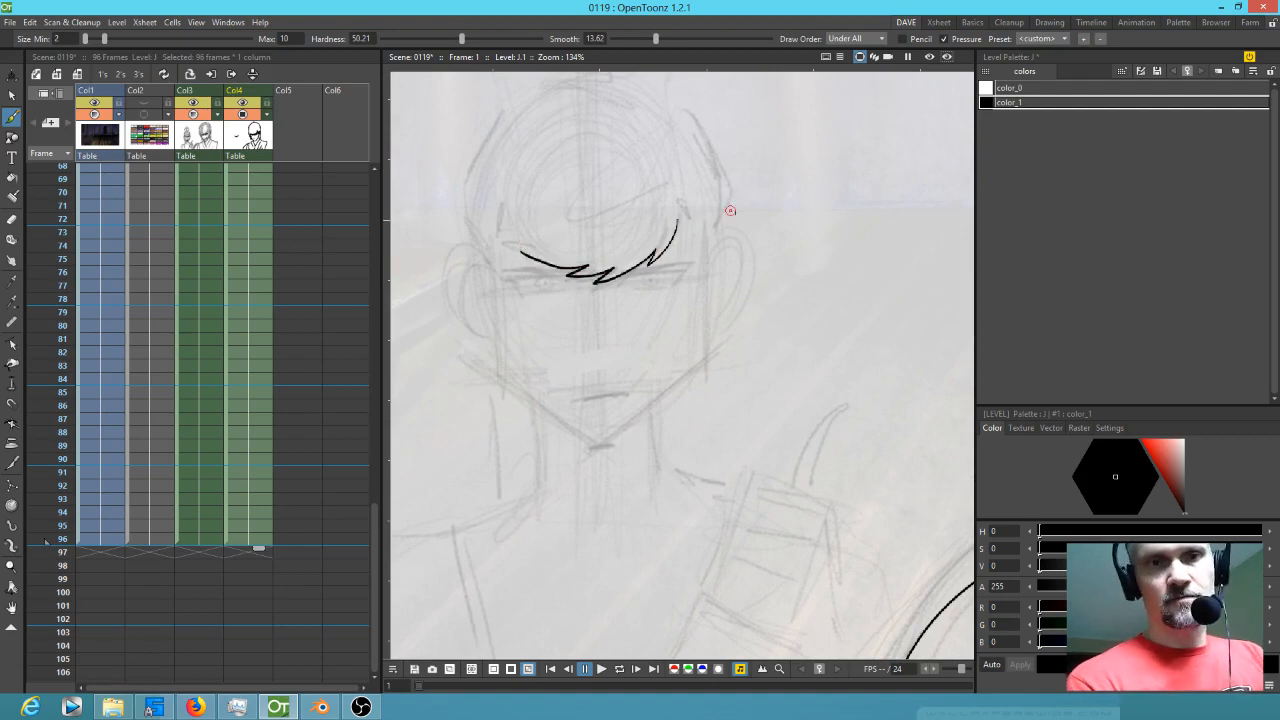
- Ink the second man's angular face outline with its pointed chin, plus both ears with their inner lines
mouse_move(678, 224)
left_mouse_down()
mouse_move(713, 269)
mouse_move(704, 249)
mouse_move(712, 350)
left_mouse_up()
mouse_move(499, 326)
left_mouse_down()
mouse_move(502, 370)
mouse_move(604, 437)
mouse_move(703, 360)
left_mouse_up()
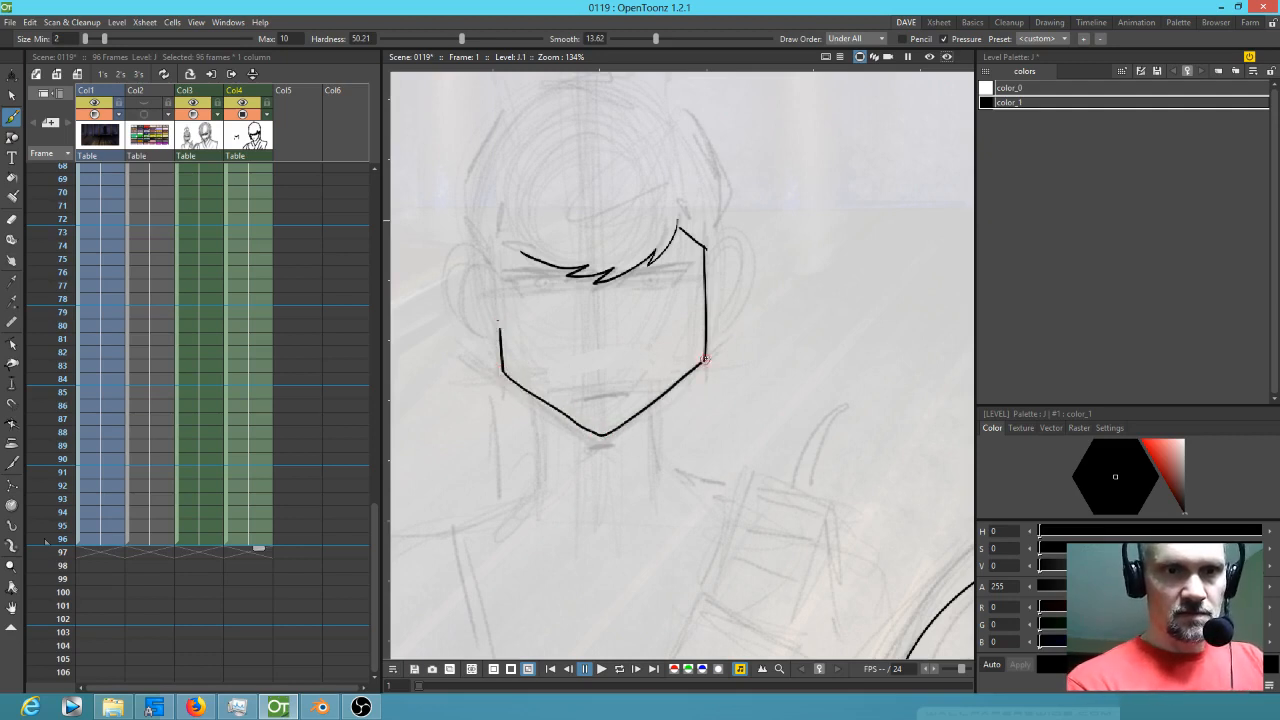
mouse_move(706, 264)
left_mouse_down()
mouse_move(737, 277)
mouse_move(727, 307)
left_mouse_up()
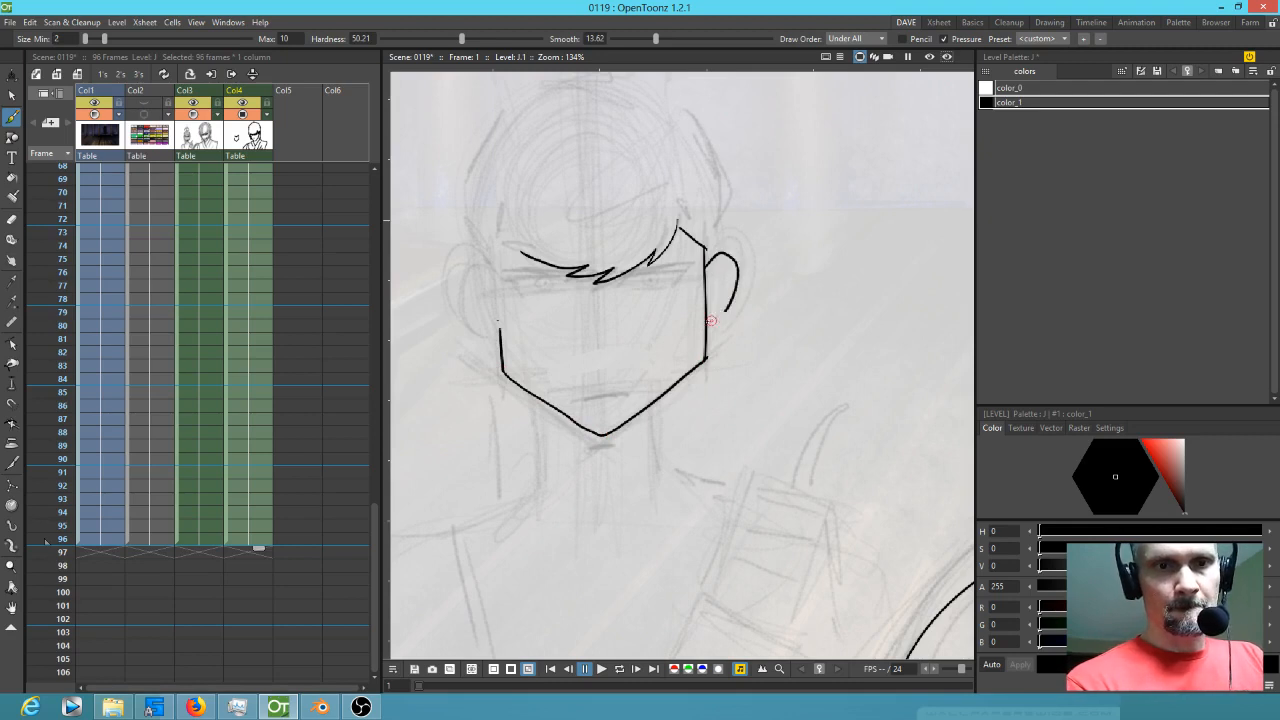
mouse_move(492, 271)
left_mouse_down()
mouse_move(465, 282)
mouse_move(497, 331)
left_mouse_up()
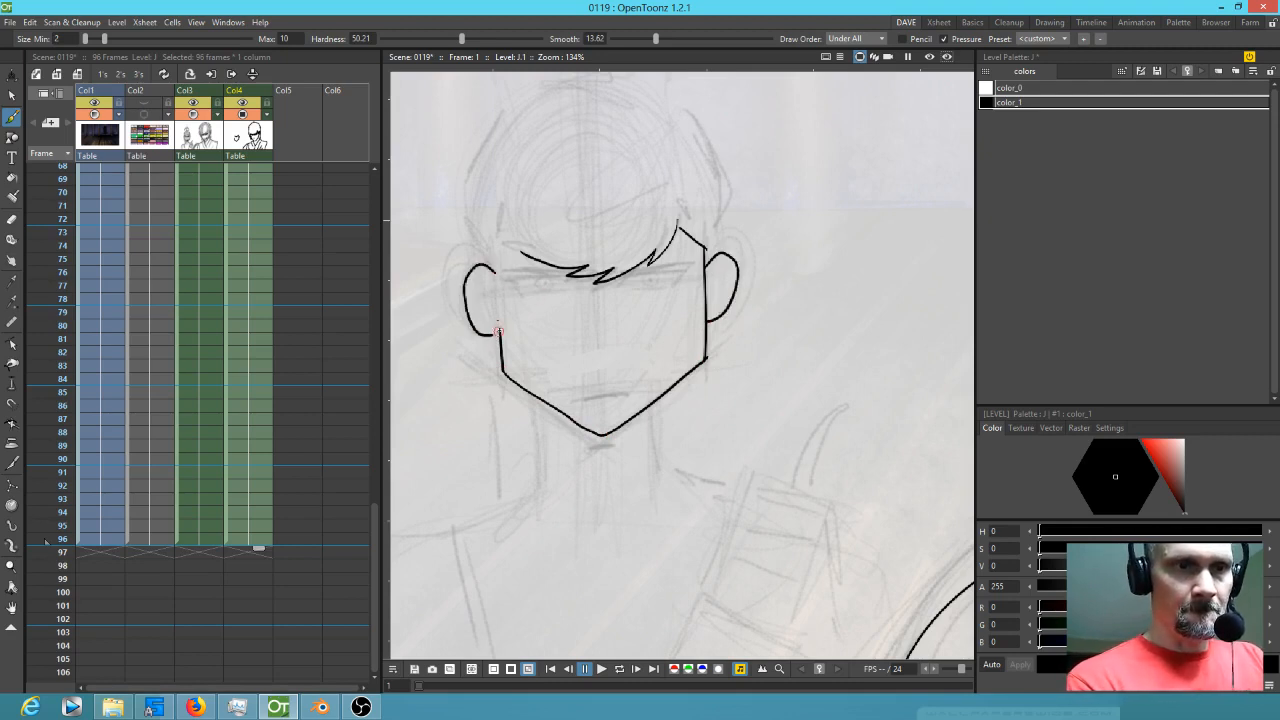
left_click_drag(480, 287, 494, 320)
left_click_drag(723, 272, 716, 292)
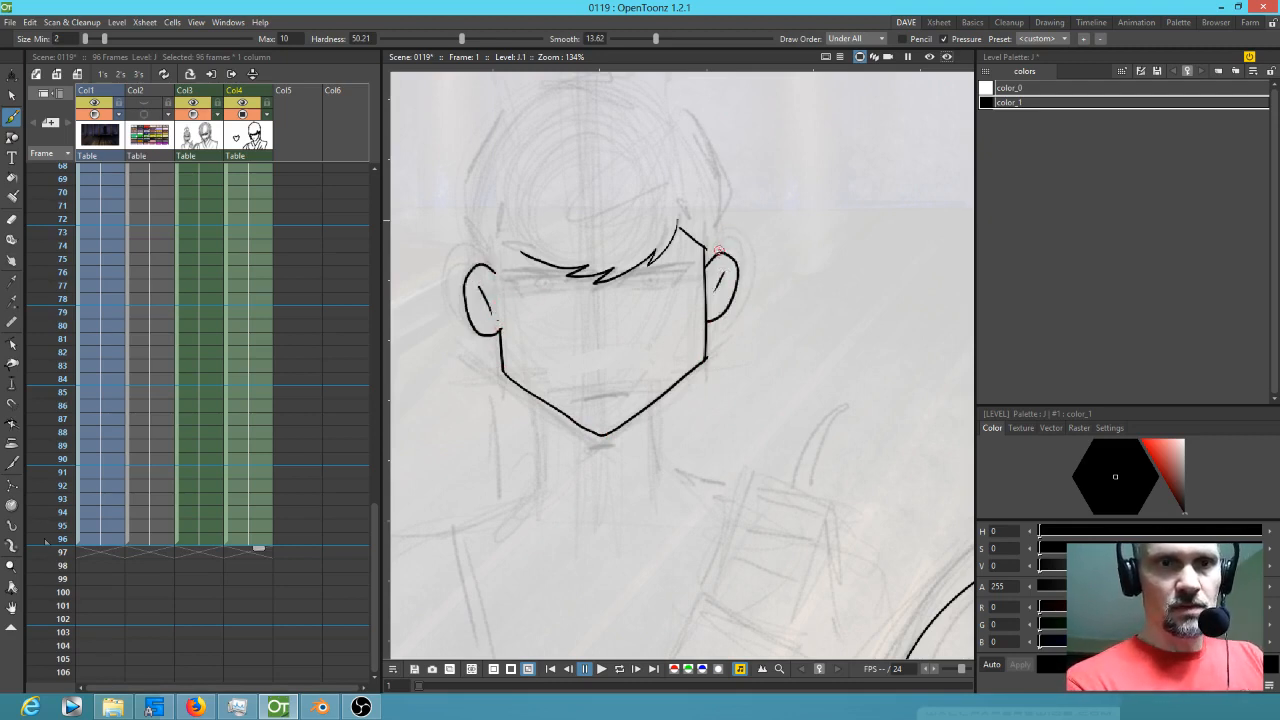
- Ink the outer hair contours on both sides of the second man's head and the broken hairlines inside them
mouse_move(722, 231)
left_mouse_down()
mouse_move(720, 169)
mouse_move(667, 98)
left_mouse_up()
left_click_drag(747, 191, 799, 278)
mouse_move(566, 187)
left_mouse_down()
mouse_move(529, 236)
mouse_move(517, 288)
mouse_move(532, 345)
mouse_move(551, 252)
left_mouse_up()
mouse_move(619, 199)
left_mouse_down()
mouse_move(567, 236)
mouse_move(710, 213)
mouse_move(732, 278)
left_mouse_up()
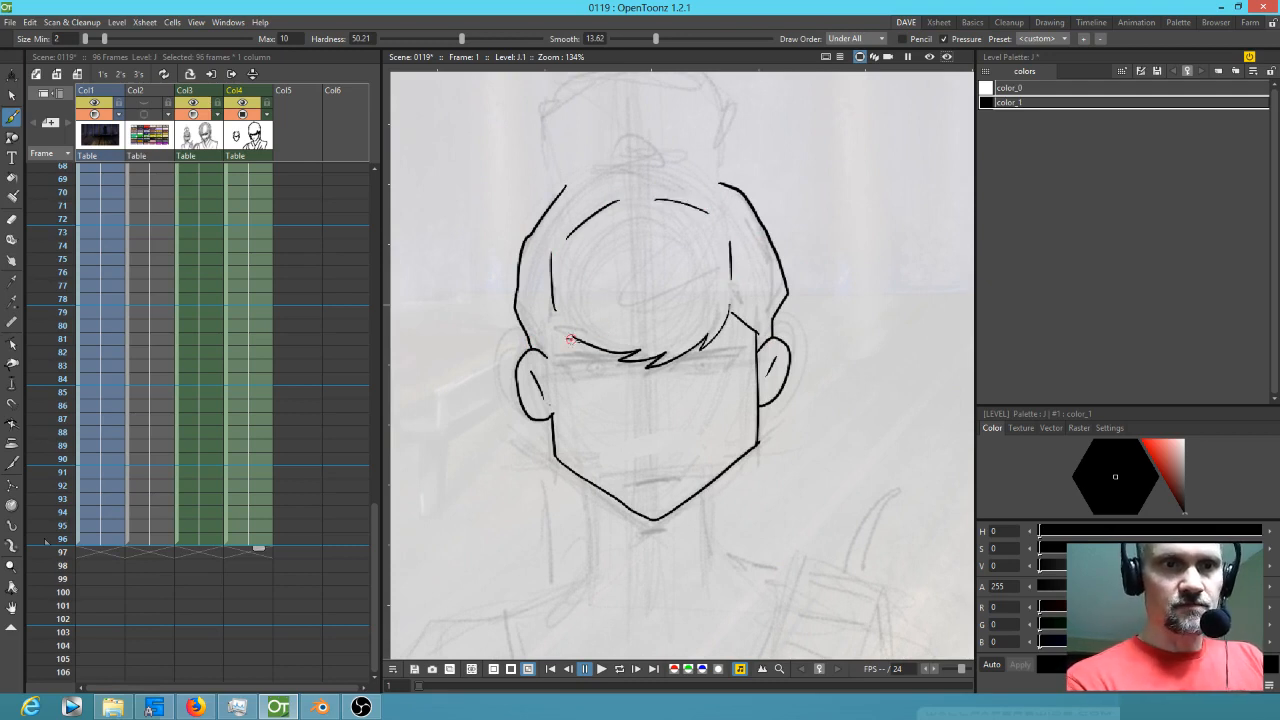
- Ink the second man's large topknot outline and the small curve at its base, redoing the base stroke
left_click_drag(657, 227, 625, 351)
mouse_move(527, 318)
left_mouse_down()
mouse_move(513, 242)
mouse_move(546, 199)
mouse_move(660, 192)
mouse_move(688, 216)
mouse_move(688, 305)
left_mouse_up()
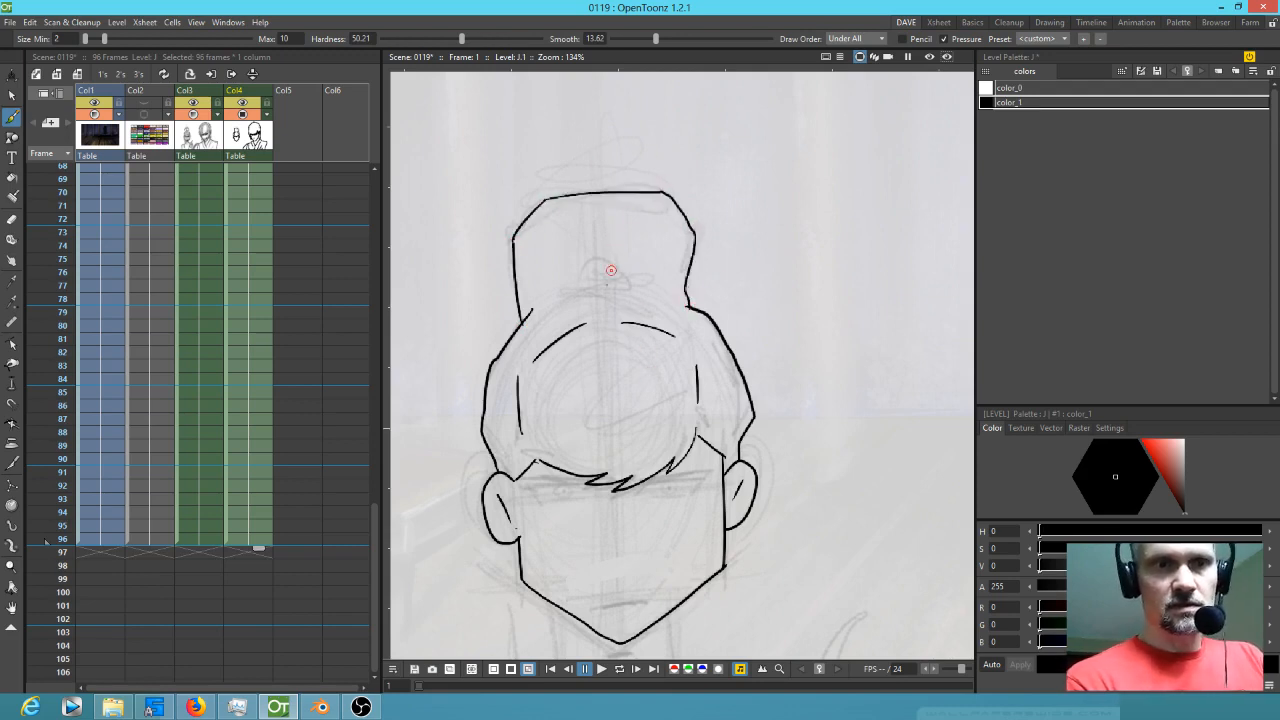
left_click_drag(588, 291, 641, 283)
key("ctrl+z")
mouse_move(583, 291)
left_mouse_down()
mouse_move(628, 294)
mouse_move(622, 275)
mouse_move(587, 292)
left_mouse_up()
- Ink the second man's left-hand neck and shoulder down to the frame border, plus two garment lines down the chest
mouse_move(694, 440)
left_mouse_down()
mouse_move(808, 223)
mouse_move(814, 168)
left_mouse_up()
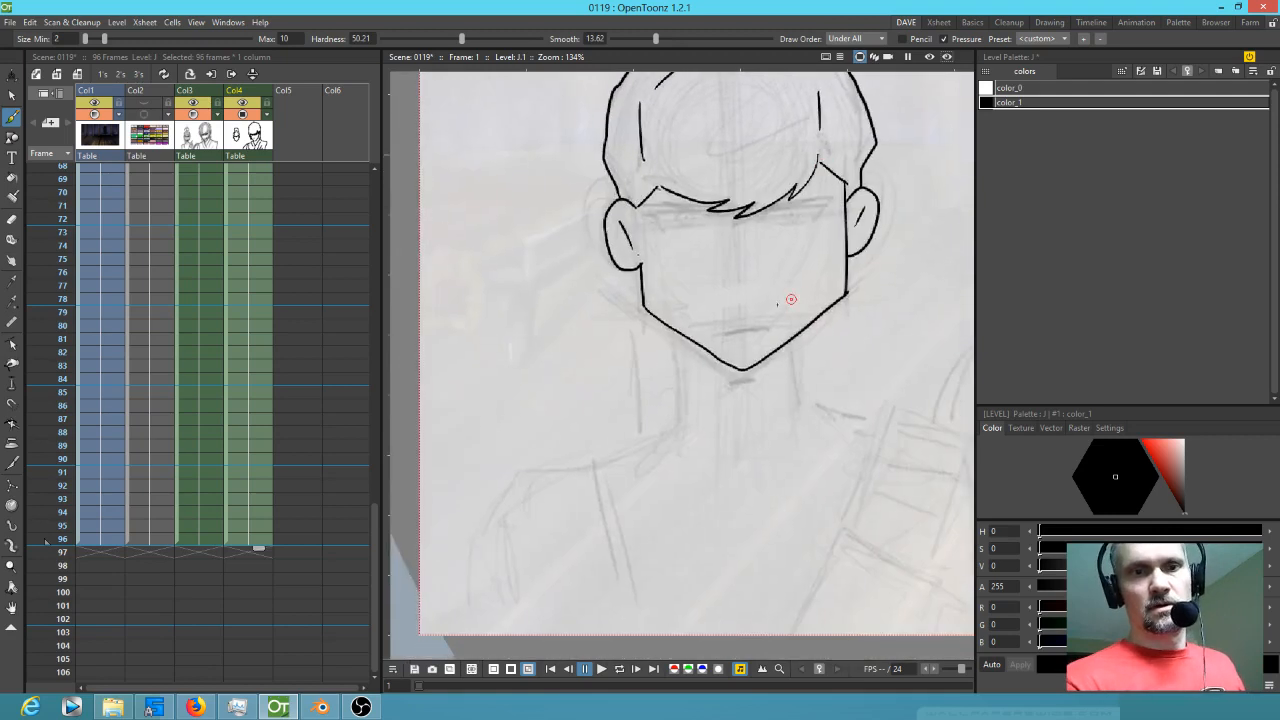
left_click_drag(784, 247, 758, 256)
mouse_move(650, 345)
left_mouse_down()
mouse_move(649, 425)
mouse_move(576, 473)
mouse_move(517, 483)
mouse_move(443, 594)
mouse_move(530, 468)
mouse_move(531, 532)
left_mouse_up()
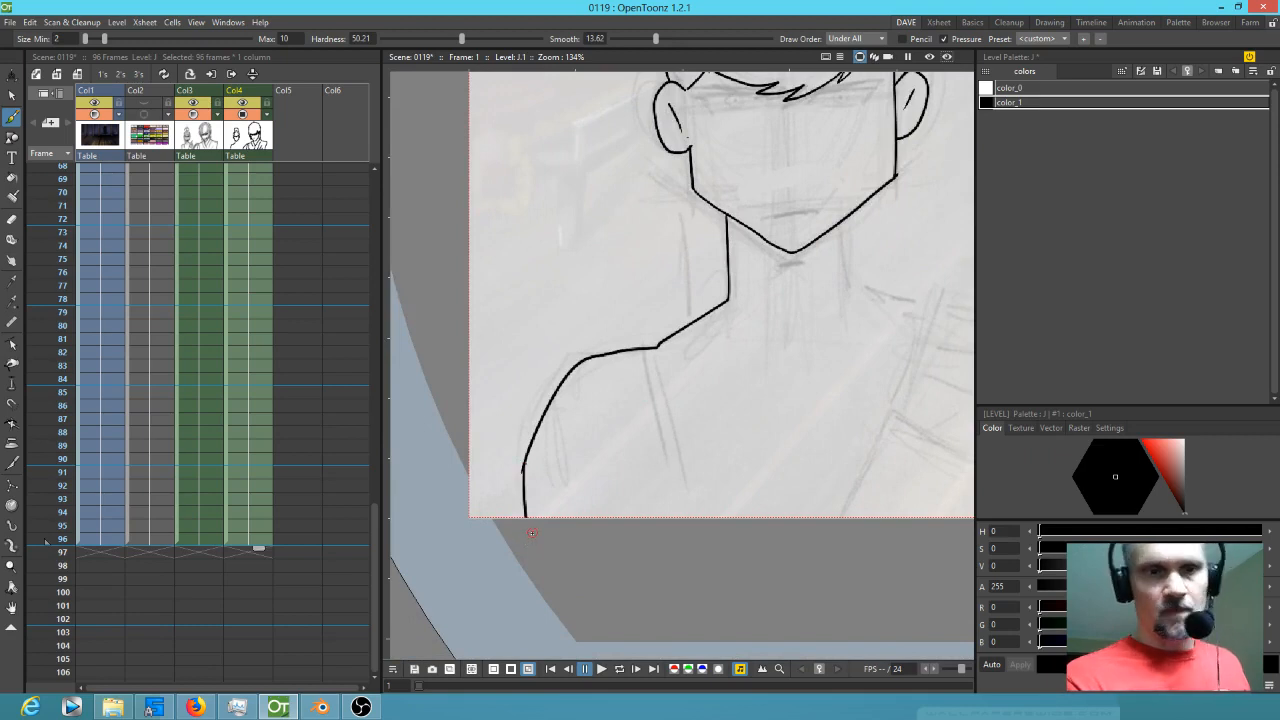
left_click_drag(648, 349, 677, 517)
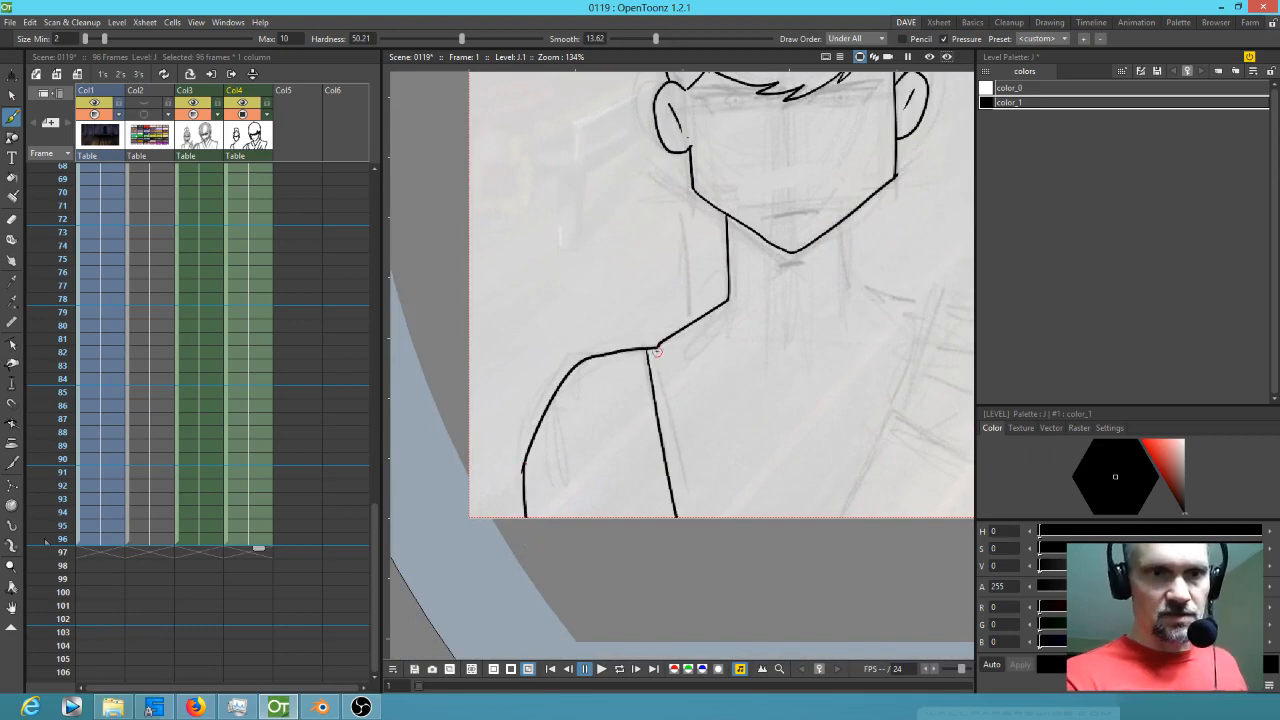
mouse_move(658, 351)
left_mouse_down()
mouse_move(682, 465)
mouse_move(745, 540)
left_mouse_up()
- Ink the lower hand with its short finger lines and the upper fist's knuckled outline, carrying the arm edge to the frame border
mouse_move(916, 485)
left_mouse_down()
mouse_move(667, 466)
mouse_move(679, 442)
mouse_move(777, 471)
mouse_move(745, 546)
left_mouse_up()
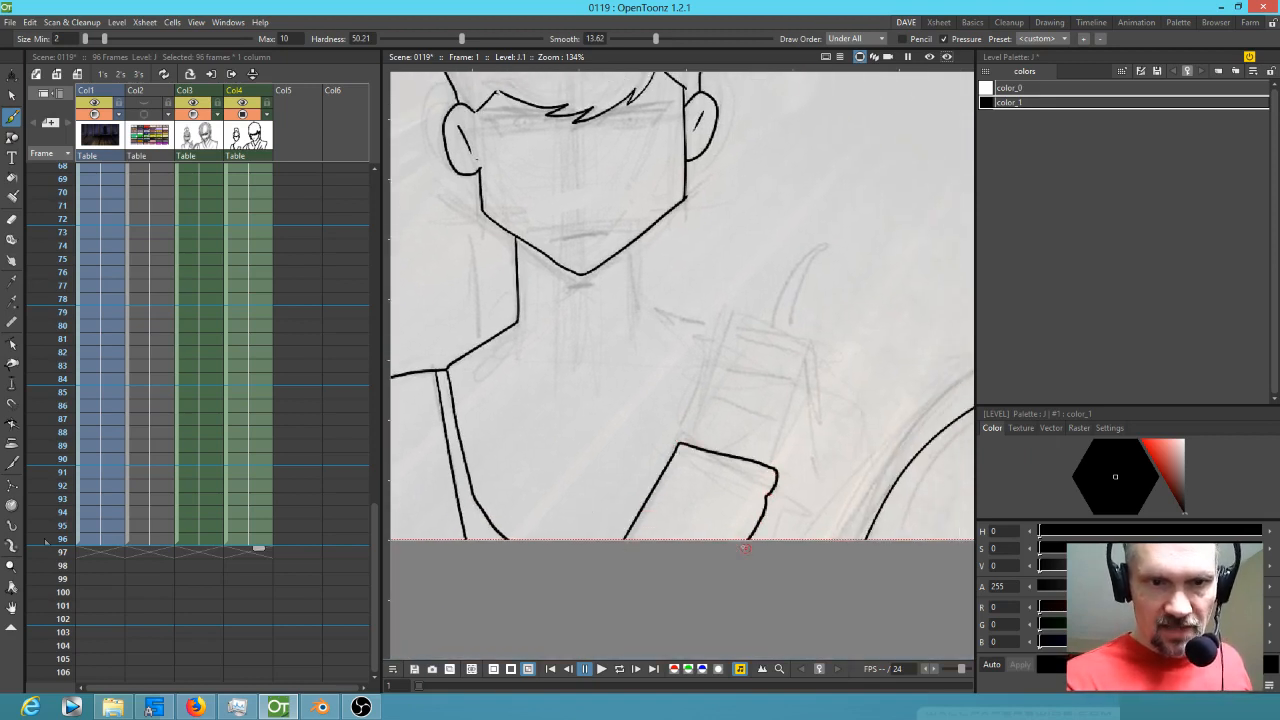
mouse_move(709, 481)
left_mouse_down()
mouse_move(750, 488)
mouse_move(730, 510)
left_mouse_up()
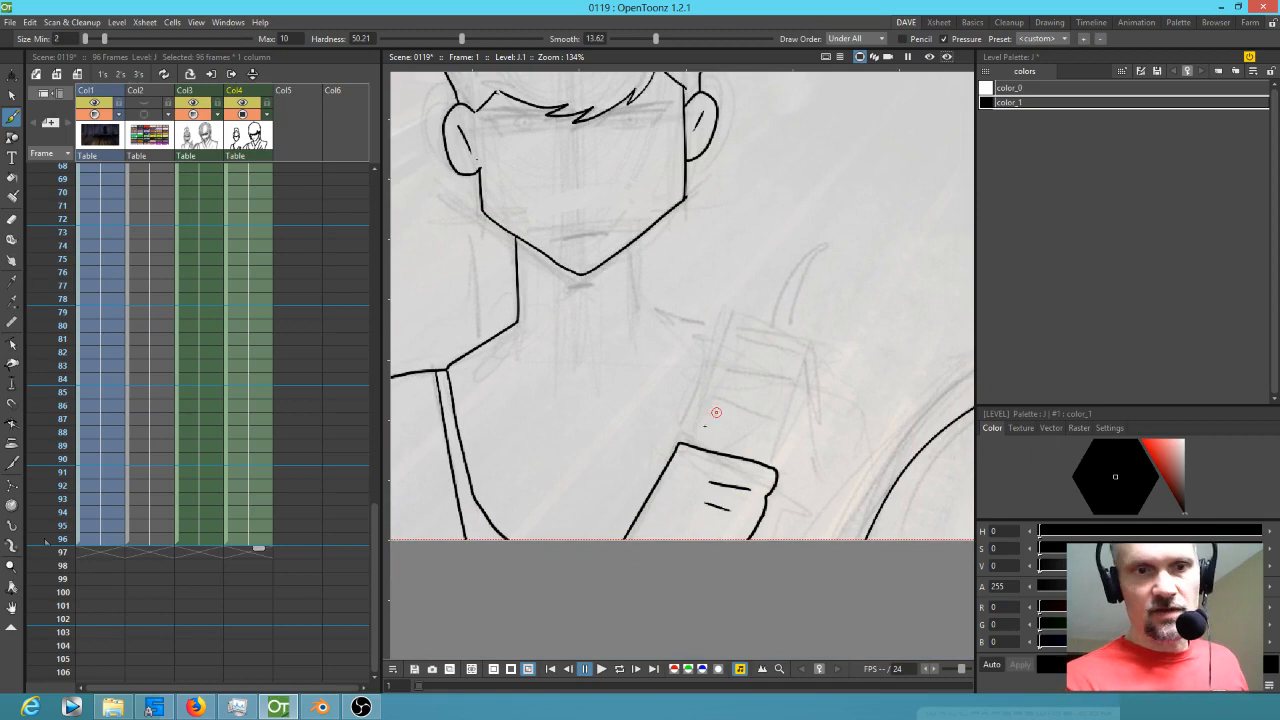
mouse_move(807, 345)
left_mouse_down()
mouse_move(741, 332)
mouse_move(703, 433)
left_mouse_up()
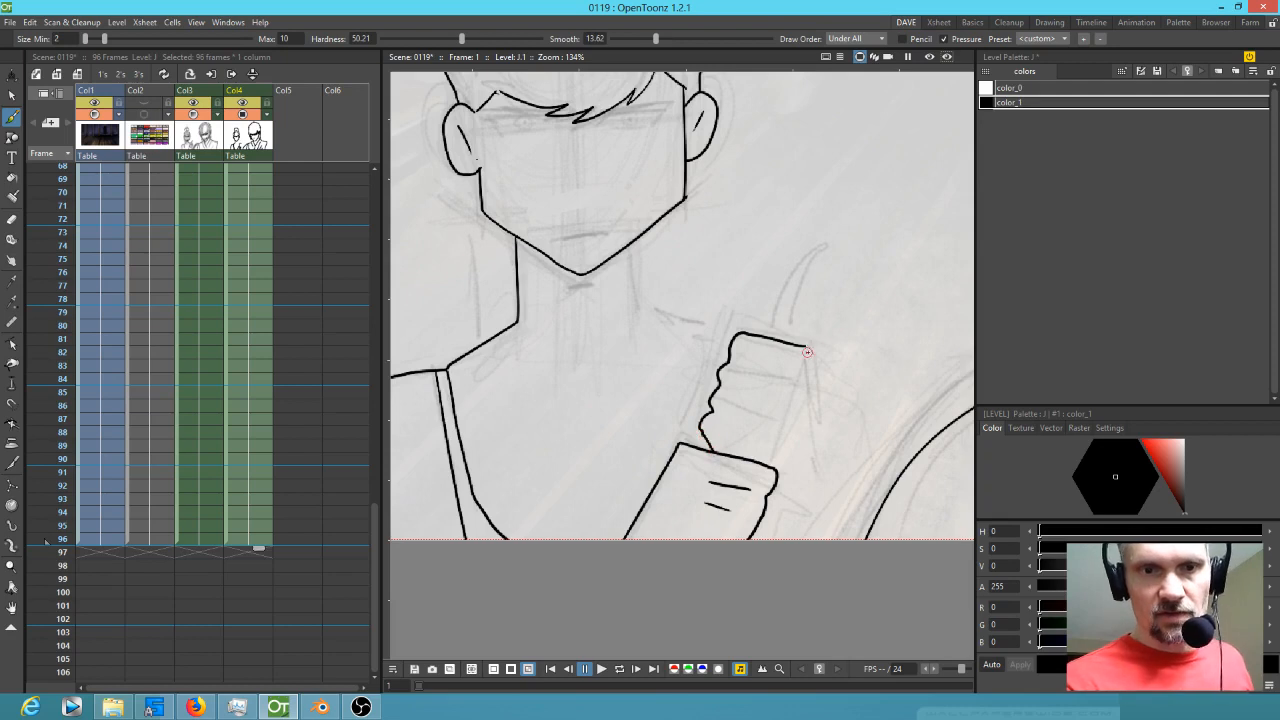
mouse_move(810, 347)
left_mouse_down()
mouse_move(827, 457)
mouse_move(758, 308)
mouse_move(726, 443)
left_mouse_up()
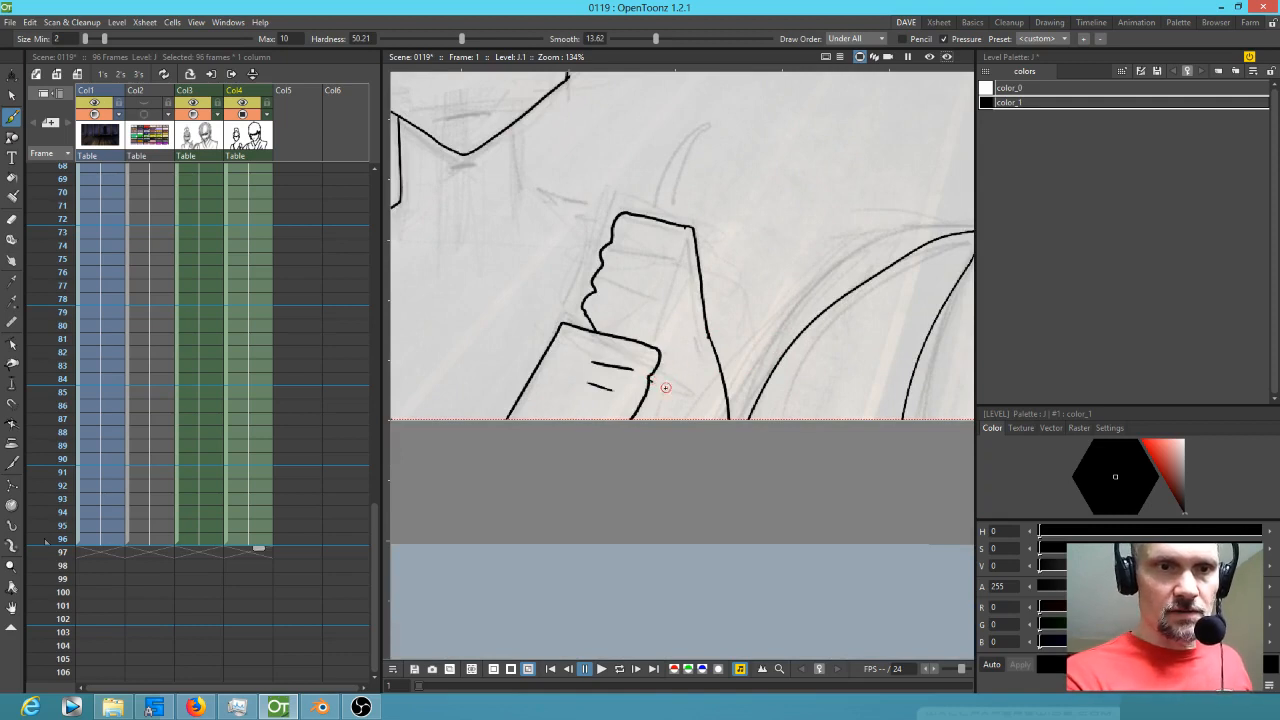
left_click_drag(659, 385, 660, 420)
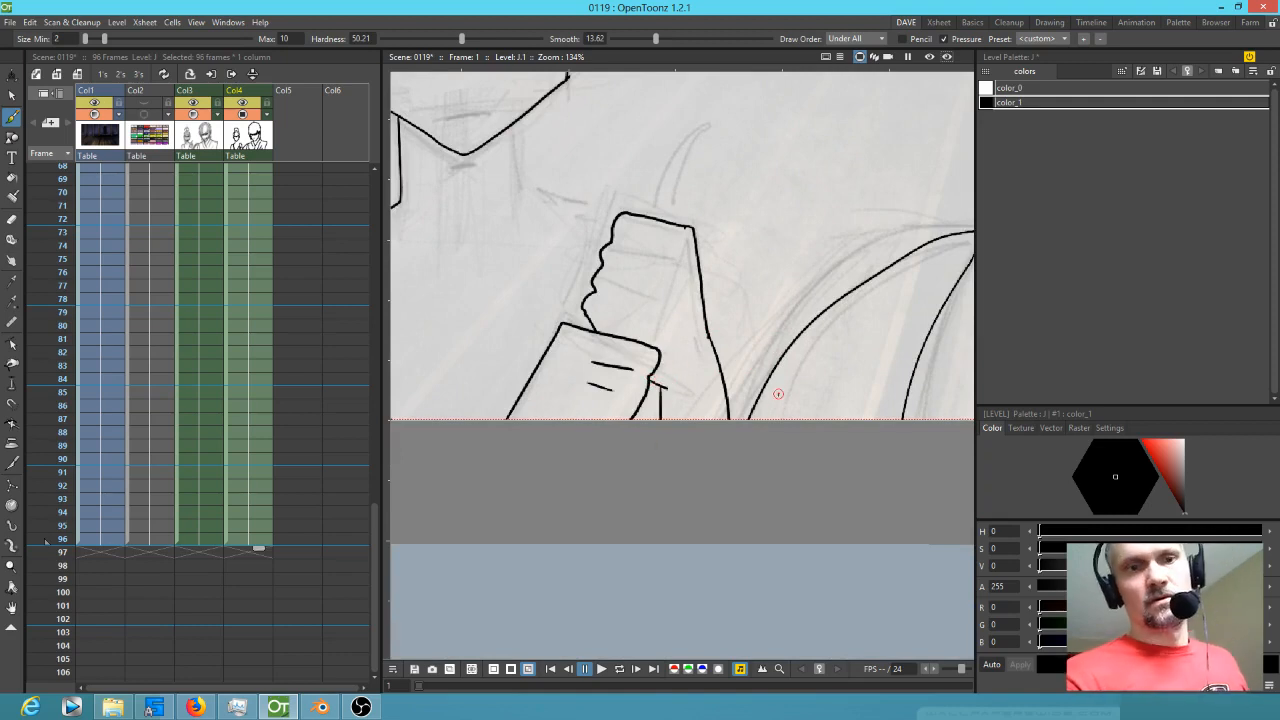
- Ink three finger lines on the upper fist, its protruding thumb, and the curved pointed shape rising above it
left_click_drag(667, 182, 651, 309)
mouse_move(608, 369)
left_mouse_down()
mouse_move(645, 377)
mouse_move(617, 442)
left_mouse_up()
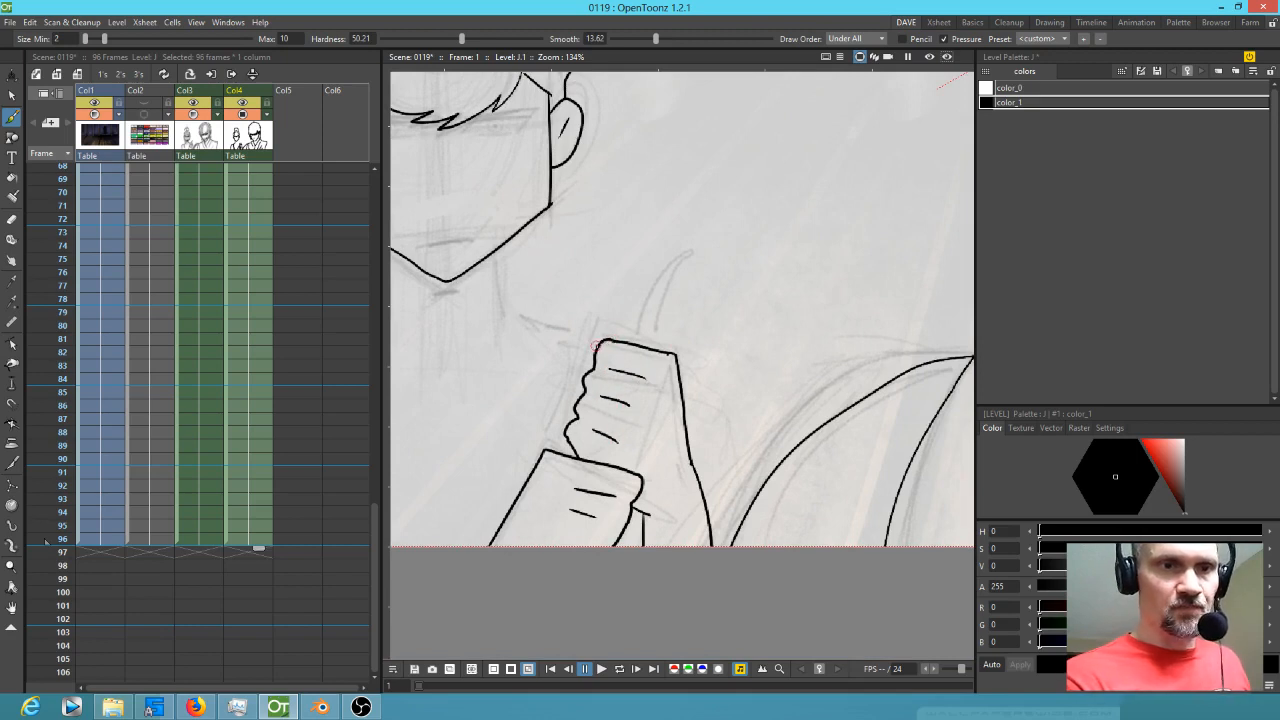
mouse_move(598, 343)
left_mouse_down()
mouse_move(563, 358)
mouse_move(596, 368)
mouse_move(694, 243)
mouse_move(657, 338)
left_mouse_up()
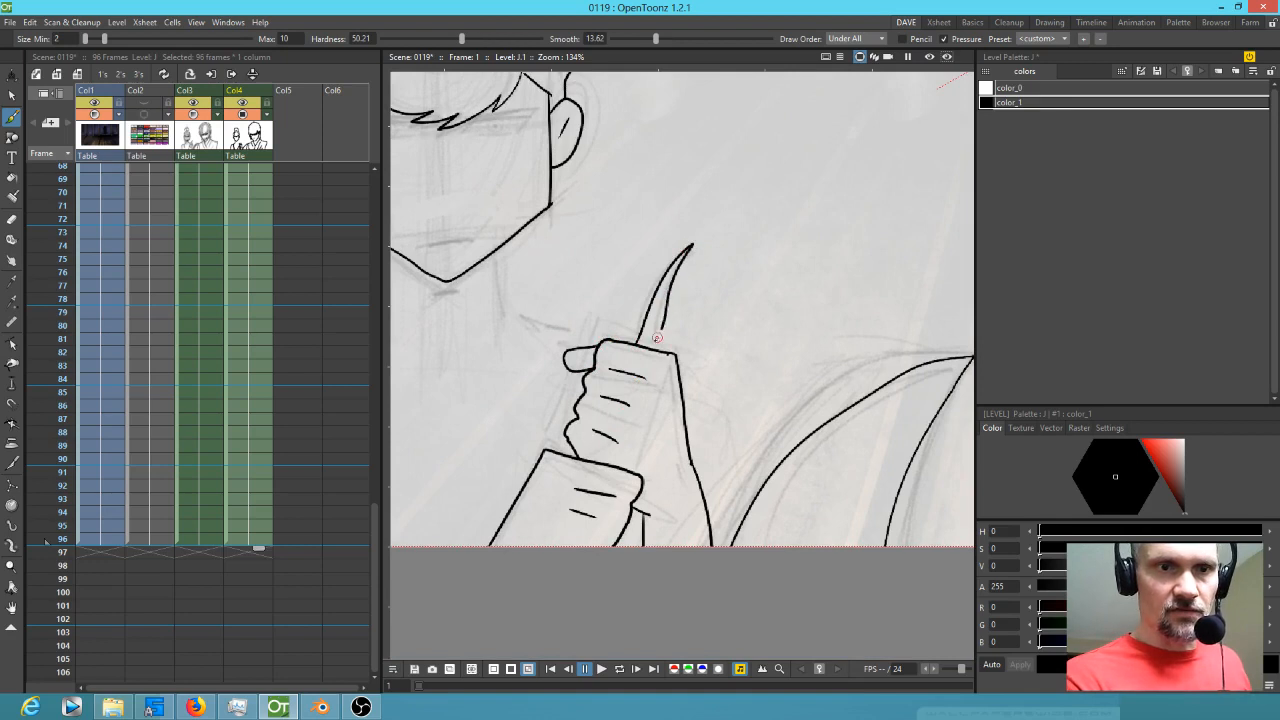
- Ink the second man's right-hand neck and shoulder line to the fist, and the curved arm contour behind the hand
mouse_move(496, 252)
left_mouse_down()
mouse_move(501, 310)
mouse_move(596, 330)
mouse_move(543, 336)
mouse_move(575, 343)
left_mouse_up()
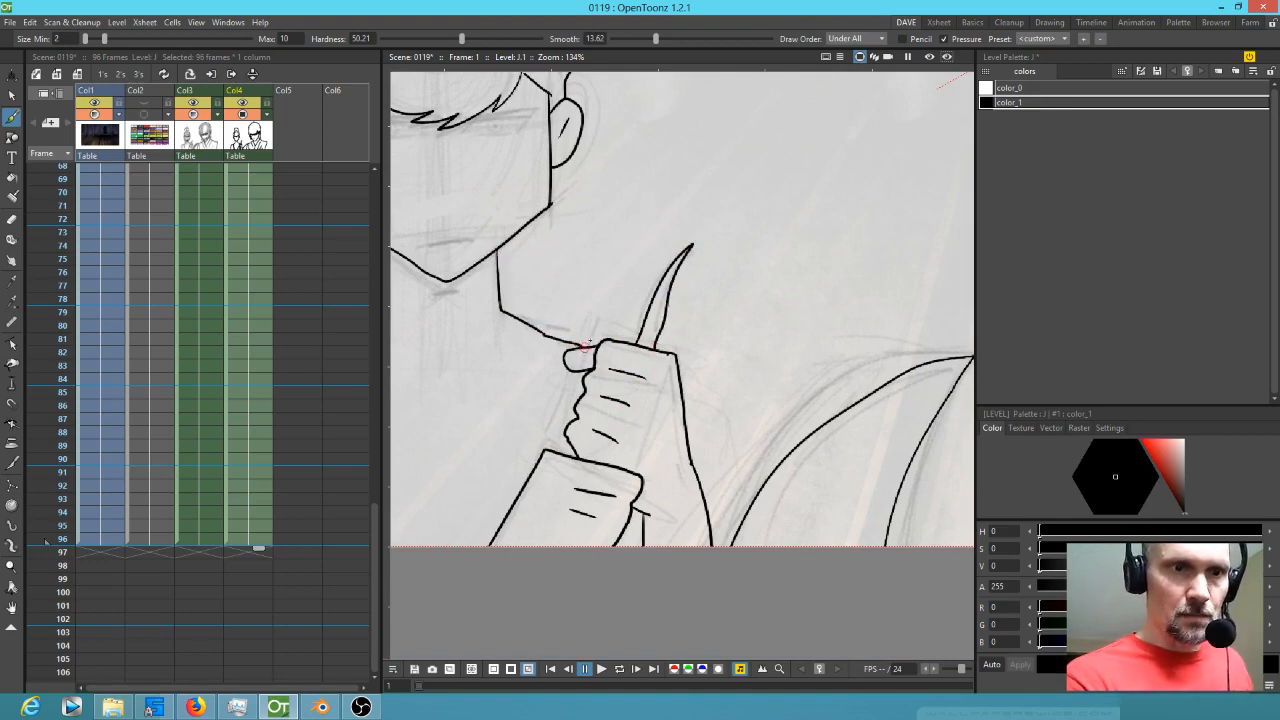
mouse_move(679, 369)
left_mouse_down()
mouse_move(710, 391)
mouse_move(709, 505)
left_mouse_up()
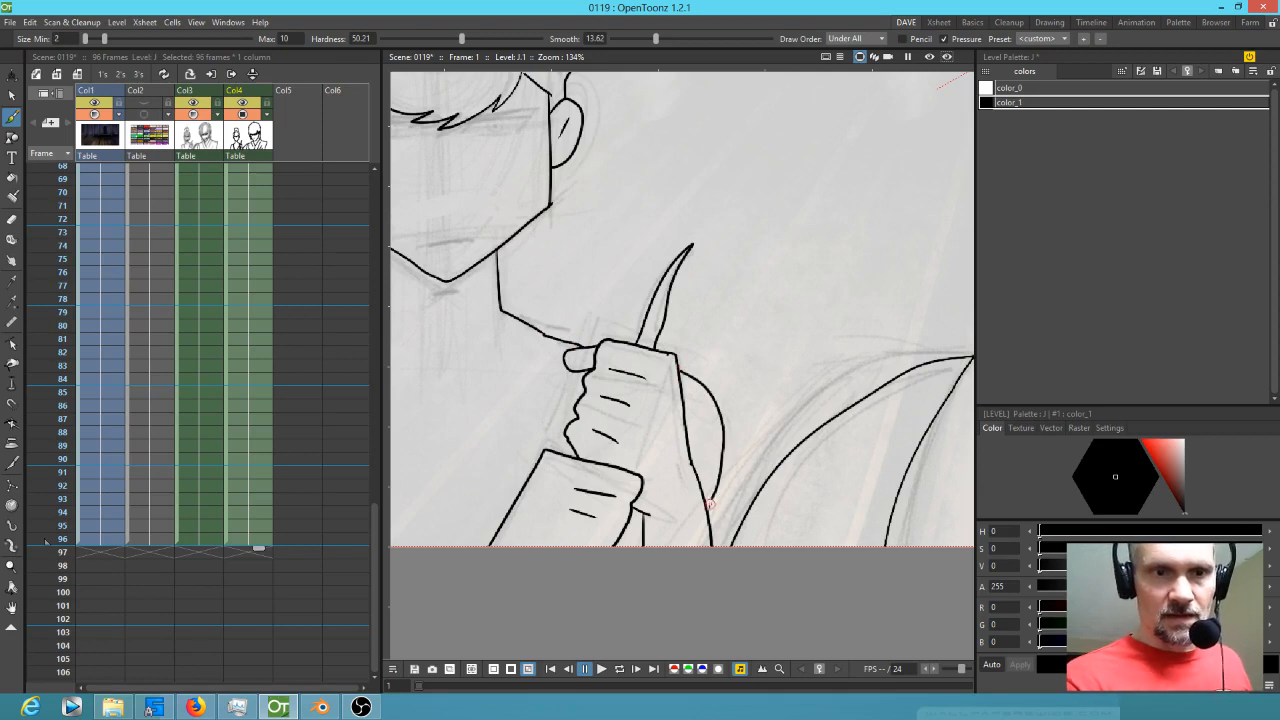
left_click_drag(736, 254, 878, 320)
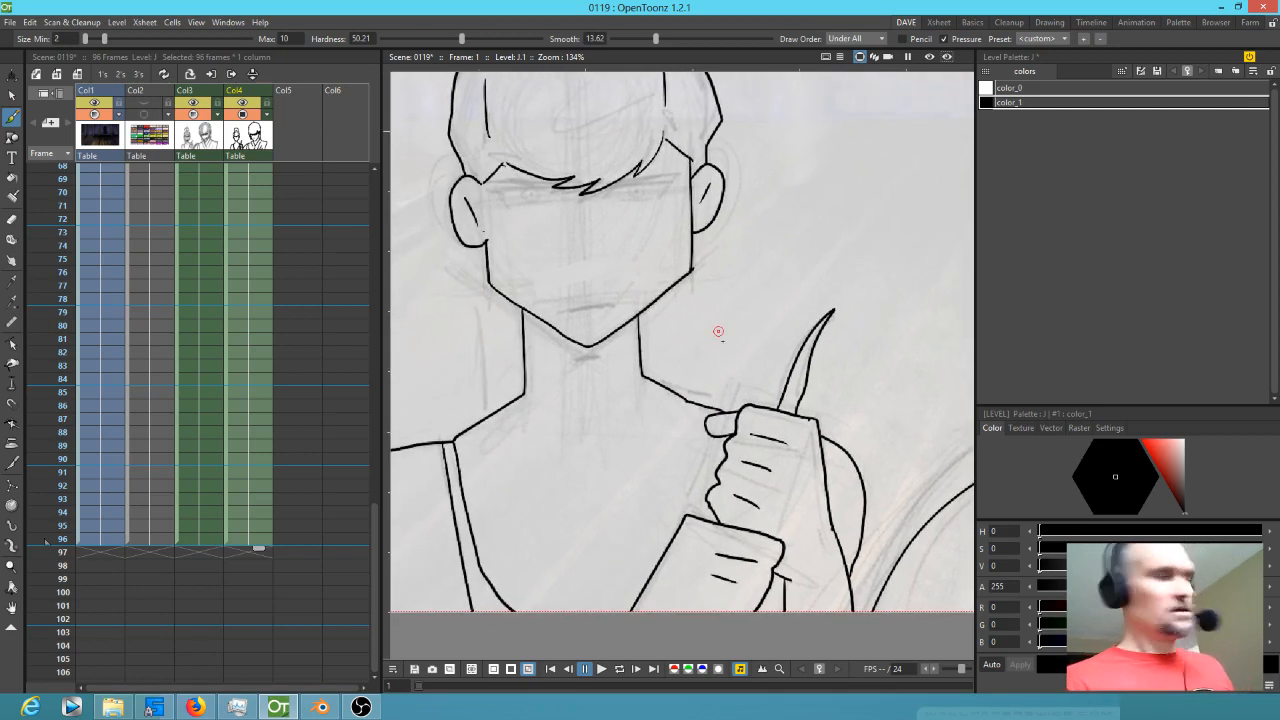
- Ink the topknotted figure's short mouth line, plus the right-hand eye's heavy upper lid and thin lower lid
key("1")
scroll(700, 331, "down", 7)
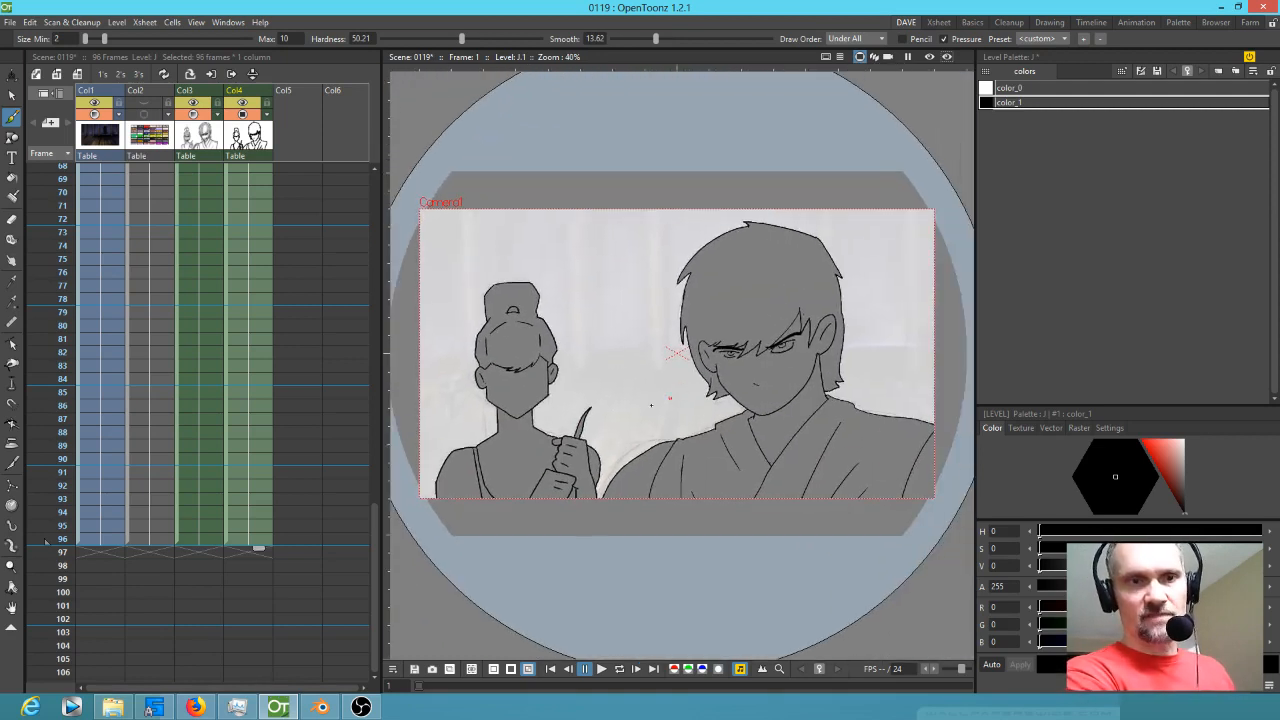
key("1")
scroll(675, 352, "up", 8)
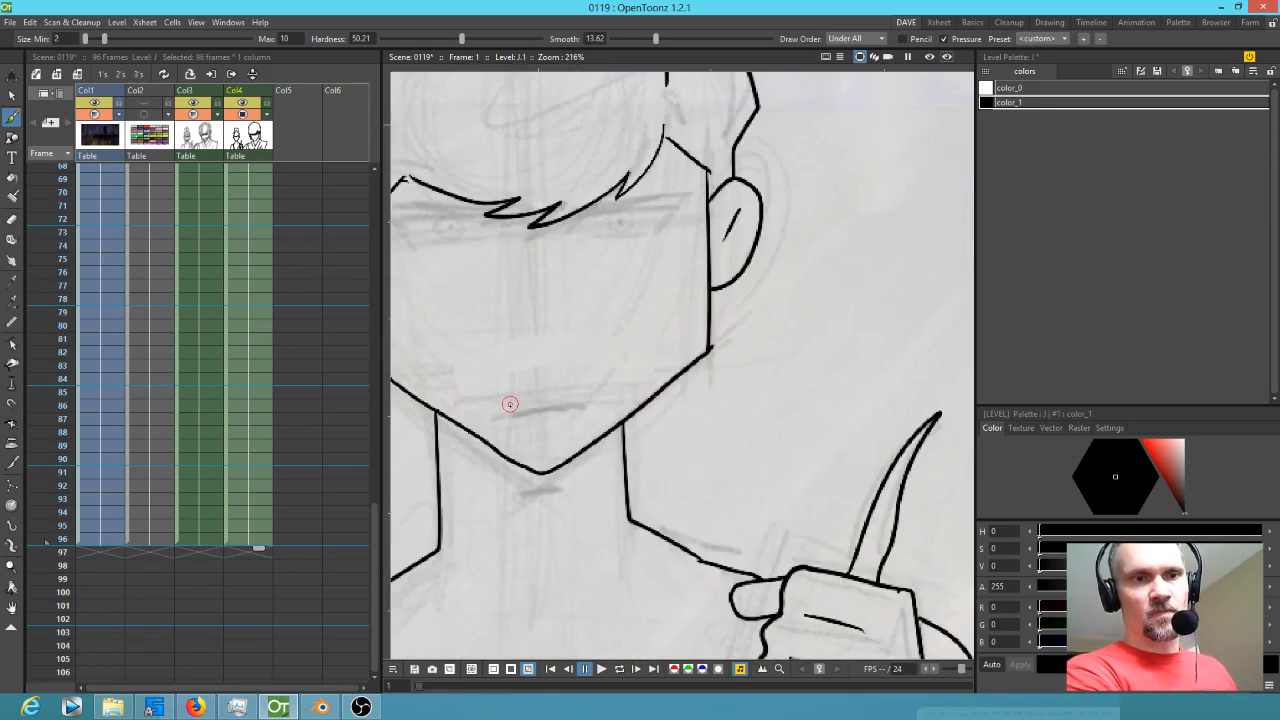
left_click_drag(568, 404, 662, 440)
mouse_move(658, 264)
left_mouse_down()
mouse_move(696, 240)
mouse_move(768, 237)
mouse_move(760, 246)
left_mouse_up()
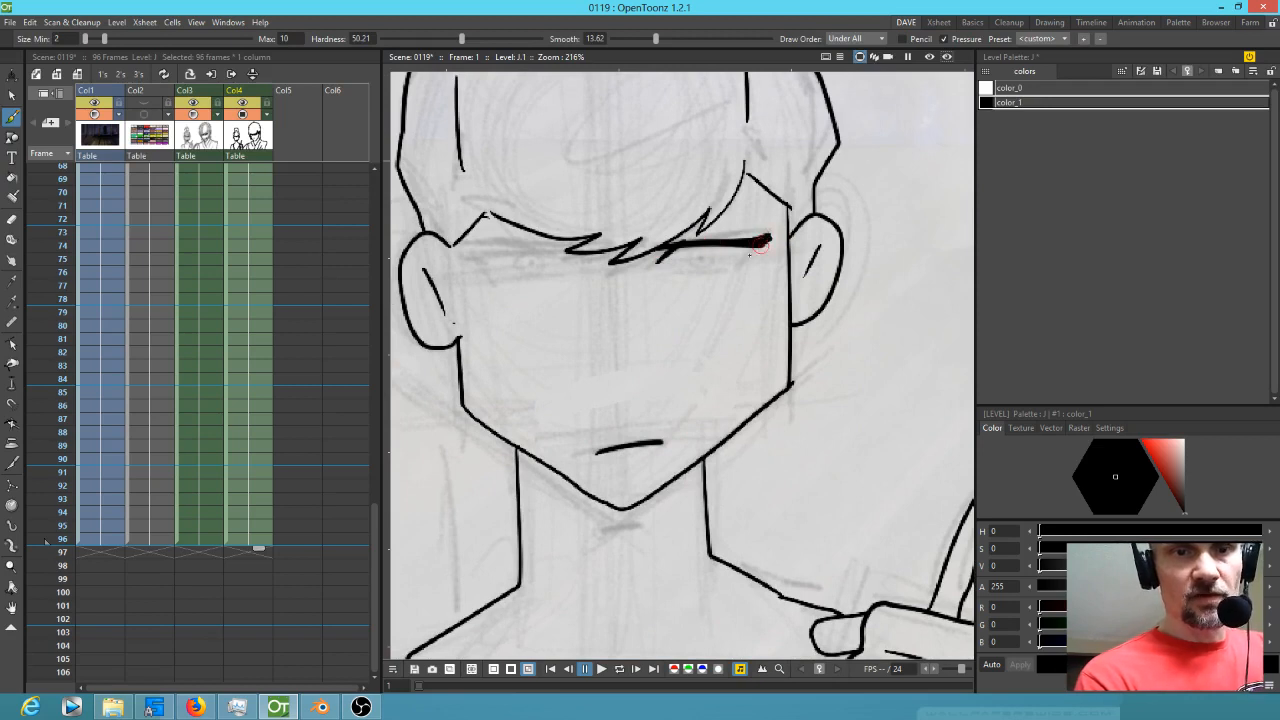
left_click_drag(673, 268, 740, 266)
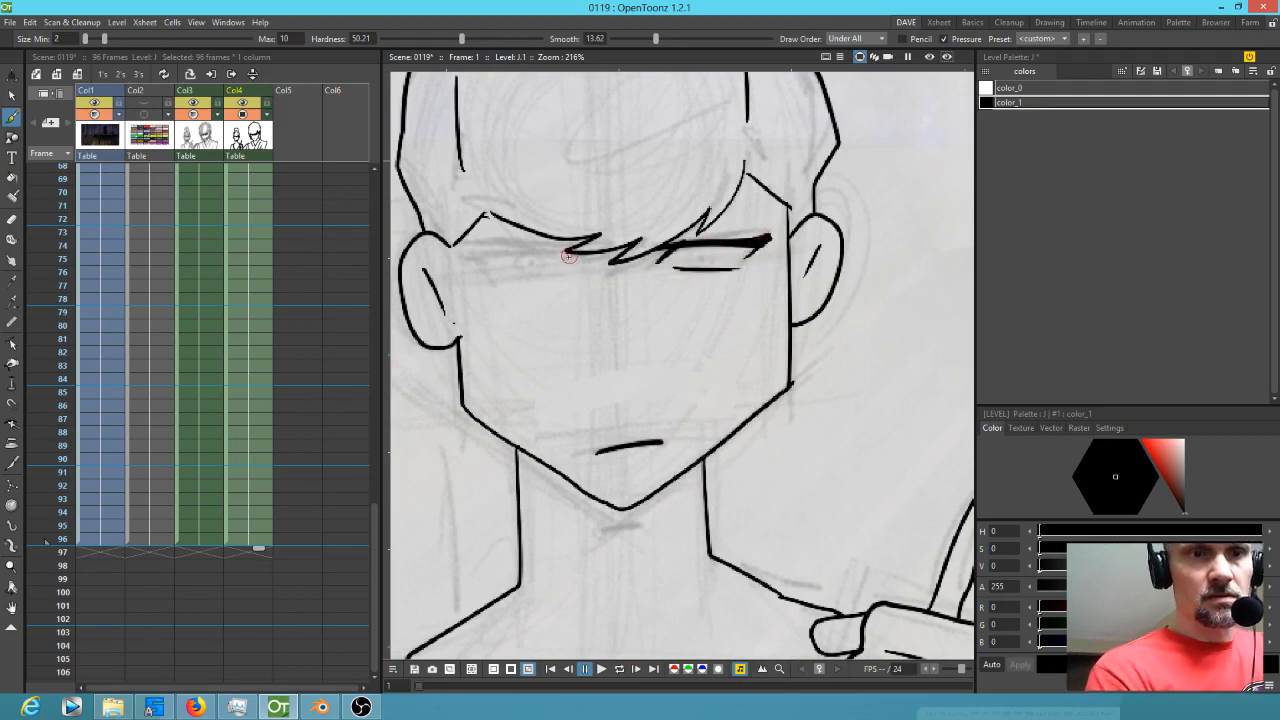
- Ink the topknotted figure's left-hand eyelid lines and the round irises in both eyes
mouse_move(598, 250)
left_mouse_down()
mouse_move(470, 256)
mouse_move(493, 276)
left_mouse_up()
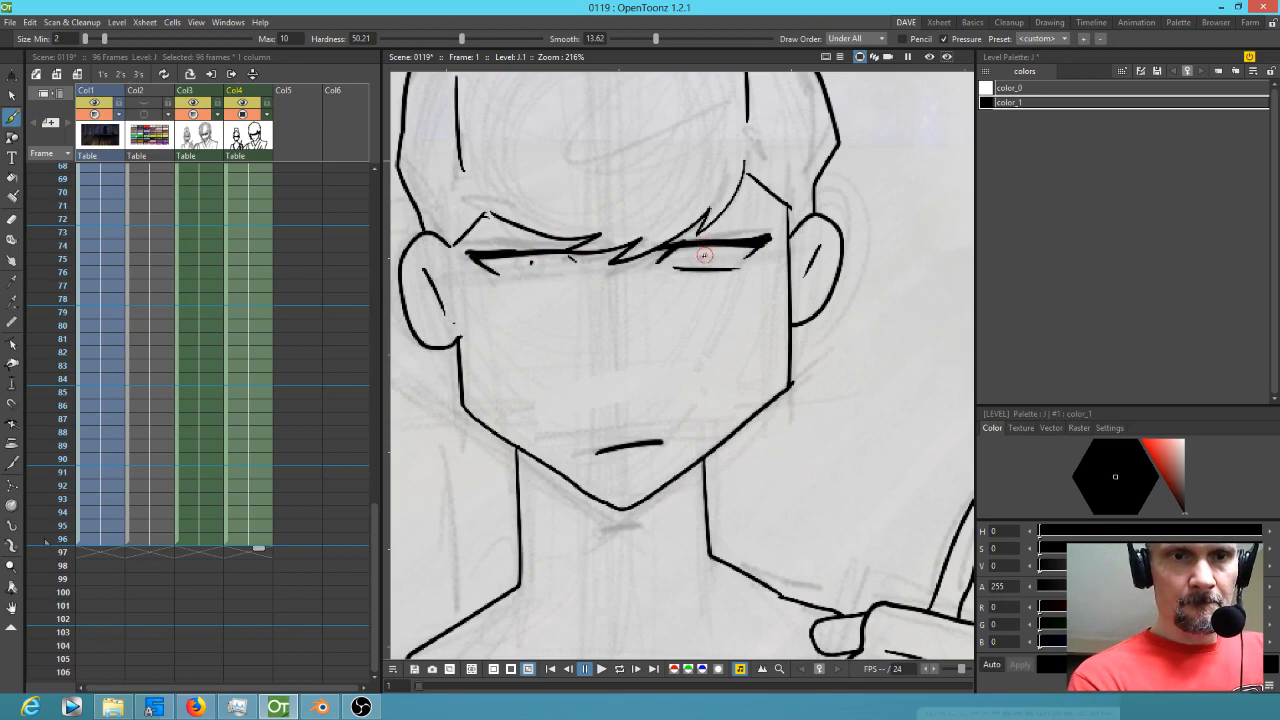
left_click_drag(690, 256, 692, 252)
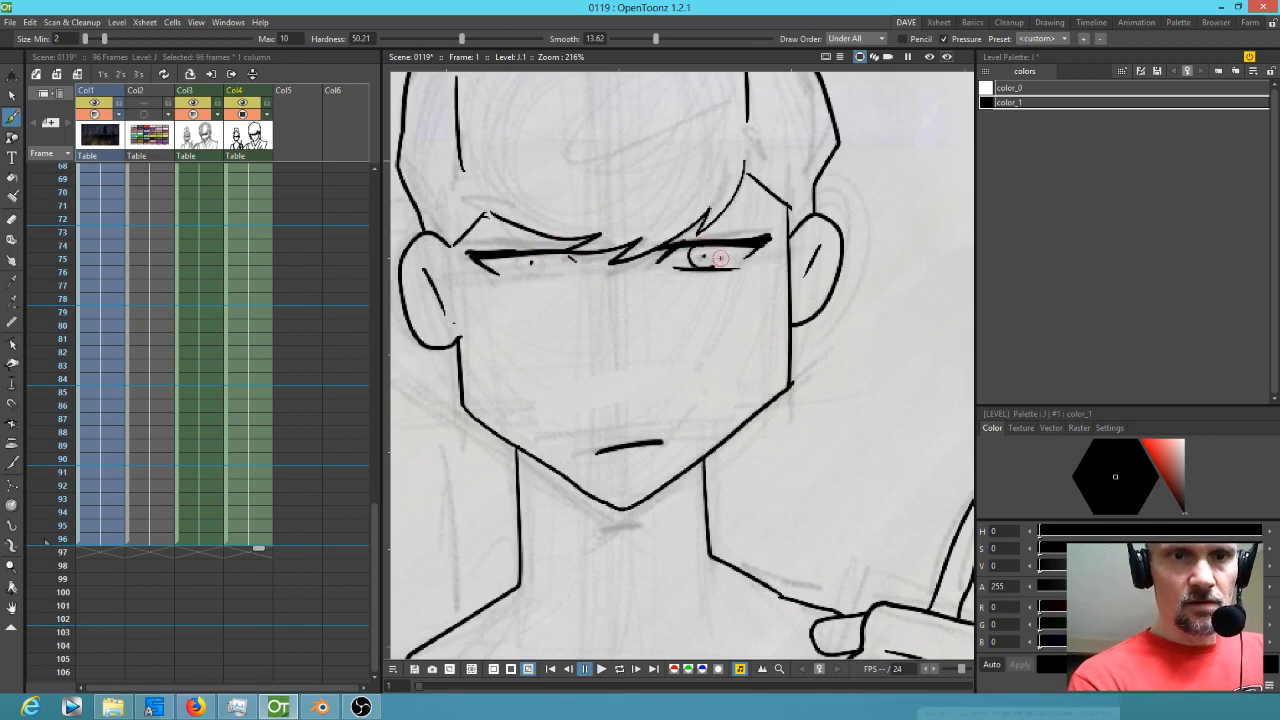
left_click_drag(518, 256, 560, 273)
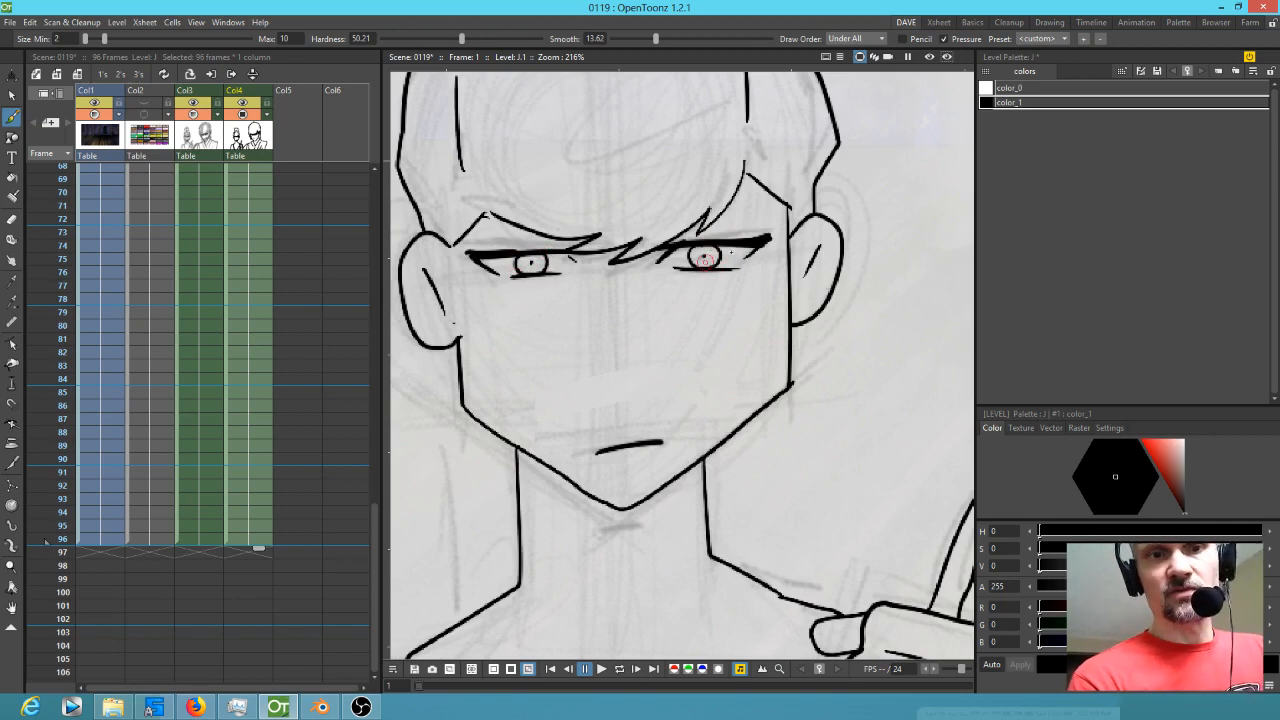
- Ink thick, inward-slanting eyebrows just above both of the topknotted figure's eyes
left_click_drag(655, 243, 776, 229)
left_click_drag(586, 236, 480, 249)
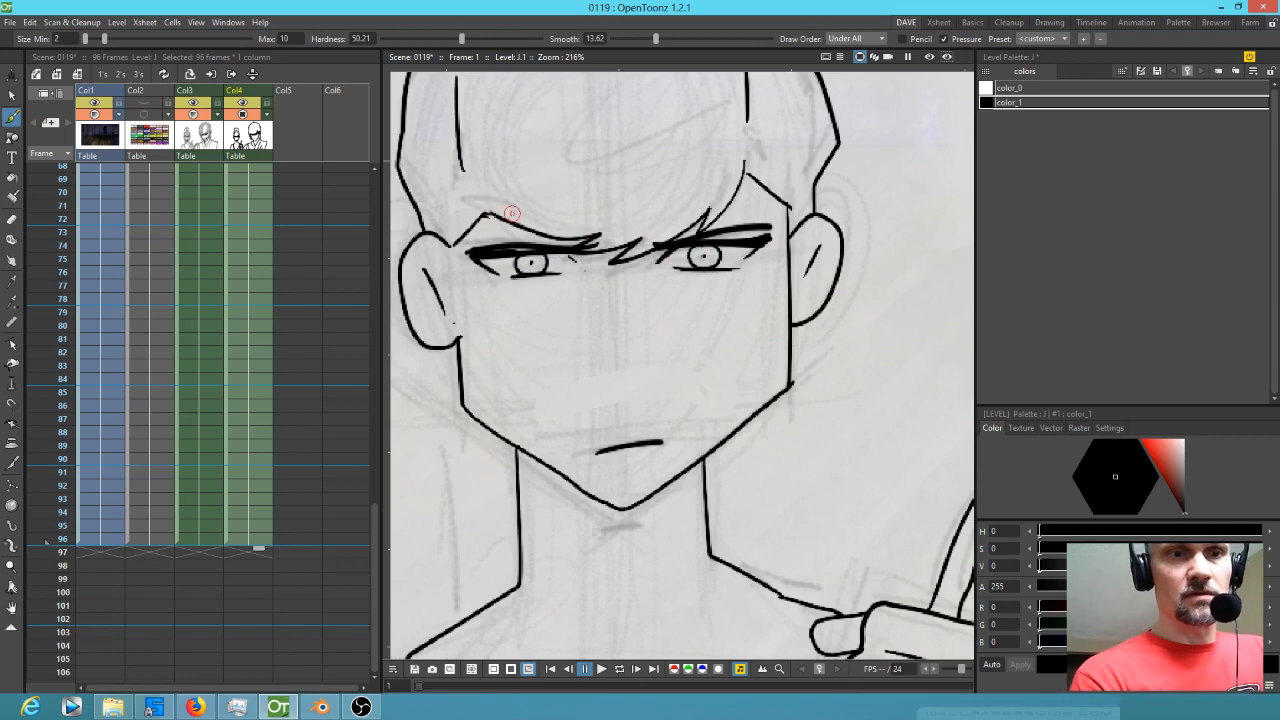
left_click_drag(586, 243, 466, 251)
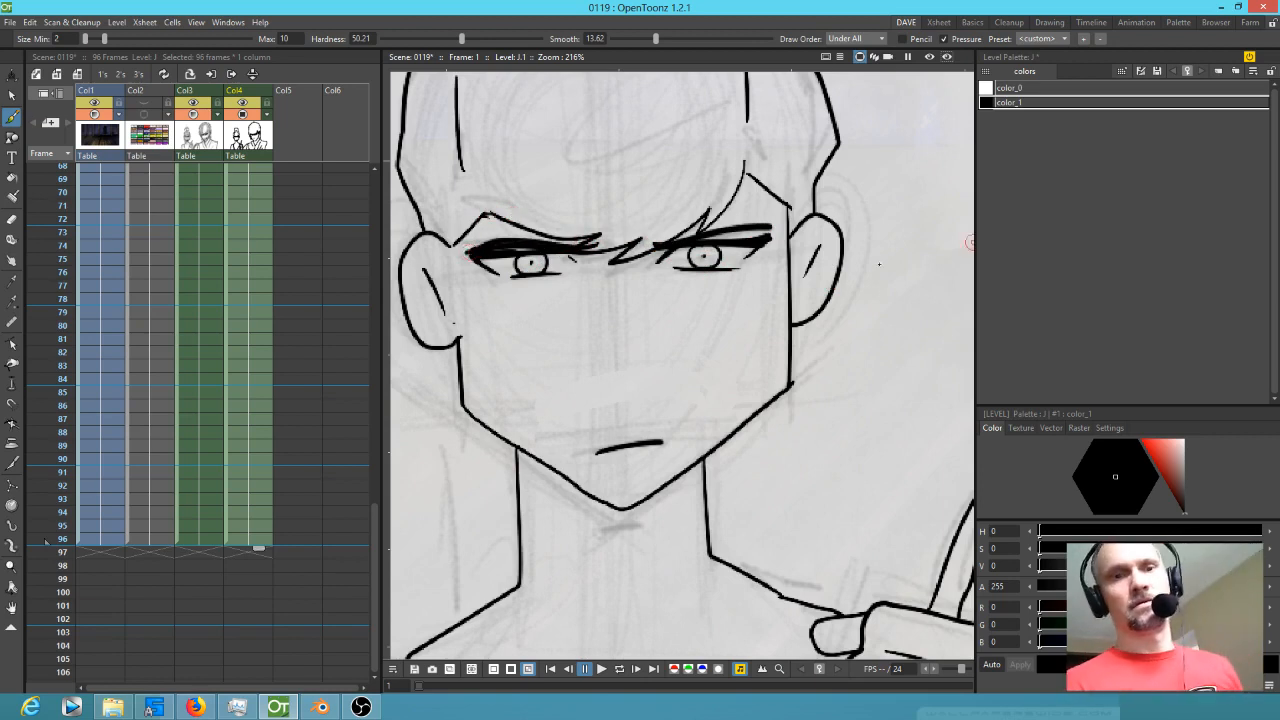
- Hide the rough sketch in Col3 from the viewer so only the inked line art and background show
scroll(874, 384, "down", 3)
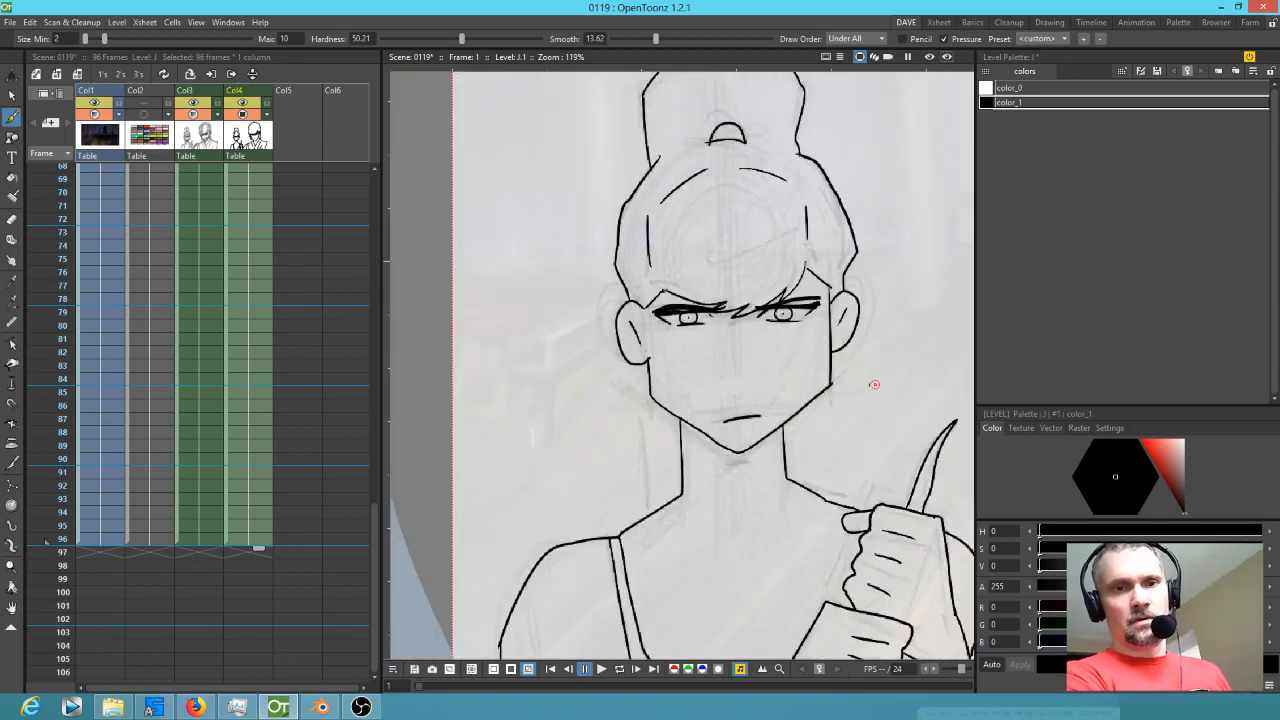
scroll(874, 384, "down", 2)
key("1")
key("1")
scroll(666, 326, "down", 2)
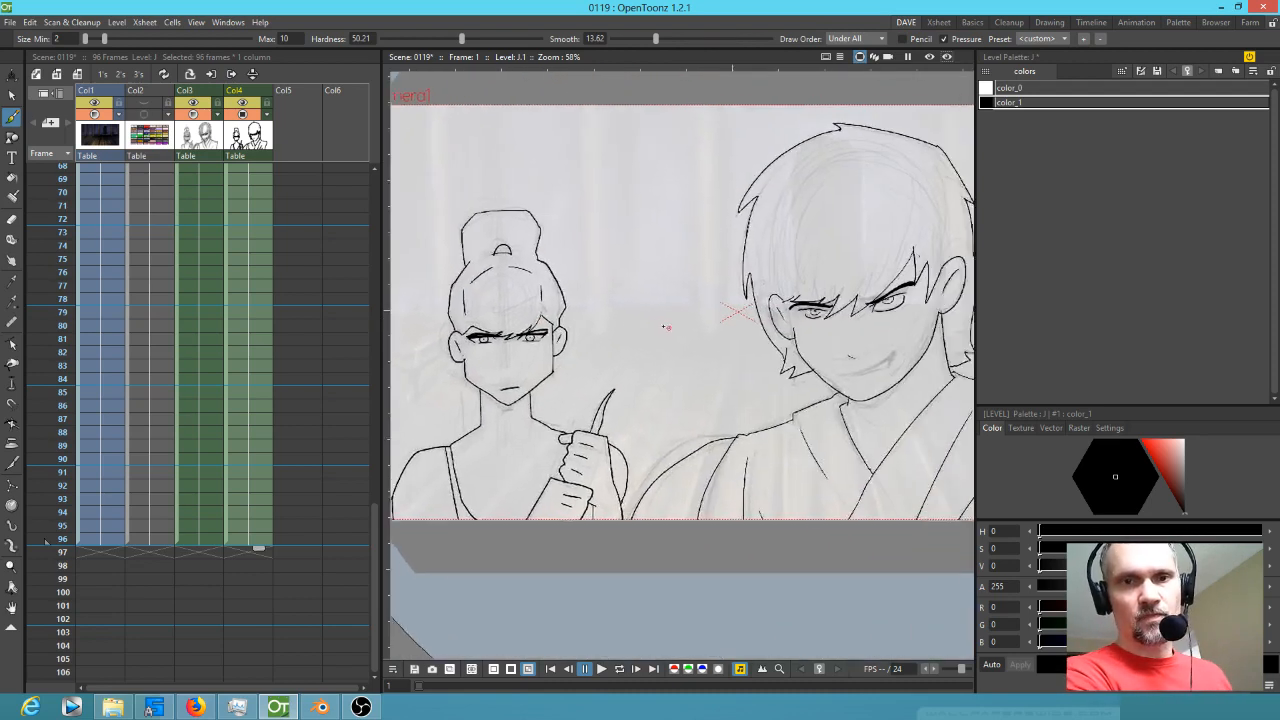
scroll(733, 343, "up", 1)
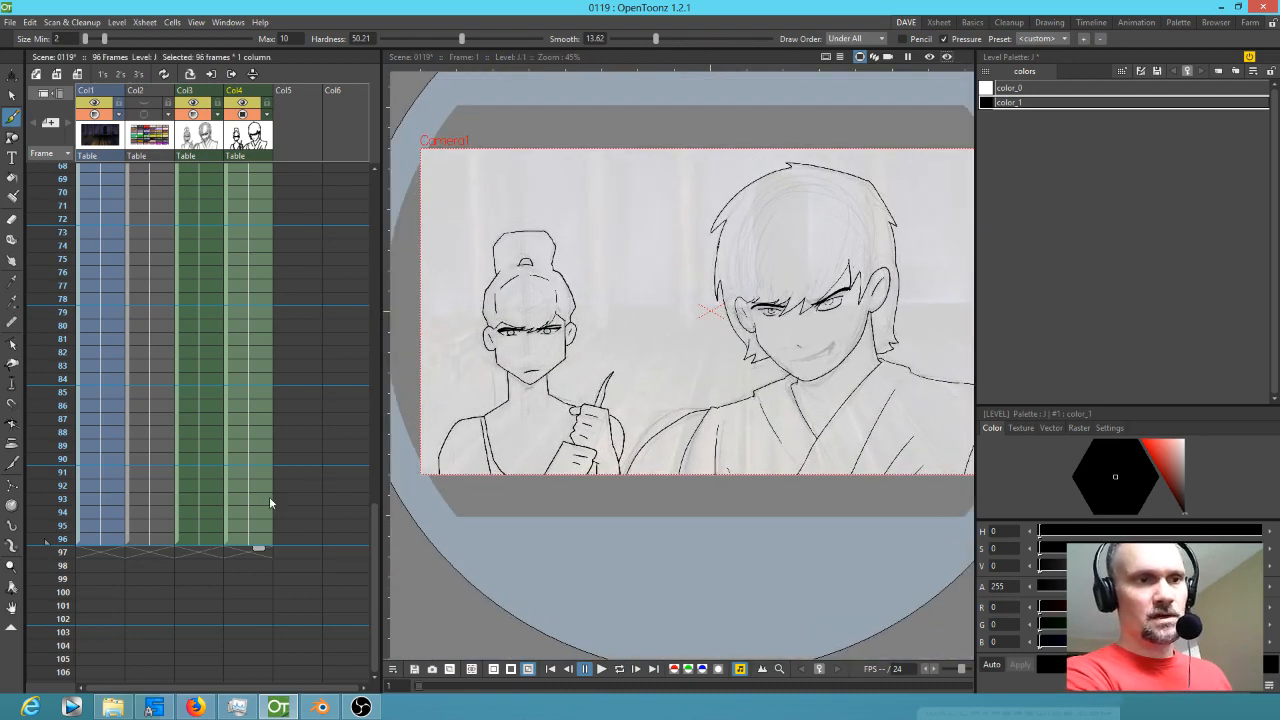
scroll(319, 434, "up", 10)
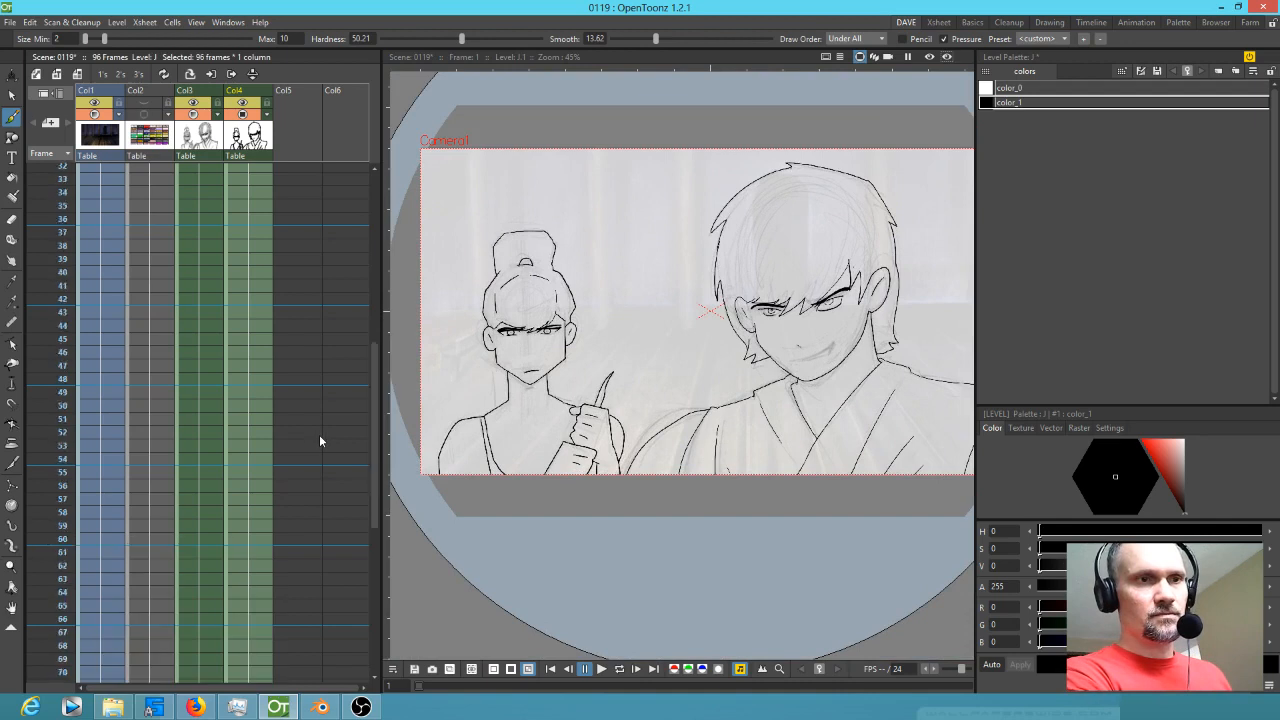
left_click(194, 114)
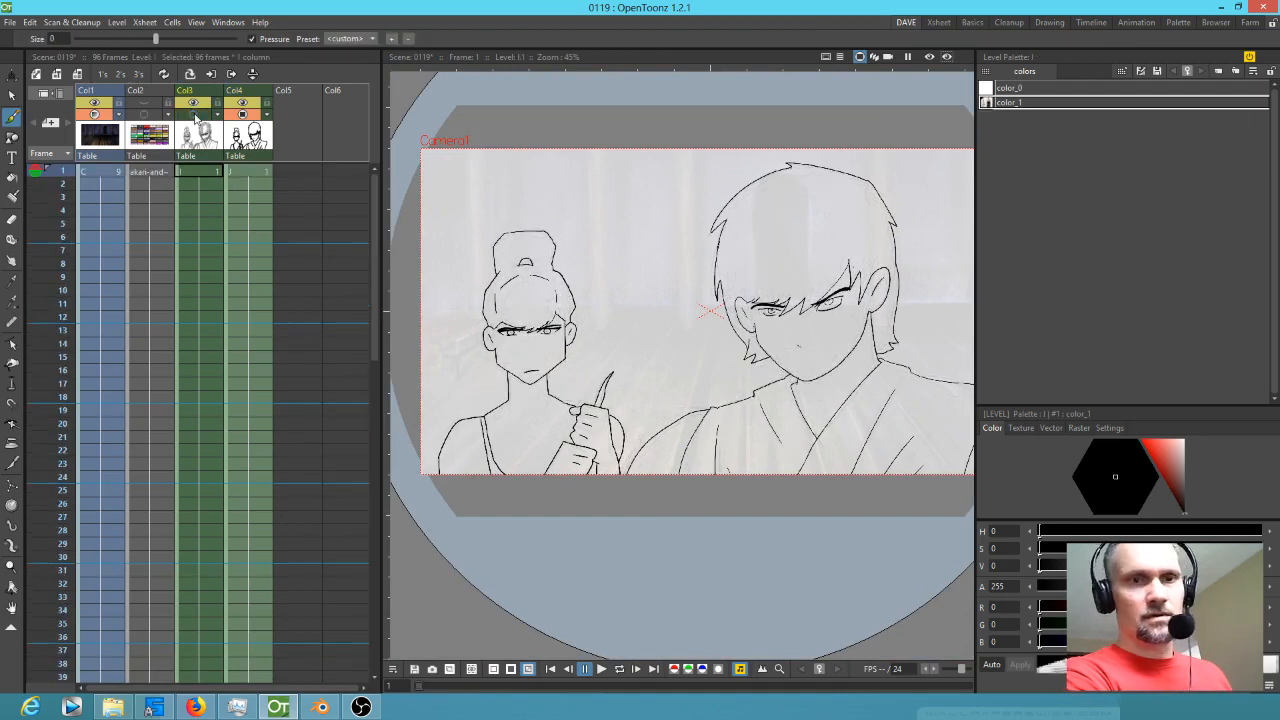
- Create a new drawing level at frame 1 of Col5 and extend its exposure to frame 96
left_click(293, 170)
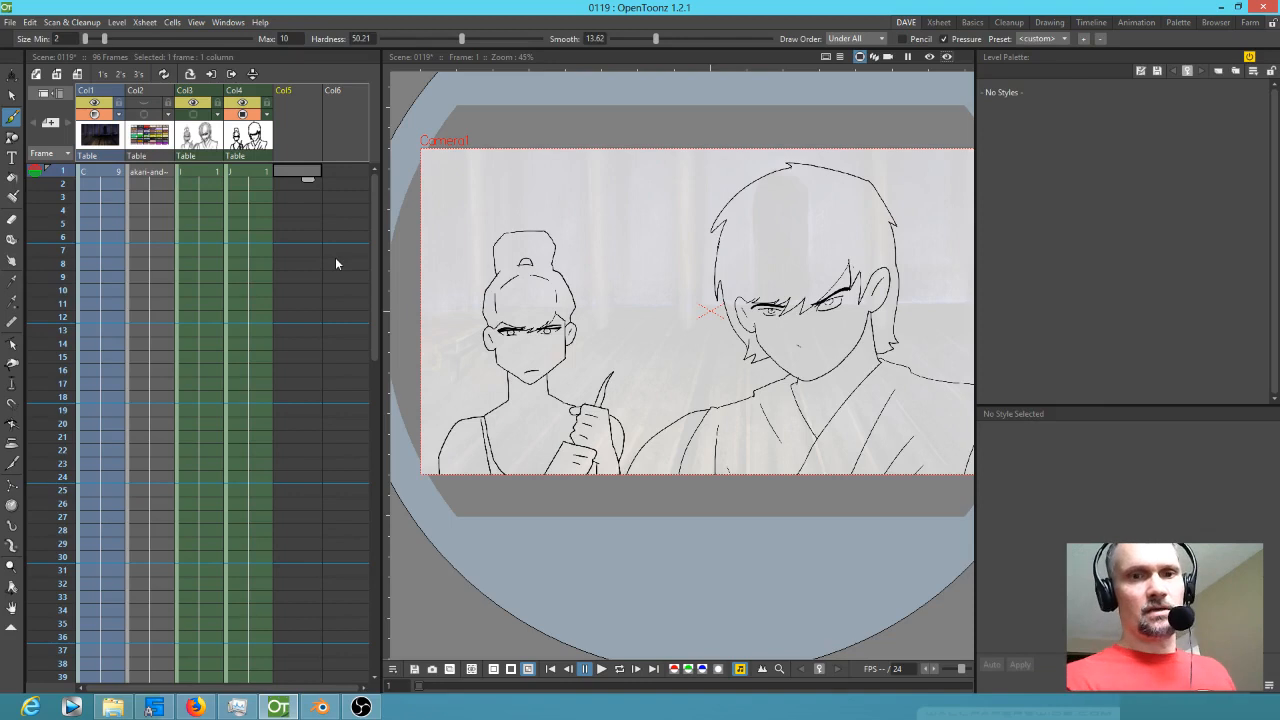
left_click(813, 366)
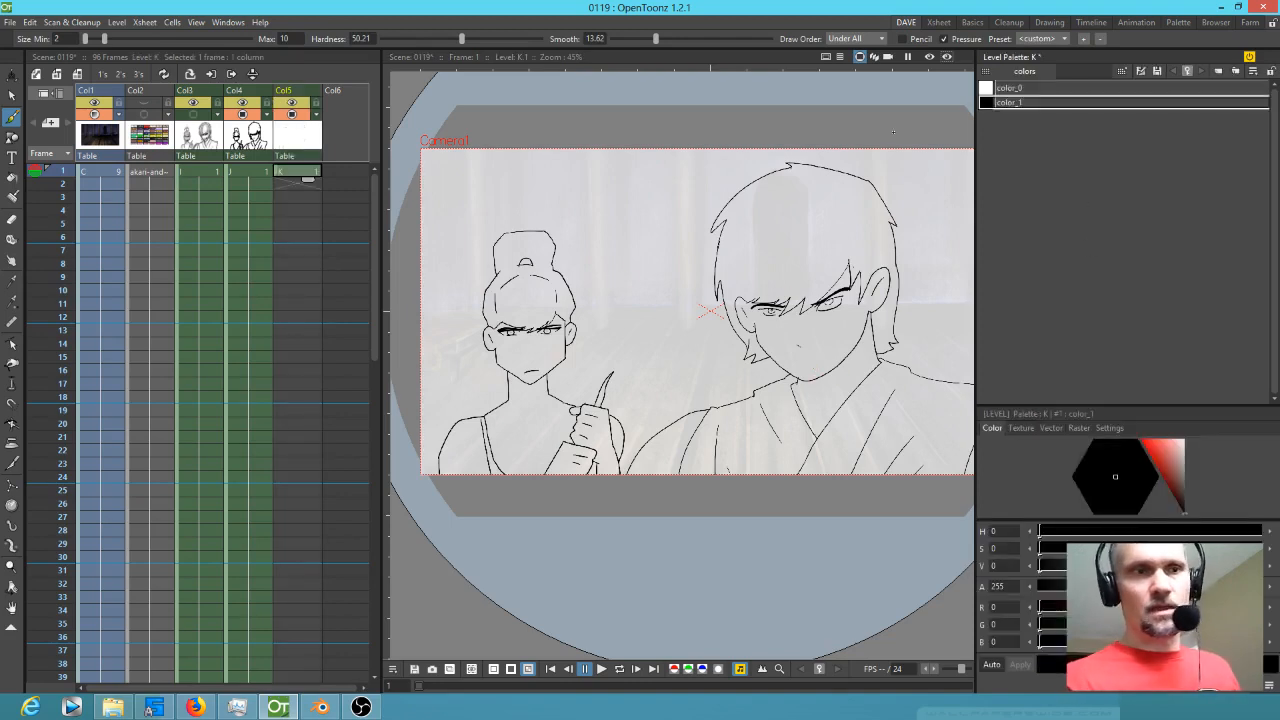
left_click_drag(307, 206, 332, 552)
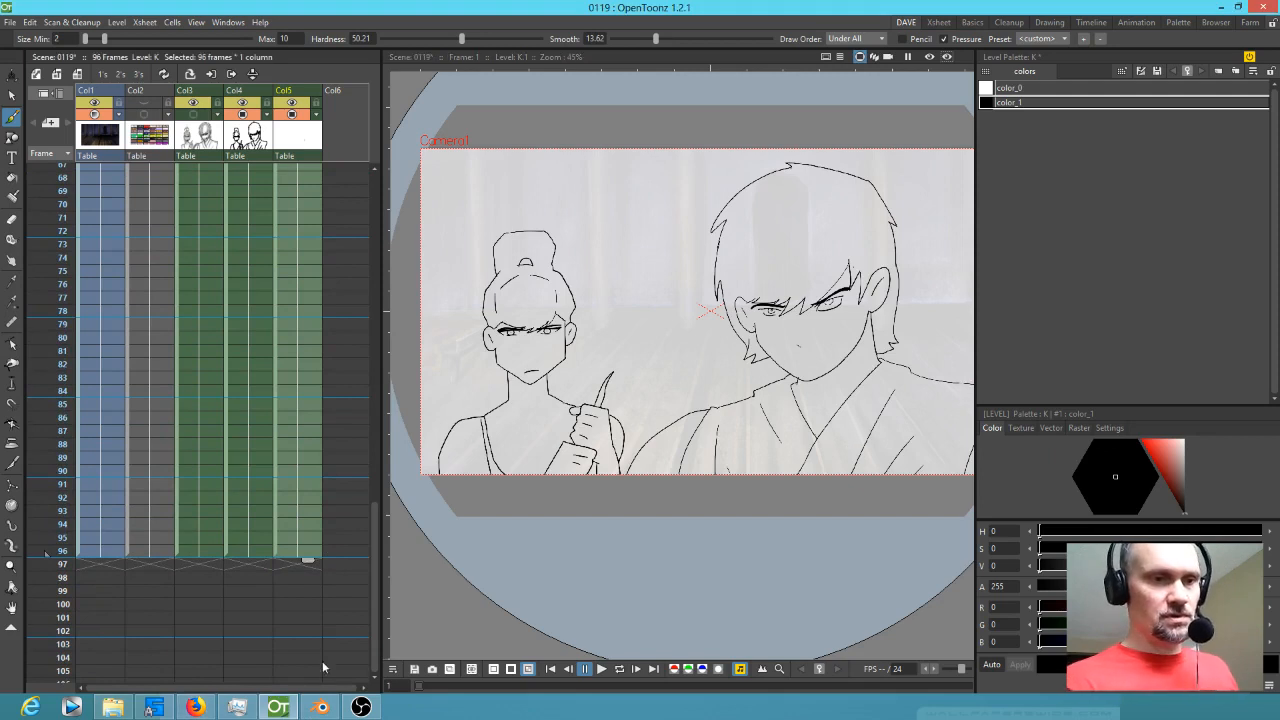
- Switch to Blender's video edit and review the shots and subtitles around clip 0118 as reference for the dialogue
left_click(320, 707)
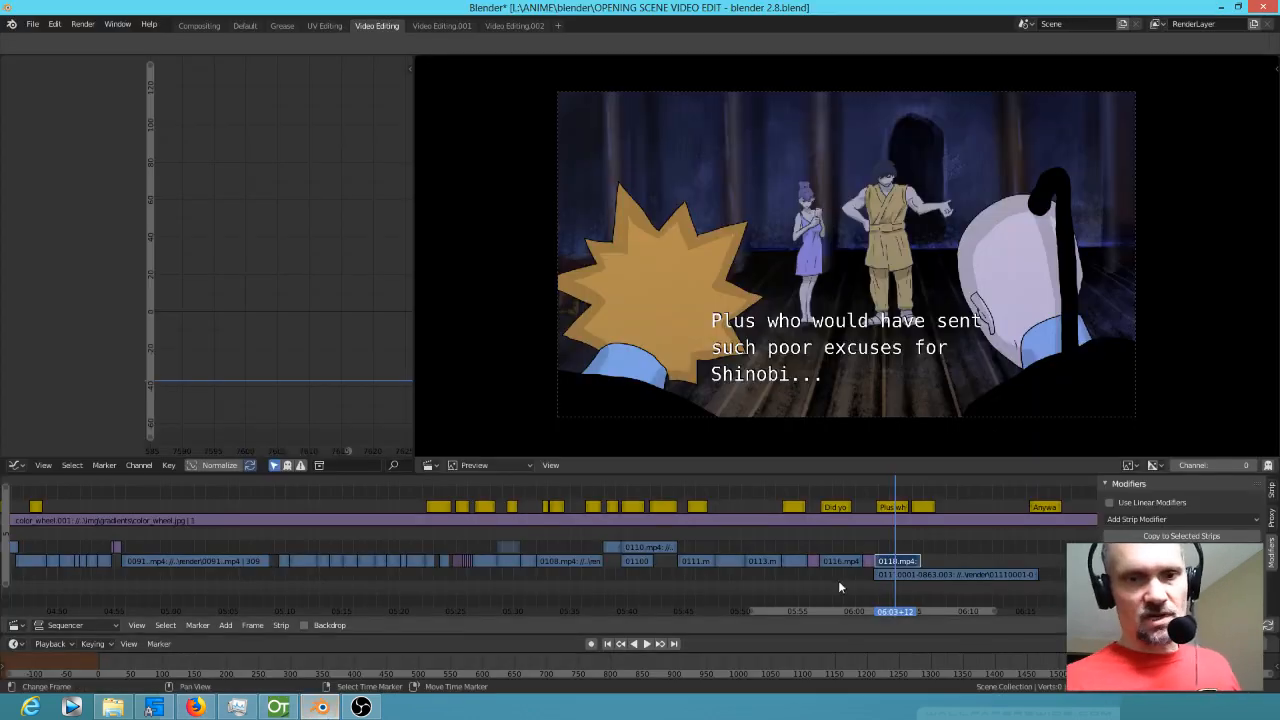
left_click(838, 580)
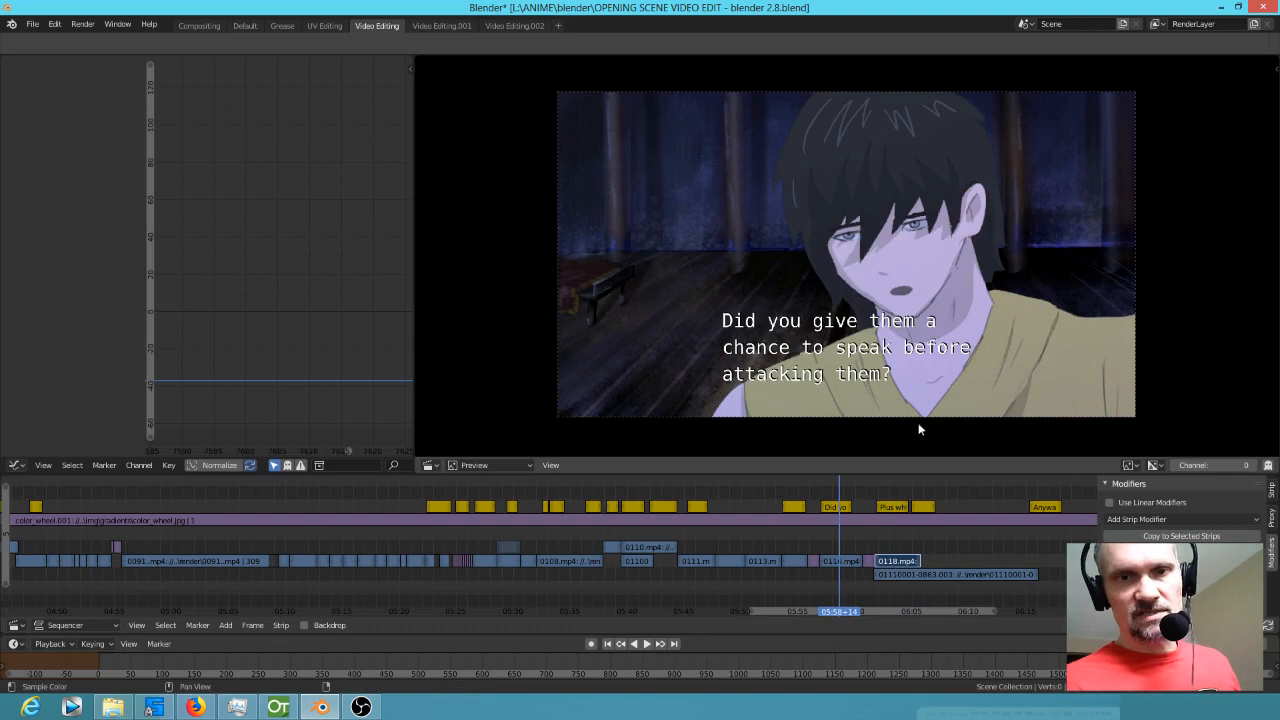
key("alt+Tab")
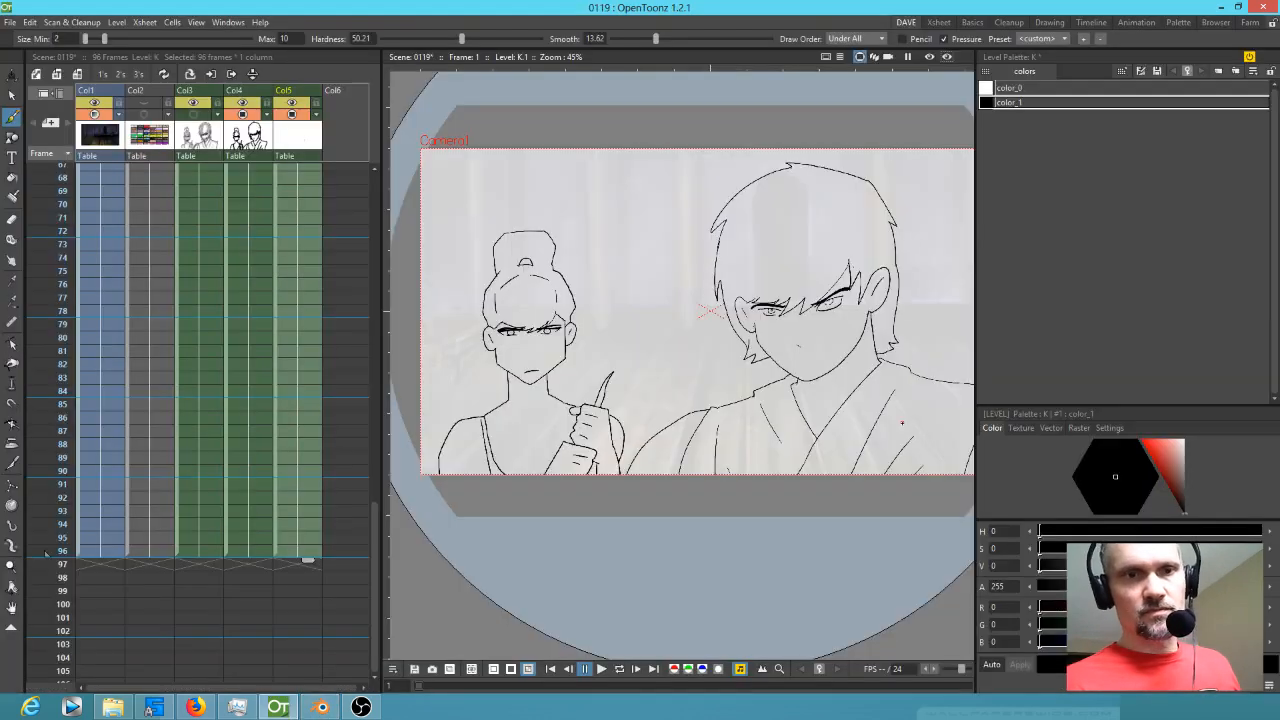
key("alt+Tab")
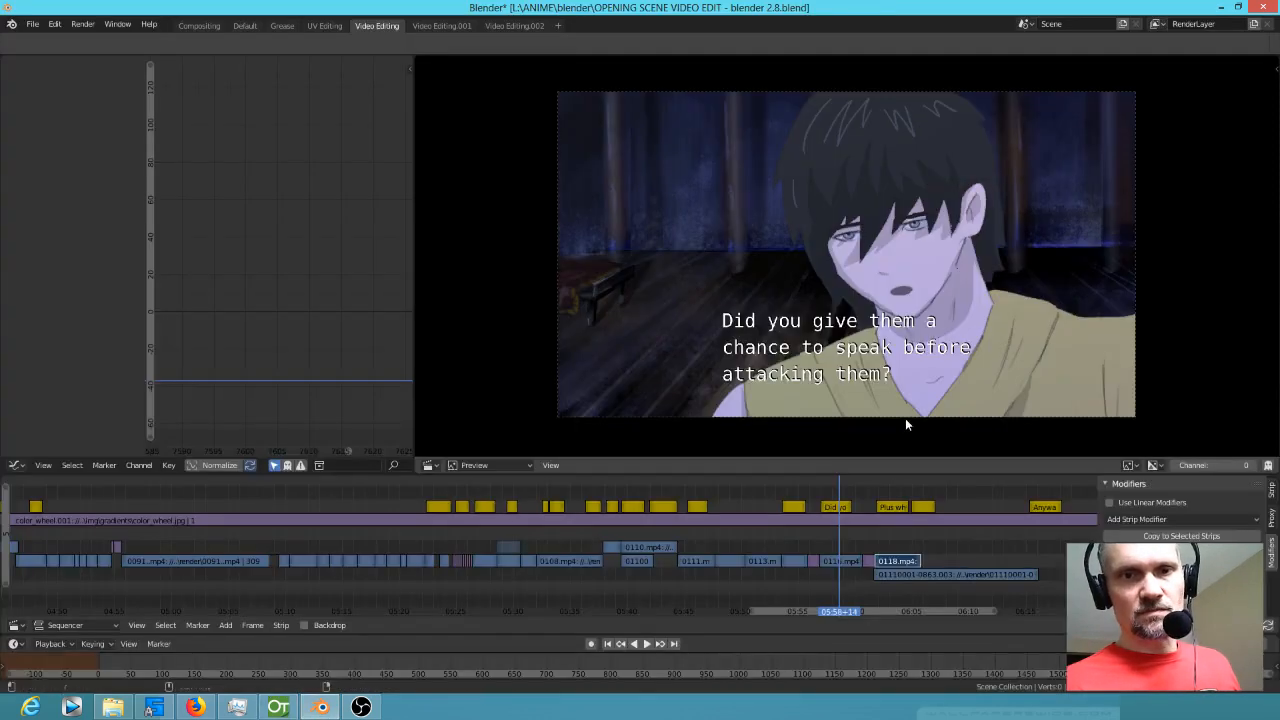
key("alt+Tab")
scroll(304, 387, "up", 8)
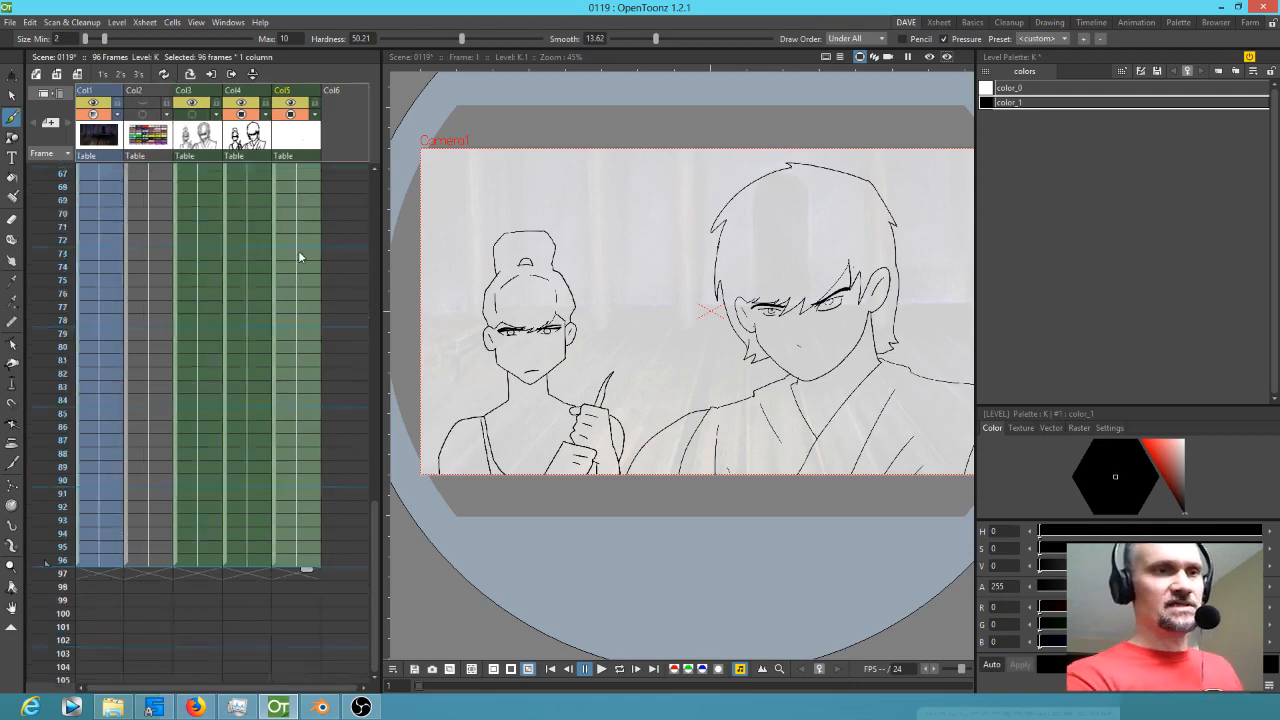
key("alt+Tab")
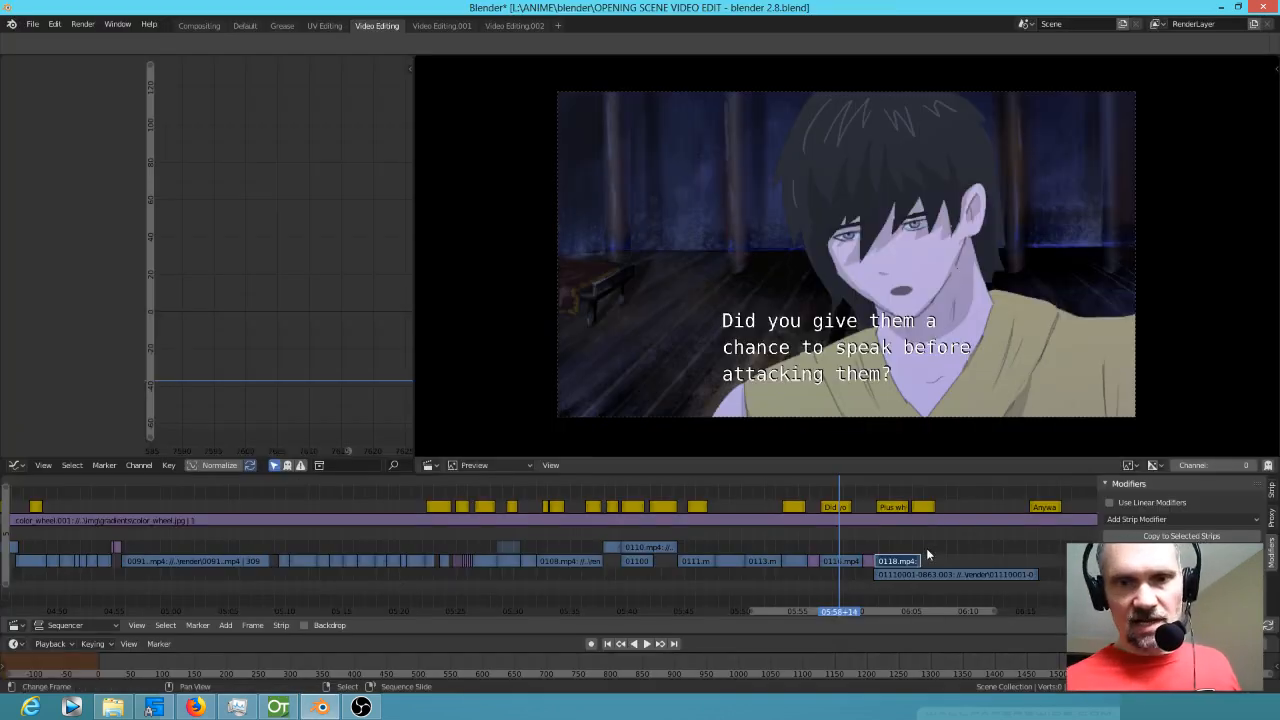
left_click(1042, 540)
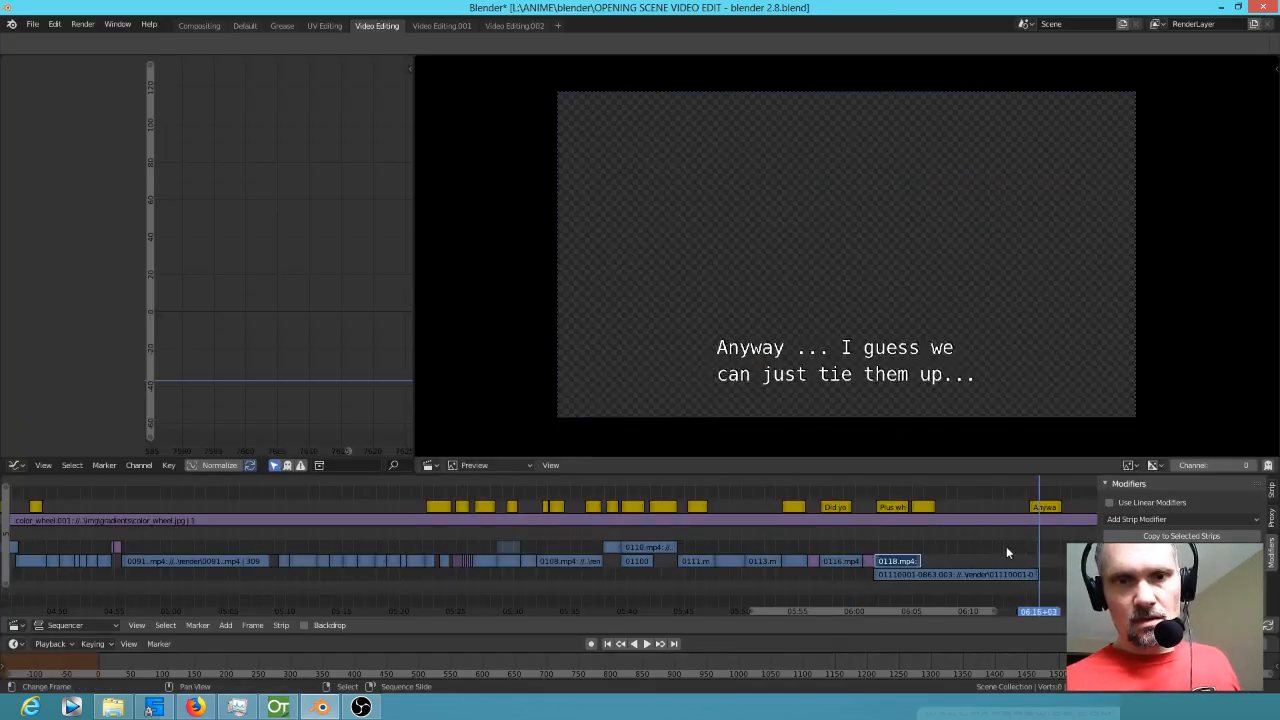
left_click(928, 568)
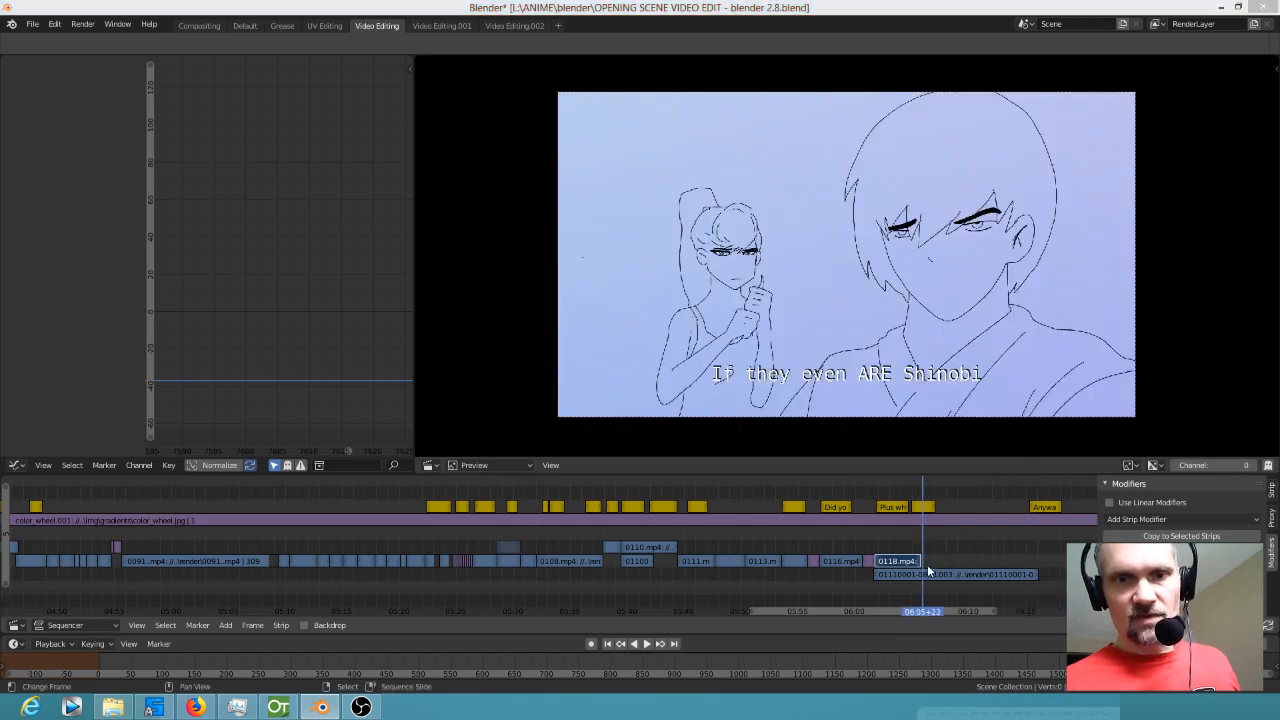
- Switch back to OpenToonz and ink a narrow, slightly open mouth on the large man at frame 1 of Col5
key("alt+Tab")
scroll(310, 231, "up", 10)
scroll(313, 340, "left", 1)
left_click(292, 173)
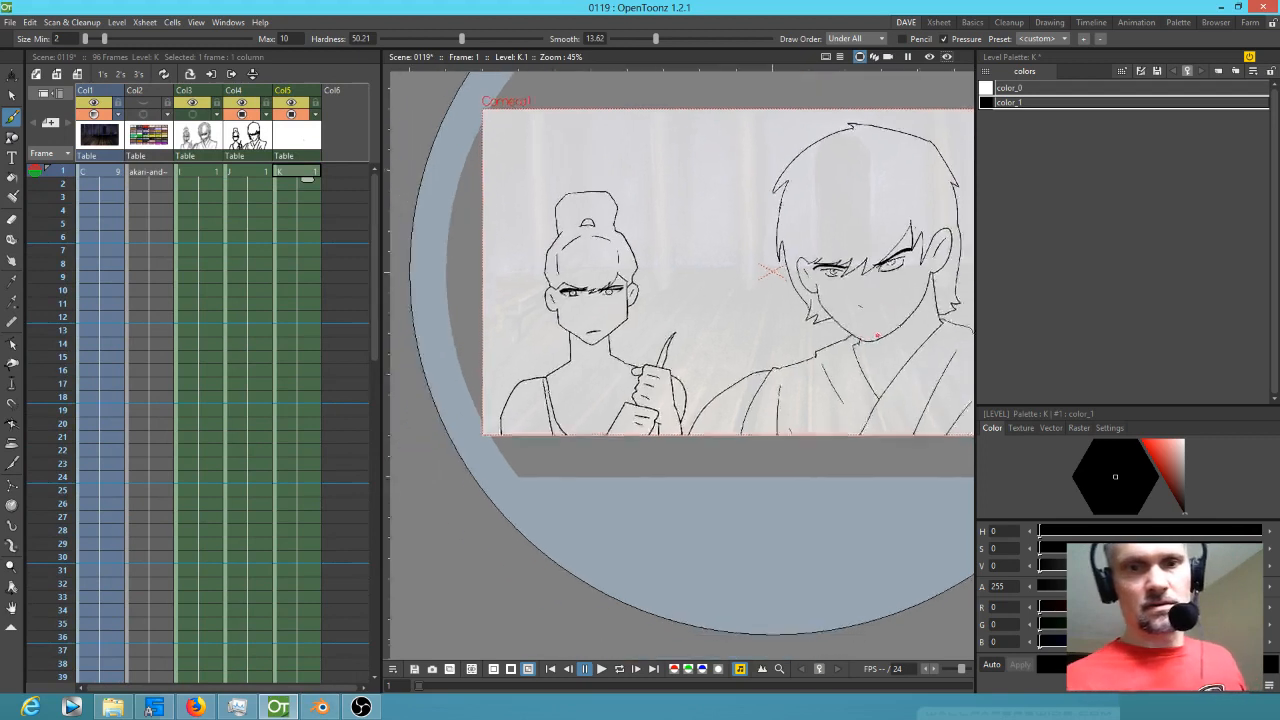
scroll(764, 354, "up", 5)
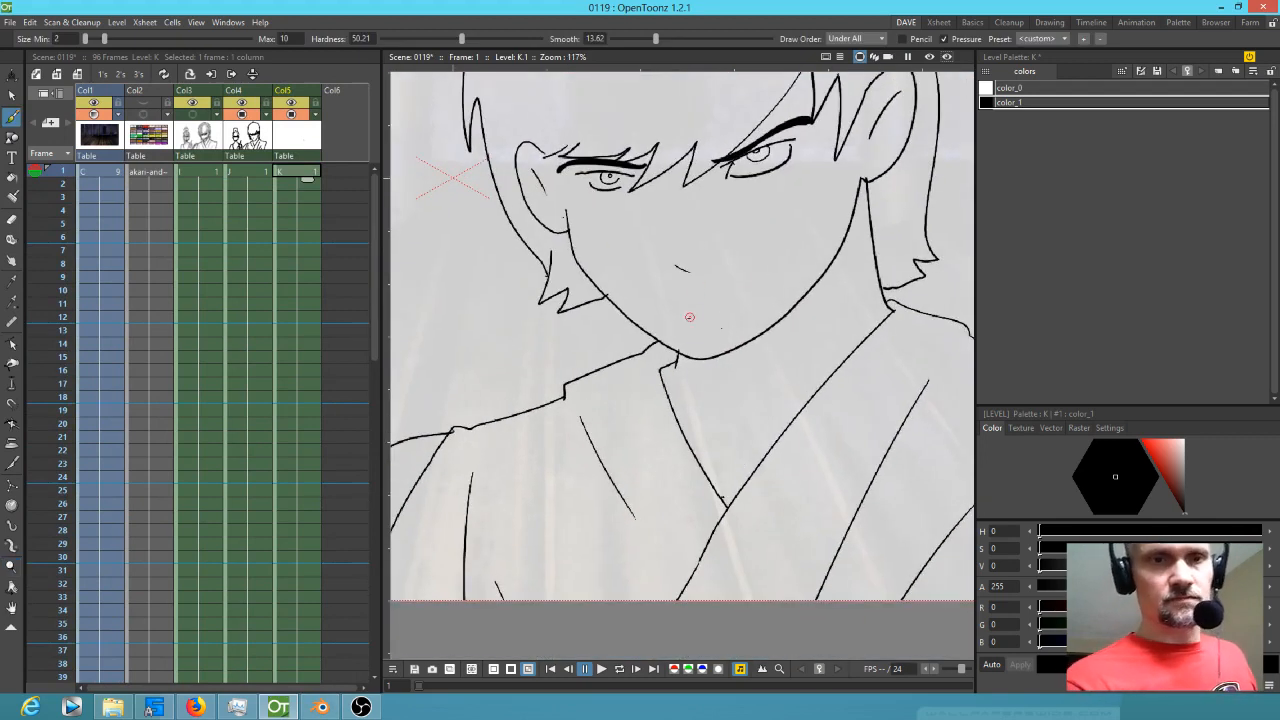
mouse_move(680, 318)
left_mouse_down()
mouse_move(752, 306)
mouse_move(688, 316)
left_mouse_up()
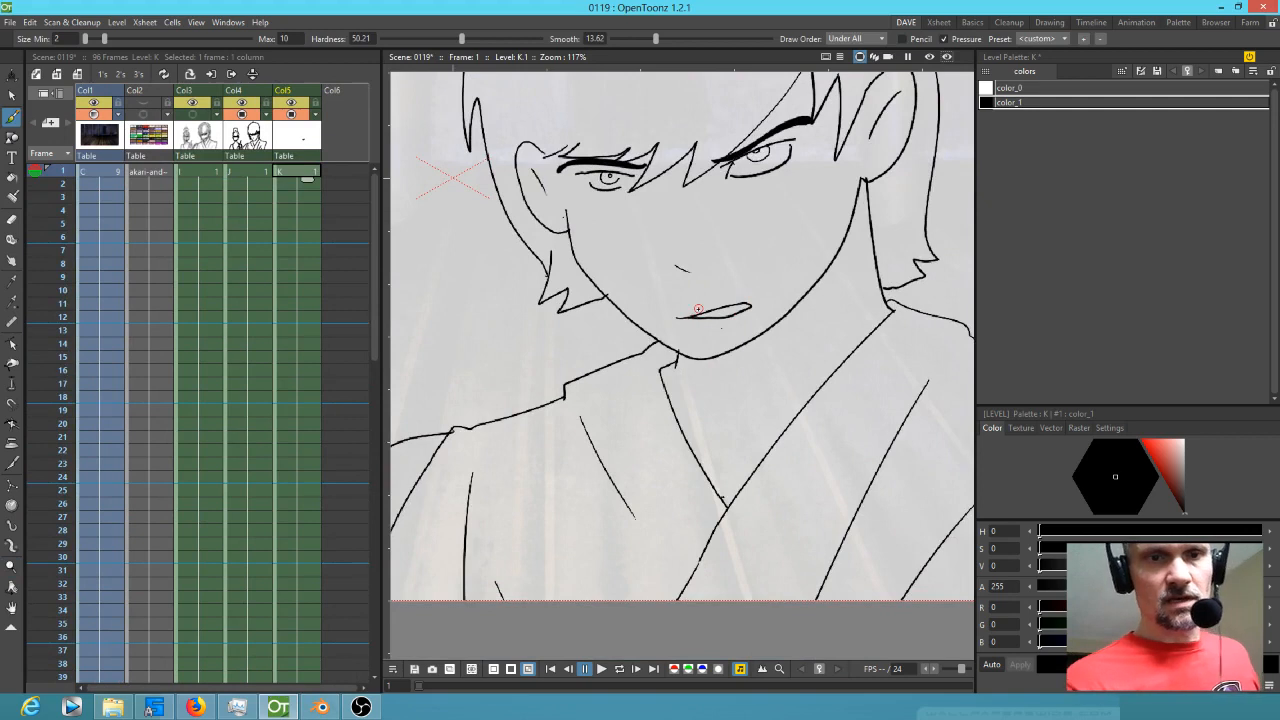
- Ink new mouth drawings in Col5: a shallow curved mouth at frame 4 and a thin slanted one at frame 7
left_click(305, 214)
left_click_drag(666, 316, 750, 302)
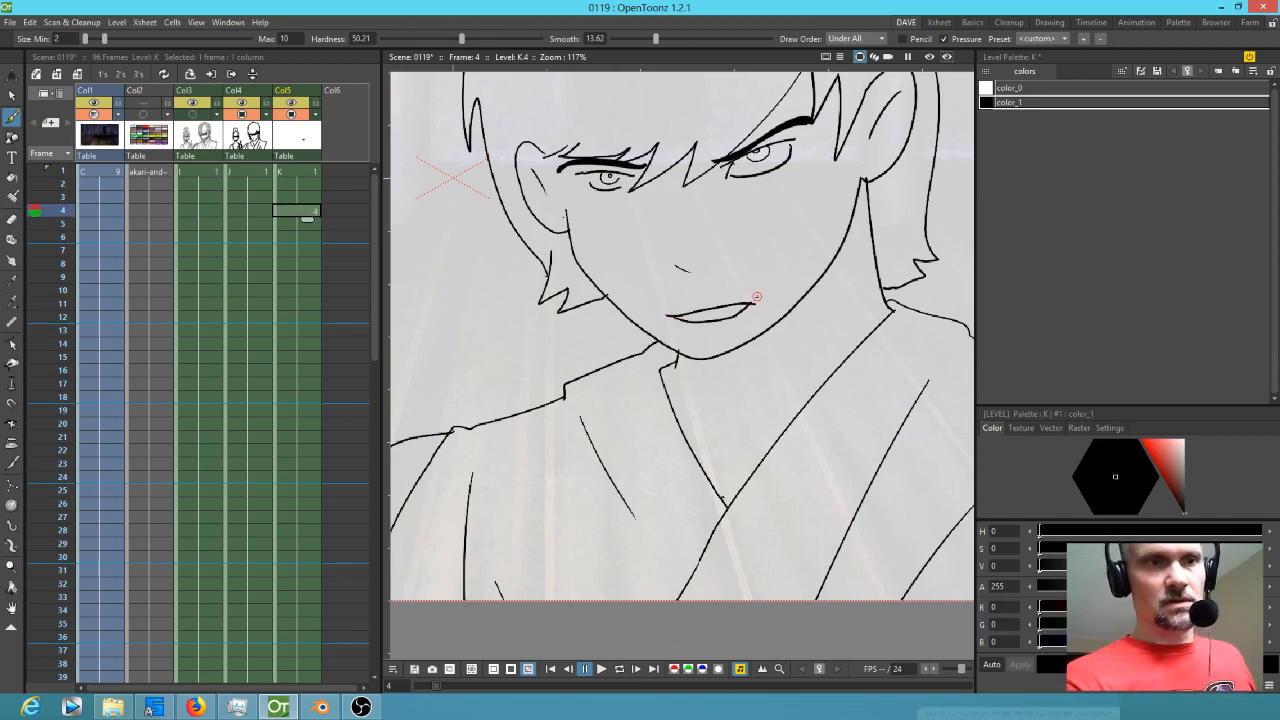
left_click(304, 250)
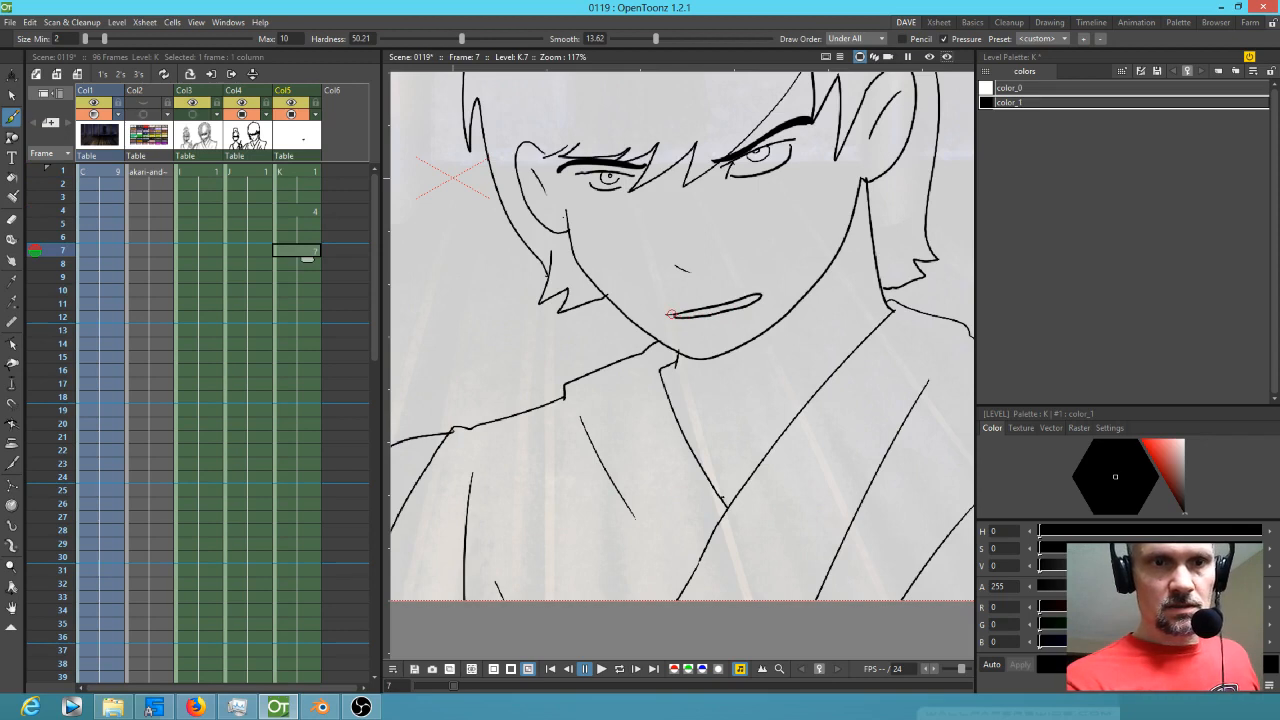
- Ink a wider open mouth with a rounded right-hand corner at frame 10 of Col5
left_click(304, 292)
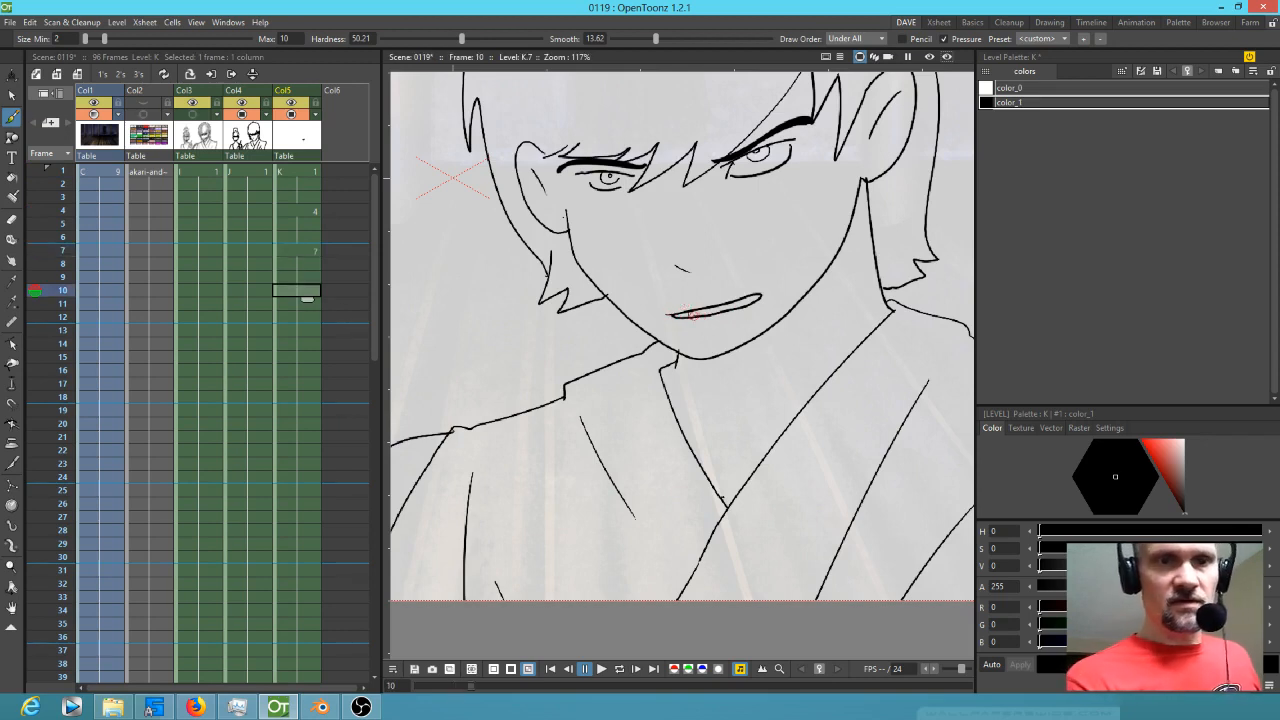
left_click_drag(667, 308, 729, 297)
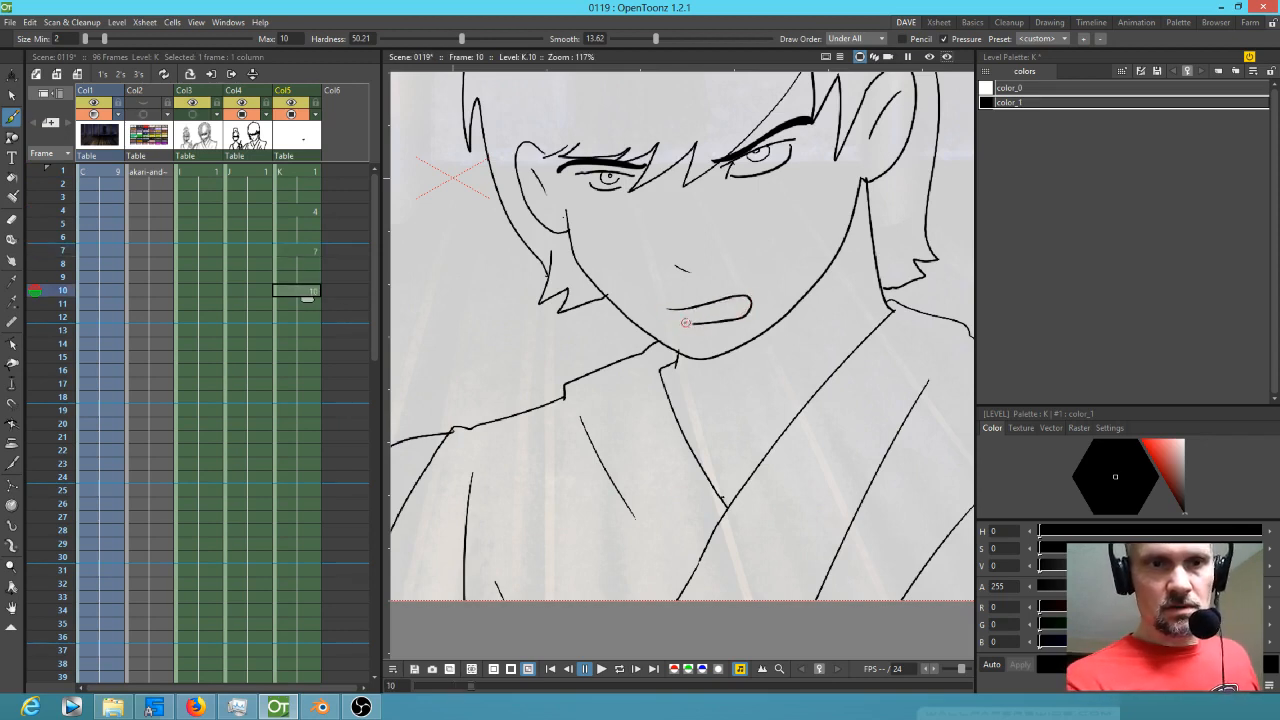
left_click(306, 331)
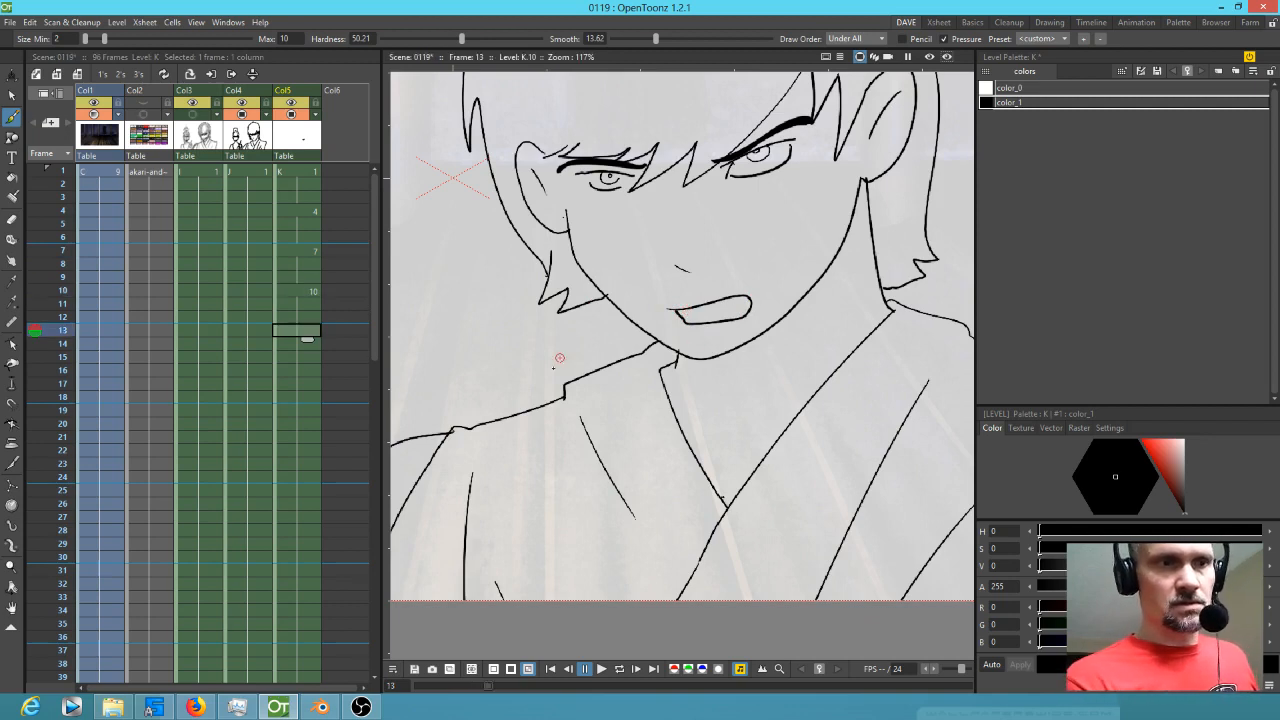
- Ink a small rounded mouth at frame 15 of Col5 and move on to frame 19
left_click(302, 357)
key("alt+d")
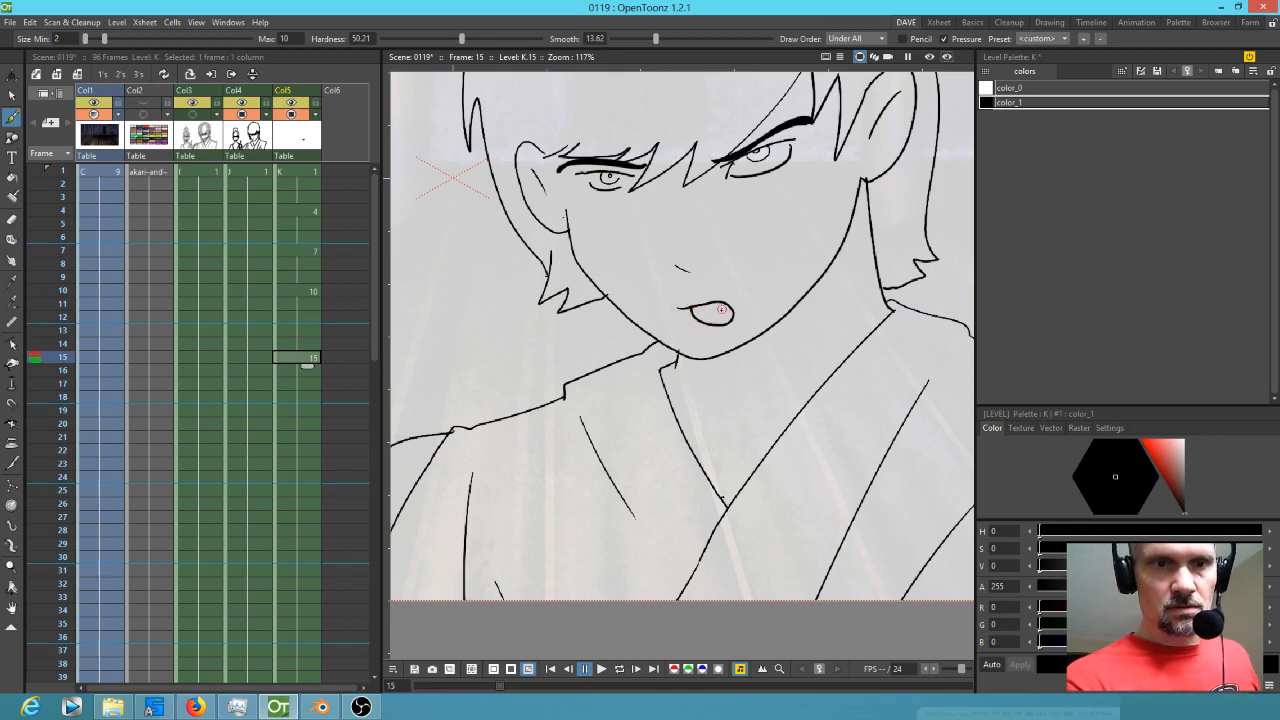
left_click(300, 410)
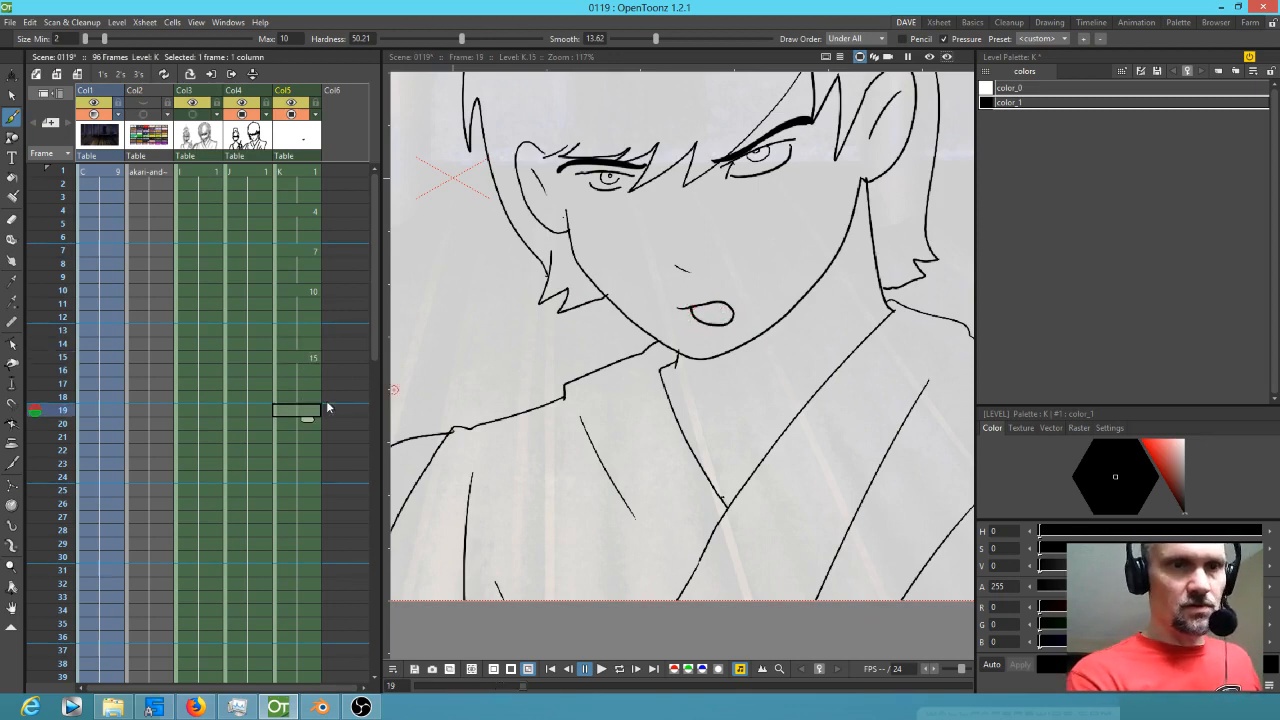
- Ink a closed mouth line at frame 19 and a narrow open mouth at frame 21 of Col5, and play back the animation
left_click(677, 316)
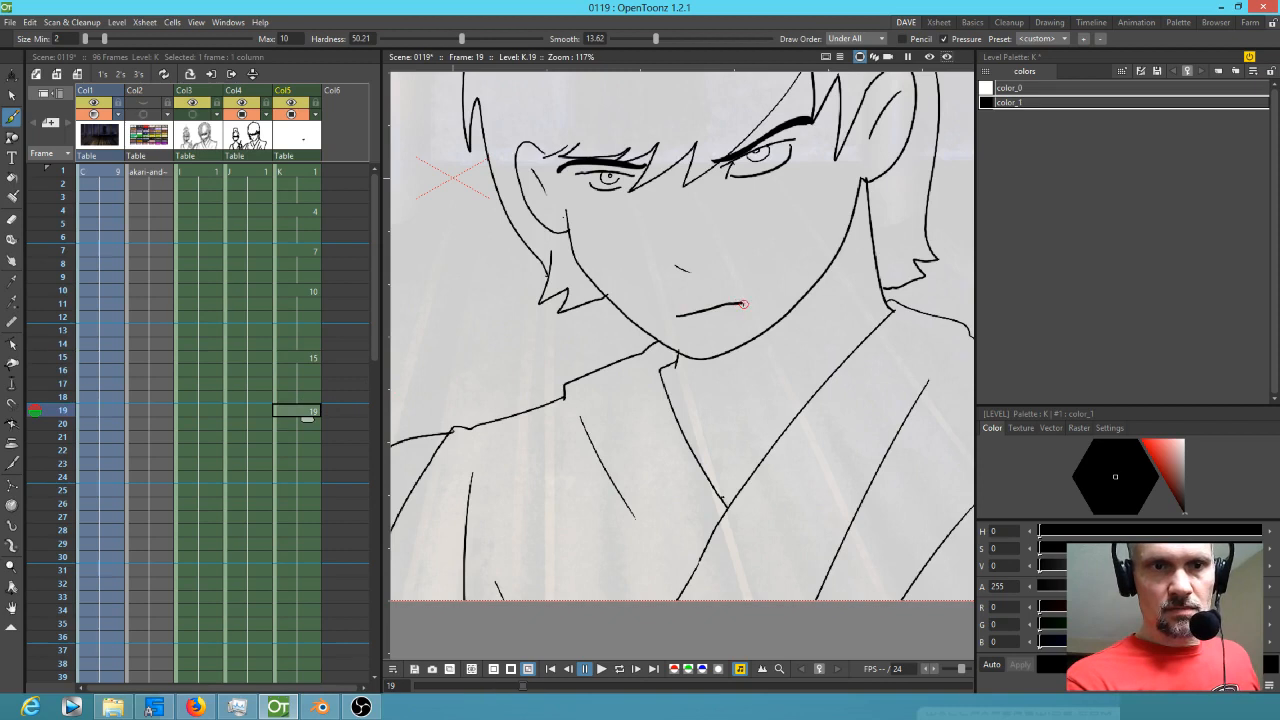
left_click(300, 437)
left_click_drag(677, 316, 700, 309)
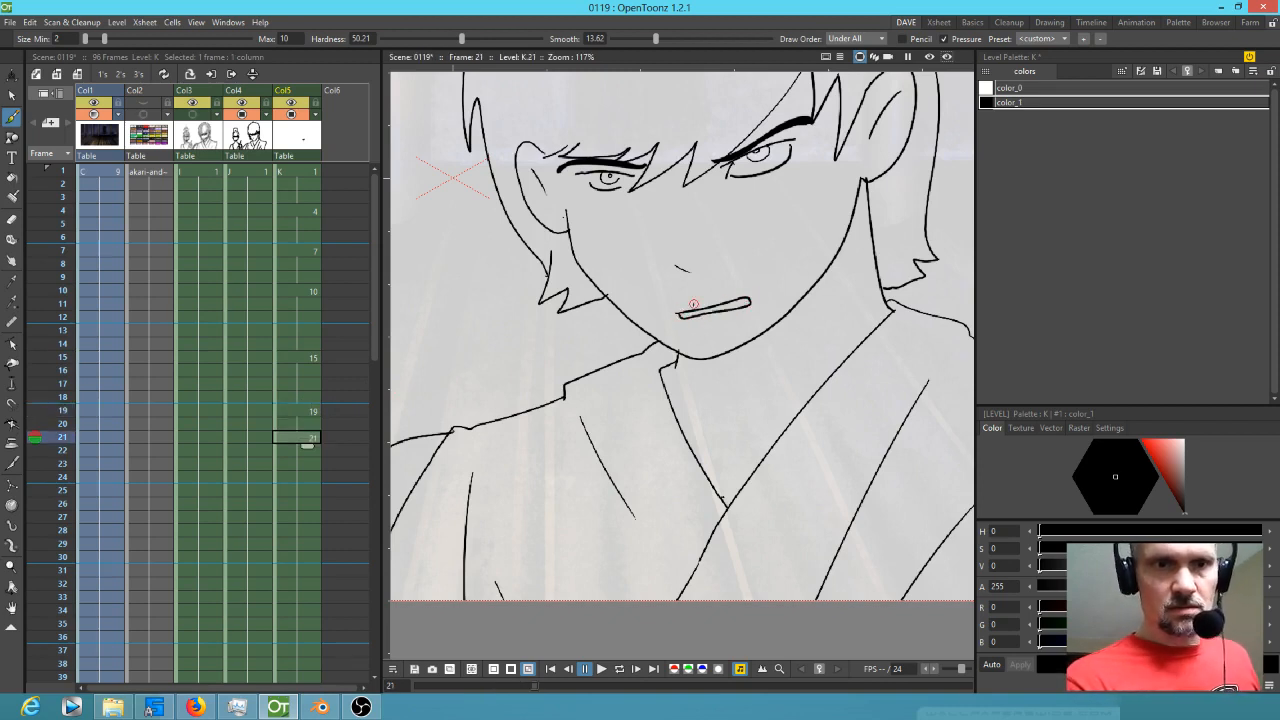
key("alt+comma")
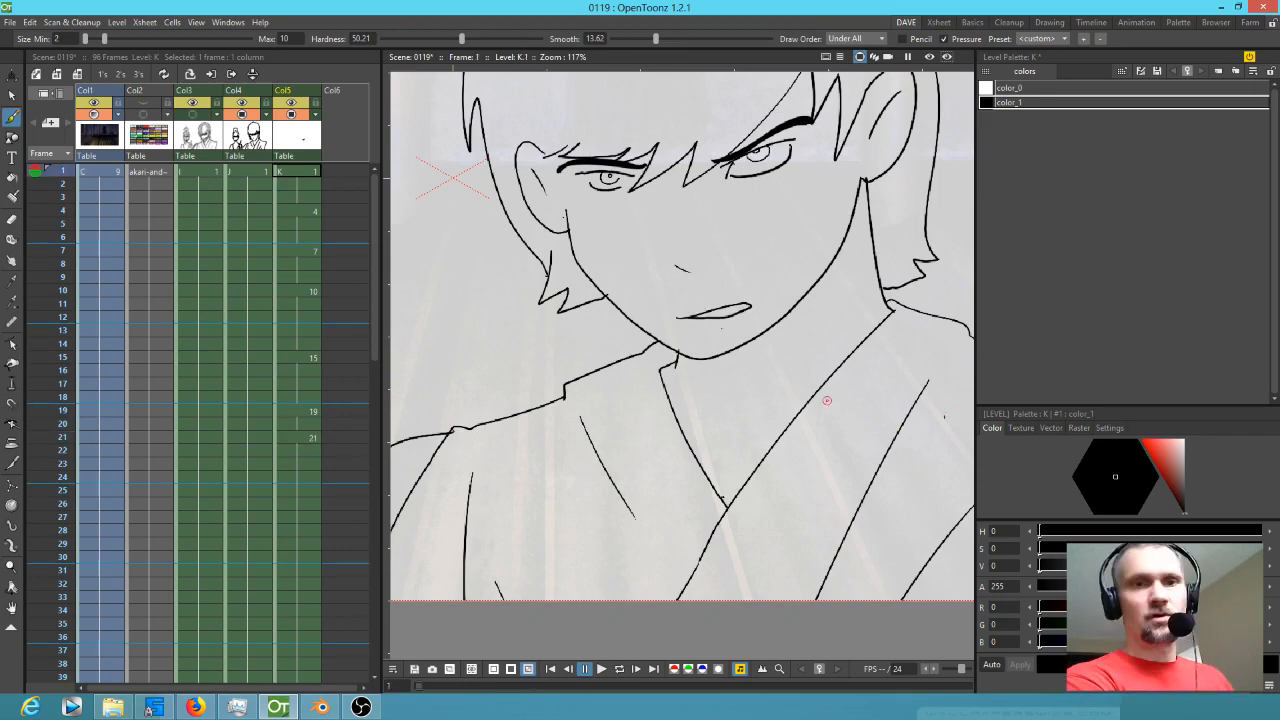
scroll(928, 376, "down", 6)
key("p")
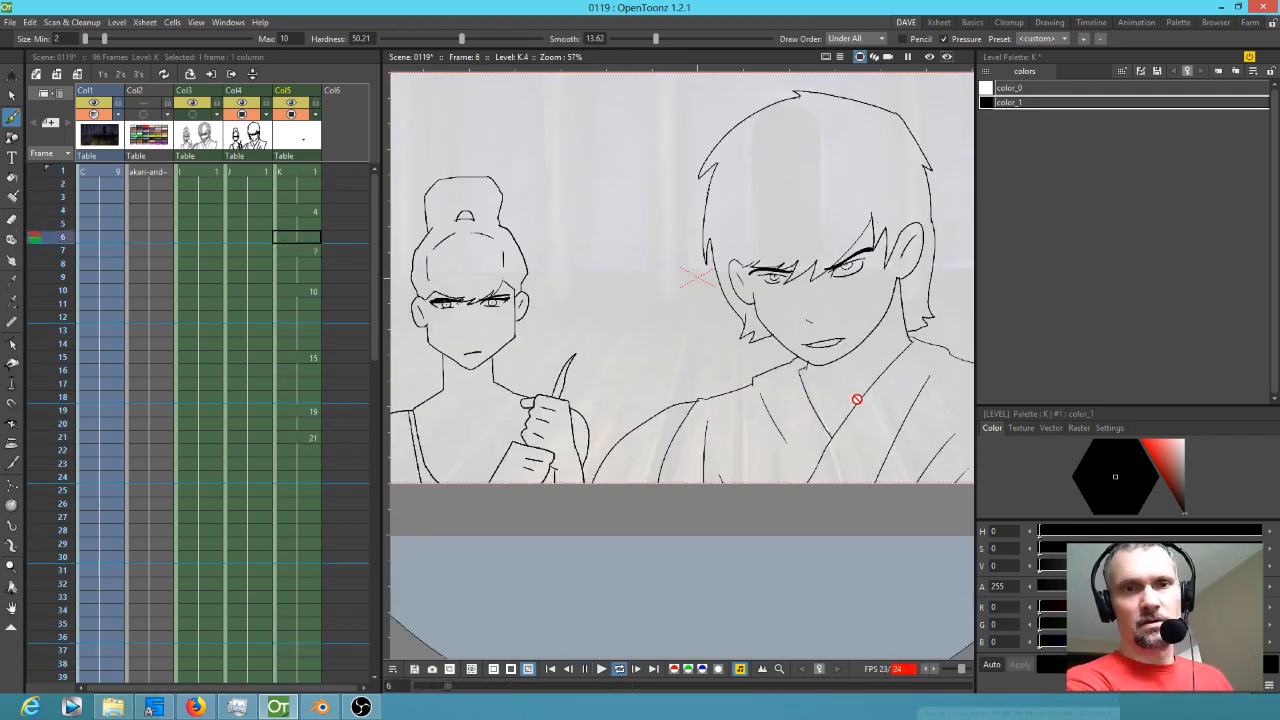
key("p")
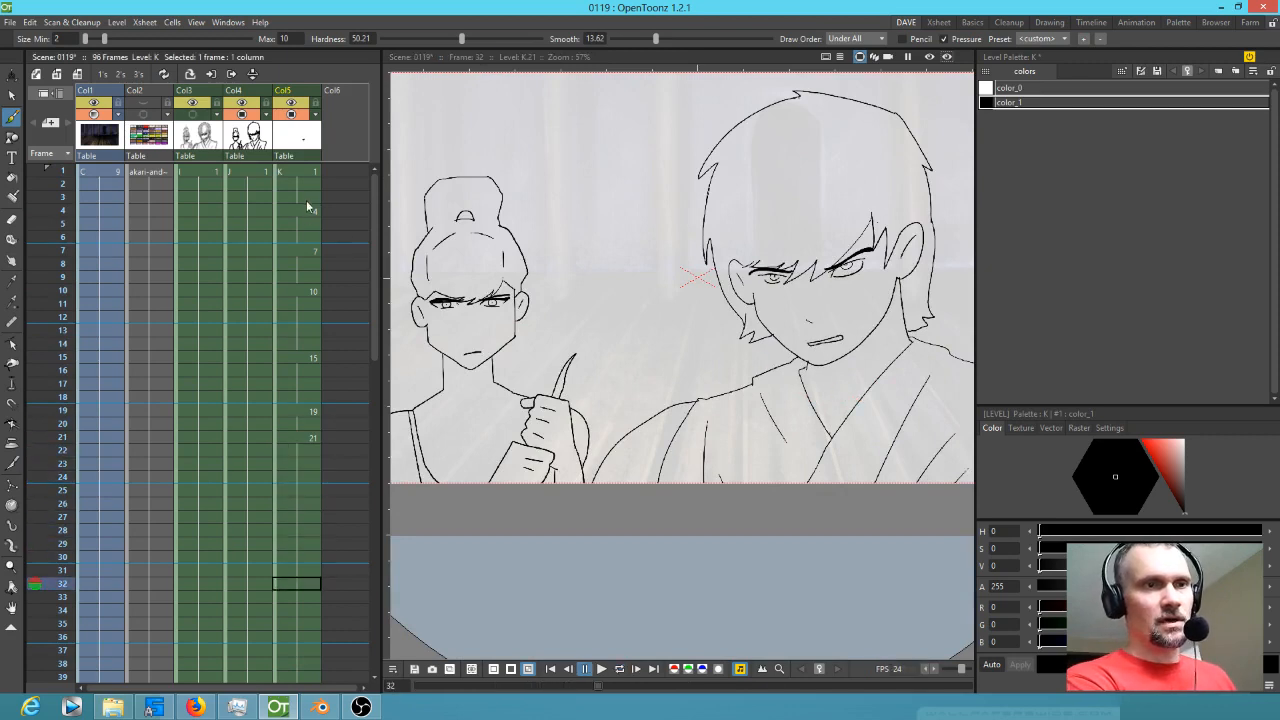
- Extend the holds of mouth drawings 1 and 4 in Col5 by two frames each
left_click(305, 198)
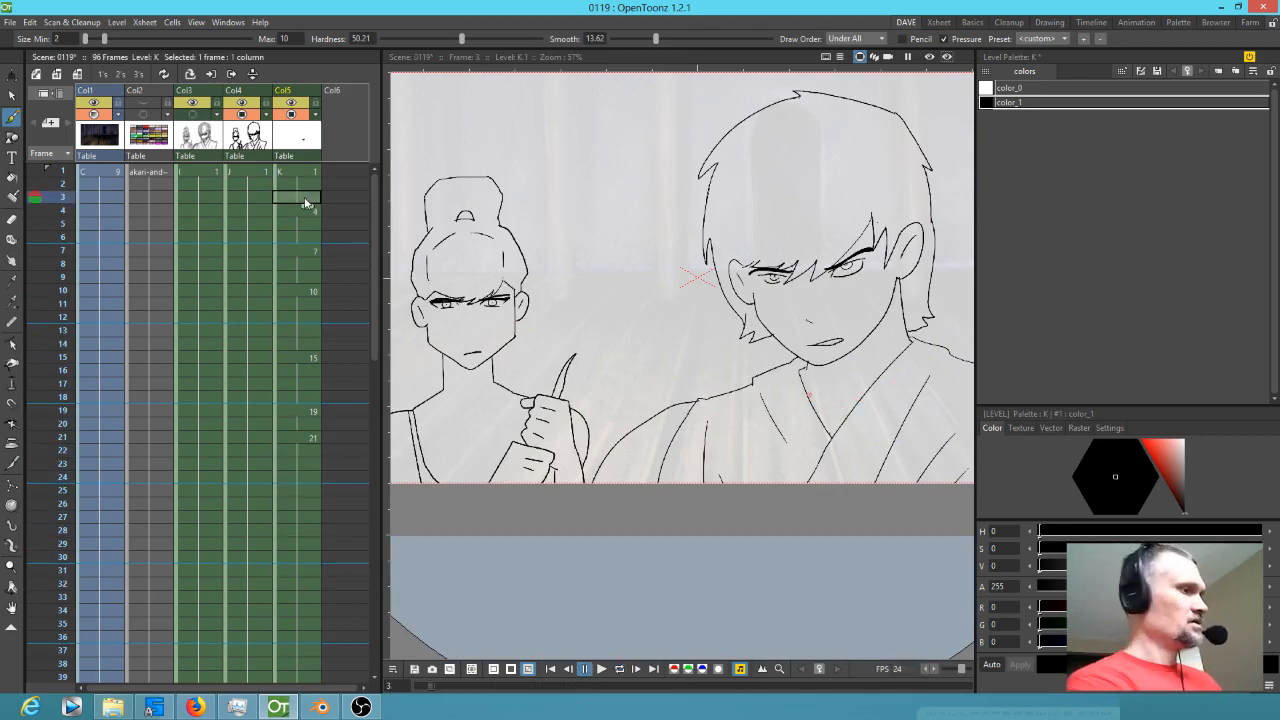
key("Insert")
key("Insert")
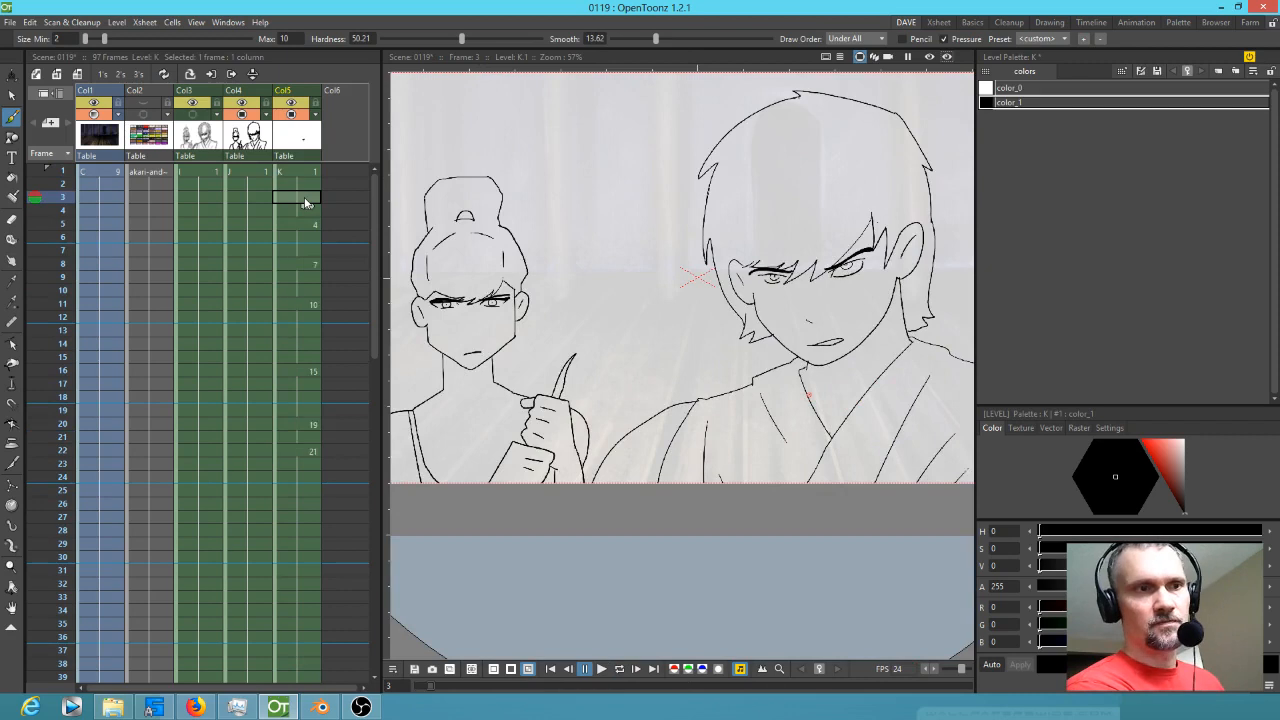
key("Down")
key("Down")
key("Down")
key("Down")
key("Down")
key("Insert")
key("Insert")
- Extend the hold of mouth drawing 7 in Col5 by two frames
key("Down")
key("Down")
key("Down")
key("Down")
key("Down")
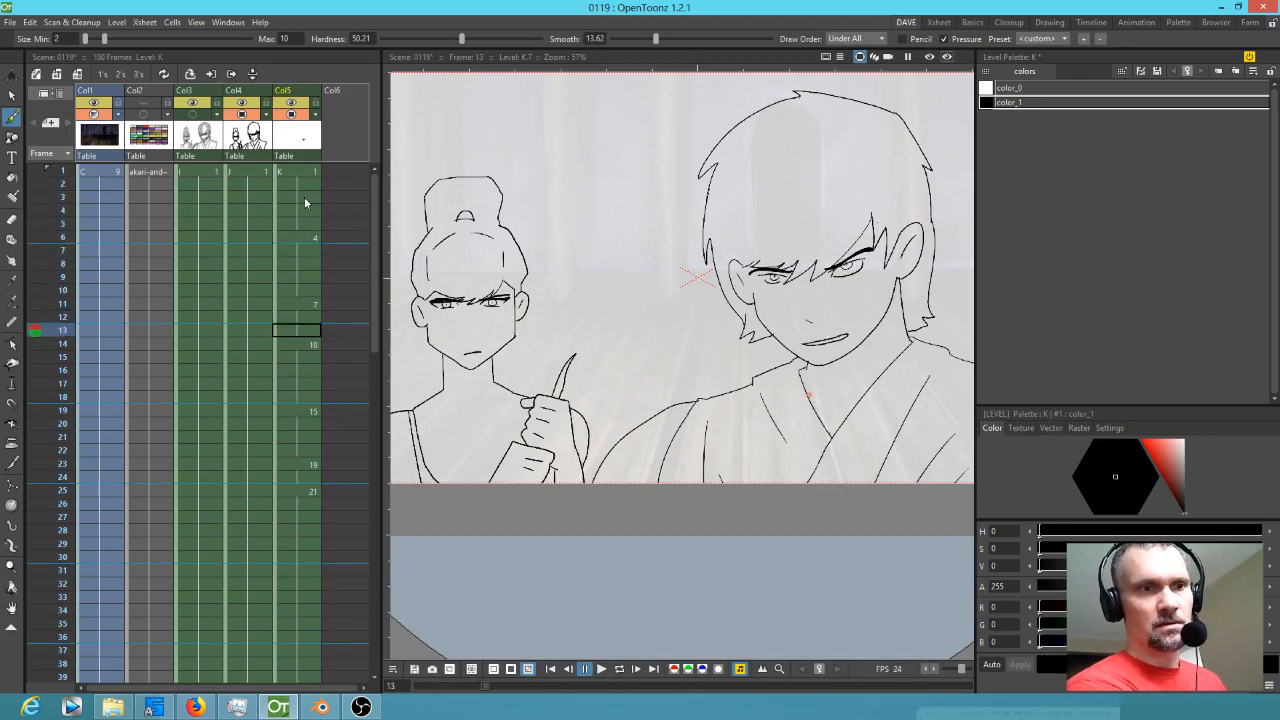
key("Insert")
key("Insert")
- Extend the hold of mouth drawing 10 by two frames and drawing 15 by one frame in Col5, checking the timing in playback
key("Down")
key("Down")
key("l")
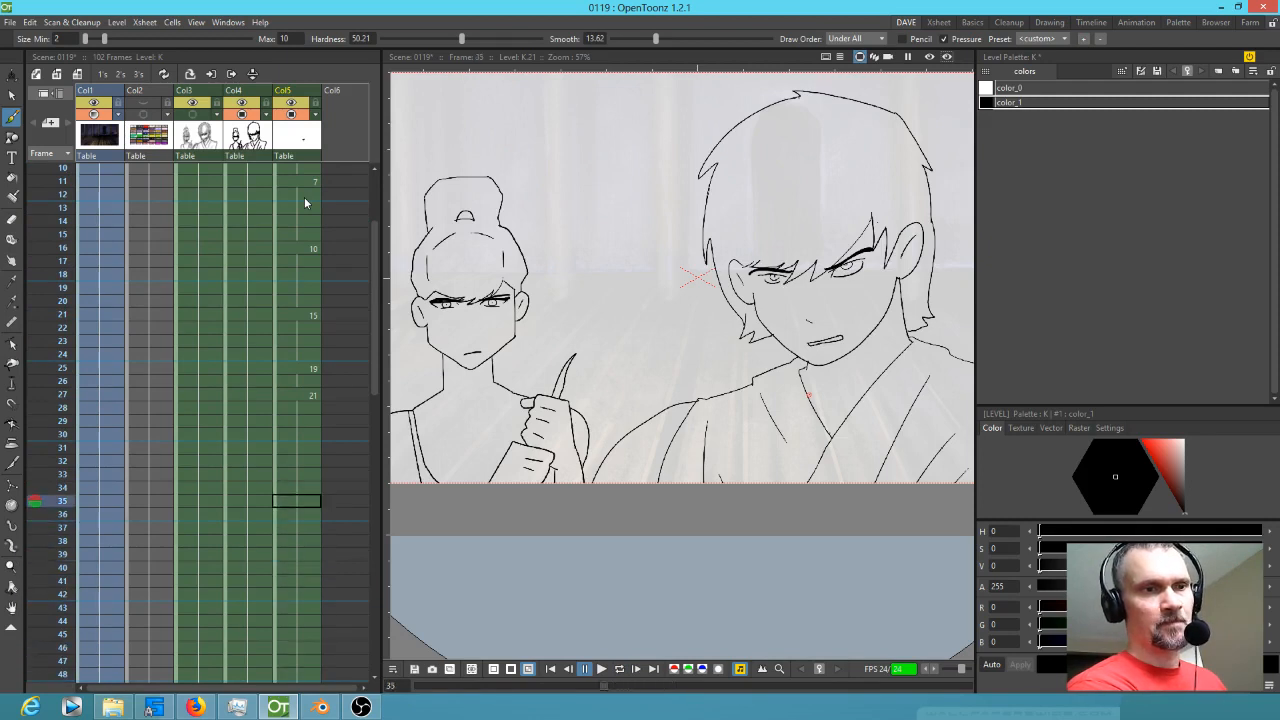
key("apostrophe")
key("apostrophe")
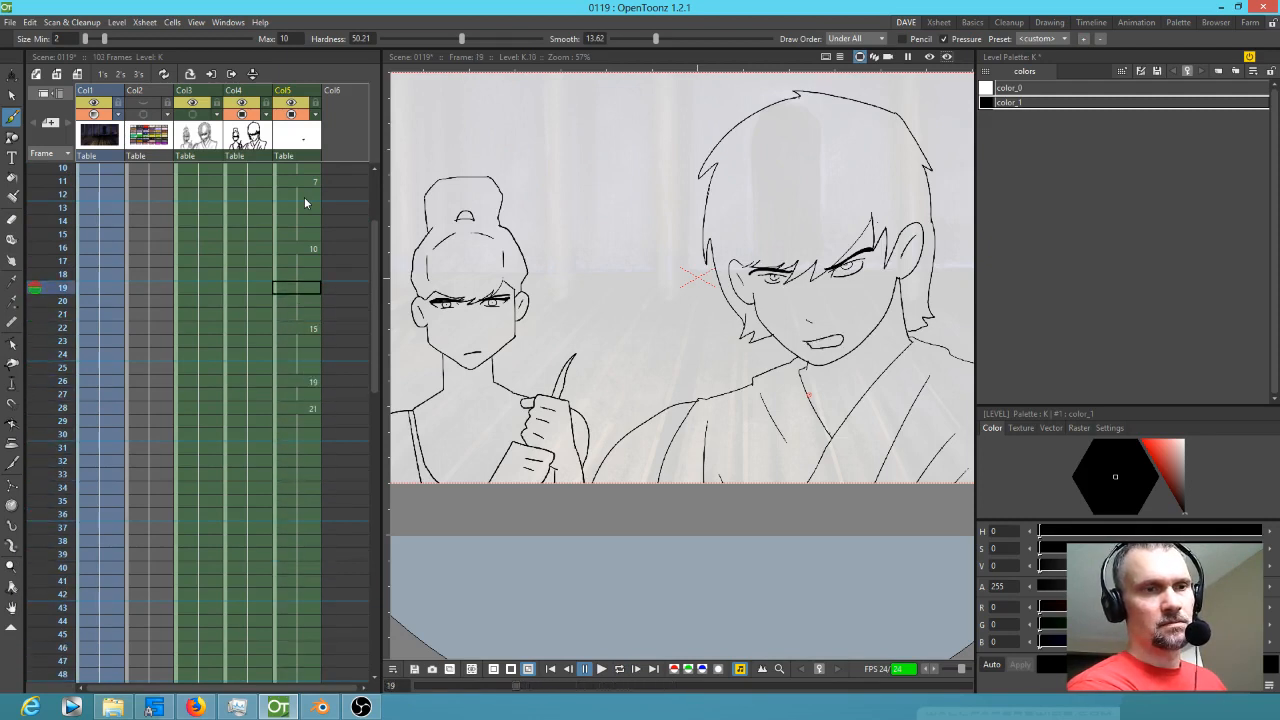
key("Down")
key("Down")
key("Down")
key("Down")
key("Down")
key("Down")
key("apostrophe")
key("p")
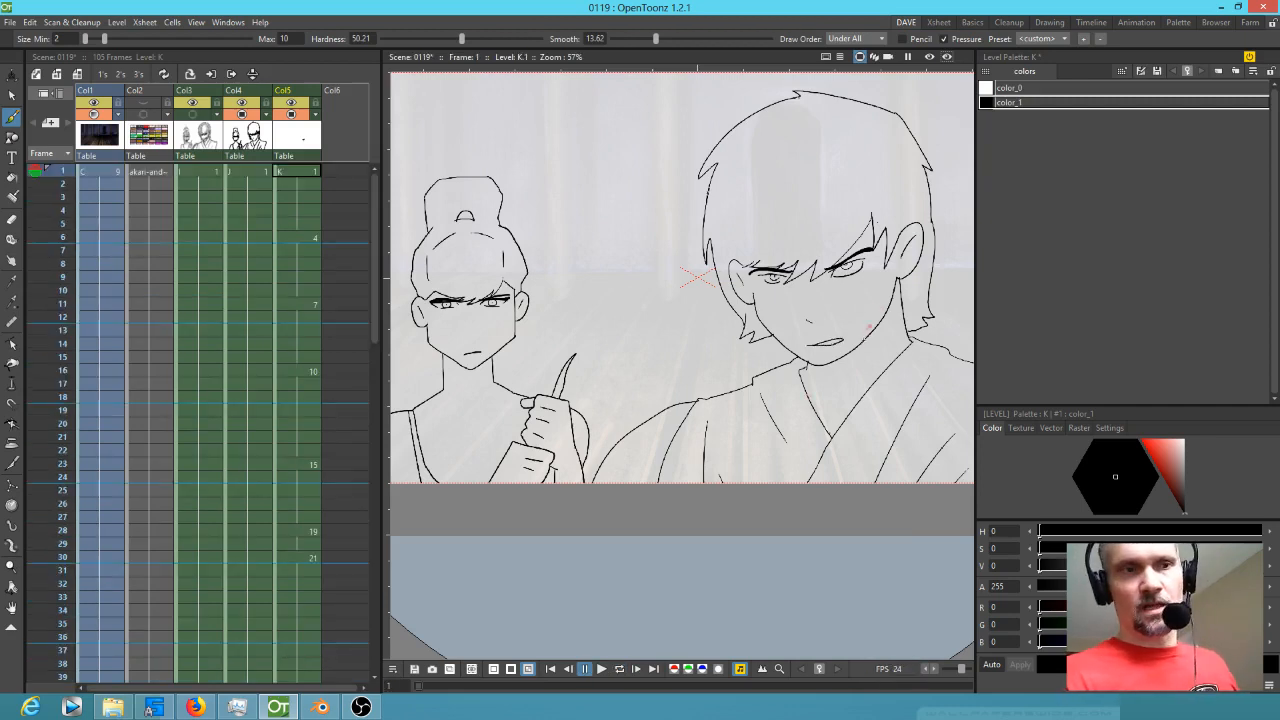
- Erase the mouth at frame 1 of Col5 and redraw it as a narrow slanted opening with a squared right-hand end
scroll(870, 380, "up", 1)
scroll(846, 263, "up", 3)
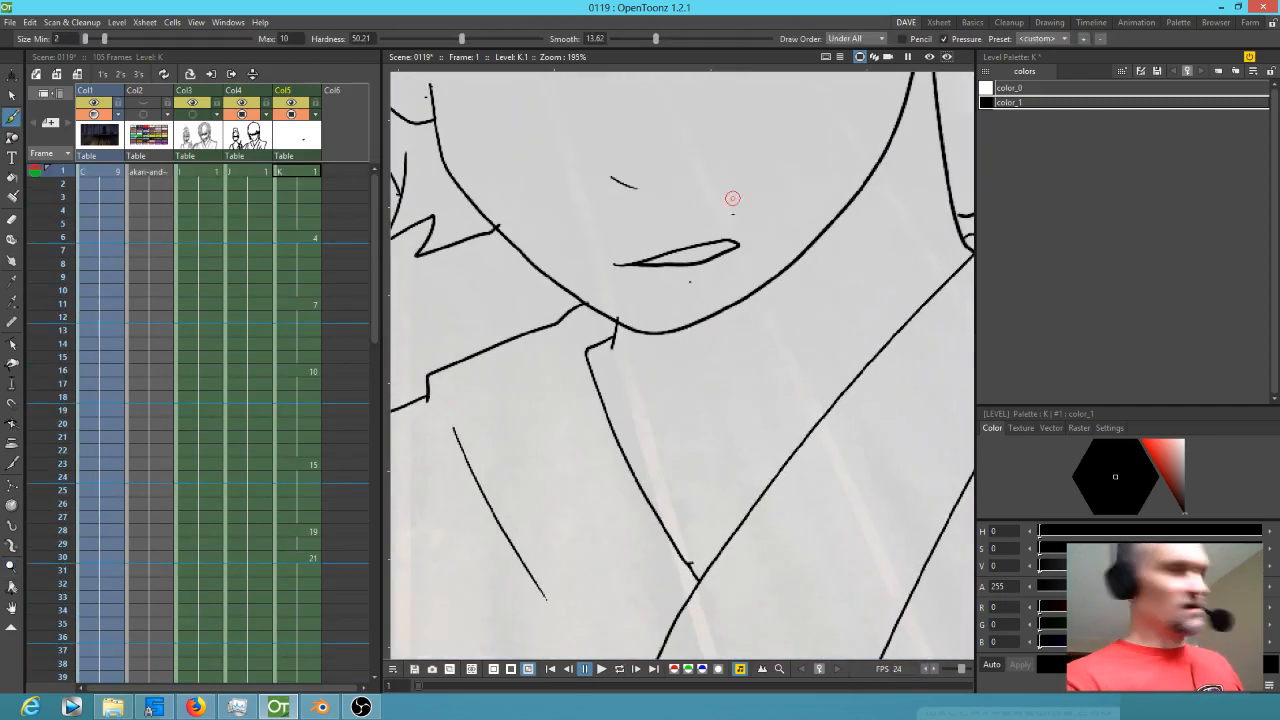
key("ctrl+z")
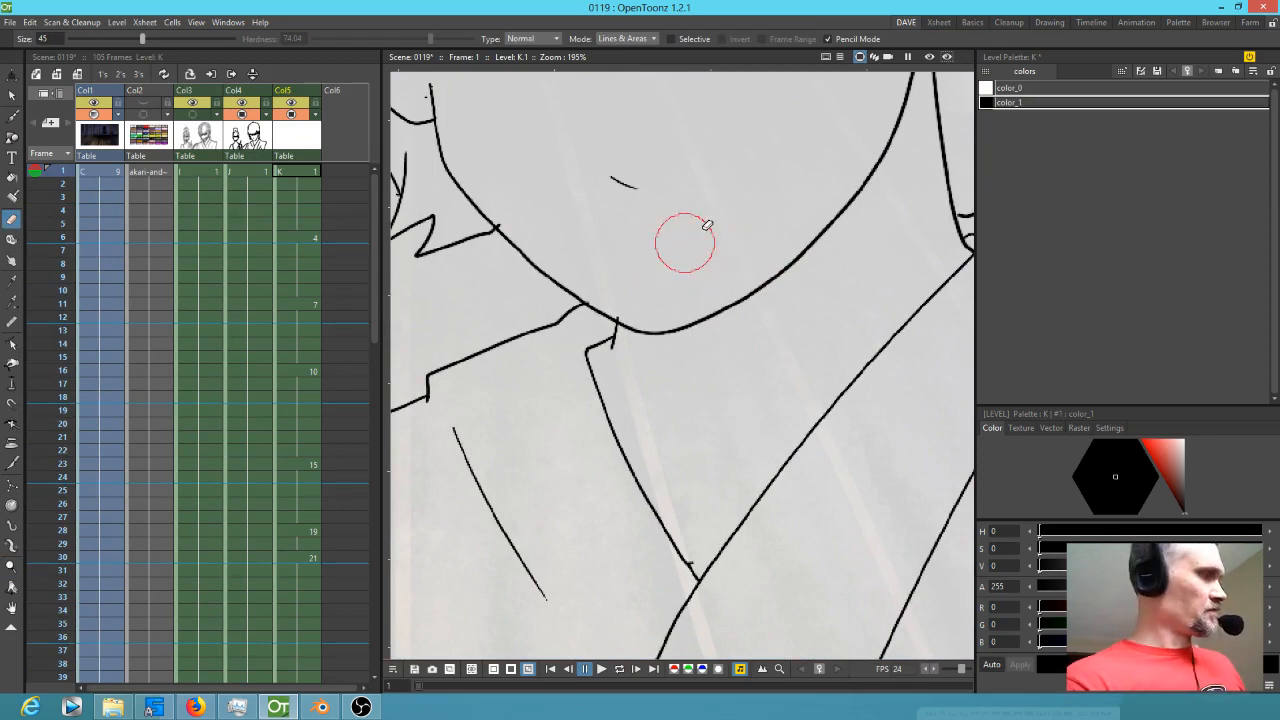
mouse_move(610, 255)
left_mouse_down()
mouse_move(738, 229)
mouse_move(632, 265)
left_mouse_up()
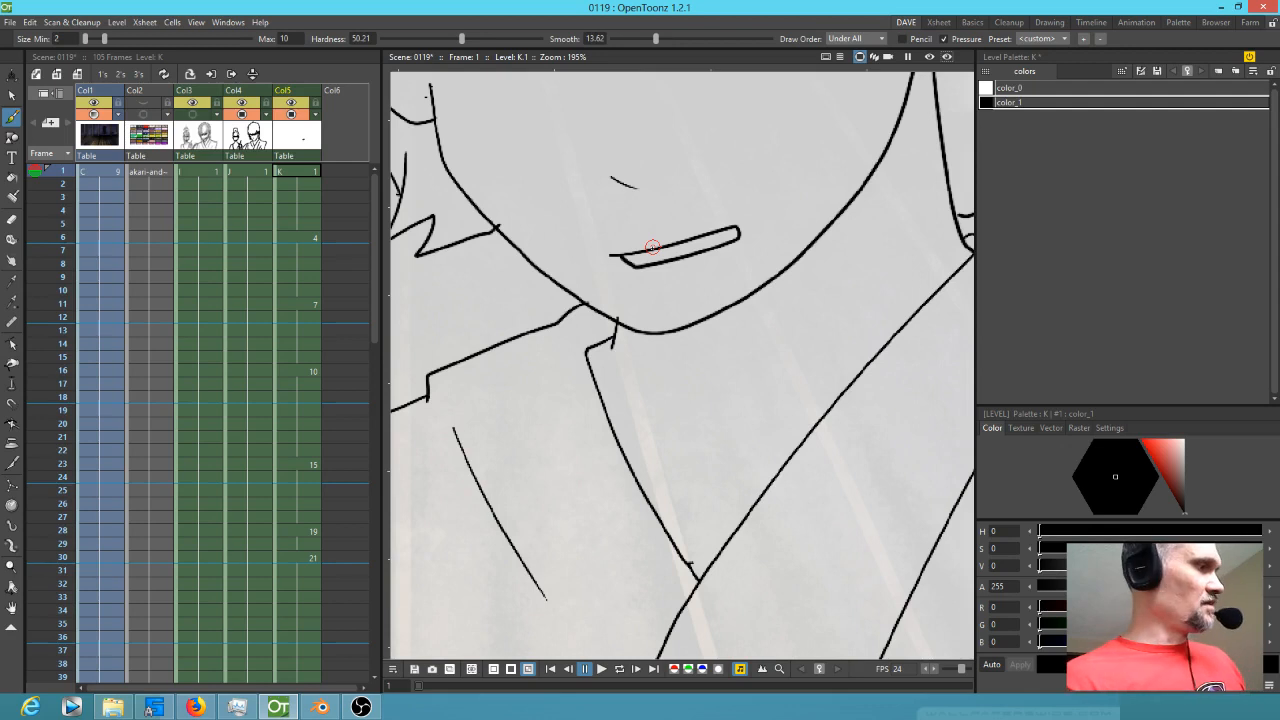
- Erase the closed mouth at frame 28 of Col5, redraw it as one gently curved line, and play back the animation
key("period")
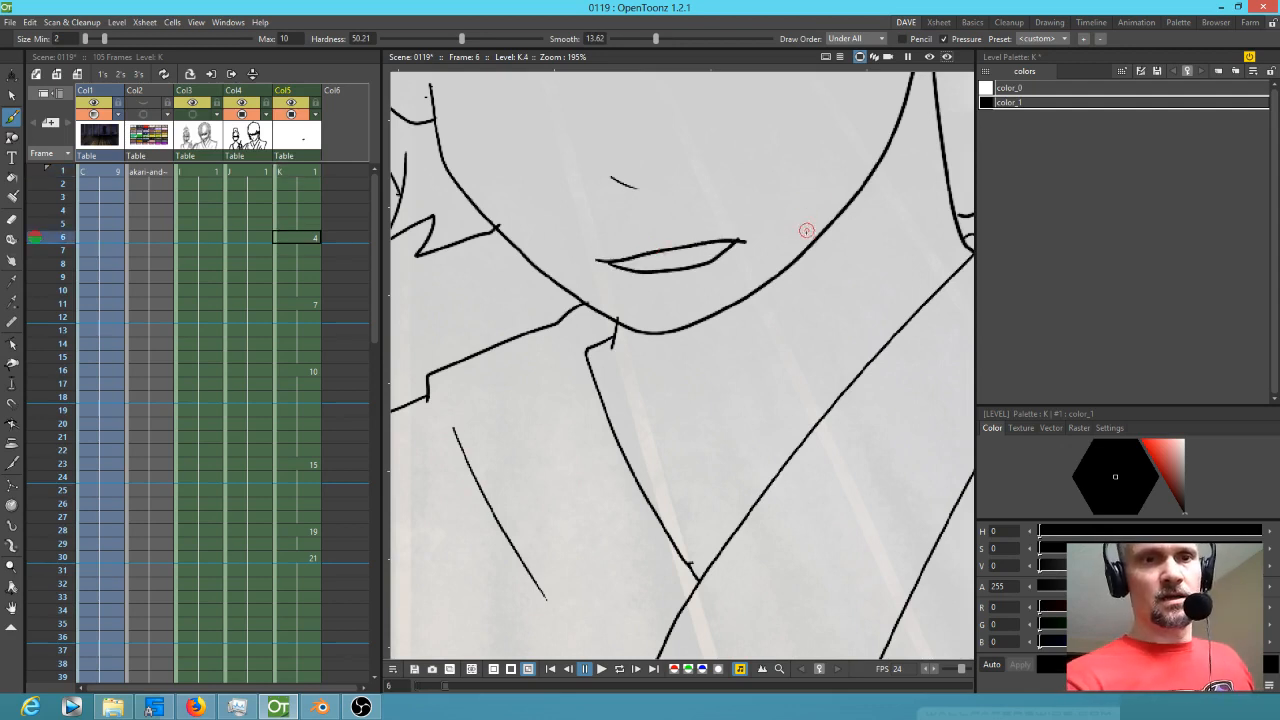
key("period")
key("period")
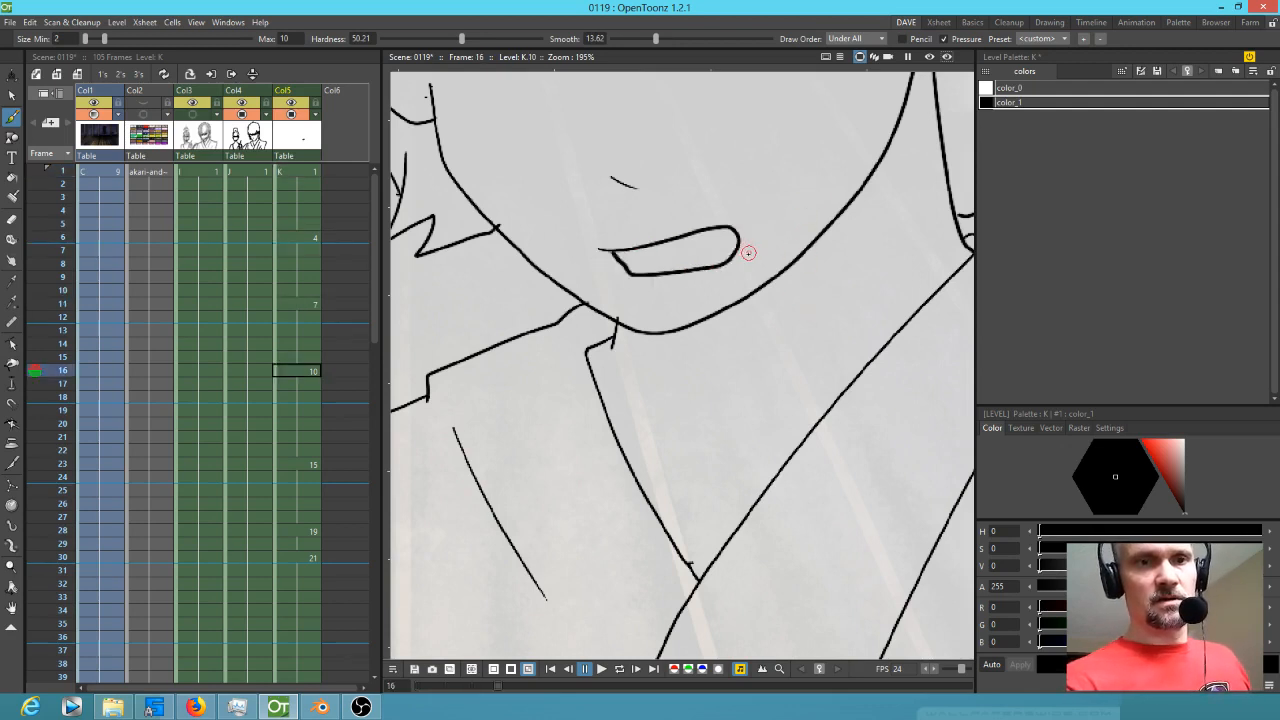
key("period")
key("period")
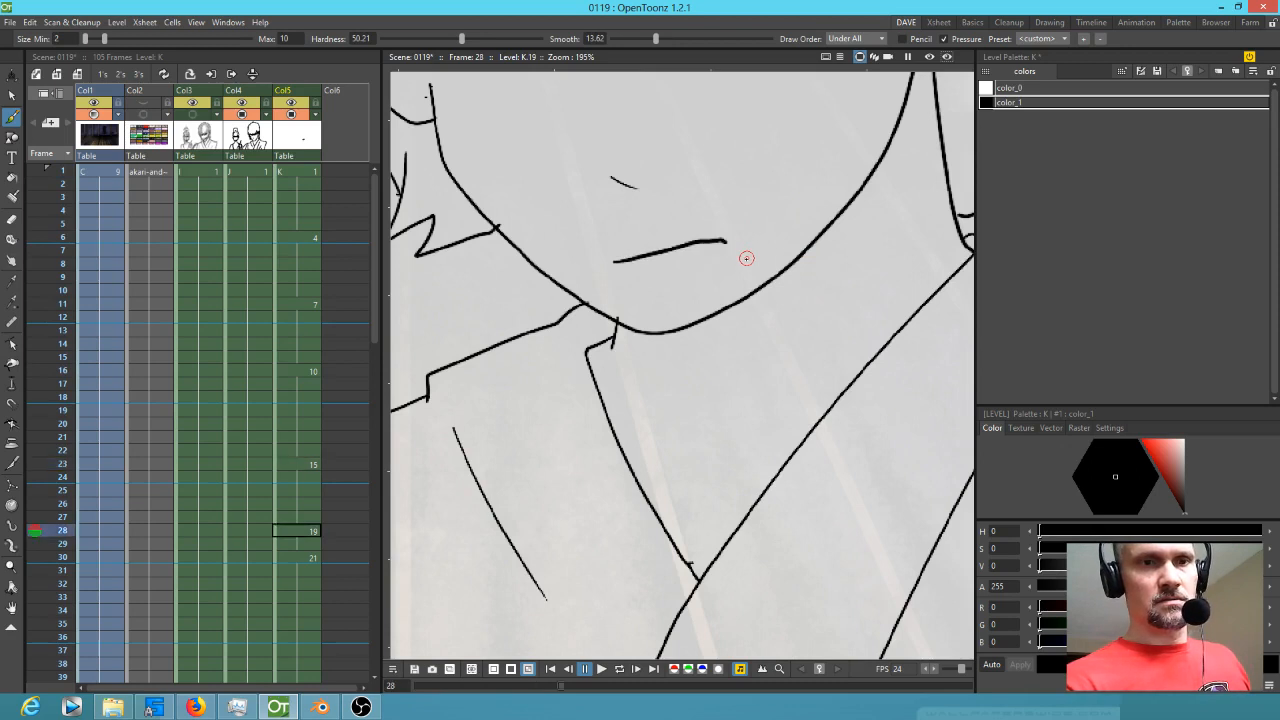
key("period")
key("comma")
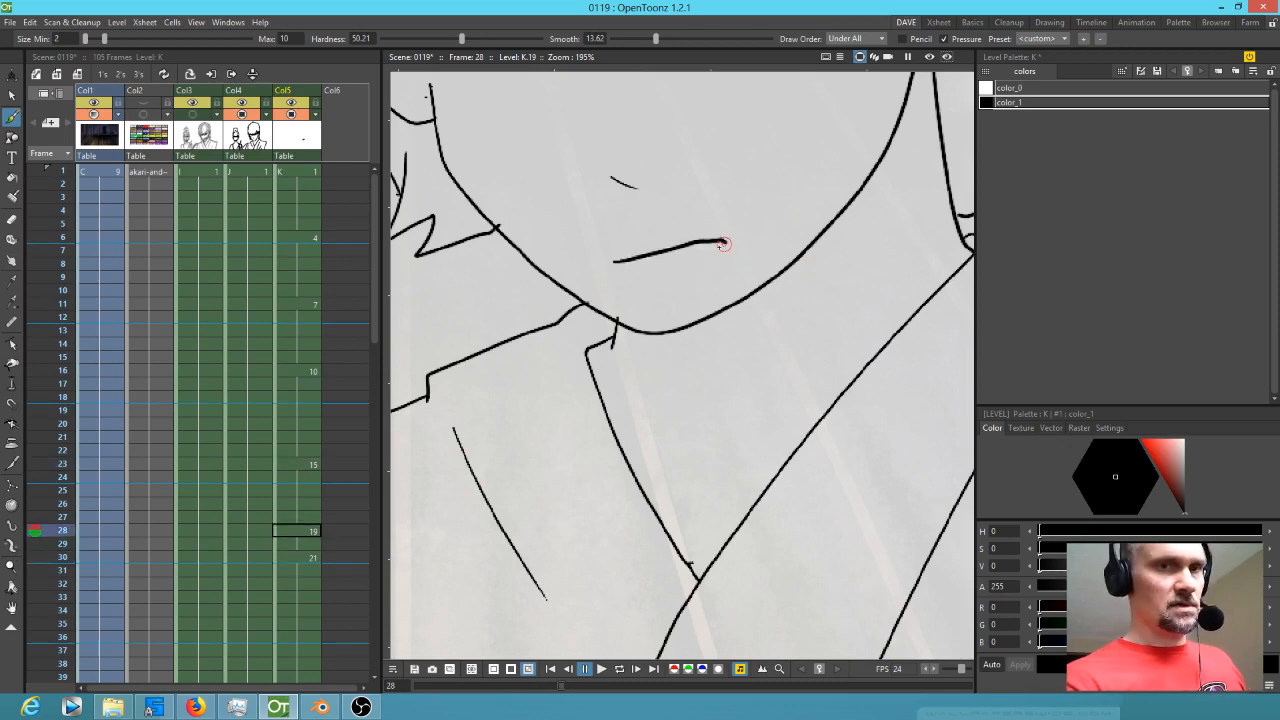
key("a")
left_click(728, 244)
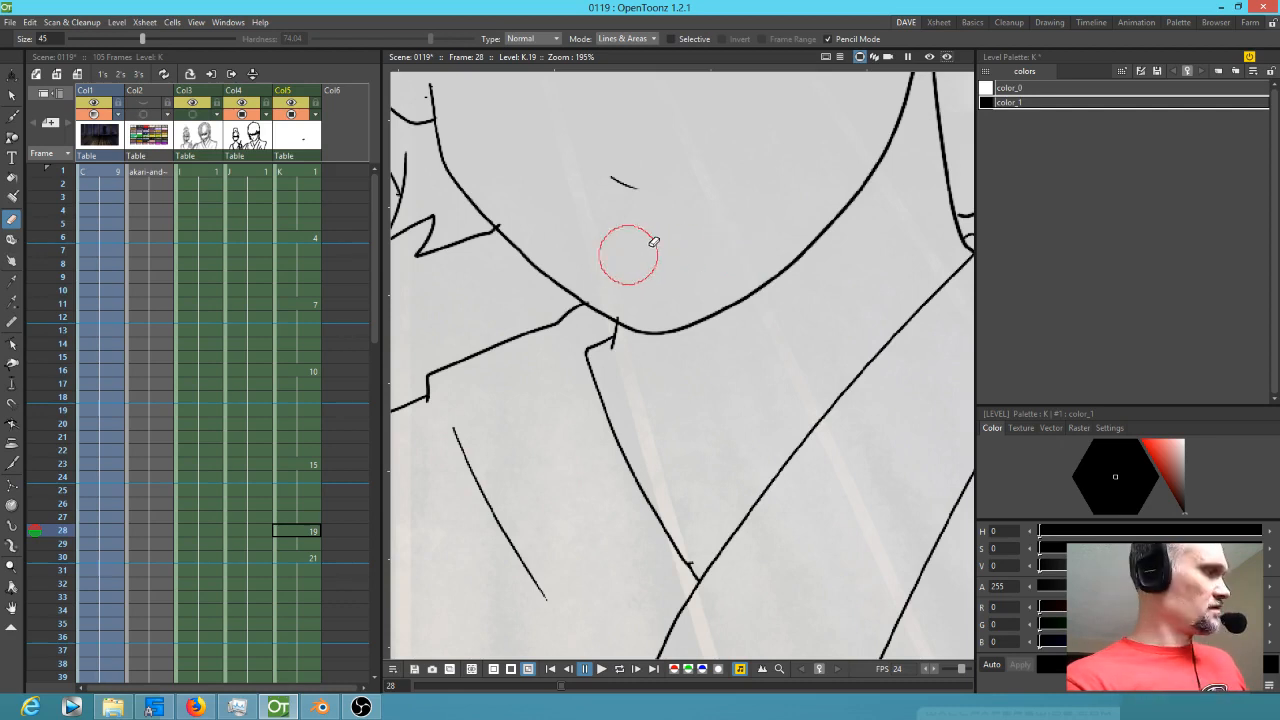
key("b")
left_click_drag(607, 263, 716, 240)
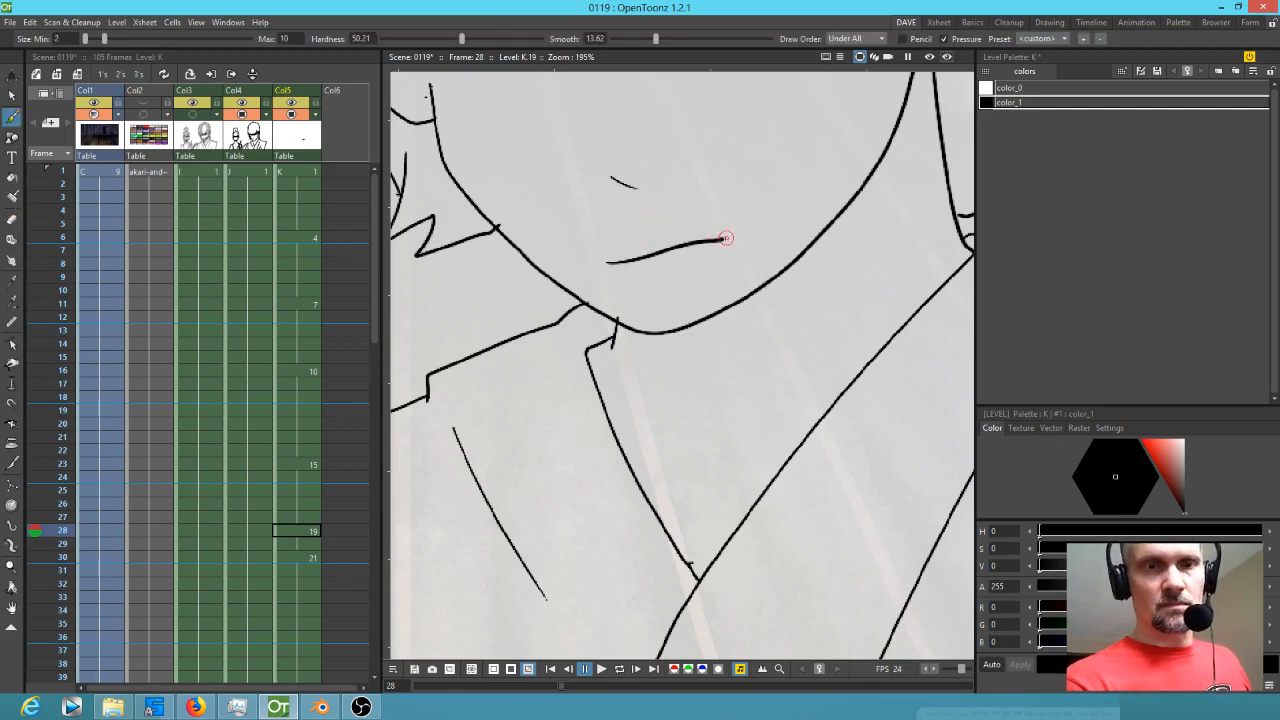
scroll(772, 226, "down", 4)
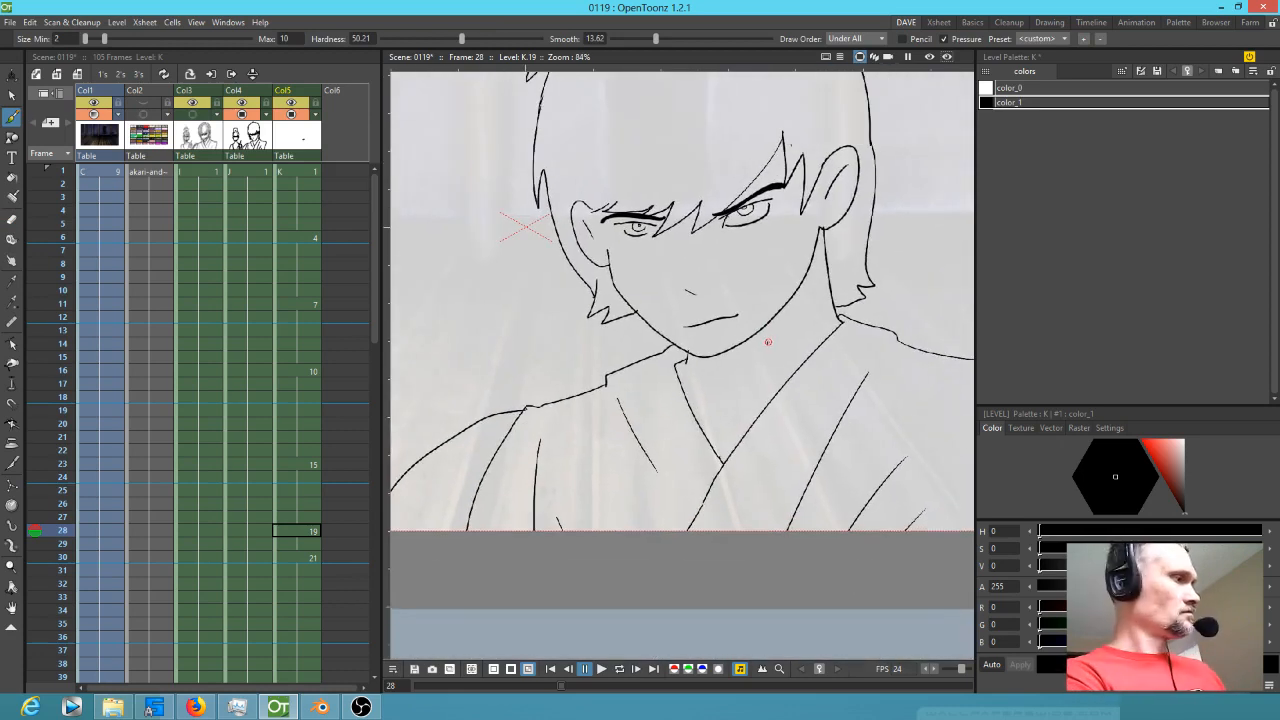
key("p")
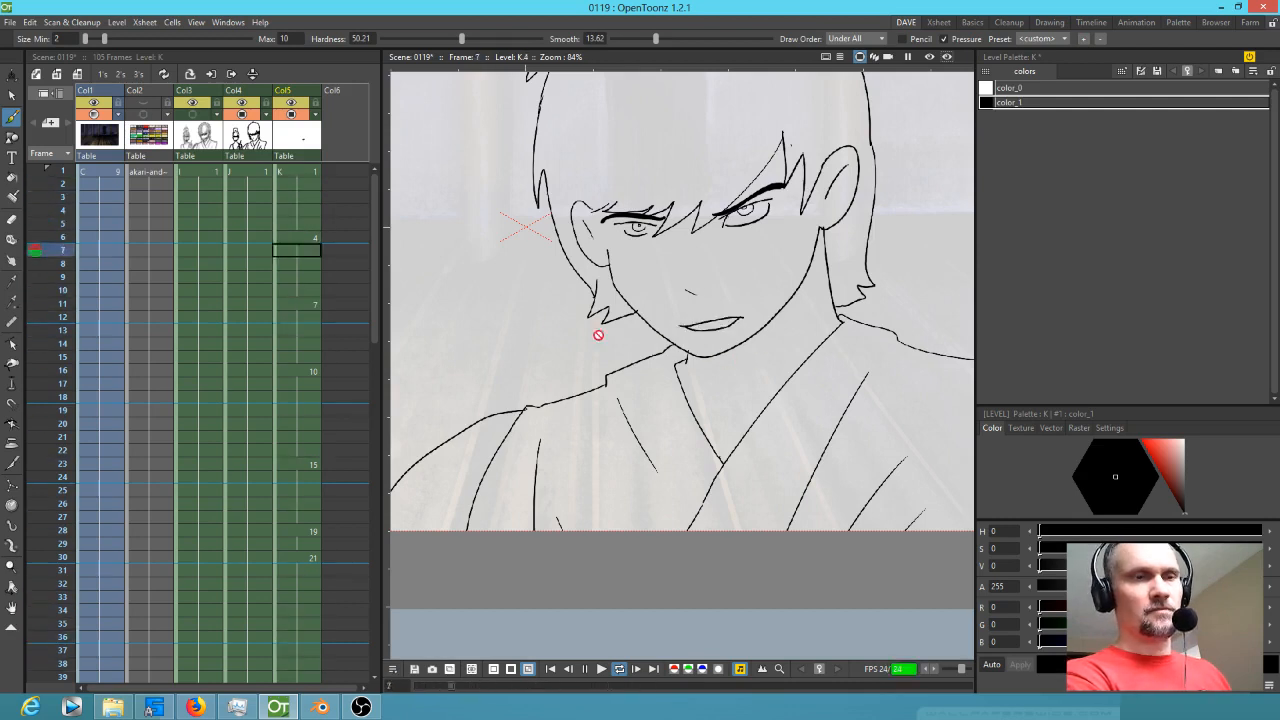
key("p")
- Fill the open mouths in Col5 at frames 1, 6, 11, 16, 23 and 30 with black color_1
left_click(300, 172)
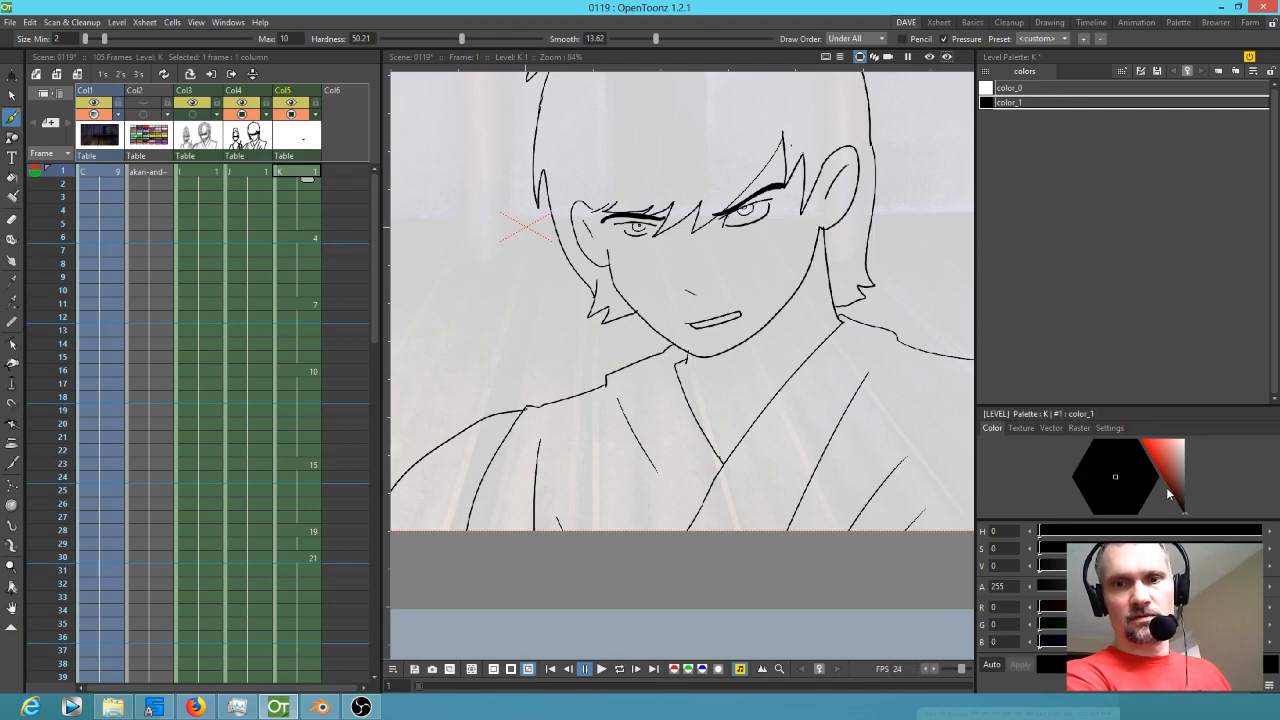
scroll(718, 322, "up", 5)
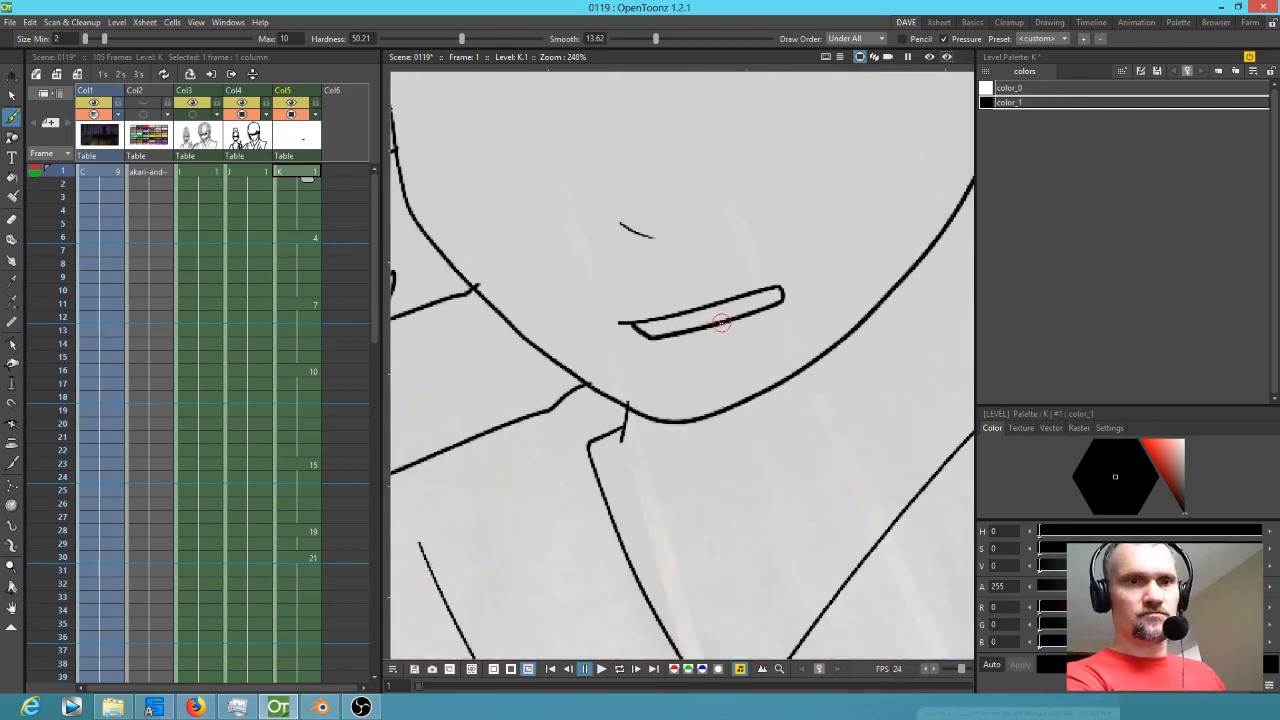
key("f")
left_click(739, 306)
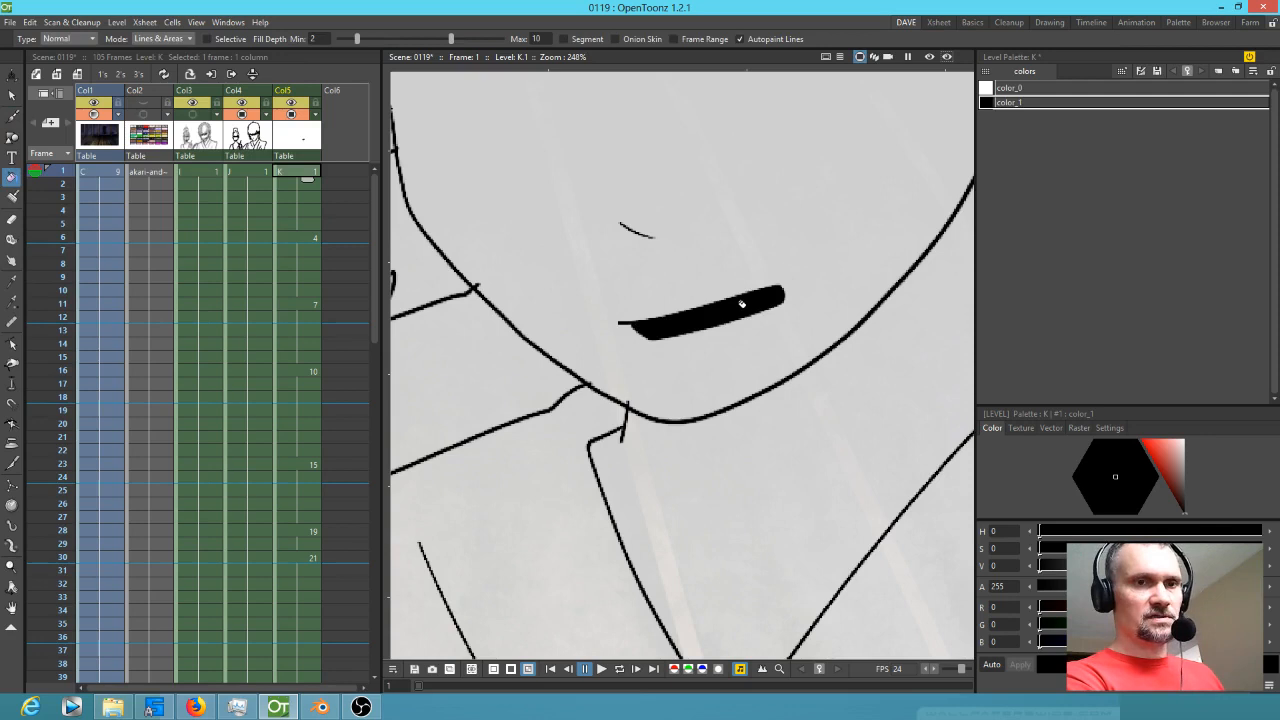
key(".")
left_click(731, 314)
key(".")
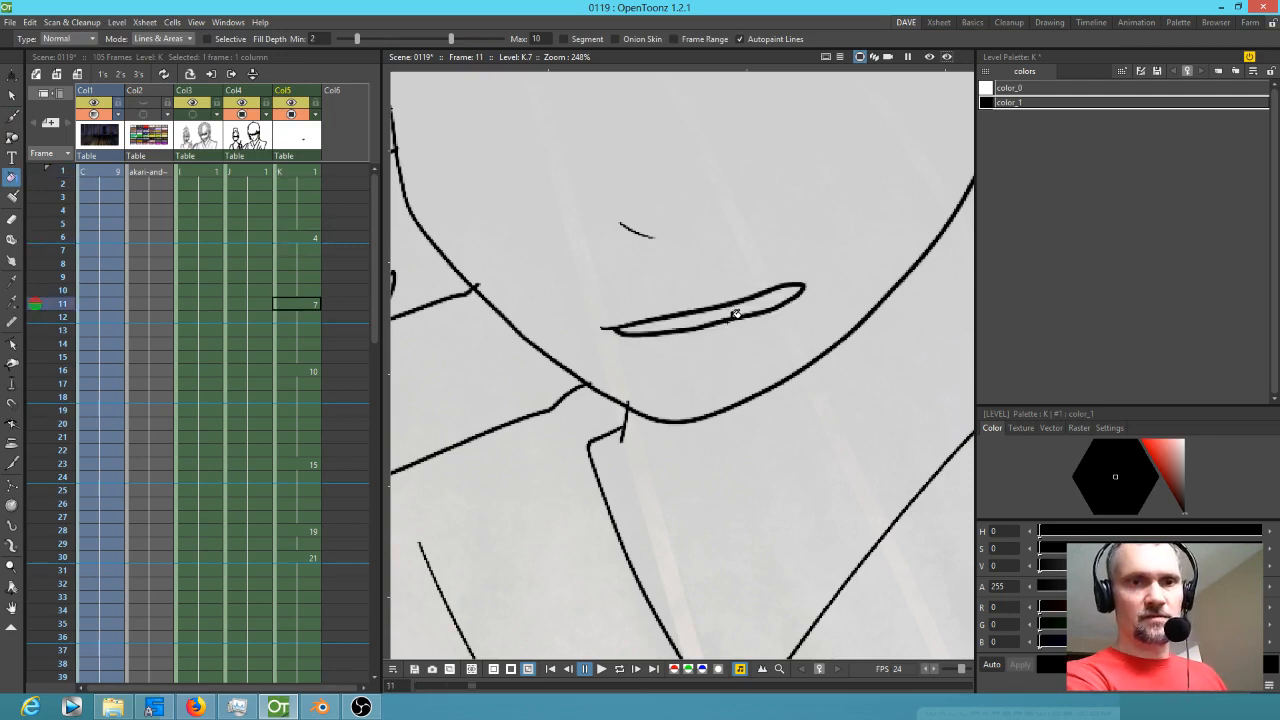
left_click(737, 306)
key(".")
left_click(737, 303)
key(".")
left_click(739, 305)
key(".")
key(".")
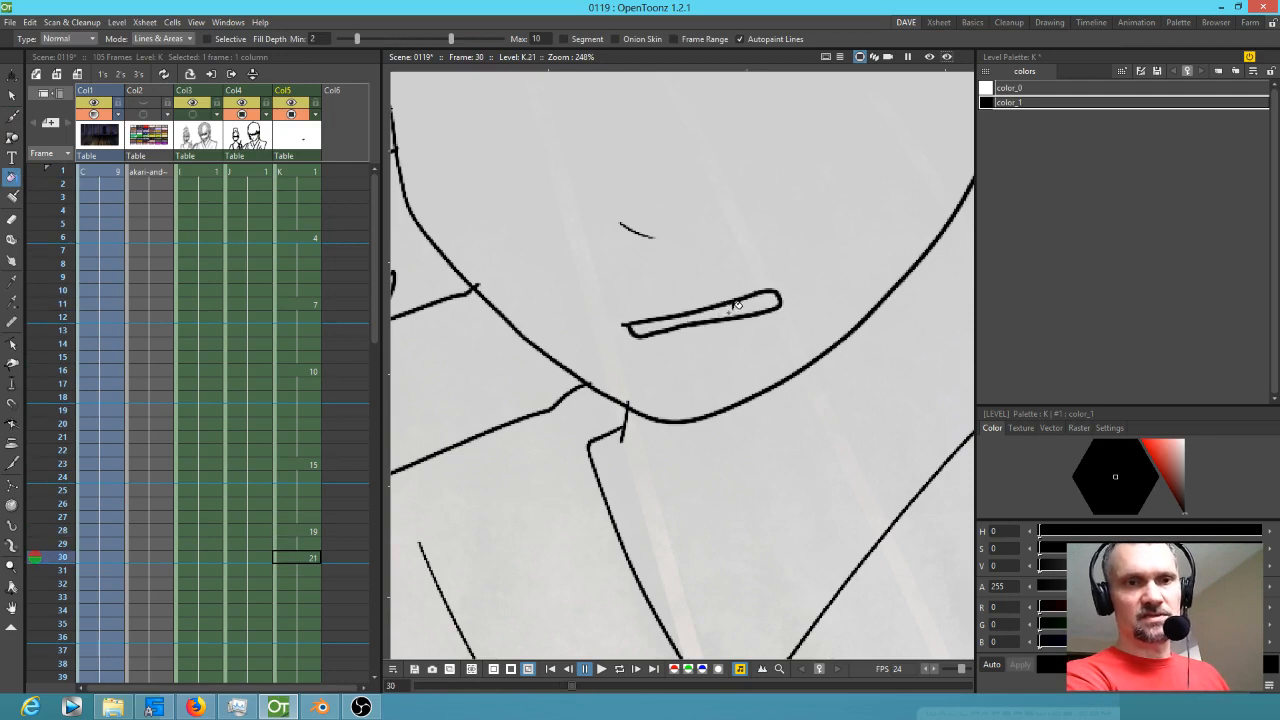
left_click(739, 304)
- Return to the mouth drawing at frame 23 and lower the alpha of color_1 to 182
key("comma")
key("comma")
key("comma")
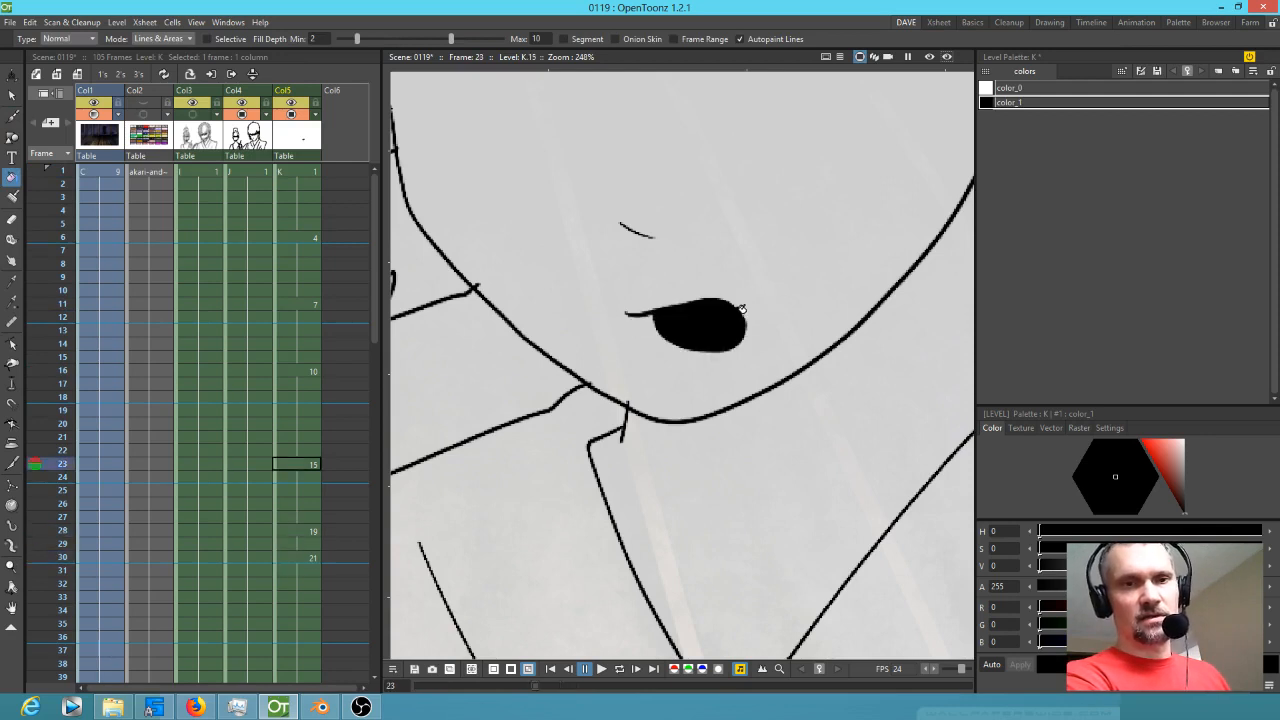
key("period")
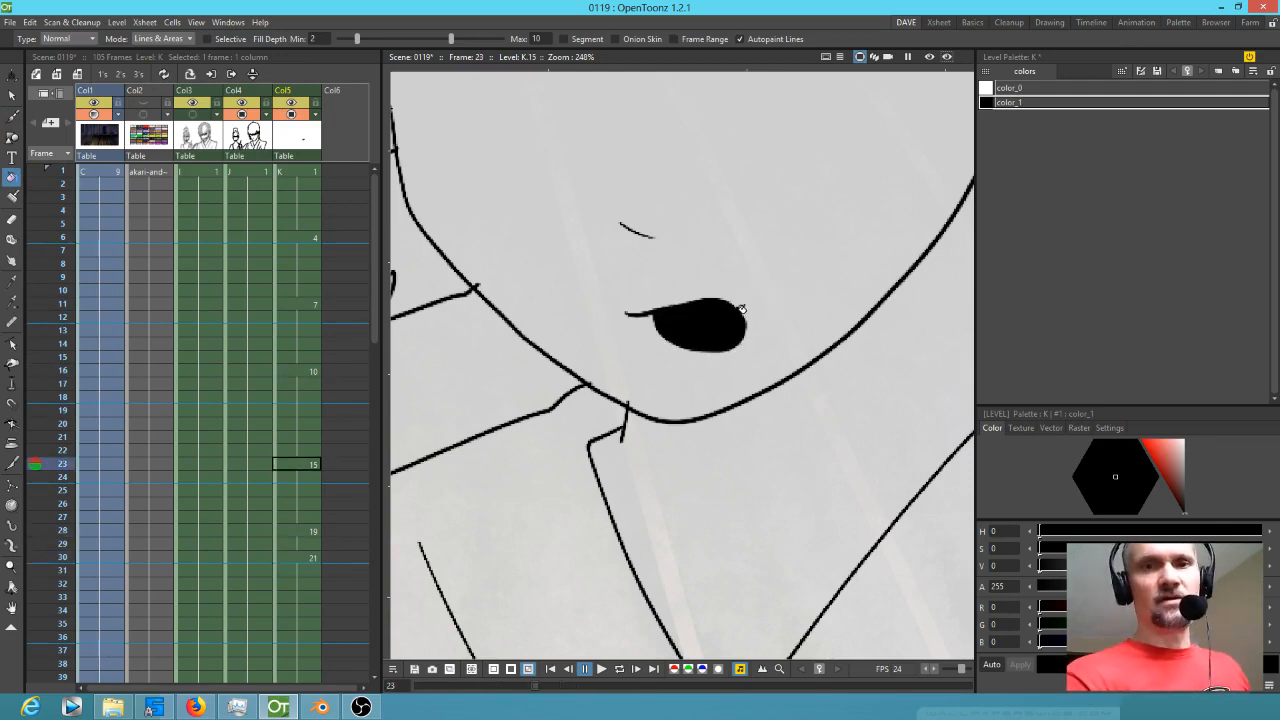
left_click(1025, 102)
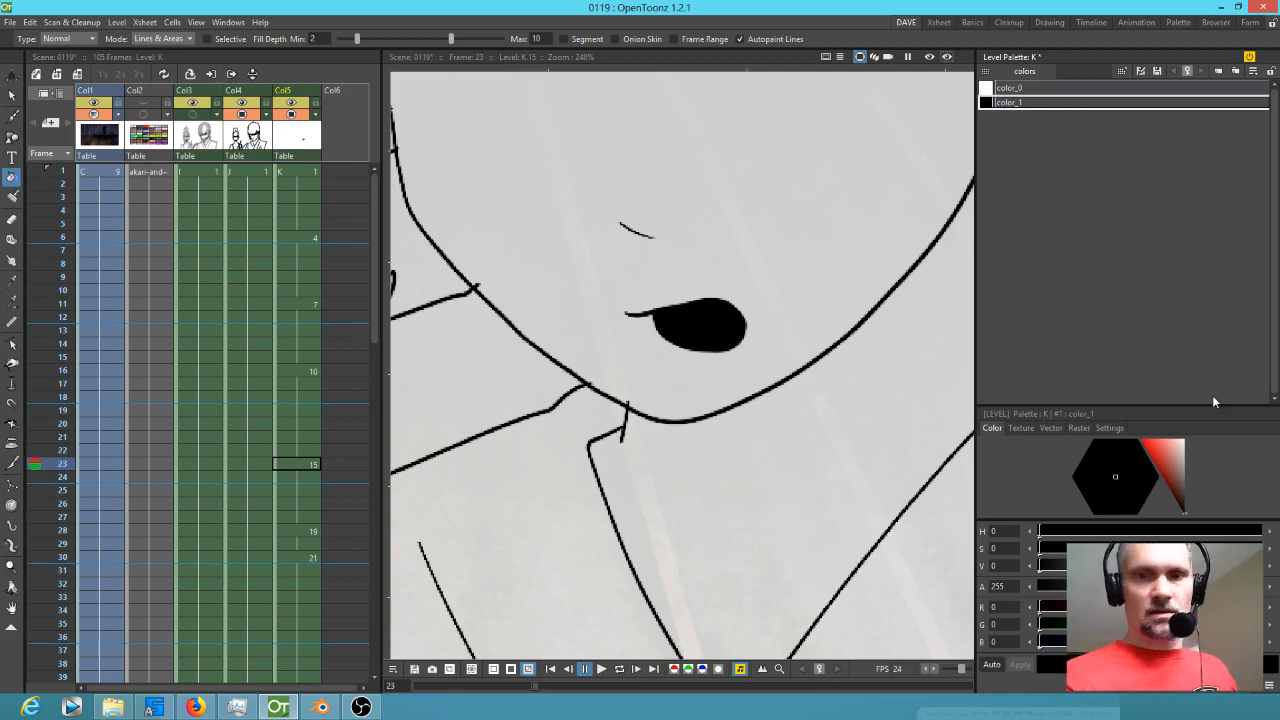
left_click_drag(1258, 586, 1199, 586)
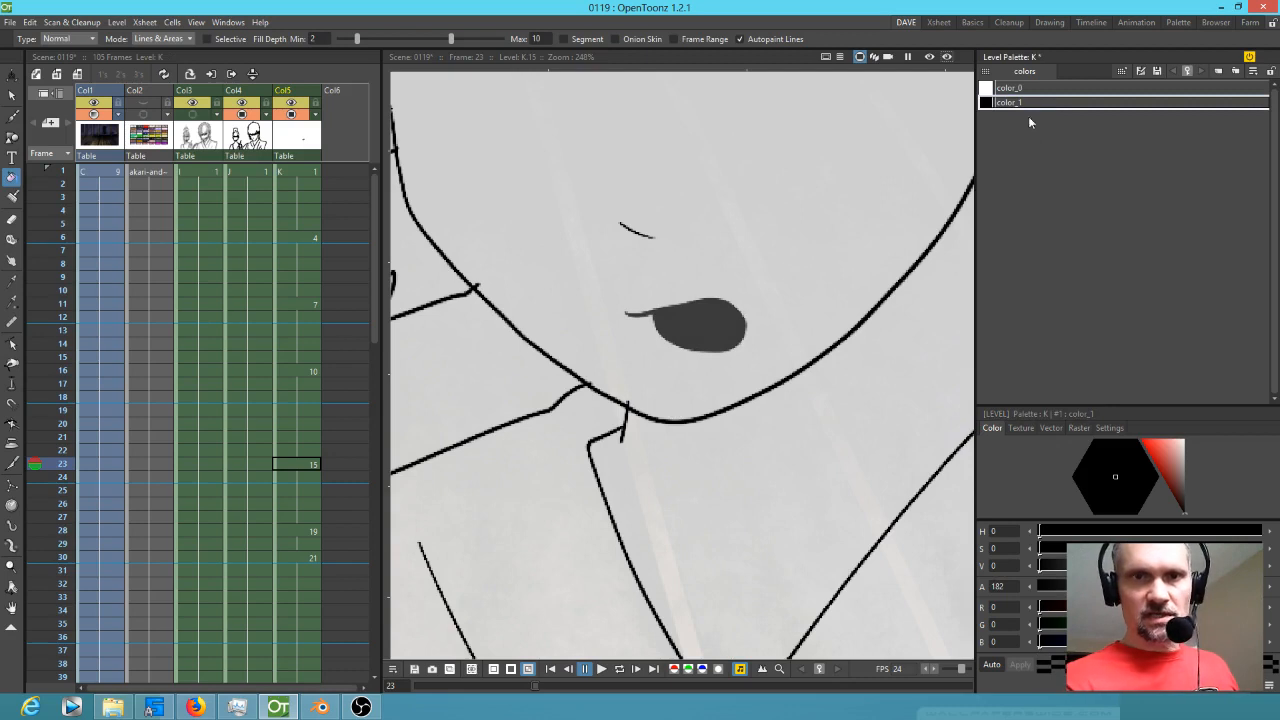
- Paint upper teeth in the frame 23 mouth with a new white palette style, and darken that style to grey with value 64
left_click(1052, 241)
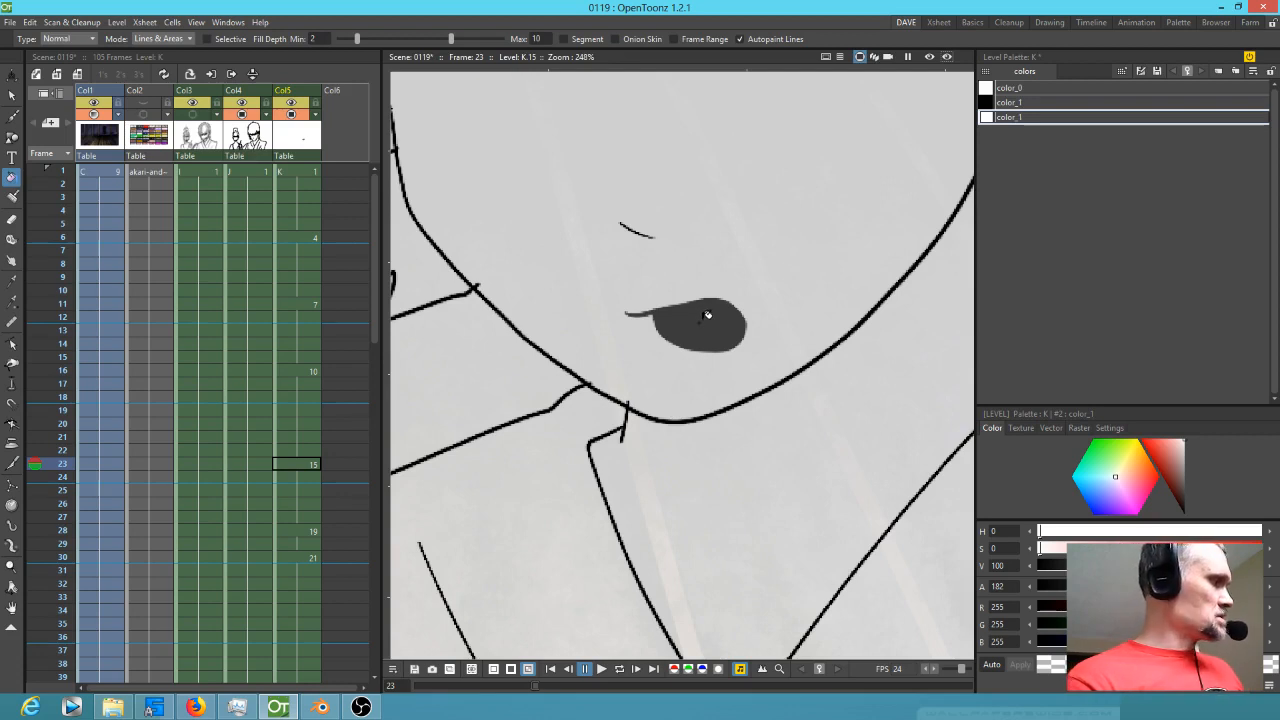
key("k")
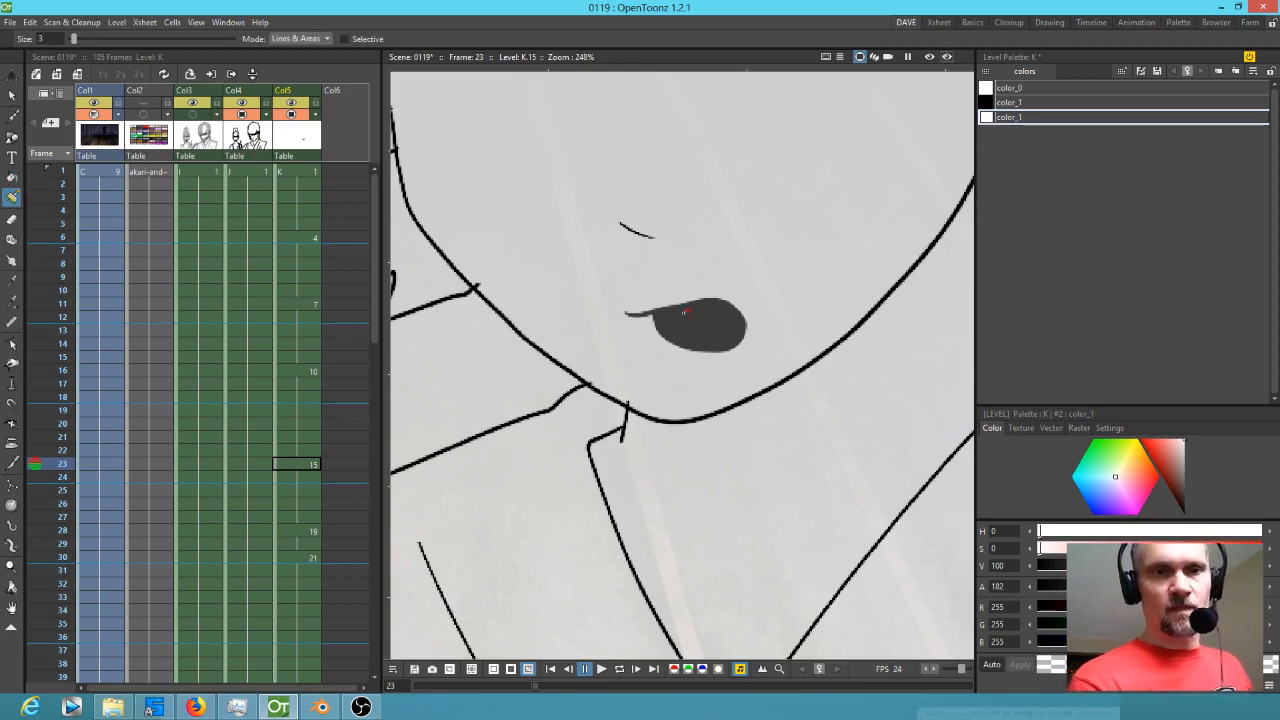
mouse_move(670, 318)
left_mouse_down()
mouse_move(714, 309)
mouse_move(700, 316)
left_mouse_up()
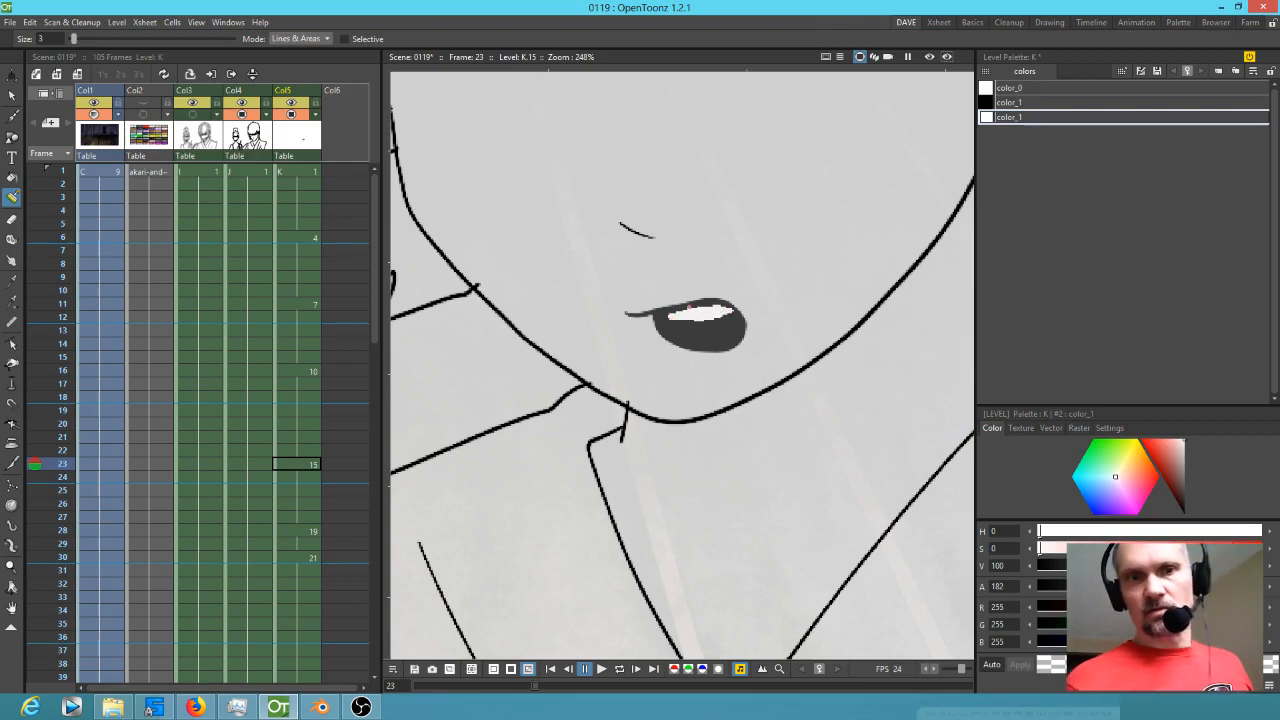
mouse_move(1181, 451)
left_mouse_down()
mouse_move(1184, 476)
mouse_move(1189, 464)
left_mouse_up()
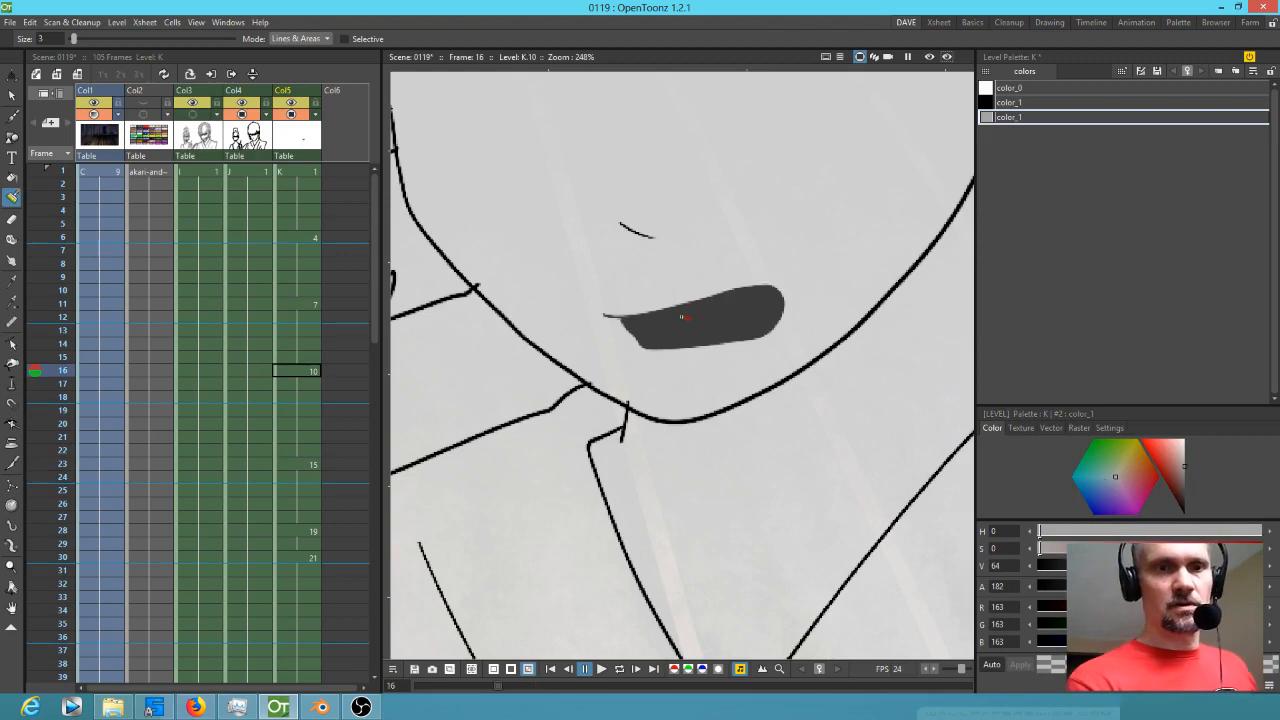
- Paint grey upper teeth inside the open mouths at frames 16, 6 and 30 of Col5
mouse_move(664, 316)
left_mouse_down()
mouse_move(768, 298)
mouse_move(754, 299)
left_mouse_up()
key("comma")
key("comma")
key("comma")
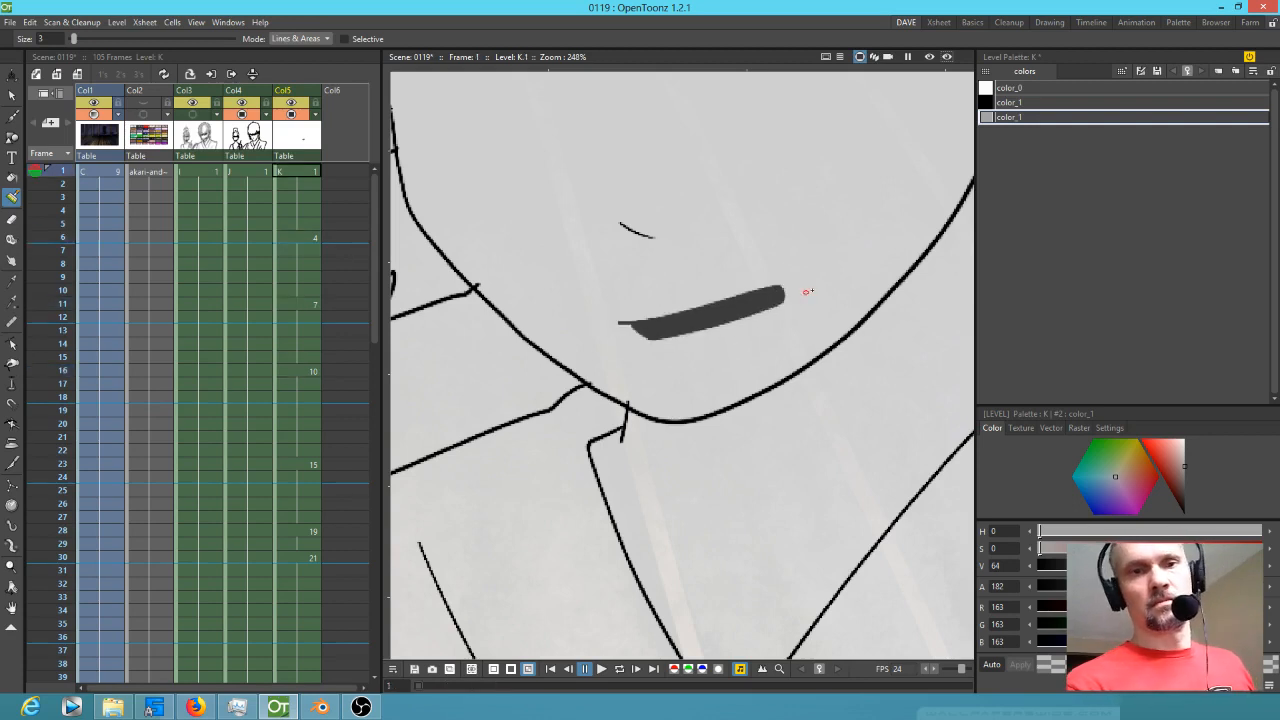
key("period")
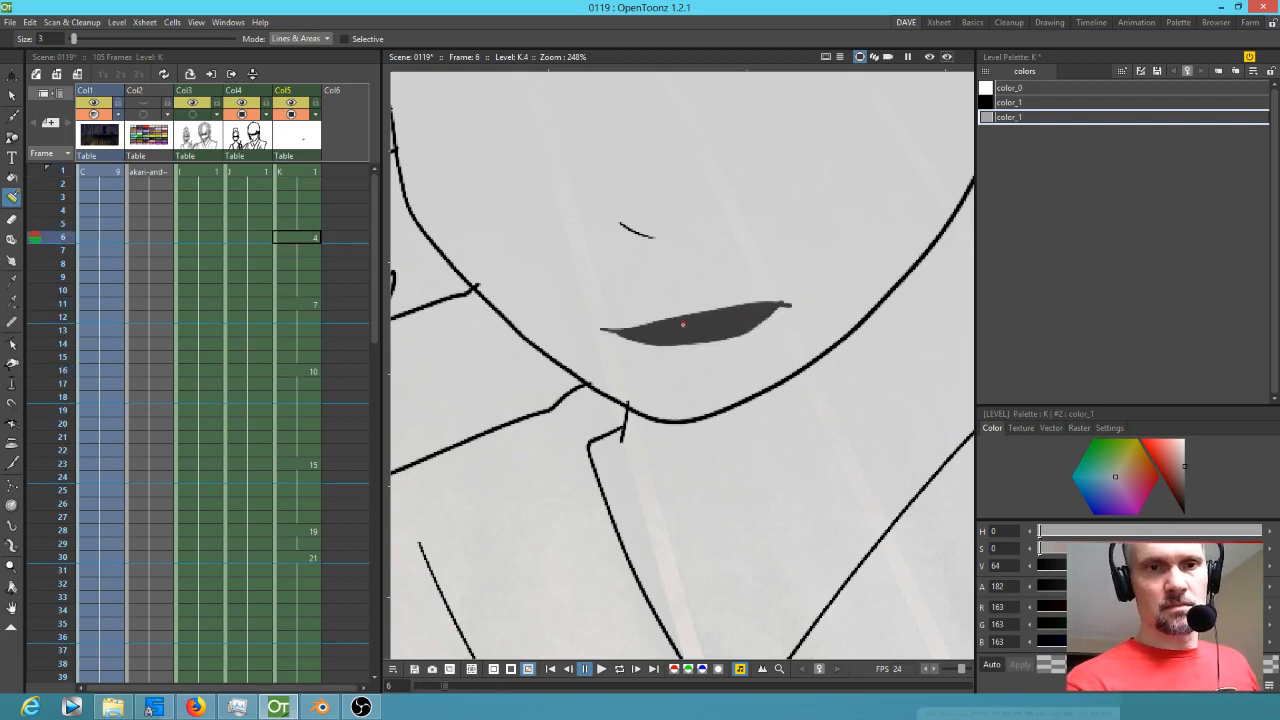
mouse_move(680, 322)
left_mouse_down()
mouse_move(758, 308)
mouse_move(675, 323)
left_mouse_up()
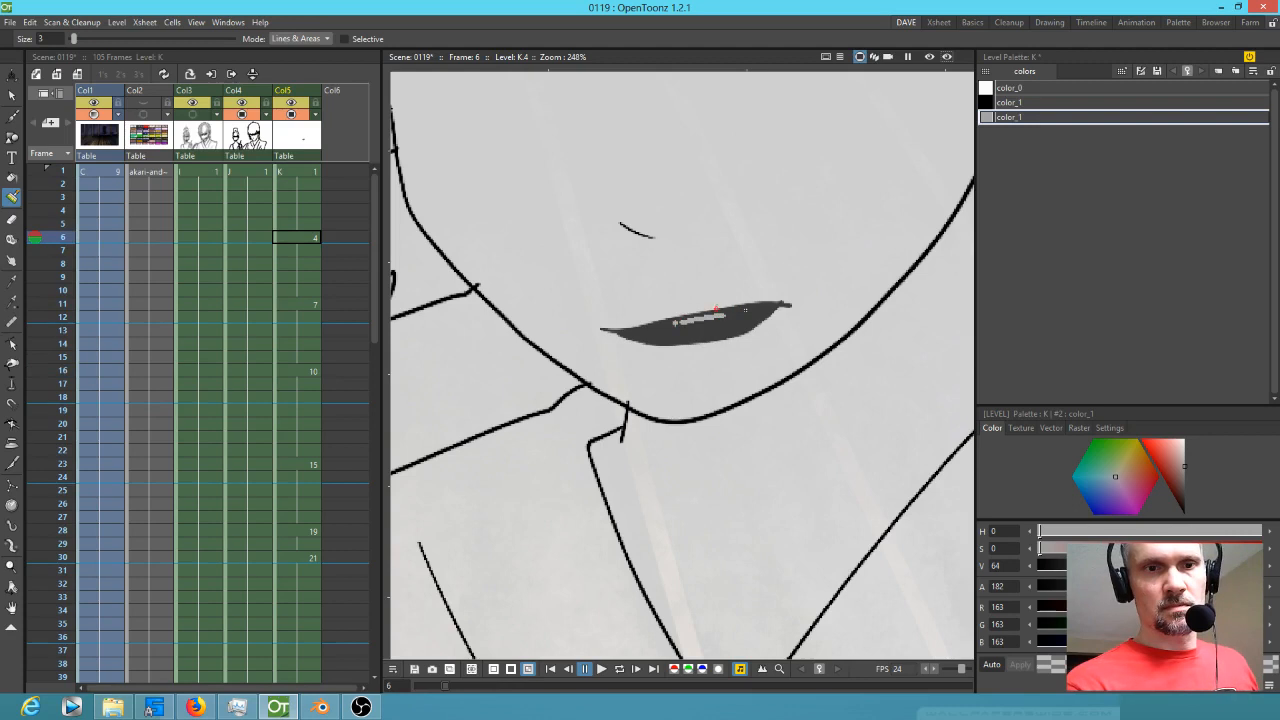
key("period")
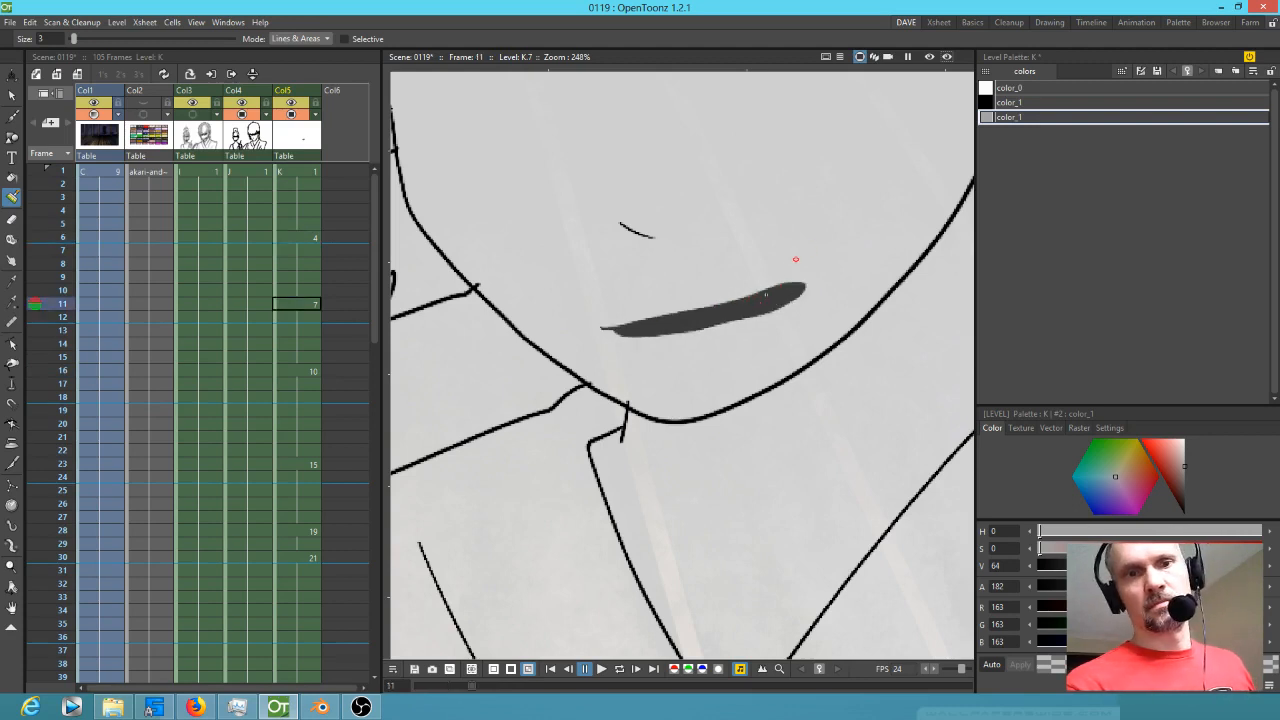
key("period")
key("period")
key("period")
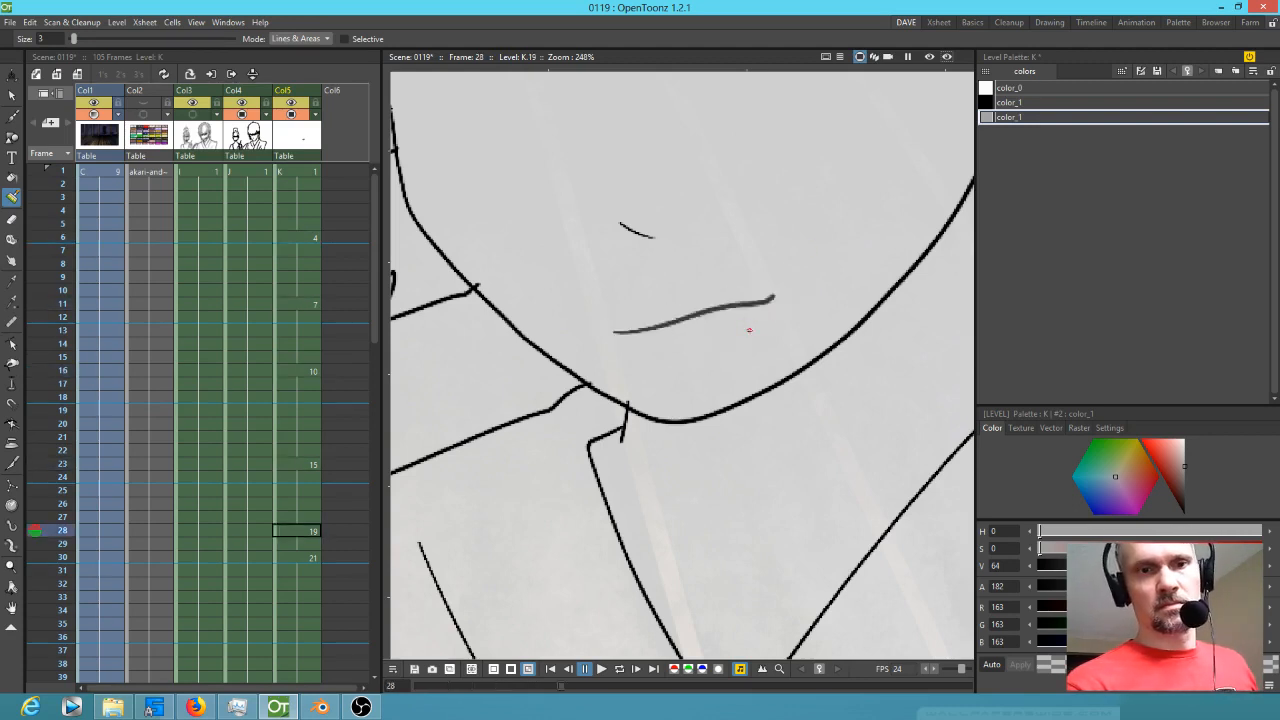
key("period")
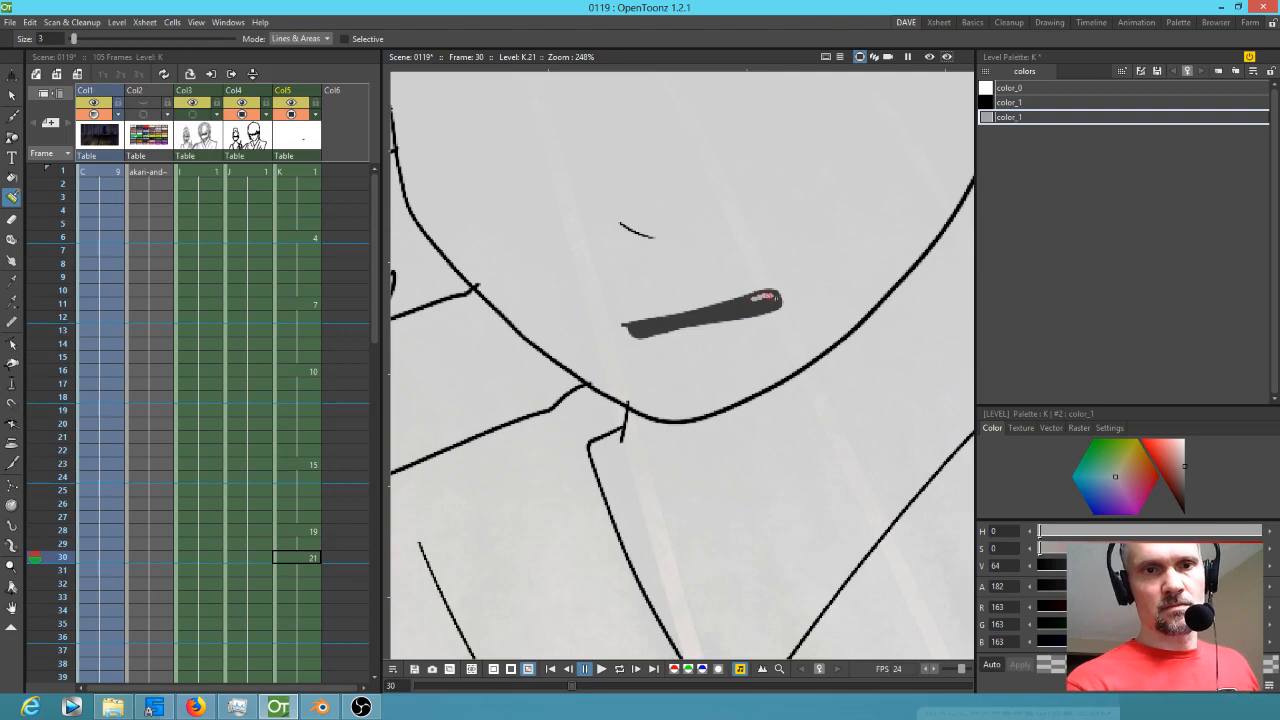
- Erase the pupil of the large man's eye nearer the woman in the Col4 line art at frame 1
scroll(663, 257, "down", 6)
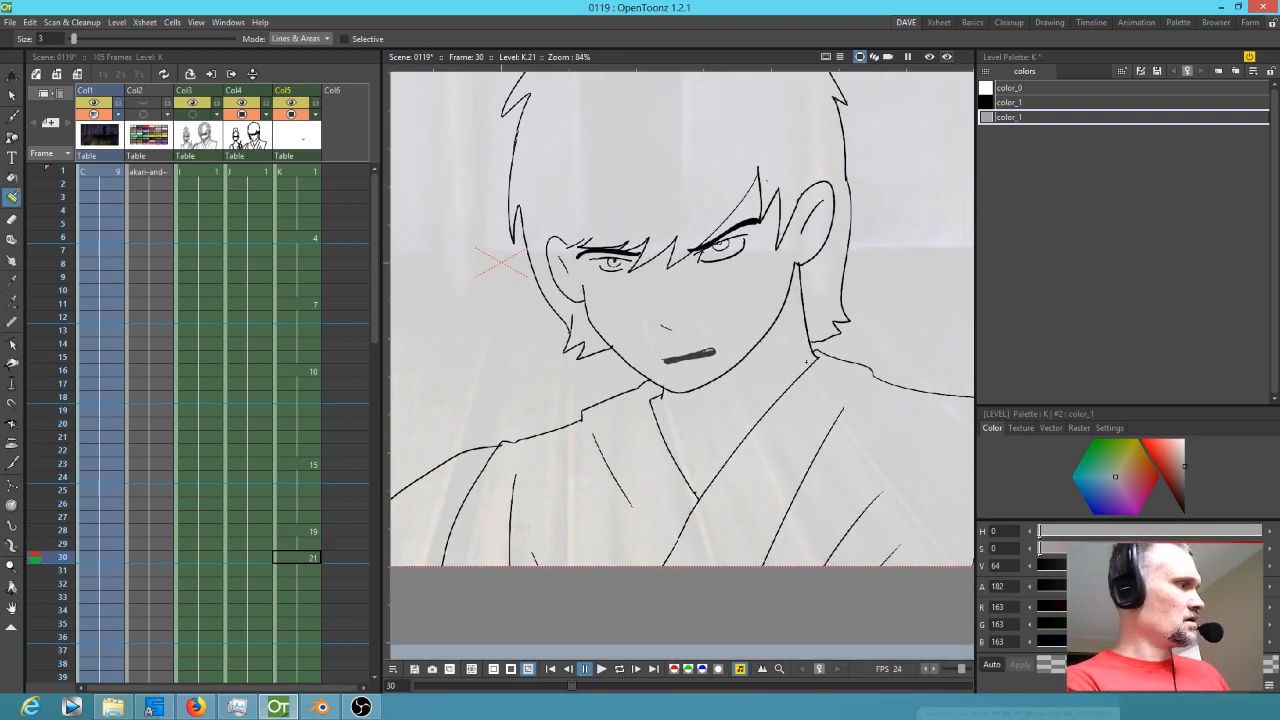
key("alt+0")
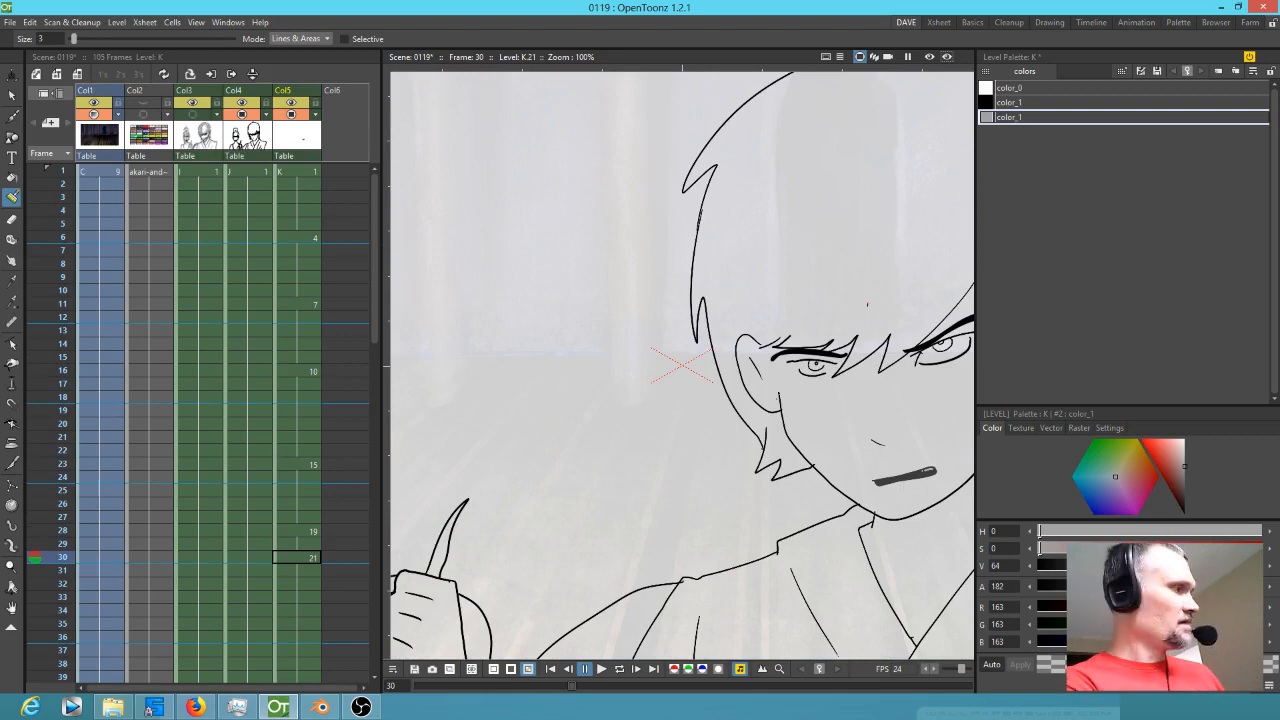
left_click_drag(918, 334, 658, 310)
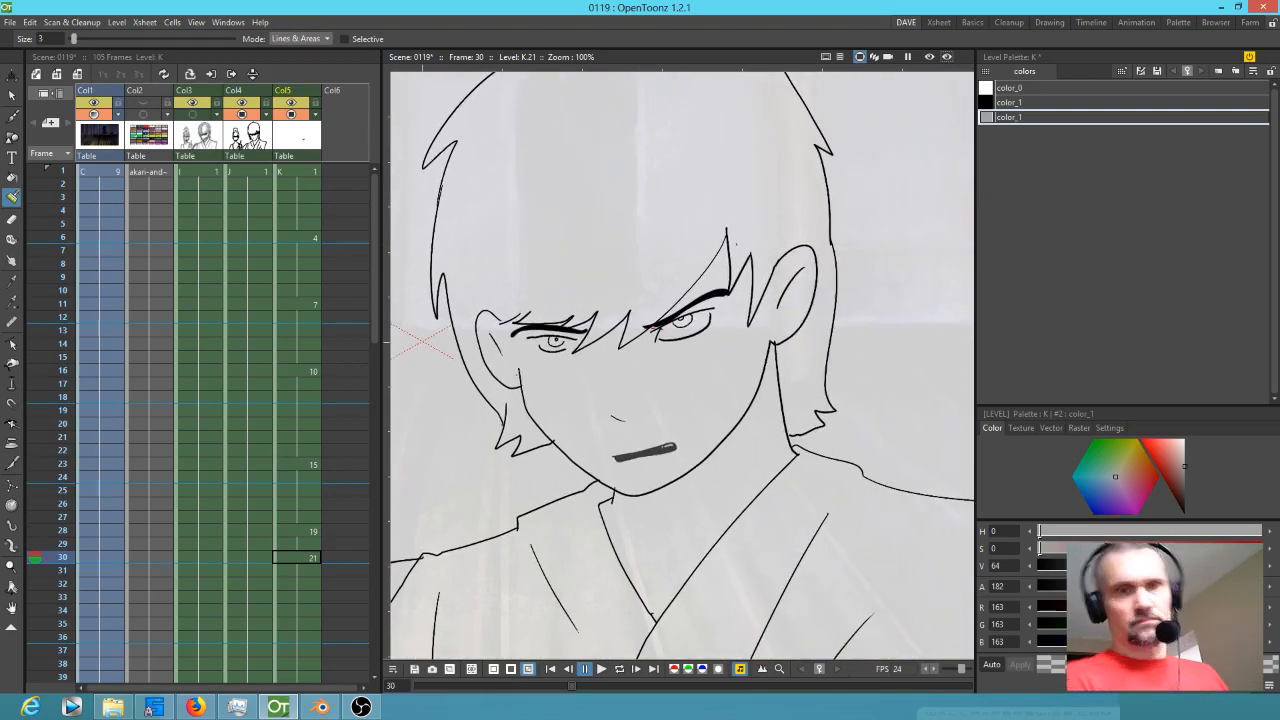
left_click(256, 173)
left_click_drag(568, 366, 604, 368)
scroll(682, 365, "up", 2)
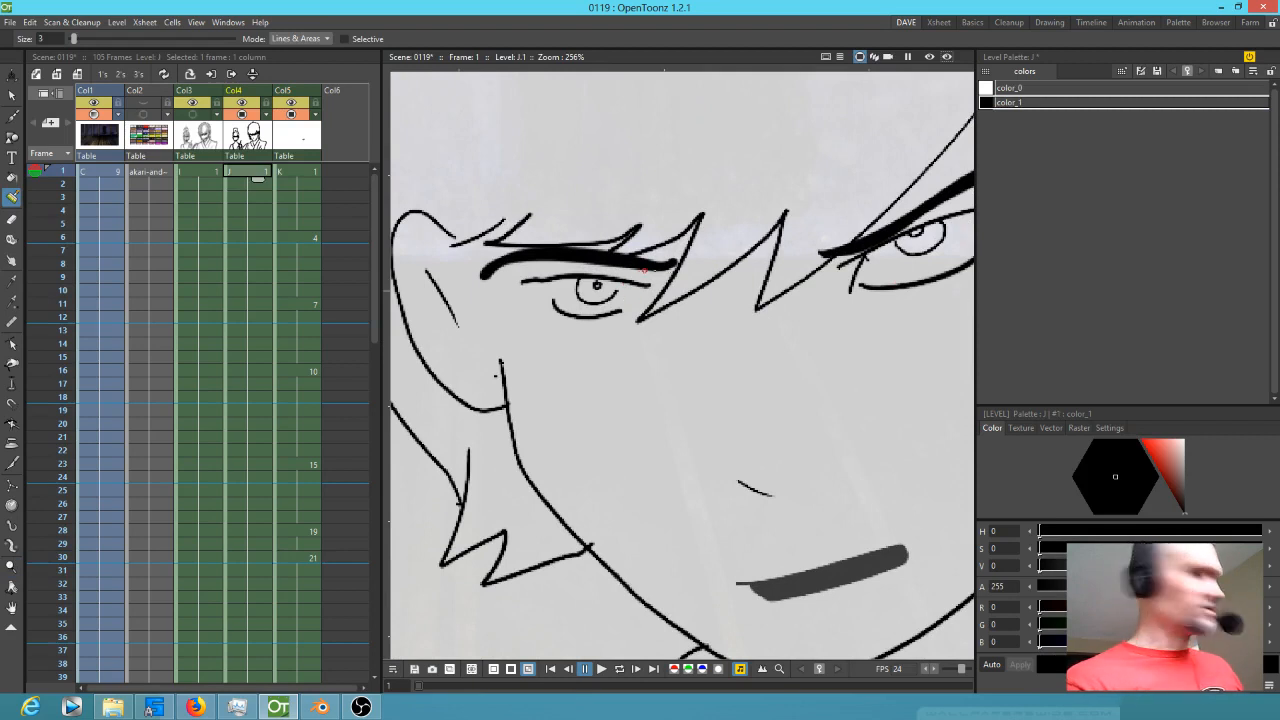
key("b")
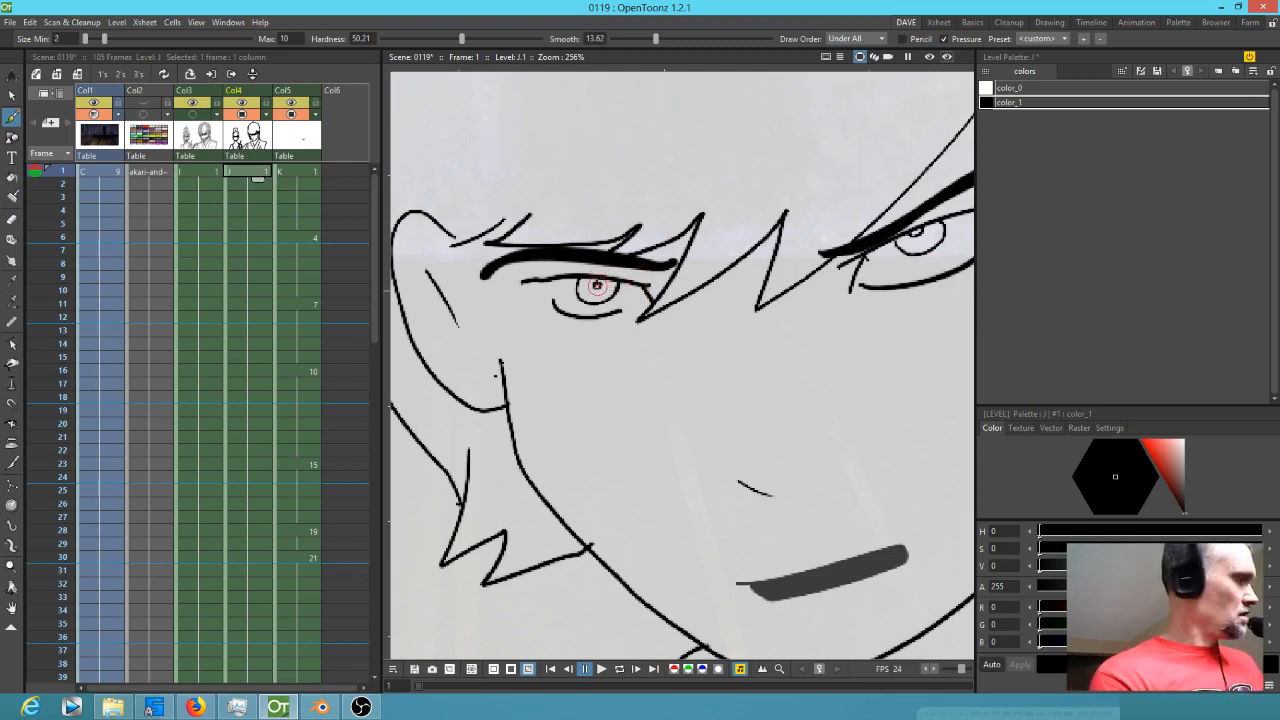
key("e")
key("u")
key("u")
key("u")
key("u")
key("u")
key("u")
key("u")
key("u")
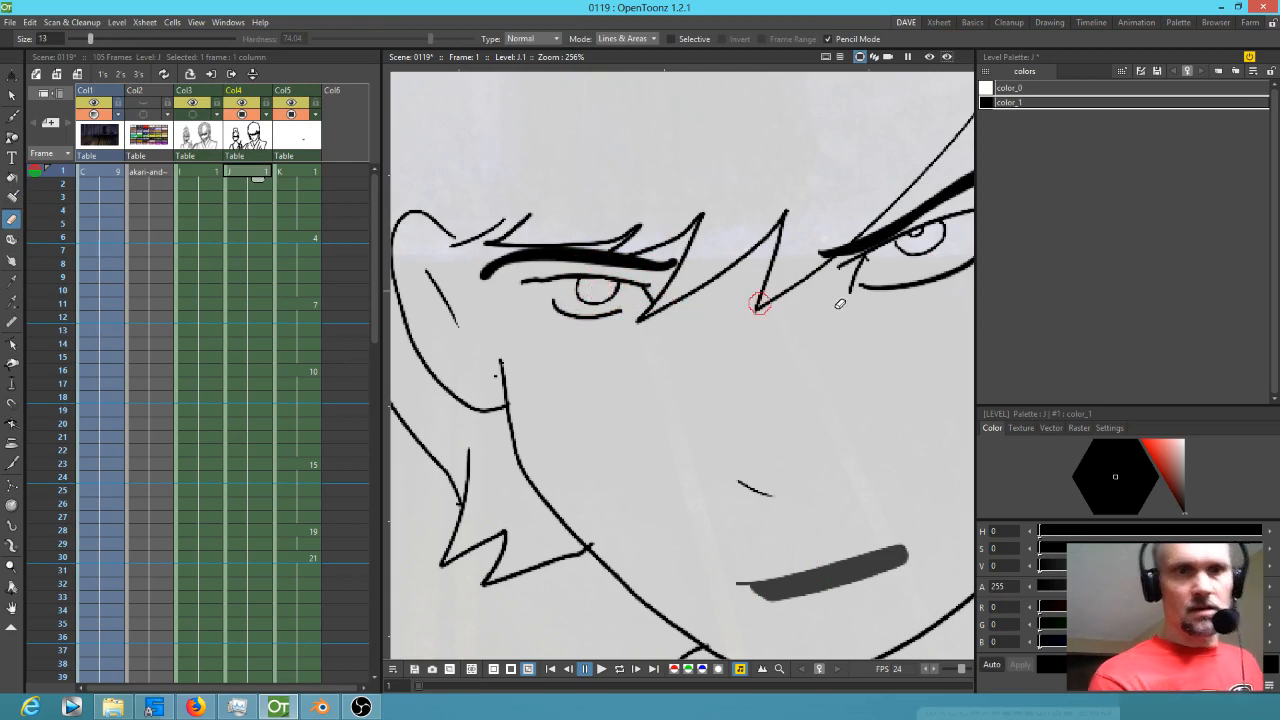
- Erase the lower eyelid of the same eye and redraw it as a wider curve, with an outer corner stroke and new pupil
mouse_move(553, 311)
left_mouse_down()
mouse_move(658, 324)
mouse_move(626, 311)
mouse_move(580, 320)
left_mouse_up()
key("b")
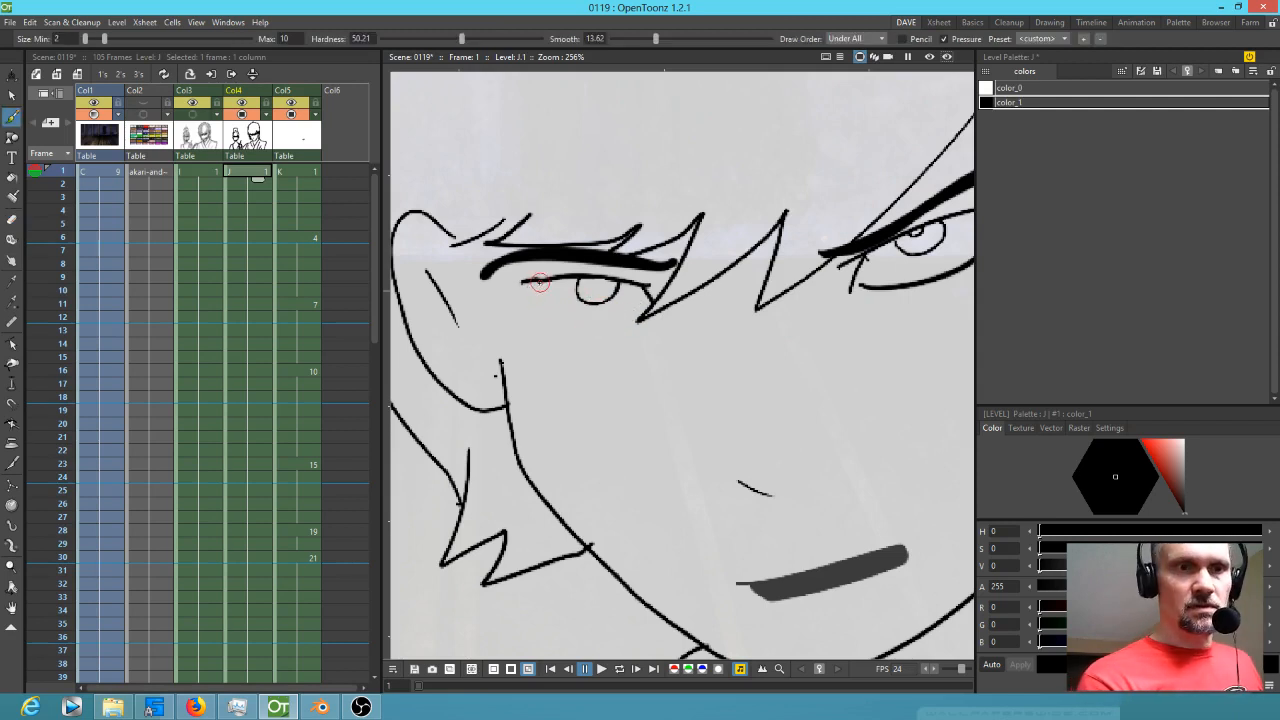
left_click_drag(543, 301, 637, 312)
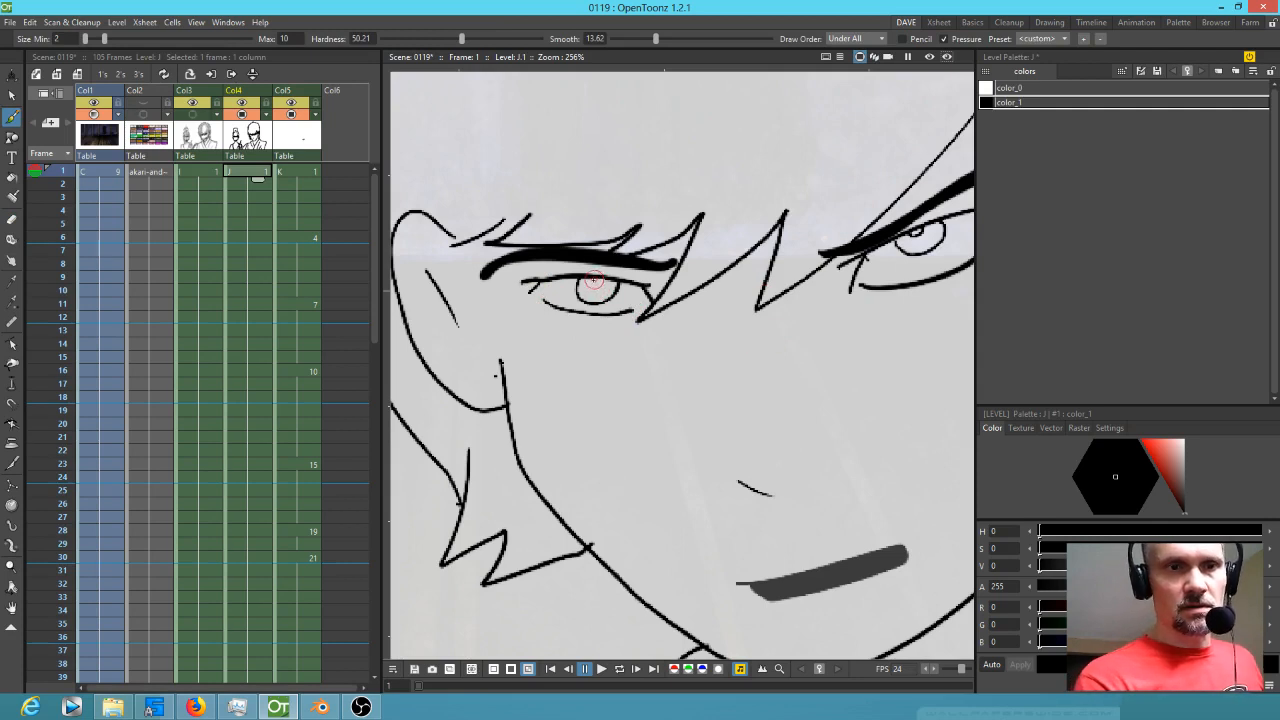
- Erase the outer end of the lower eyelid on the man's other eye and redraw it with a tighter, more slanted corner
left_click_drag(835, 346, 642, 373)
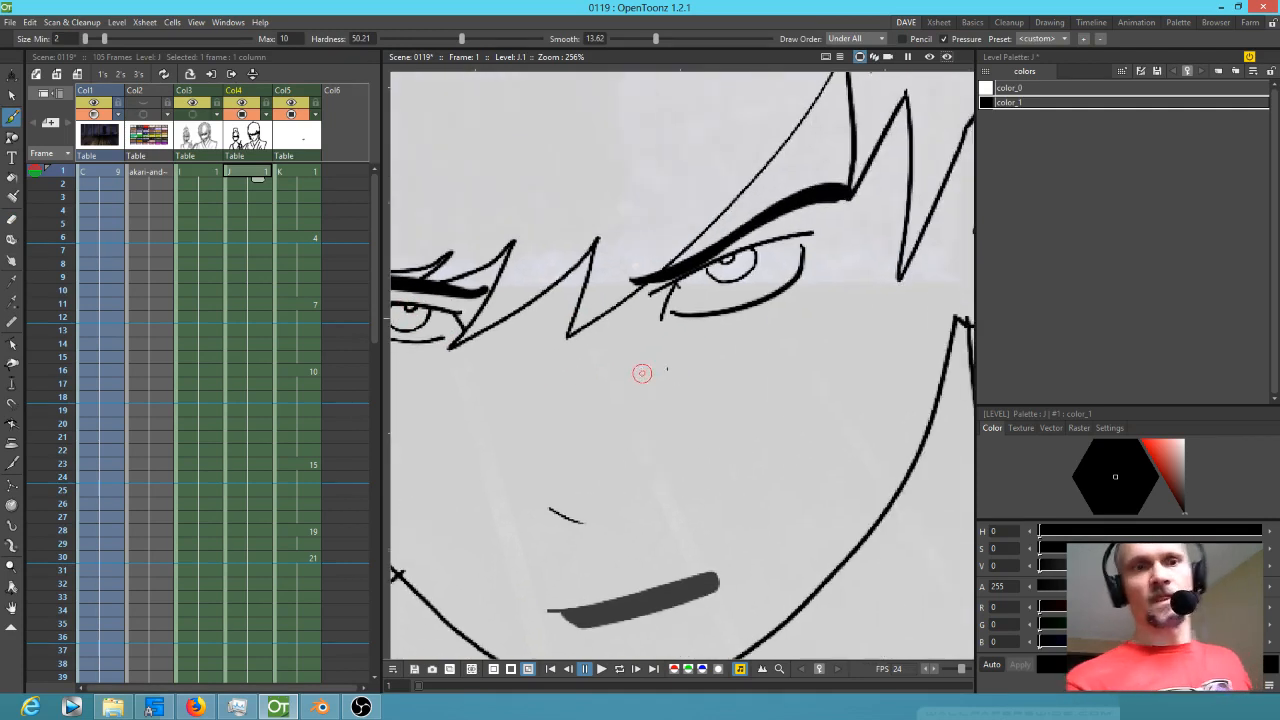
scroll(706, 354, "down", 1)
scroll(689, 346, "up", 2)
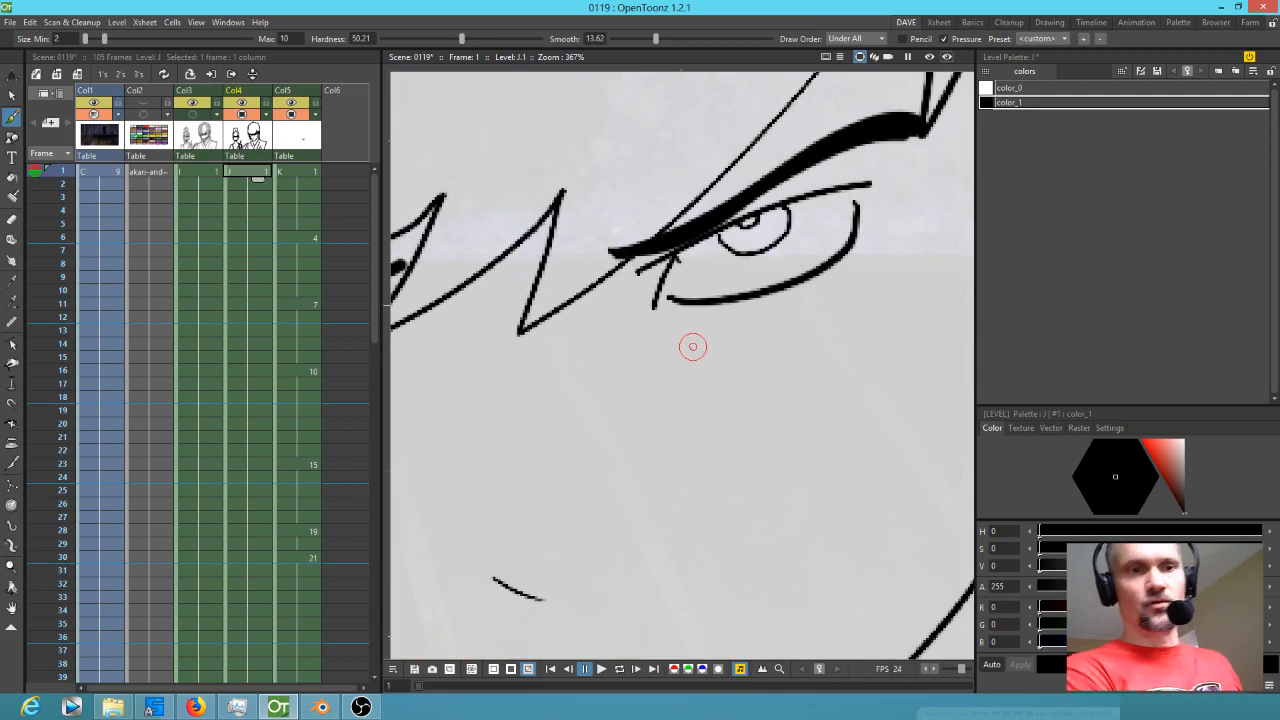
key("a")
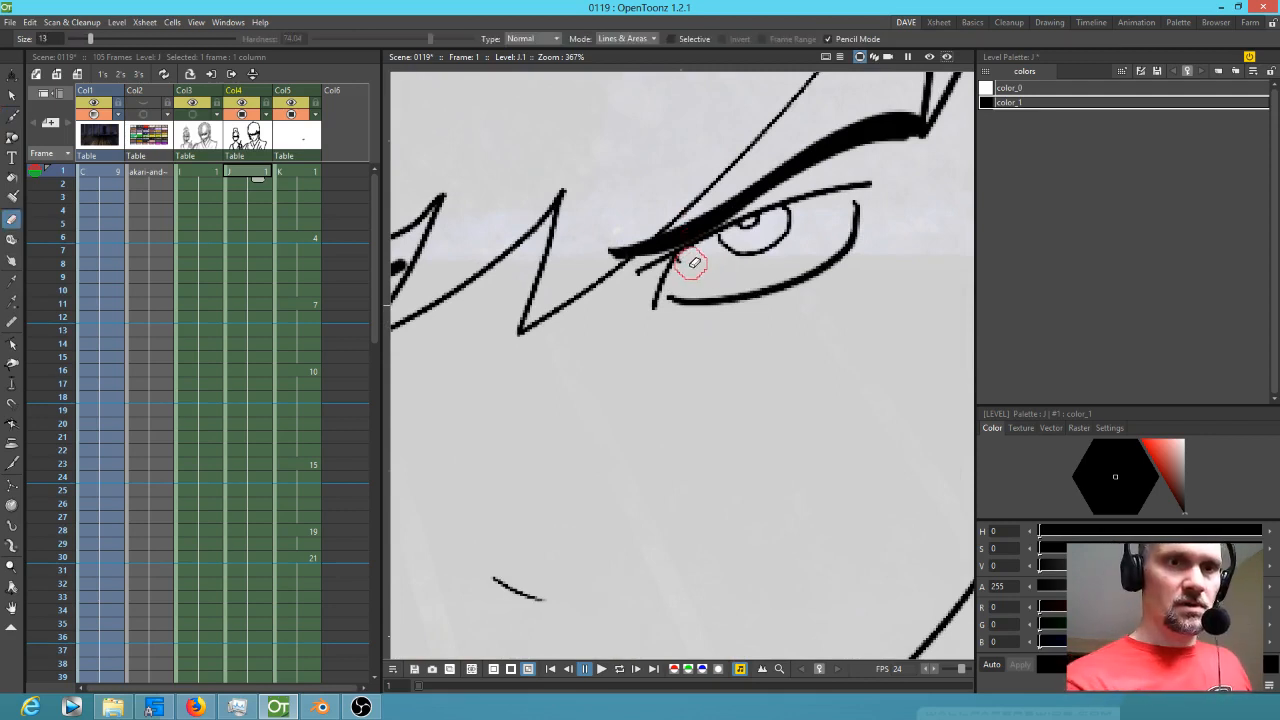
mouse_move(849, 211)
left_mouse_down()
mouse_move(862, 241)
mouse_move(847, 249)
left_mouse_up()
key("b")
scroll(660, 337, "down", 5)
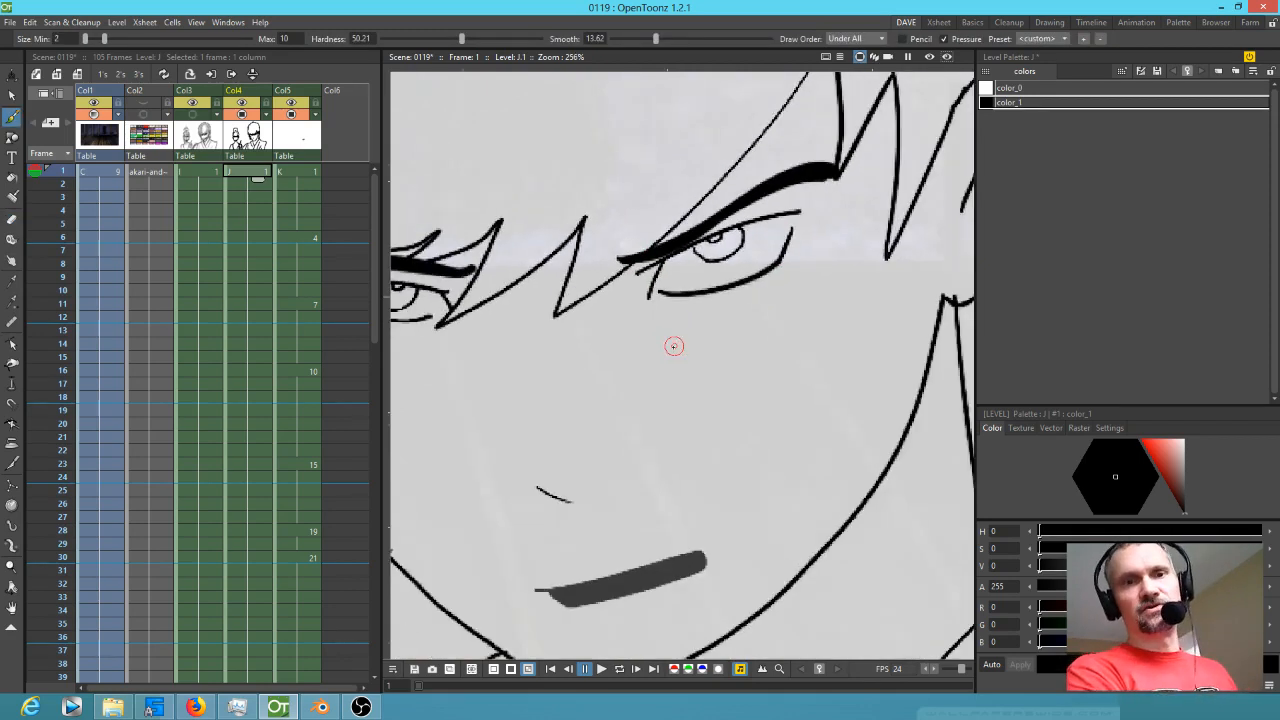
- Trim the underside of the eyebrow above the eye nearer the woman and touch up the eye lines
scroll(530, 346, "up", 3)
scroll(597, 357, "down", 2)
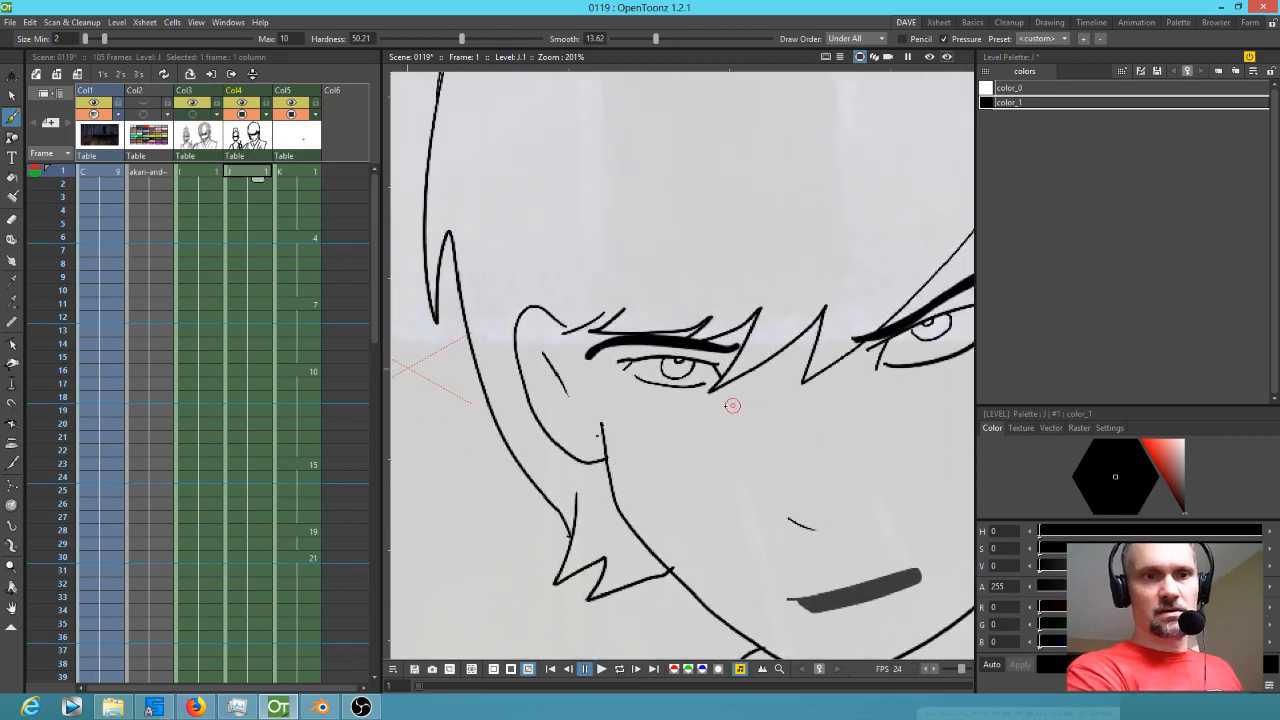
scroll(762, 411, "up", 2)
key("a")
left_click_drag(506, 298, 509, 308)
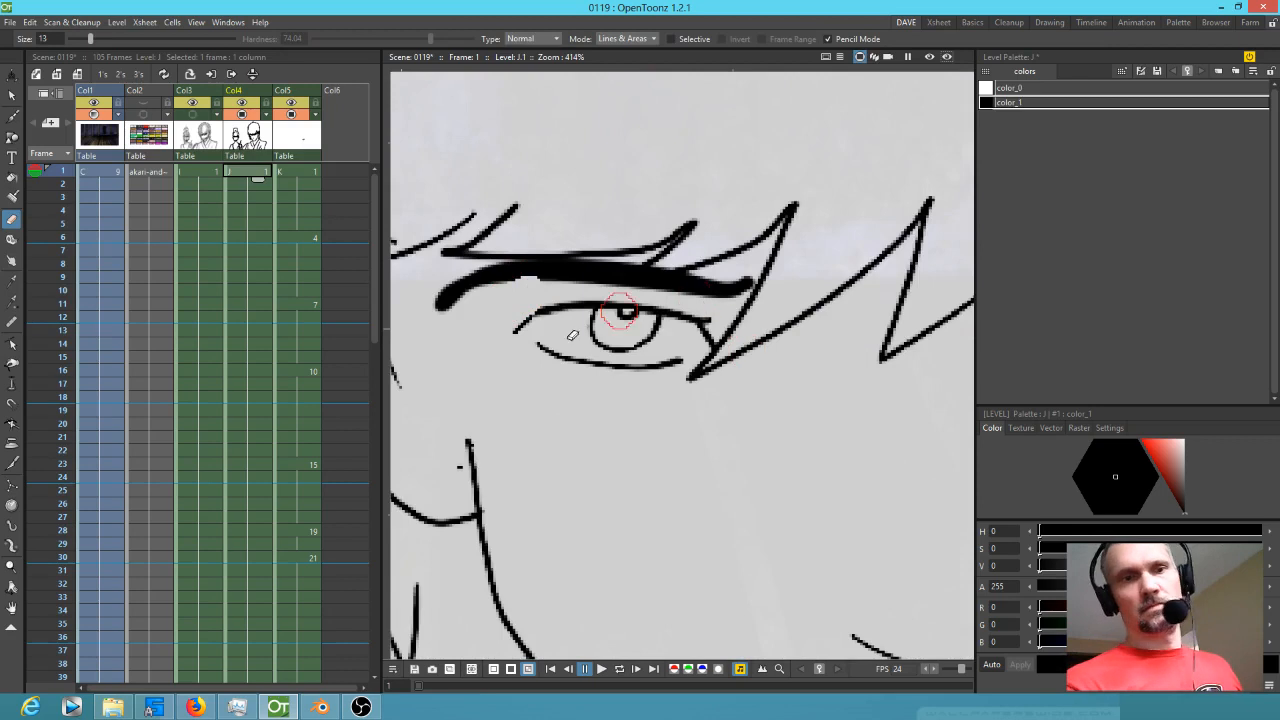
key("b")
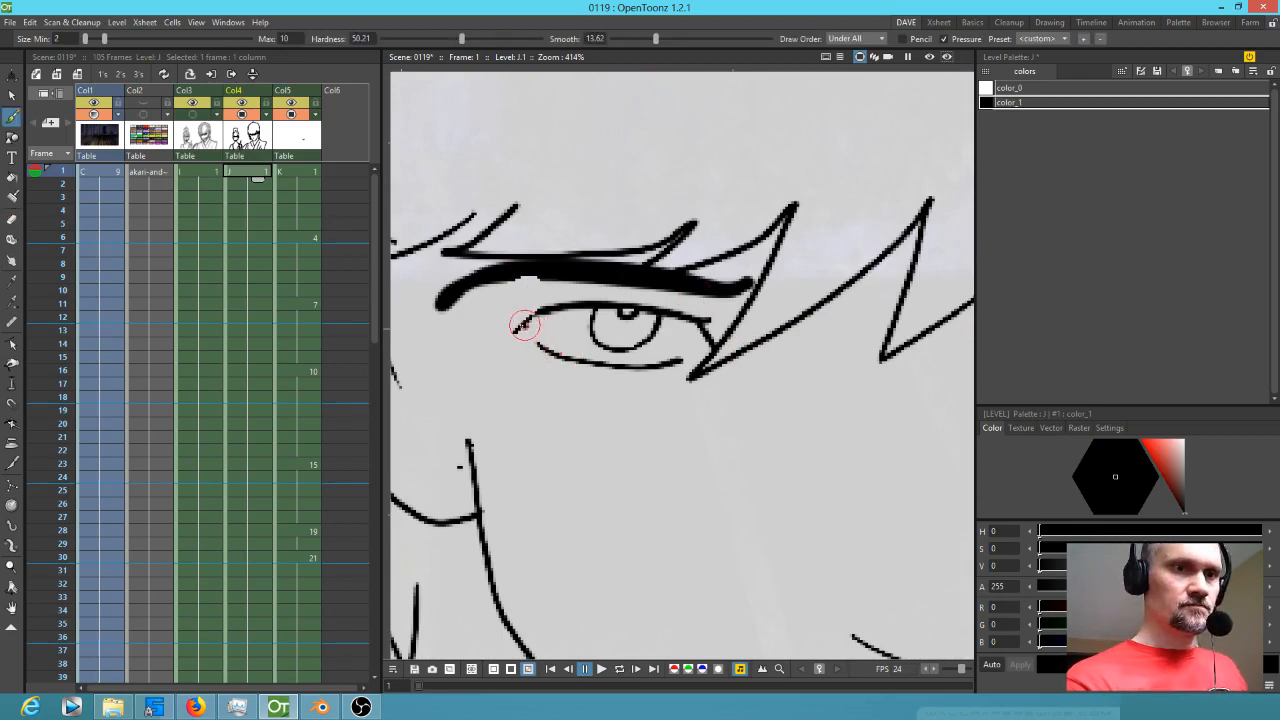
scroll(556, 331, "down", 4)
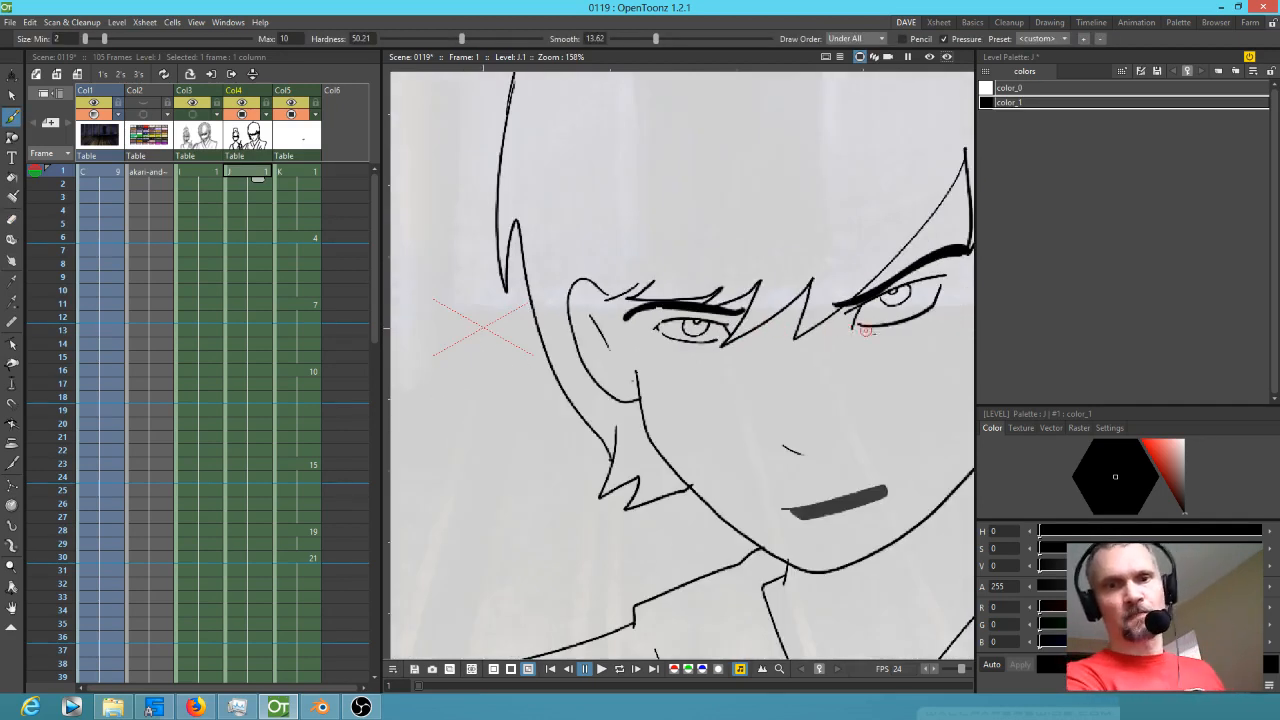
mouse_move(838, 325)
left_mouse_down()
mouse_move(646, 267)
mouse_move(706, 286)
mouse_move(745, 246)
mouse_move(829, 318)
left_mouse_up()
- Show the color chart in Col2, and lighten Col4's color_1 line style to grey with value 43
scroll(706, 286, "down", 5)
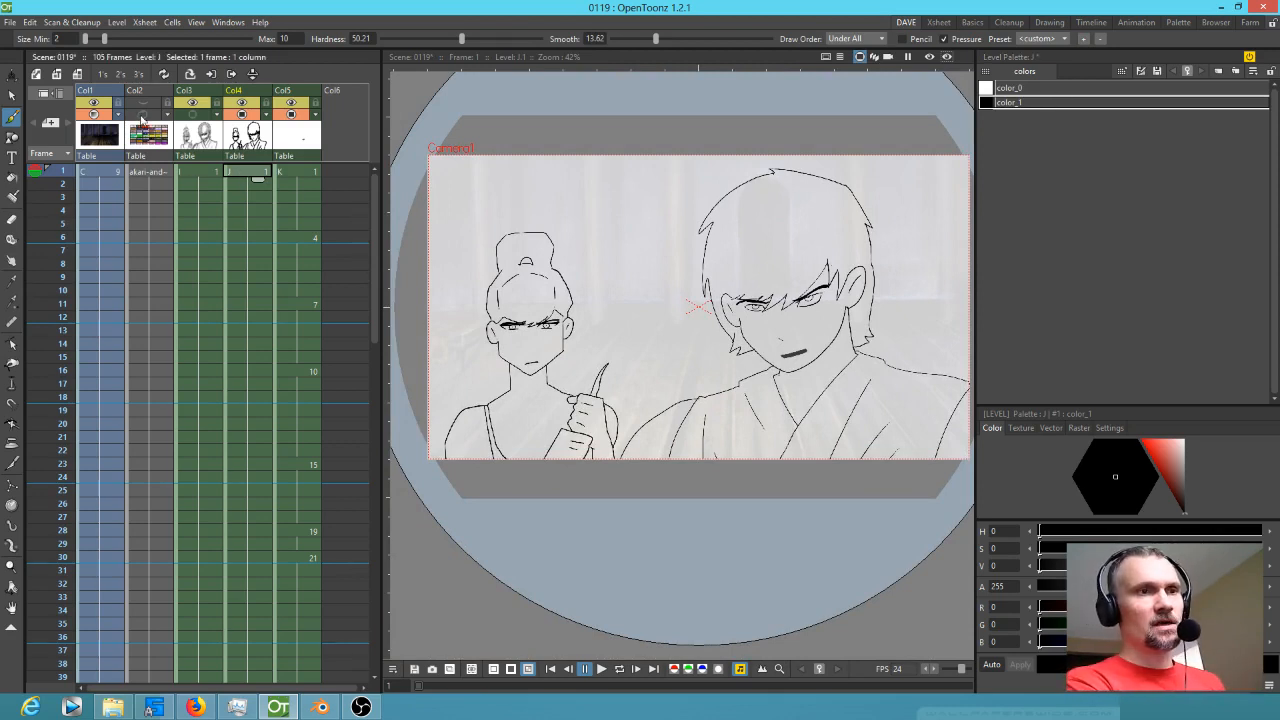
left_click(142, 119)
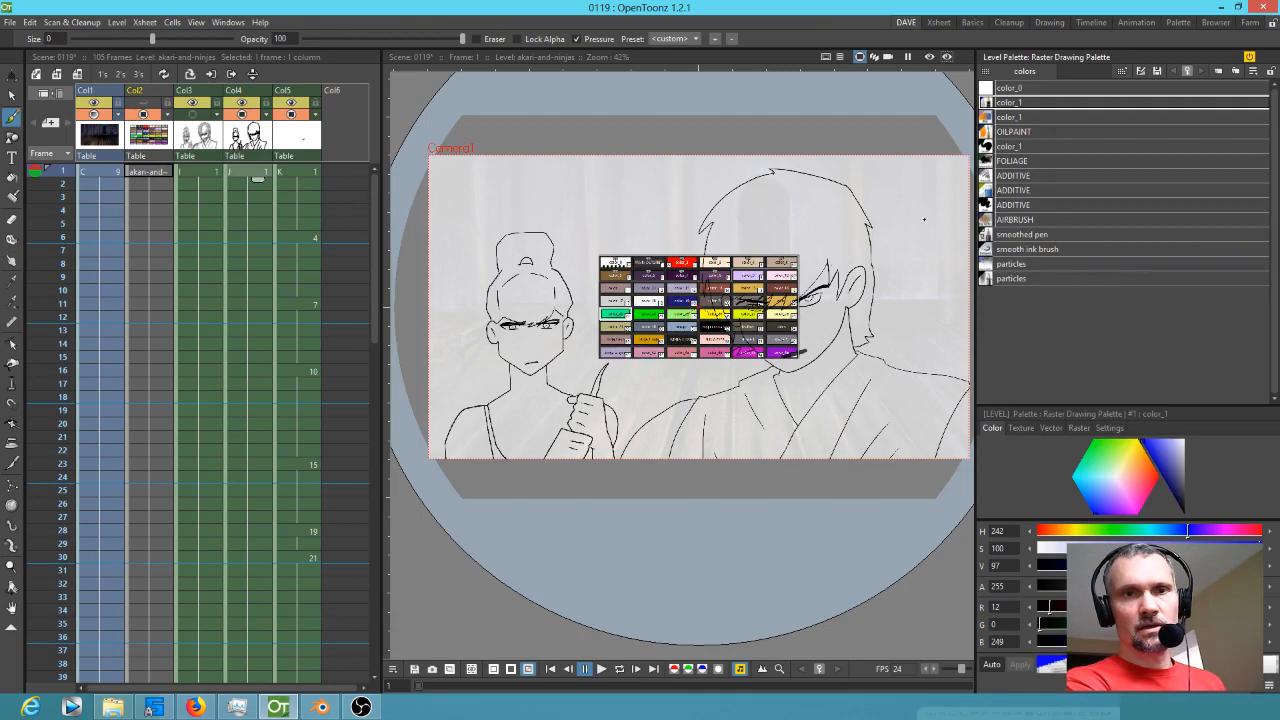
left_click(262, 172)
left_click(1021, 103)
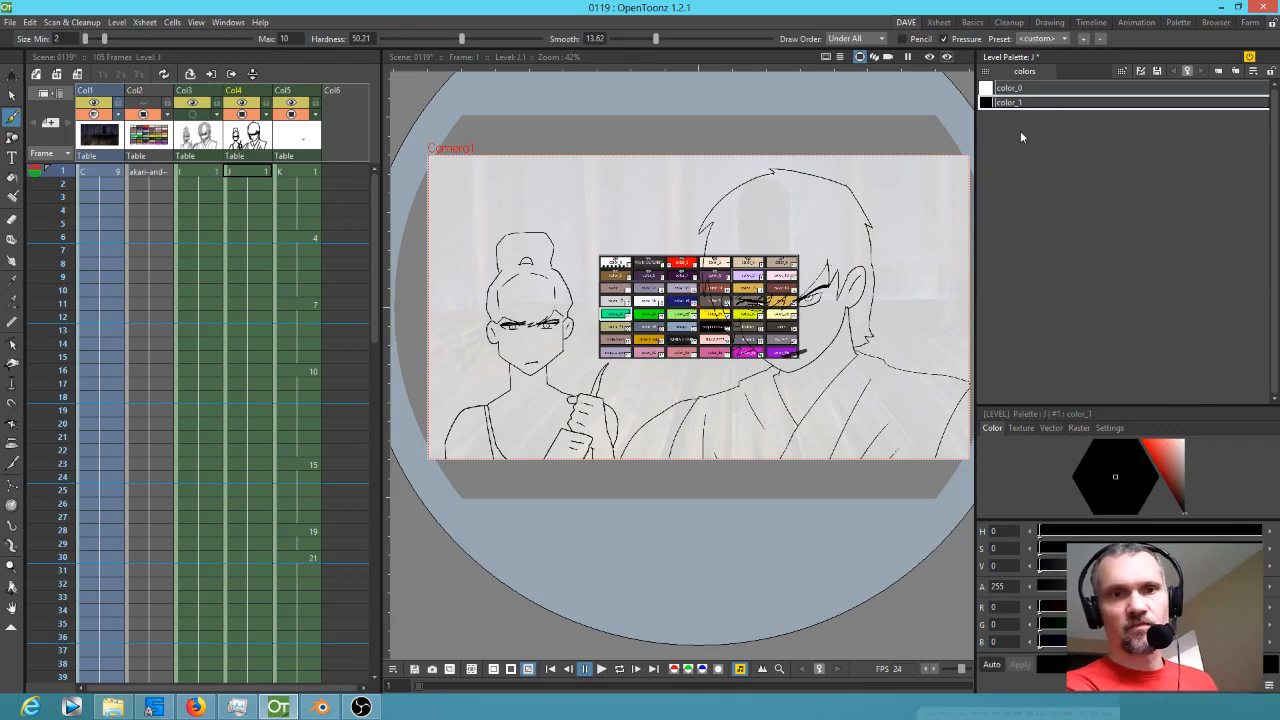
left_click(1182, 478)
left_click_drag(1184, 476, 1210, 482)
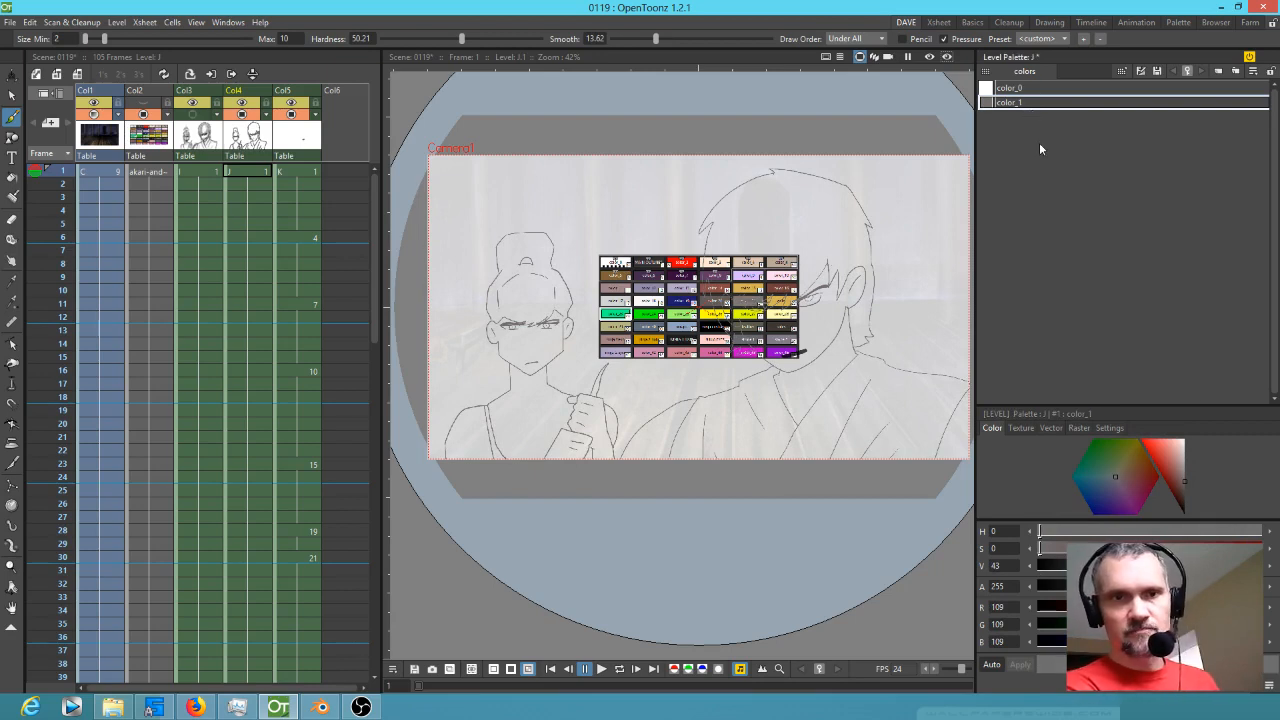
- Paste seven copies of the grey color_1 style into the Col4 palette and lighten the last copy to value 92
key("ctrl+v")
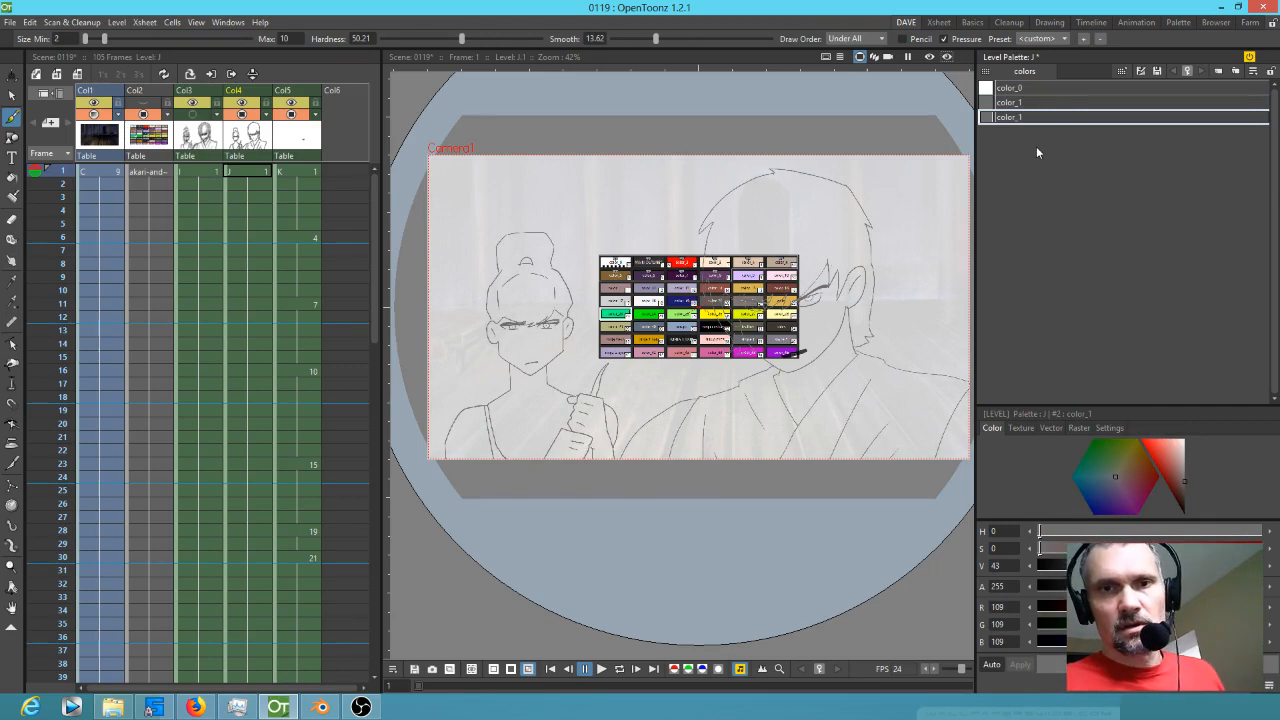
key("ctrl+v")
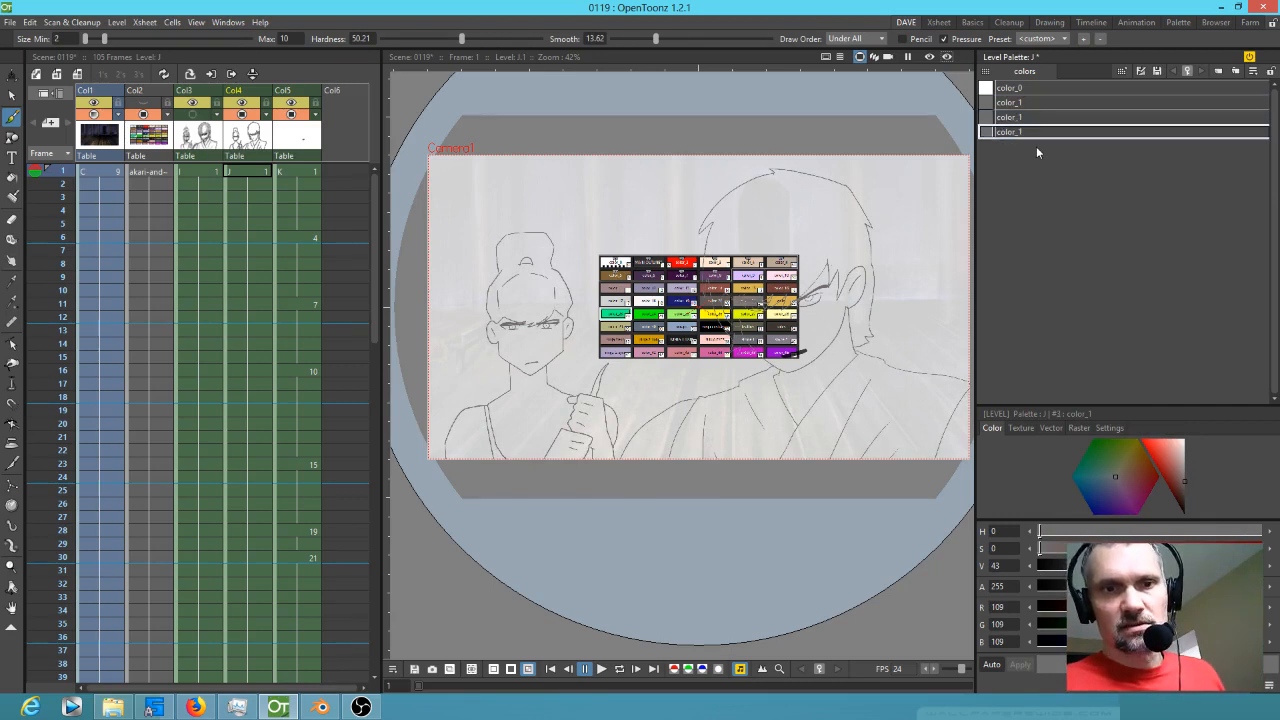
key("ctrl+v")
key("ctrl+v")
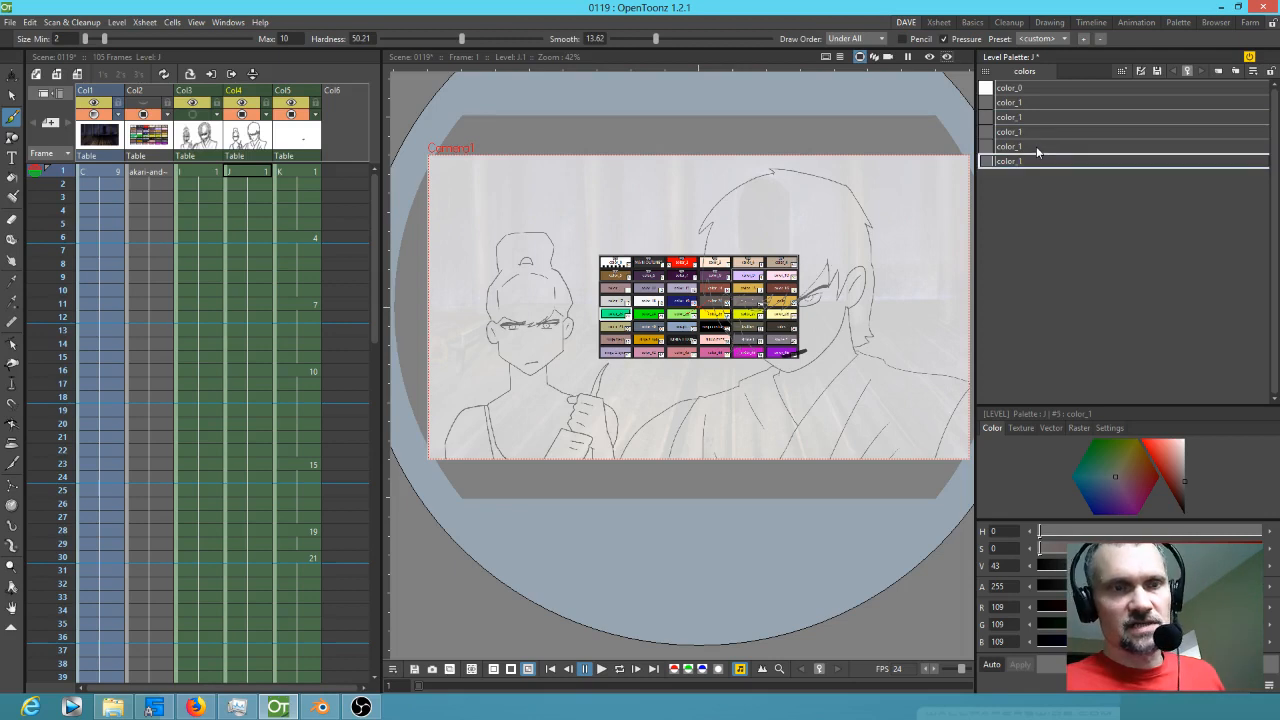
key("ctrl+v")
key("ctrl+v")
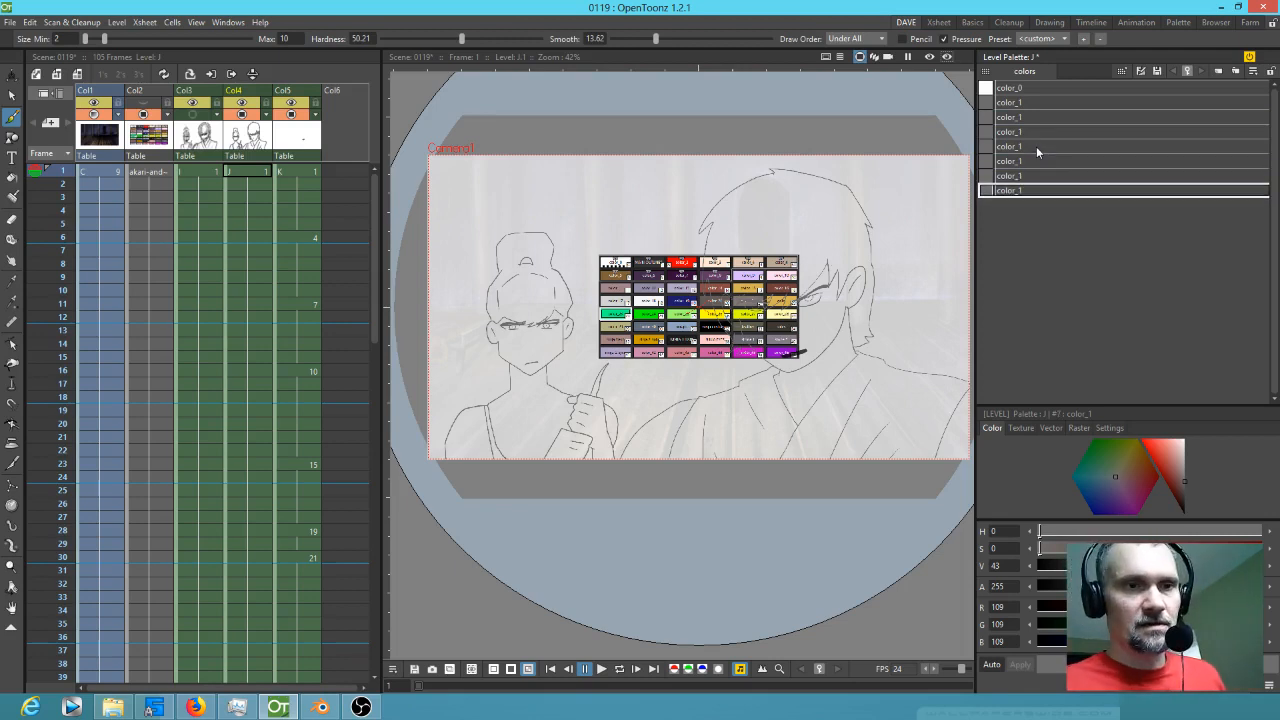
key("ctrl+v")
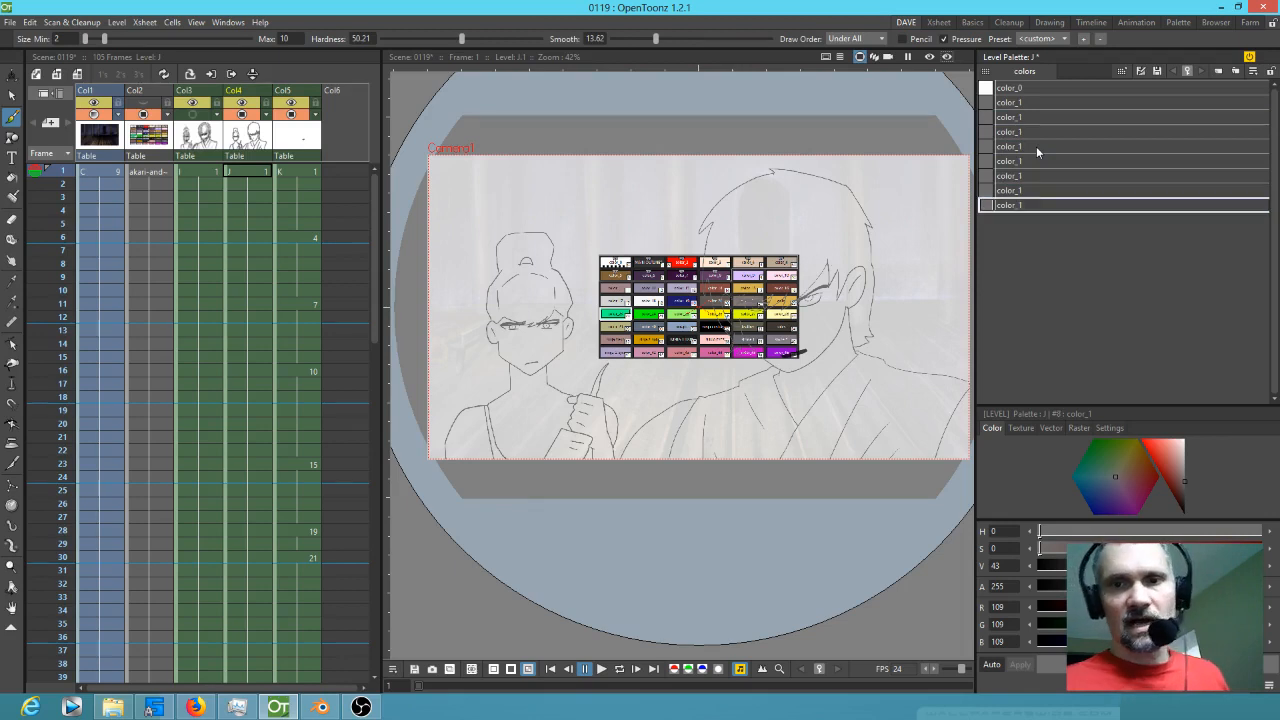
left_click(1186, 442)
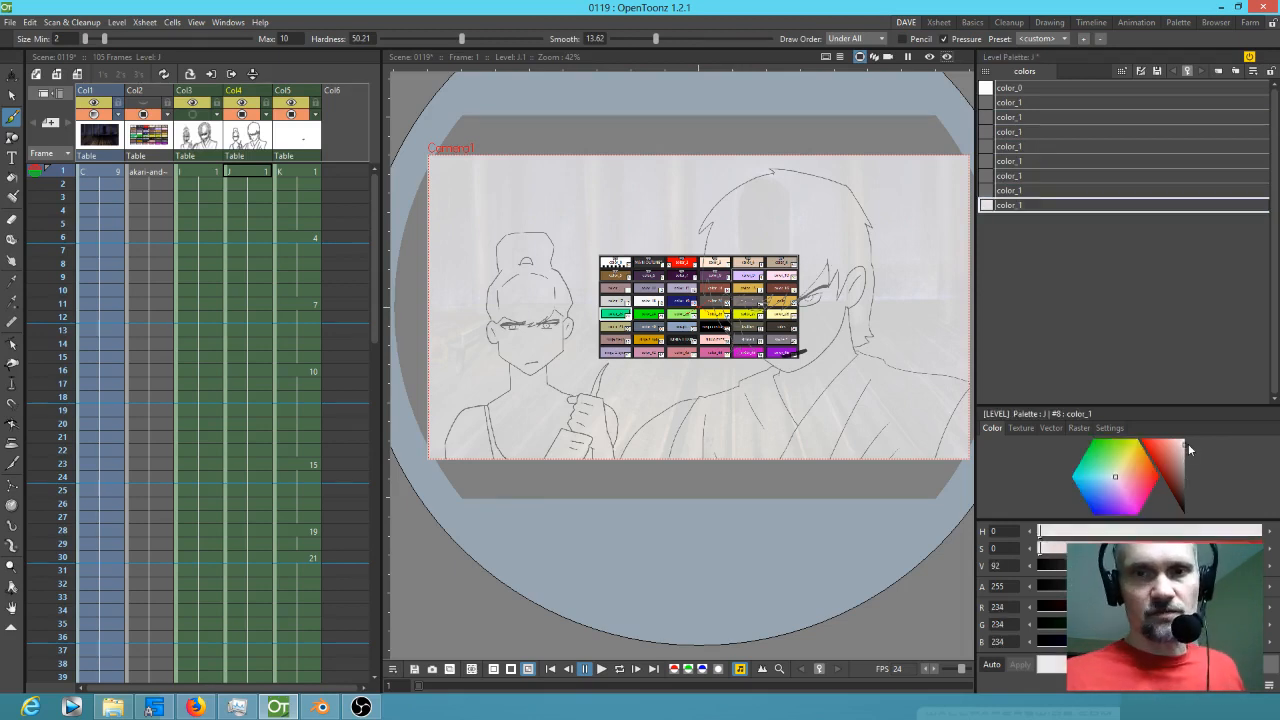
- Sample the color chart's color_10 pink into the first color_1 style with the Style Picker
left_click(1100, 190)
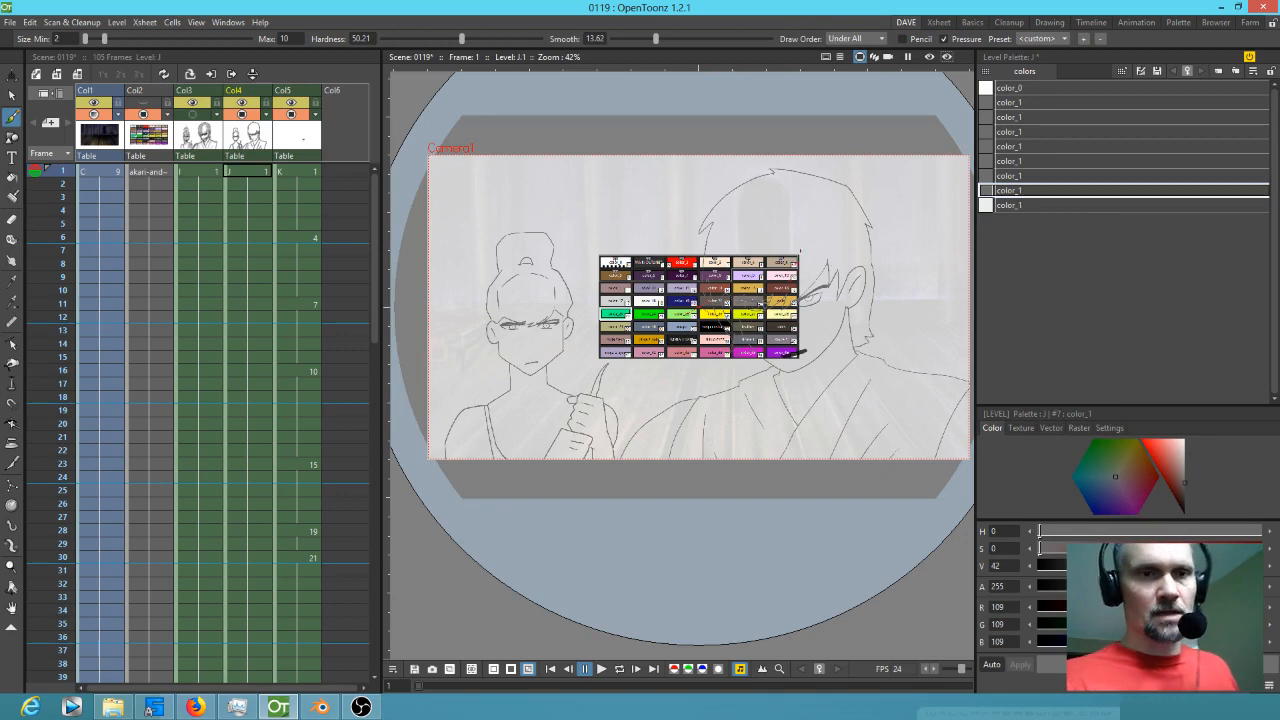
key("shift+space")
mouse_move(752, 333)
left_mouse_down()
mouse_move(752, 212)
mouse_move(850, 417)
mouse_move(857, 407)
left_mouse_up()
left_click_drag(888, 306, 766, 372)
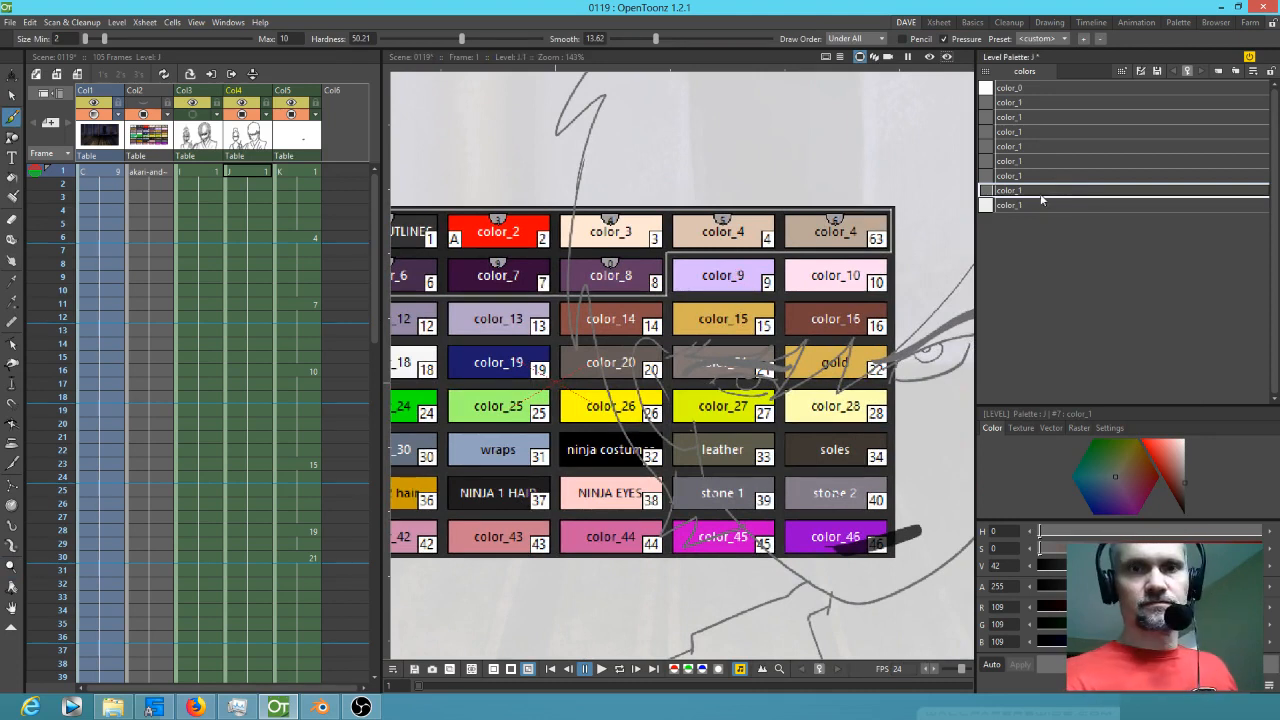
key("k")
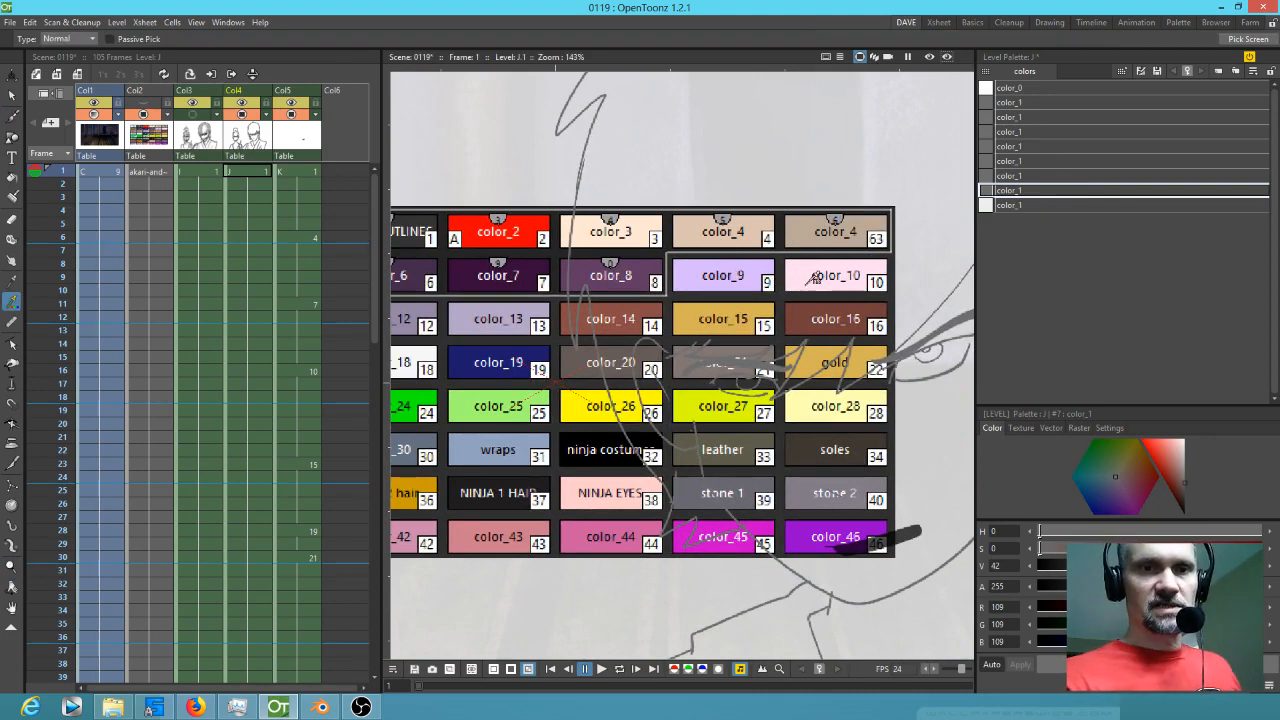
left_click(1026, 104)
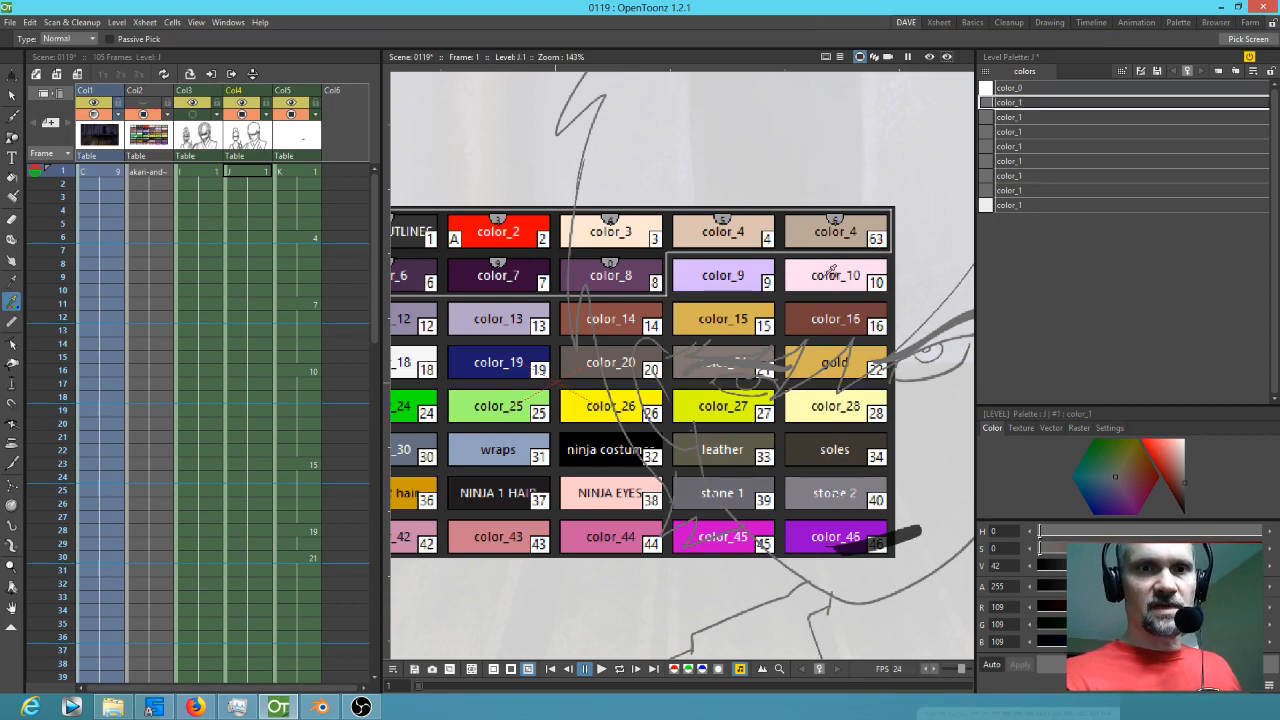
left_click(830, 270)
- Sample the chart's color_9 lavender into the second color_1 style and color_6 dark purple into the third
left_click(1036, 117)
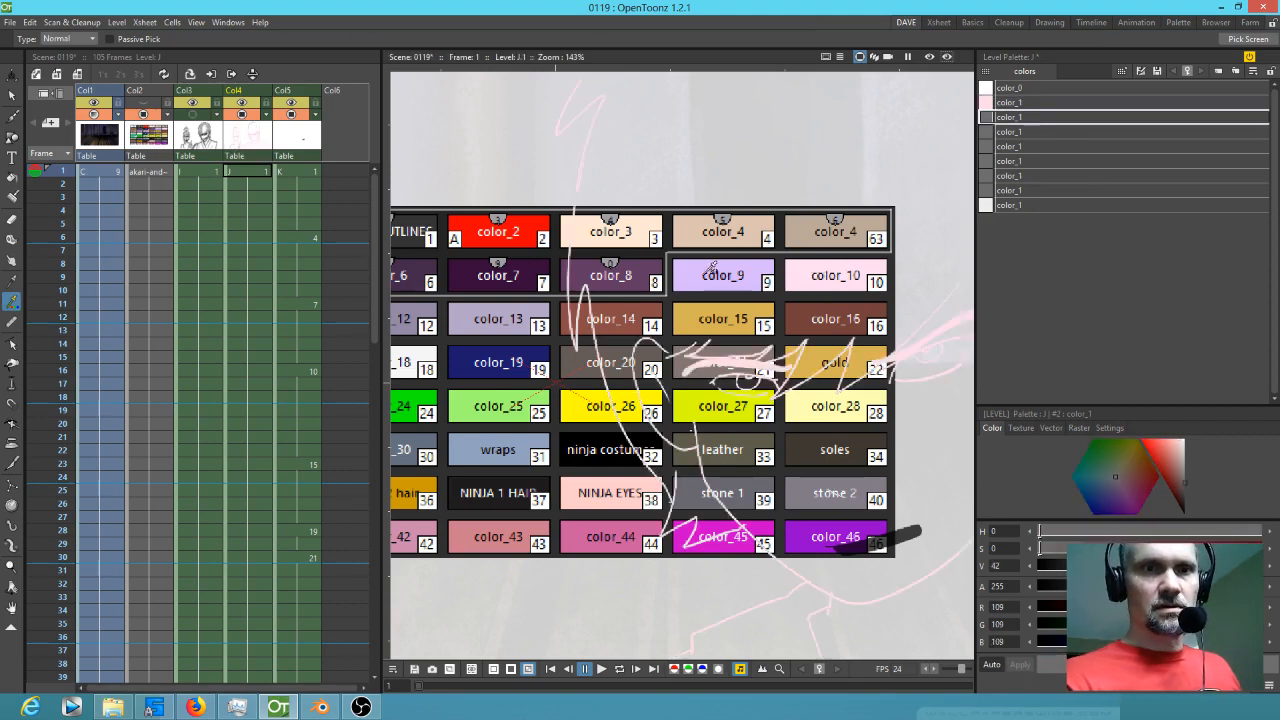
left_click(712, 274)
left_click(1027, 131)
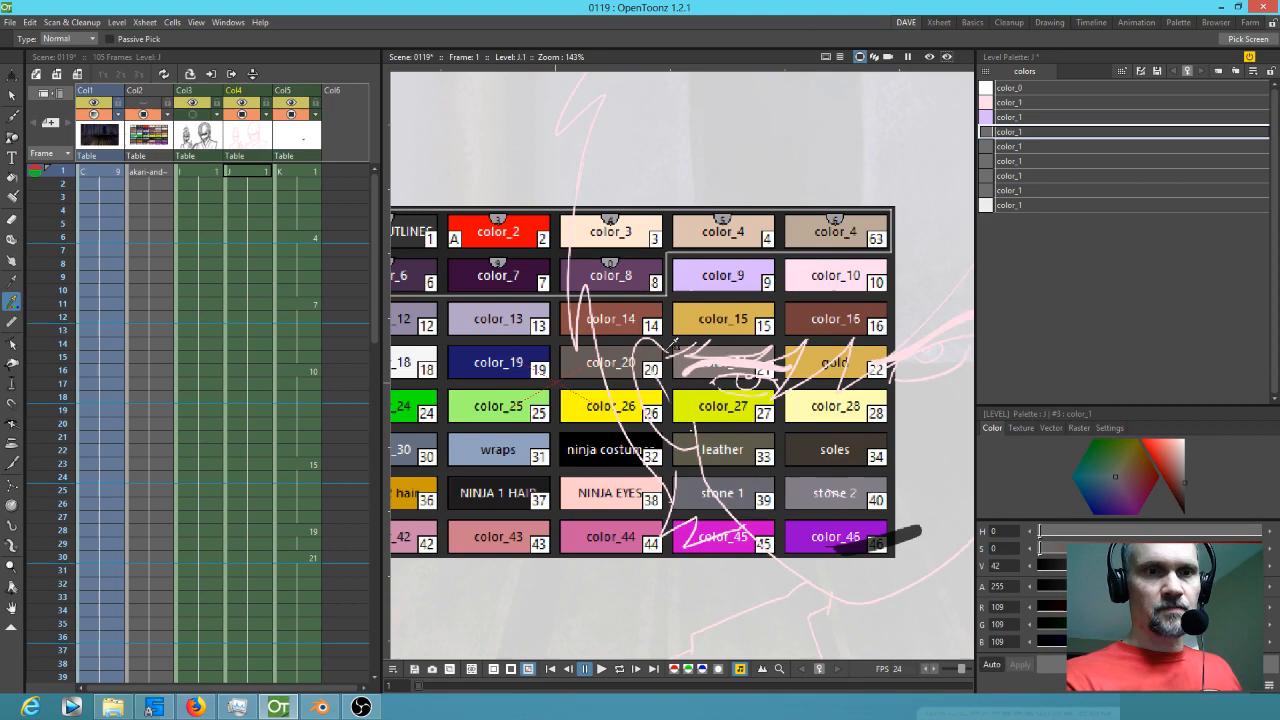
left_click_drag(474, 290, 592, 278)
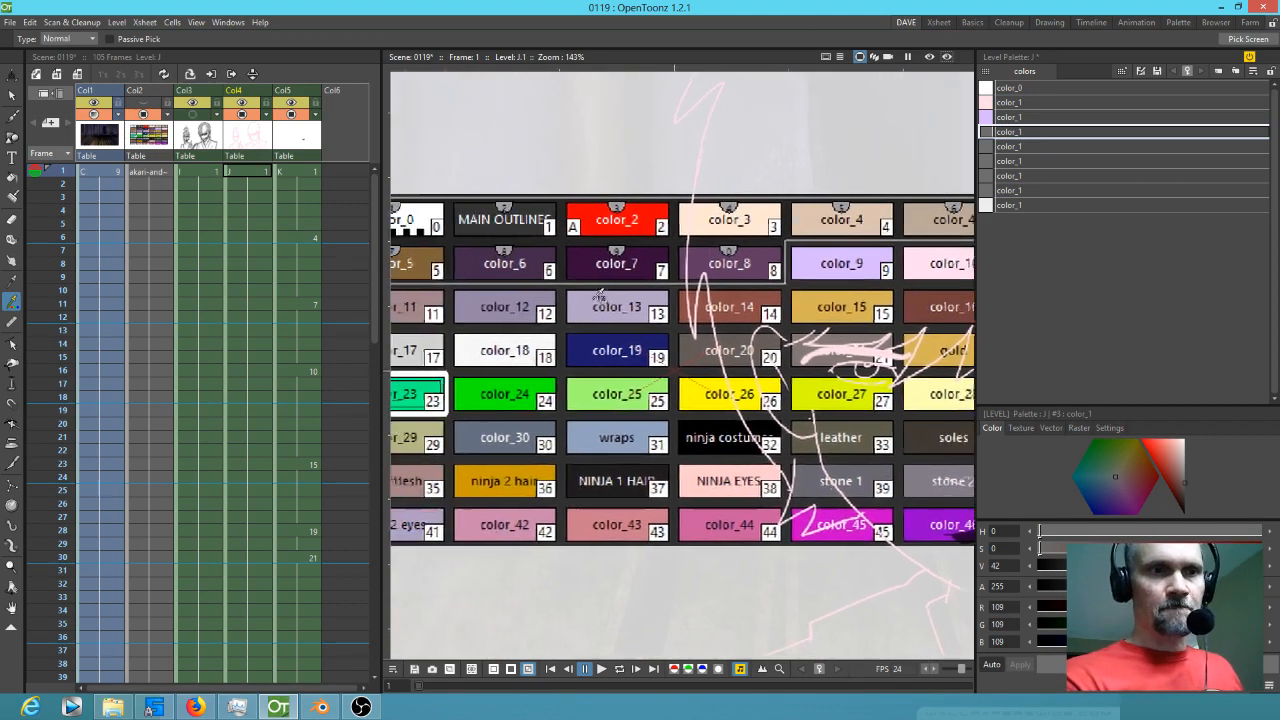
left_click(547, 255)
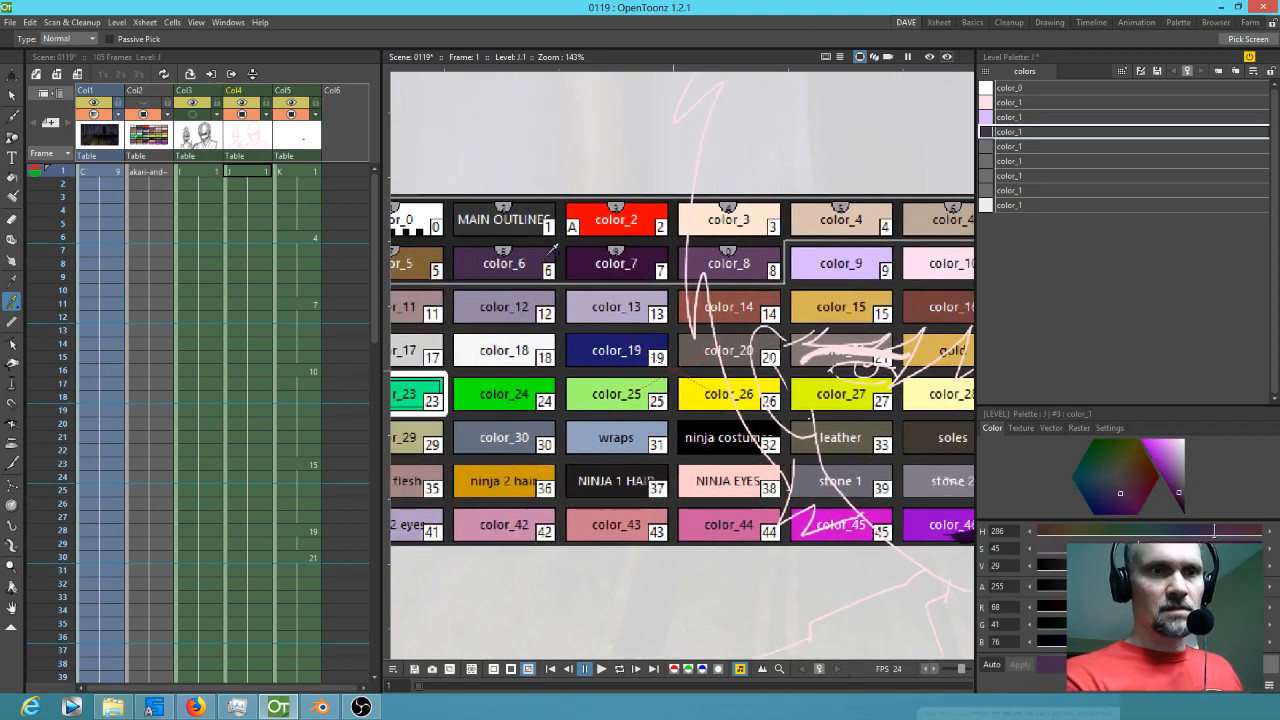
- Sample the chart's ninja 2 hair color into the fourth color_1 style and adjust it to yellow with hue 56, saturation 74, value 88
left_click(1020, 146)
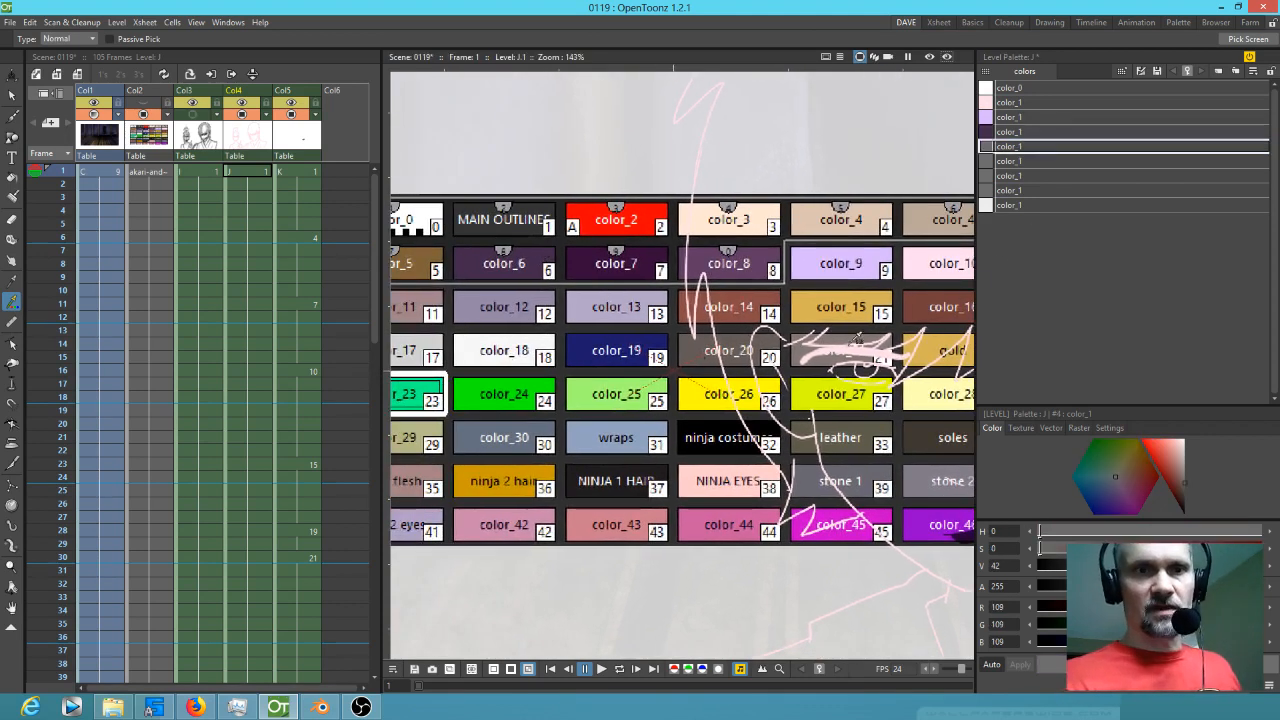
left_click(531, 468)
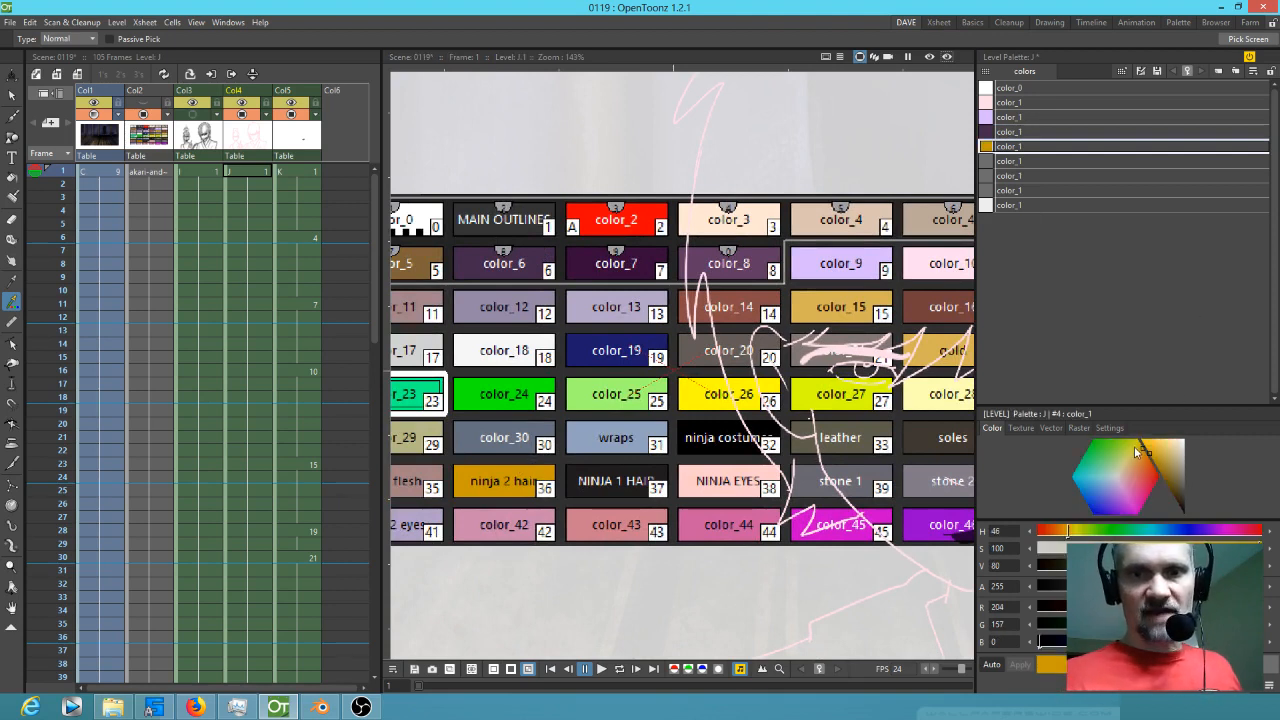
left_click(1135, 453)
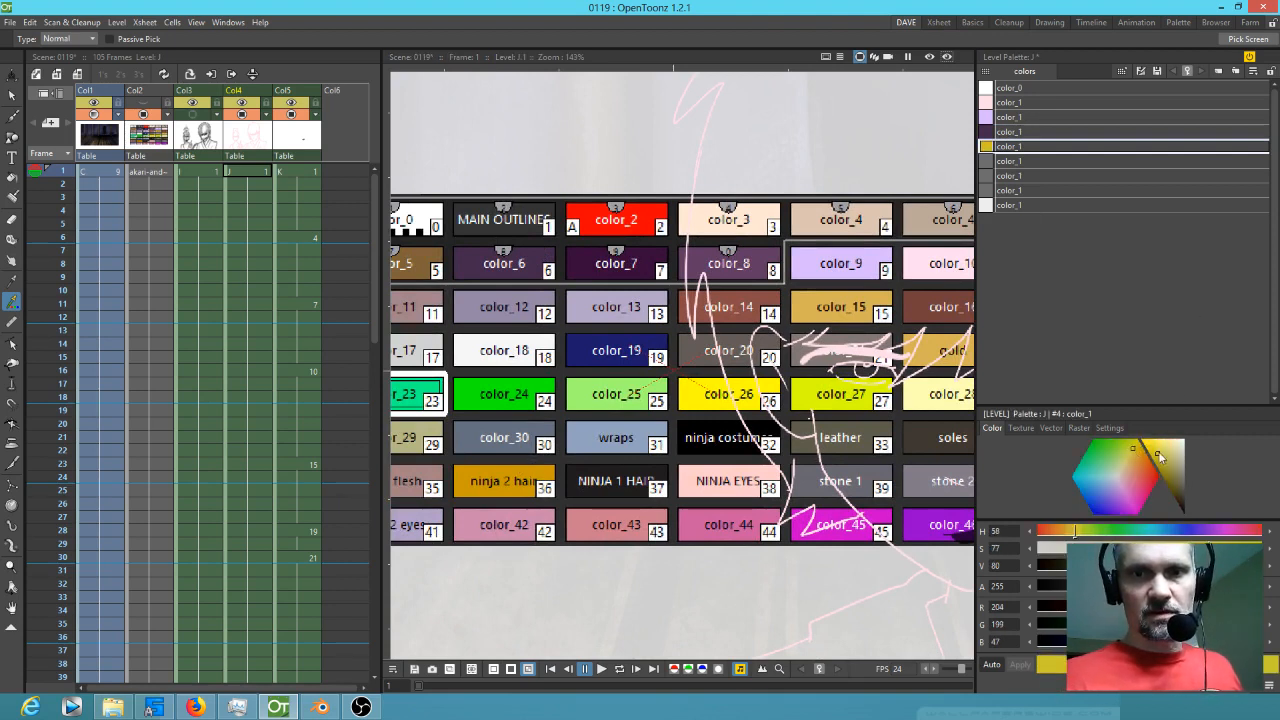
left_click_drag(1134, 452, 1137, 453)
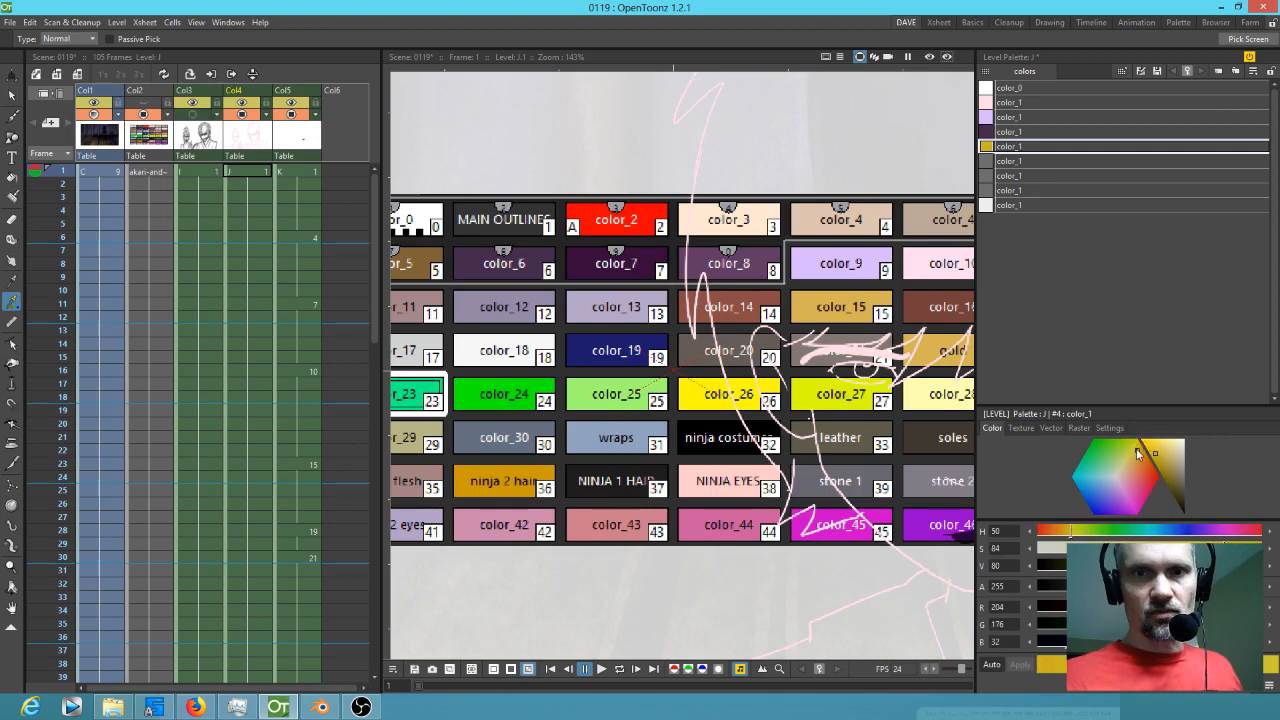
left_click(1164, 449)
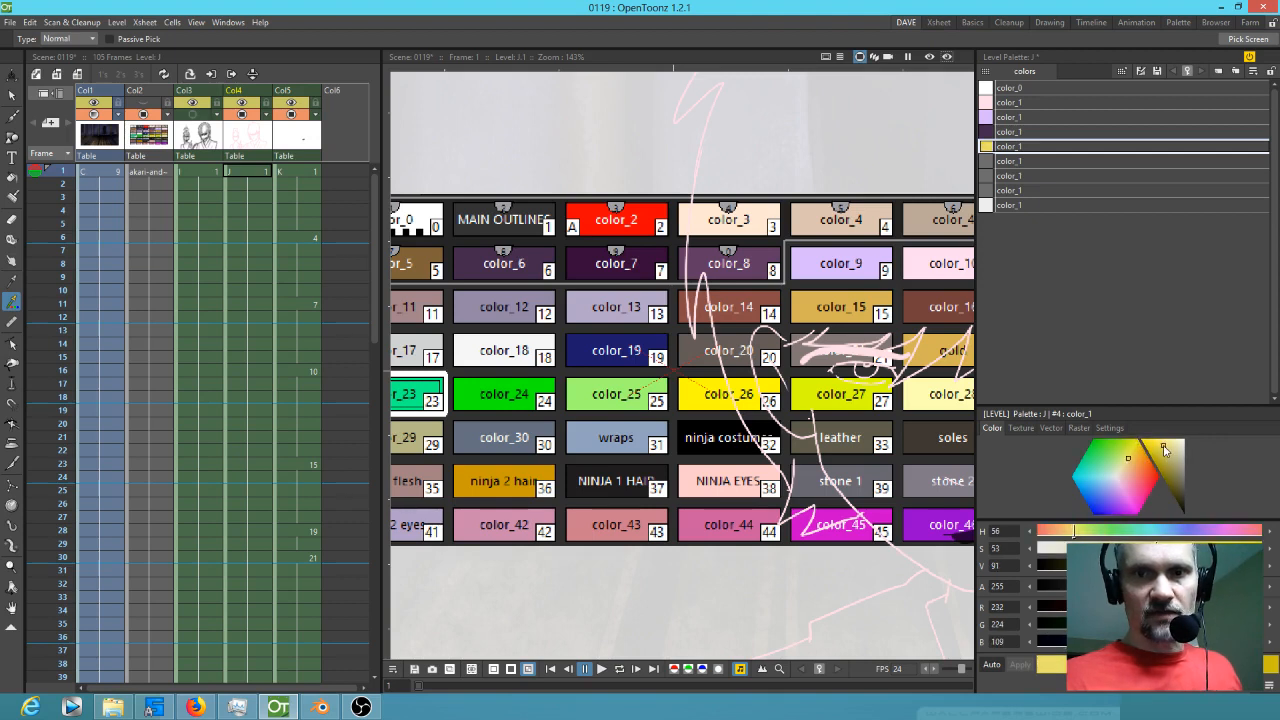
left_click_drag(1159, 449, 1157, 452)
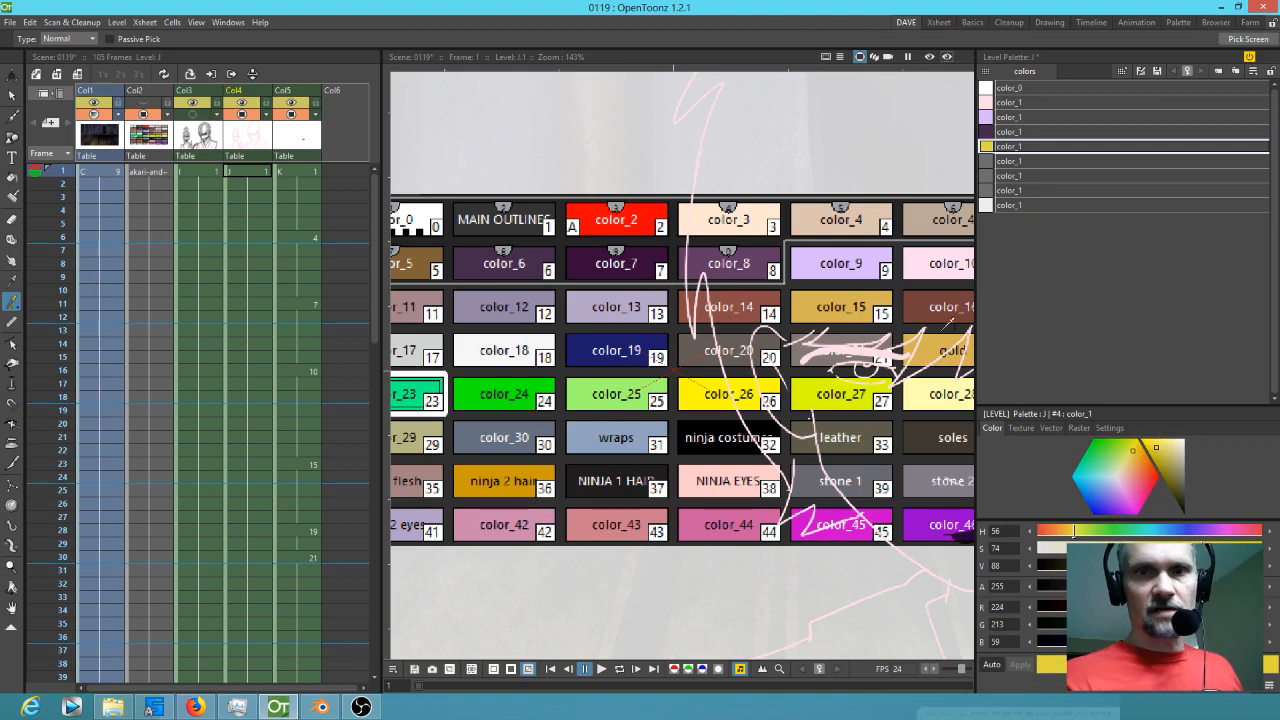
- Make the fifth color_1 style a dark navy with RGB 40, 40, 64
left_click(1012, 161)
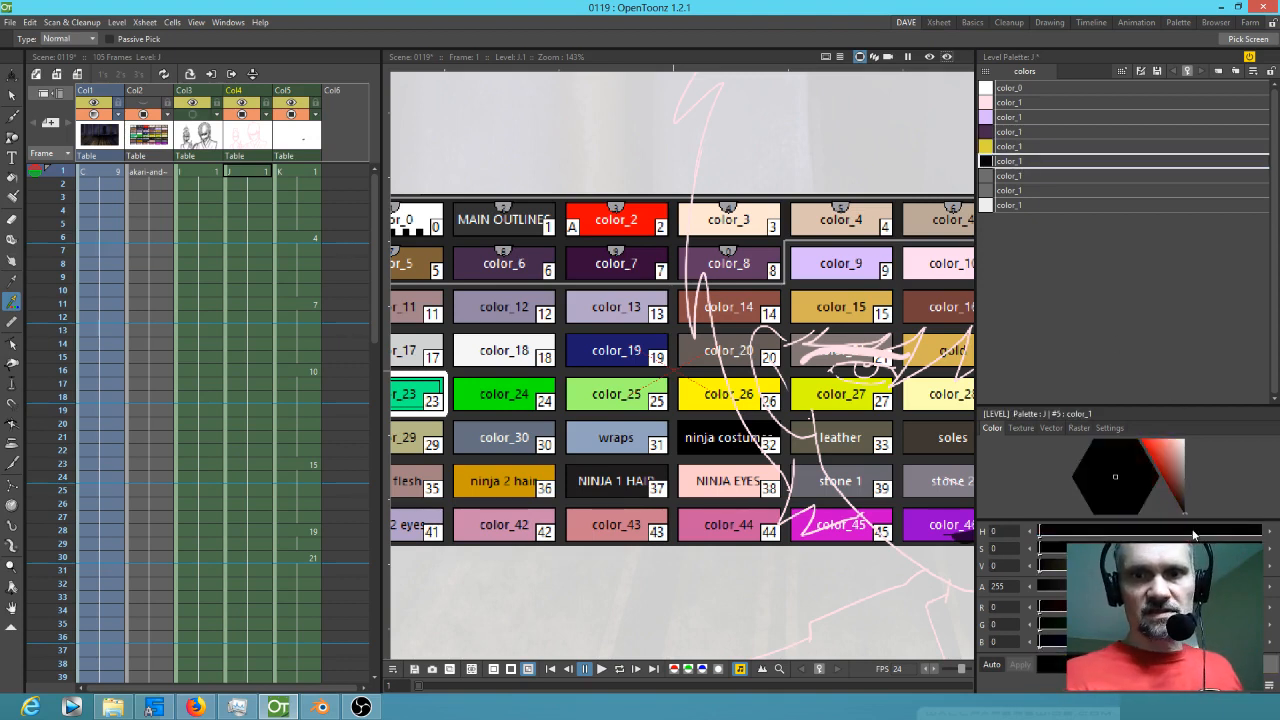
left_click_drag(1185, 511, 1185, 502)
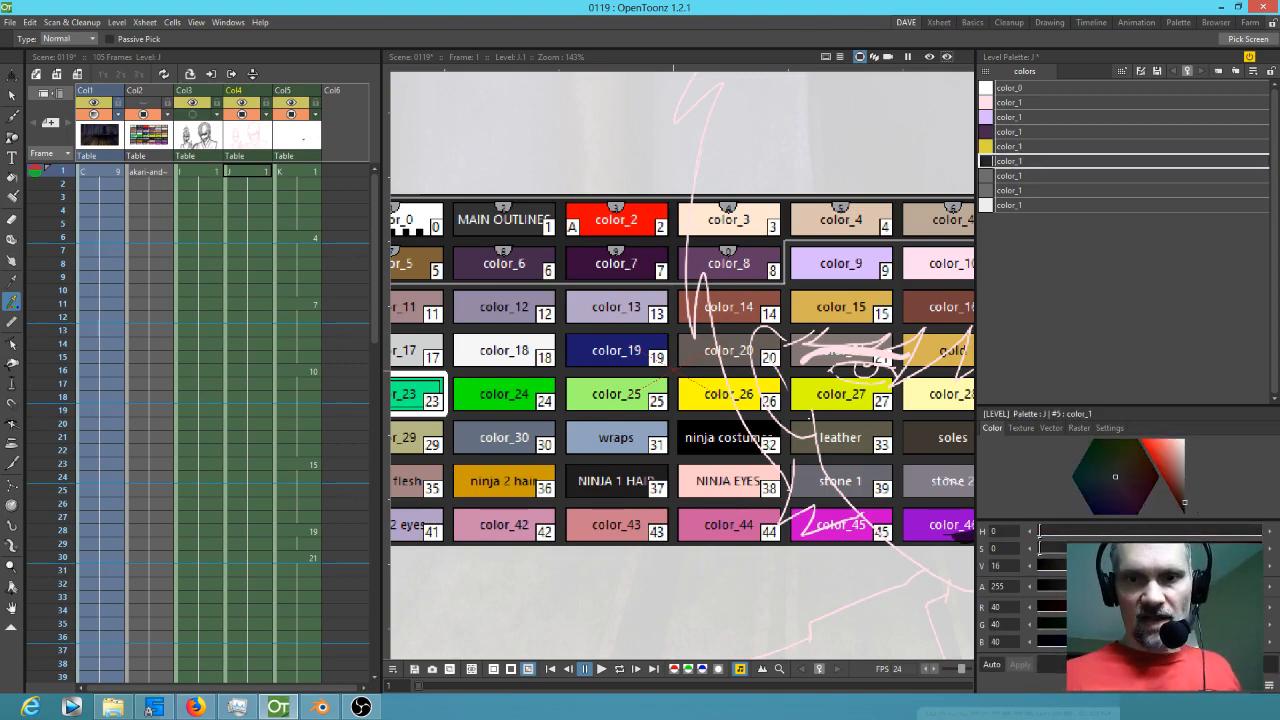
left_click(1150, 641)
left_click(1094, 641)
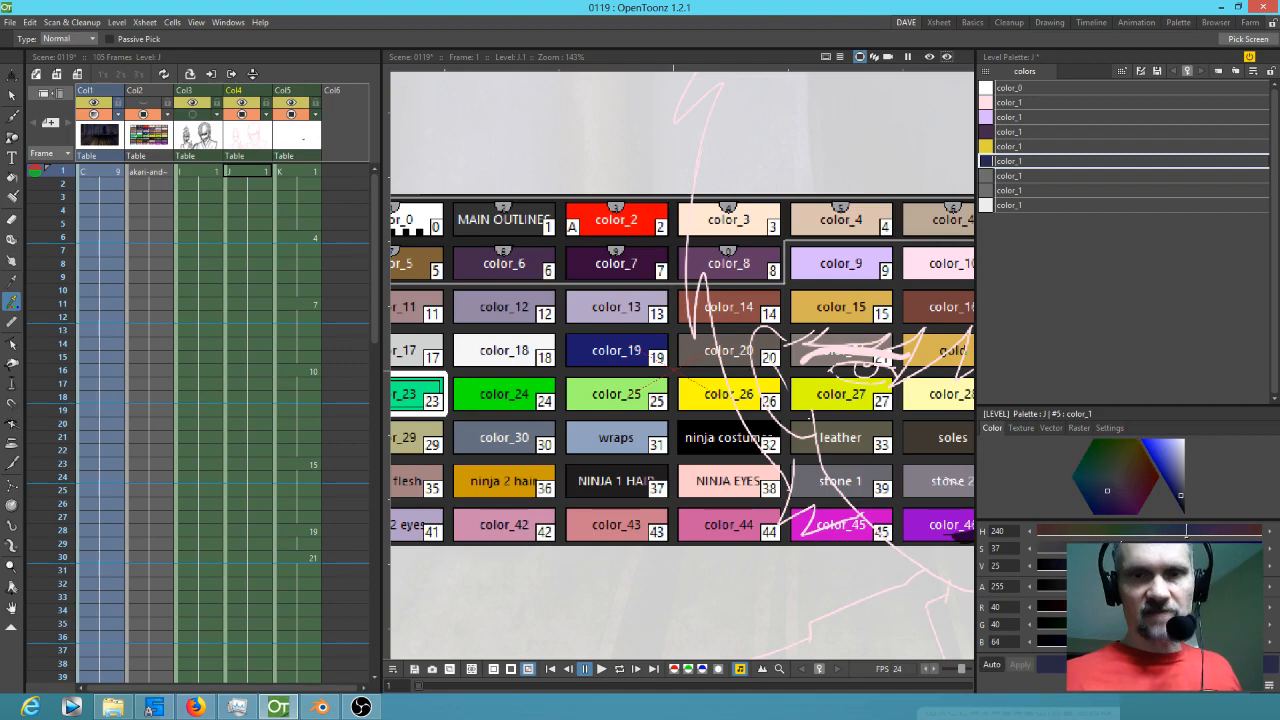
- Turn the first color_1 style back to grey with value 43, and sample color_10 pink into the sixth color_1 style
left_click(1012, 175)
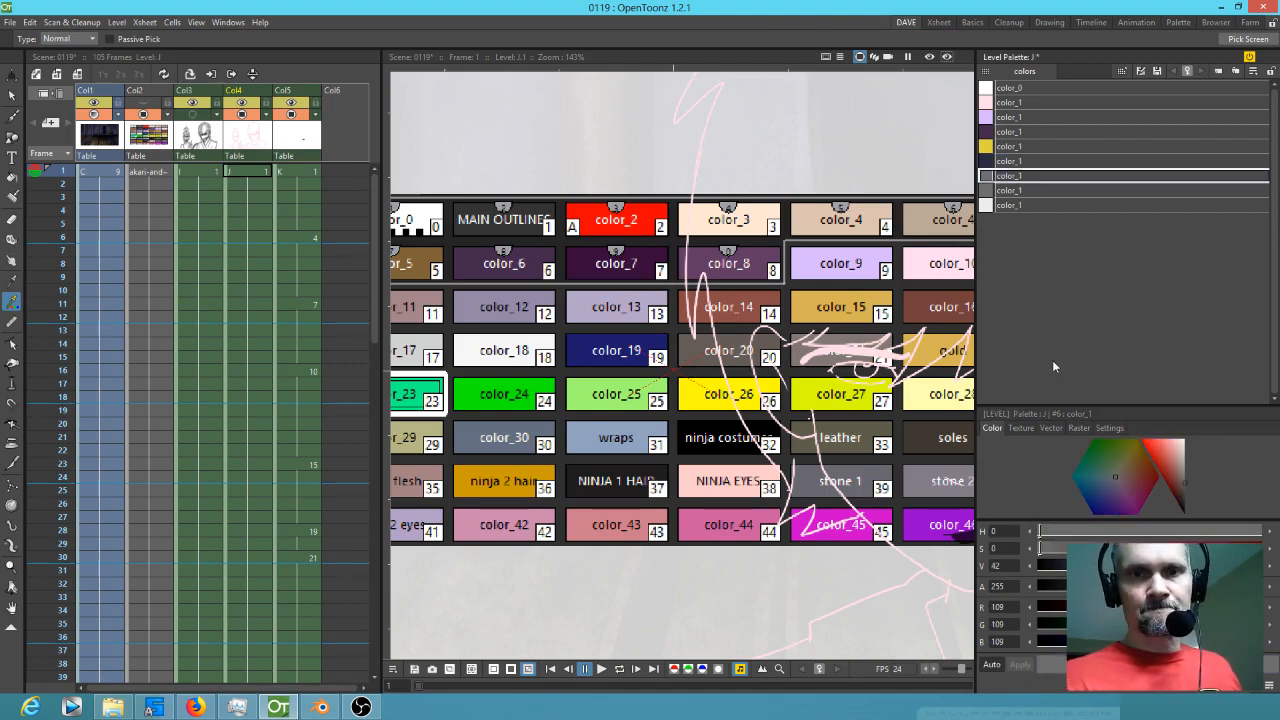
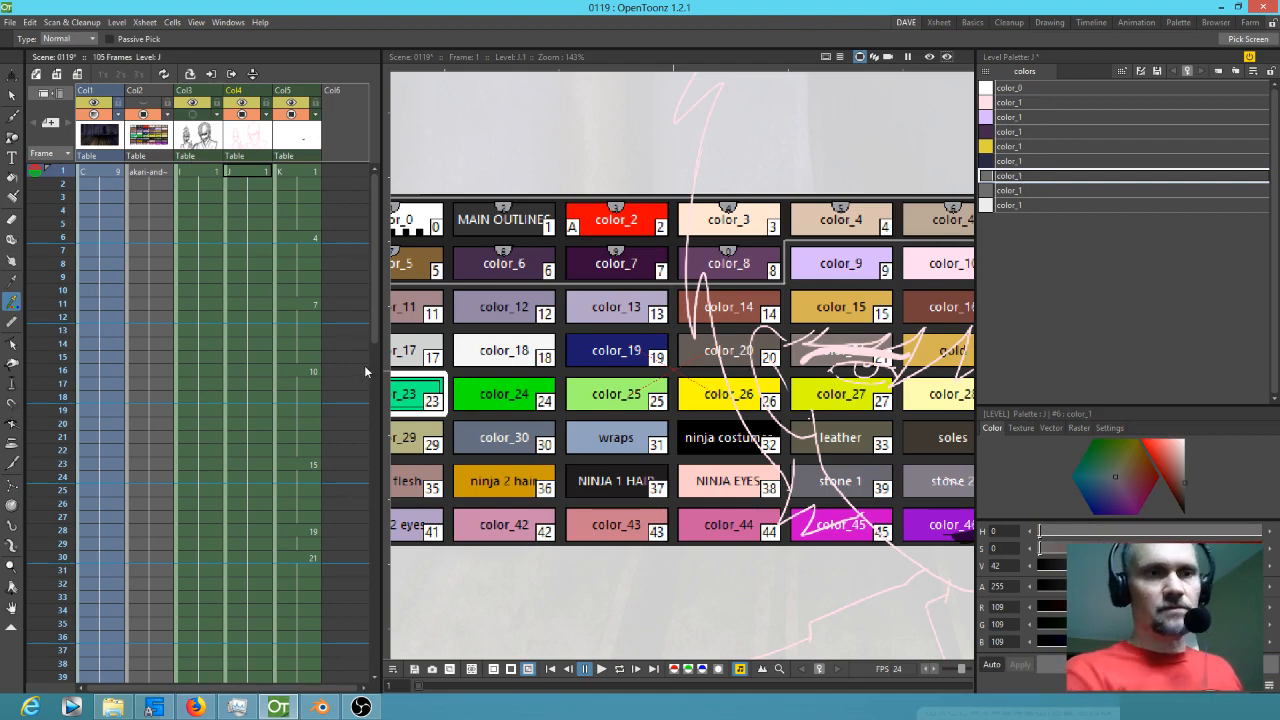
scroll(488, 393, "down", 3)
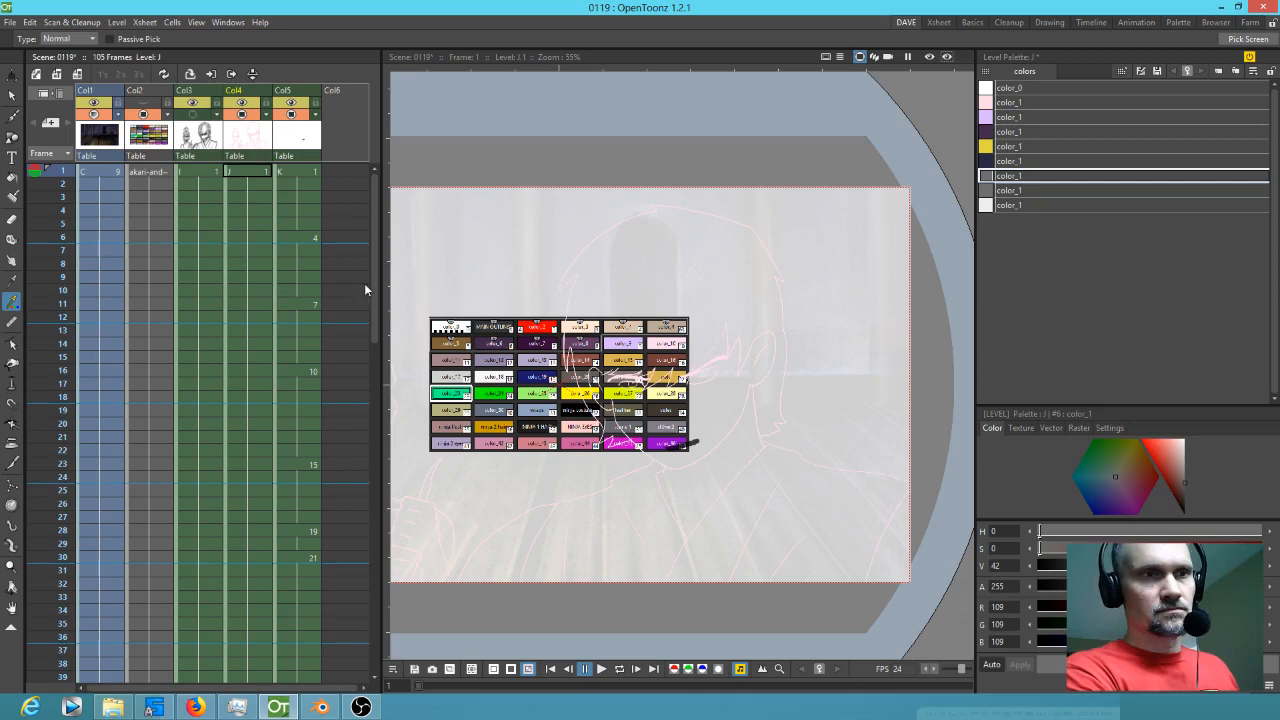
left_click(1020, 102)
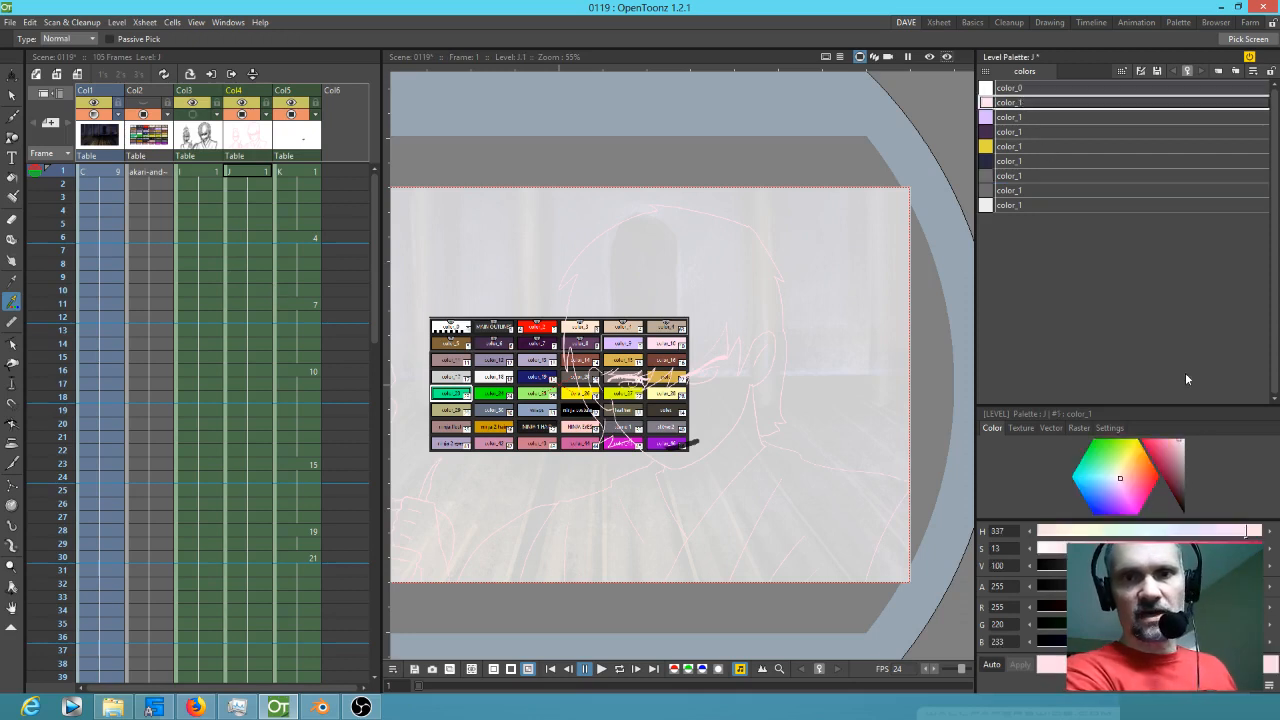
left_click(1187, 478)
left_click_drag(1187, 478, 1191, 480)
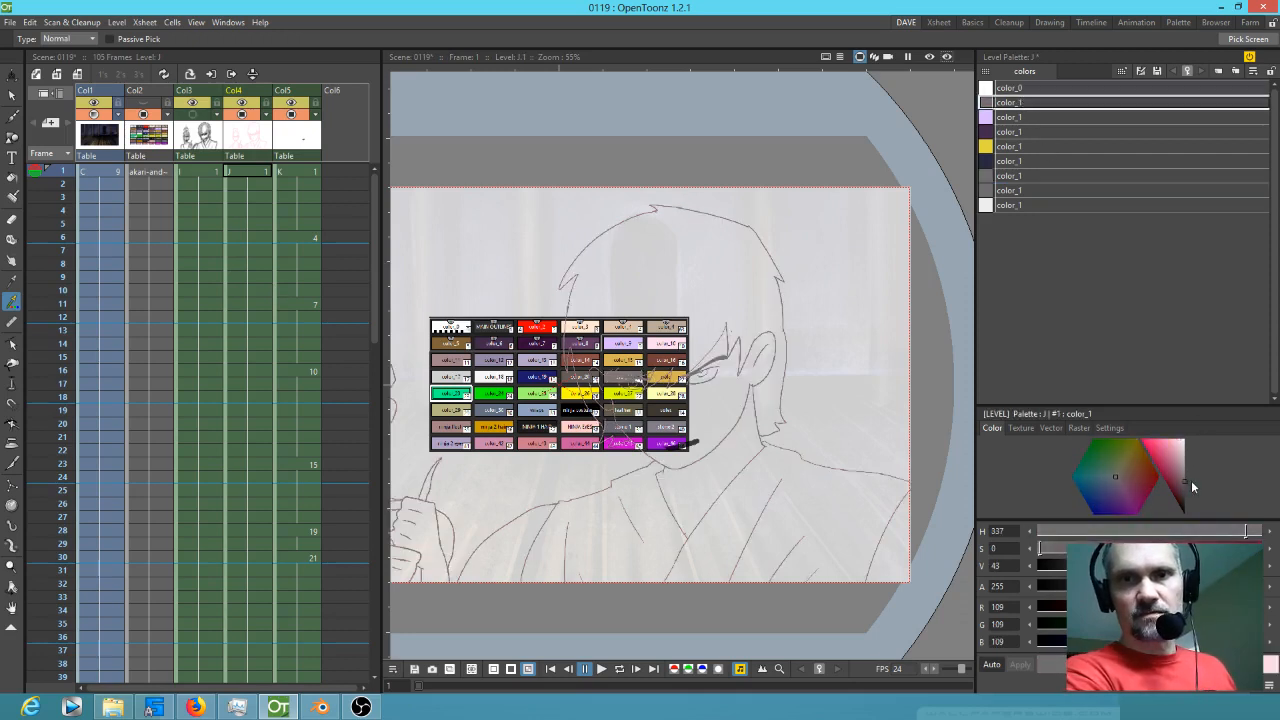
left_click(1012, 176)
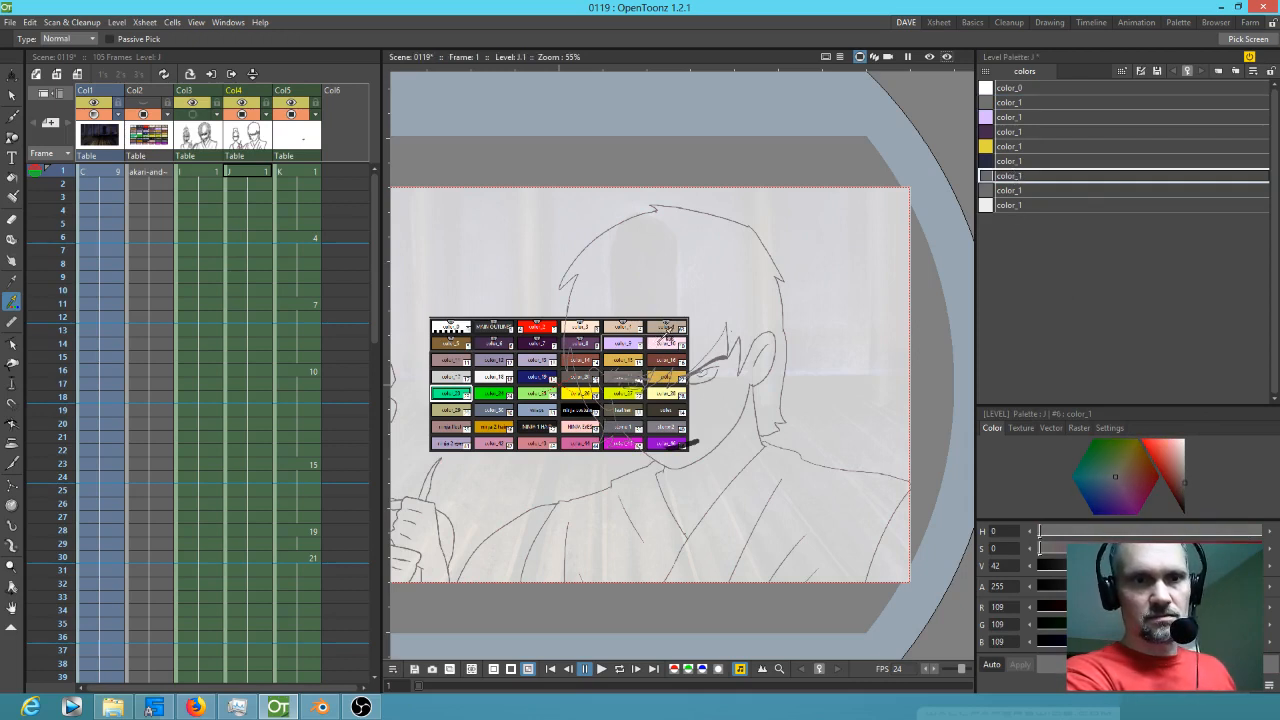
left_click(664, 340)
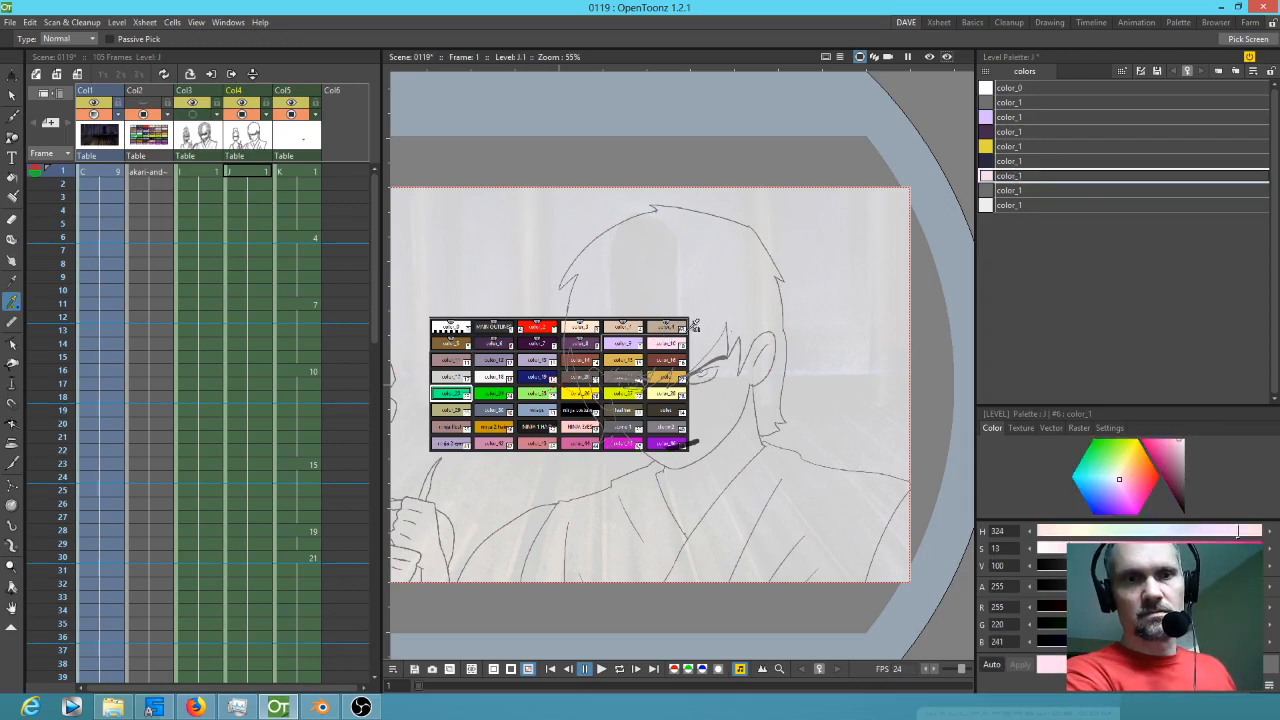
- Hide the color chart in Col2 and return to frame 1 of Col4
left_click(147, 171)
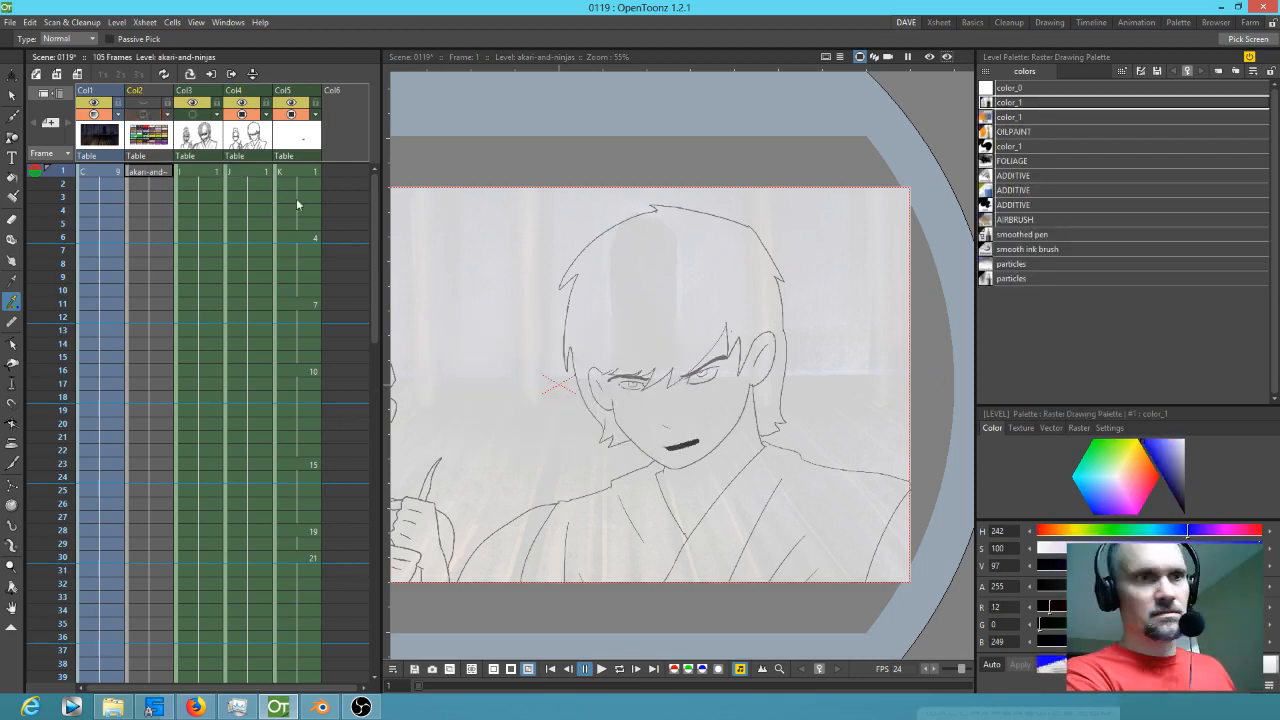
left_click(233, 172)
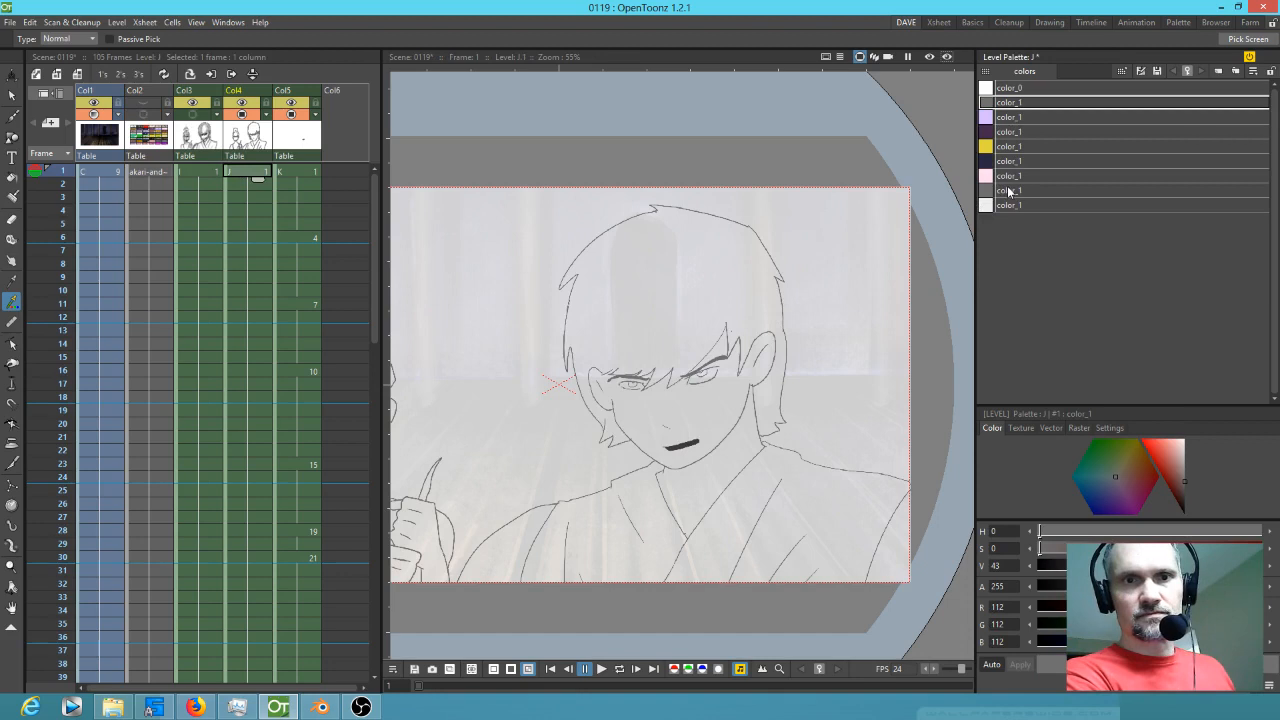
left_click_drag(784, 490, 804, 442)
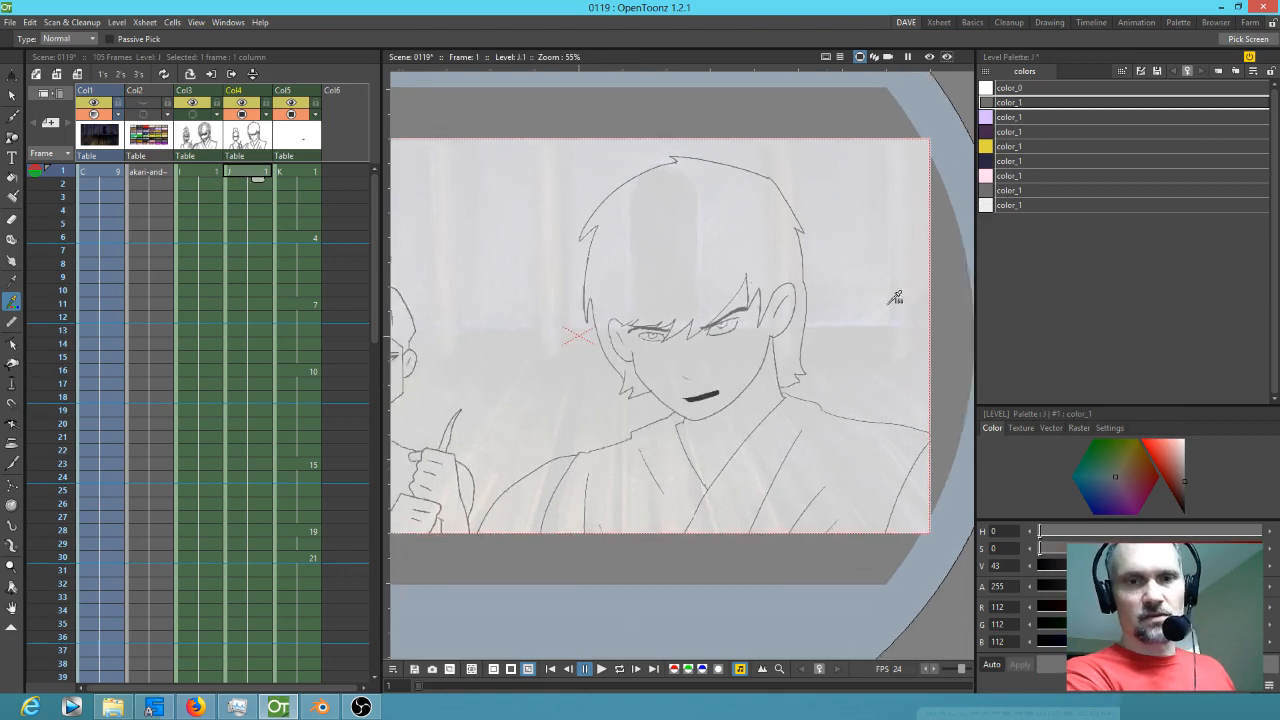
- Fill both sides of the man's robe with the yellow fourth color_1 style, undoing any accidental change to that color
left_click(1022, 146)
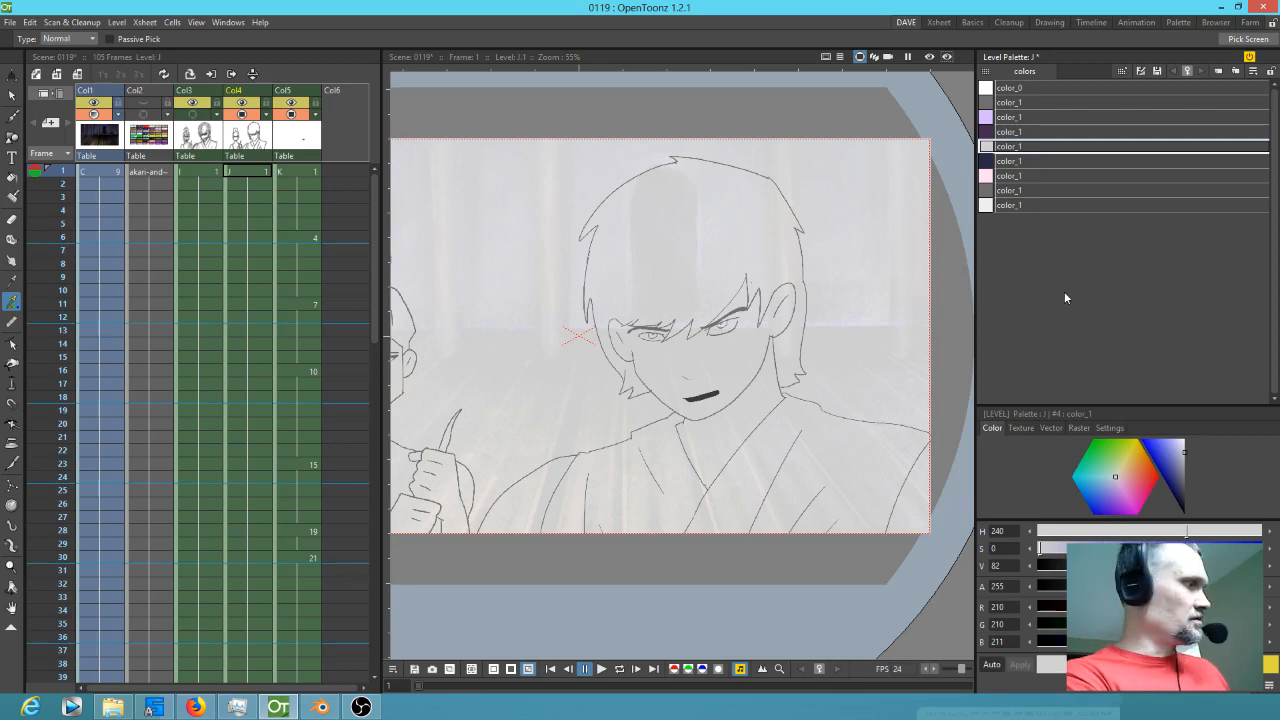
key("ctrl+z")
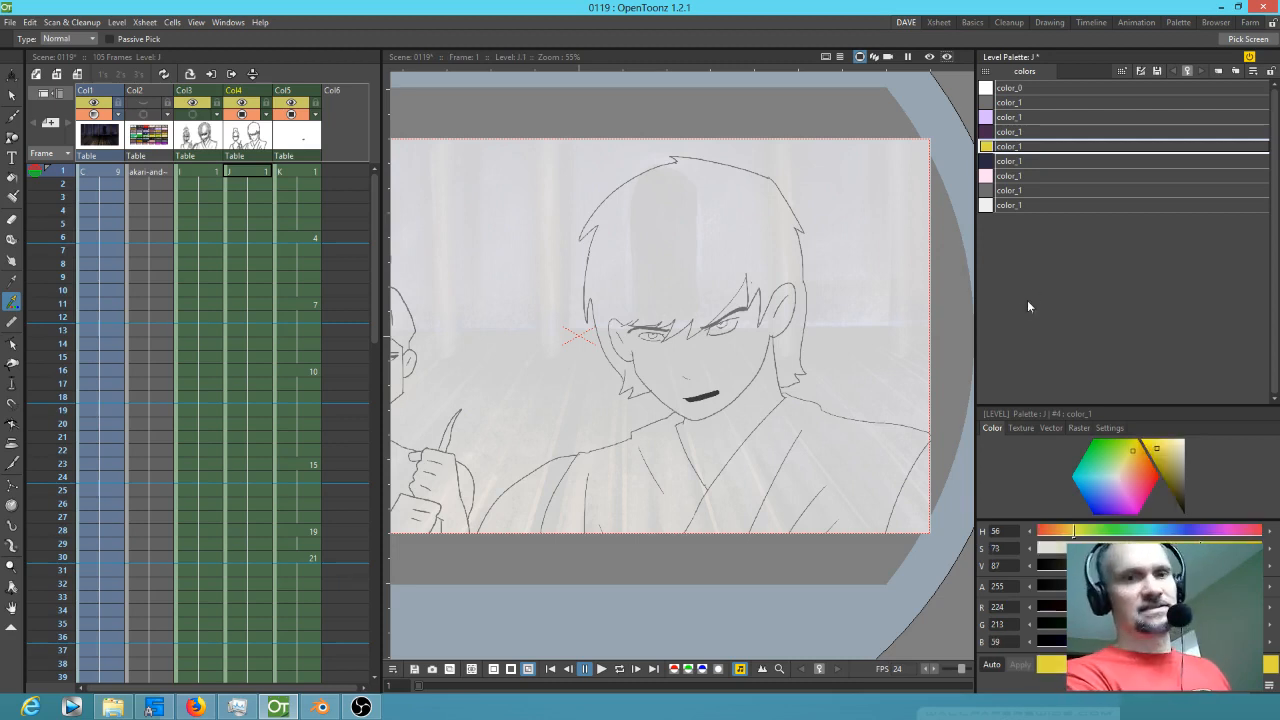
key("b")
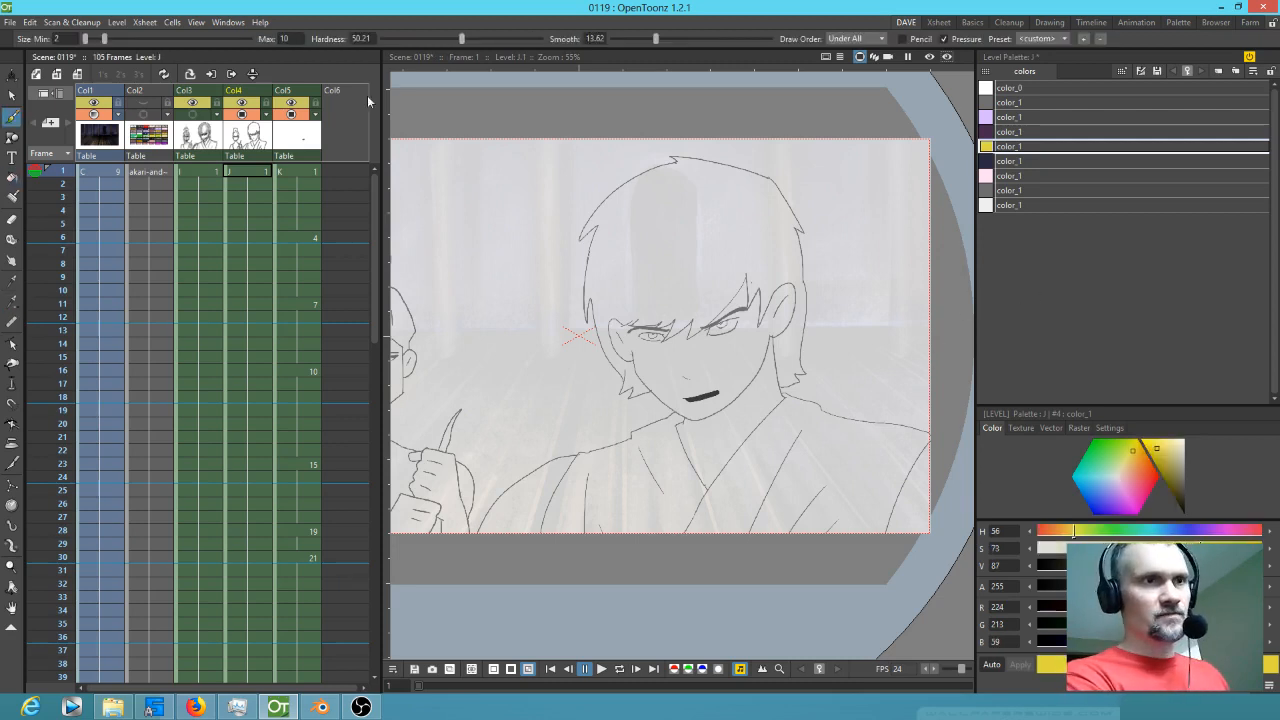
key("f")
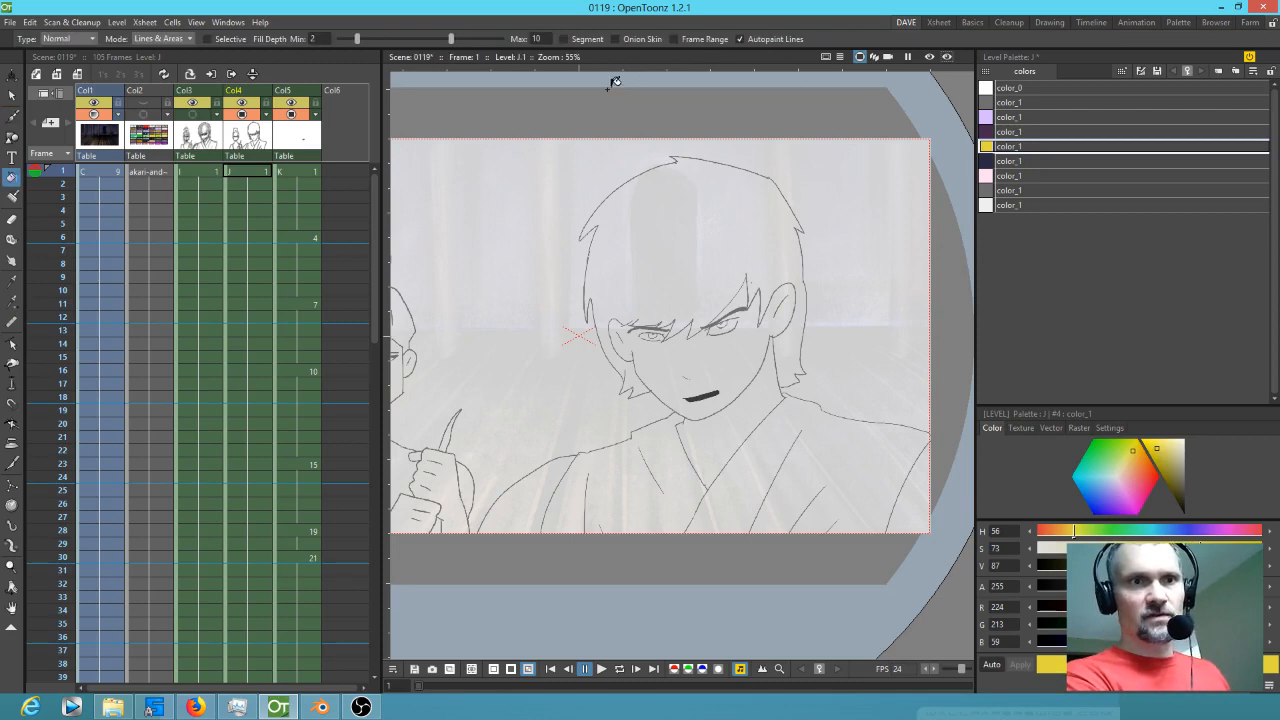
left_click(838, 441)
left_click(606, 485)
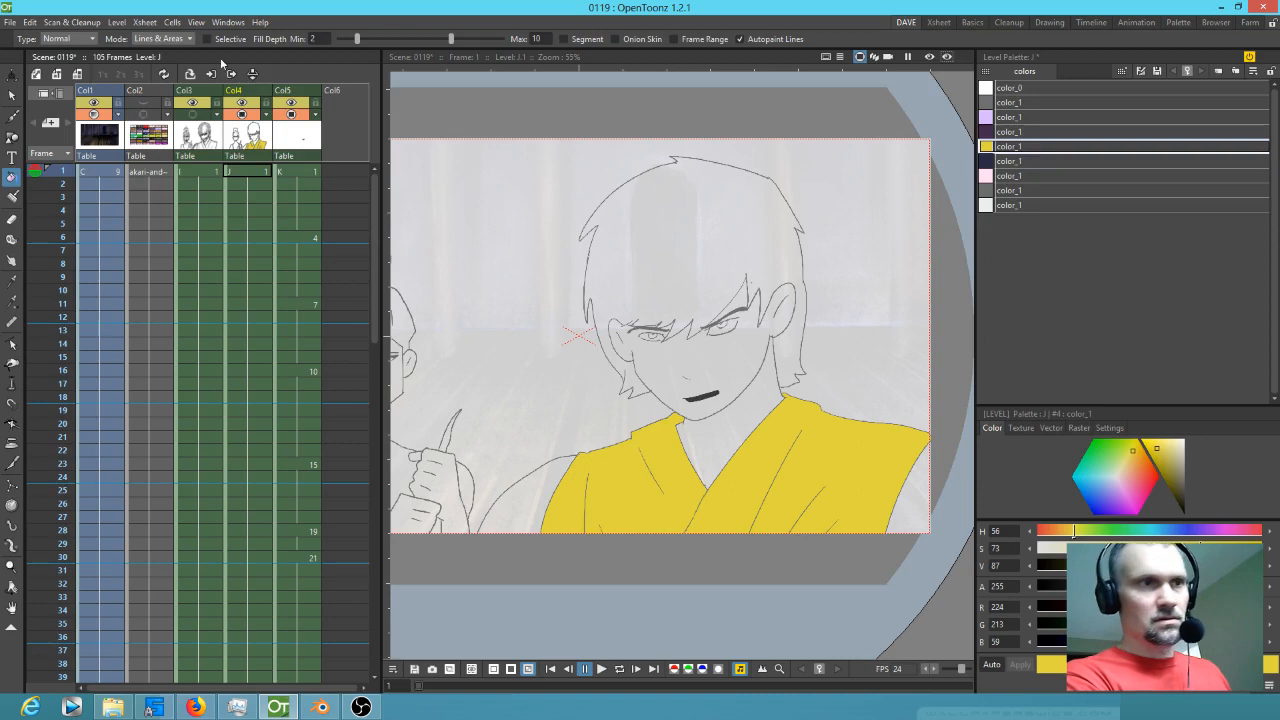
- Keep the Fill tool's type on Normal and limit its mode to Areas
left_click(70, 38)
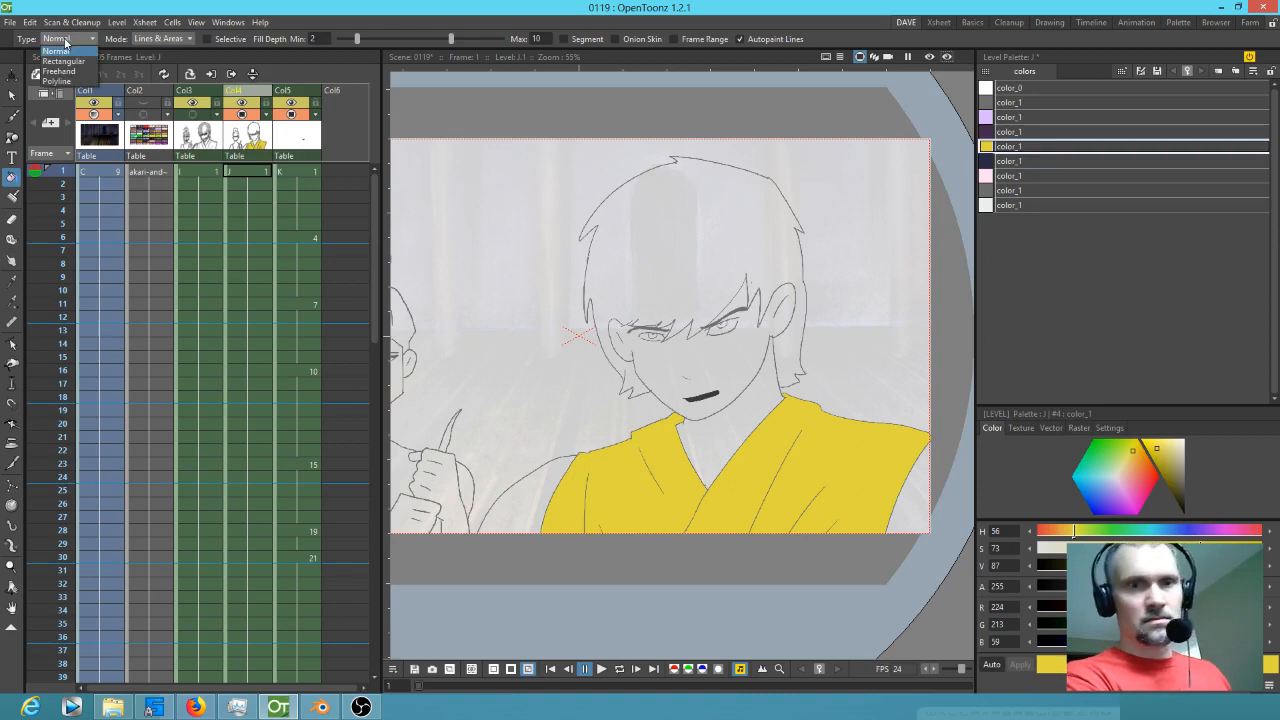
left_click(65, 42)
left_click(160, 38)
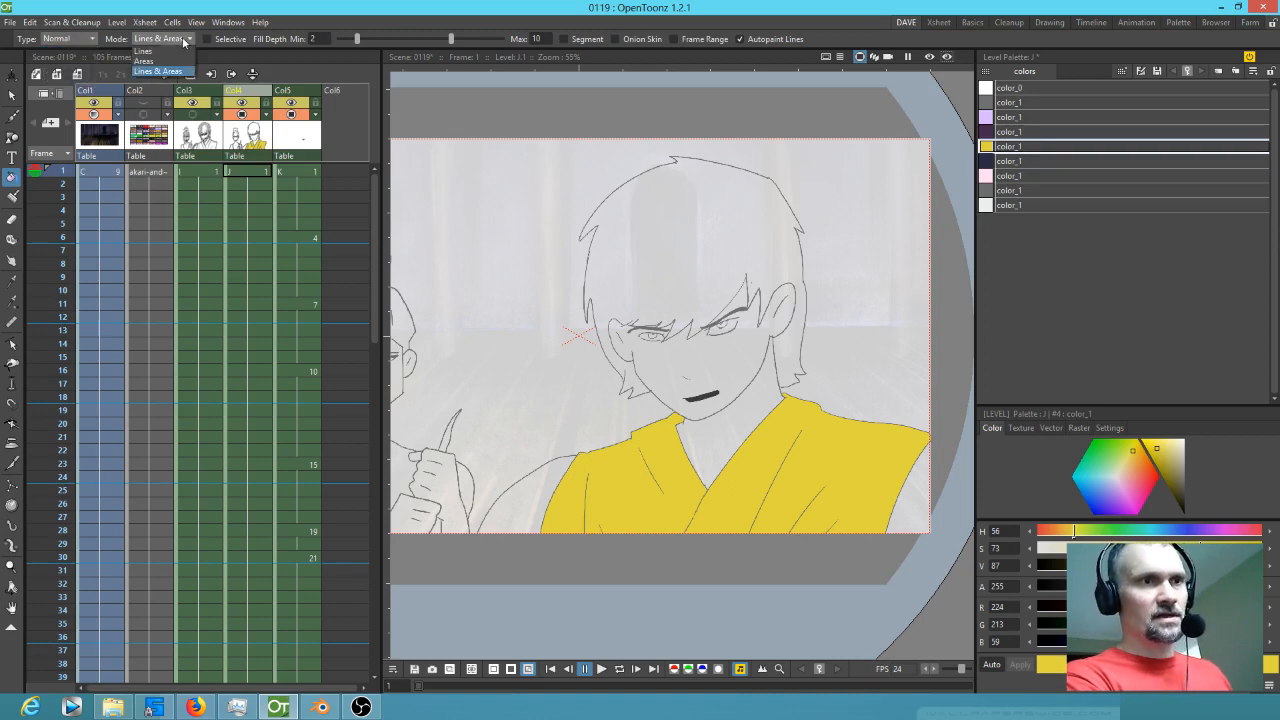
left_click(180, 60)
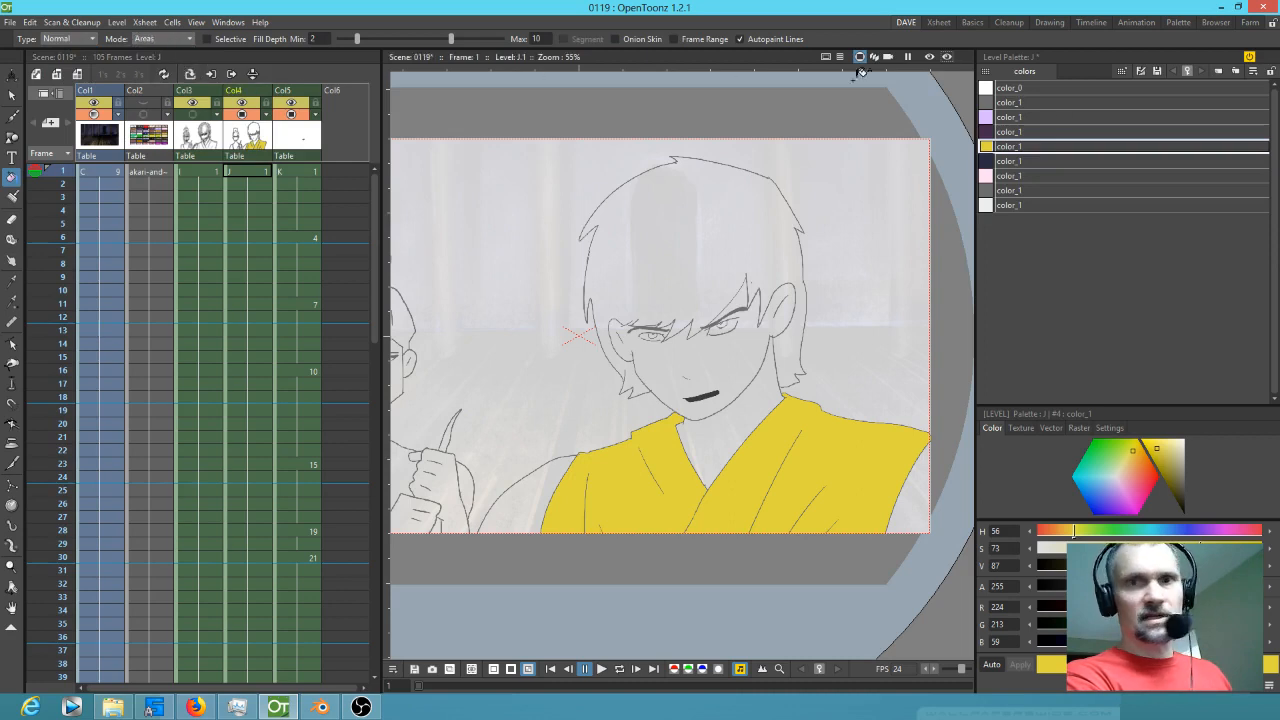
- Fill the man's arms, neck, face and hair with the pink sixth color_1 style
left_click(1025, 177)
left_click(918, 490)
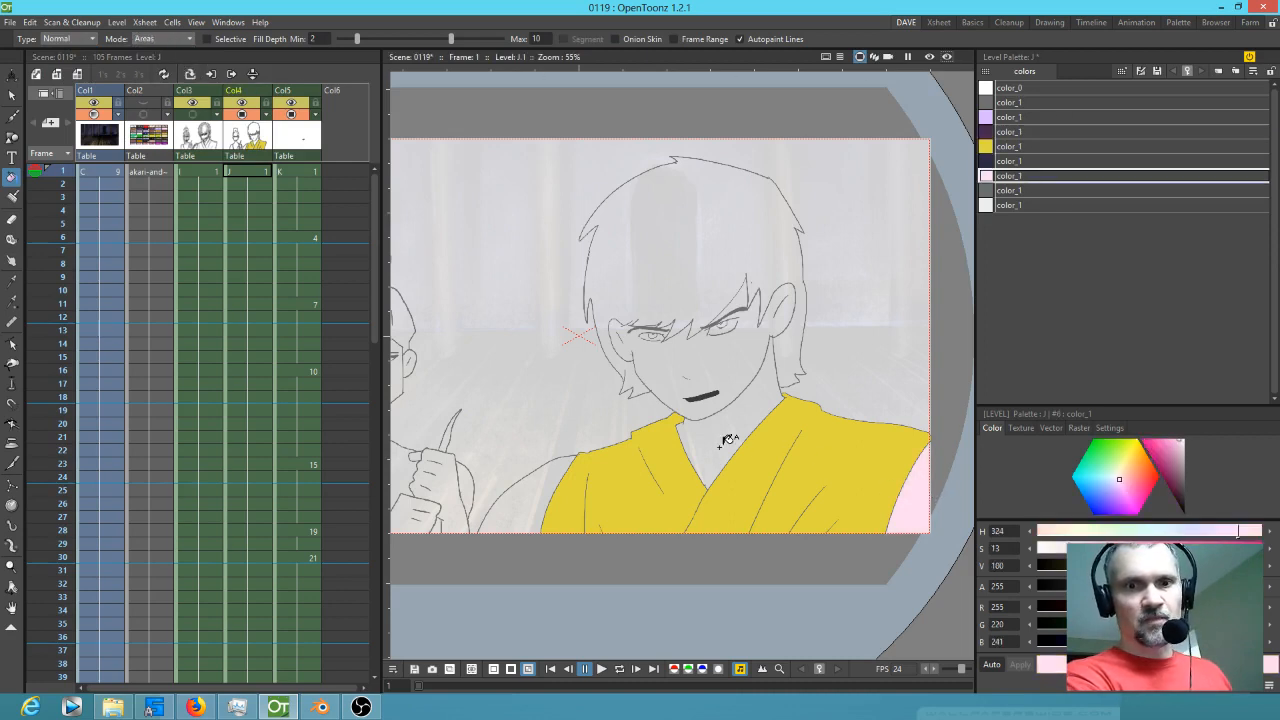
left_click(728, 435)
left_click(737, 360)
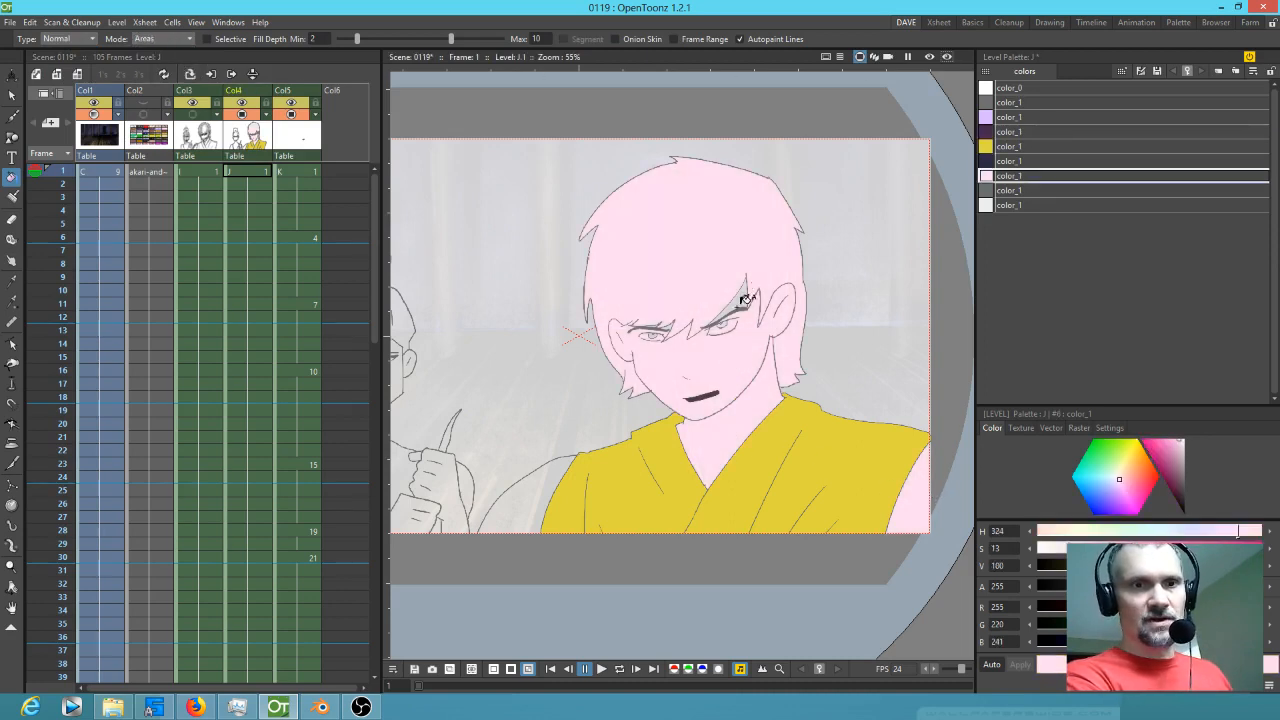
left_click(540, 510)
- Fill the woman's arms, hands, chest and head with the pink sixth color_1 style
left_click_drag(680, 500, 828, 446)
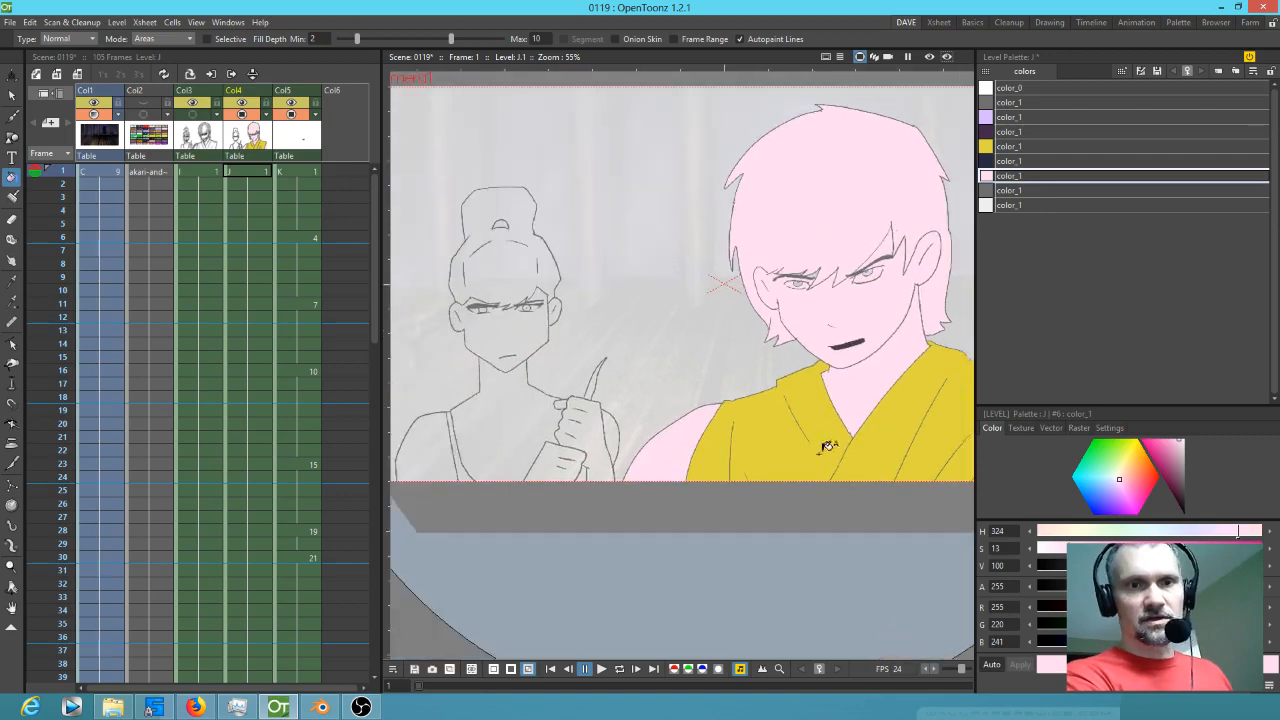
left_click(597, 435)
left_click(525, 437)
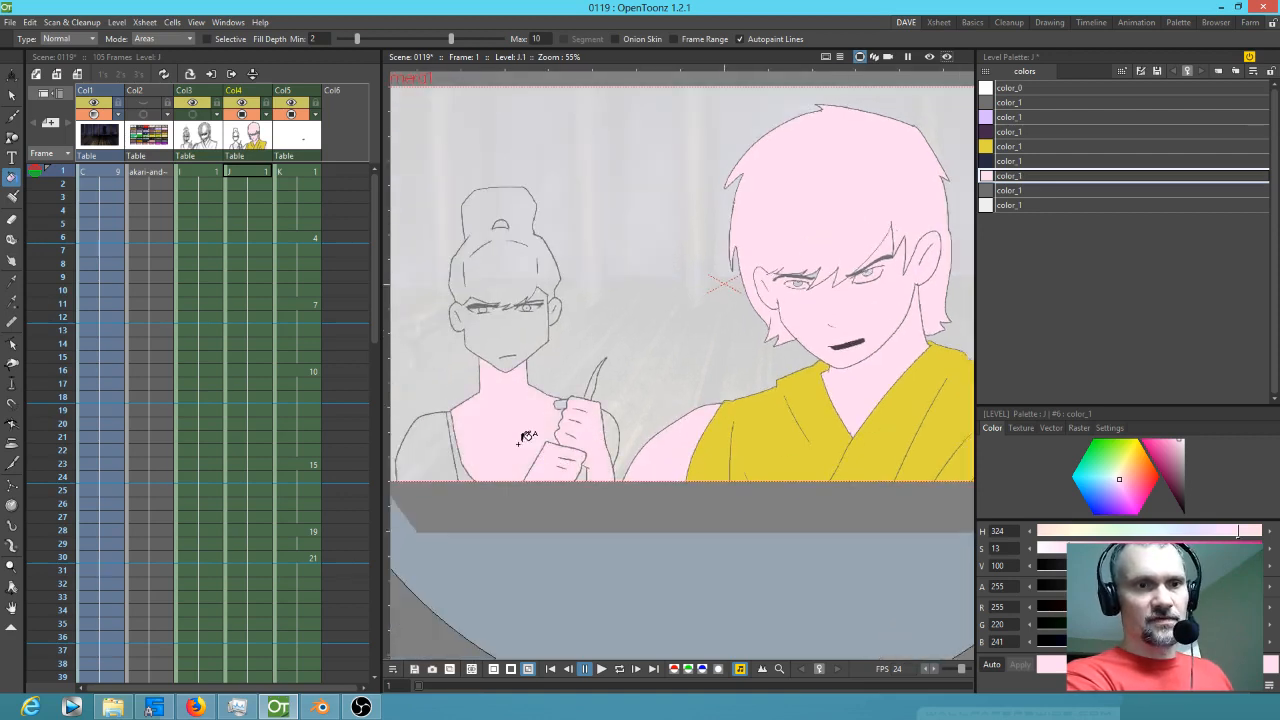
left_click(441, 437)
left_click(533, 322)
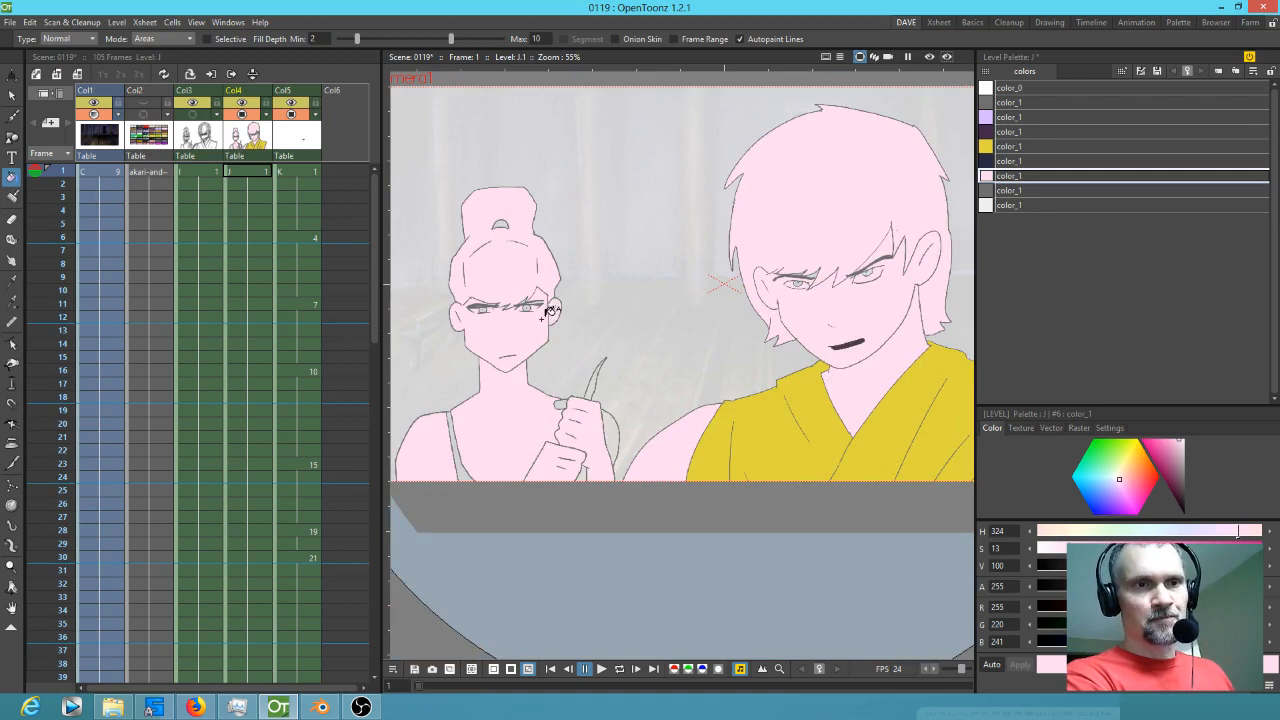
- Fill the woman's shoulder strap, the small shape beside her fist and the unfilled arm area behind her hands with the same pink
scroll(523, 321, "up", 4)
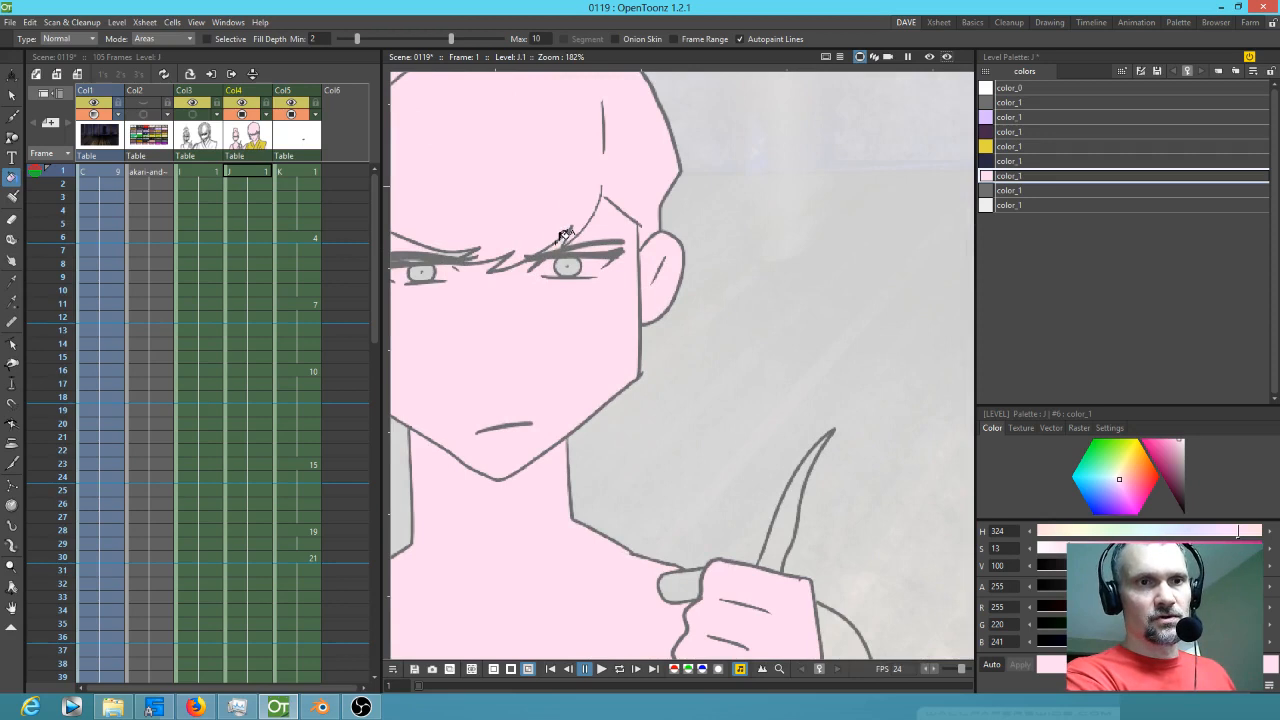
left_click_drag(449, 247, 578, 252)
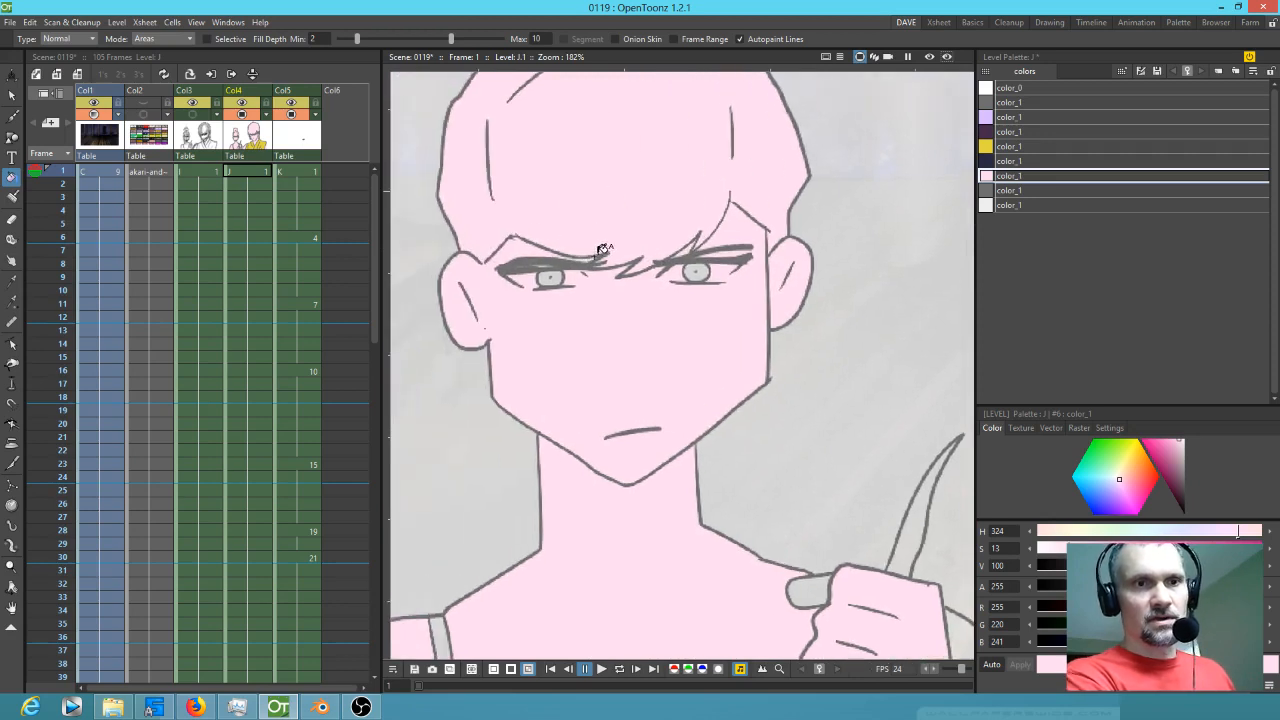
left_click_drag(656, 360, 647, 242)
left_click_drag(613, 360, 683, 228)
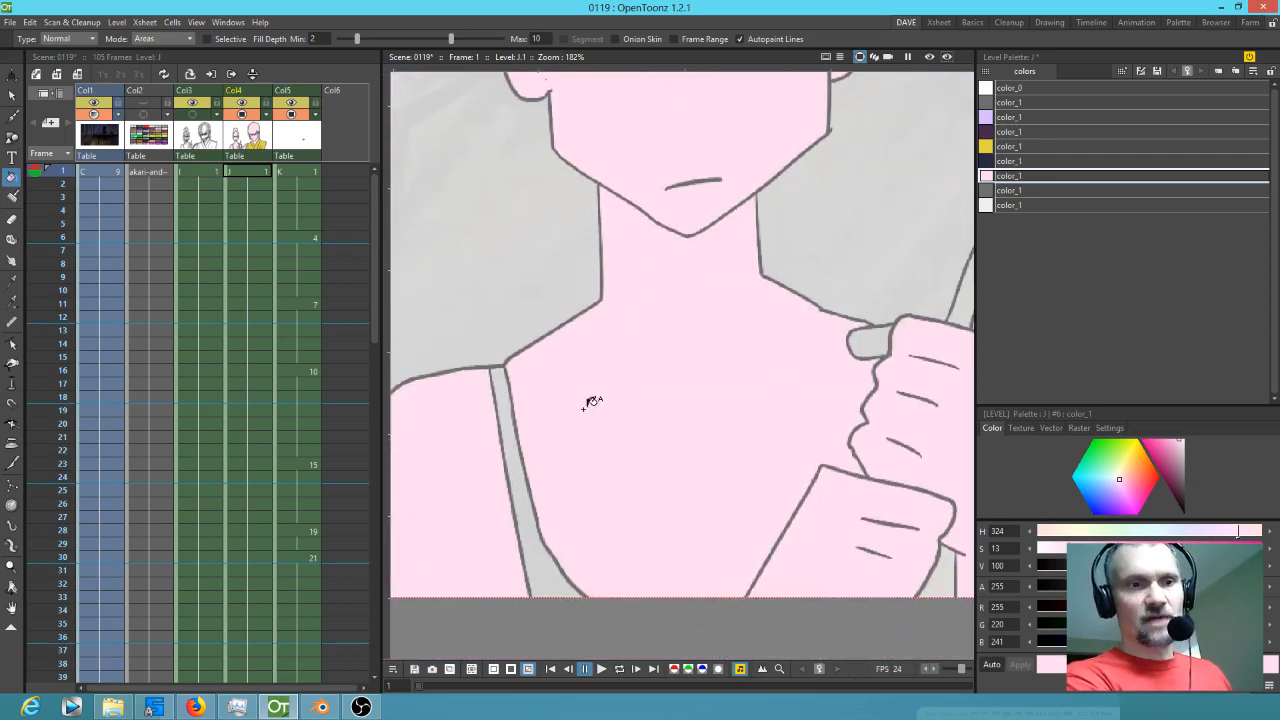
left_click(524, 486)
left_click(870, 343)
left_click_drag(870, 343, 665, 313)
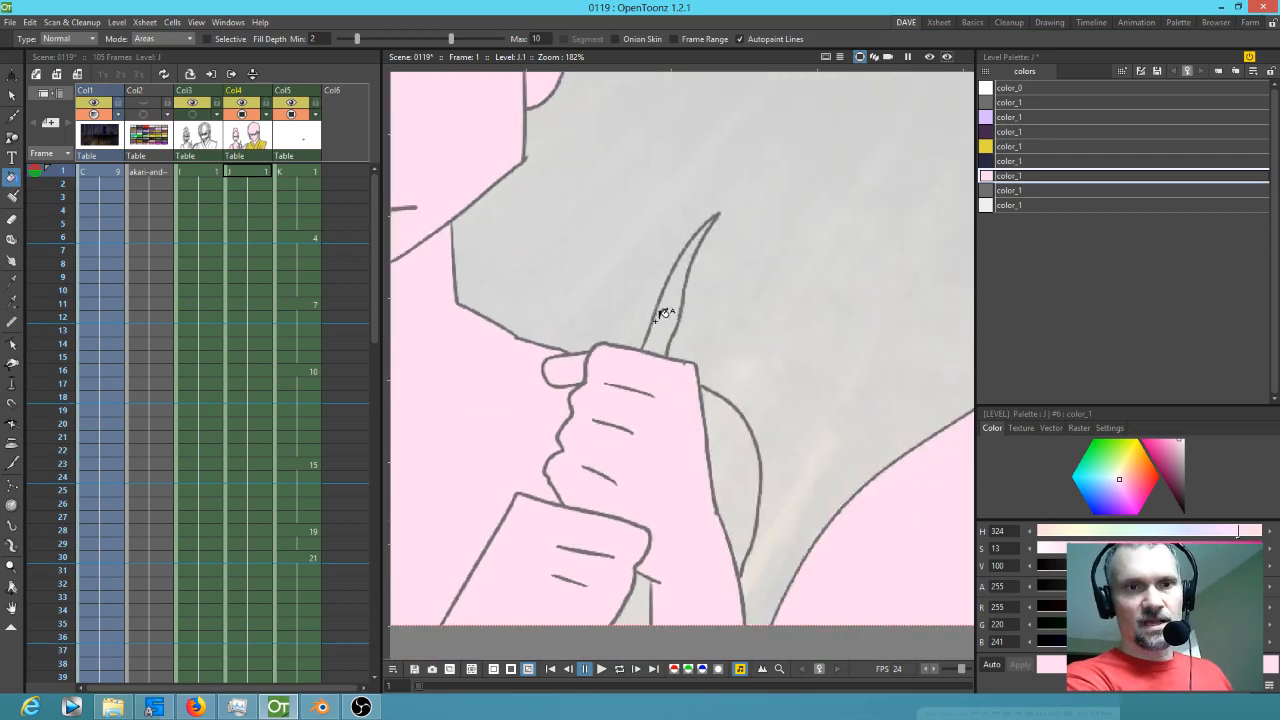
left_click(723, 452)
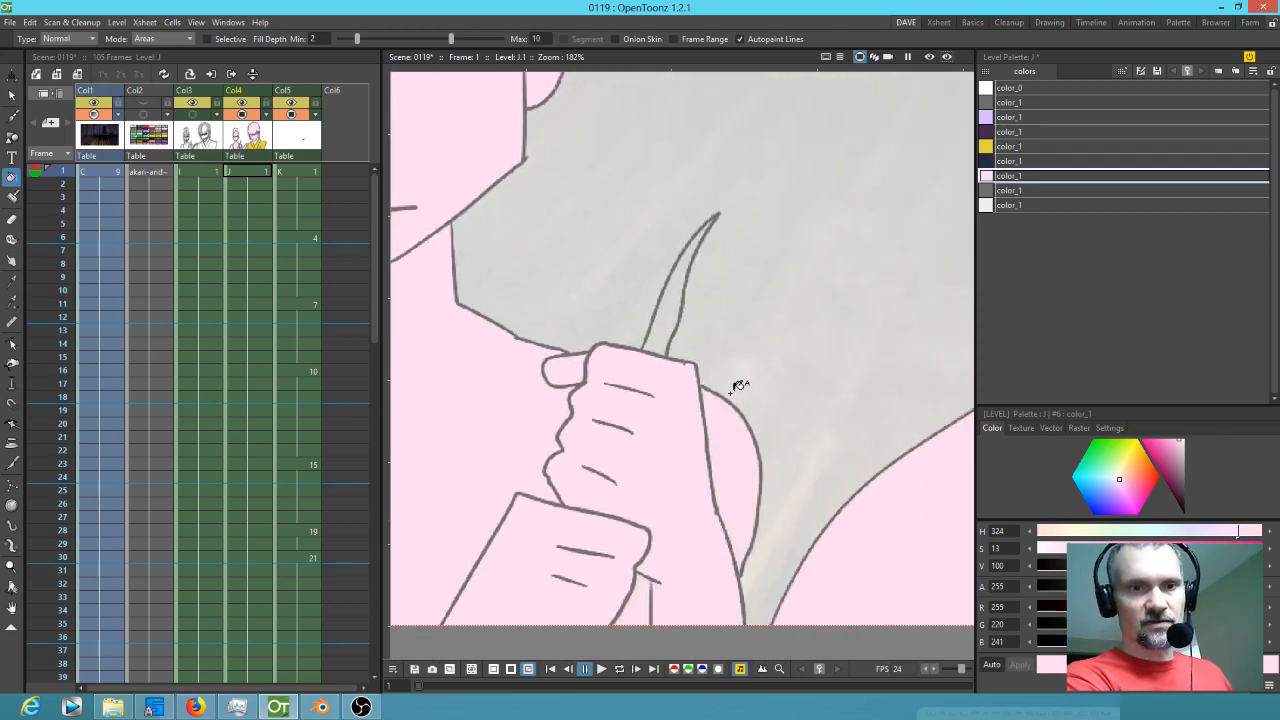
- Try a pale skin tone for the sixth color_1 style, with hue 36 and saturation 16
scroll(754, 383, "down", 4)
left_click_drag(754, 383, 605, 431)
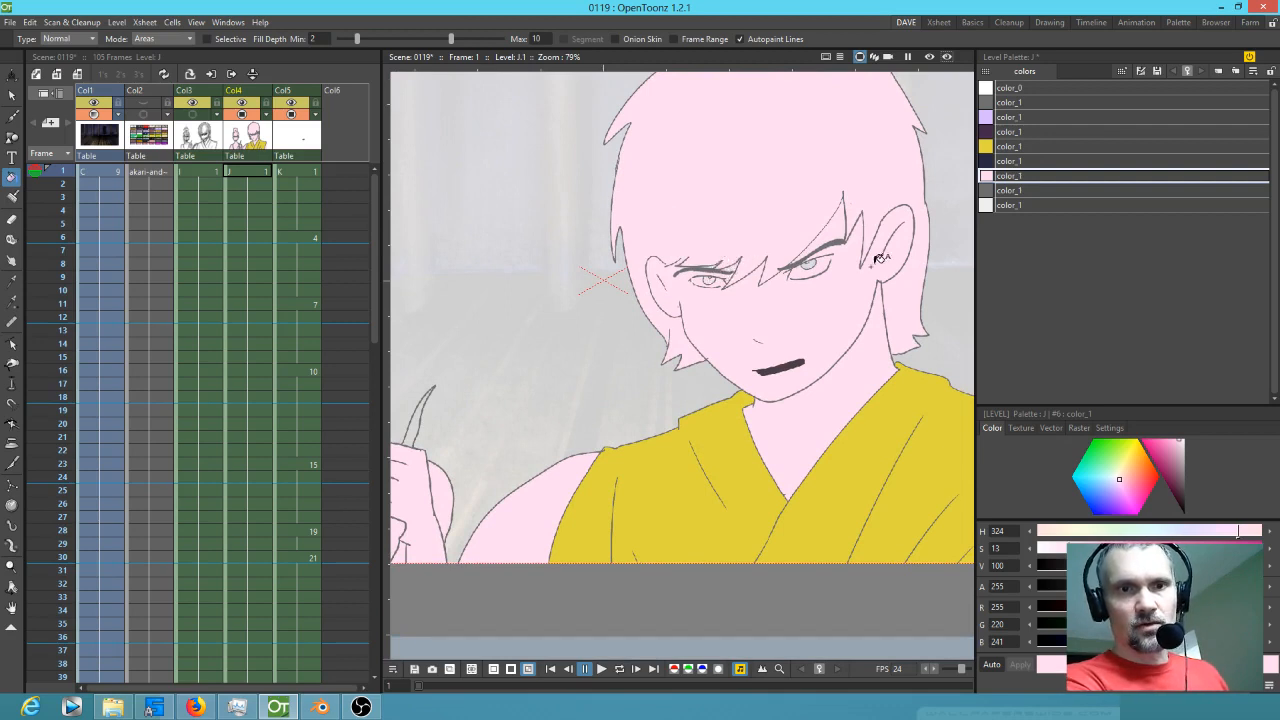
scroll(721, 380, "down", 2)
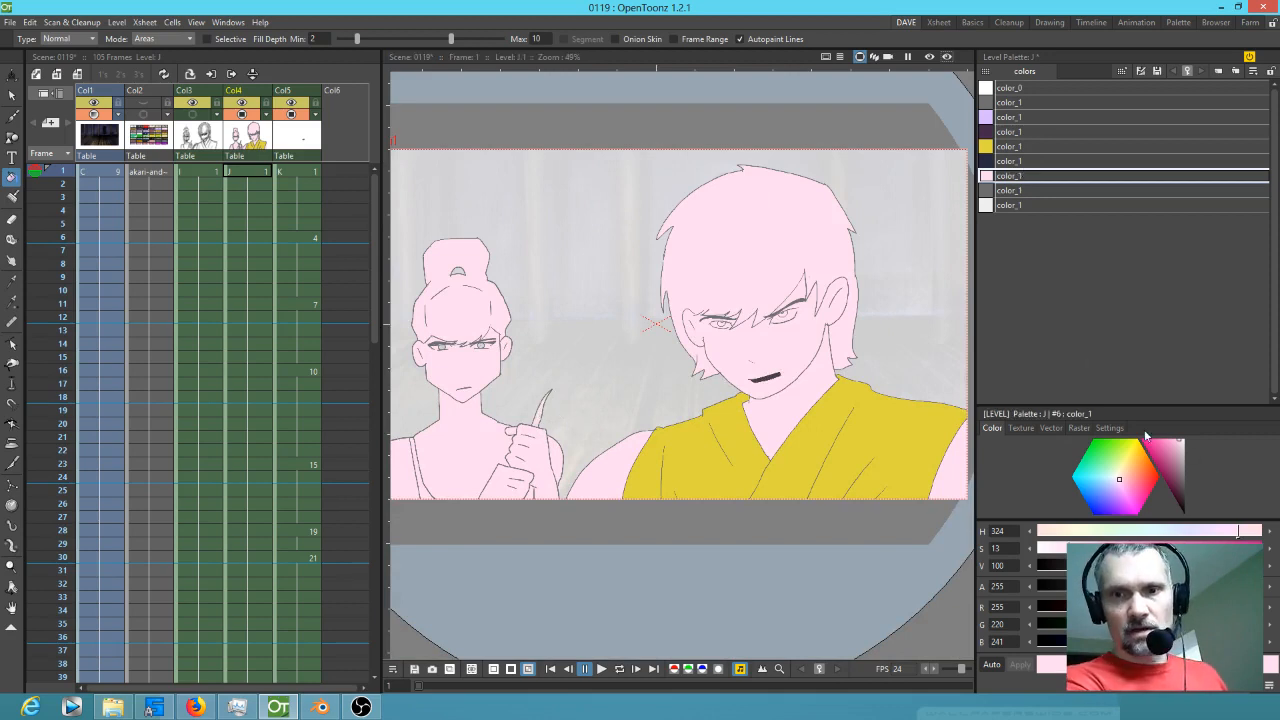
left_click(1120, 482)
left_click(1124, 481)
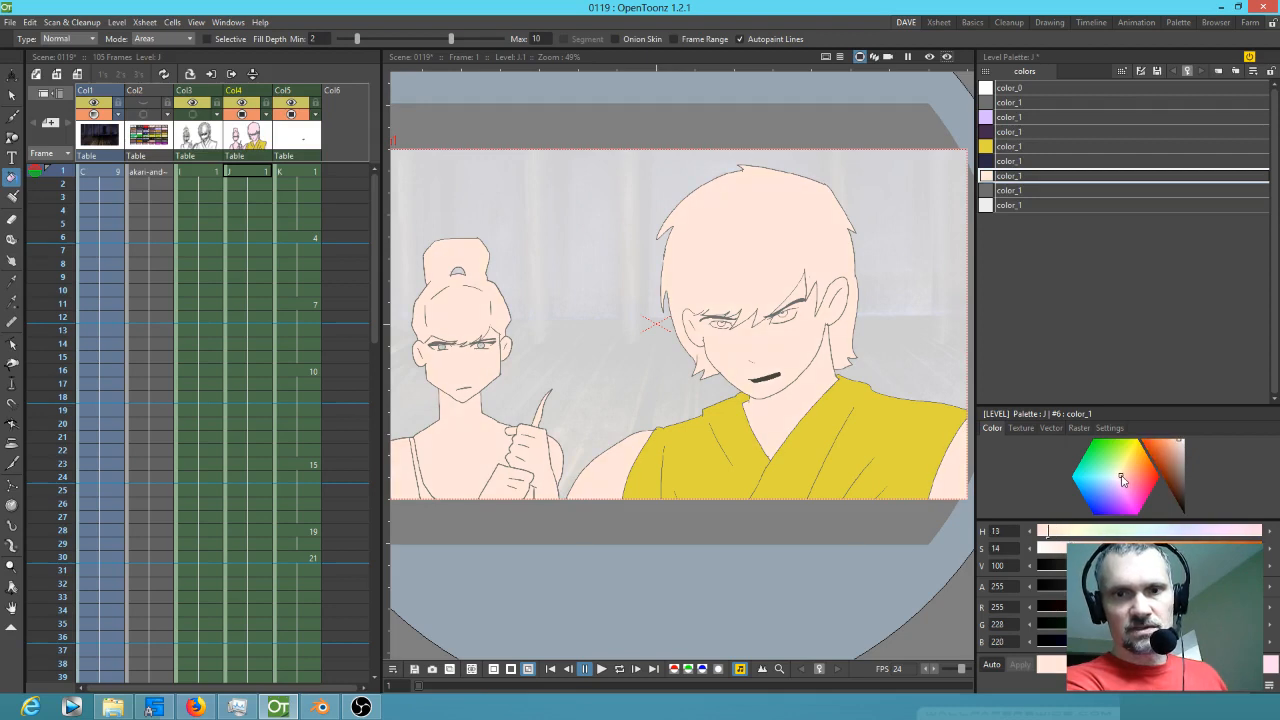
left_click(1124, 479)
left_click_drag(1124, 479, 1188, 431)
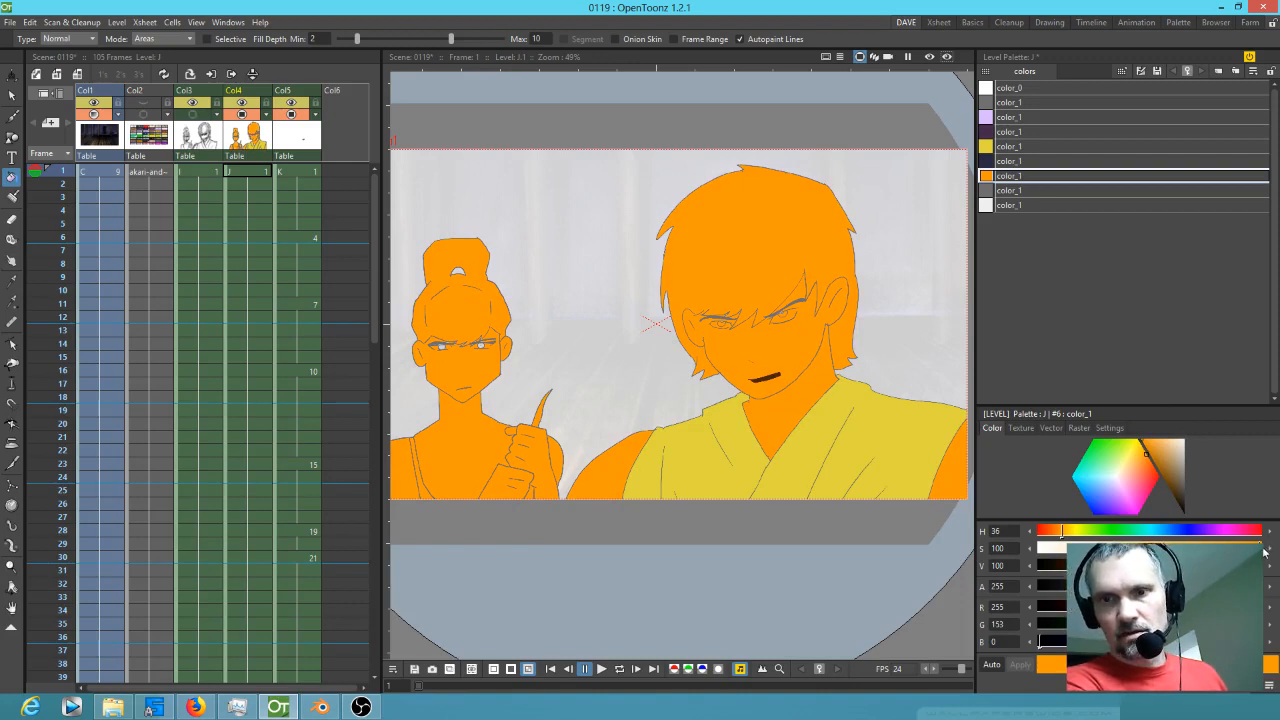
left_click_drag(1263, 551, 1196, 548)
left_click(1080, 548)
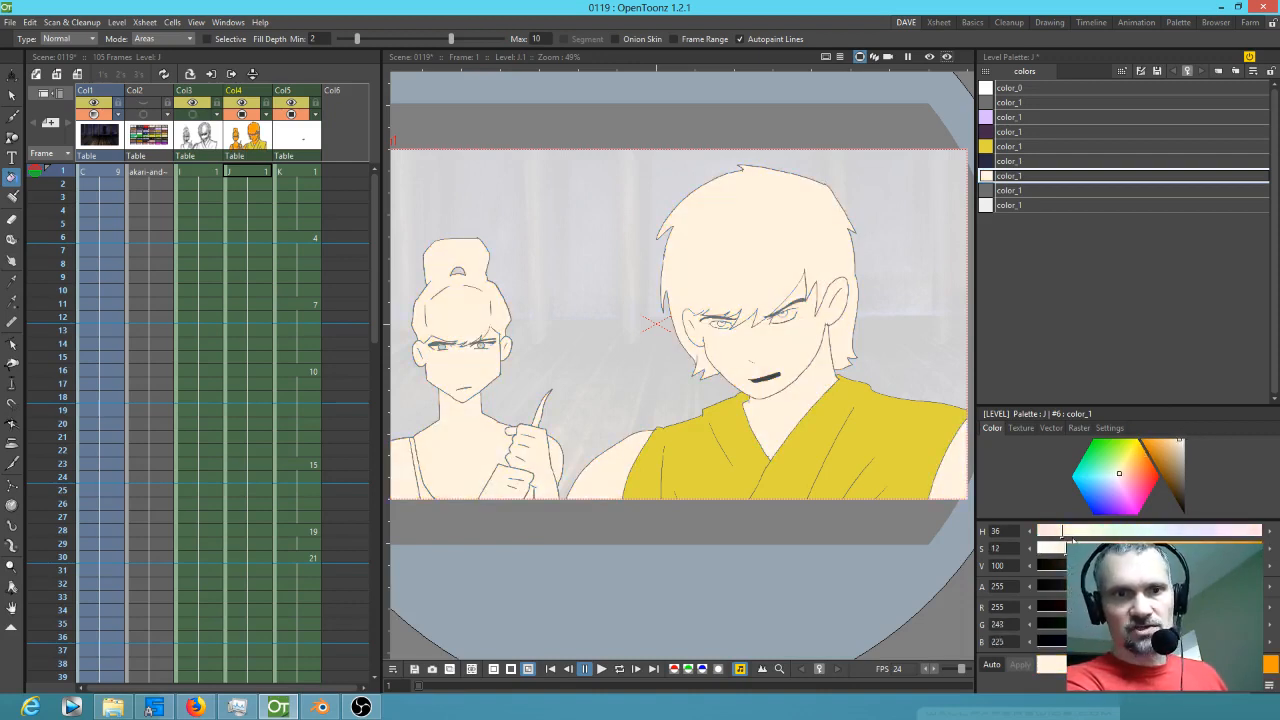
left_click_drag(1072, 542, 1077, 541)
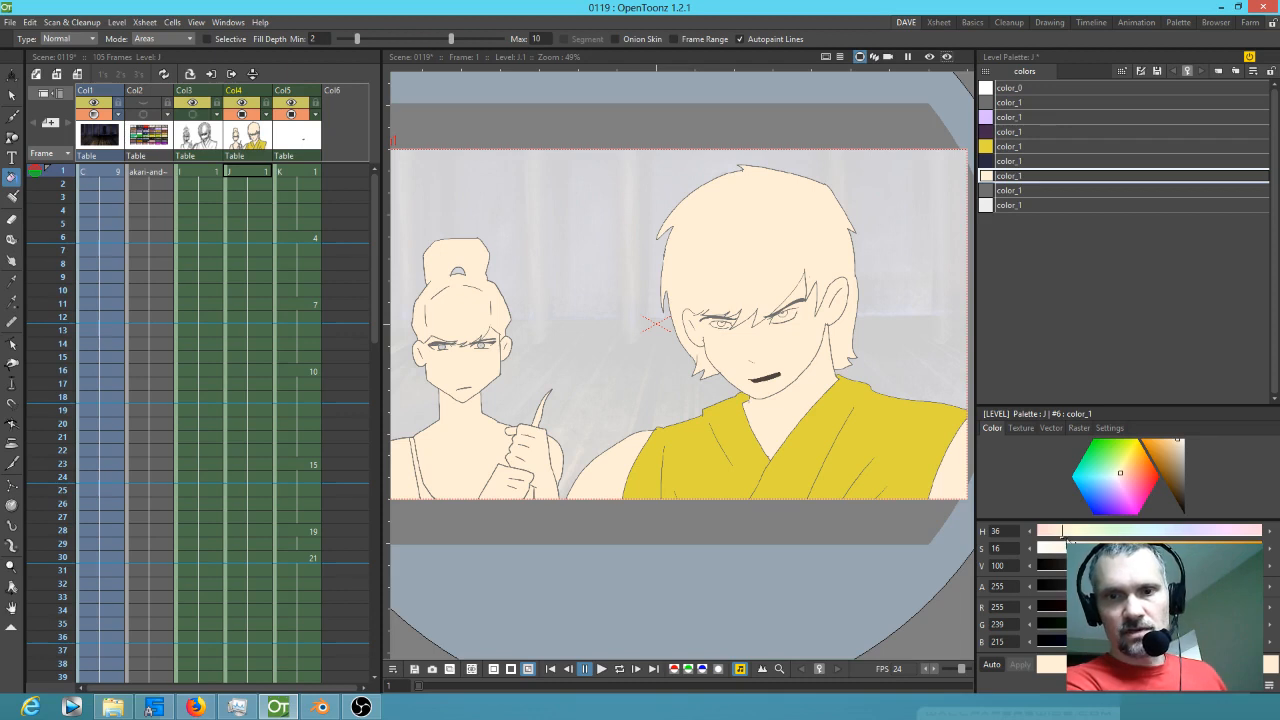
- Raise the skin style's saturation to 100 and shift its hue to 23 for a redder orange
left_click_drag(1100, 545, 1261, 545)
left_click_drag(1146, 456, 1150, 460)
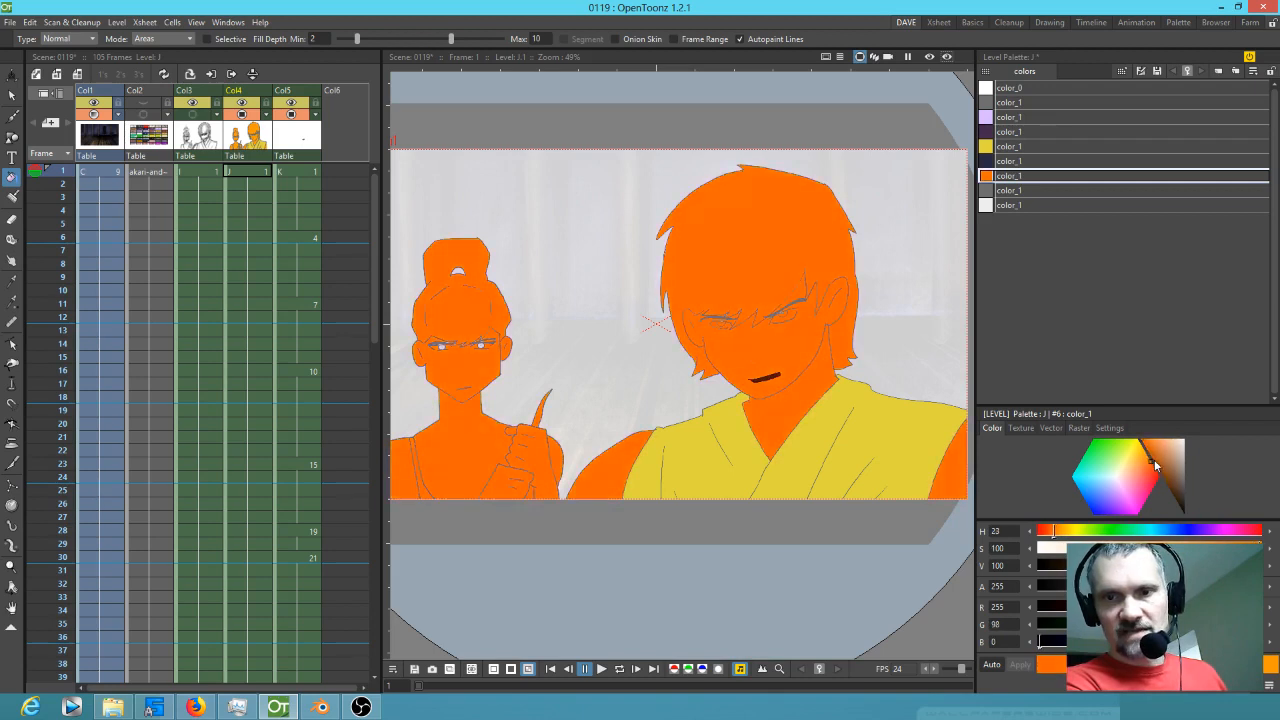
- Change the orange skin style to a pale skin tone by lowering its saturation to 16
left_click_drag(1258, 548, 1069, 547)
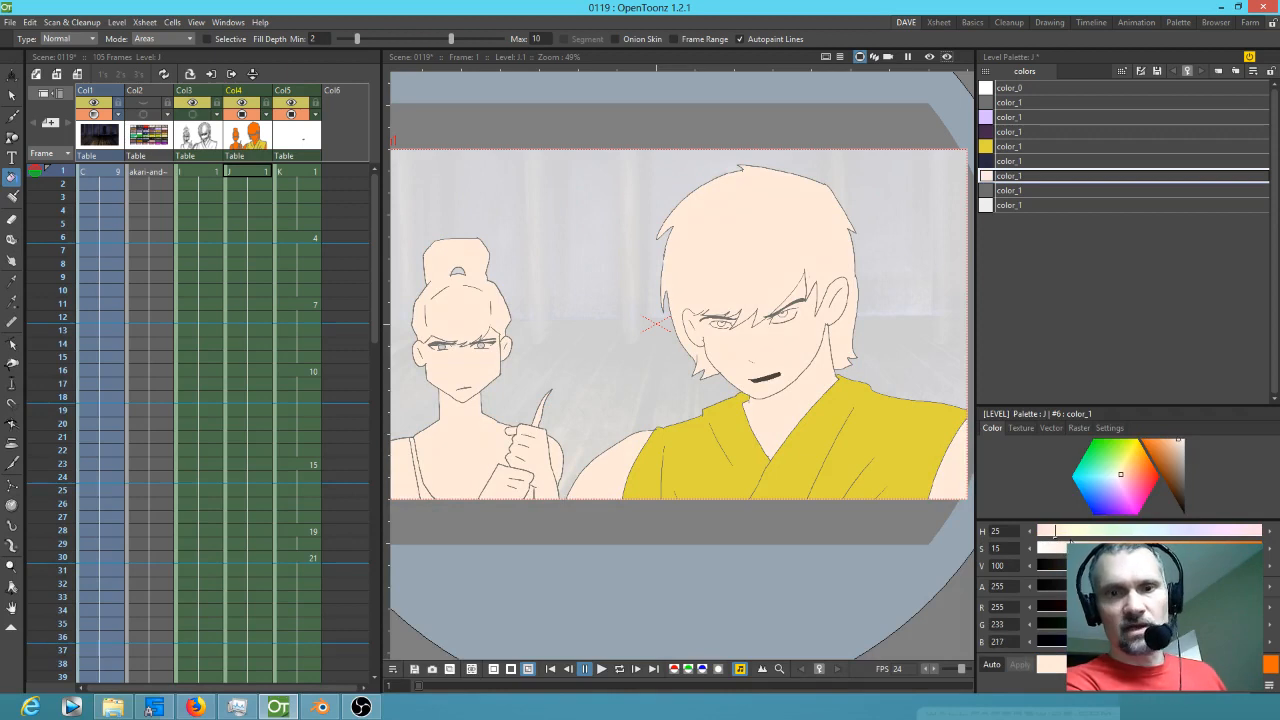
left_click_drag(1071, 547, 1073, 547)
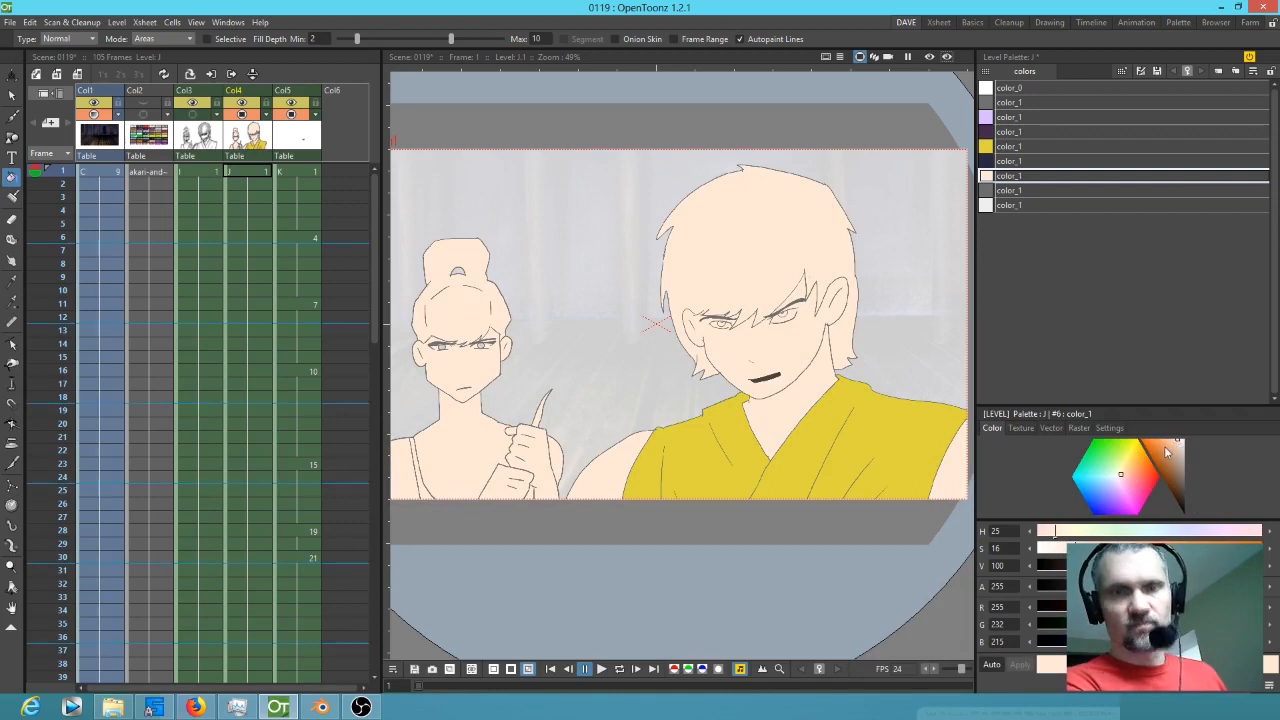
- Fill the woman's clothing strap, her blade and both of her irises with the light purple style
left_click(1040, 116)
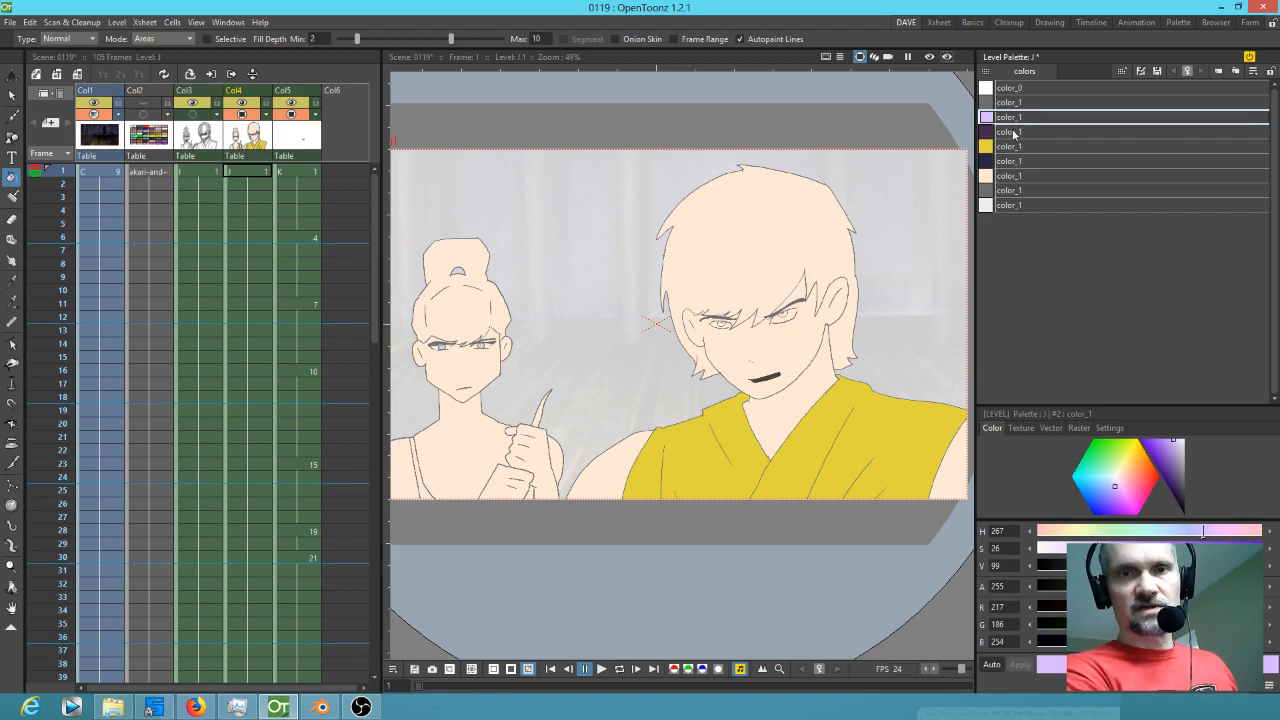
left_click(430, 490)
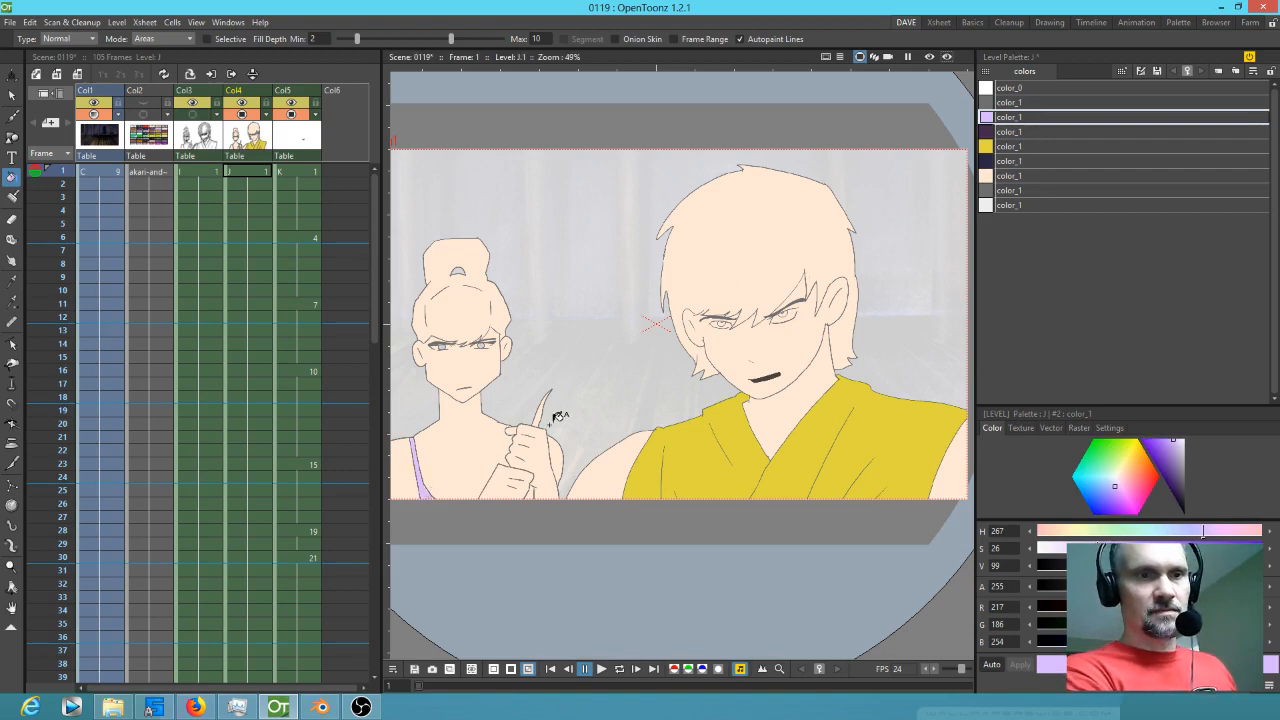
scroll(548, 406, "up", 7)
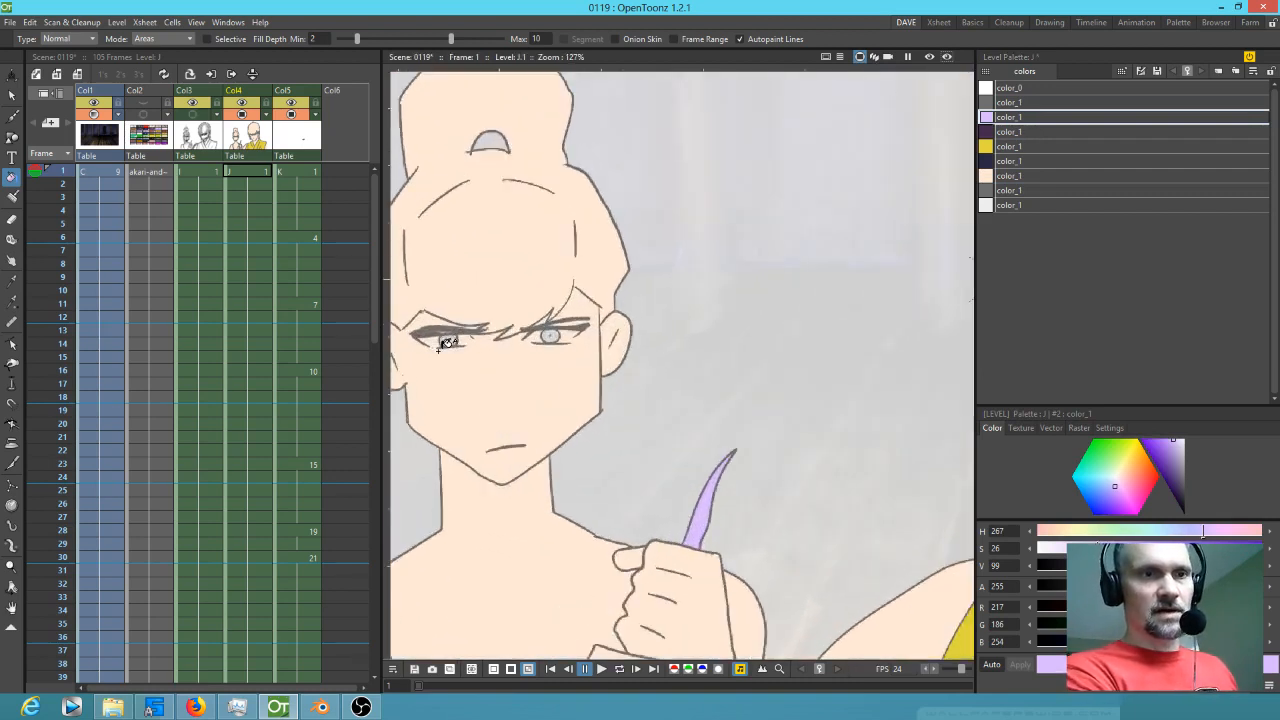
left_click(487, 312)
left_click(771, 304)
- Paint the white of the woman's eye nearer the man with the near-white style, using the Paint Brush in Areas mode
left_click(986, 205)
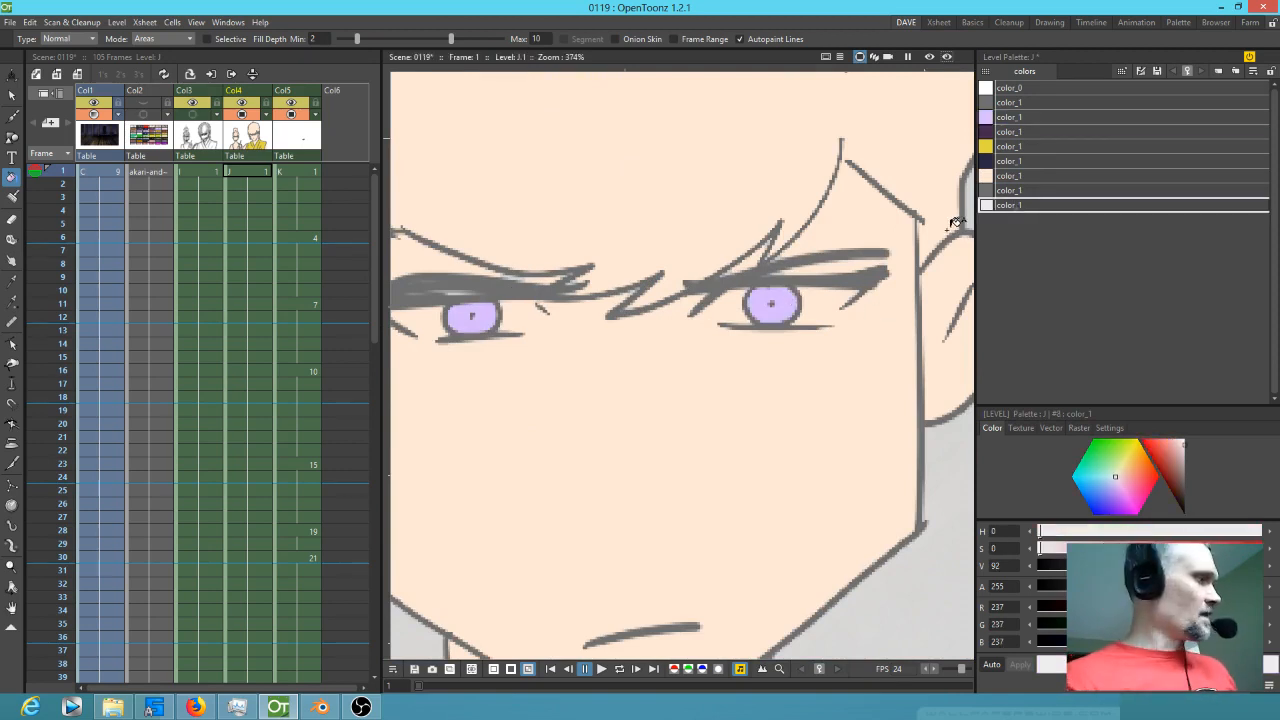
key("b")
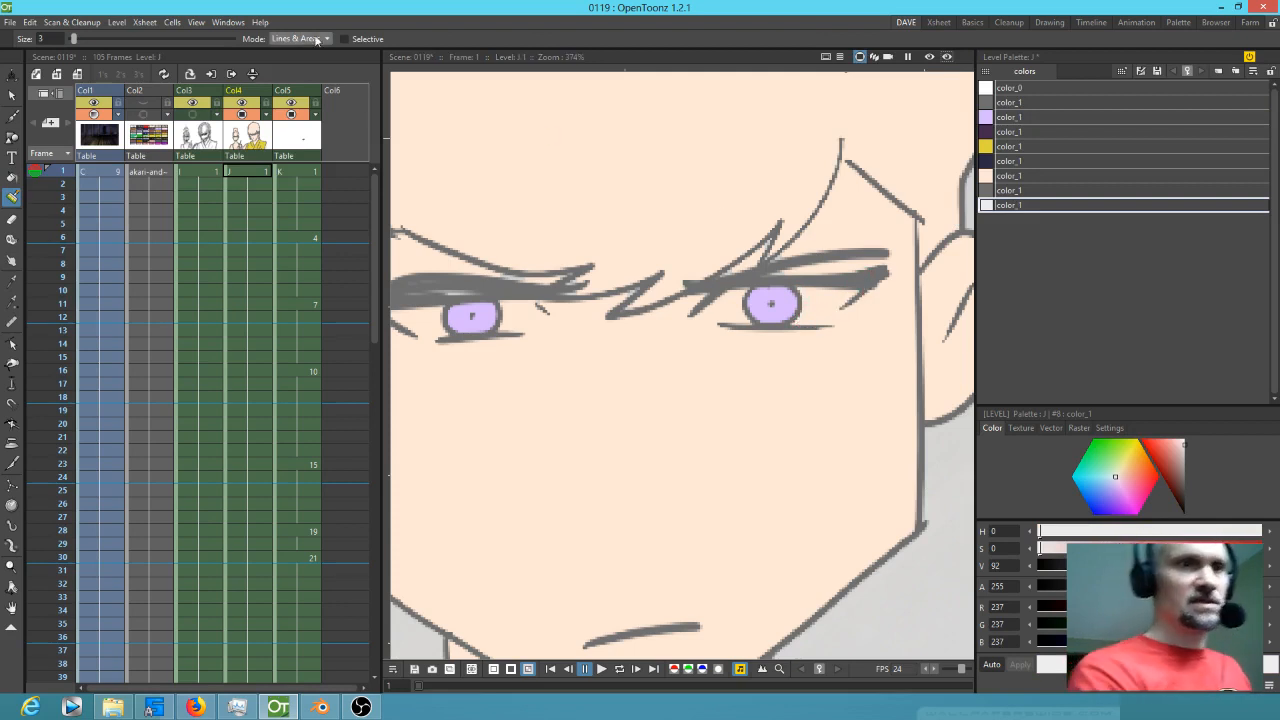
left_click(290, 61)
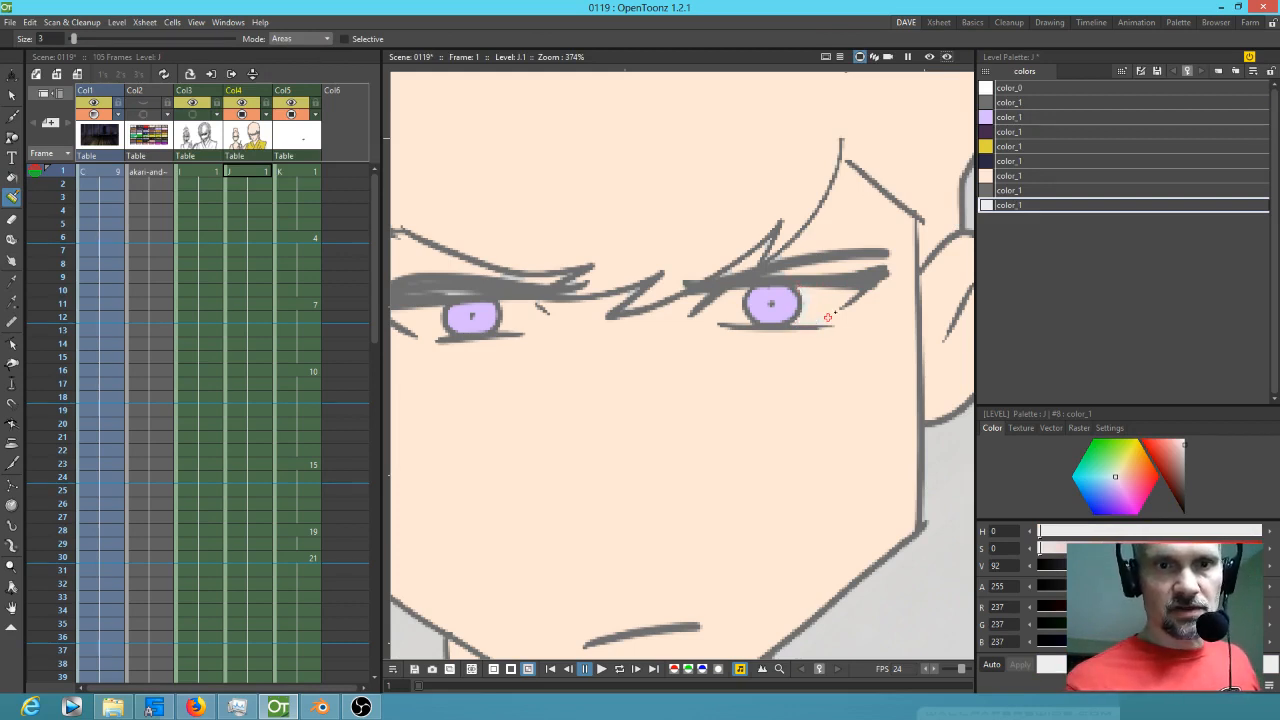
key("f")
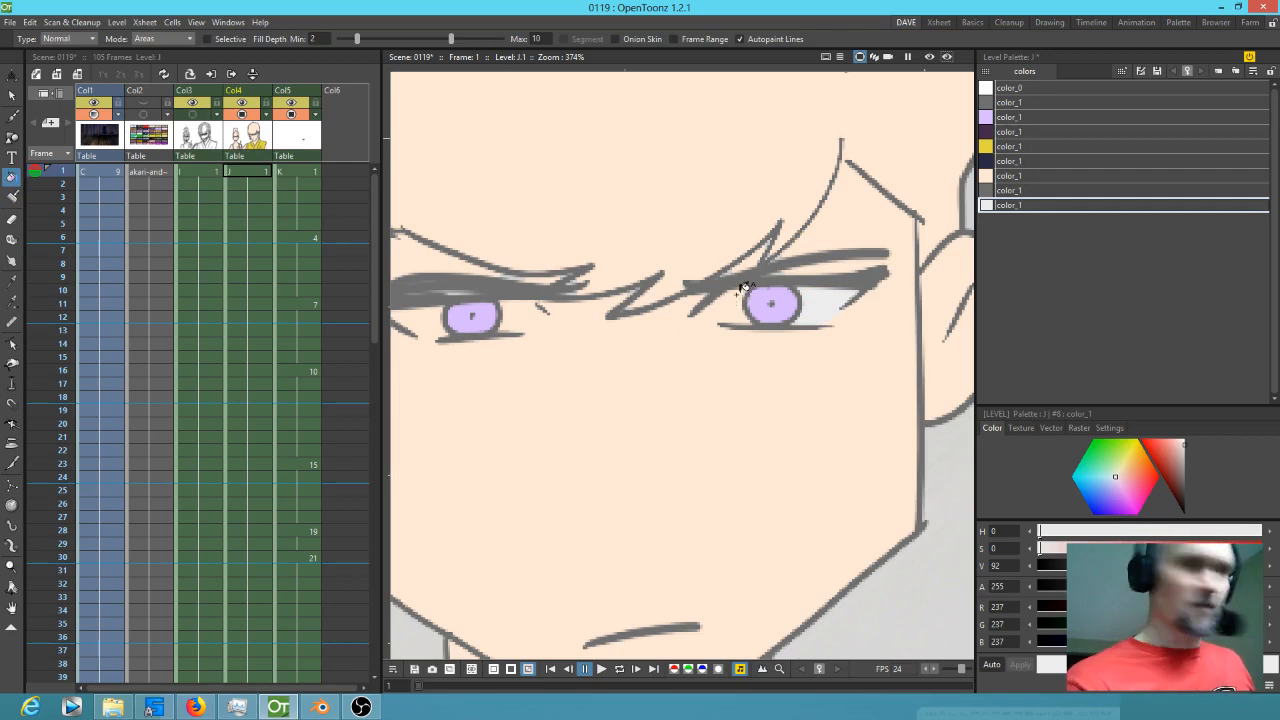
key("k")
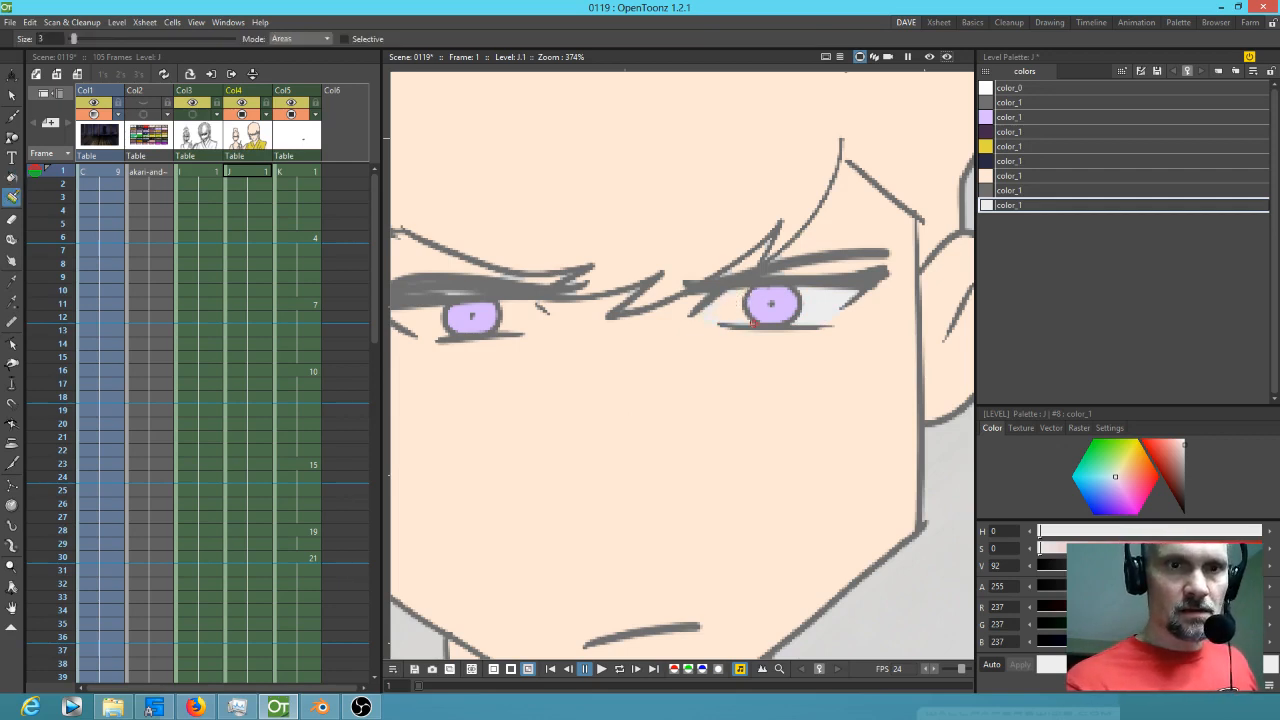
key("f")
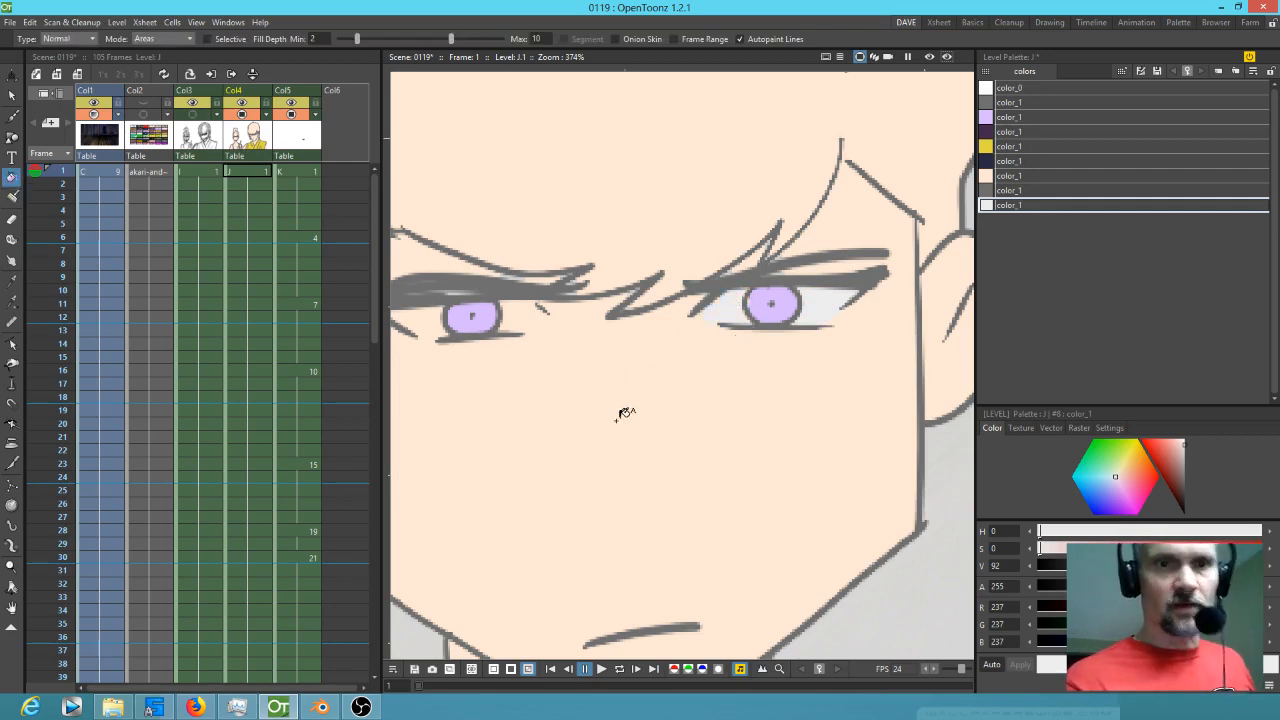
- Paint the white of the woman's other eye with the same near-white style on both sides of the iris
left_click_drag(587, 420, 701, 432)
key("k")
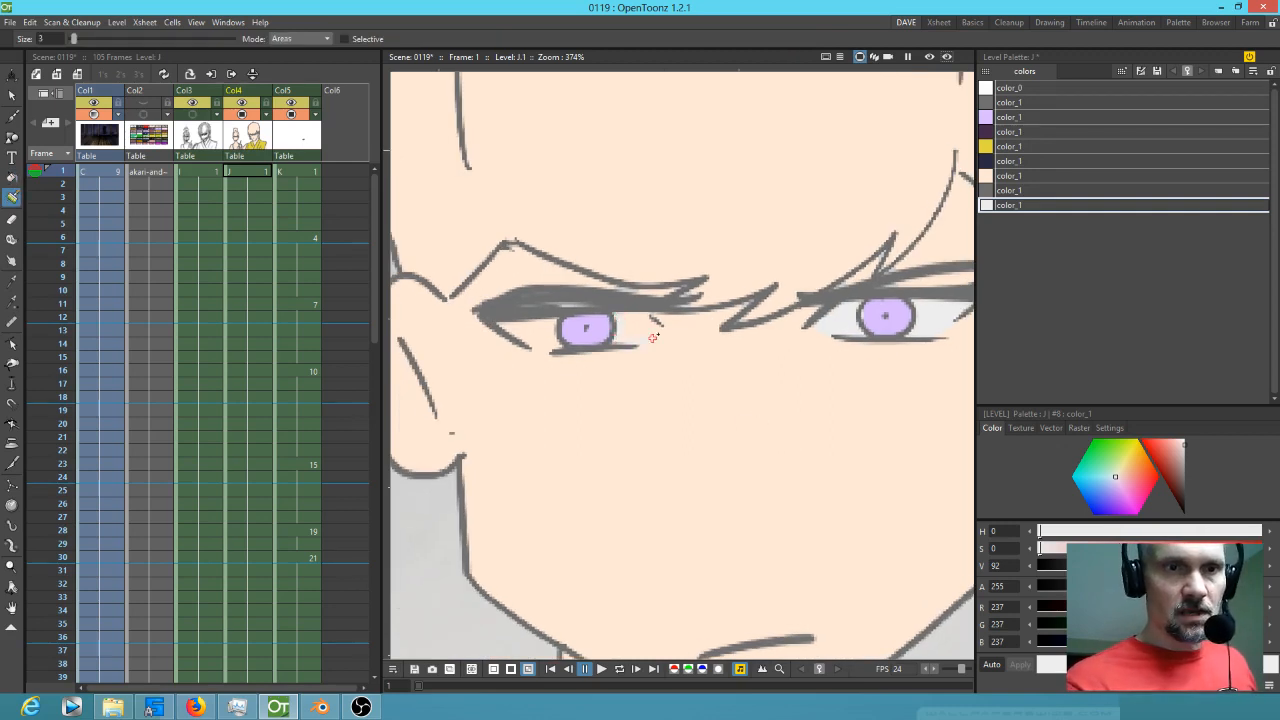
key("f")
left_click(630, 331)
key("k")
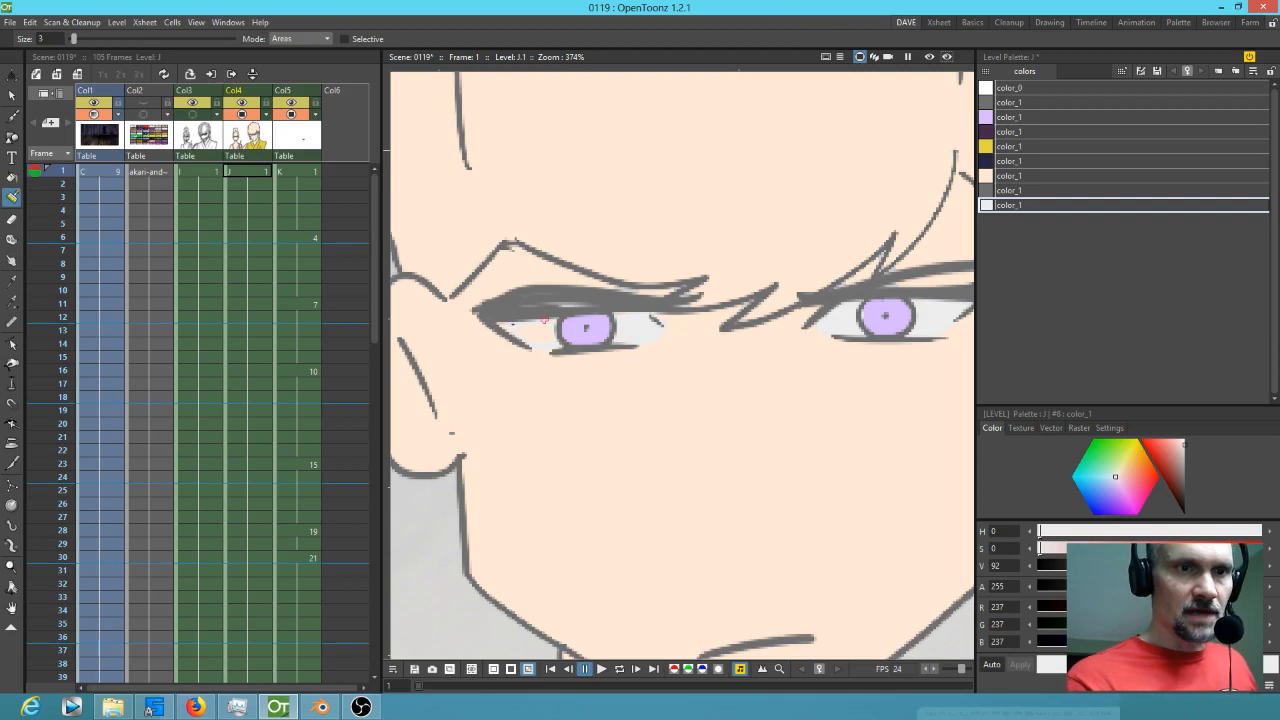
key("f")
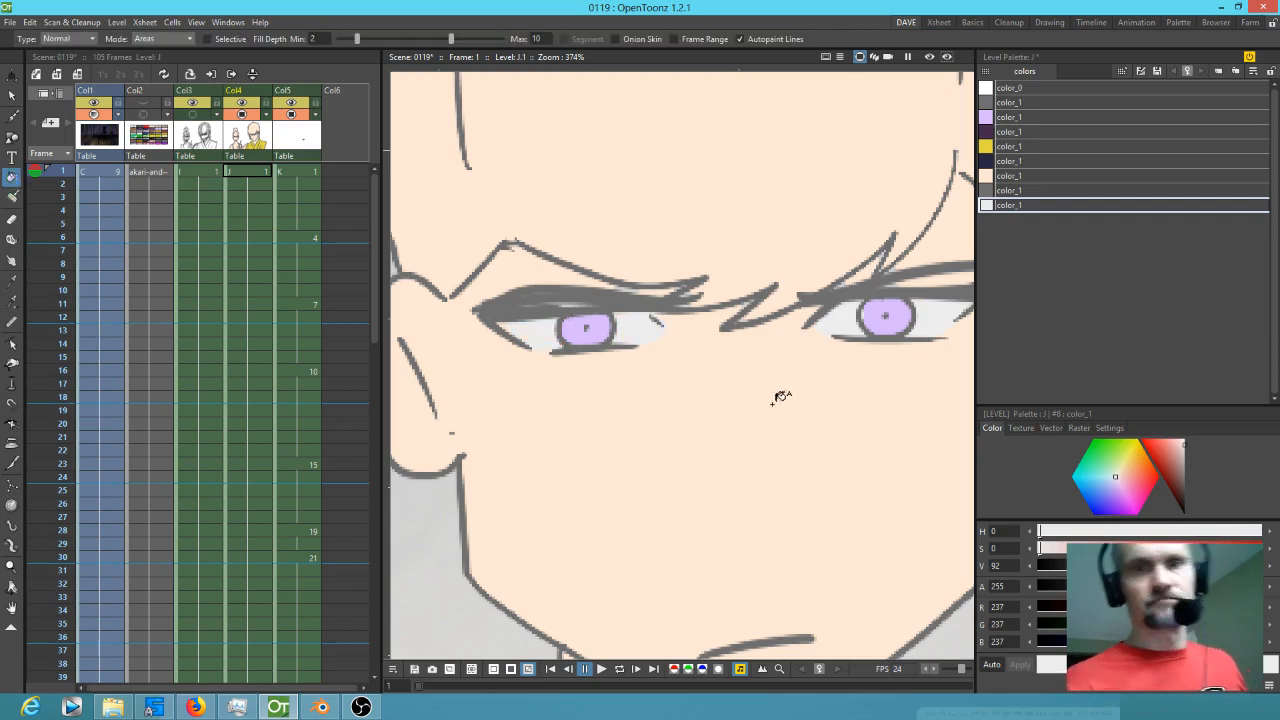
- Try to fill the woman's hair with the dark purple style, and undo the fill
left_click_drag(800, 394, 673, 452)
left_click(1023, 130)
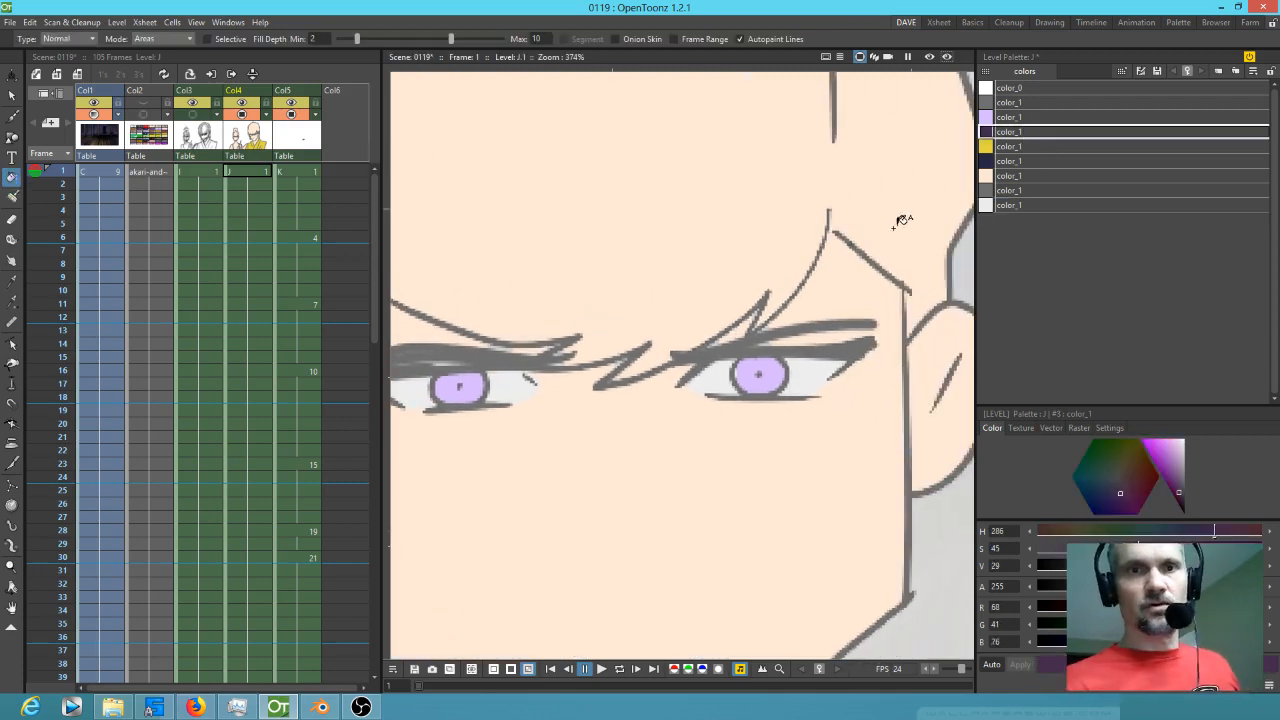
left_click(717, 194)
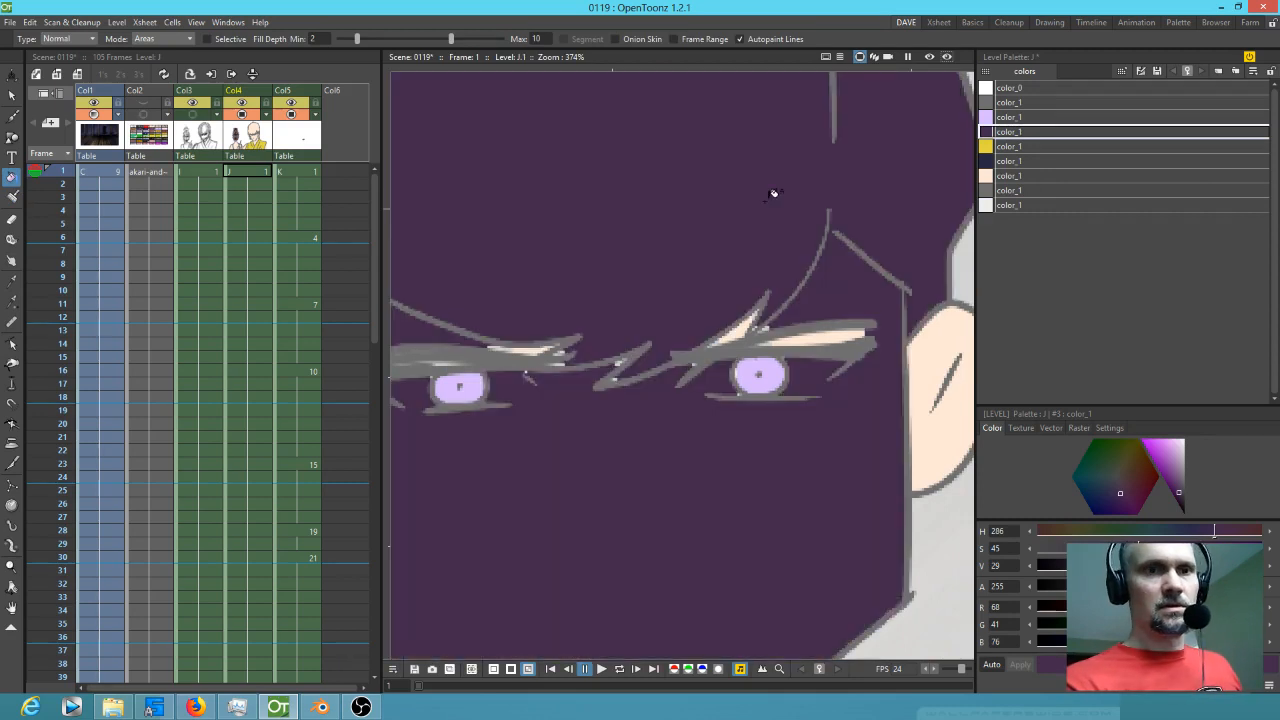
key("ctrl+z")
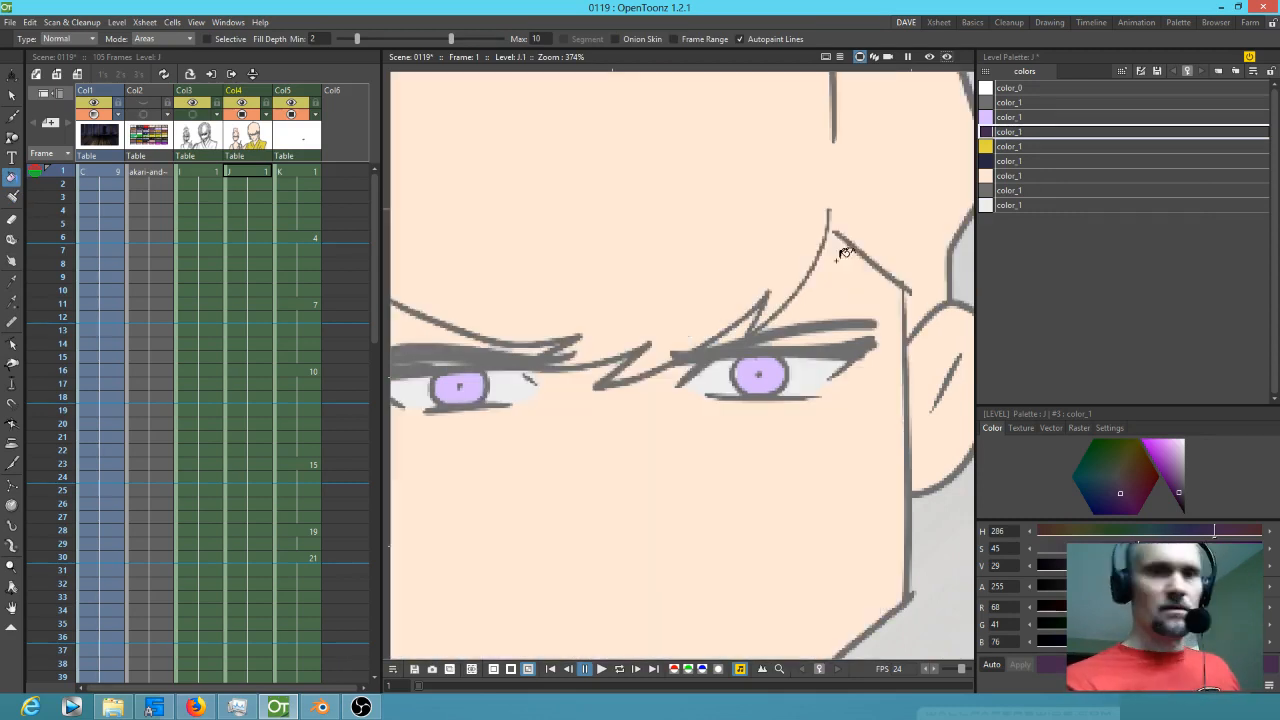
- Close the gap in the woman's hairline above her eye nearer the man with dark purple paint
key("j")
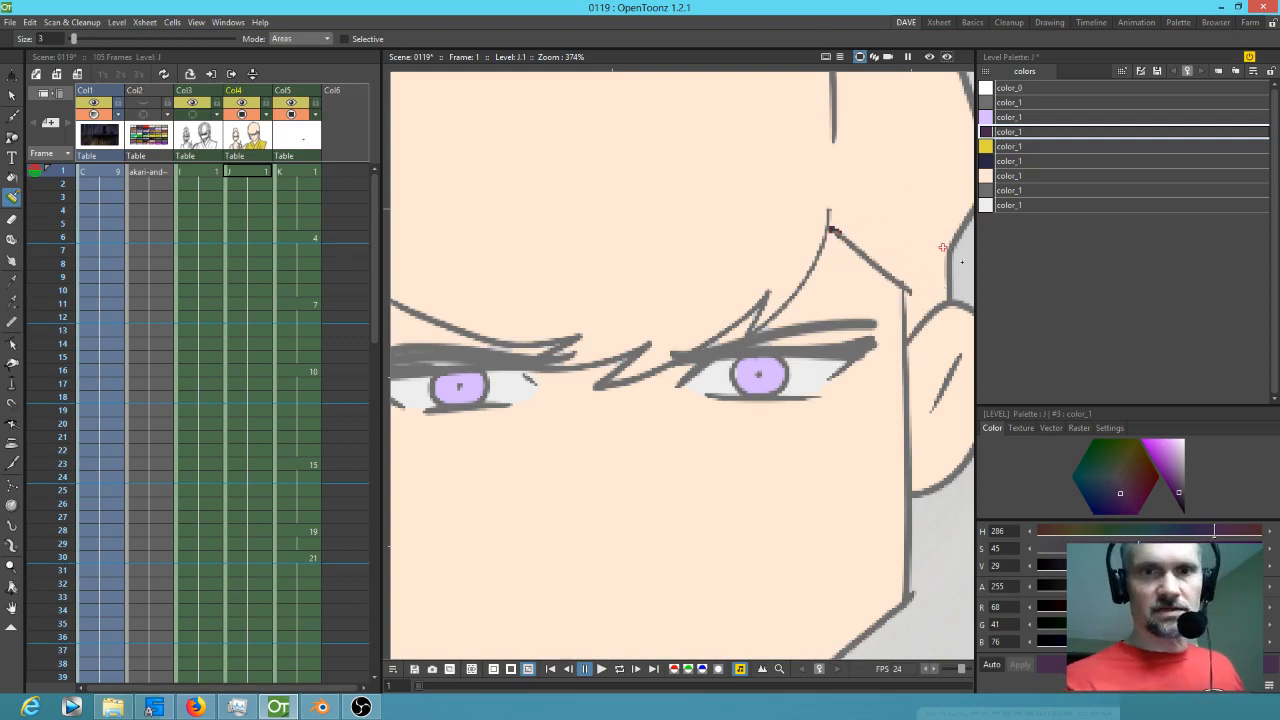
left_click_drag(799, 394, 866, 505)
left_click_drag(810, 295, 748, 384)
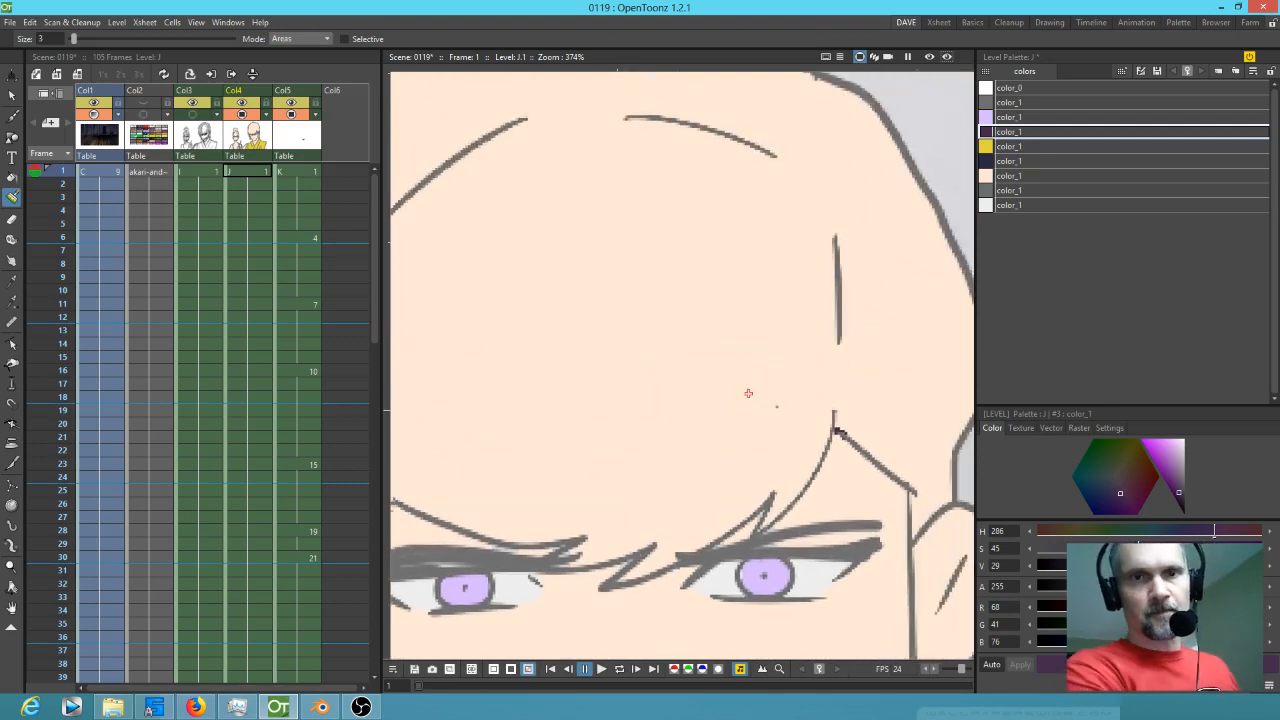
- Try filling the woman's whole hair area with dark purple again, and undo that fill
scroll(748, 393, "down", 4)
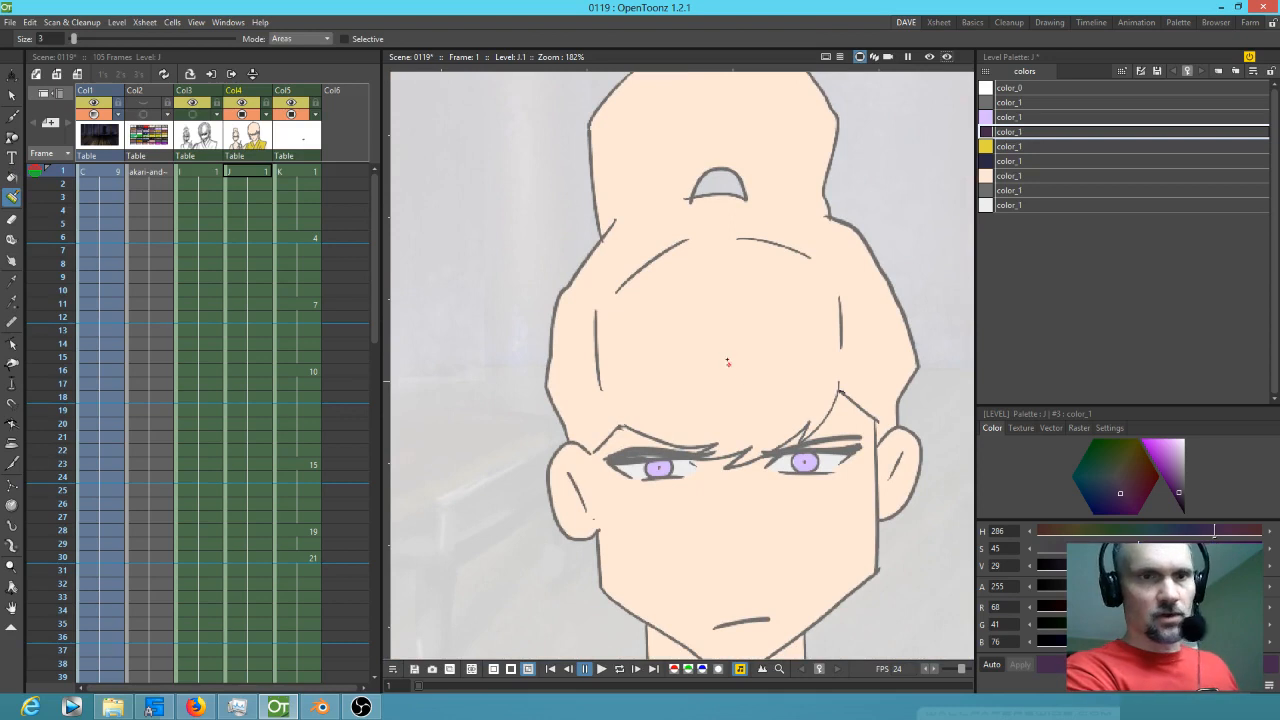
key("f")
left_click(727, 355)
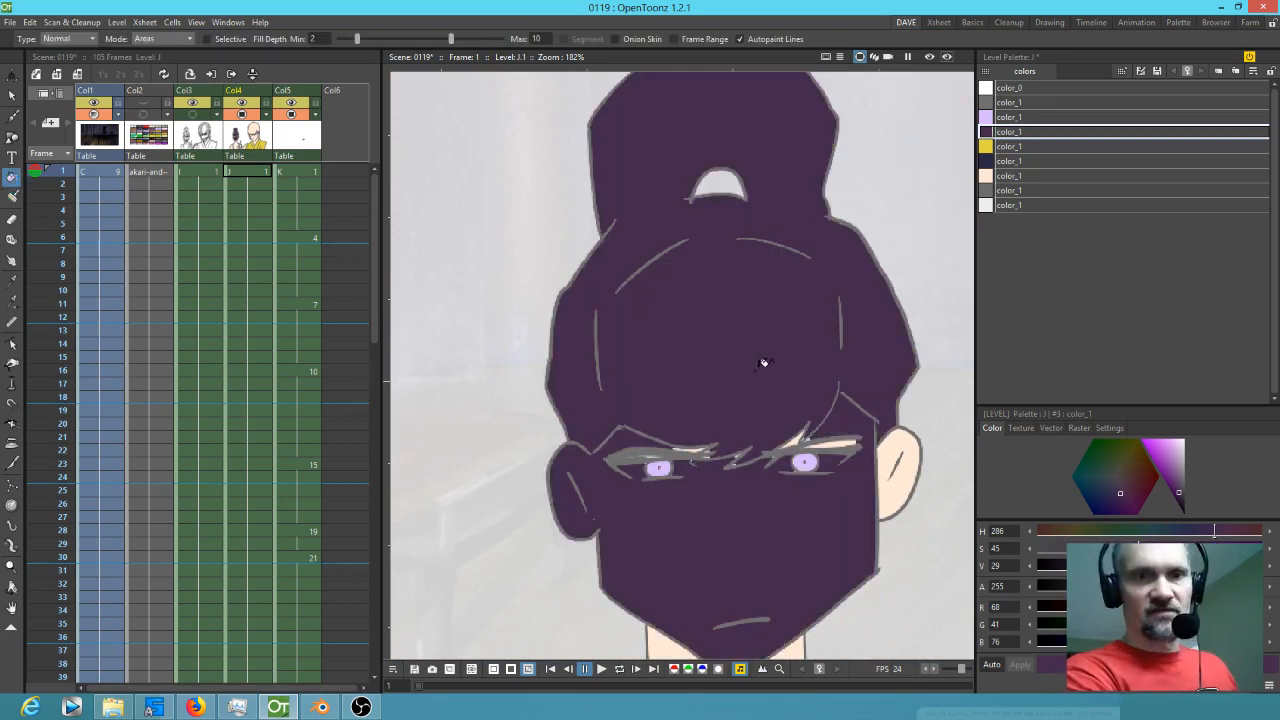
key("ctrl+z")
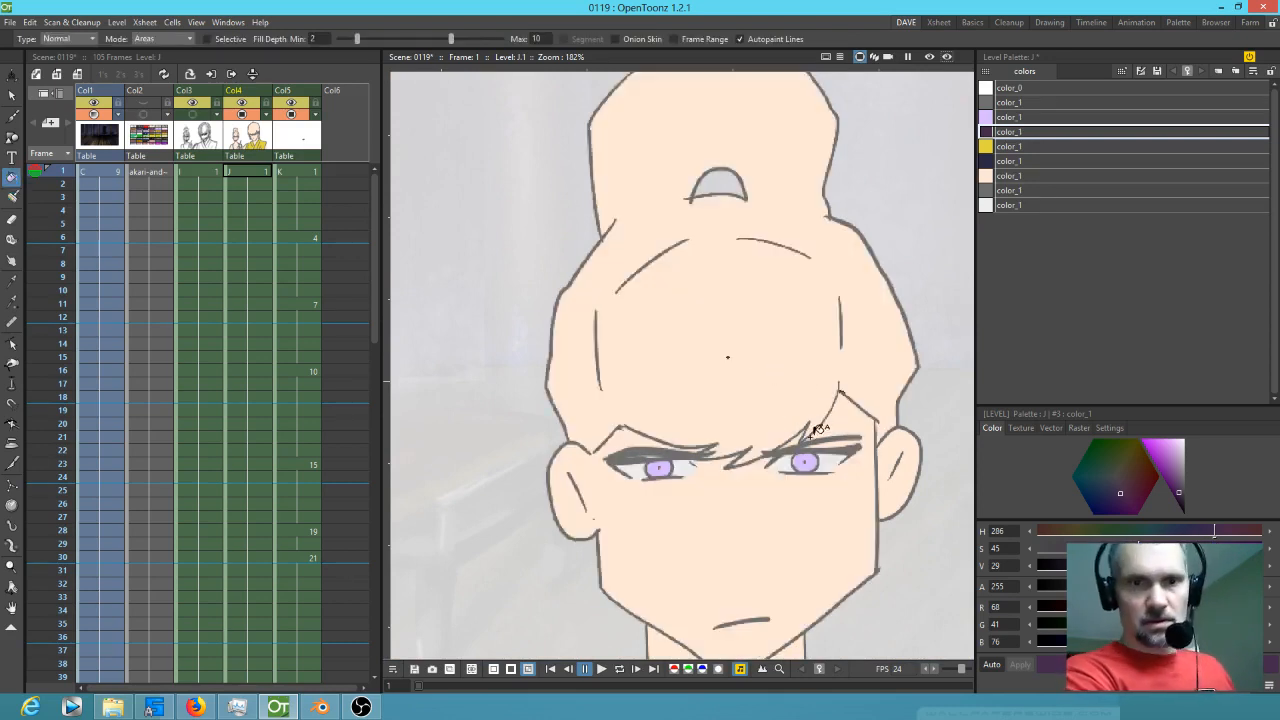
- Close the gap between the hairline and her ear farther from the man, and fill the woman's hair with dark purple
scroll(840, 440, "up", 4)
left_click_drag(772, 401, 963, 355)
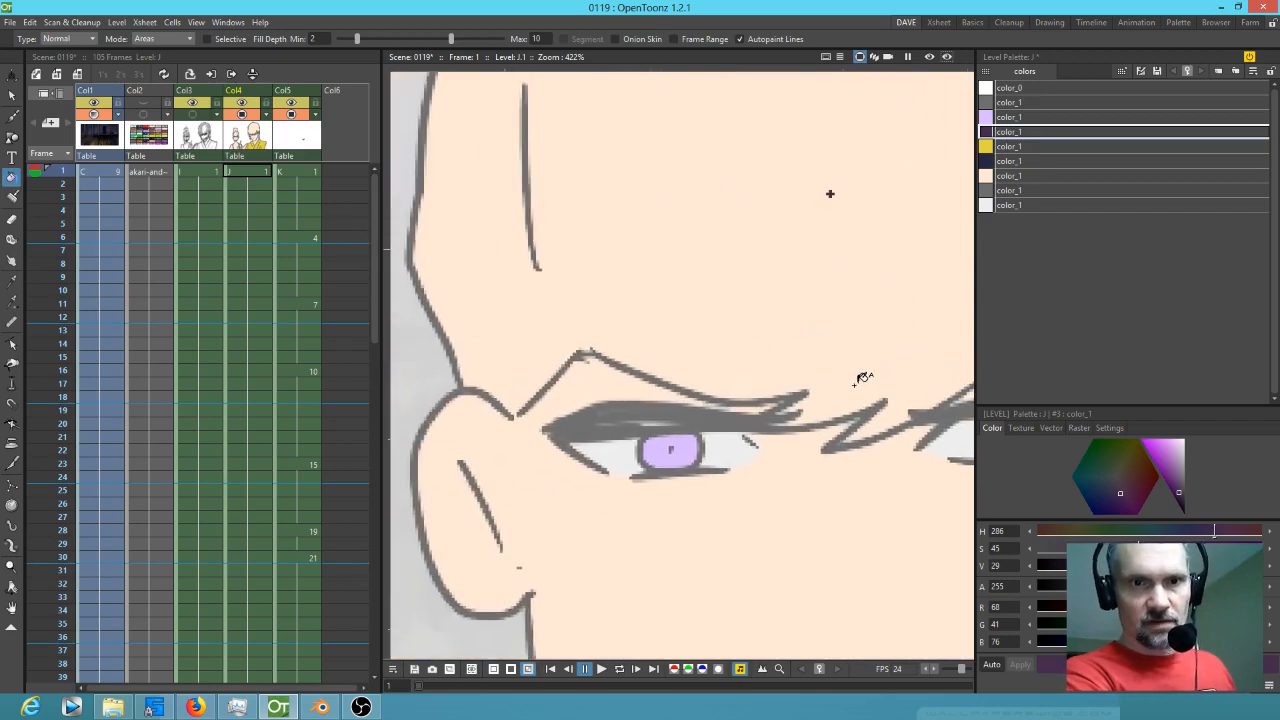
mouse_move(863, 383)
left_mouse_down()
mouse_move(808, 385)
mouse_move(857, 380)
left_mouse_up()
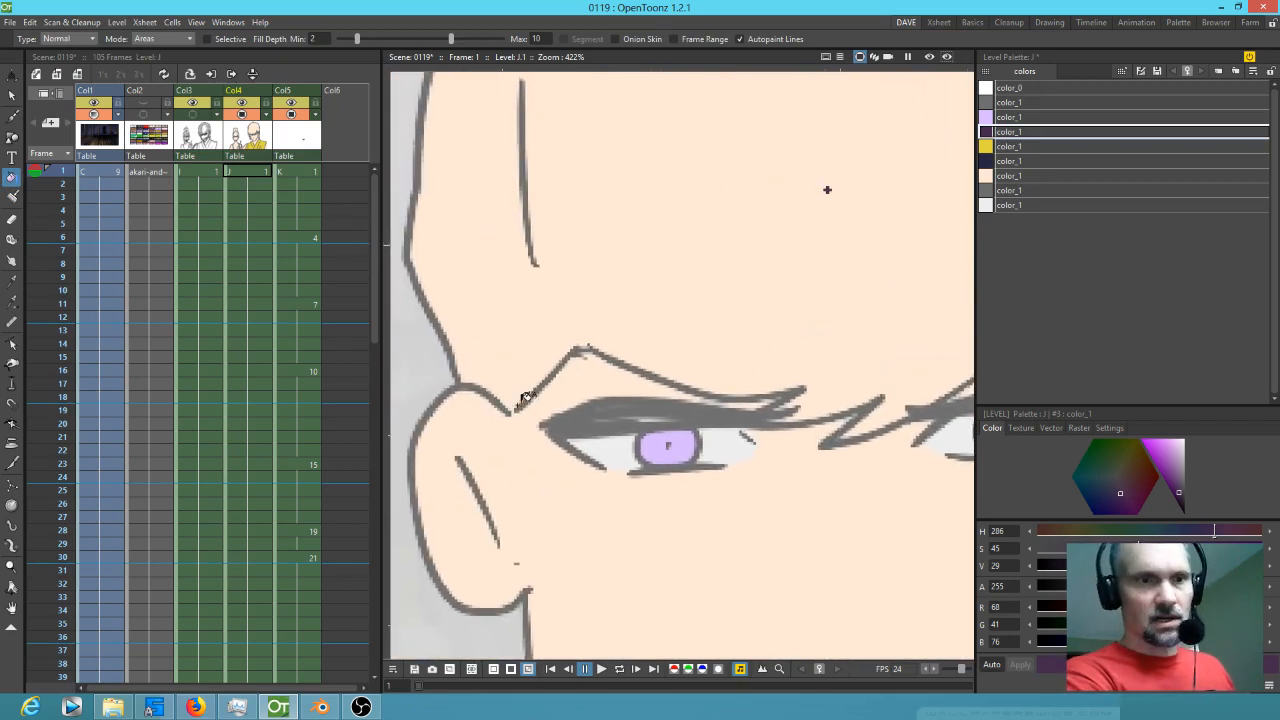
key("k")
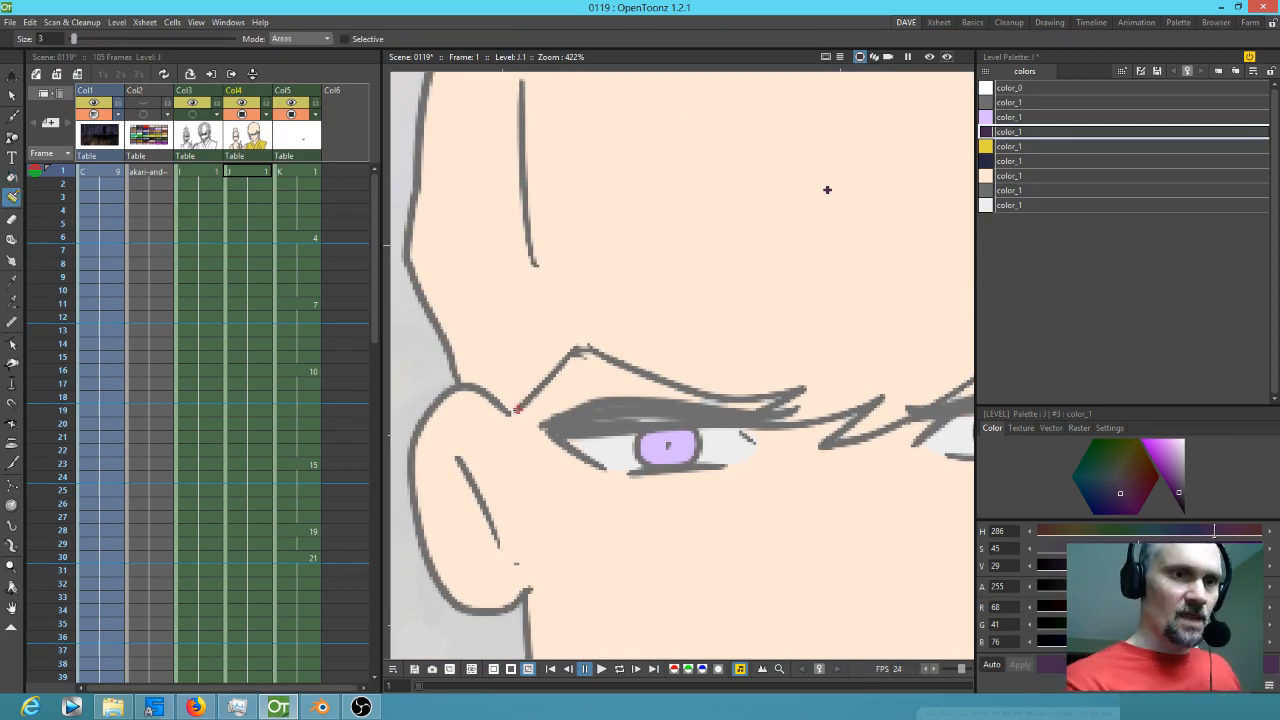
key("f")
left_click(523, 349)
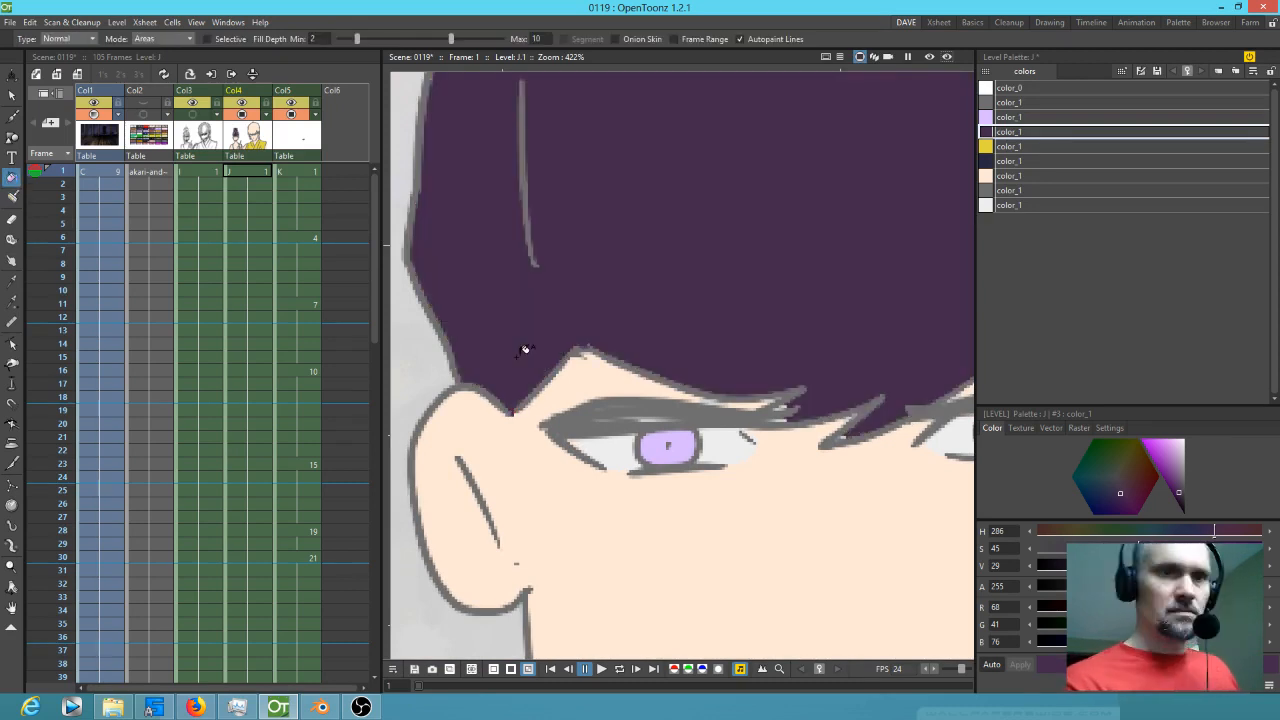
- Lighten the woman's hair style to a medium purple with saturation 33 and value 70
scroll(661, 243, "down", 7)
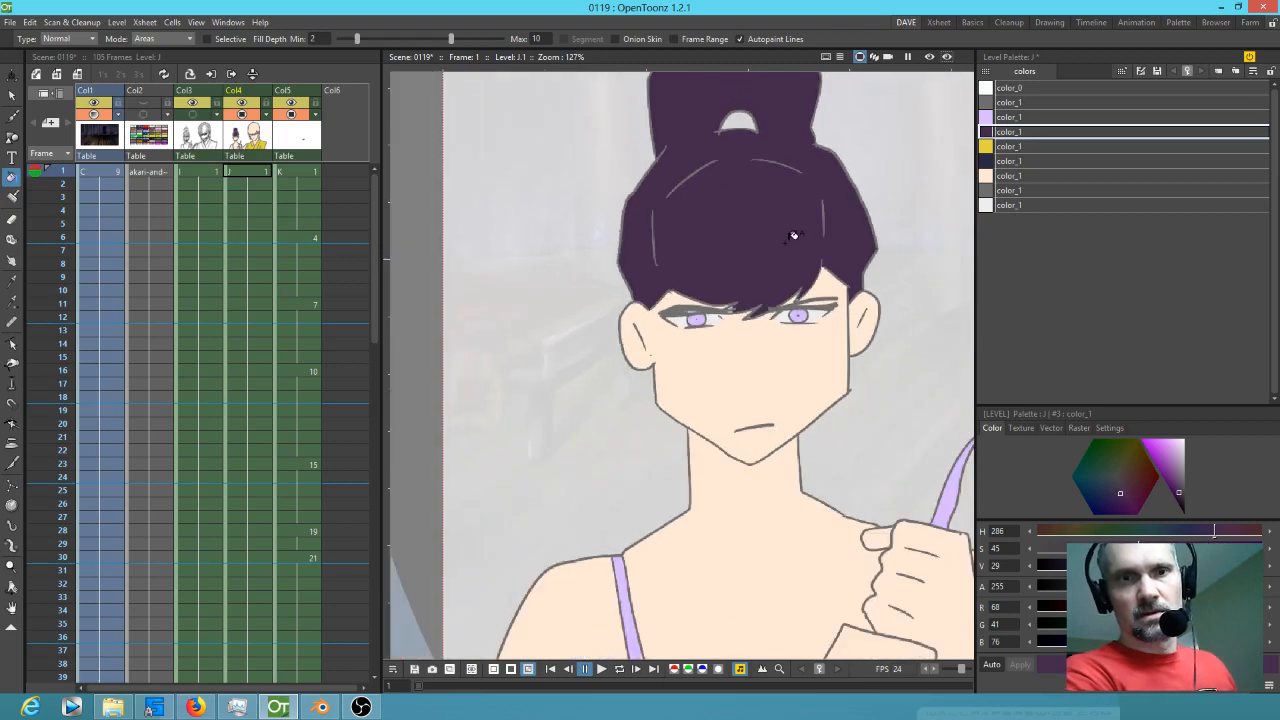
left_click_drag(1176, 488, 1174, 460)
left_click_drag(925, 474, 874, 333)
scroll(882, 326, "down", 3)
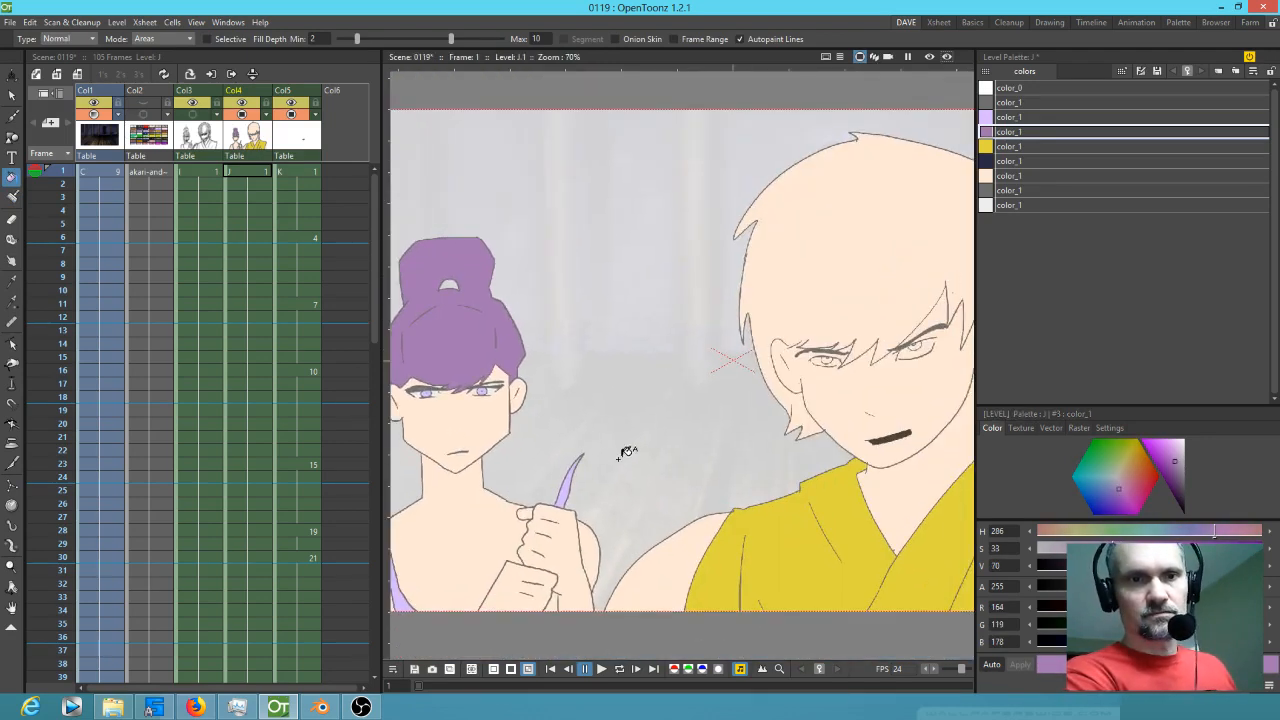
- Close the gaps in the man's hairline, including the one beside his ear, with grey paint using the Paint Brush
scroll(789, 432, "up", 4)
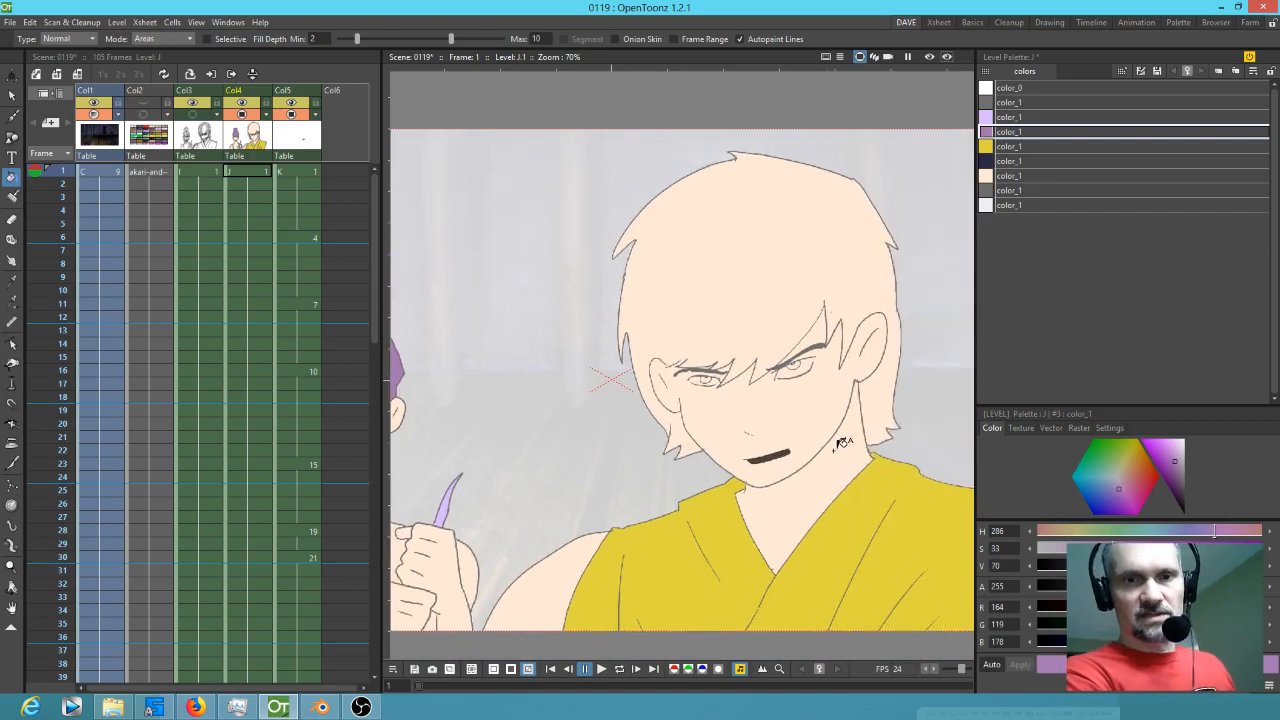
scroll(842, 428, "up", 1)
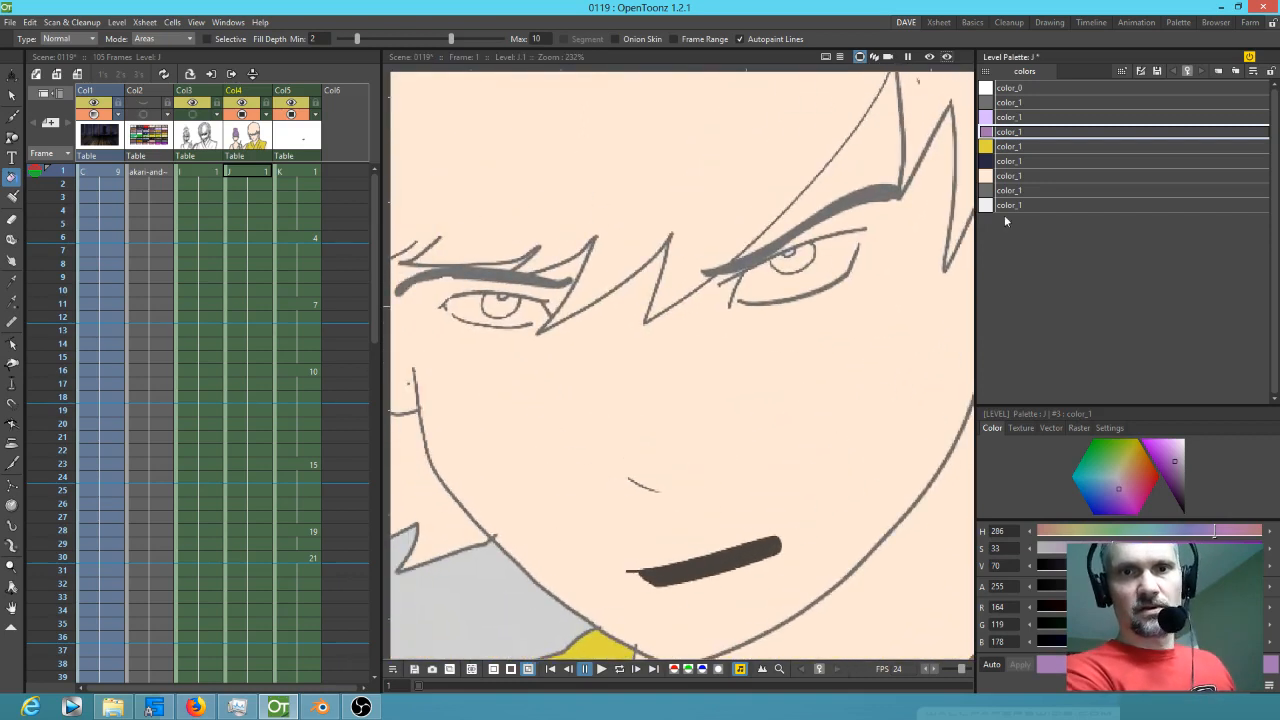
left_click(1020, 190)
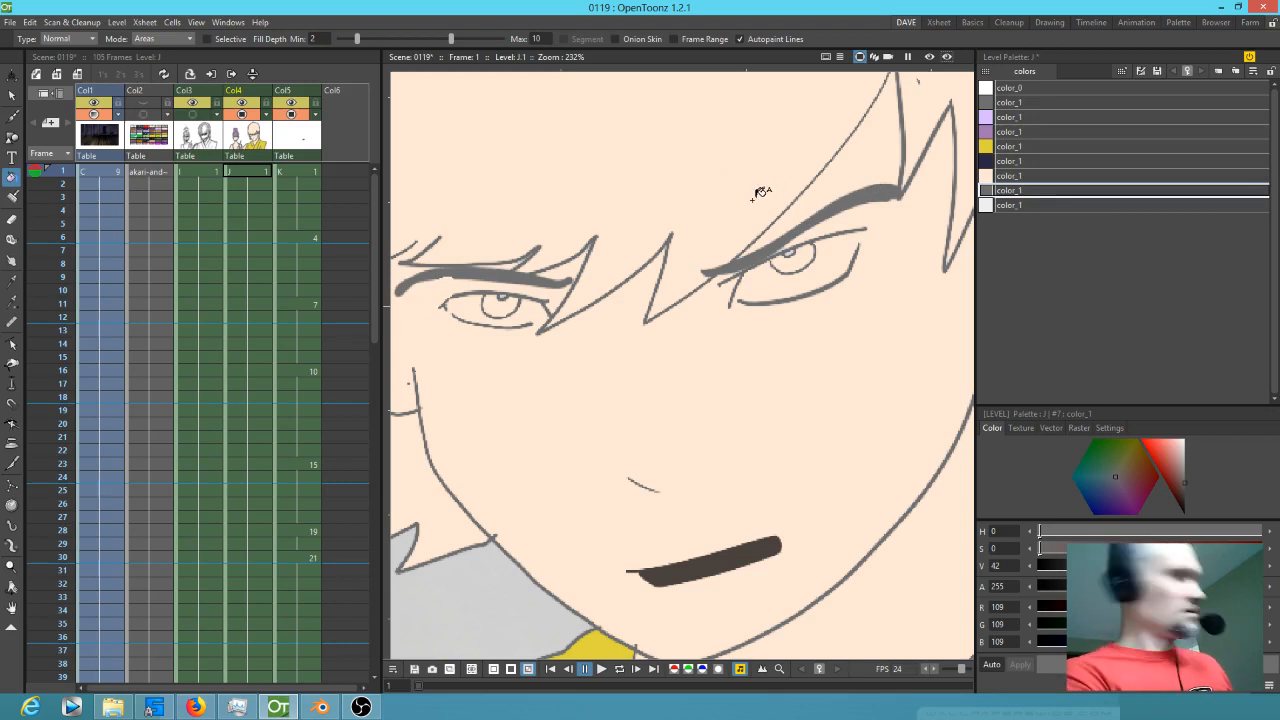
key("j")
mouse_move(926, 234)
left_mouse_down()
mouse_move(788, 343)
mouse_move(674, 386)
mouse_move(962, 248)
left_mouse_up()
left_click_drag(626, 373, 809, 347)
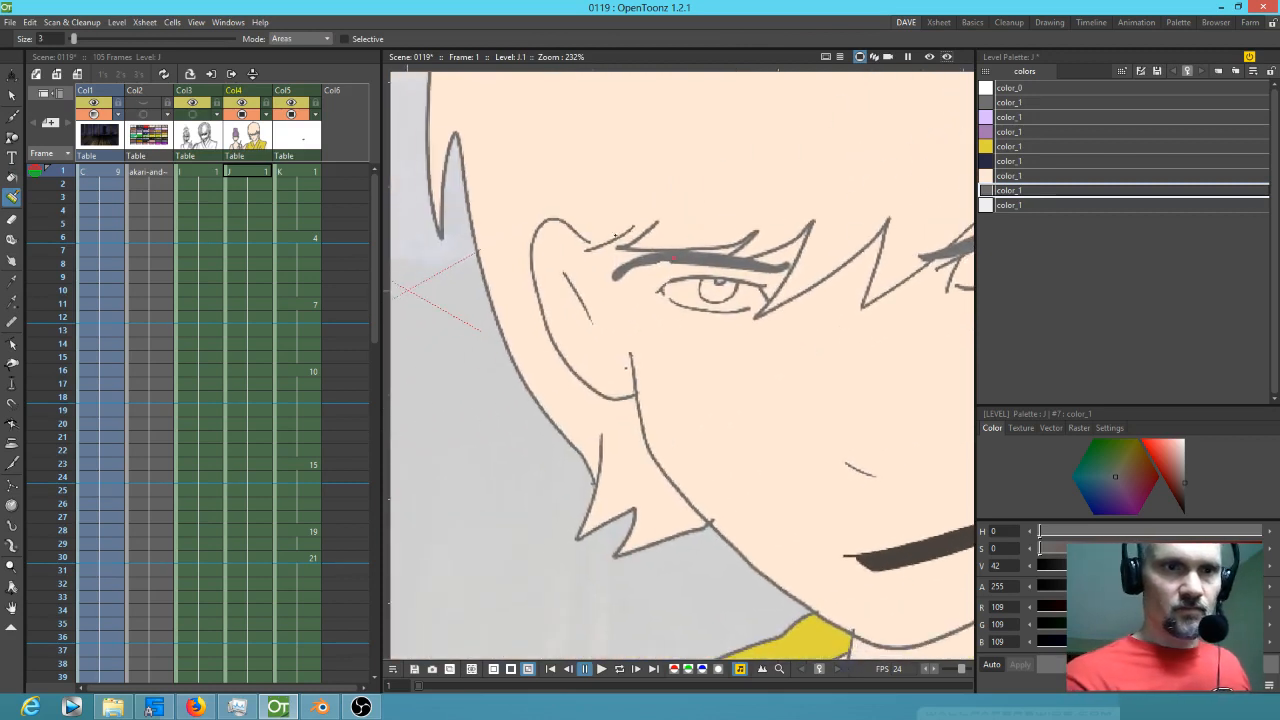
left_click_drag(630, 241, 597, 241)
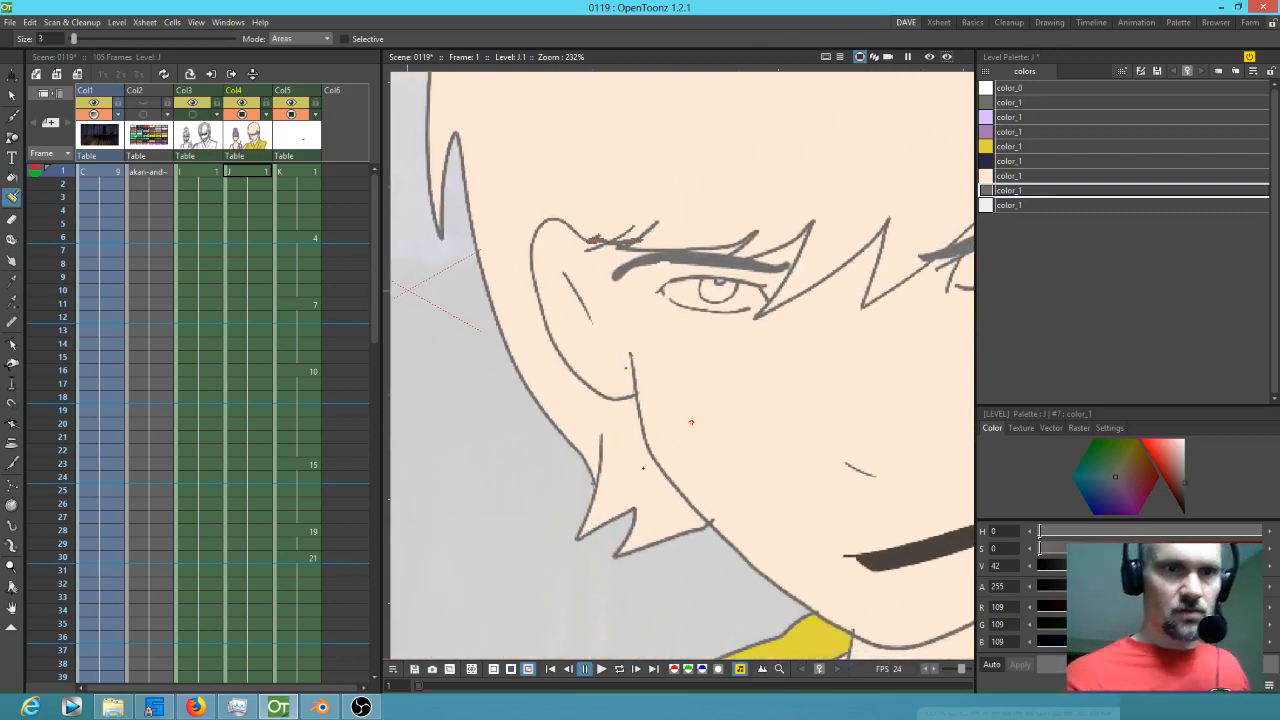
- Try to fill the man's hair with the grey style, and undo the fill
key("f")
left_click(623, 471)
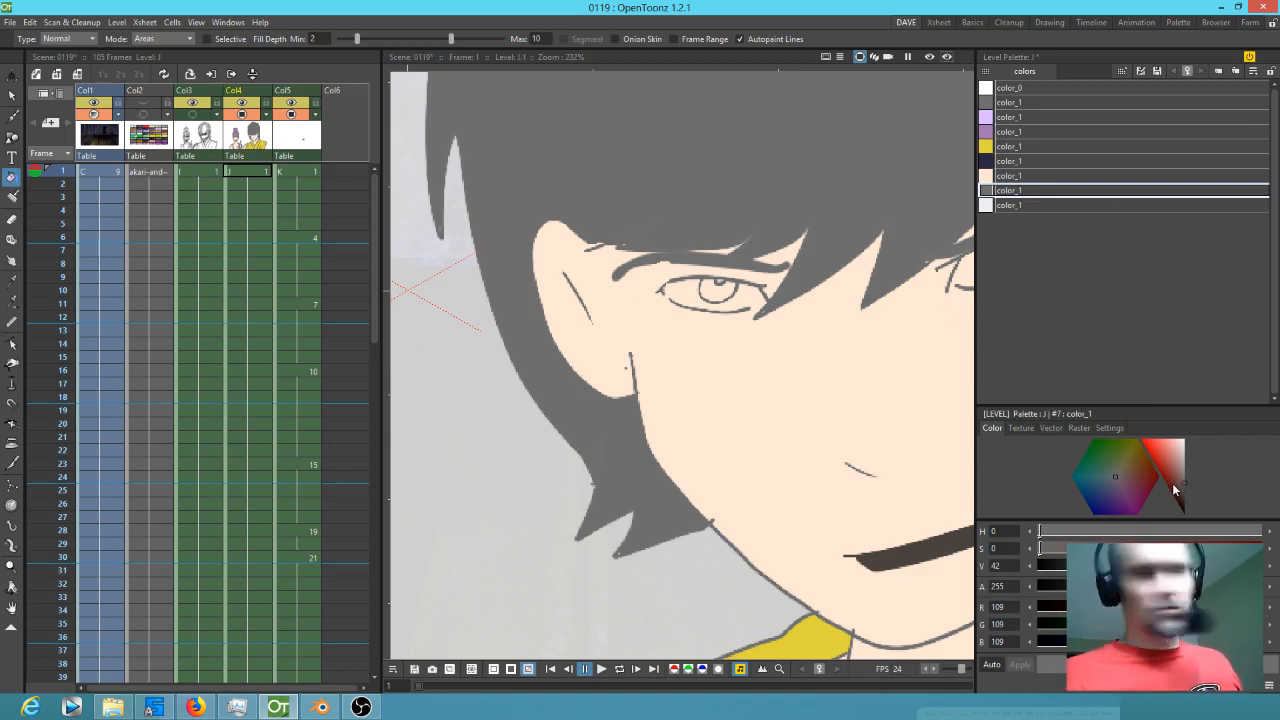
key("ctrl+z")
- Close the gap in the man's hairline above his ear with dark navy paint, and fill his hair with that style
left_click(1019, 160)
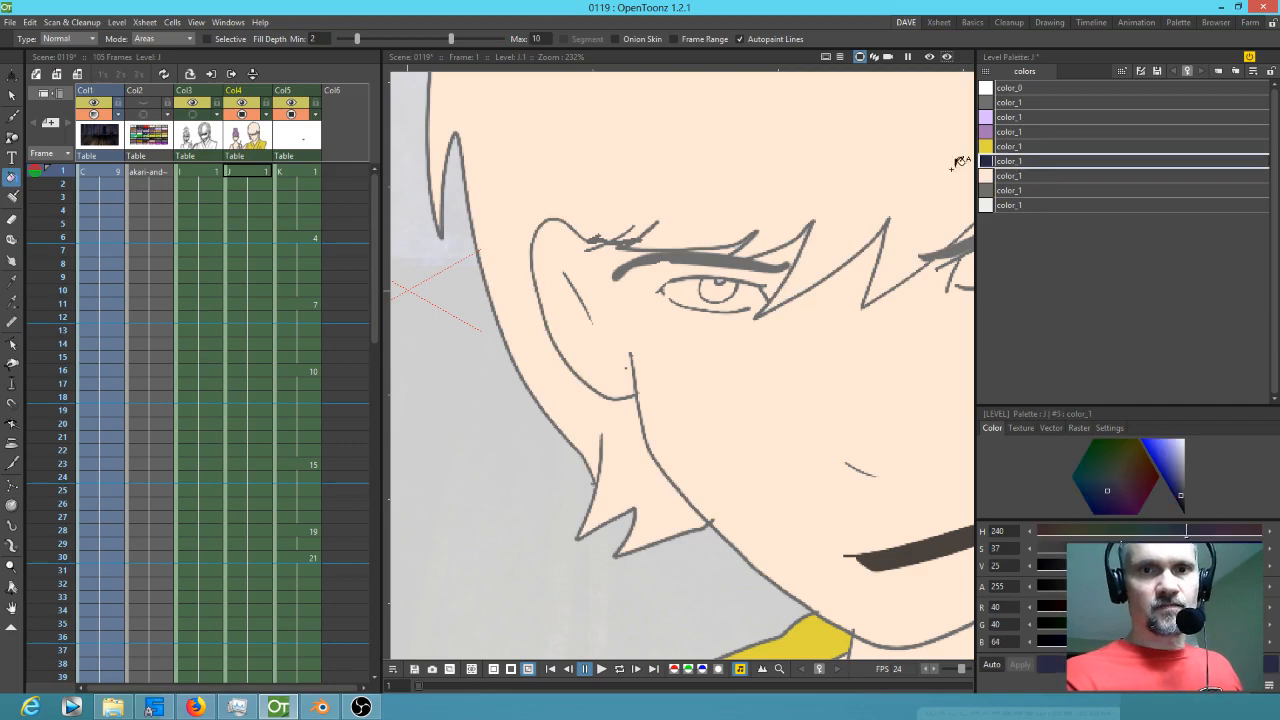
left_click(873, 158)
key("ctrl+z")
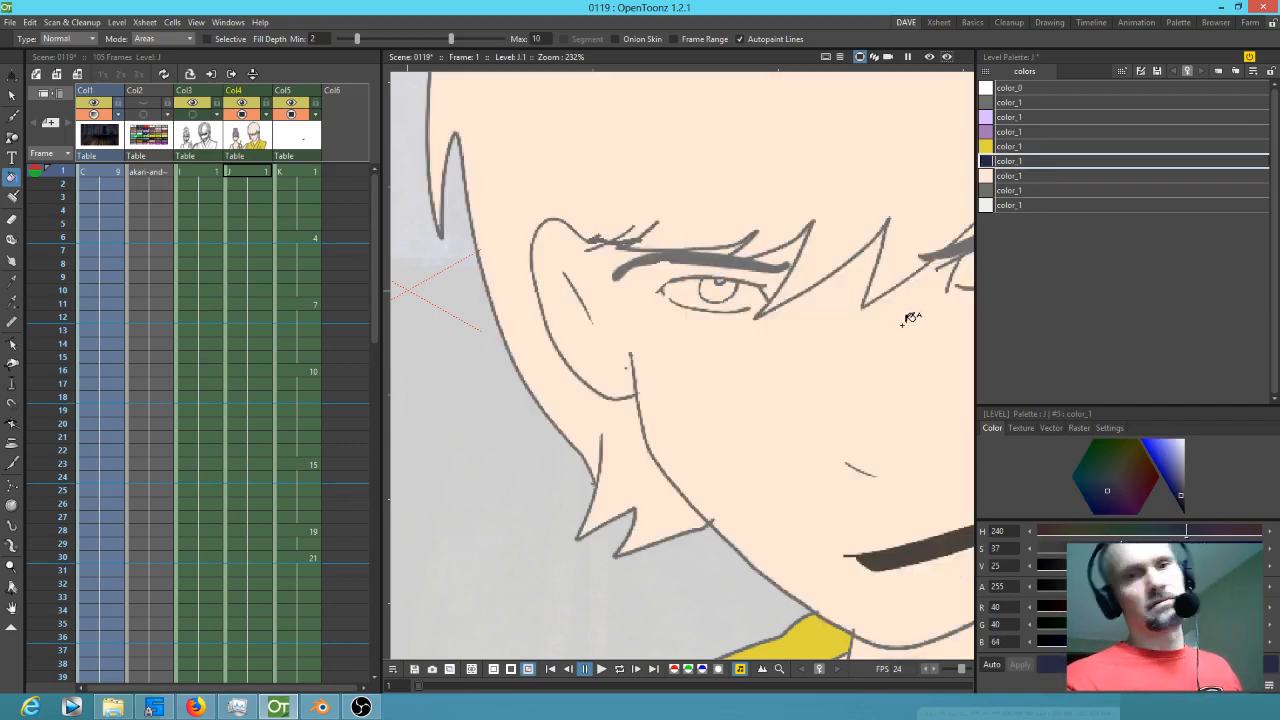
key("j")
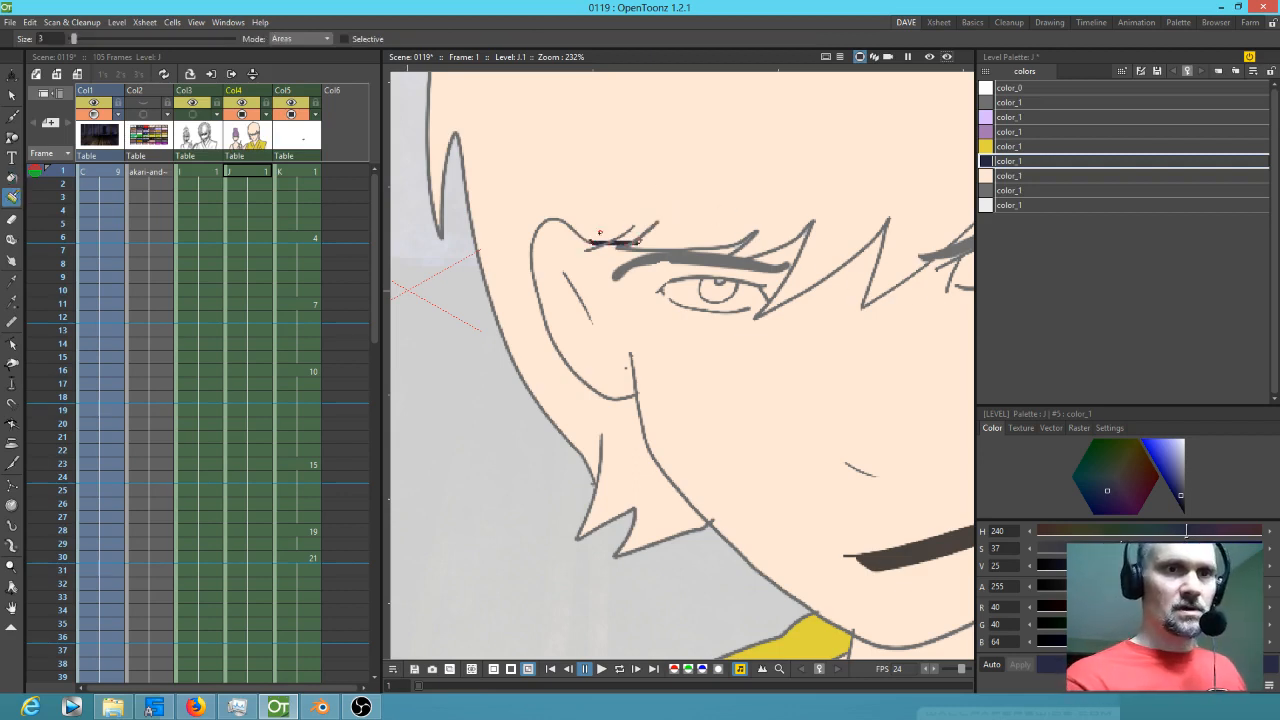
key("f")
left_click(683, 164)
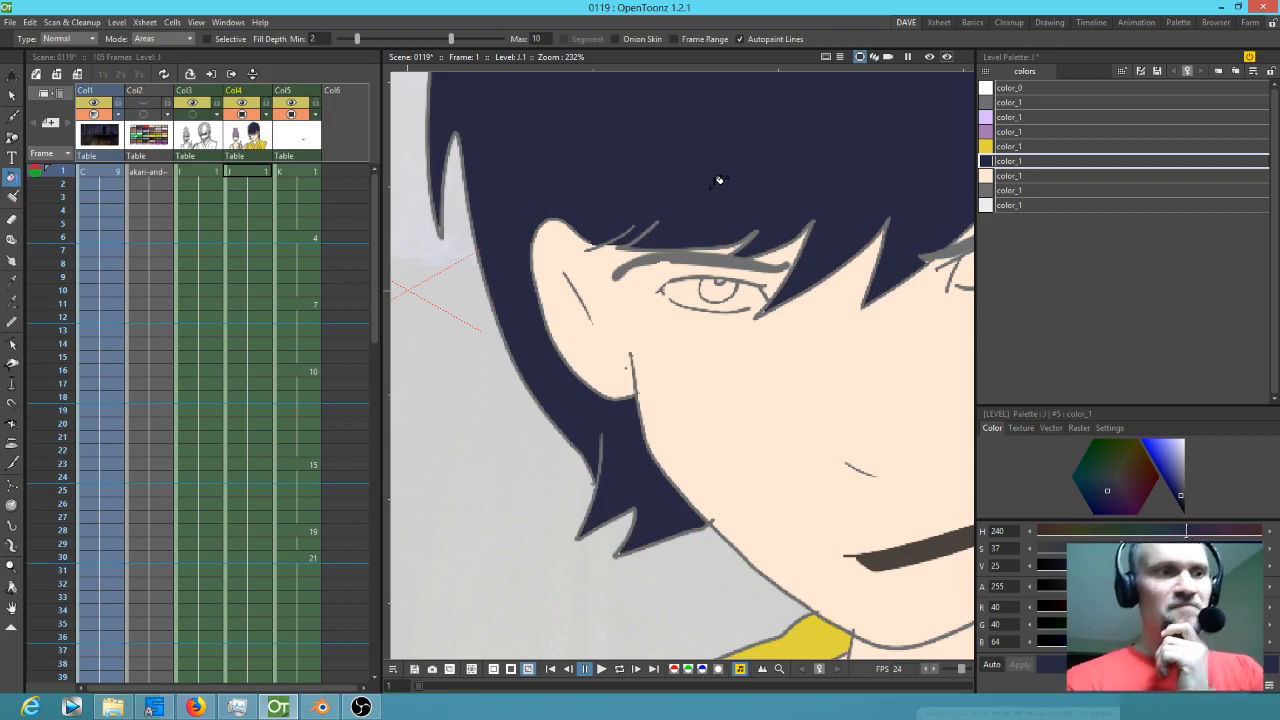
- Recolor the grey eye style to a light violet-blue with hue 244, saturation 27 and value 96, and fill both of the man's irises
left_click_drag(766, 352, 745, 356)
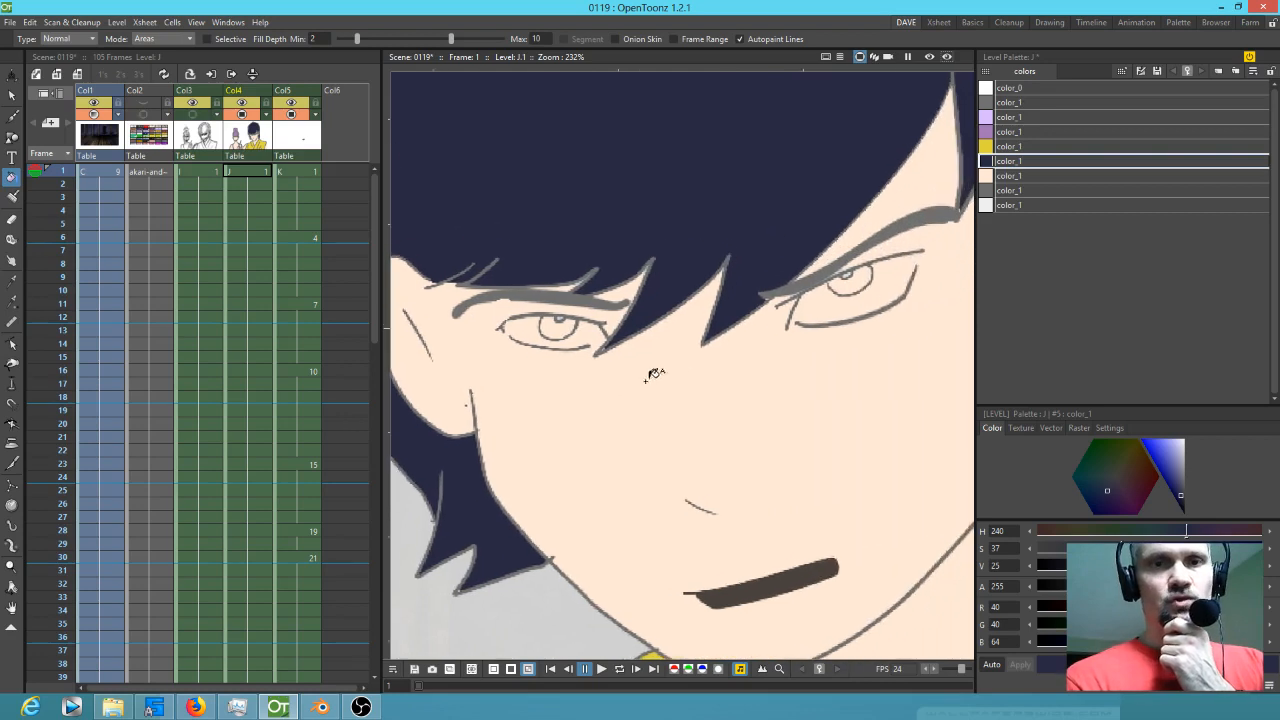
left_click(1053, 189)
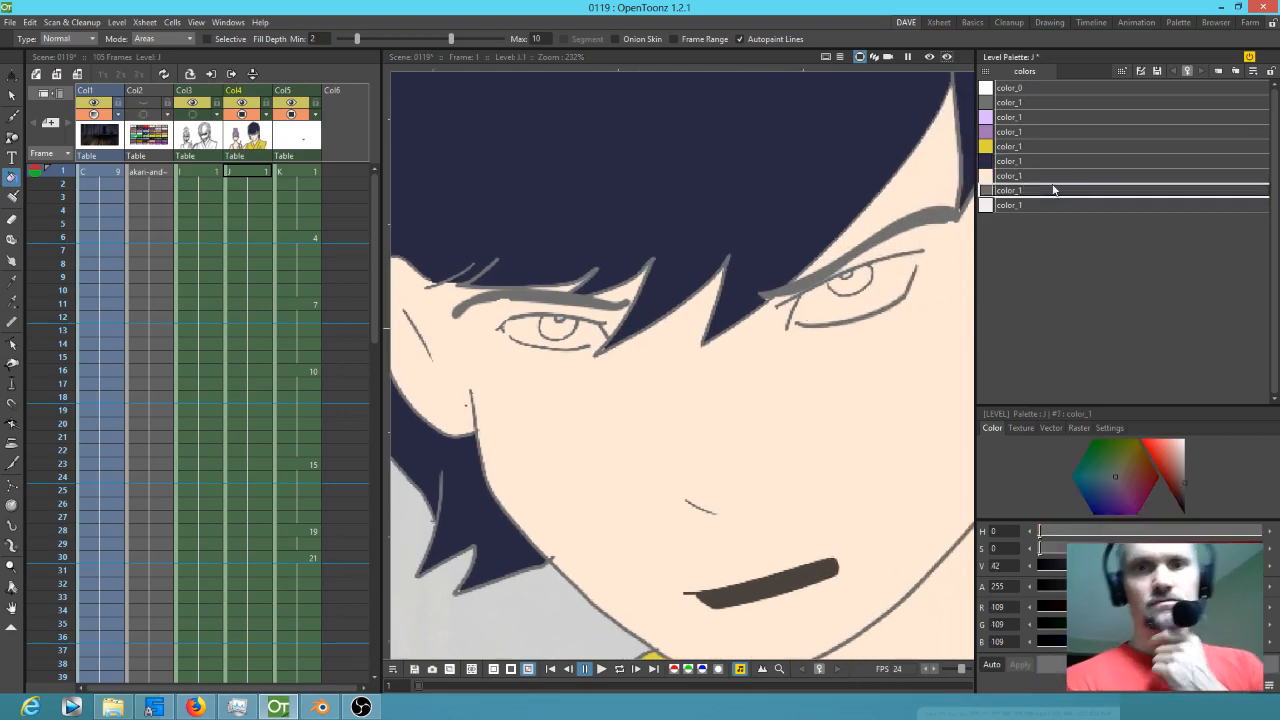
left_click(1109, 488)
left_click_drag(1180, 482, 1181, 462)
left_click(850, 282)
left_click(582, 327)
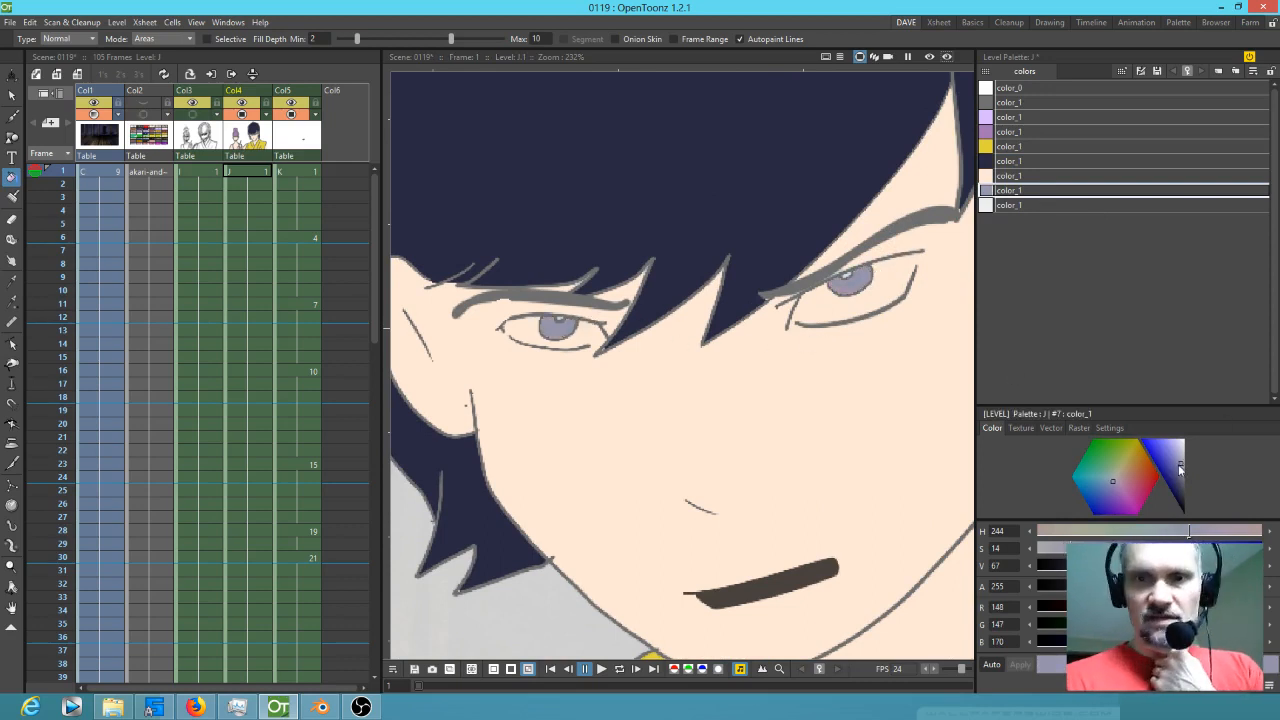
left_click_drag(1177, 462, 1177, 445)
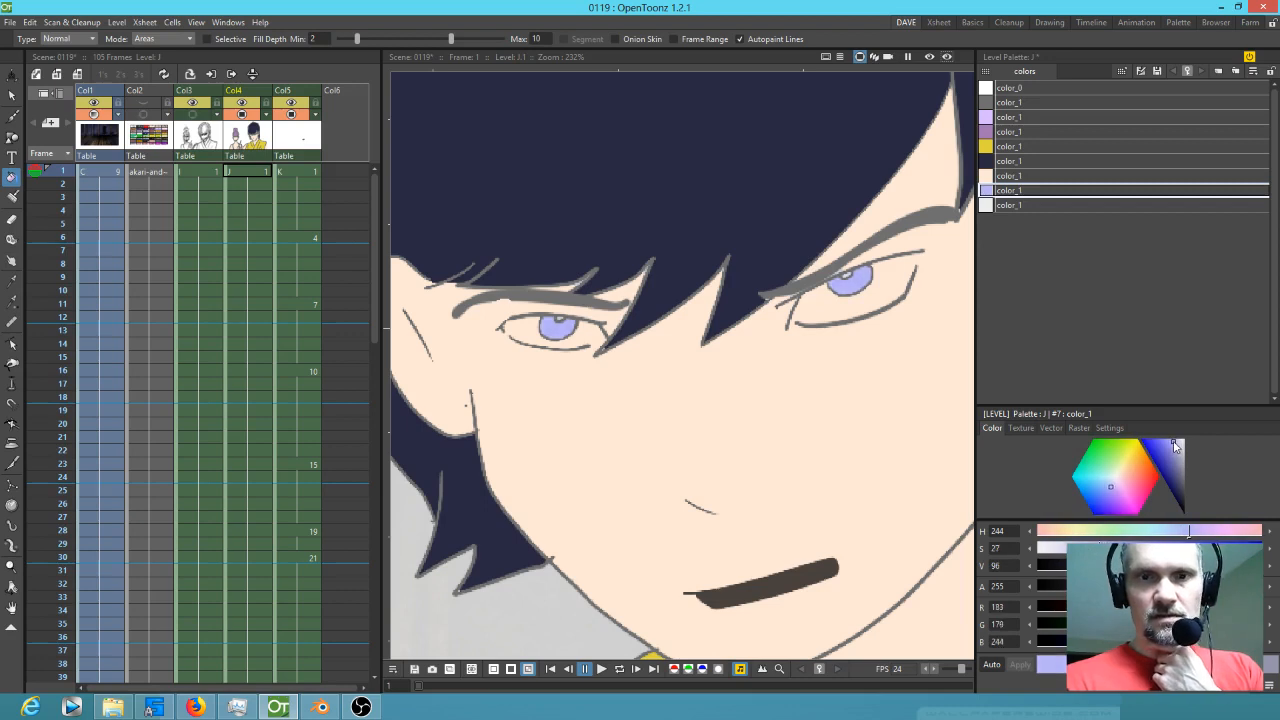
- Paint the whites of both of the man's eyes with the near-white style using the Paint Brush
left_click(1029, 205)
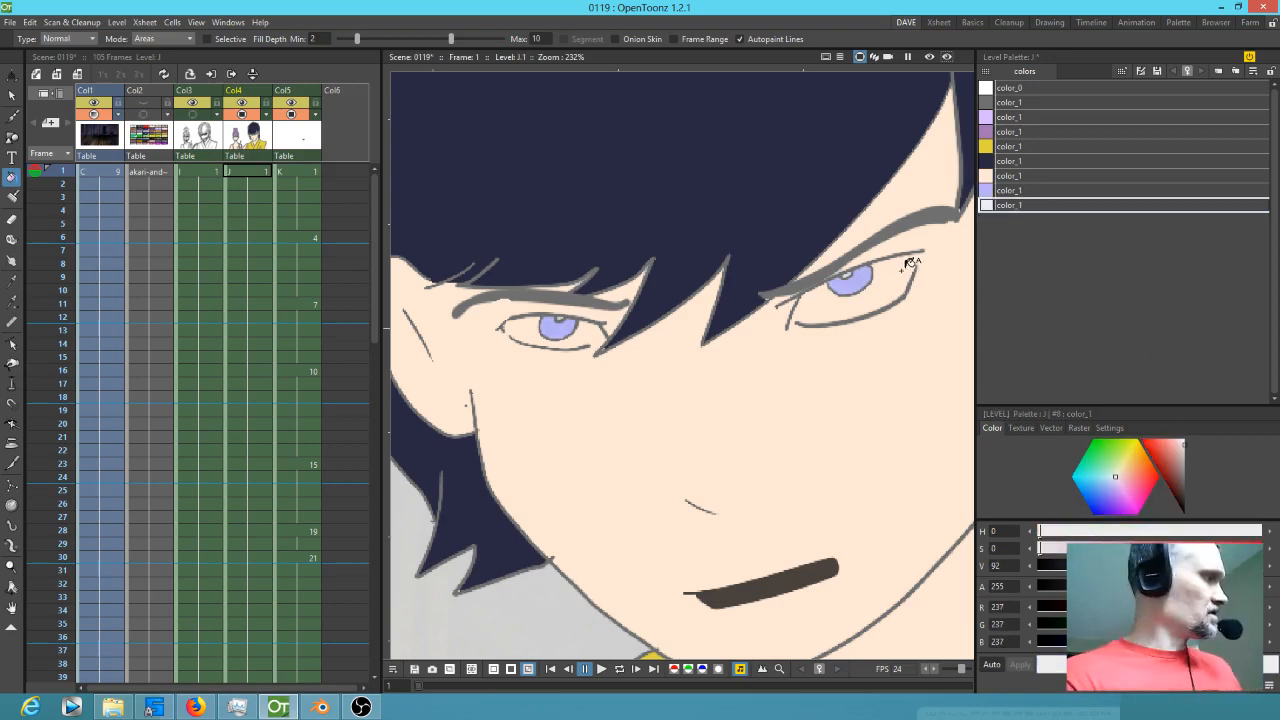
key("k")
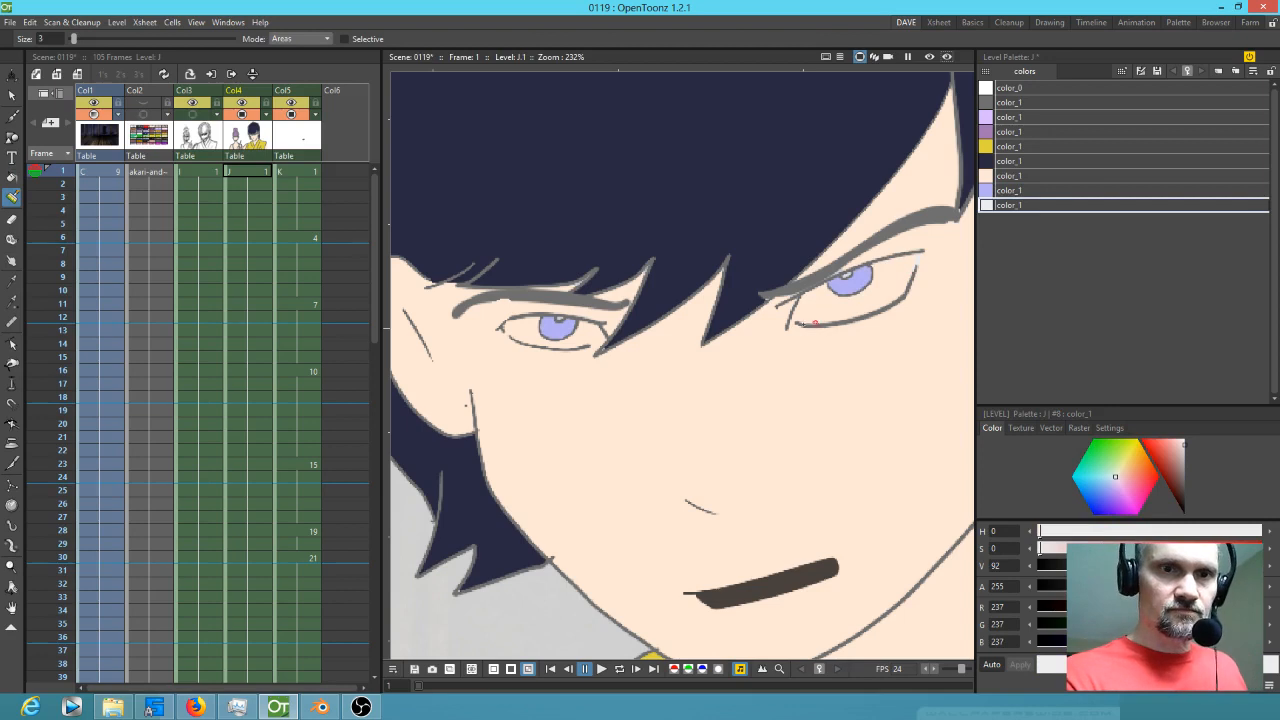
left_click_drag(806, 315, 830, 302)
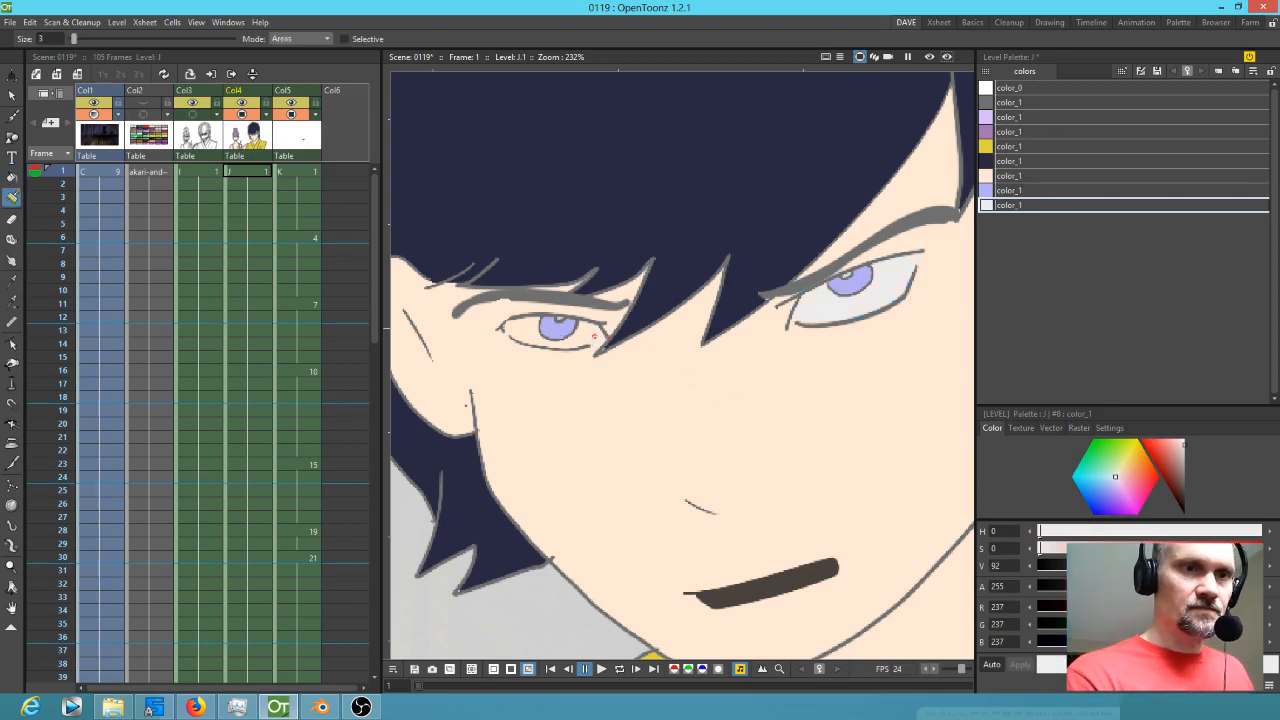
key("f")
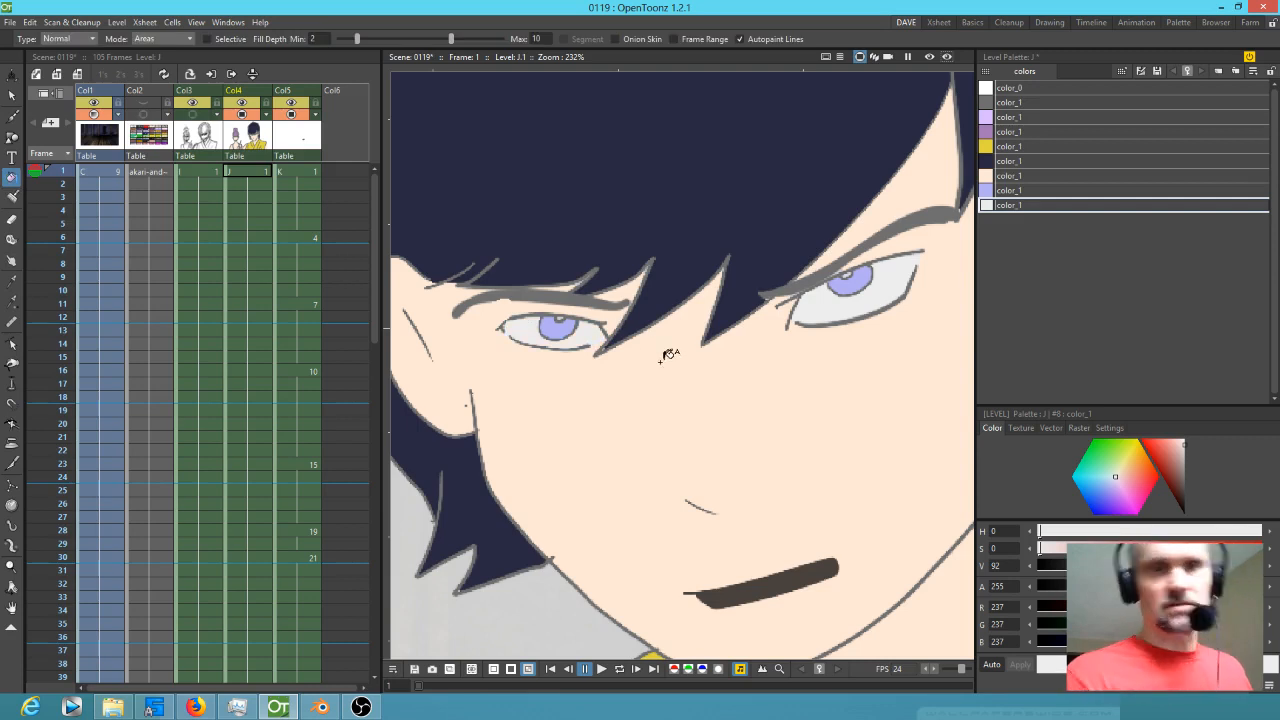
- Set the opacity of the background column Col1 to 100%
scroll(668, 355, "down", 7)
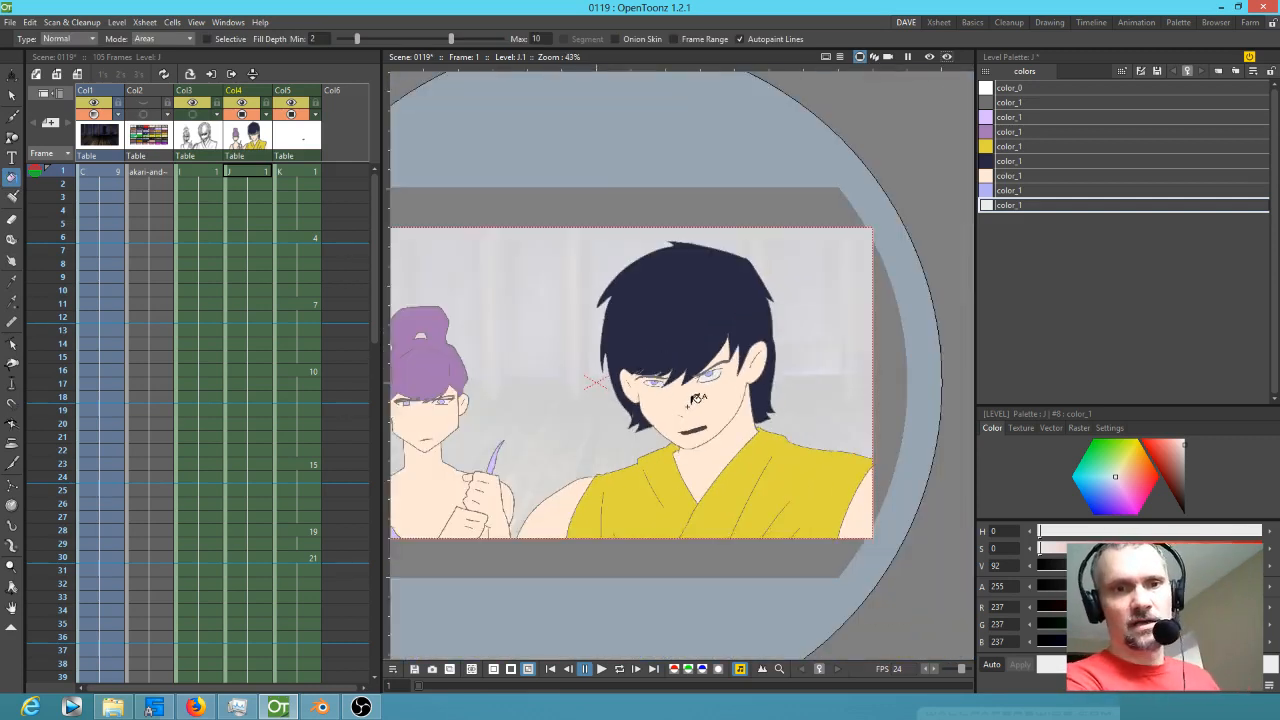
left_click_drag(805, 386, 803, 394)
left_click_drag(769, 447, 734, 454)
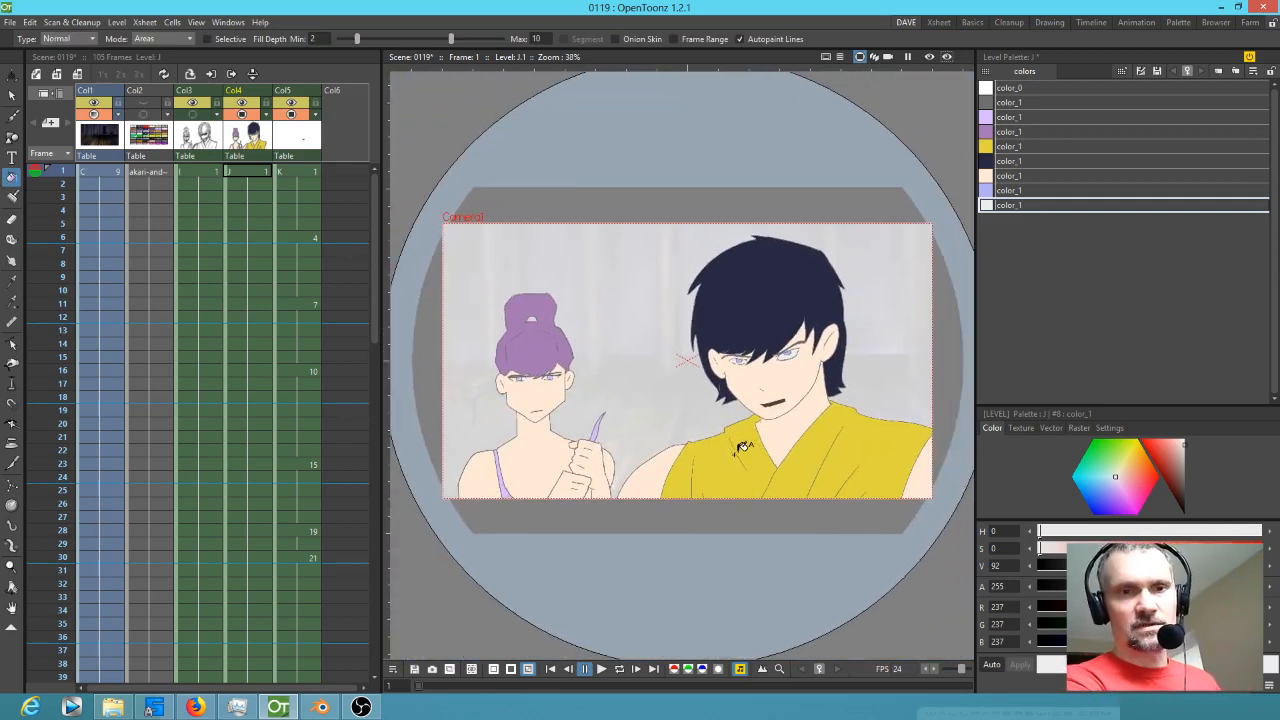
left_click(121, 117)
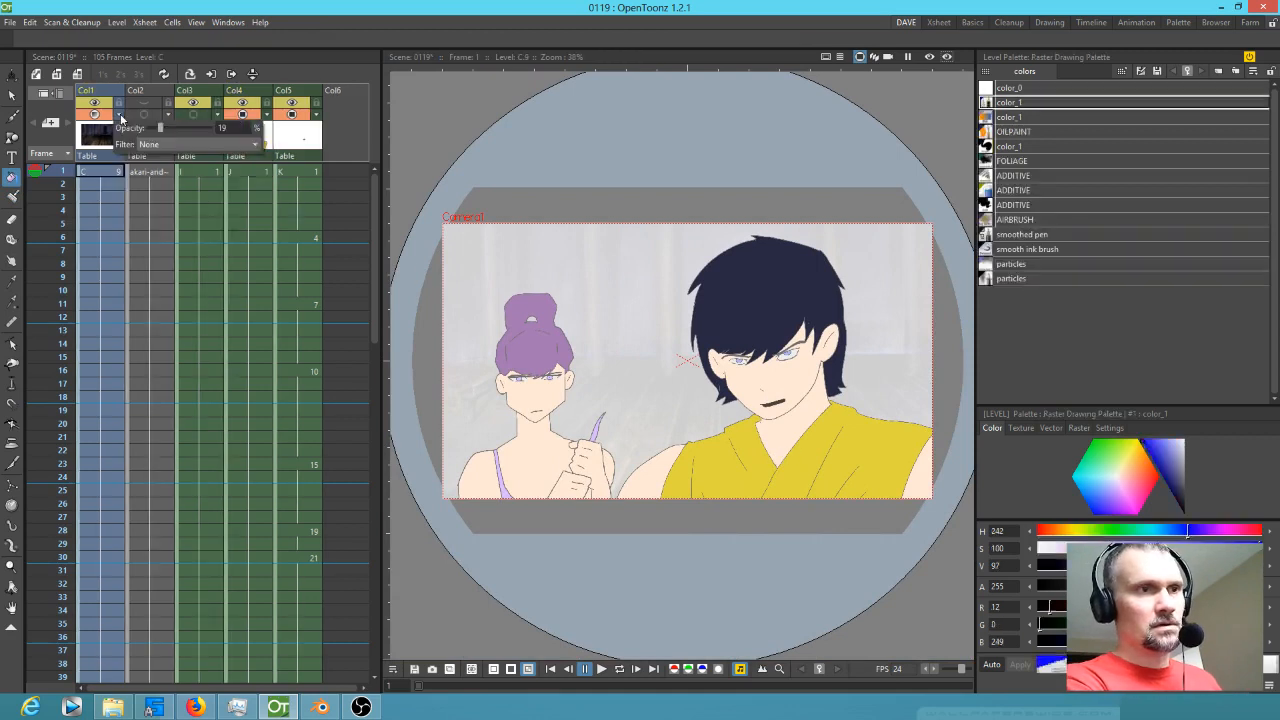
left_click_drag(161, 127, 364, 149)
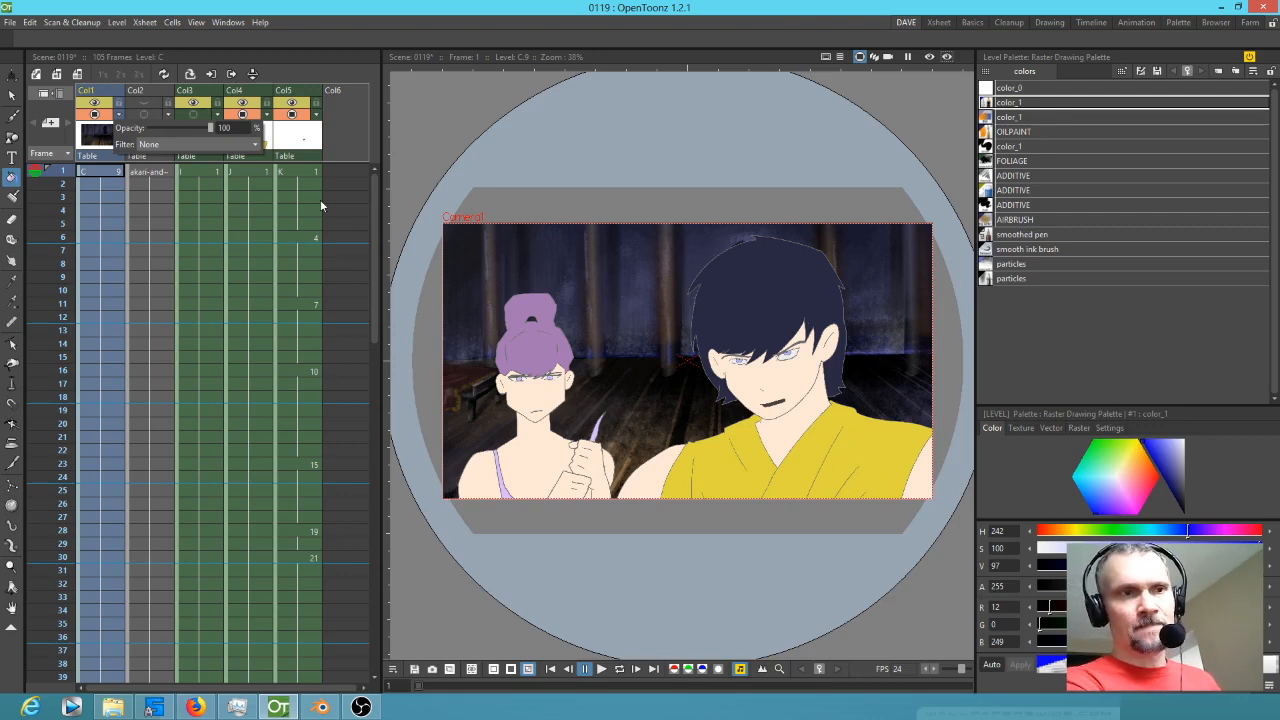
- Darken the skin style of level J to value 84
left_click(300, 172)
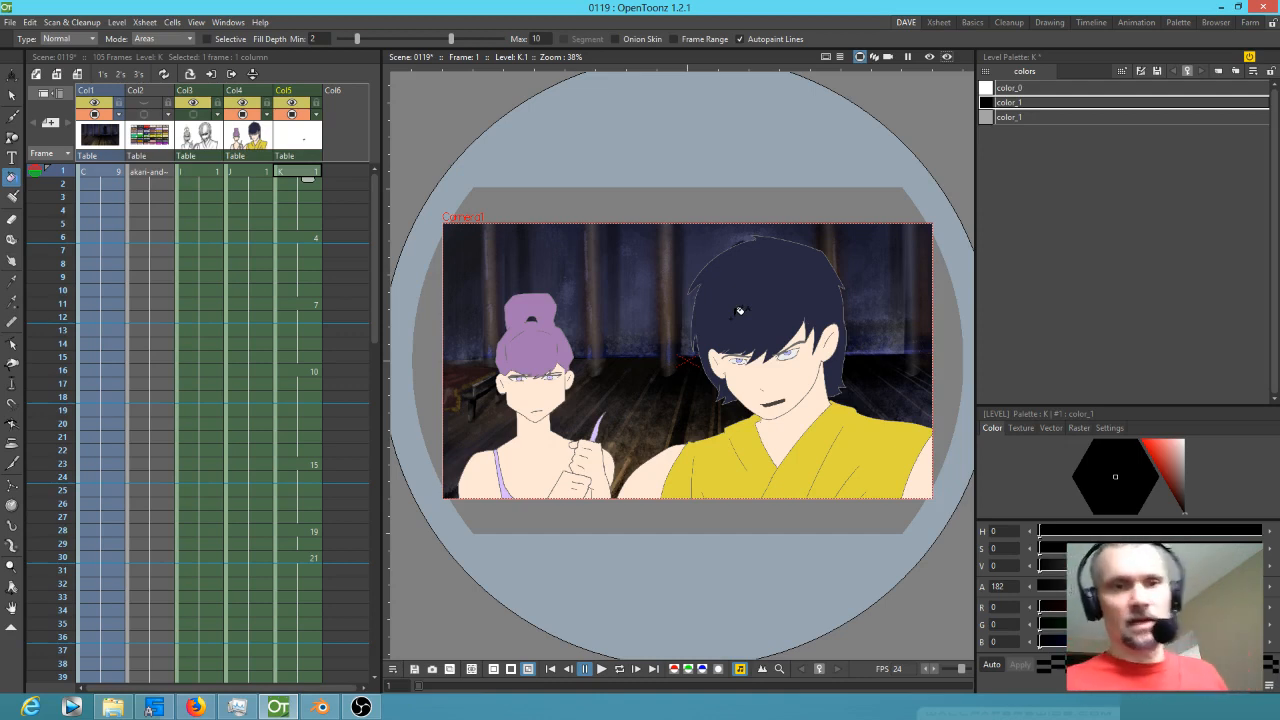
left_click(258, 177)
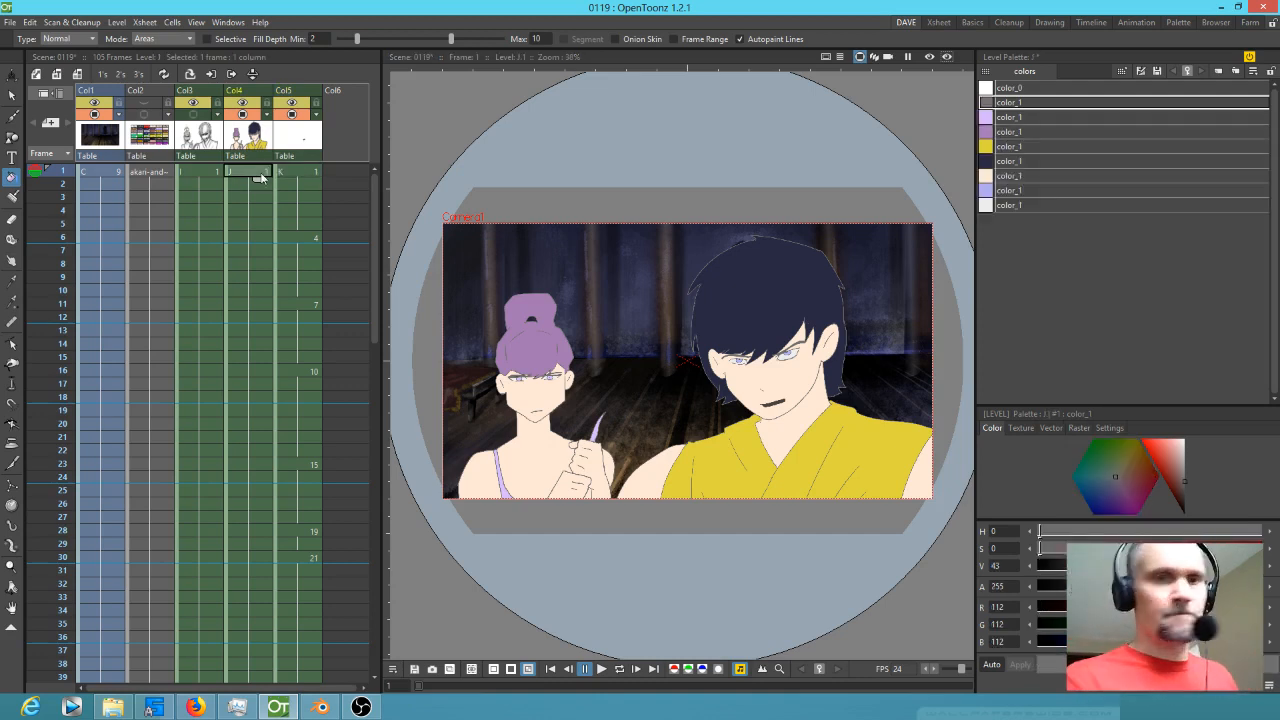
left_click(1020, 177)
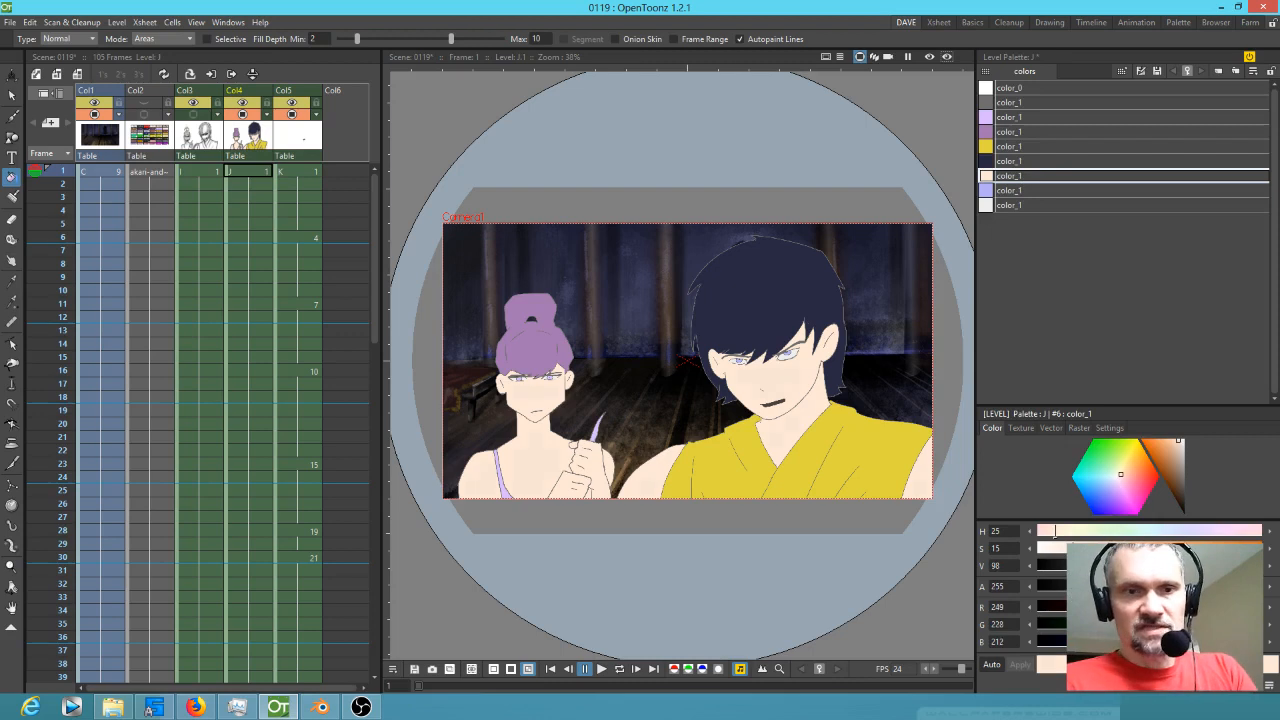
left_click_drag(1256, 565, 1228, 565)
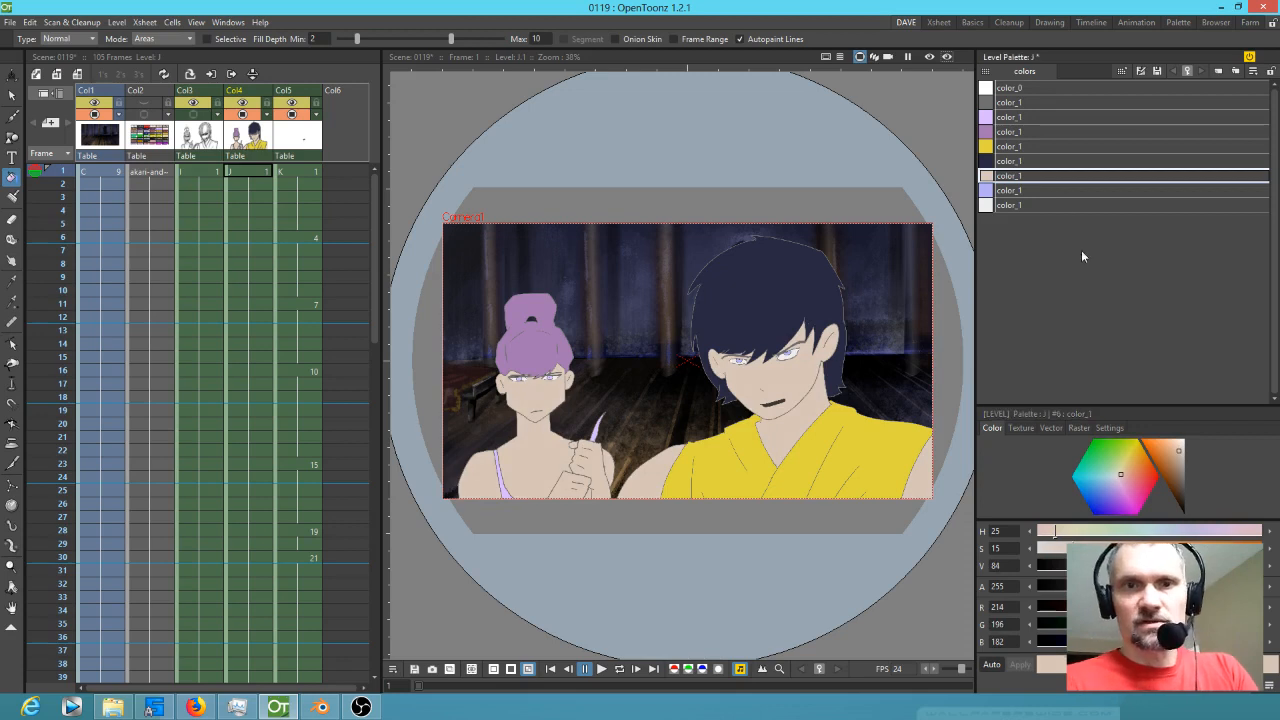
- Darken the light purple style to value 87, and adjust the man's yellow clothing style to hue 48, saturation 76 and value 75
left_click(1020, 117)
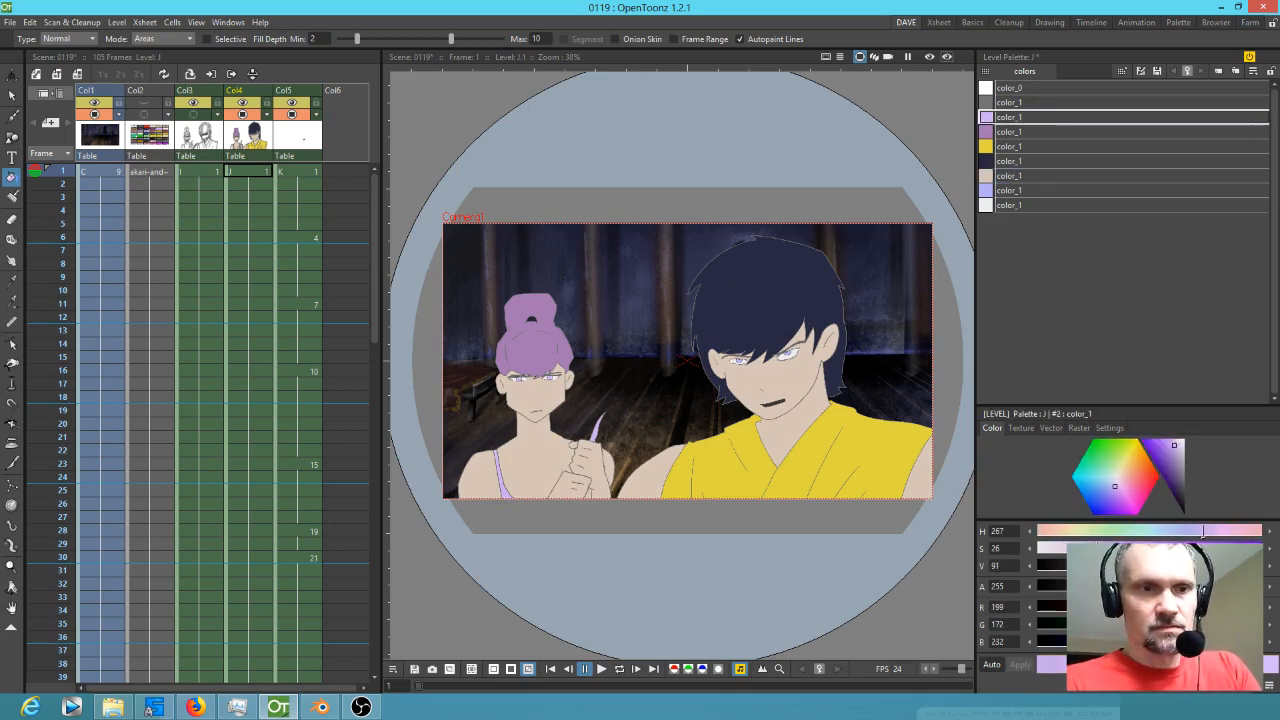
left_click_drag(1241, 565, 1228, 565)
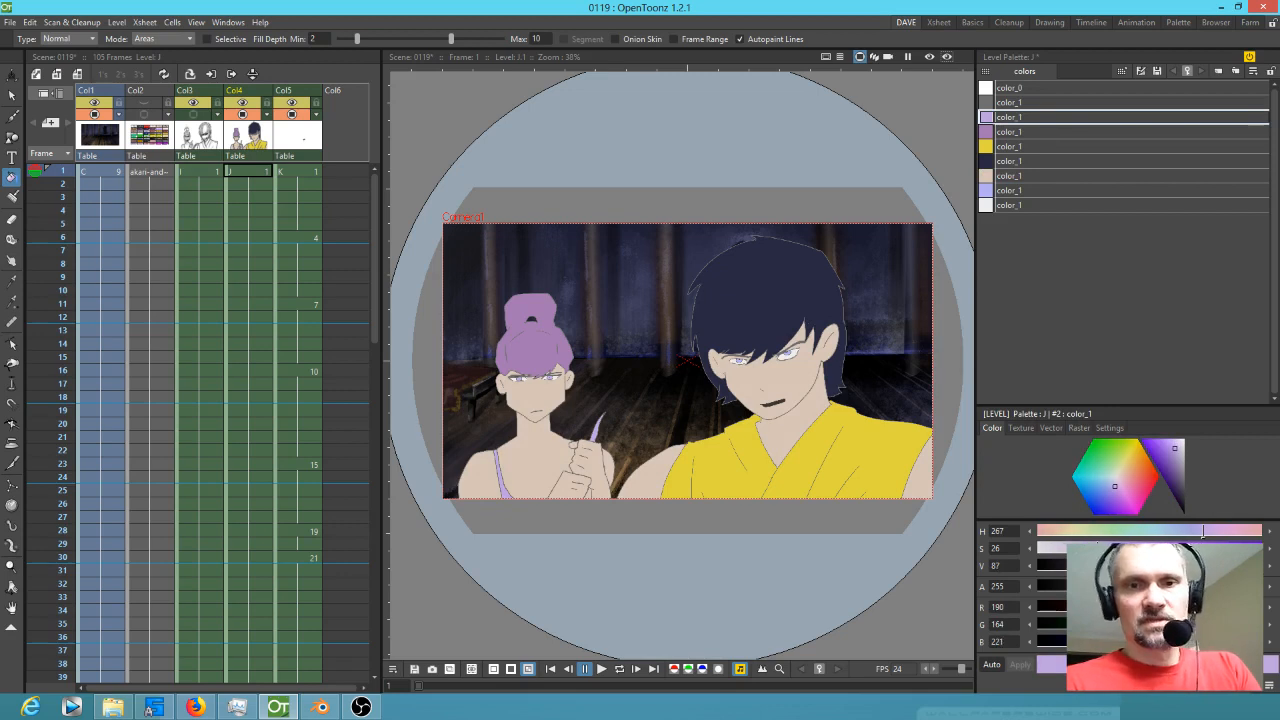
left_click(1028, 146)
left_click_drag(1138, 456, 1136, 454)
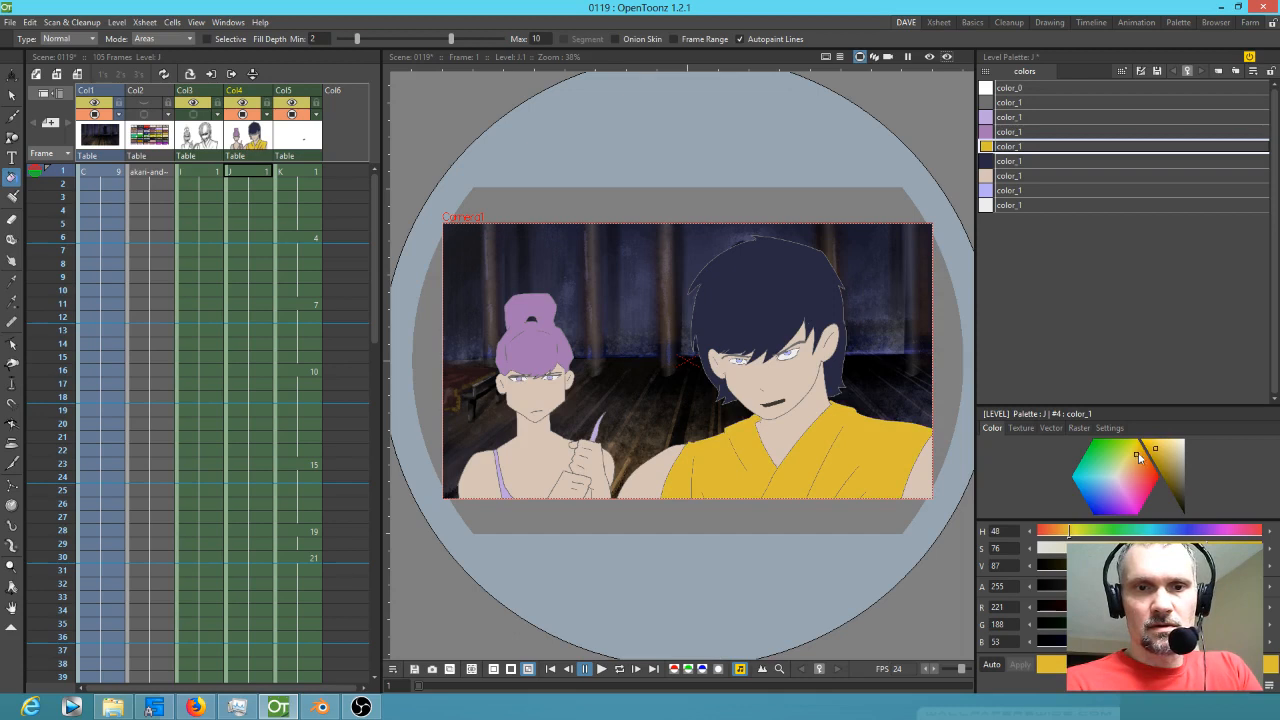
left_click_drag(1155, 448, 1159, 457)
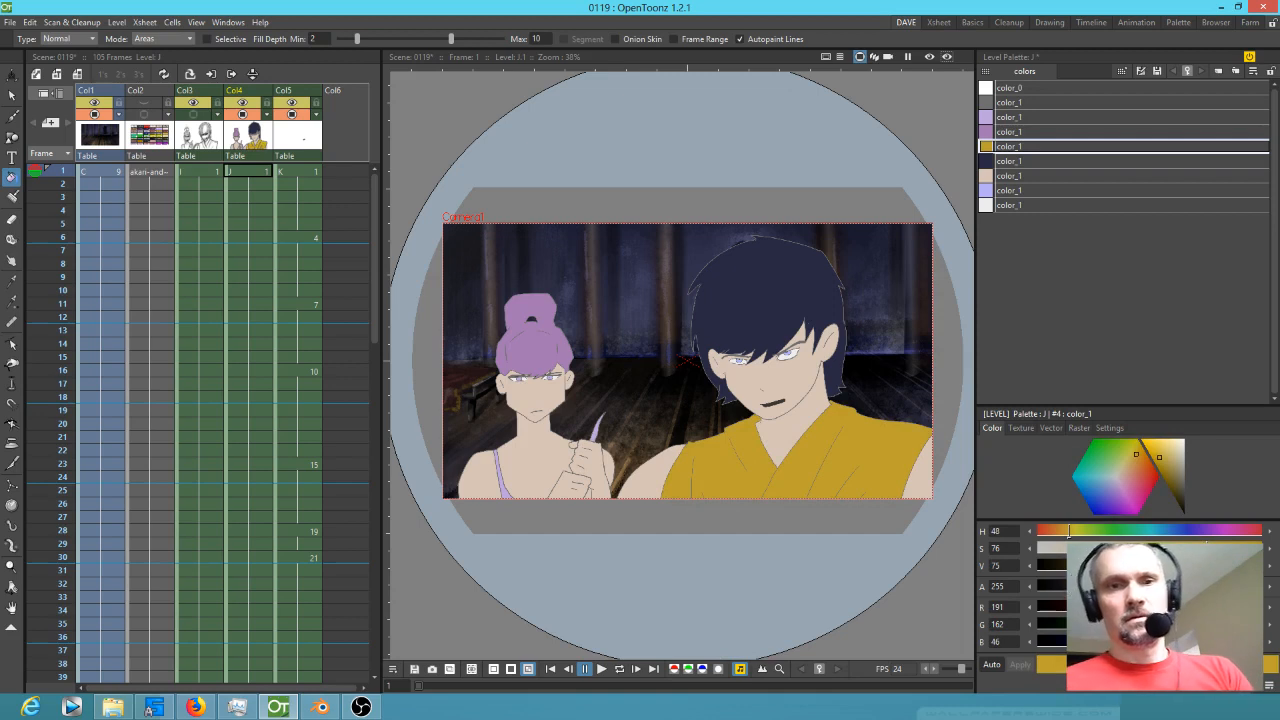
- Darken the grey outline style to value 15 and the near-white eye style to value 82
left_click(1032, 108)
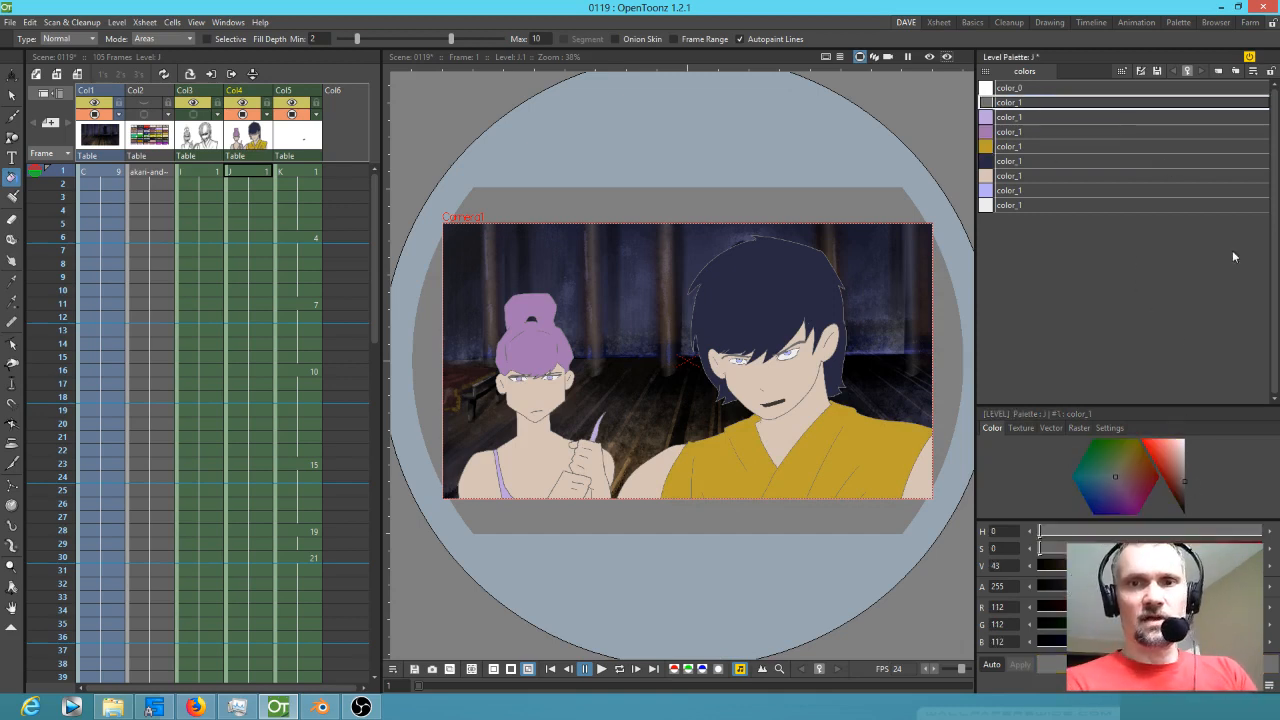
mouse_move(1184, 480)
left_mouse_down()
mouse_move(1195, 514)
mouse_move(1196, 501)
left_mouse_up()
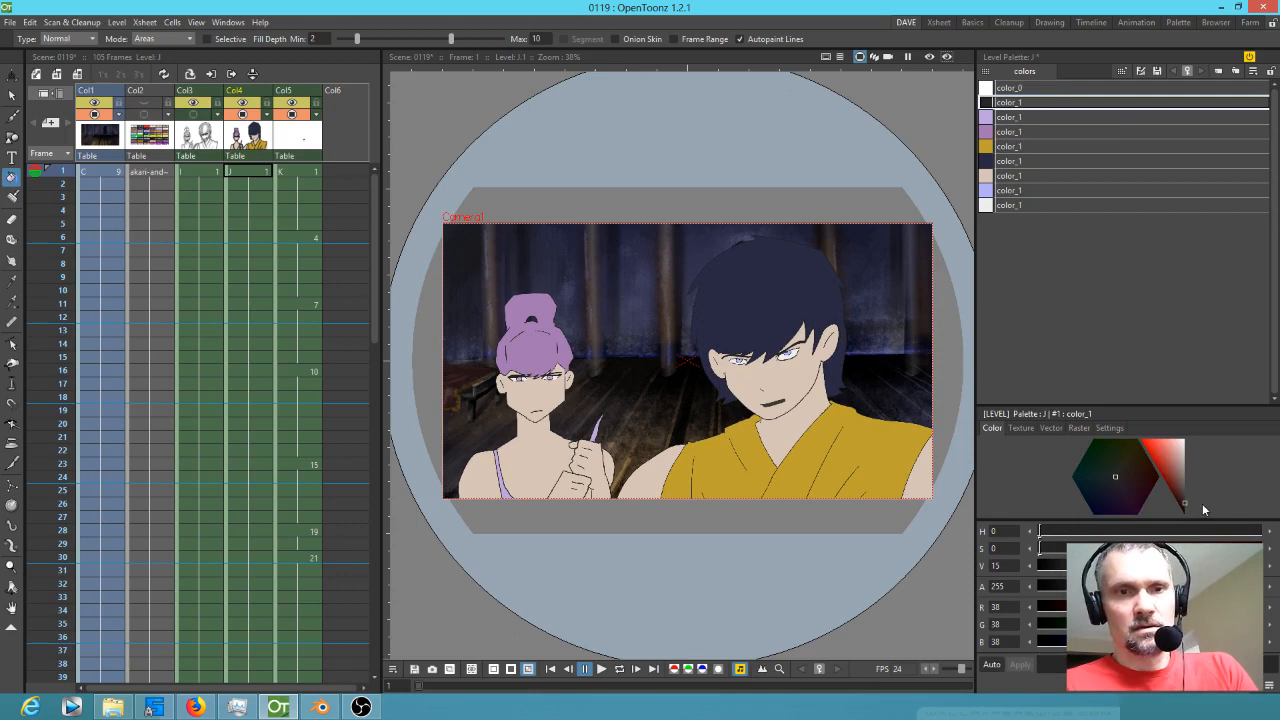
left_click(1039, 206)
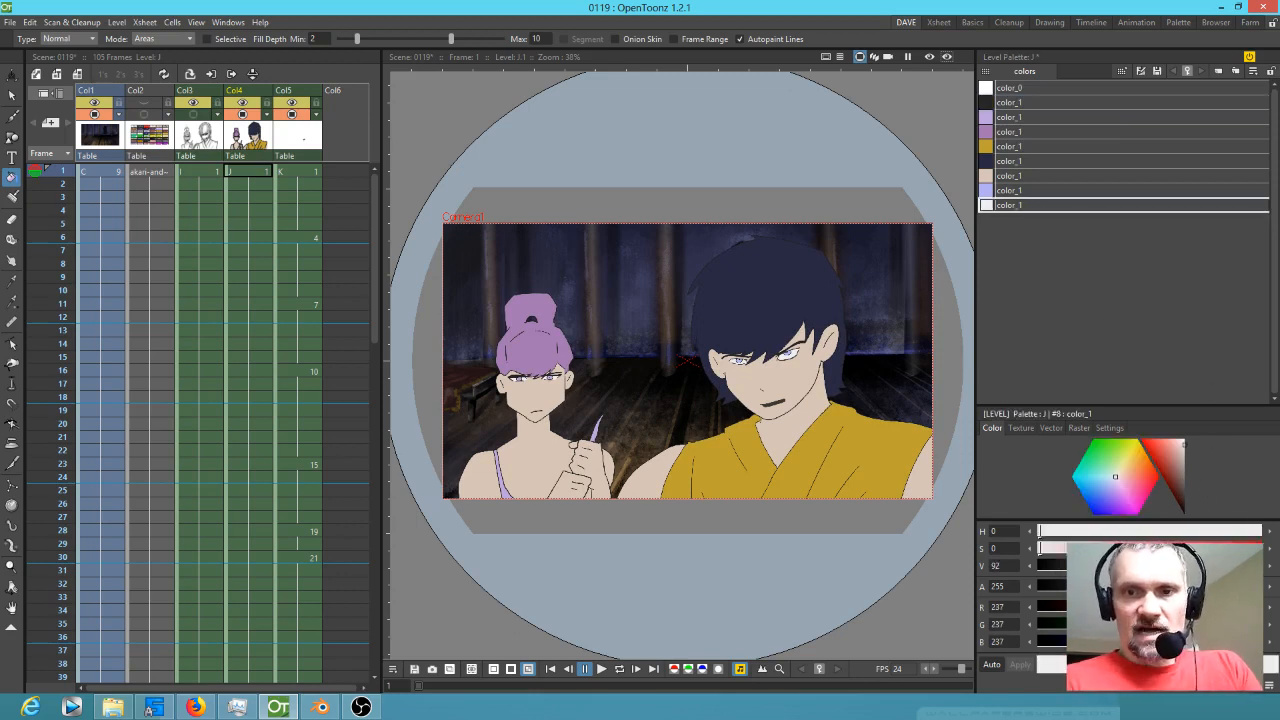
left_click_drag(1244, 565, 1221, 565)
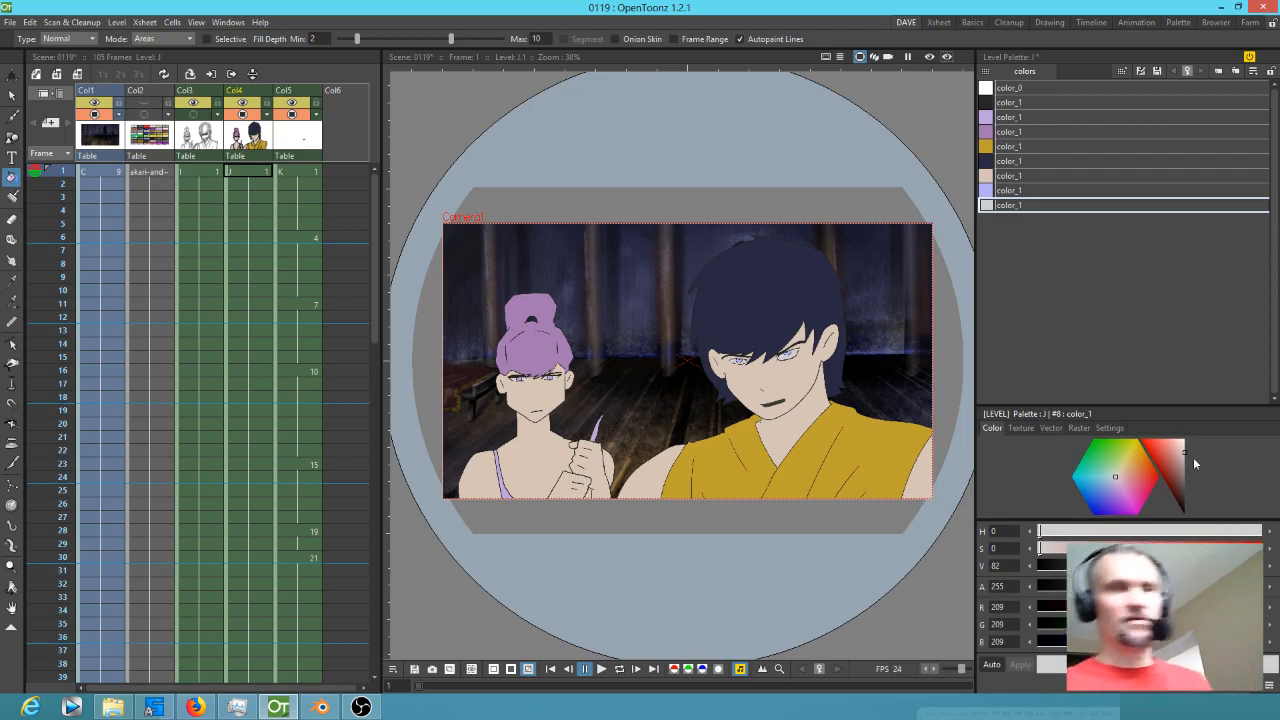
- Create a new level in frame 1 of the empty column Col6 with the Brush tool
left_click(240, 171)
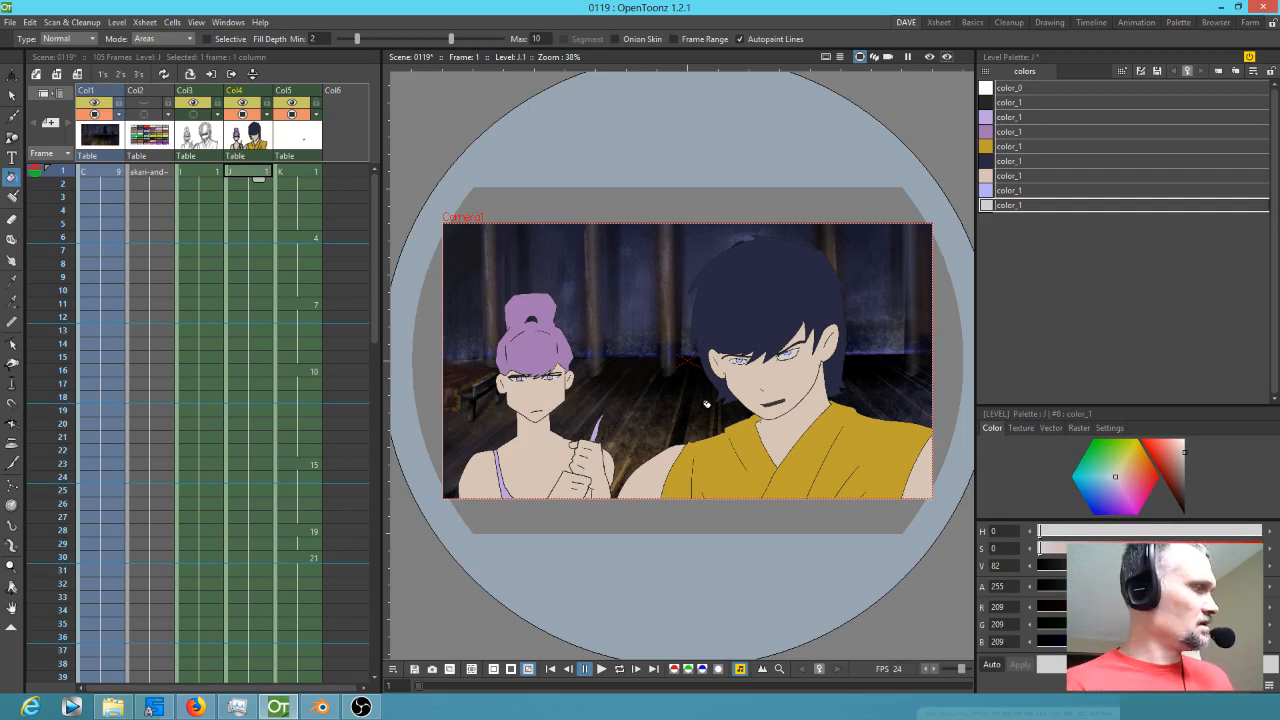
key("b")
left_click(1022, 103)
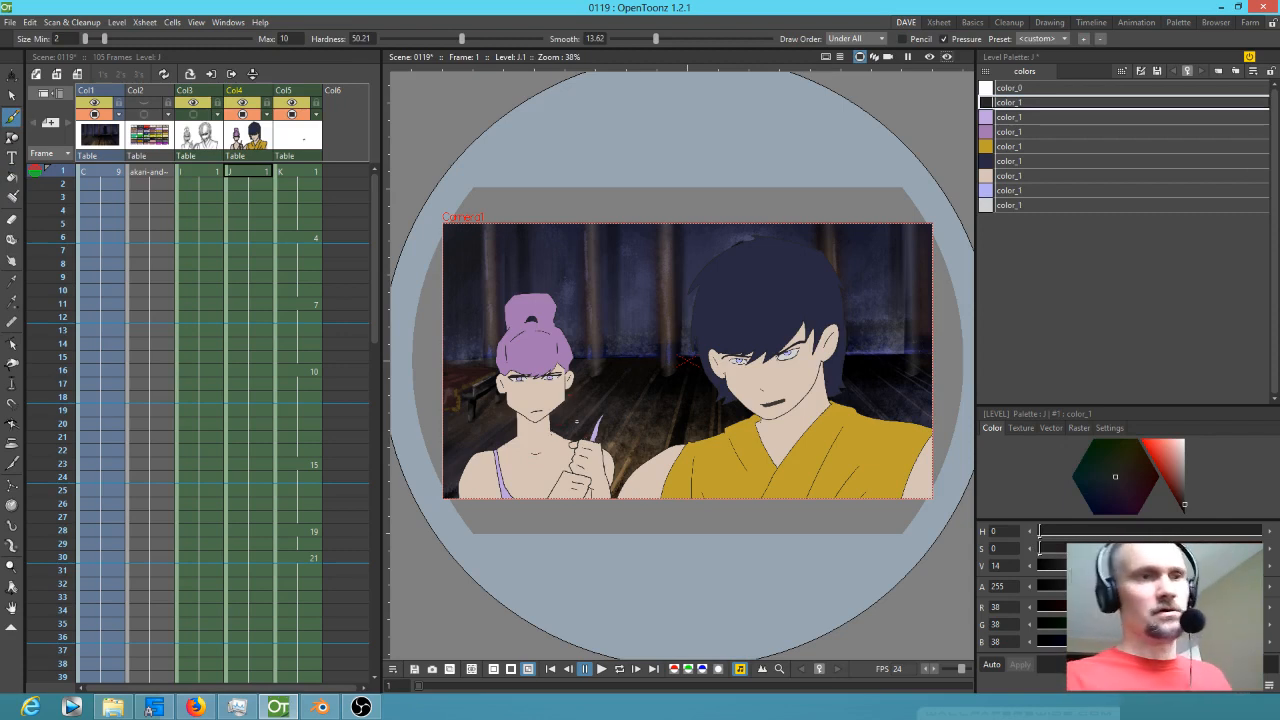
left_click(346, 171)
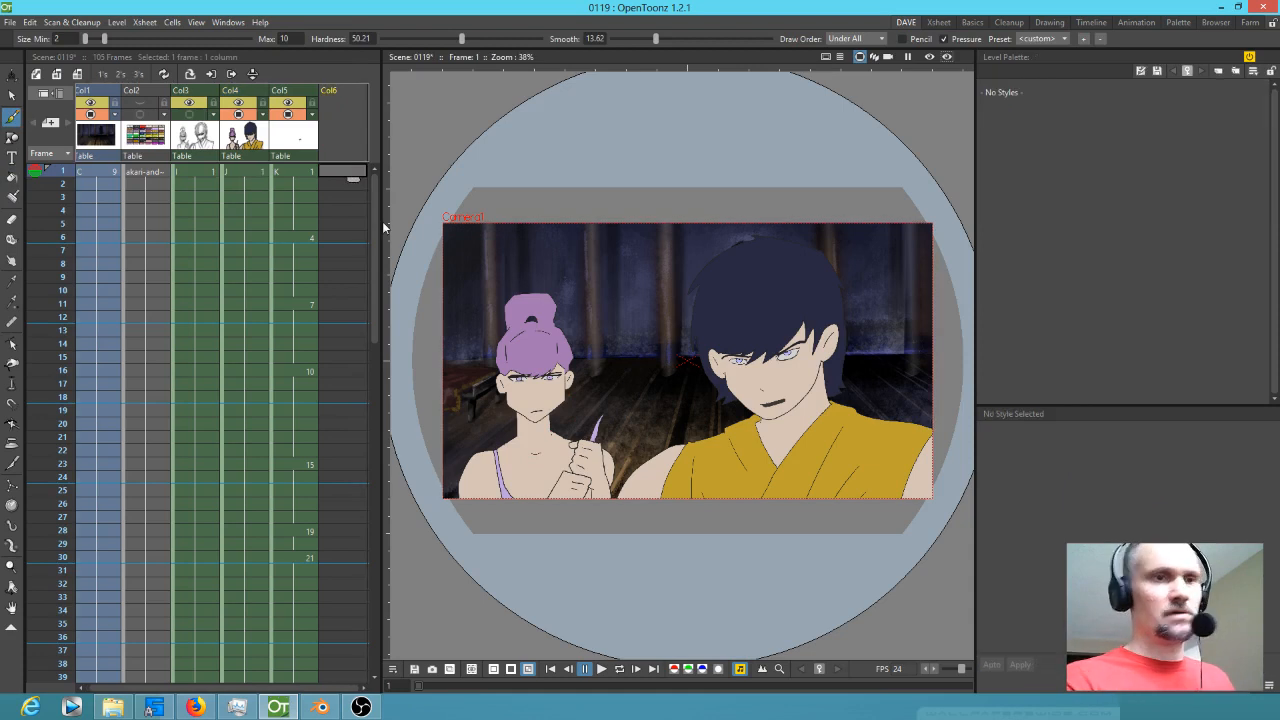
left_click(721, 342)
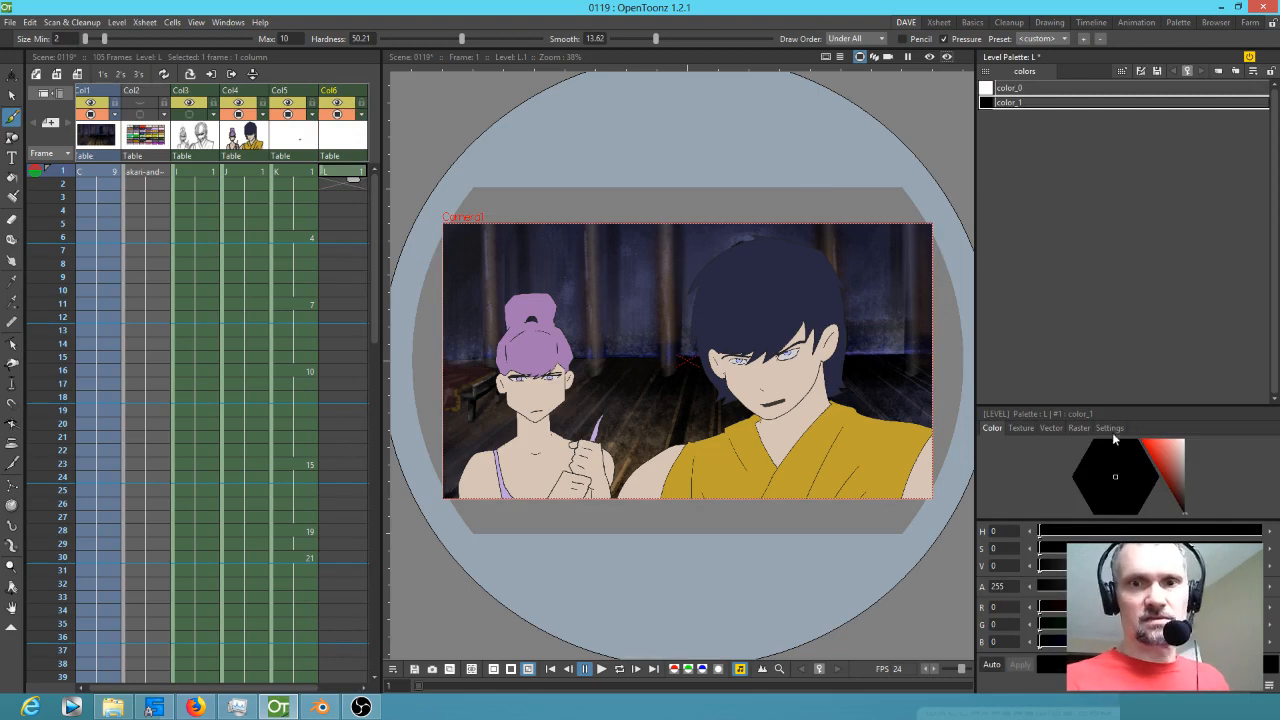
- Turn the new level's black style into the raster style "brush" and set its alpha to 64
left_click(1079, 428)
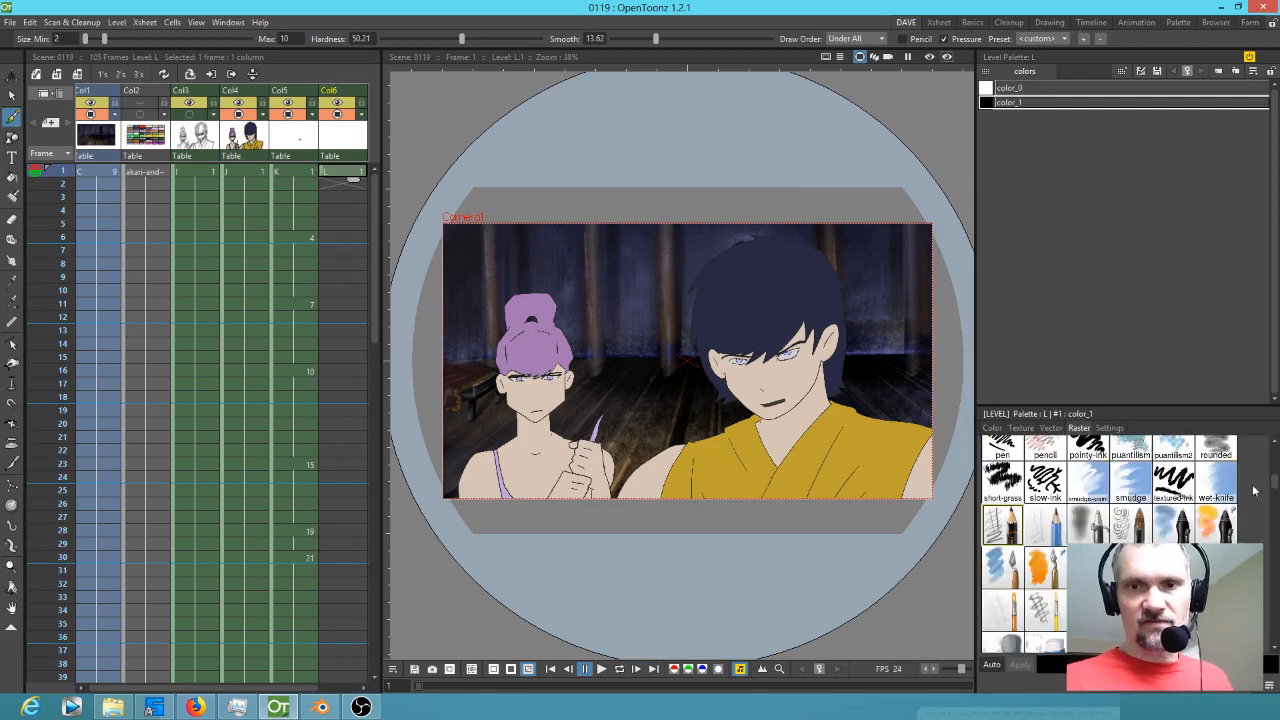
left_click_drag(1275, 490, 1275, 448)
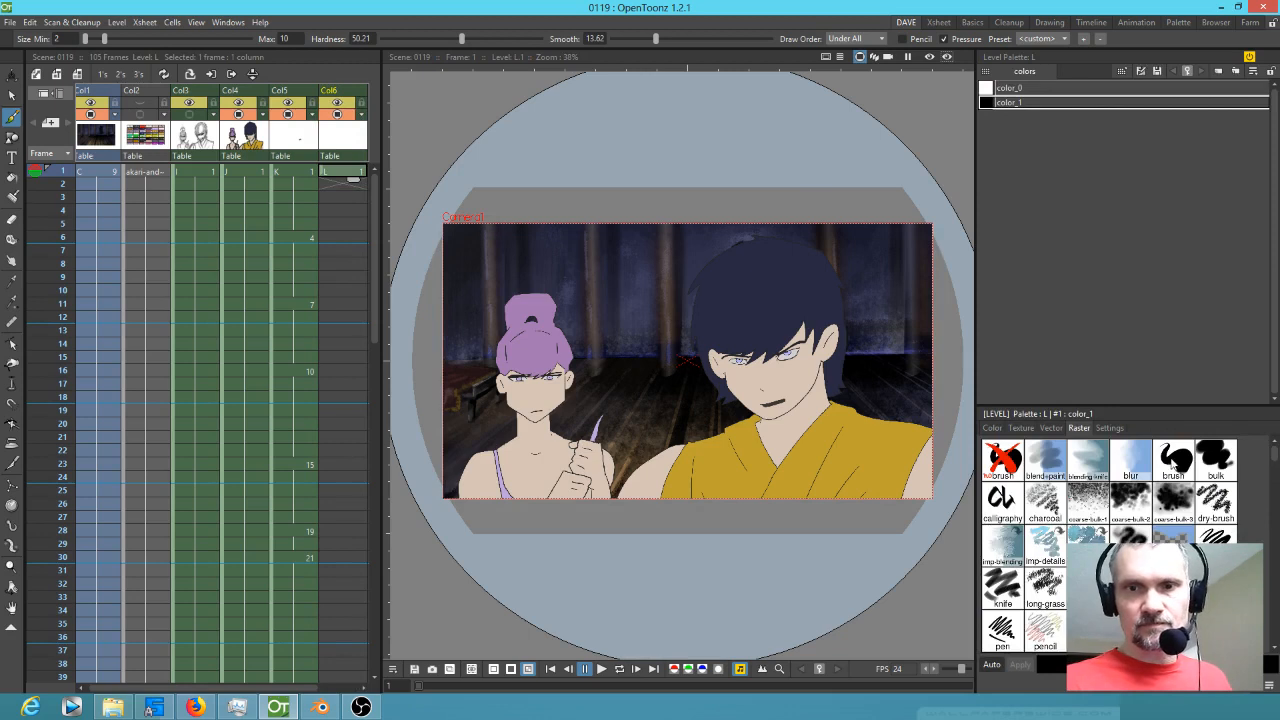
left_click(1176, 460)
left_click(993, 428)
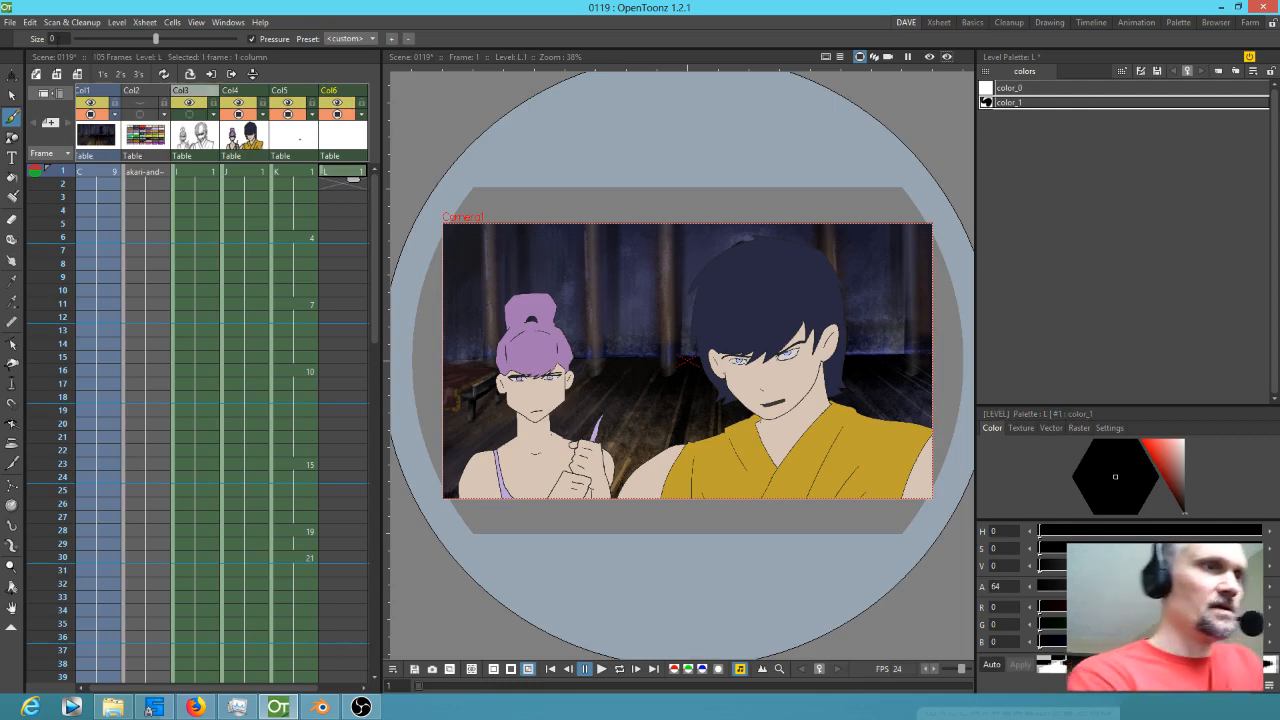
- Set the brush size to 1 and paint translucent black shading on the woman's hair, bun, chin, neck and shoulder
double_click(59, 39)
type("1")
key("Return")
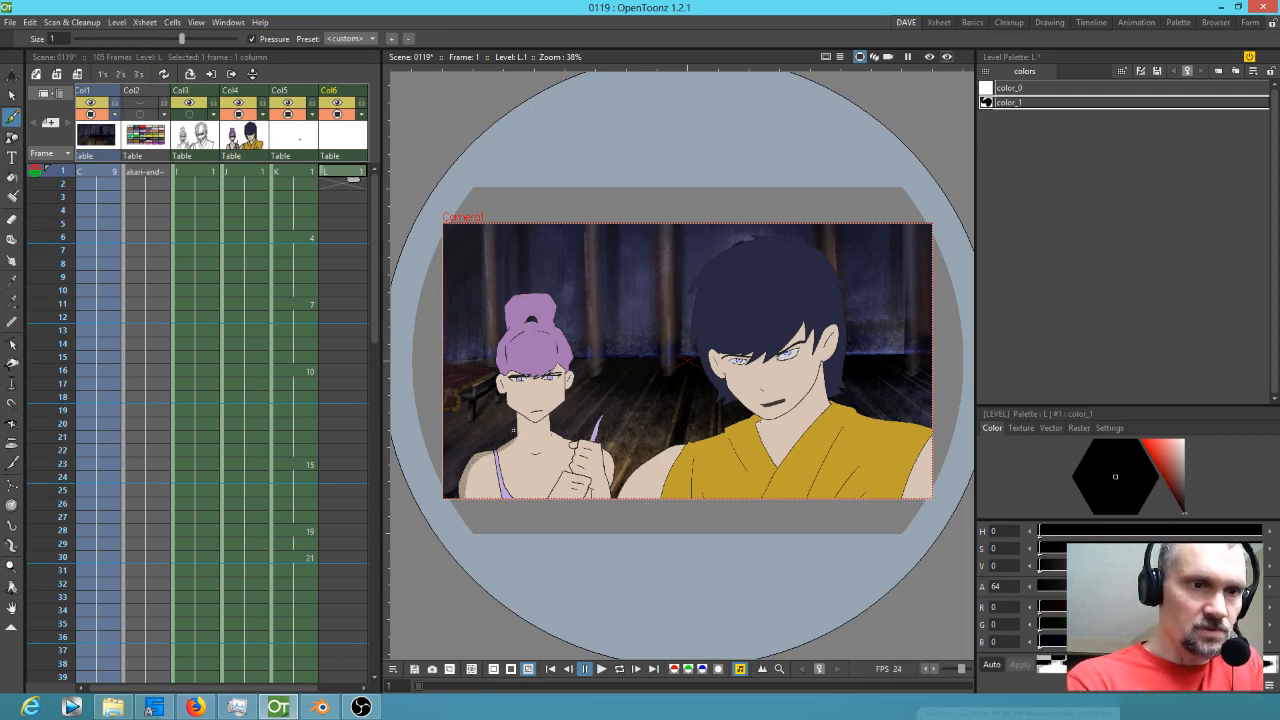
left_click_drag(536, 424, 550, 416)
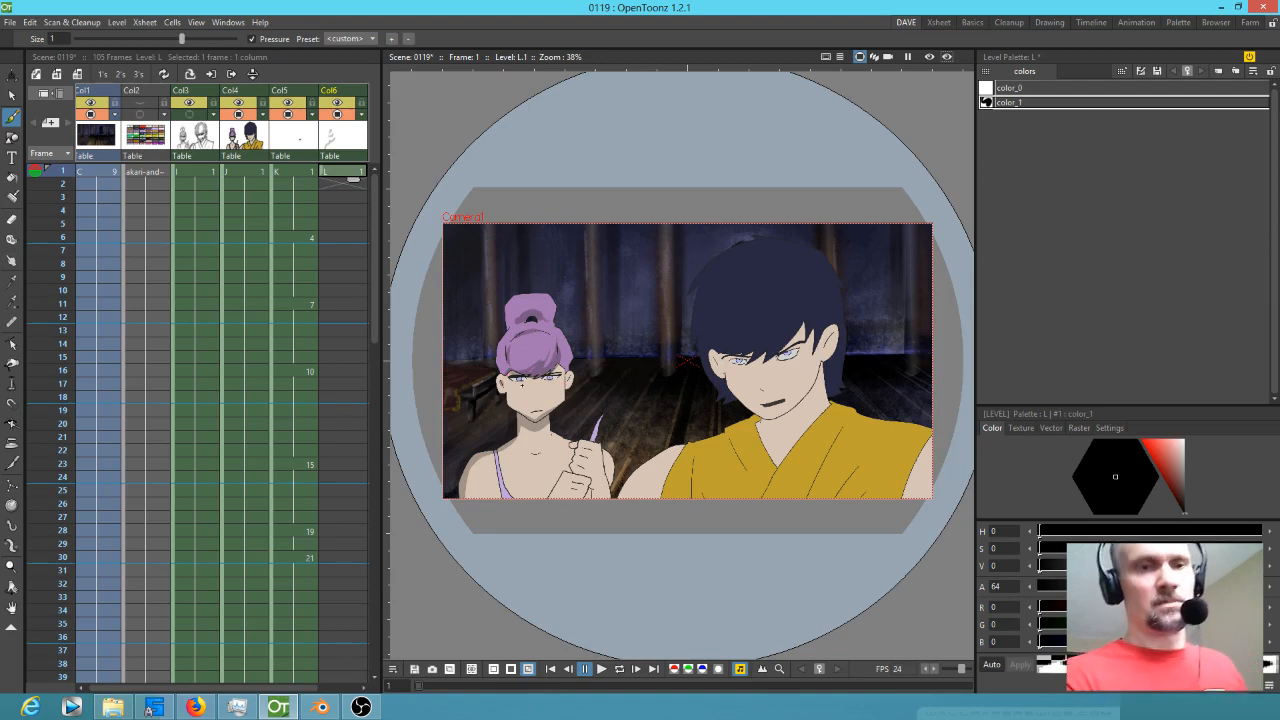
- Shade the woman's eyes, the skin below her hairline and both inner ears, then set the brush size to 0
scroll(522, 383, "up", 7)
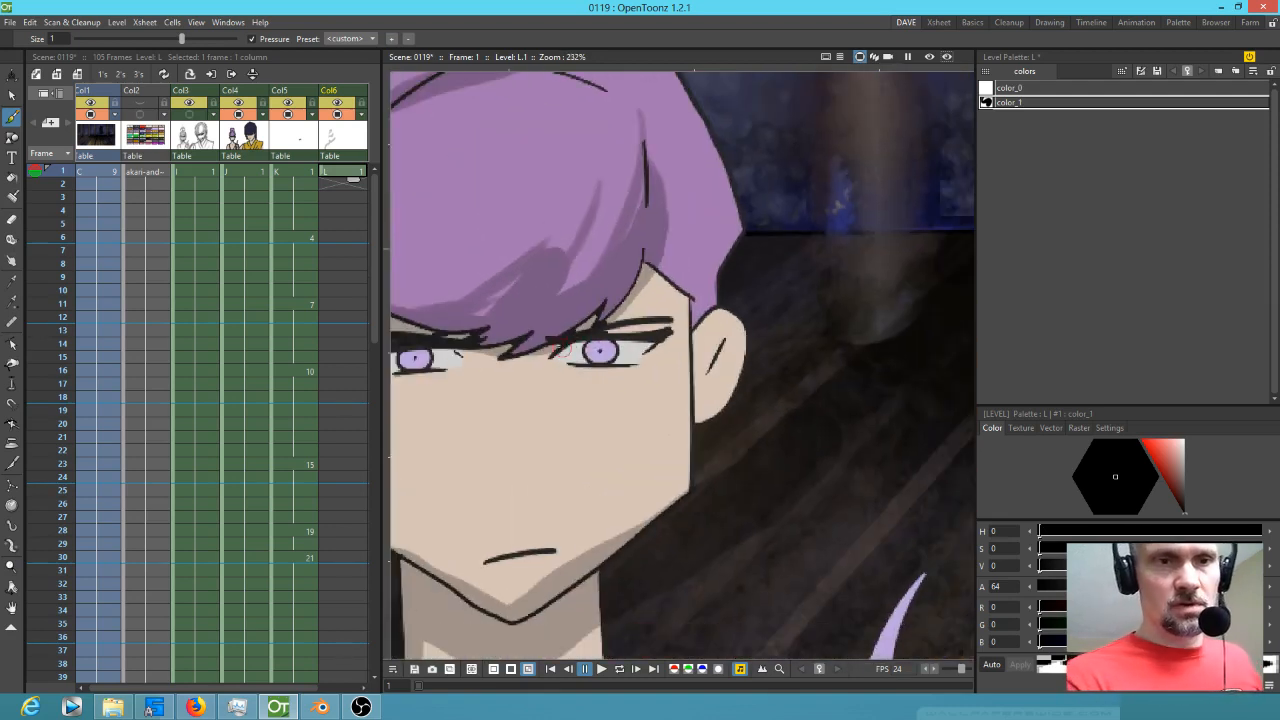
left_click_drag(571, 380, 737, 401)
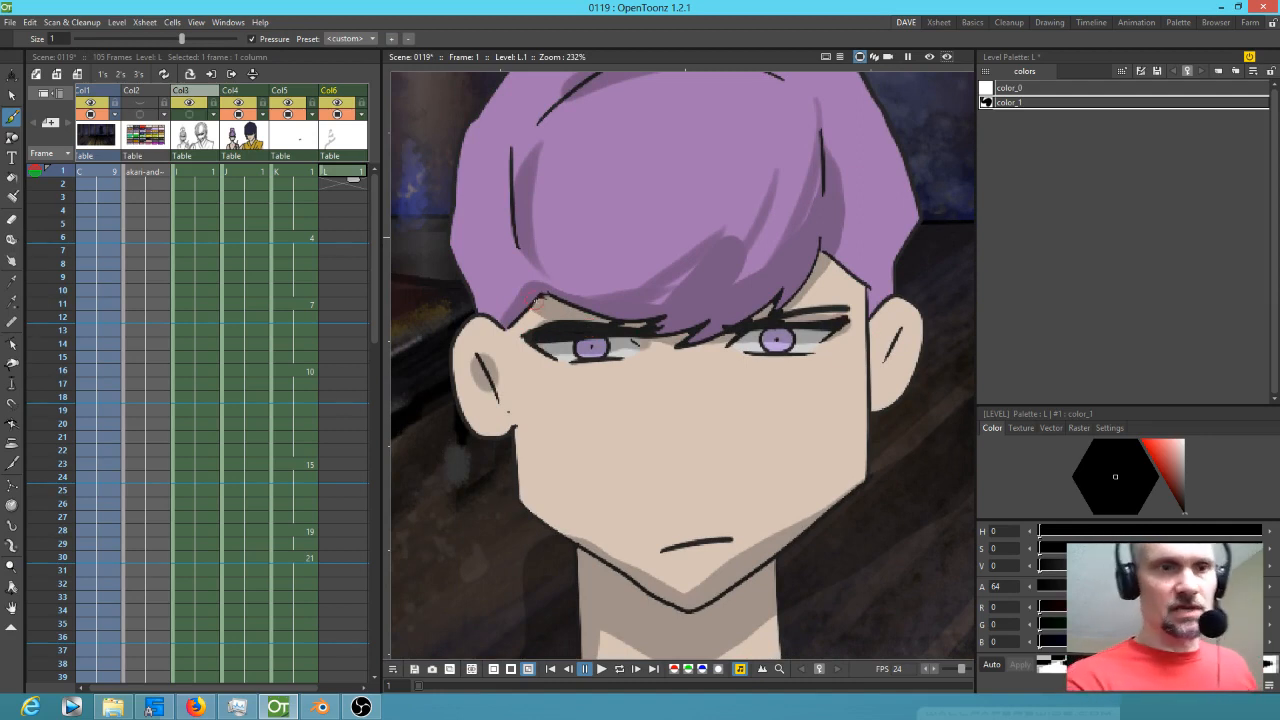
scroll(483, 360, "down", 2)
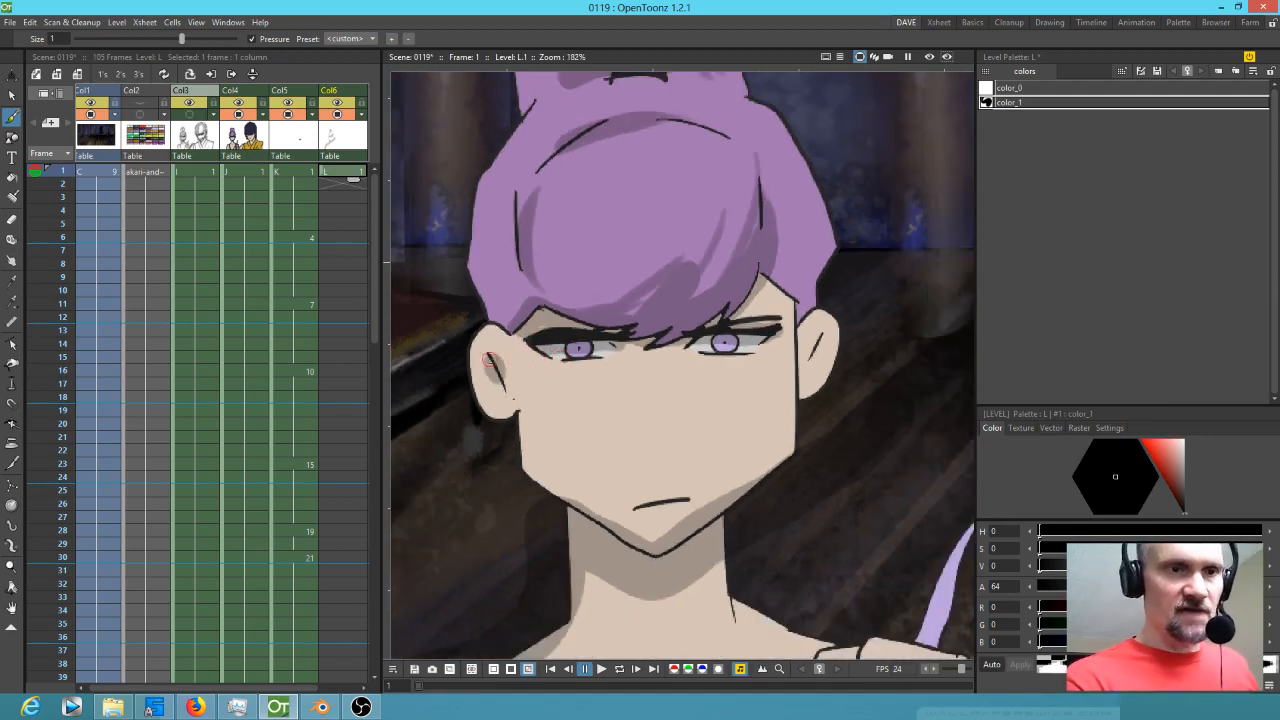
left_click_drag(821, 337, 811, 362)
left_click(60, 38)
key("Return")
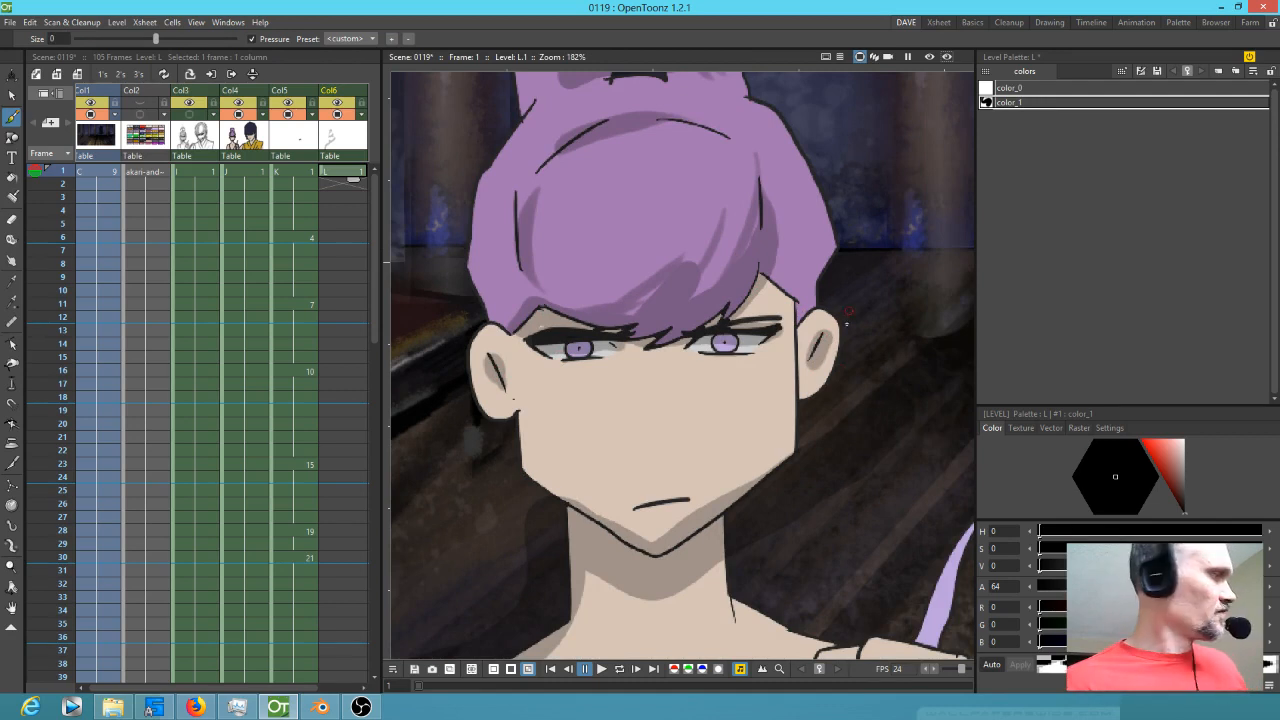
- Thin the shading along the woman's jaw with the Eraser at size 13
key("a")
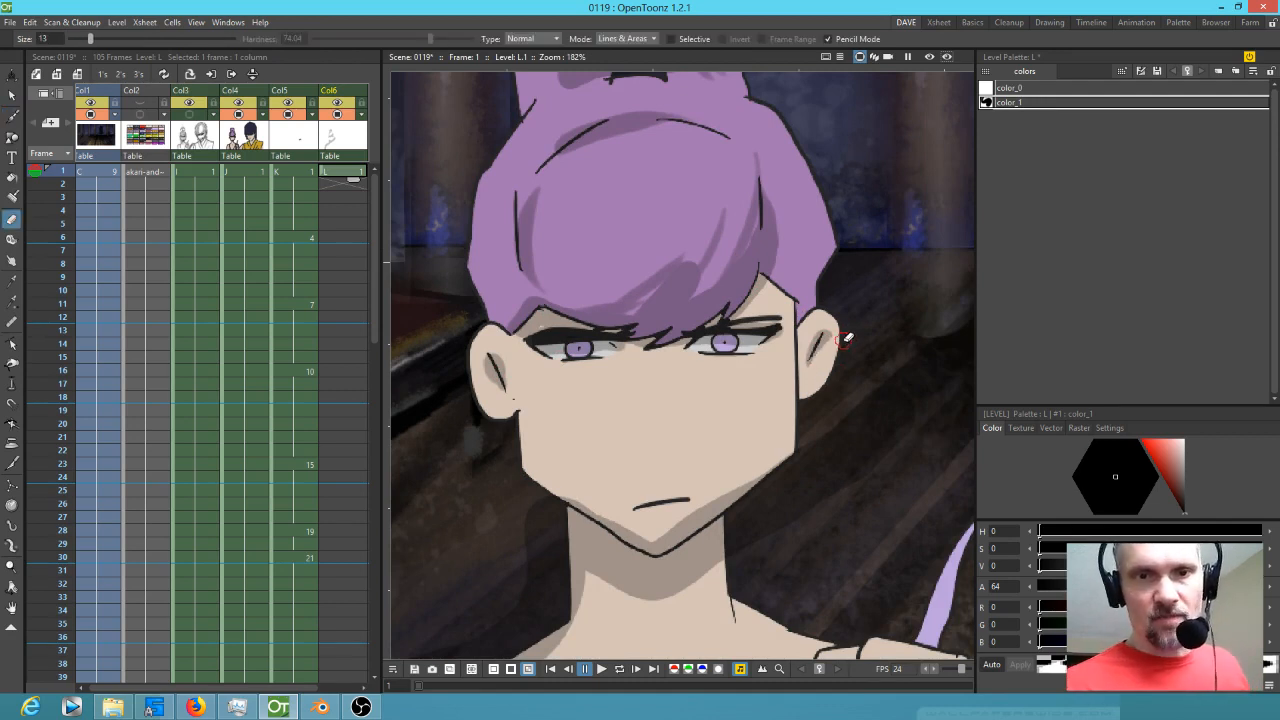
mouse_move(808, 459)
left_mouse_down()
mouse_move(827, 355)
mouse_move(759, 366)
mouse_move(769, 353)
mouse_move(680, 423)
mouse_move(723, 403)
left_mouse_up()
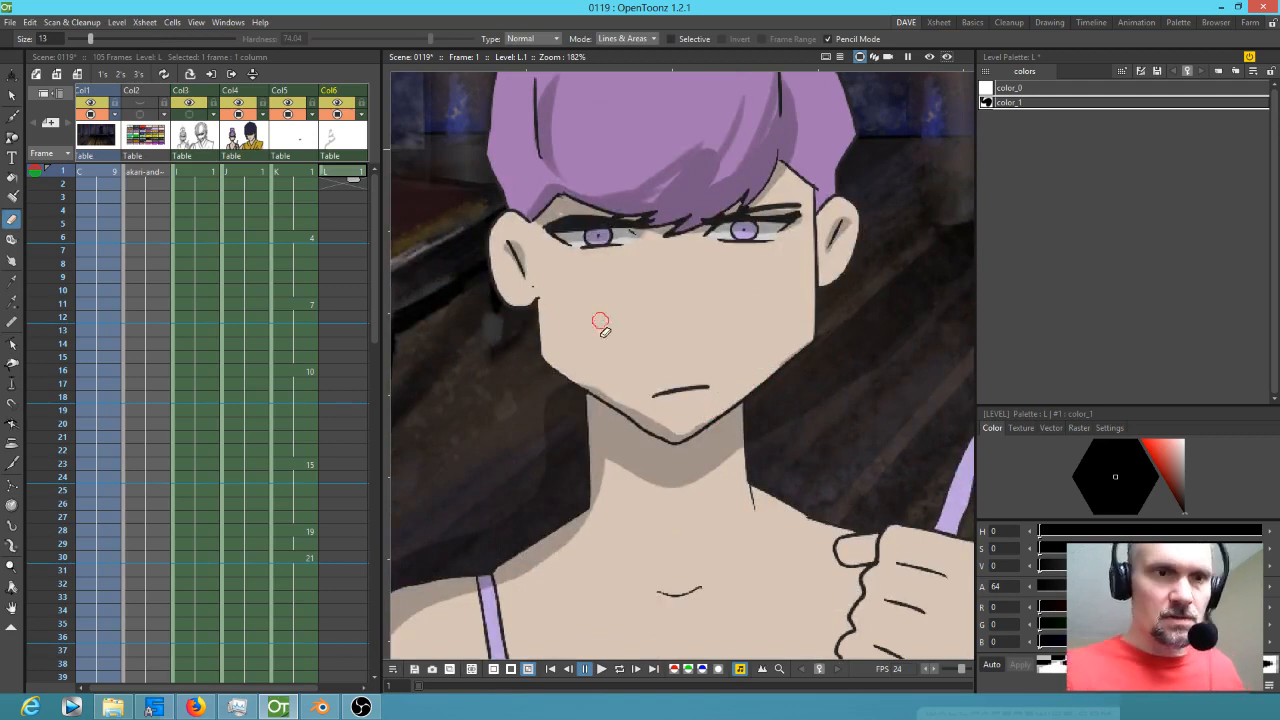
mouse_move(591, 369)
left_mouse_down()
mouse_move(659, 412)
mouse_move(634, 400)
left_mouse_up()
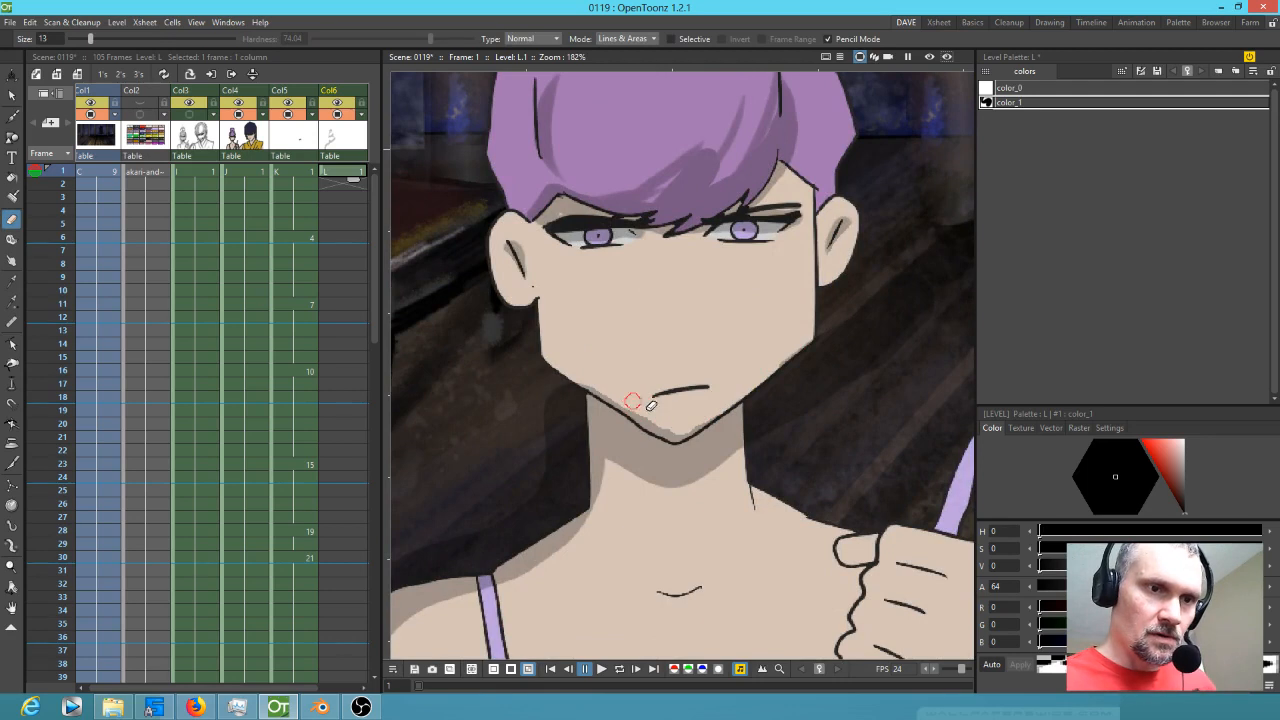
- Touch up the jaw shading with the Brush and shade the outer side of the woman's raised hand and wrist
key("b")
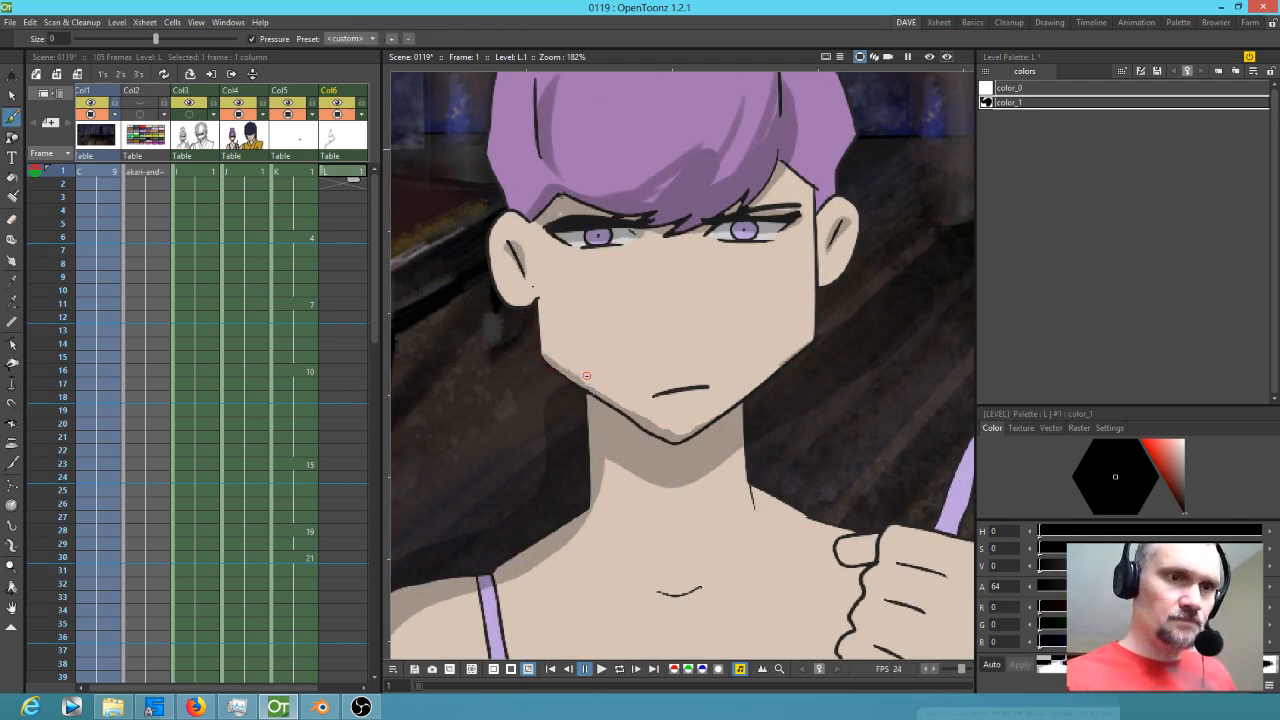
left_click_drag(914, 570, 901, 281)
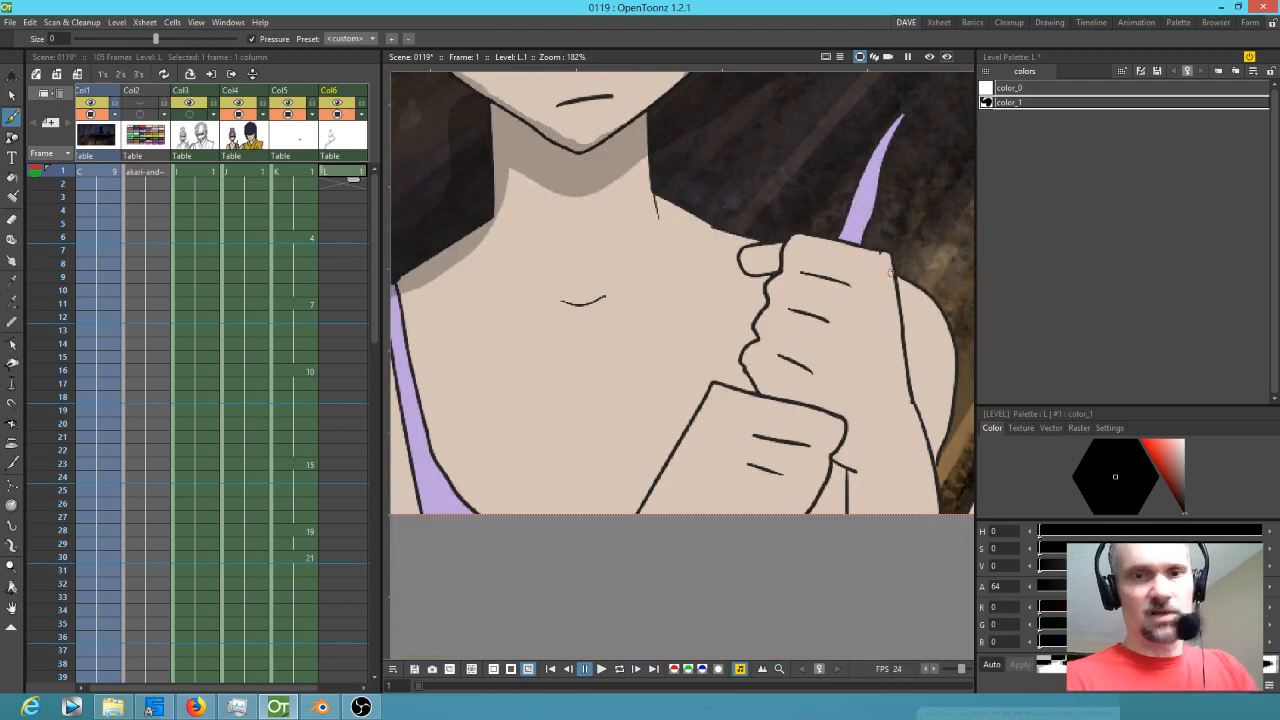
mouse_move(888, 260)
left_mouse_down()
mouse_move(888, 310)
mouse_move(892, 273)
mouse_move(834, 385)
mouse_move(852, 474)
left_mouse_up()
mouse_move(897, 322)
left_mouse_down()
mouse_move(930, 534)
mouse_move(888, 328)
mouse_move(881, 357)
mouse_move(886, 317)
mouse_move(851, 413)
mouse_move(861, 356)
mouse_move(859, 435)
mouse_move(876, 357)
mouse_move(899, 460)
mouse_move(893, 369)
mouse_move(916, 547)
mouse_move(884, 396)
mouse_move(899, 538)
mouse_move(866, 434)
mouse_move(885, 535)
mouse_move(860, 435)
mouse_move(890, 527)
mouse_move(819, 416)
mouse_move(835, 432)
mouse_move(818, 449)
mouse_move(835, 433)
mouse_move(829, 416)
mouse_move(826, 444)
mouse_move(788, 442)
mouse_move(822, 454)
mouse_move(822, 482)
mouse_move(793, 518)
mouse_move(814, 494)
mouse_move(774, 529)
mouse_move(804, 494)
mouse_move(788, 478)
mouse_move(818, 486)
mouse_move(760, 514)
mouse_move(747, 501)
mouse_move(840, 495)
left_mouse_up()
left_click_drag(708, 241, 725, 487)
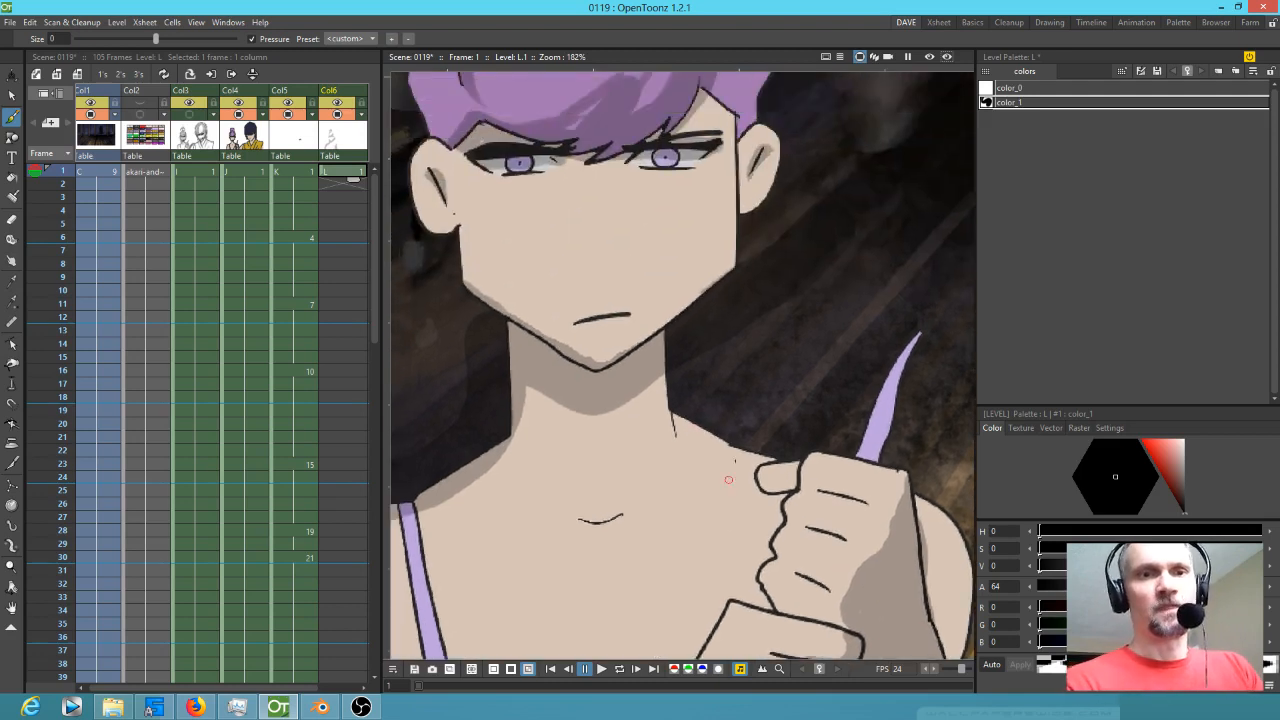
- Paint short translucent black shading strokes beside the dark strand line in the woman's fringe
left_click_drag(739, 352, 785, 450)
left_click_drag(507, 205, 526, 282)
left_click_drag(523, 225, 540, 281)
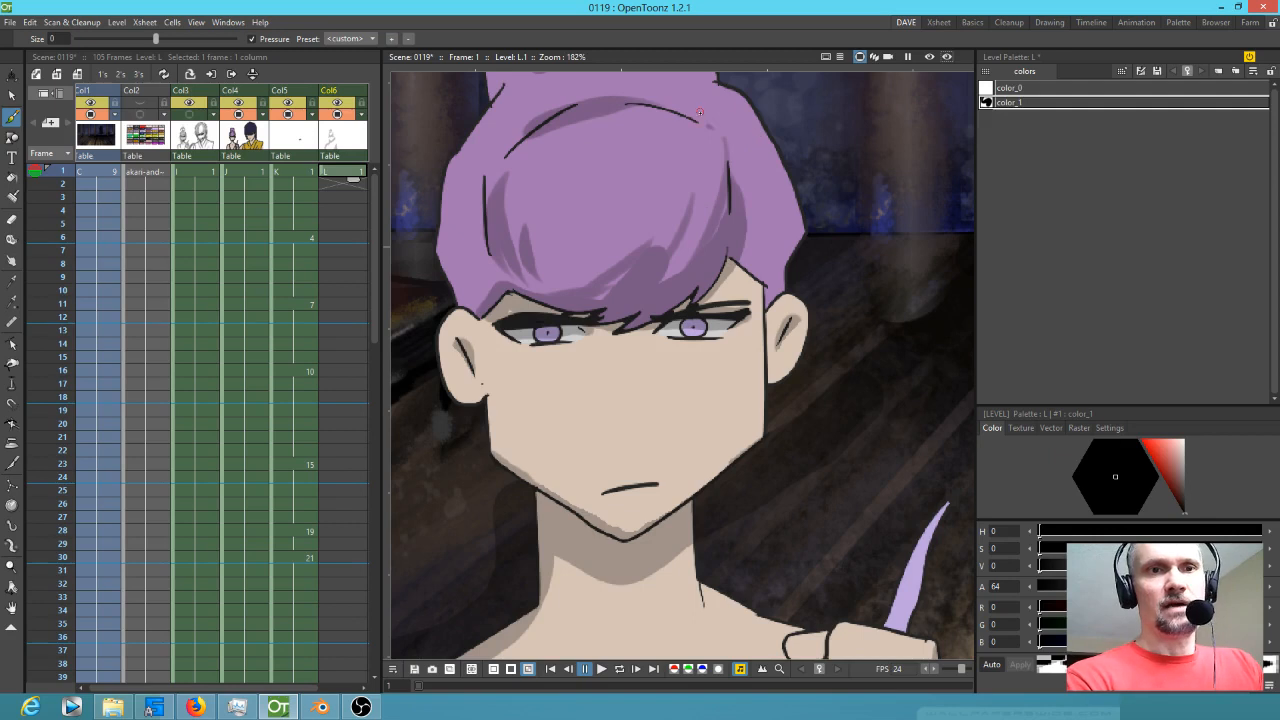
- Duplicate the translucent brush style, make the copy white with value 100, and paint highlight strokes on the woman's hair
left_click(1028, 103)
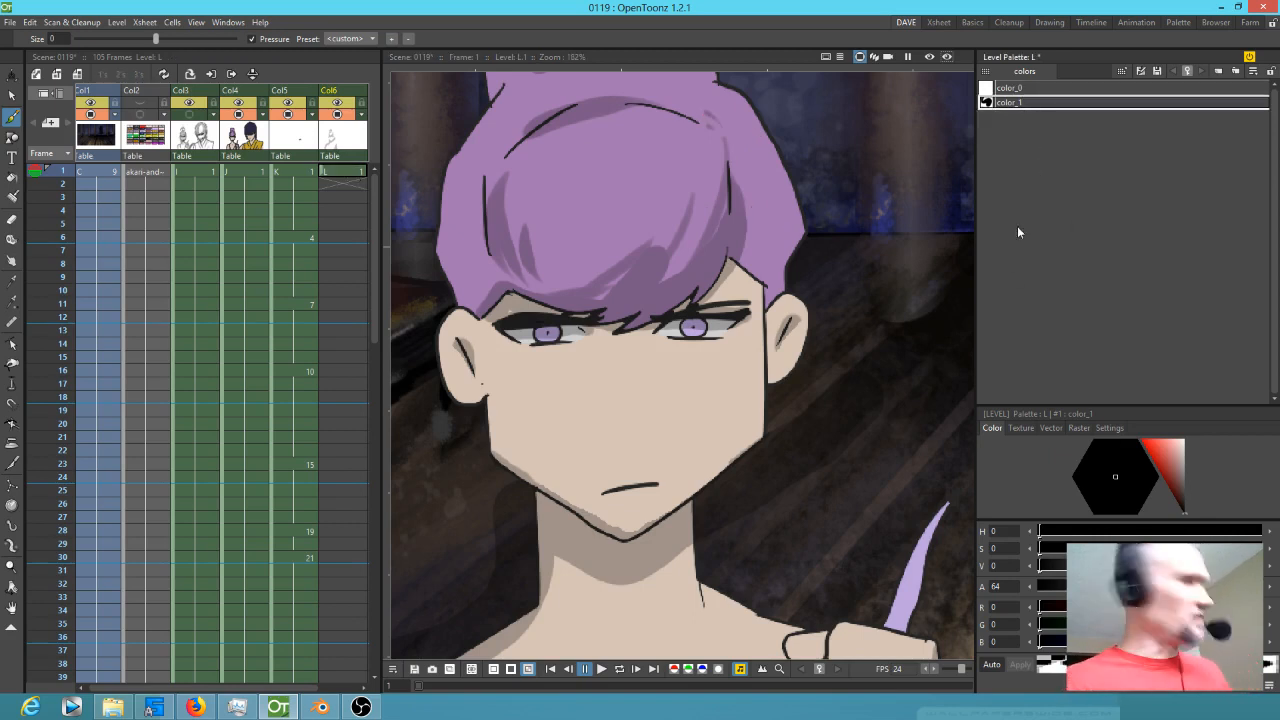
left_click(1023, 291)
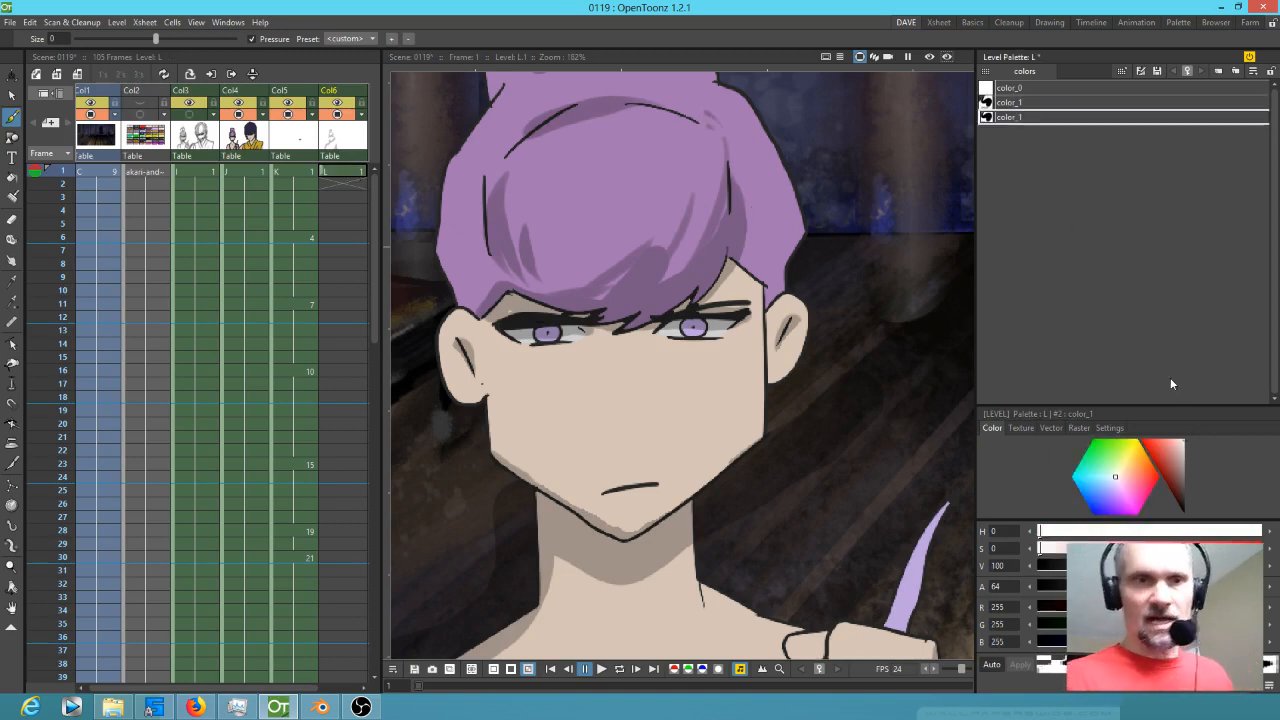
mouse_move(556, 146)
left_mouse_down()
mouse_move(551, 256)
mouse_move(609, 206)
mouse_move(568, 172)
left_mouse_up()
left_click_drag(660, 126, 688, 182)
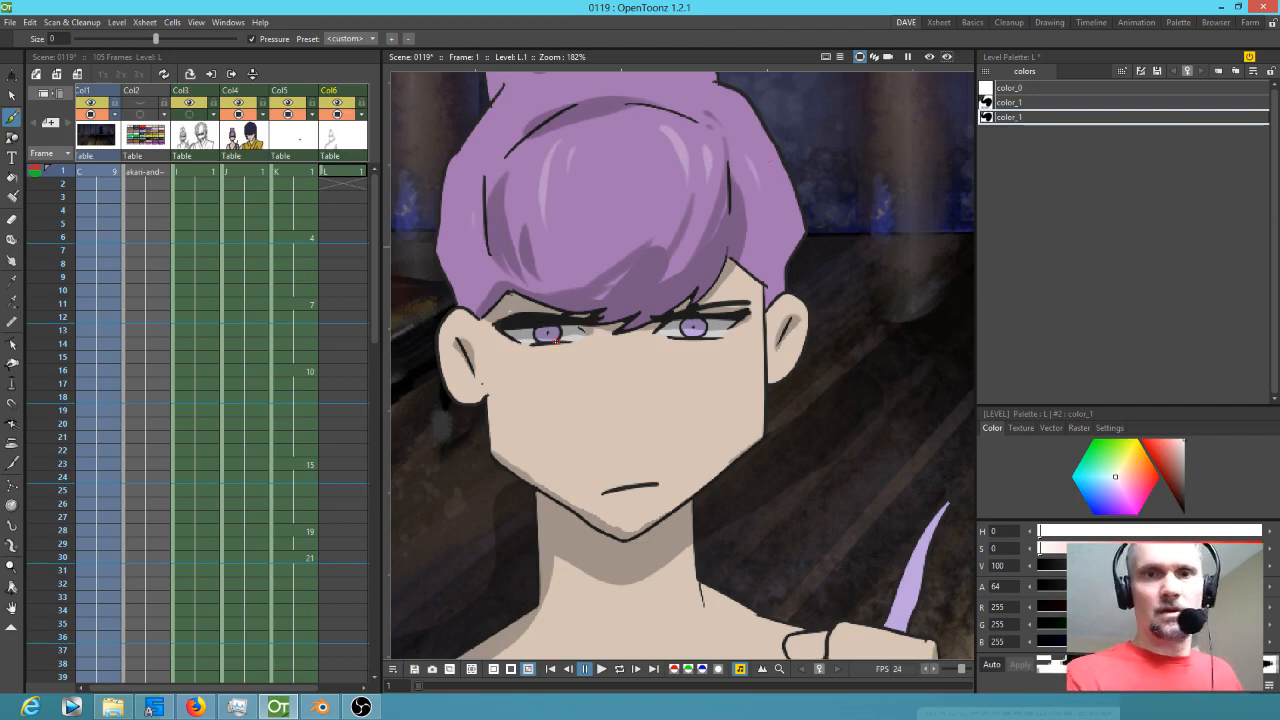
- Paint a thin purple hair line beside the woman's ear in level J with the Paint Brush and set its mode to Lines & Areas
left_click(246, 170)
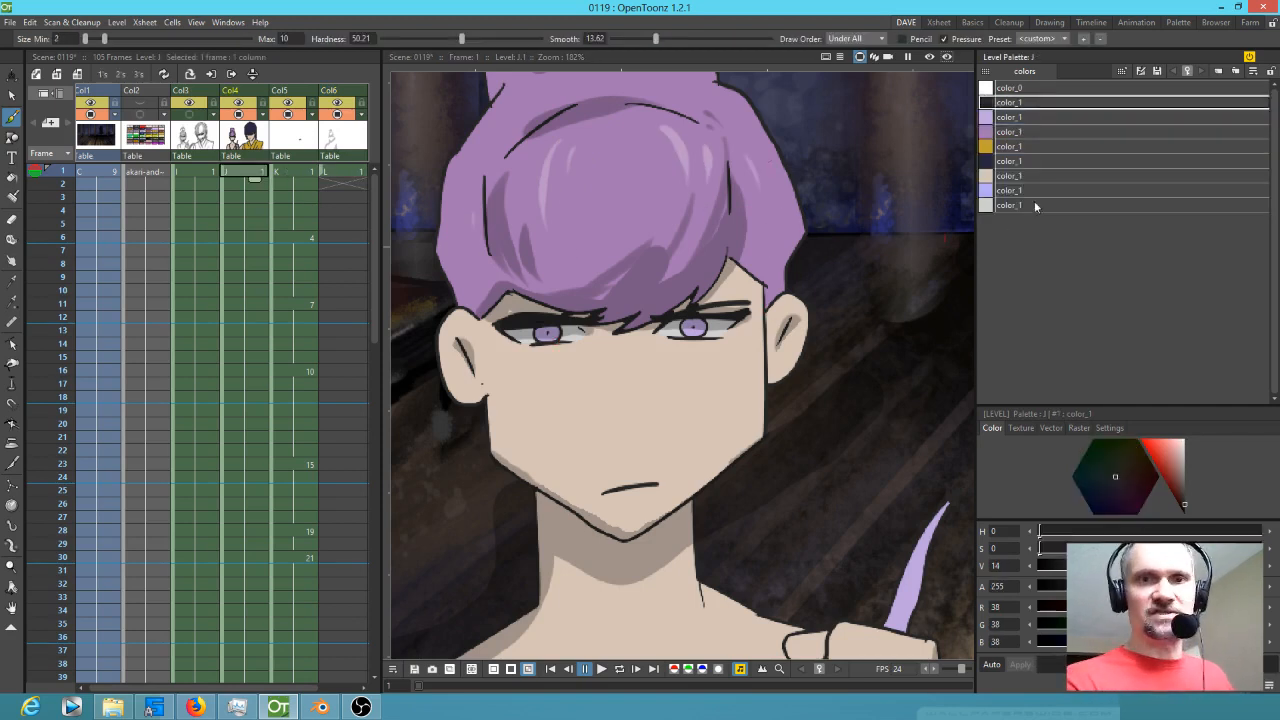
left_click(1018, 132)
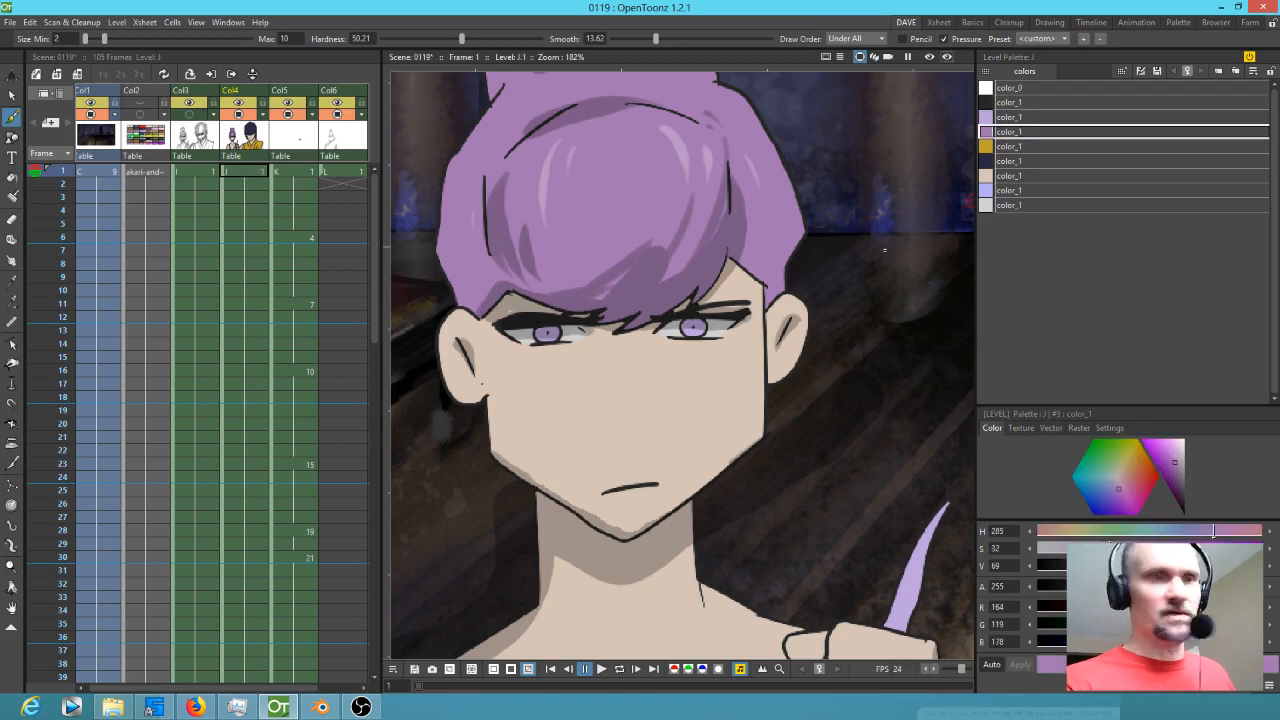
key("j")
left_click_drag(762, 278, 762, 326)
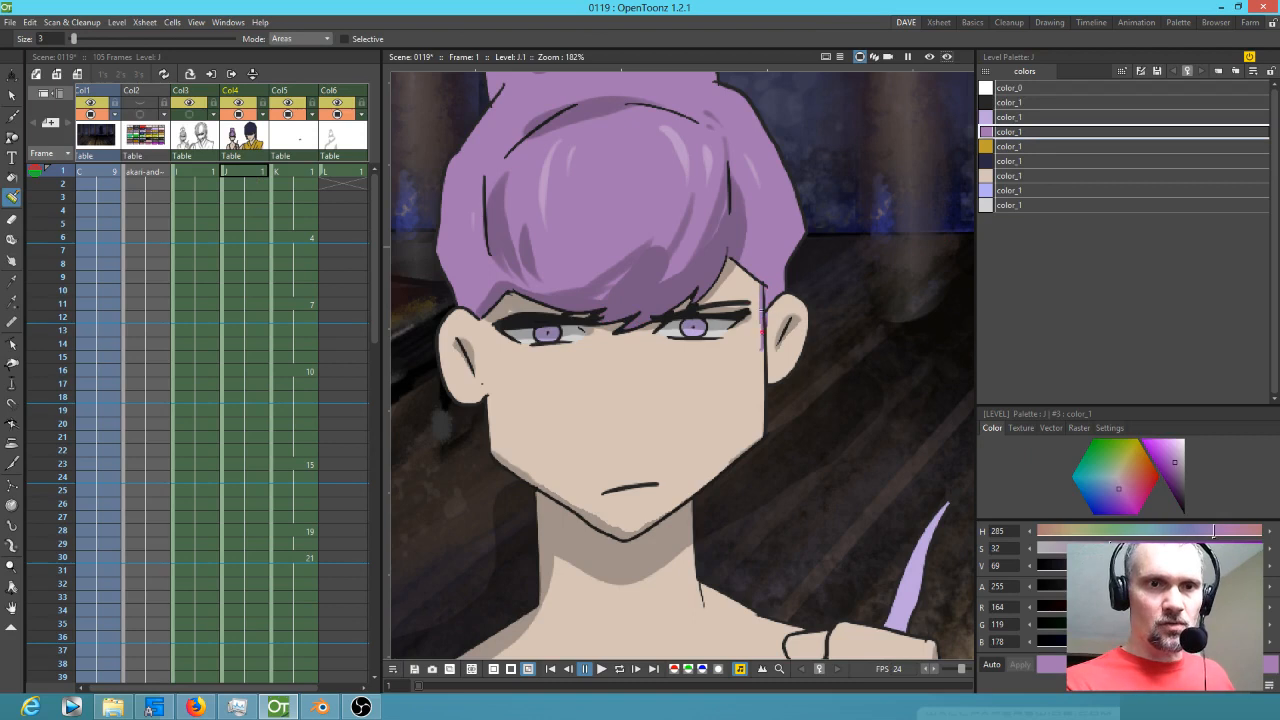
left_click(302, 40)
left_click(303, 72)
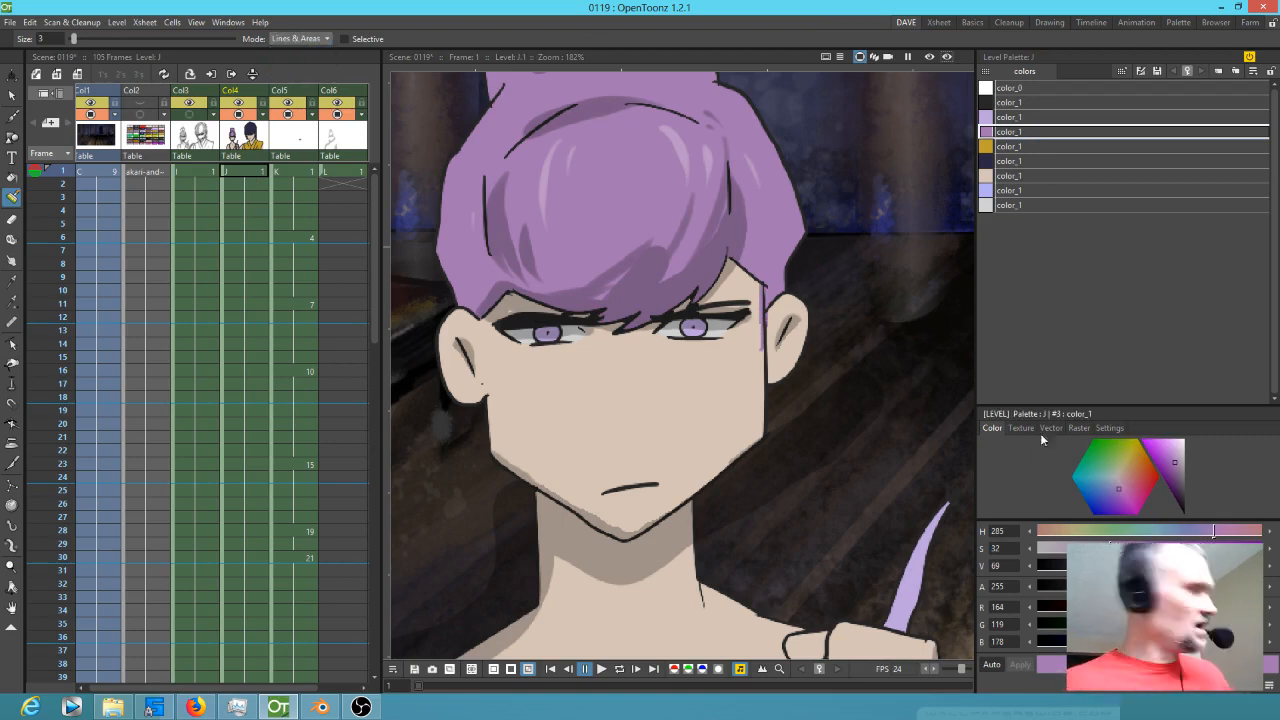
- Turn the purple hair style into the raster style "brush" and paint a long loose strand down each side of the woman's face
key("b")
left_click(1079, 427)
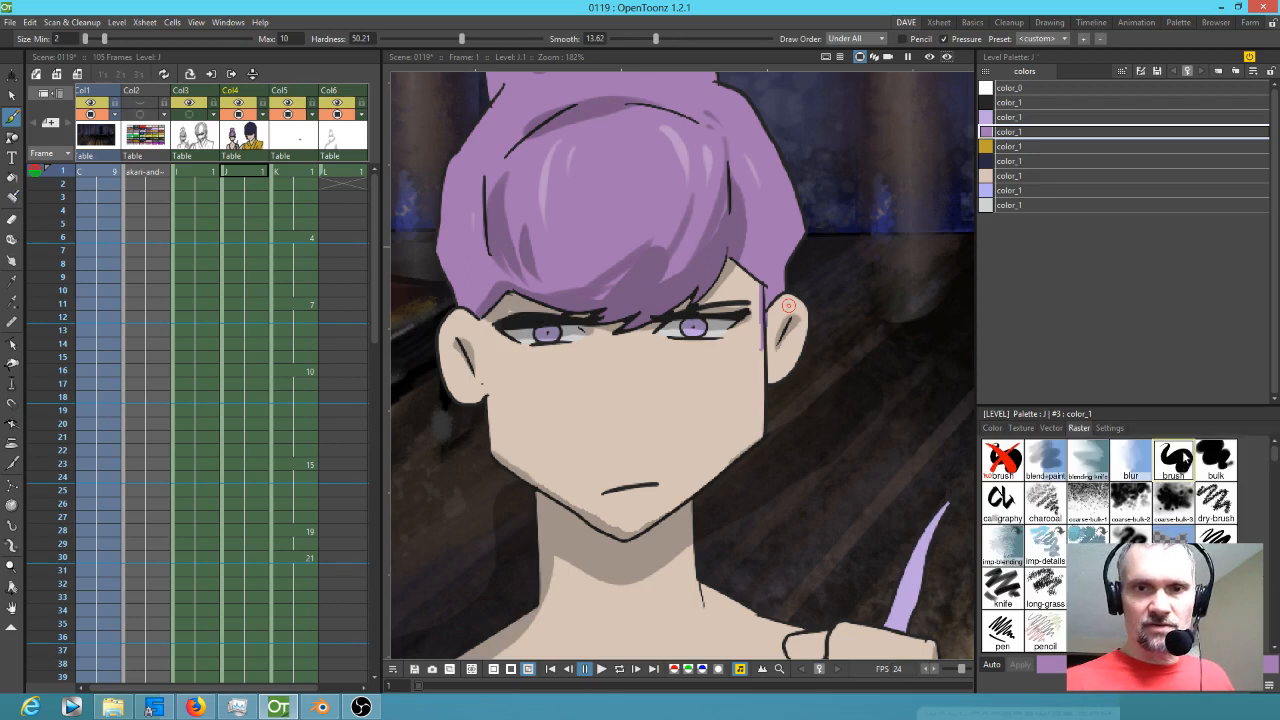
left_click(1183, 457)
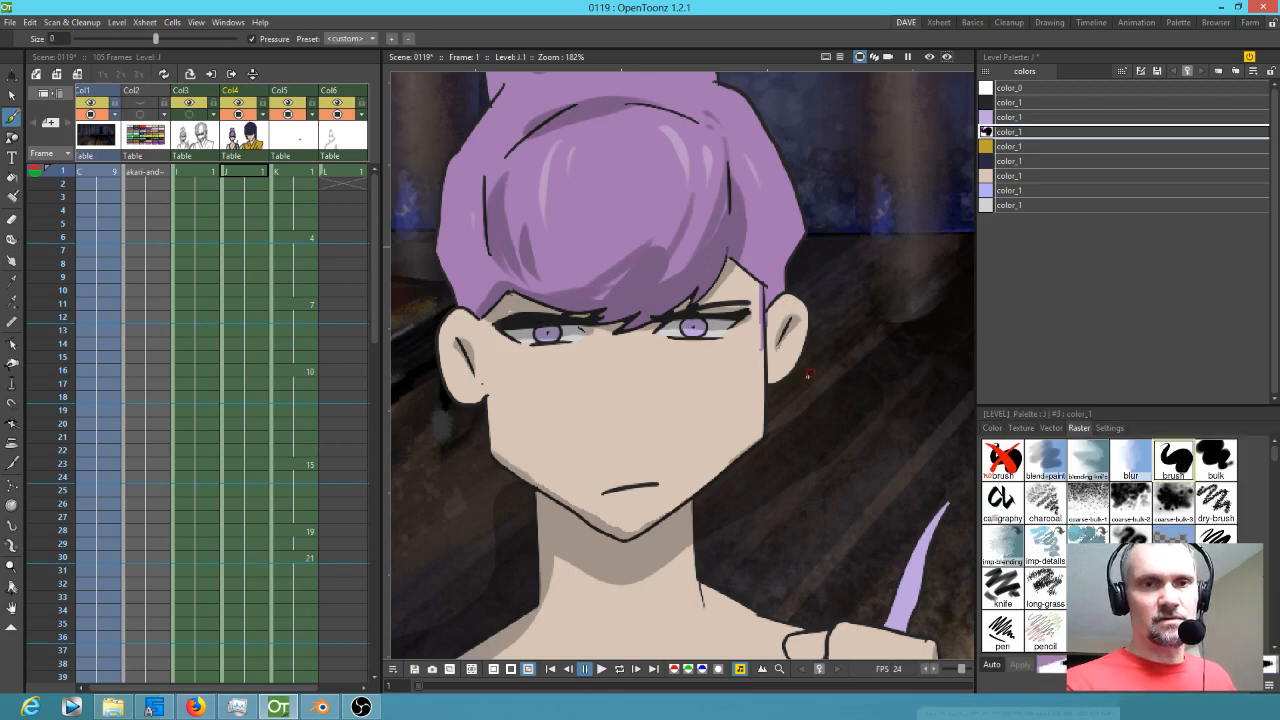
scroll(807, 375, "down", 3)
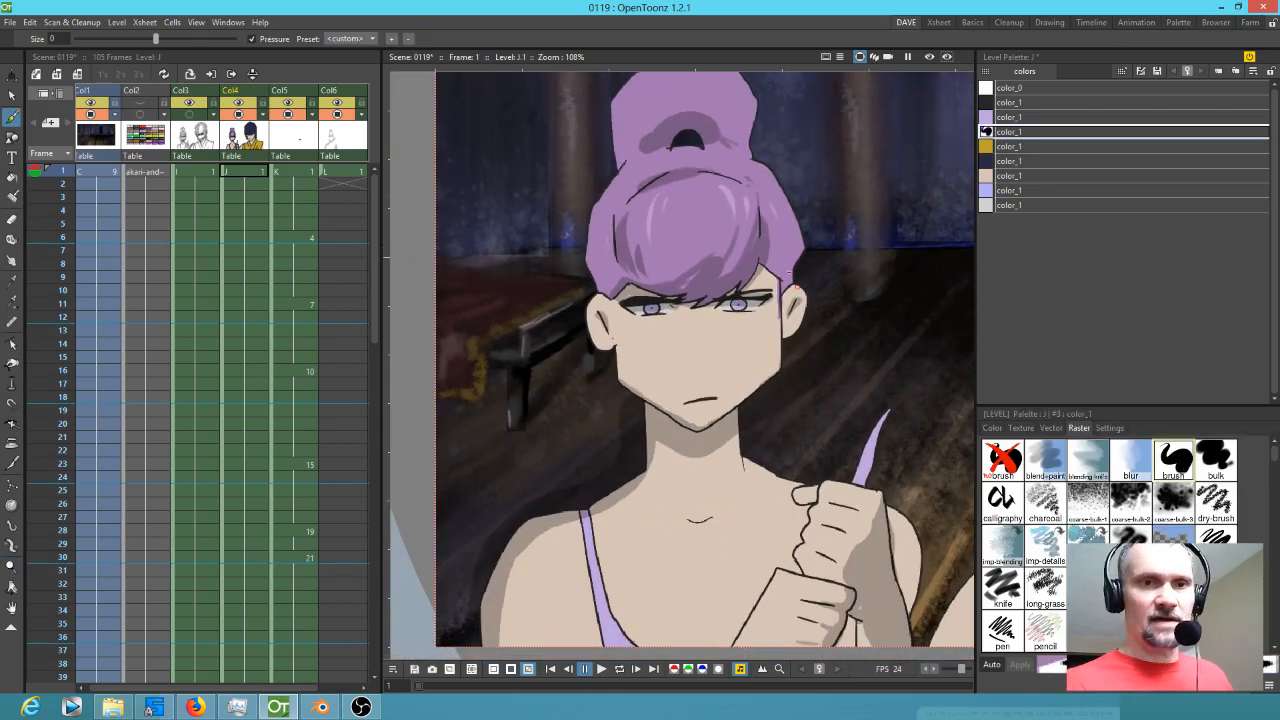
left_click_drag(779, 283, 777, 543)
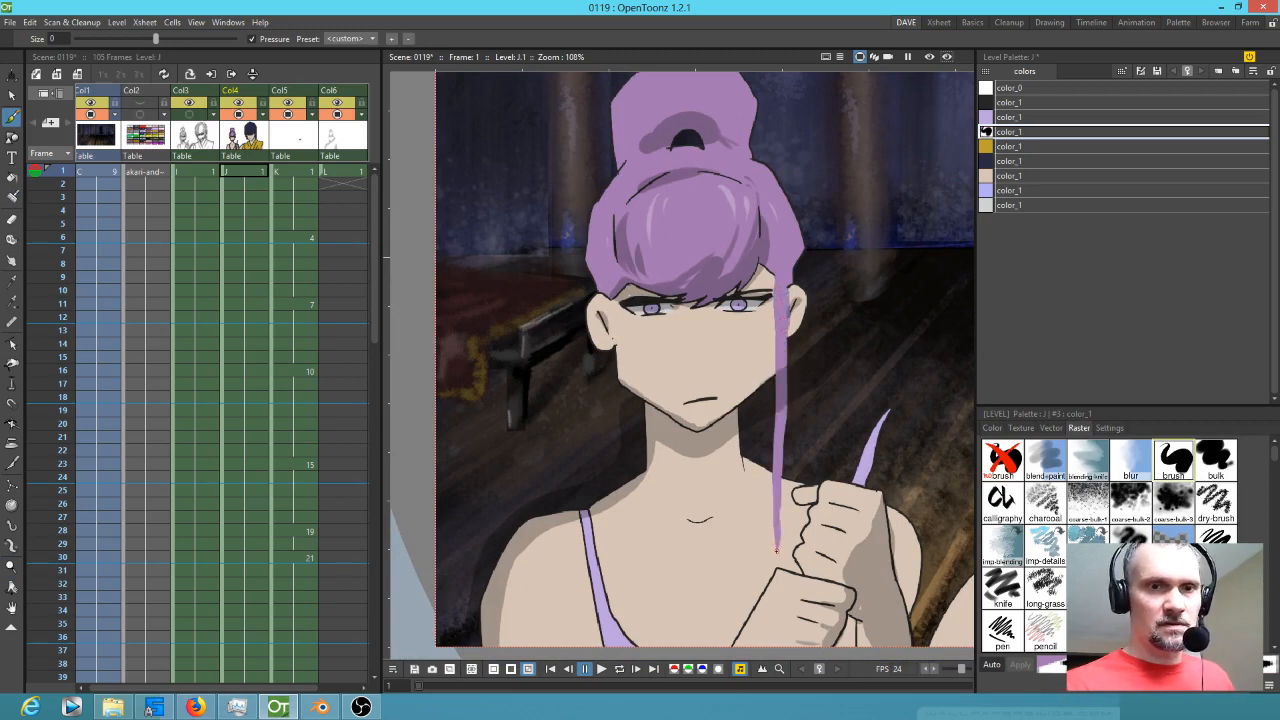
left_click_drag(617, 293, 655, 558)
left_click_drag(612, 292, 621, 366)
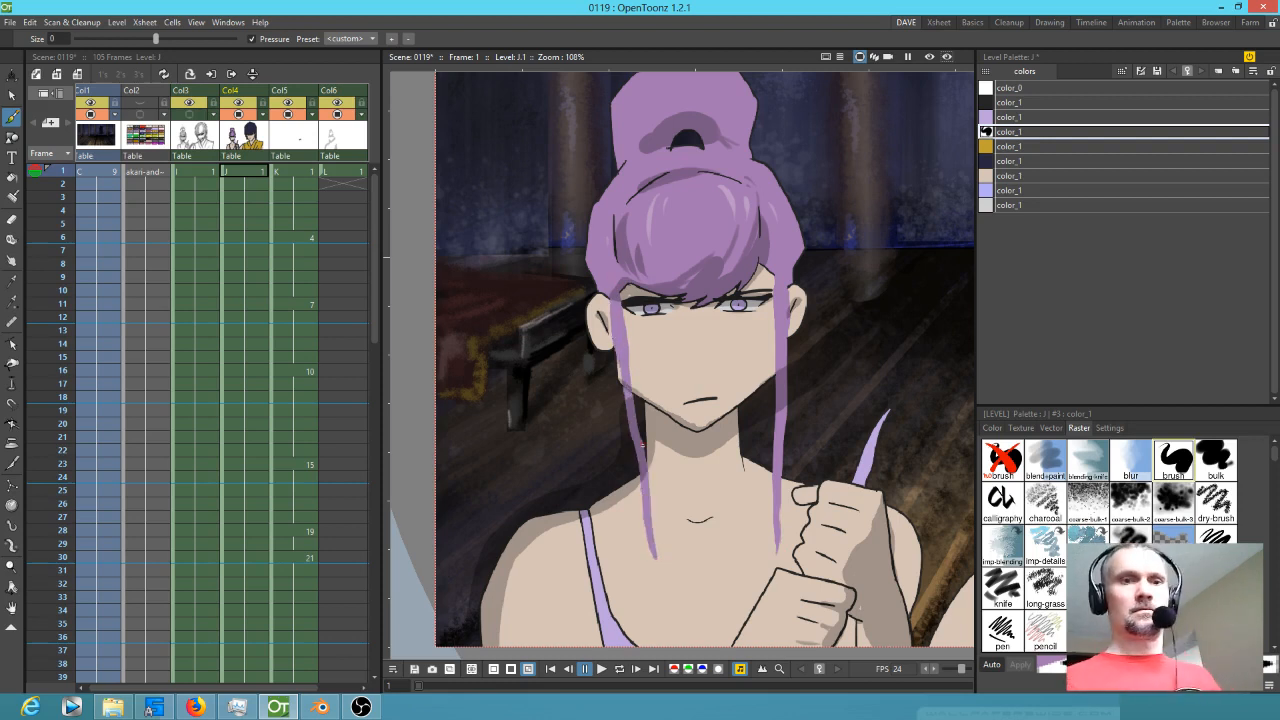
- Outline both long hair strands with the dark outline style
left_click(1015, 102)
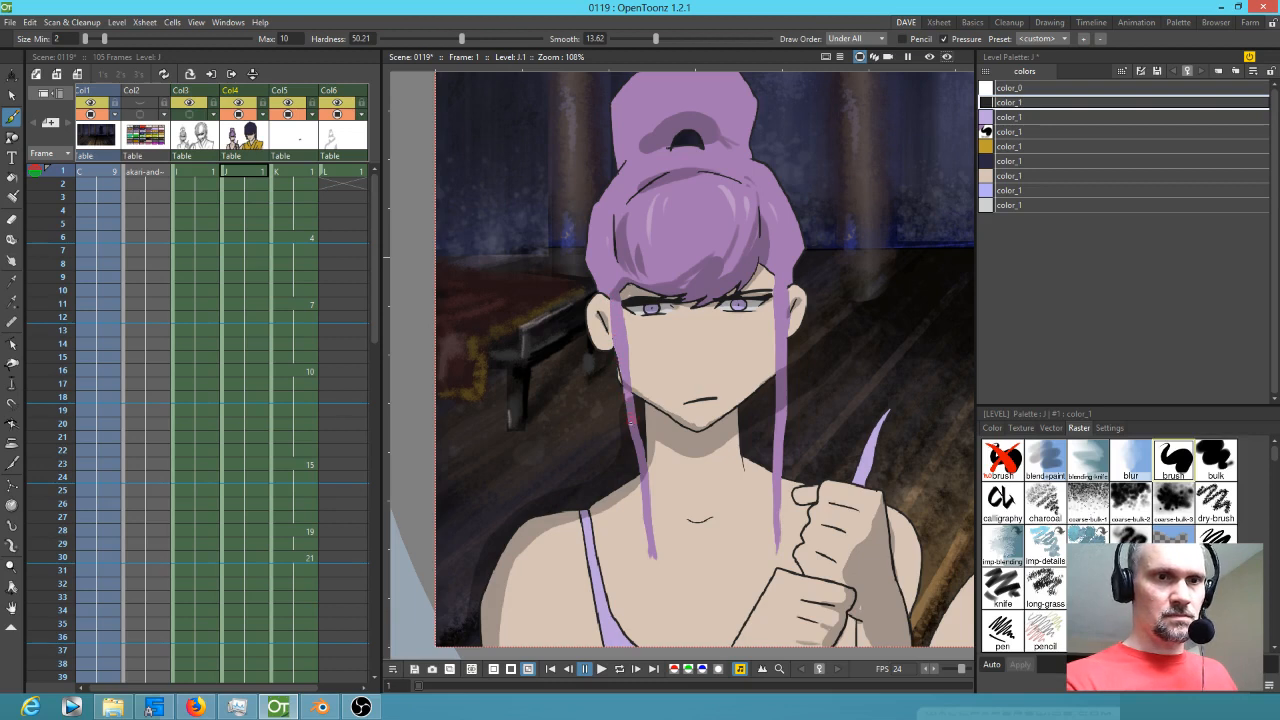
mouse_move(643, 491)
left_mouse_down()
mouse_move(647, 564)
mouse_move(658, 560)
mouse_move(648, 470)
left_mouse_up()
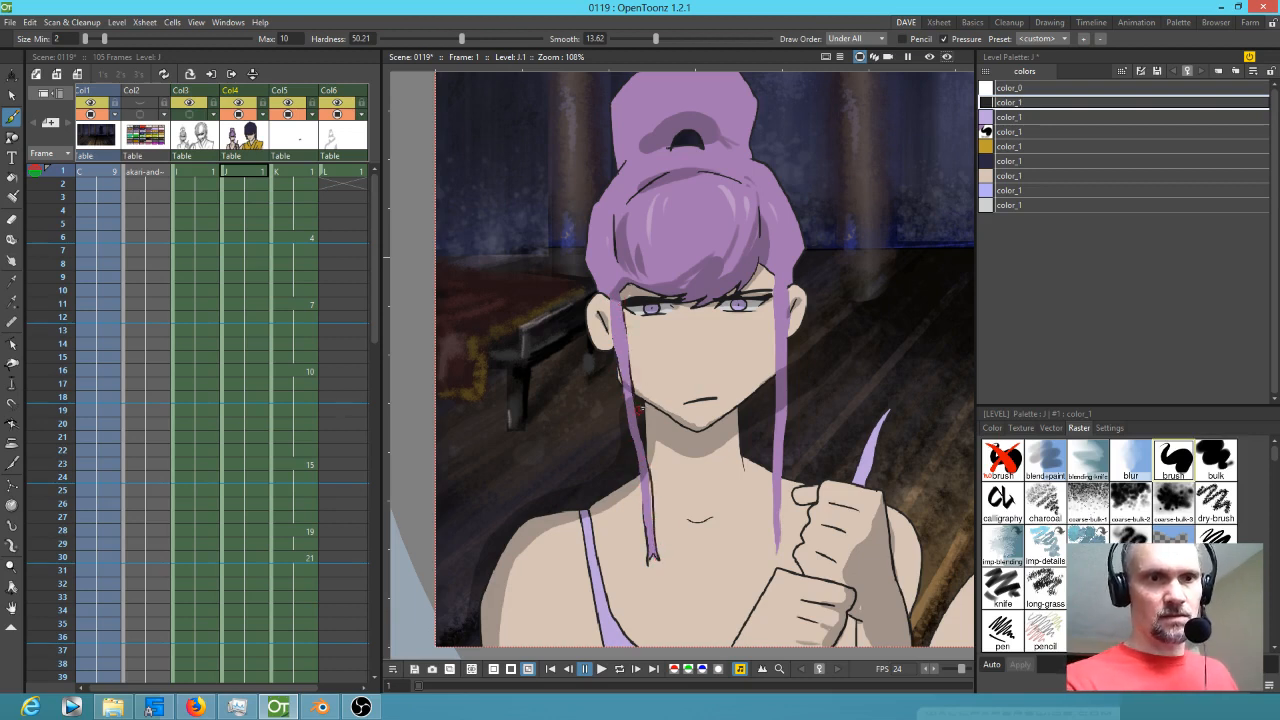
left_click_drag(774, 278, 776, 401)
left_click_drag(772, 483, 776, 552)
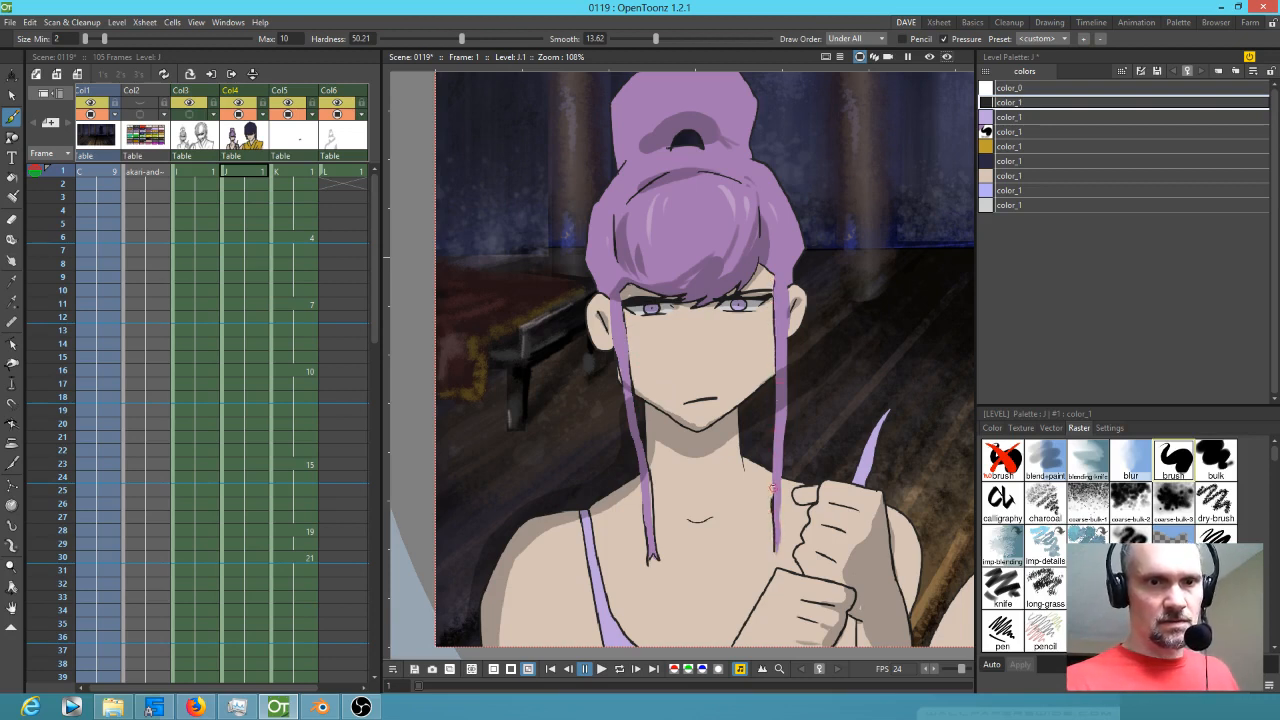
left_click_drag(776, 456, 776, 400)
left_click_drag(783, 479, 779, 535)
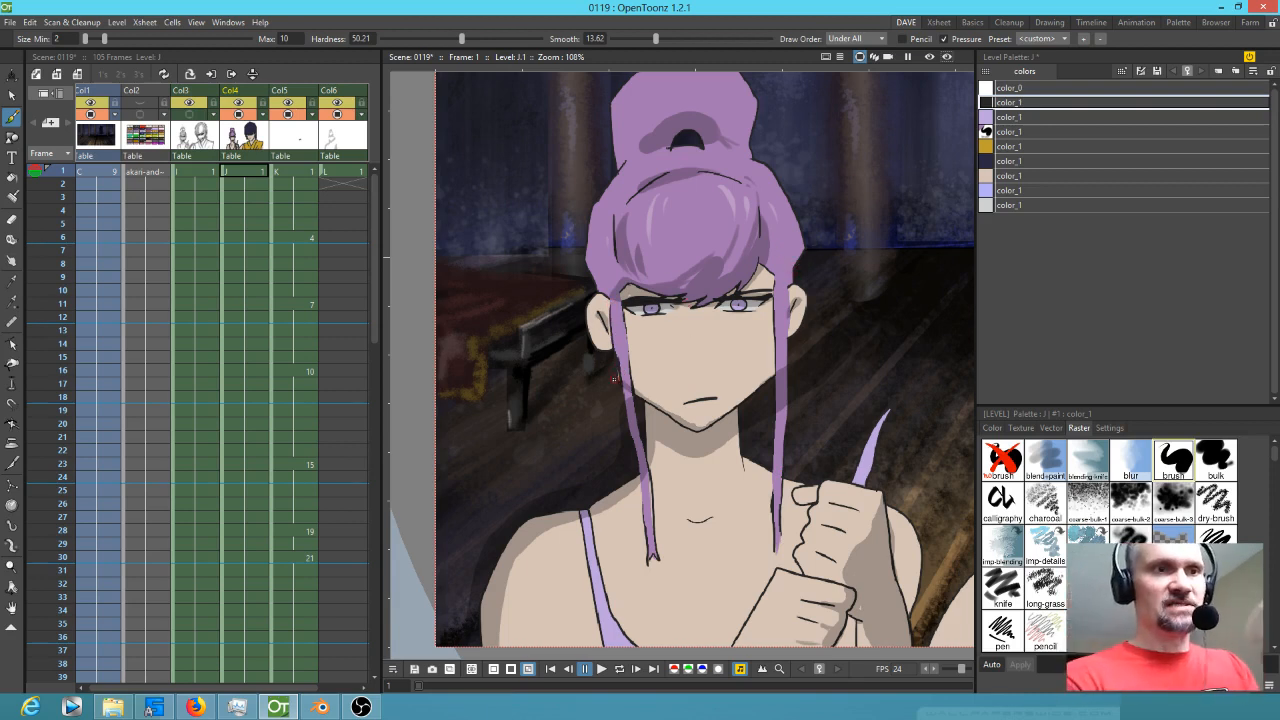
- Extend the frame 1 drawing of level L in Col6 down to frame 113
mouse_move(340, 172)
left_mouse_down()
mouse_move(349, 283)
mouse_move(349, 178)
left_mouse_up()
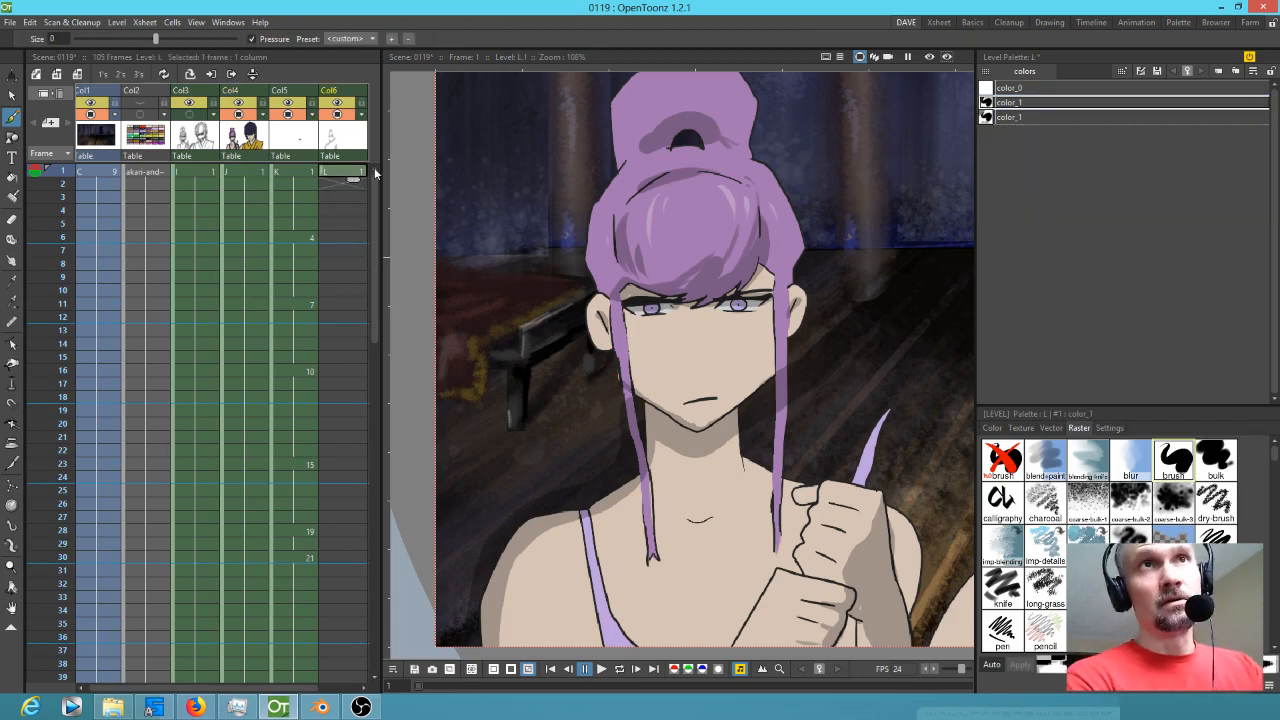
left_click_drag(354, 181, 342, 714)
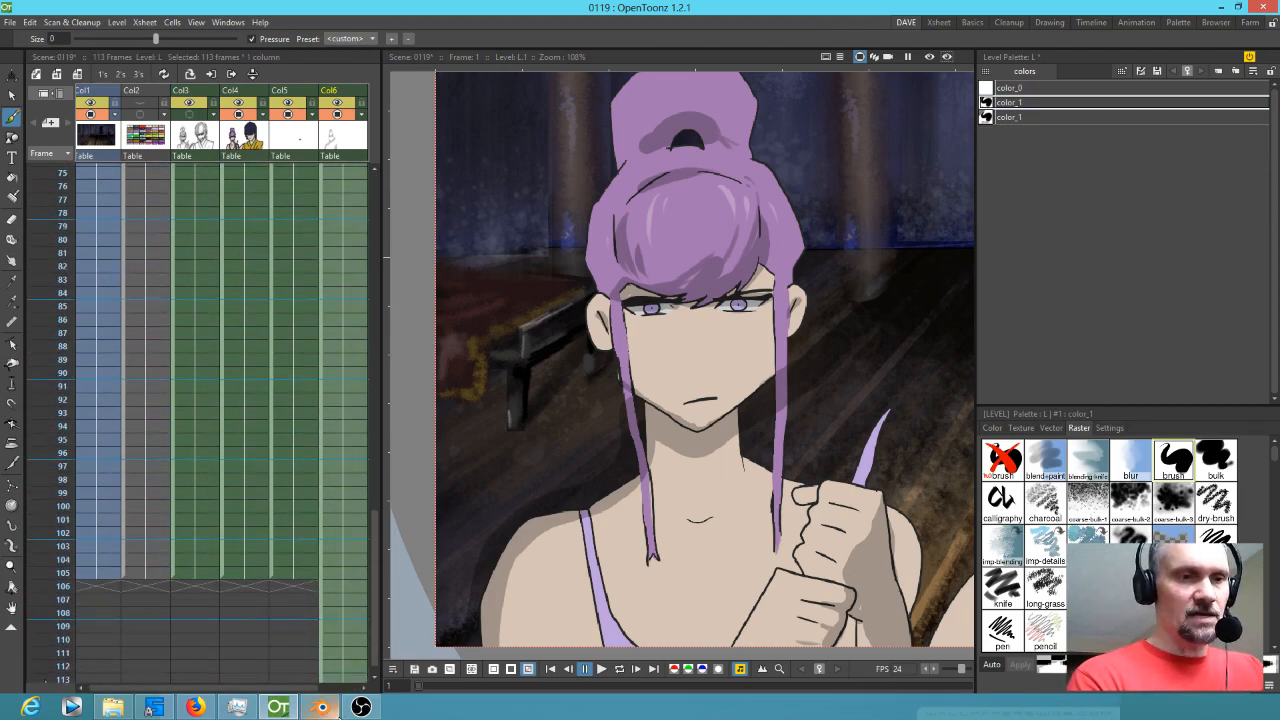
mouse_move(341, 714)
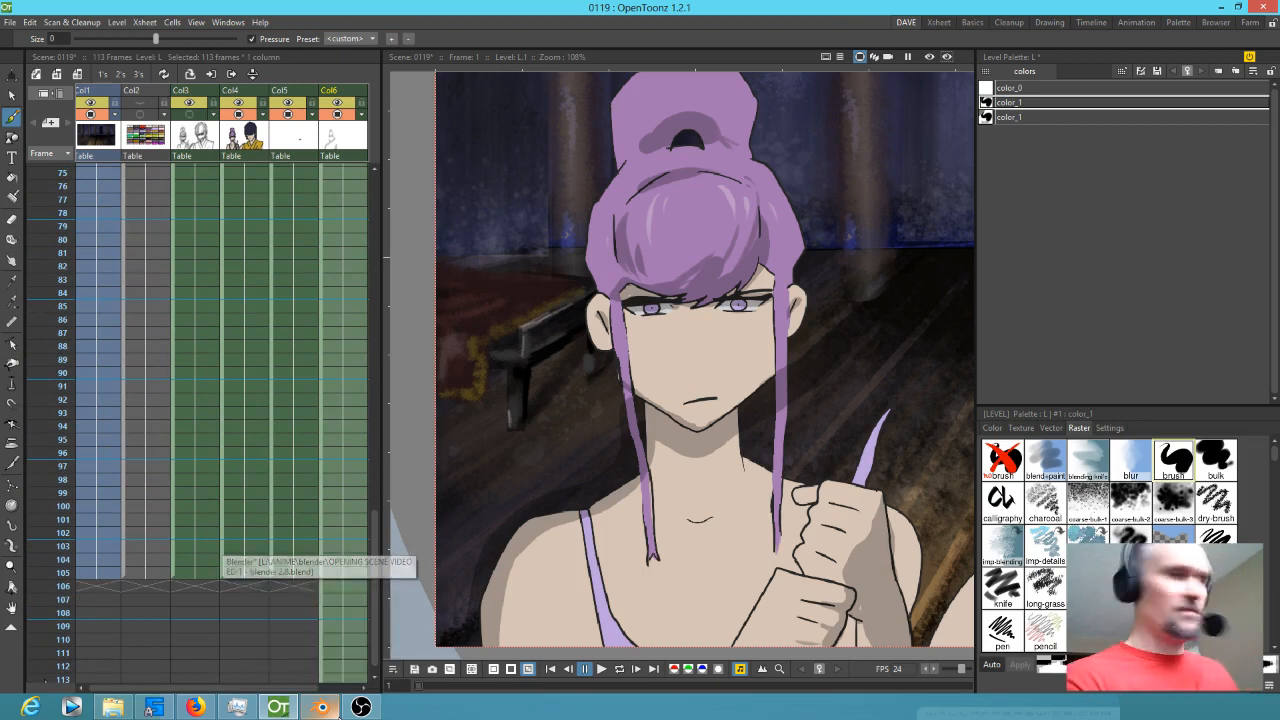
- Delete level L's surplus cells from frame 106 onward and return to its frame 1
left_click_drag(342, 585, 344, 670)
key("Delete")
scroll(320, 530, "up", 10)
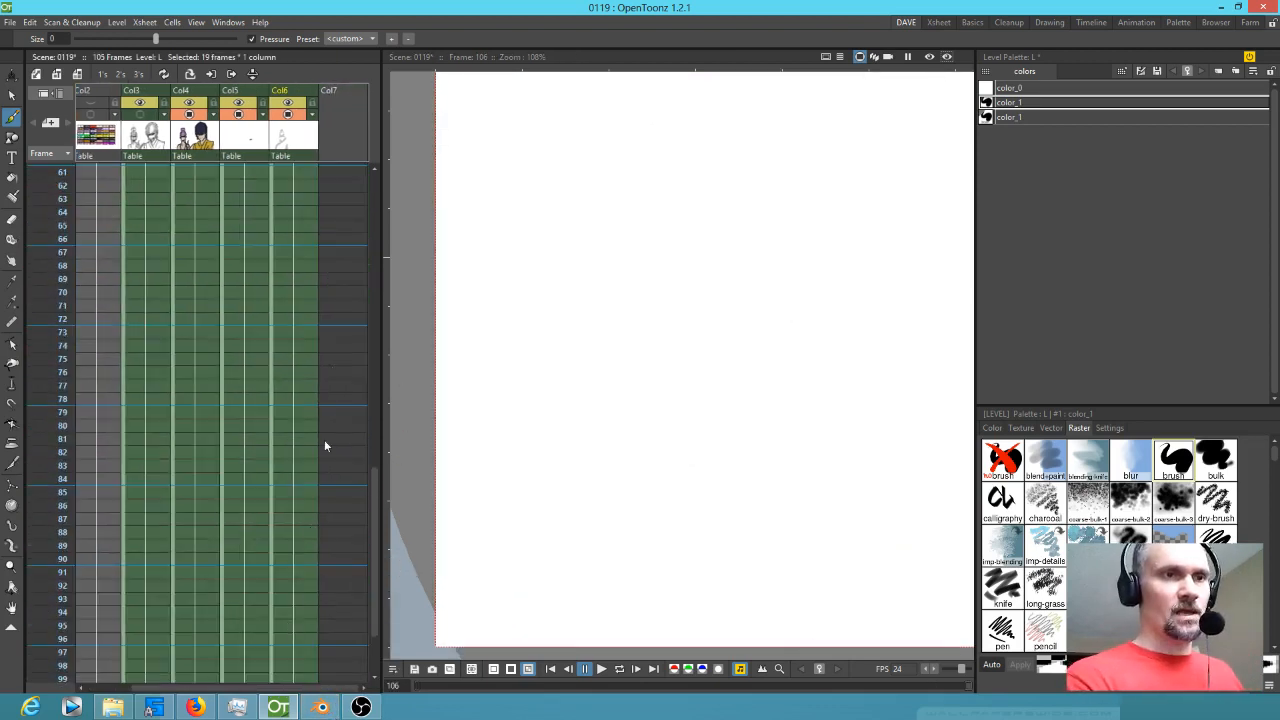
scroll(310, 520, "up", 5)
scroll(280, 380, "right", 1)
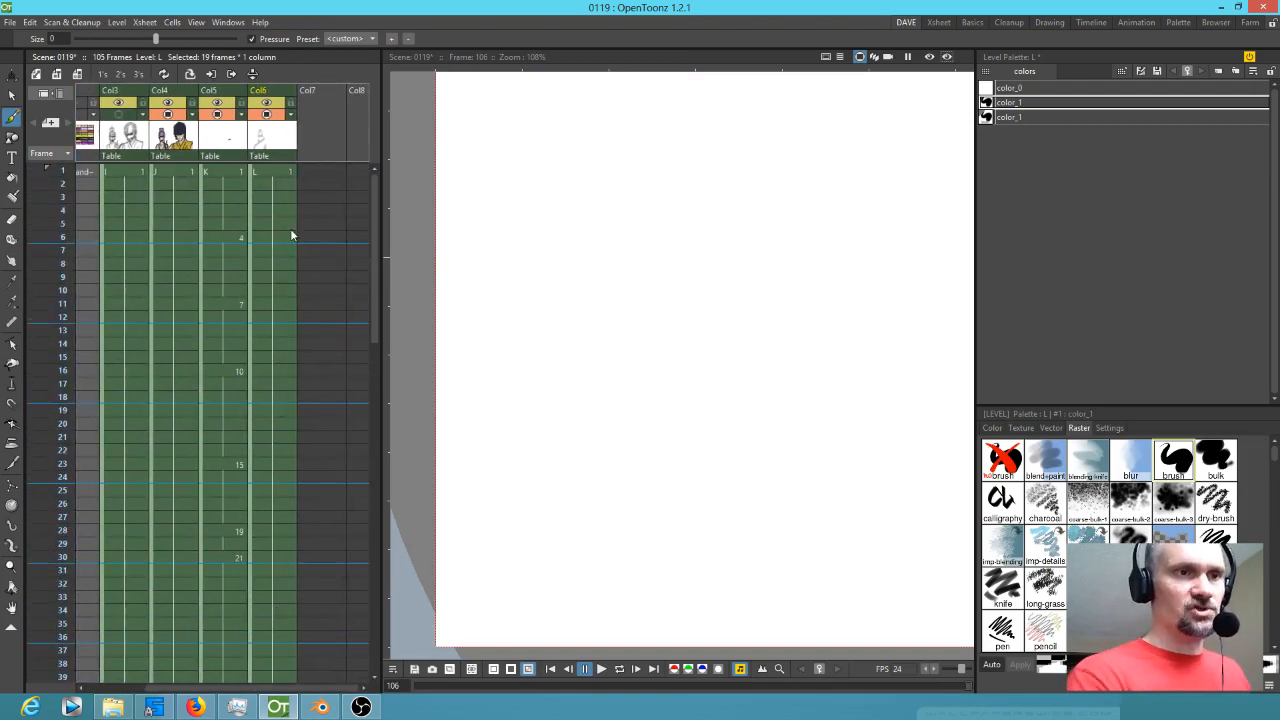
left_click(295, 170)
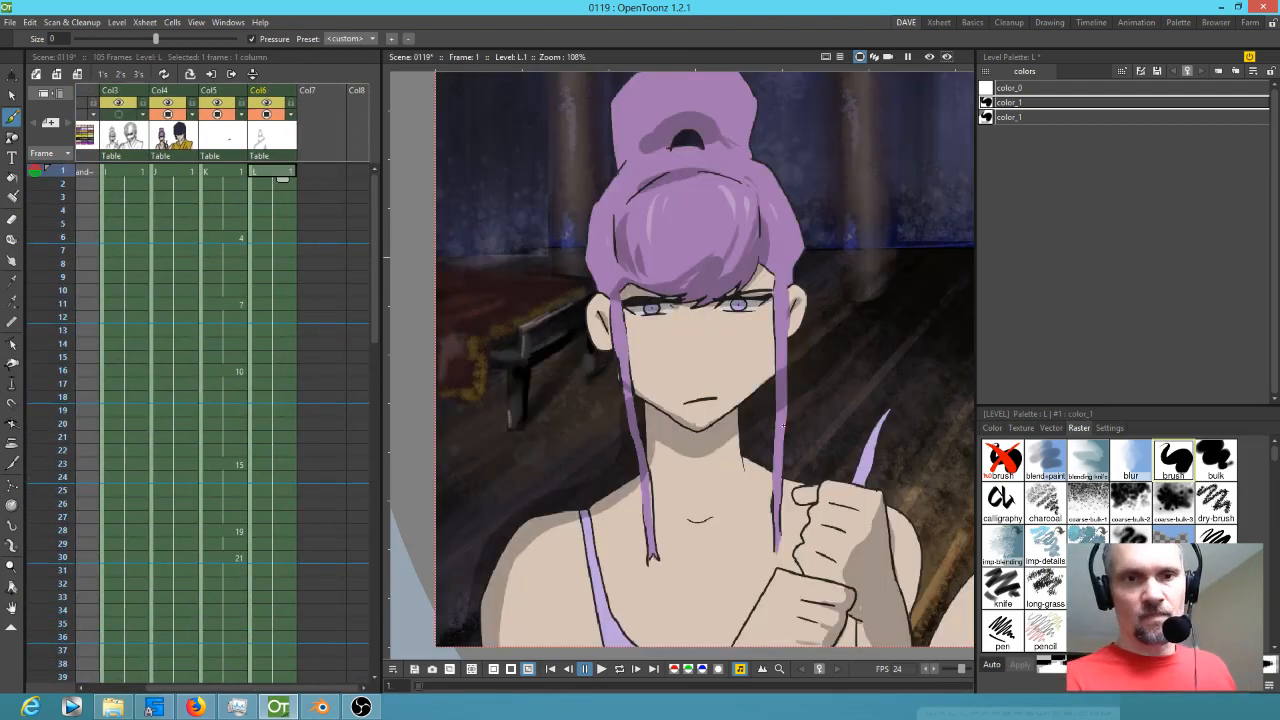
- Paint translucent dark shading alongside the woman's two loose hair strands on level L
key("a")
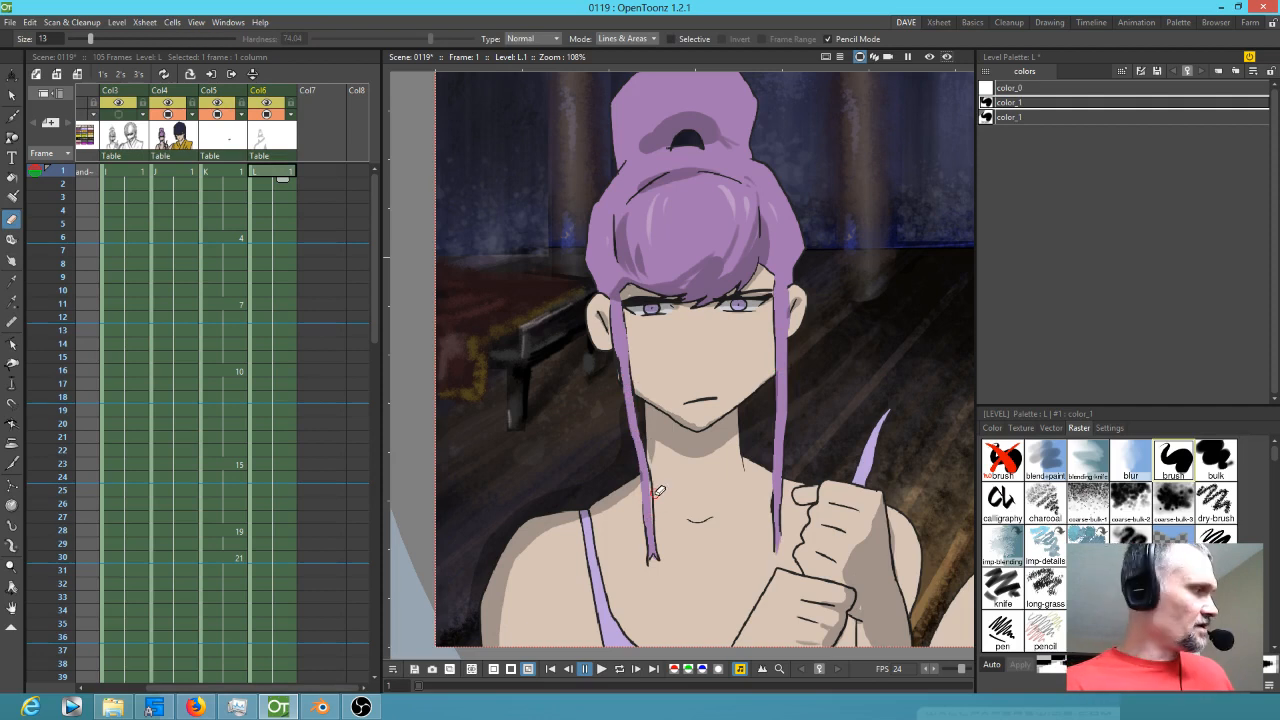
key("b")
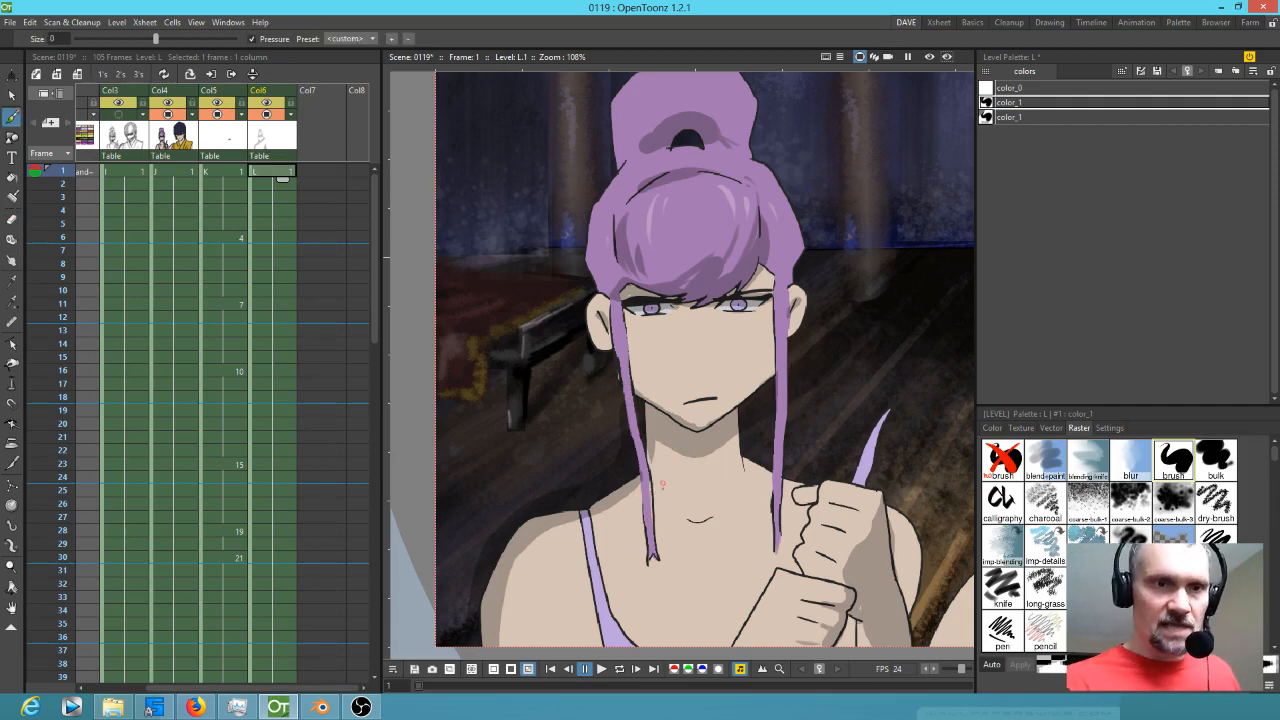
left_click_drag(628, 489, 648, 557)
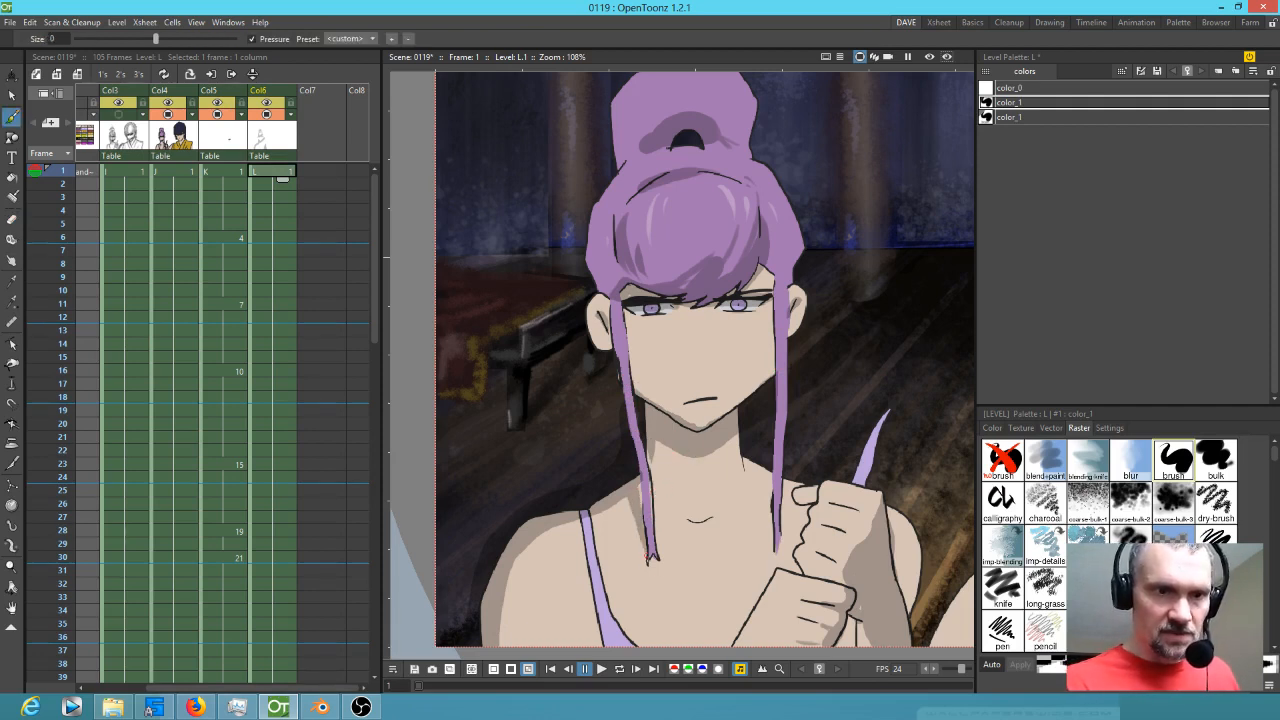
mouse_move(757, 456)
left_mouse_down()
mouse_move(773, 544)
mouse_move(771, 500)
left_mouse_up()
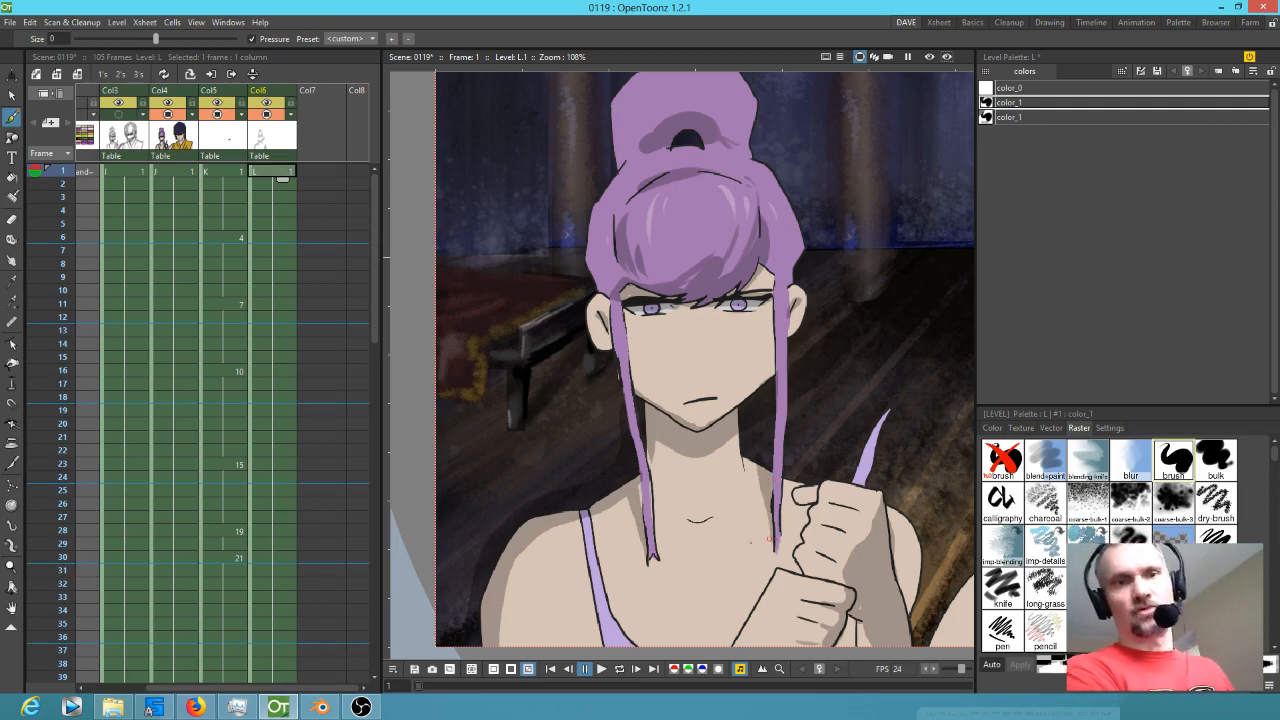
- Shade the man's neck, ear and face and add dark shadow strokes through his hair on level L
scroll(738, 480, "down", 6)
left_click_drag(738, 480, 644, 437)
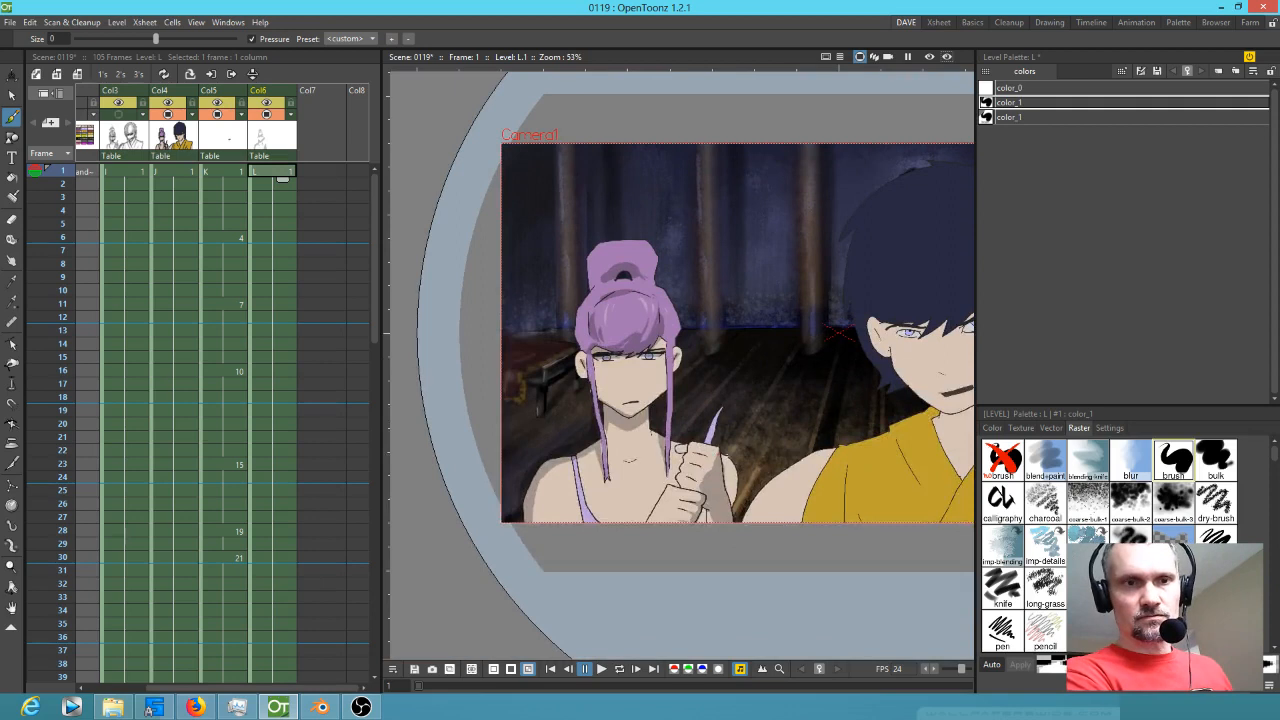
left_click_drag(769, 452, 562, 466)
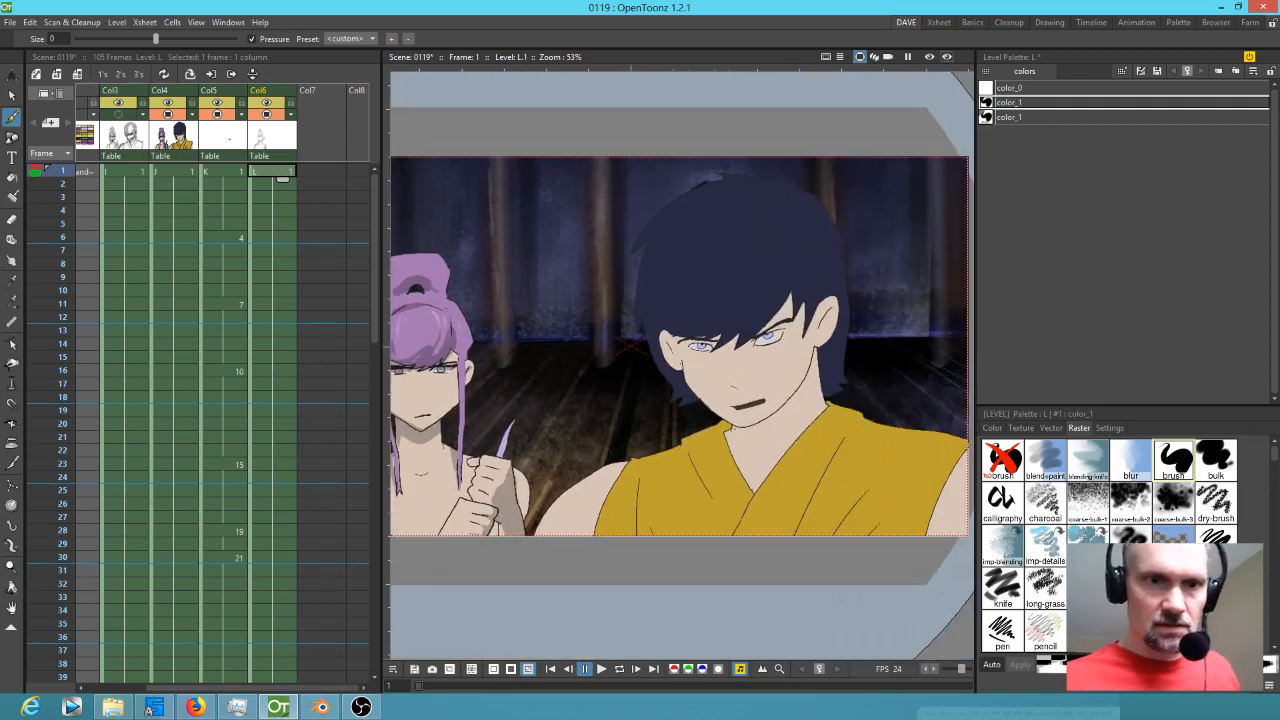
mouse_move(731, 427)
left_mouse_down()
mouse_move(792, 417)
mouse_move(820, 340)
mouse_move(842, 394)
mouse_move(830, 364)
left_mouse_up()
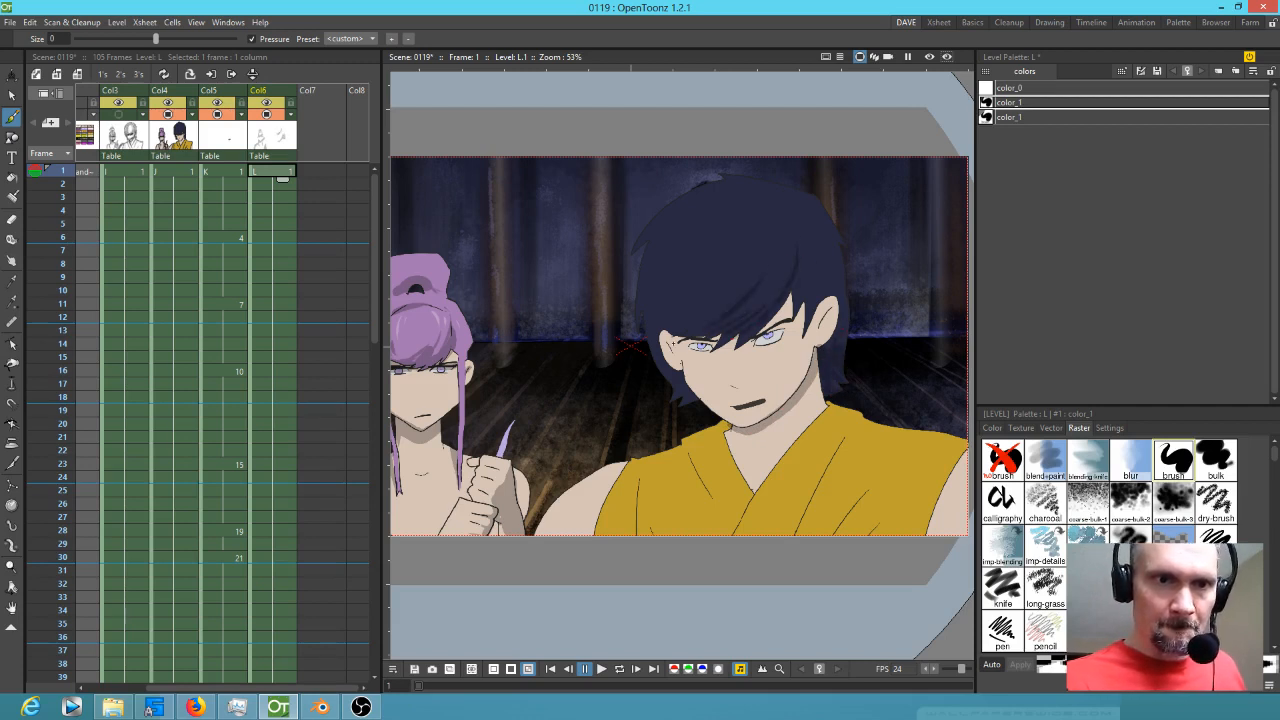
mouse_move(661, 316)
left_mouse_down()
mouse_move(680, 229)
mouse_move(654, 320)
left_mouse_up()
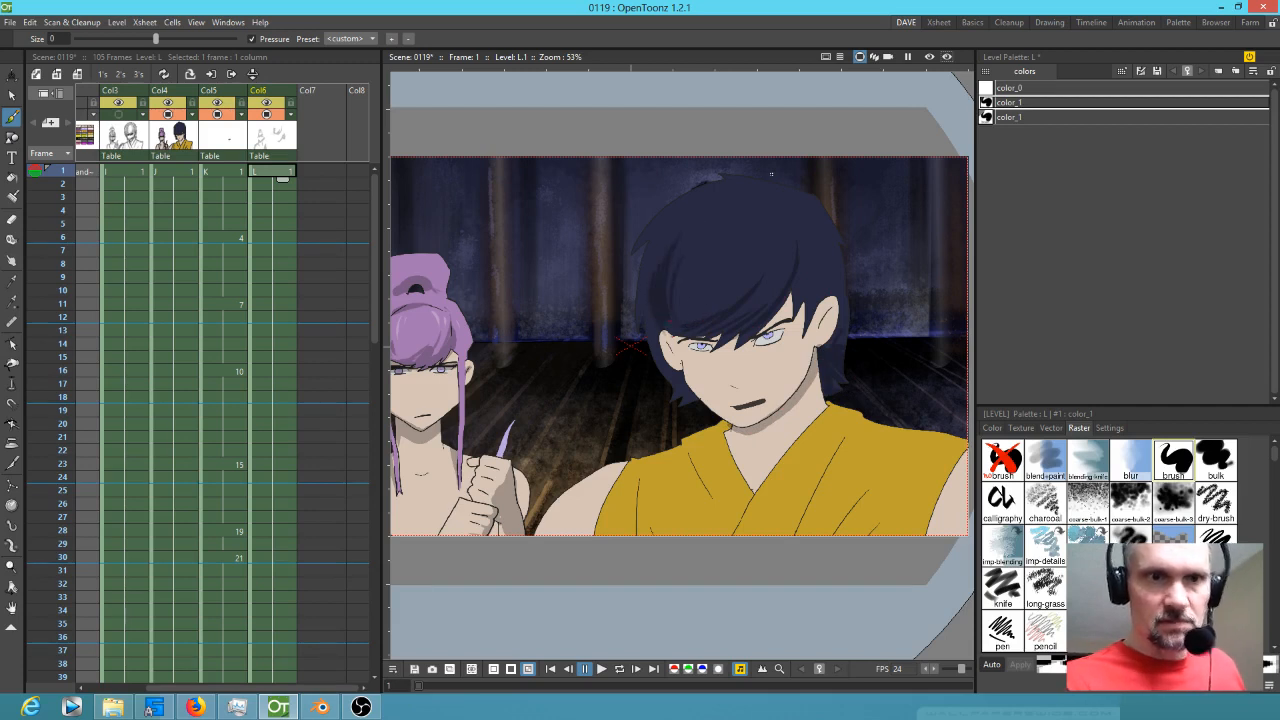
left_click_drag(681, 278, 675, 300)
mouse_move(683, 210)
left_mouse_down()
mouse_move(708, 338)
mouse_move(670, 352)
mouse_move(678, 336)
mouse_move(729, 329)
mouse_move(713, 334)
mouse_move(720, 343)
mouse_move(744, 329)
mouse_move(711, 350)
mouse_move(793, 298)
left_mouse_up()
mouse_move(752, 345)
left_mouse_down()
mouse_move(796, 310)
mouse_move(802, 345)
left_mouse_up()
mouse_move(836, 303)
left_mouse_down()
mouse_move(828, 319)
mouse_move(827, 298)
mouse_move(816, 318)
mouse_move(815, 306)
left_mouse_up()
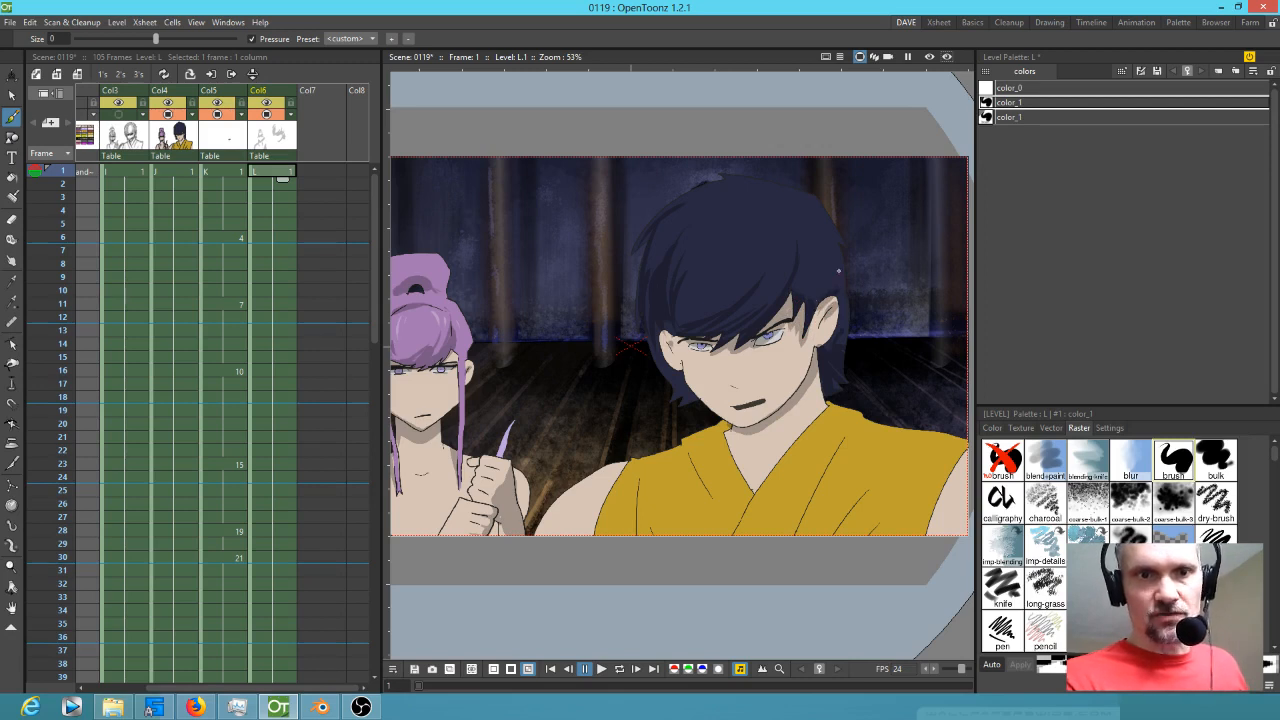
- Paint translucent shadows along the collar and fabric folds of the man's yellow robe
mouse_move(822, 410)
left_mouse_down()
mouse_move(750, 504)
mouse_move(728, 534)
left_mouse_up()
left_click_drag(827, 466, 796, 536)
left_click_drag(824, 490, 804, 536)
left_click_drag(834, 465, 829, 480)
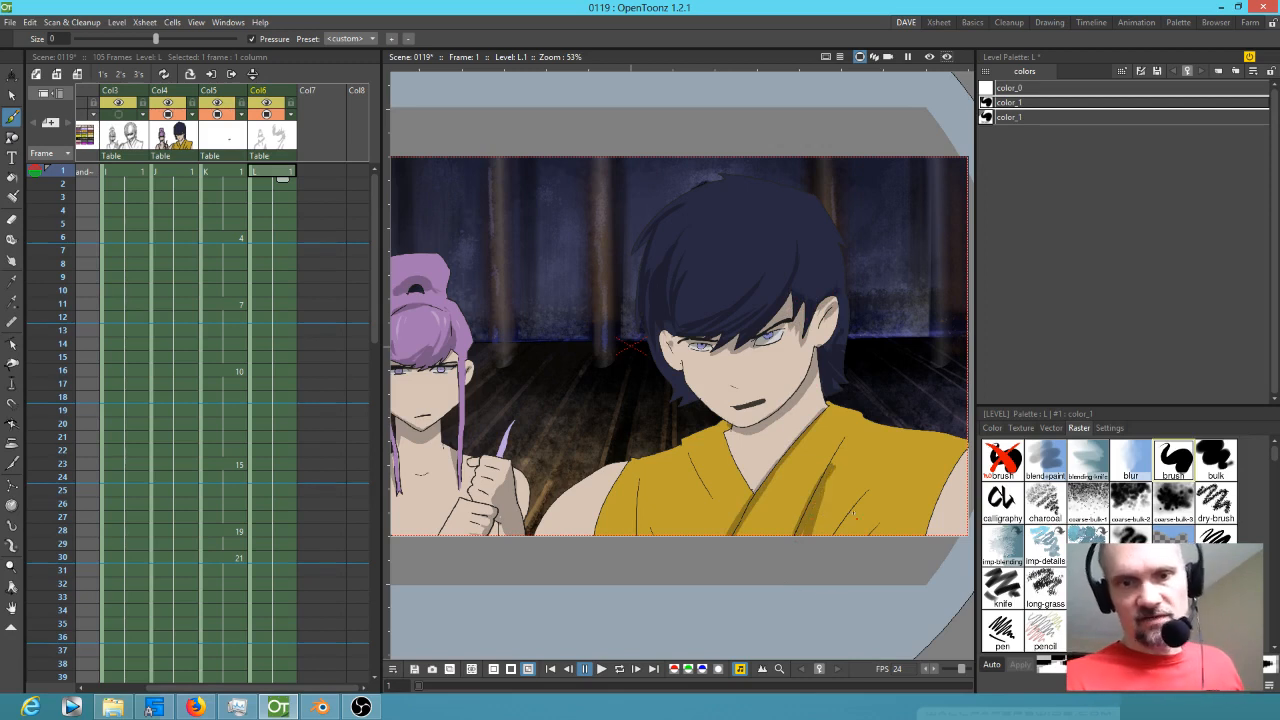
left_click_drag(926, 517, 835, 458)
left_click_drag(866, 408, 836, 476)
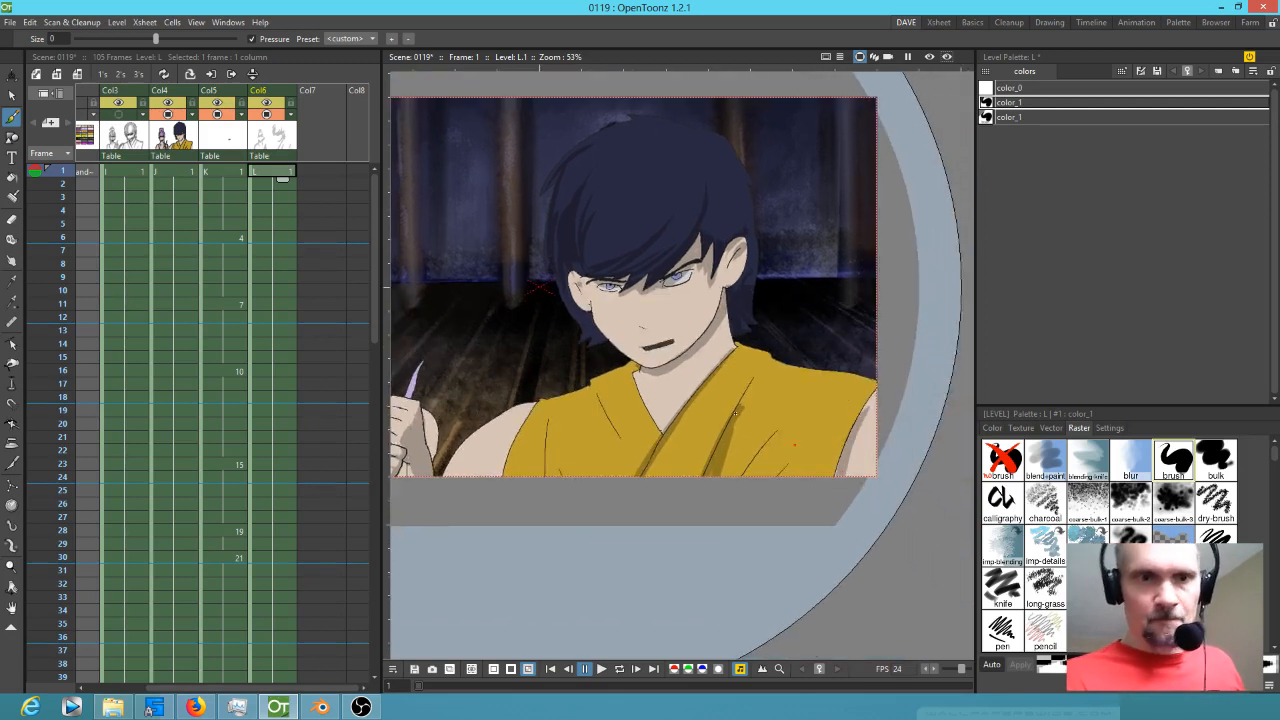
left_click_drag(634, 377, 662, 436)
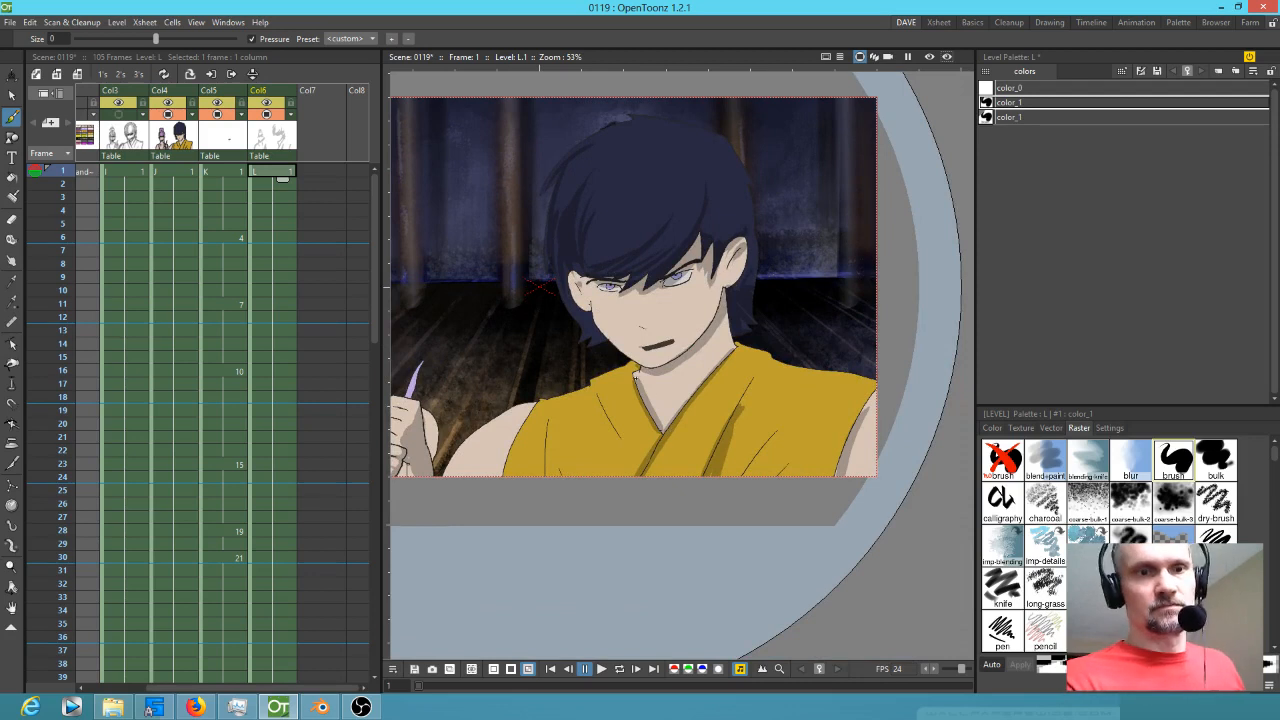
left_click_drag(600, 398, 618, 447)
mouse_move(524, 411)
left_mouse_down()
mouse_move(503, 474)
mouse_move(540, 475)
mouse_move(542, 440)
mouse_move(524, 471)
left_mouse_up()
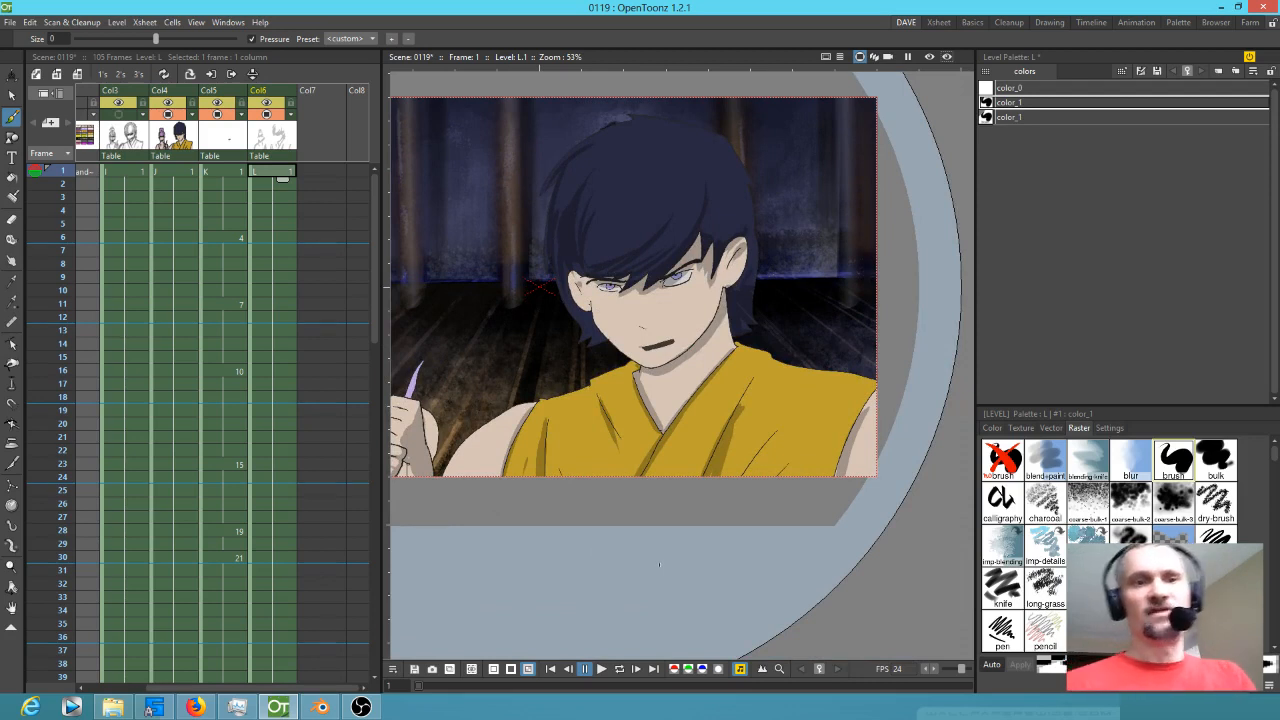
- Set the dark shading style's opacity to 50 and add a fainter copy of it with opacity 33
left_click(992, 428)
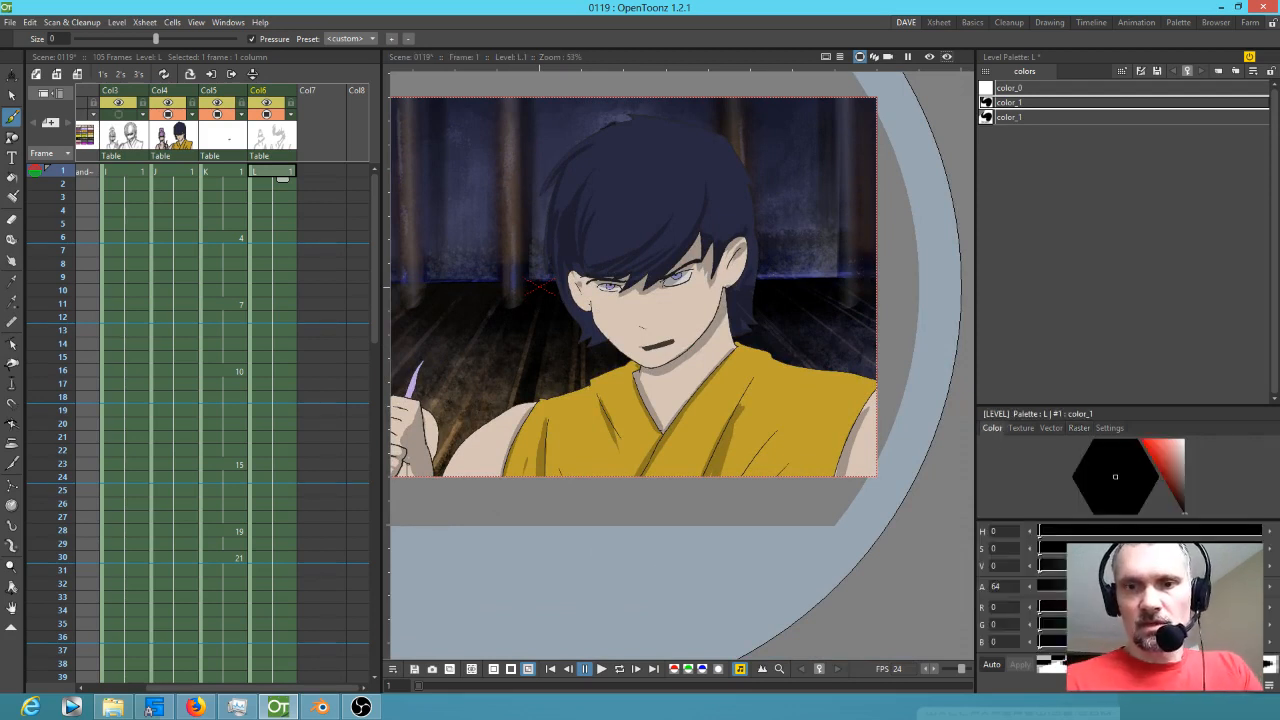
left_click_drag(1092, 586, 1072, 586)
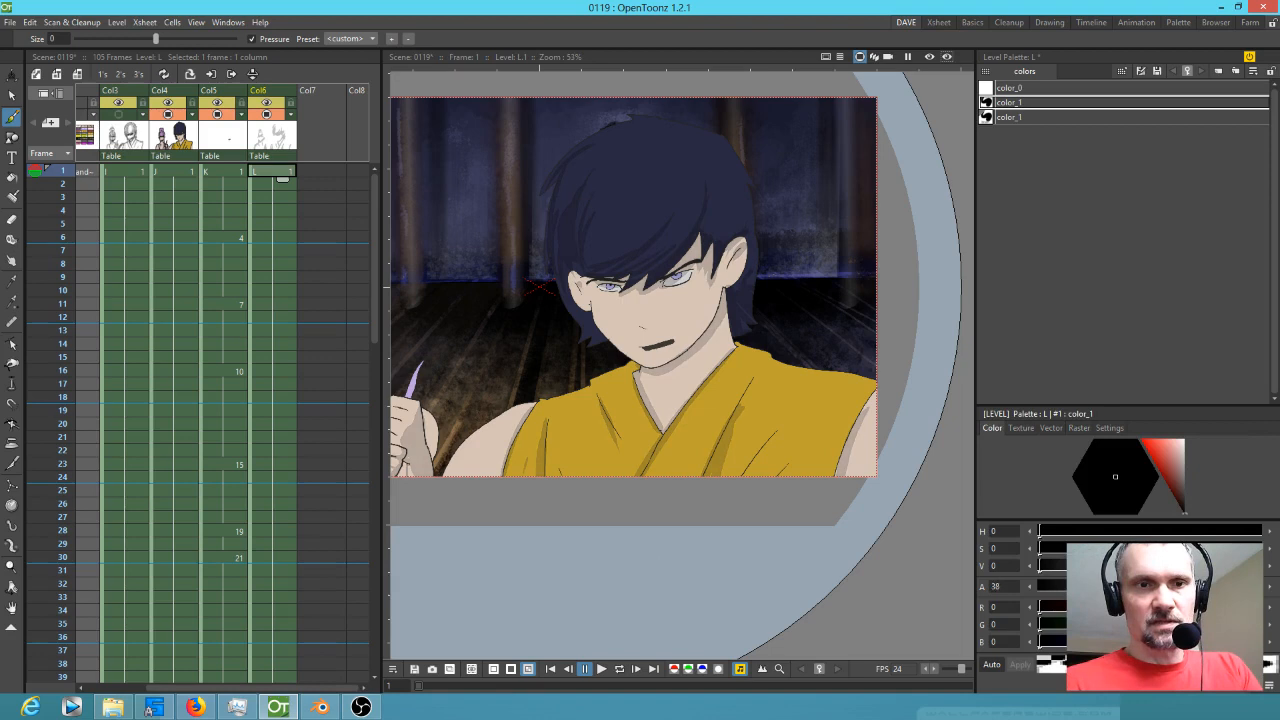
left_click_drag(534, 408, 770, 427)
scroll(831, 359, "down", 1)
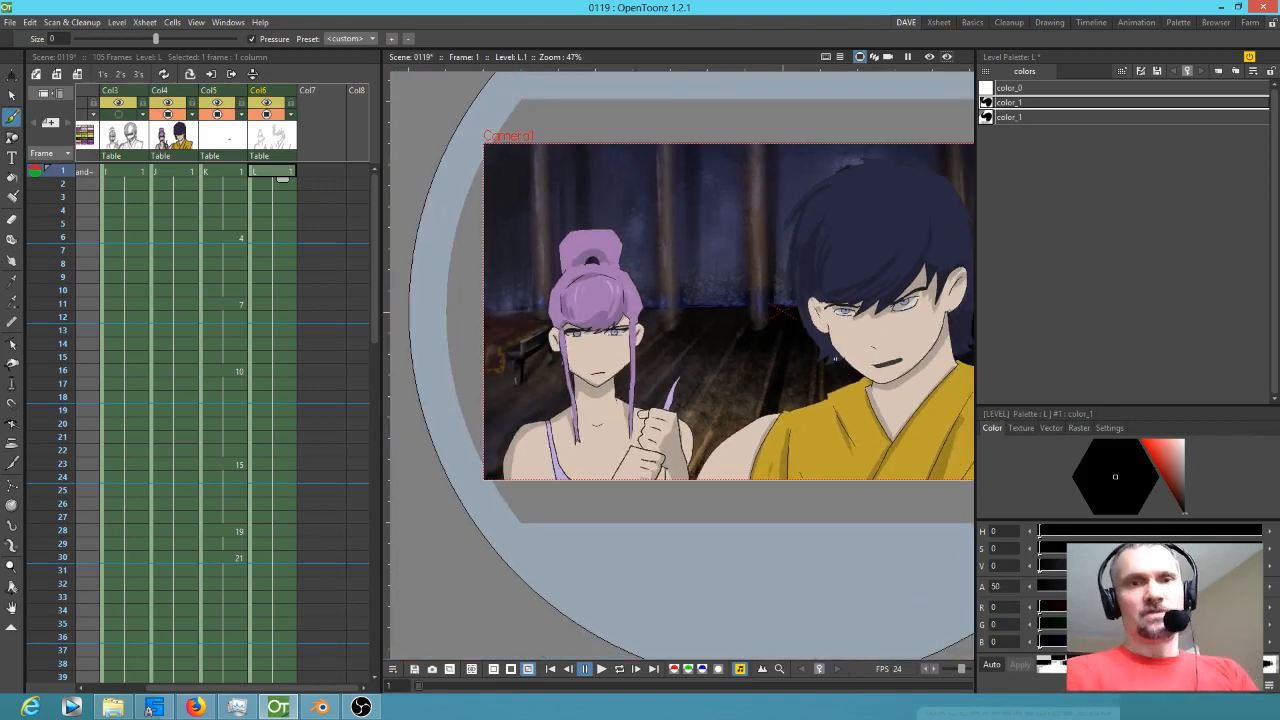
left_click(1042, 104)
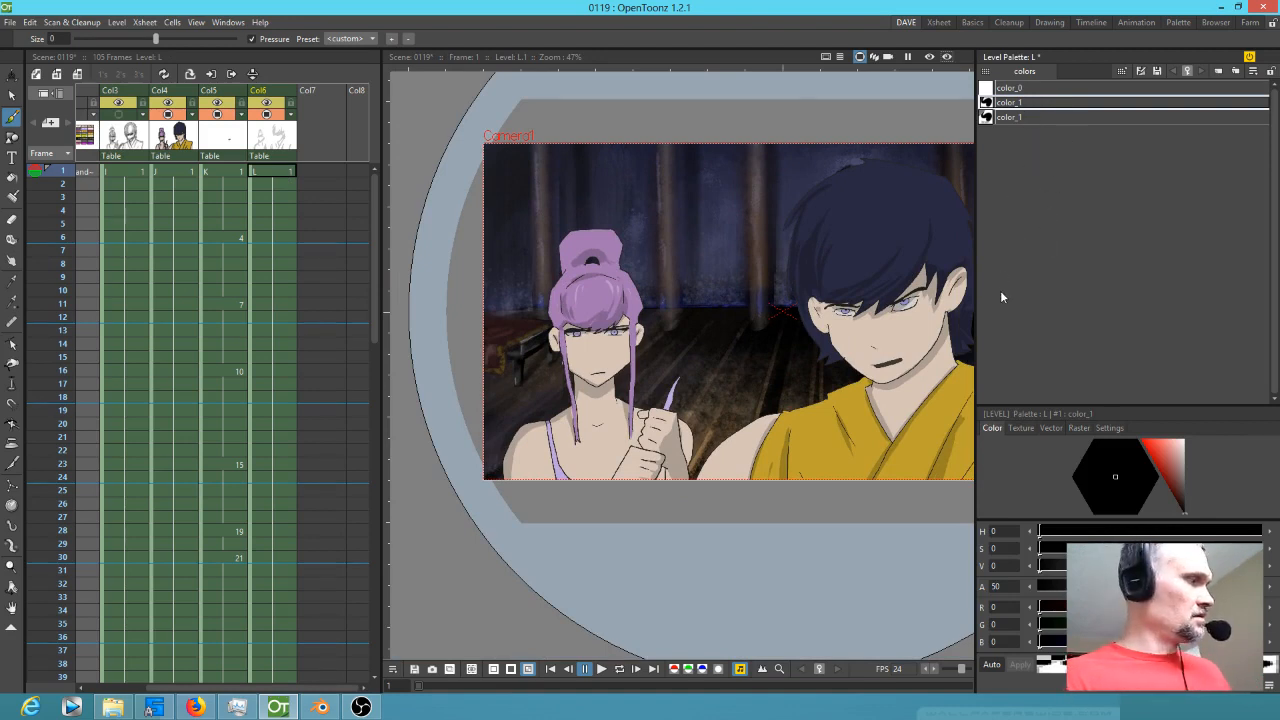
key("ctrl+v")
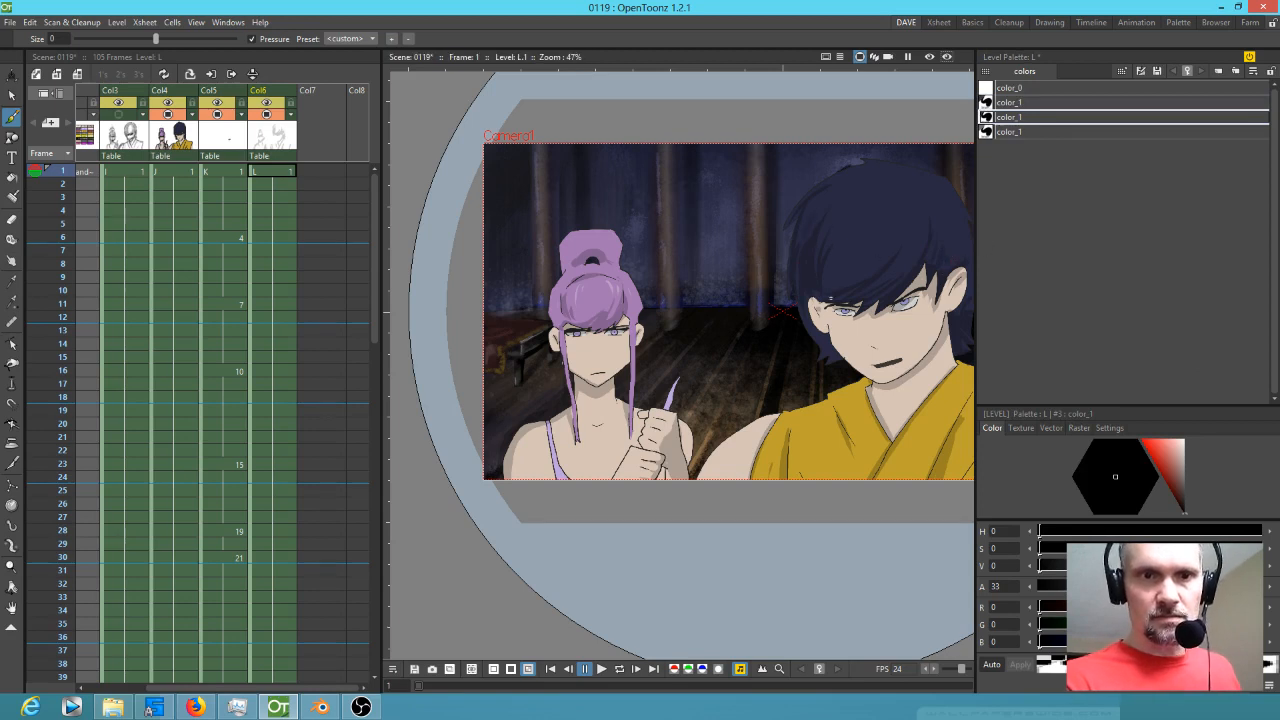
- Paint highlights on the man's and the woman's hair with the translucent white style
left_click(1047, 132)
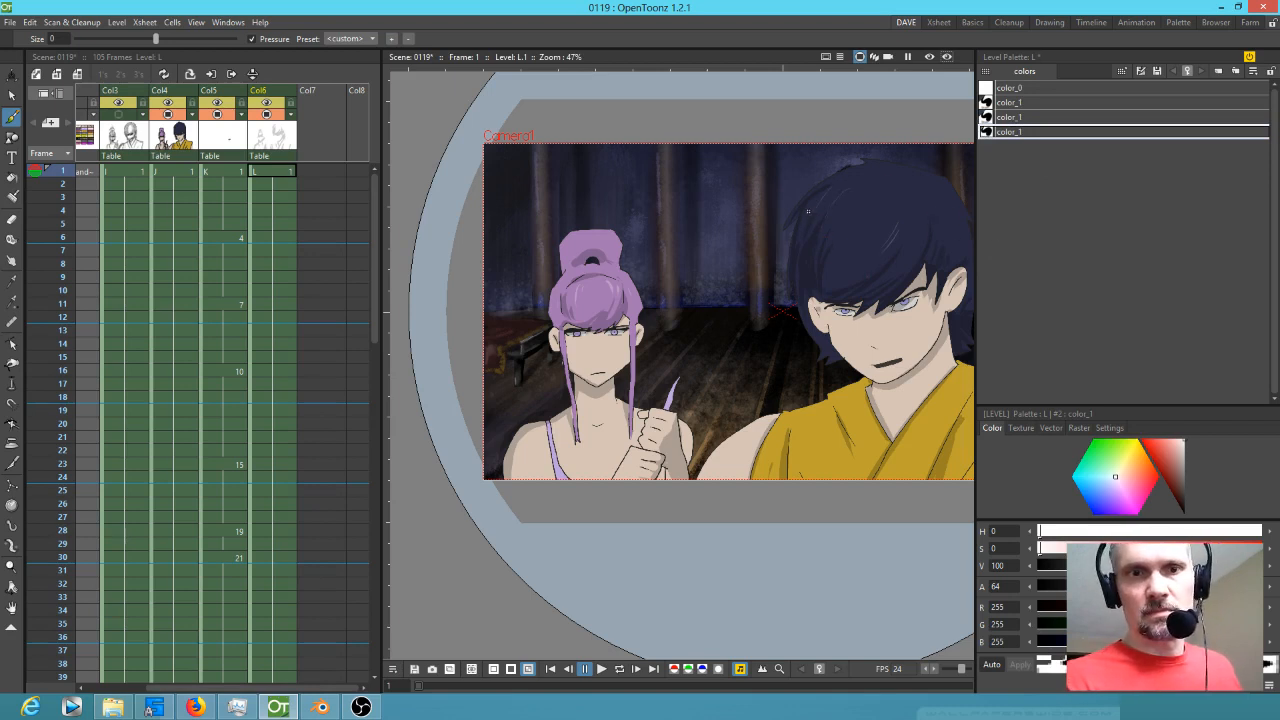
left_click_drag(917, 321, 826, 359)
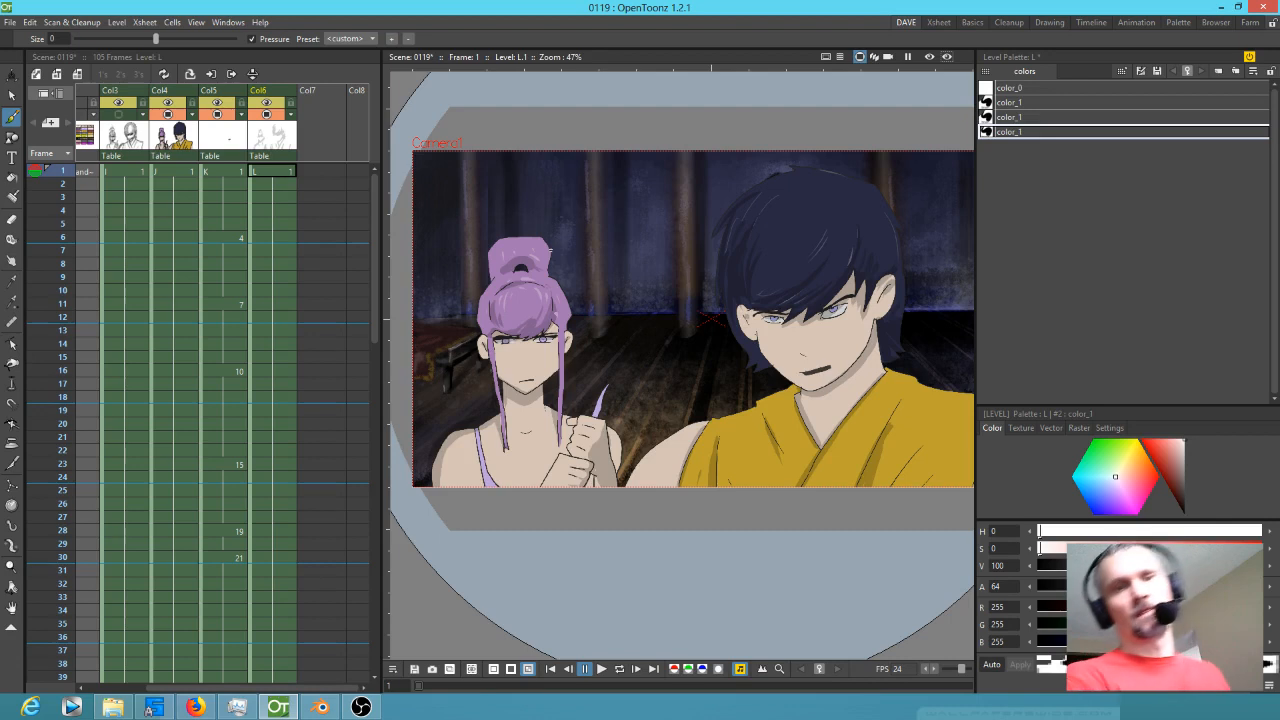
scroll(700, 330, "down", 3)
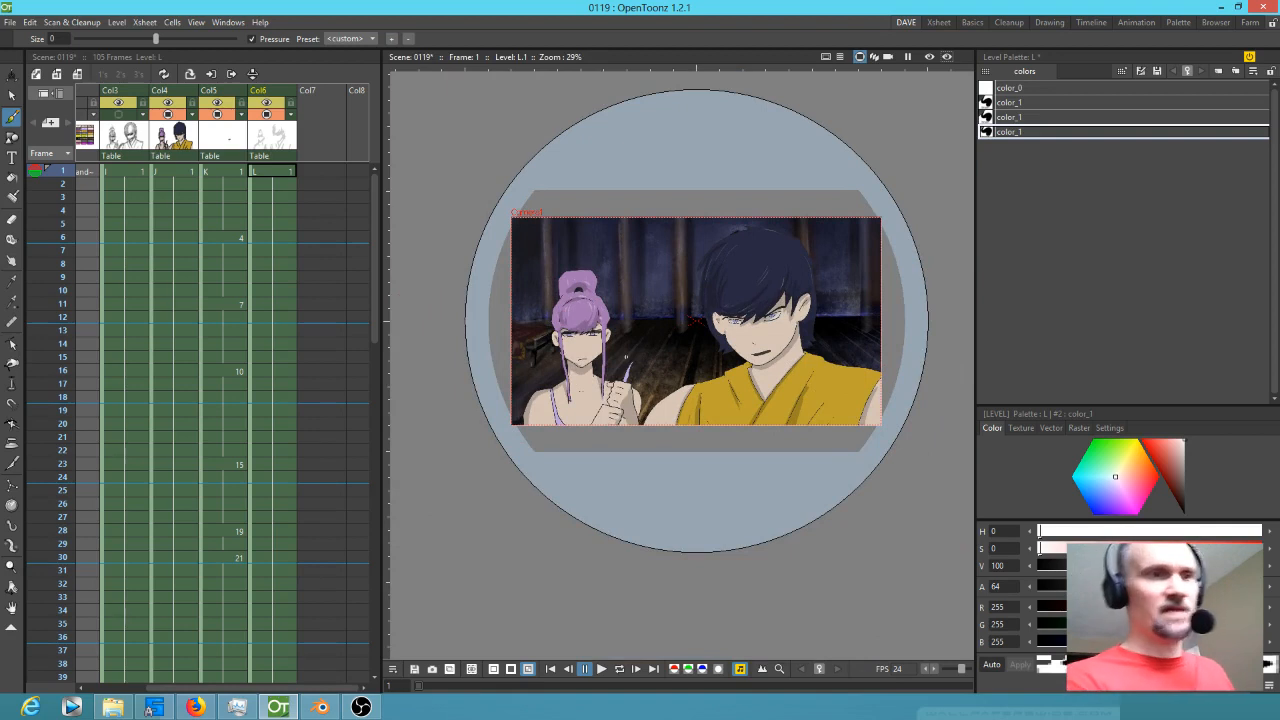
- Darken the skin color style of level J to a brightness value of 77
left_click(181, 170)
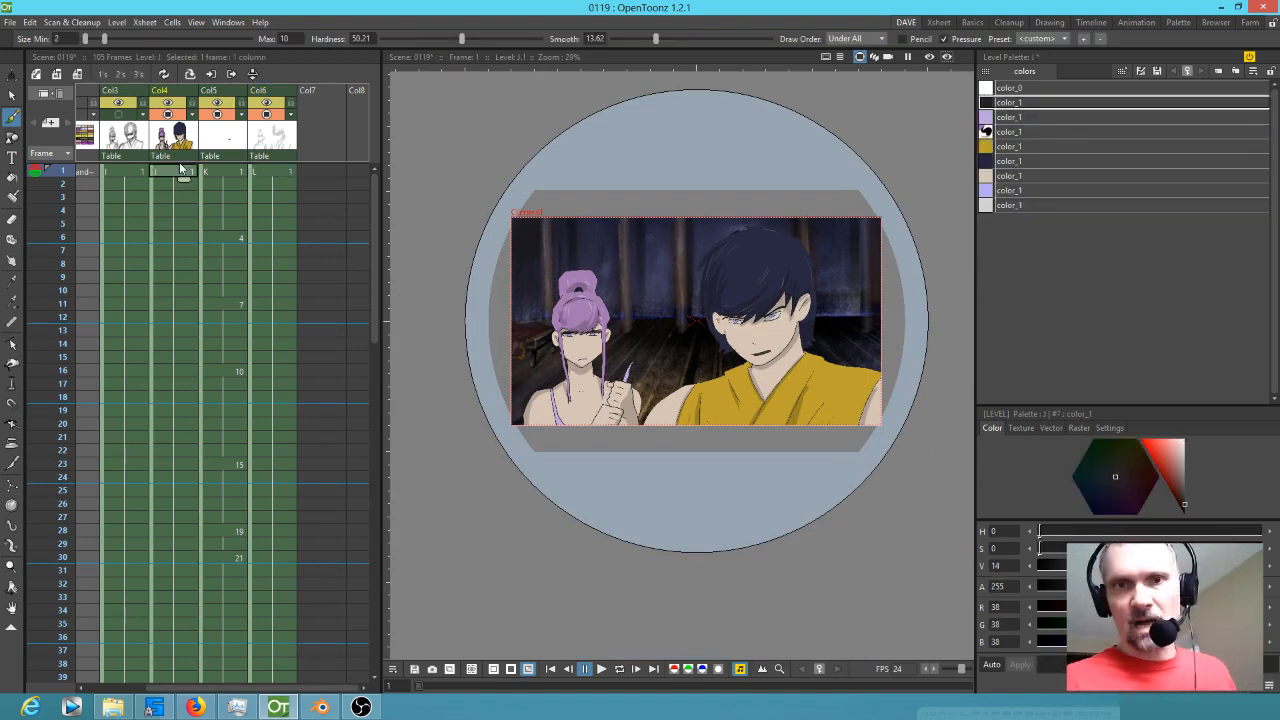
left_click(1030, 176)
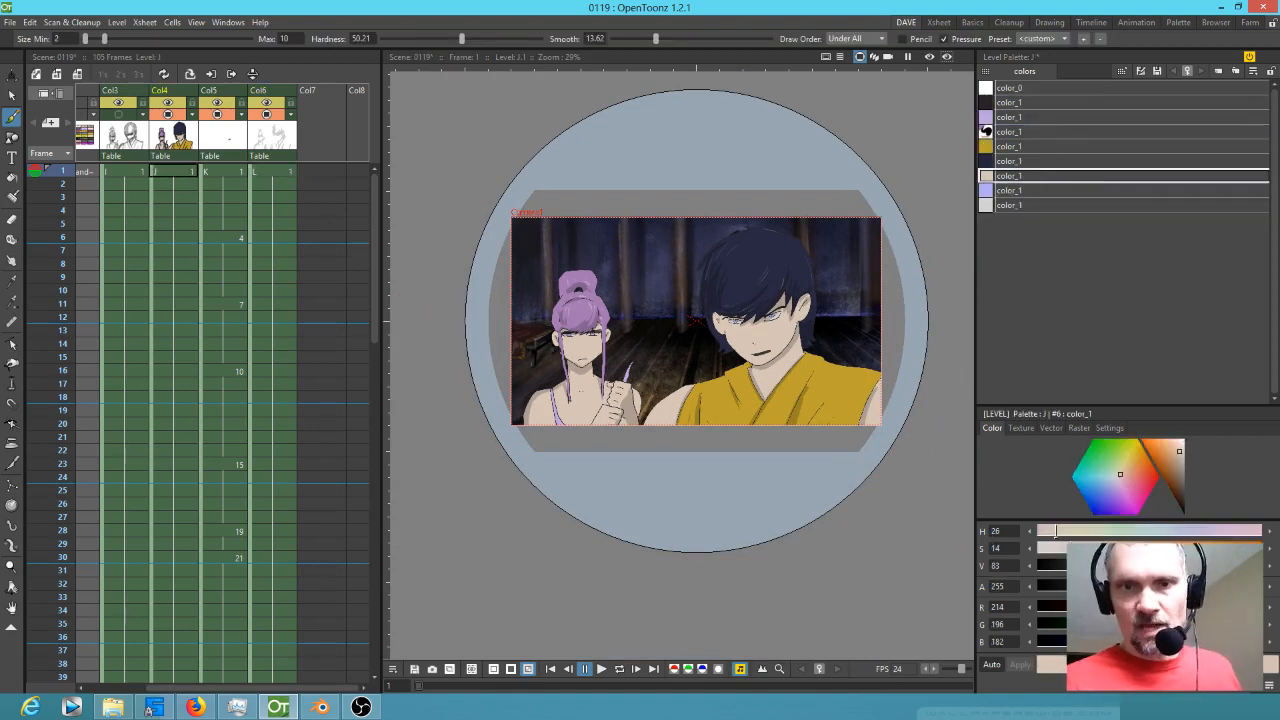
left_click_drag(1222, 565, 1209, 565)
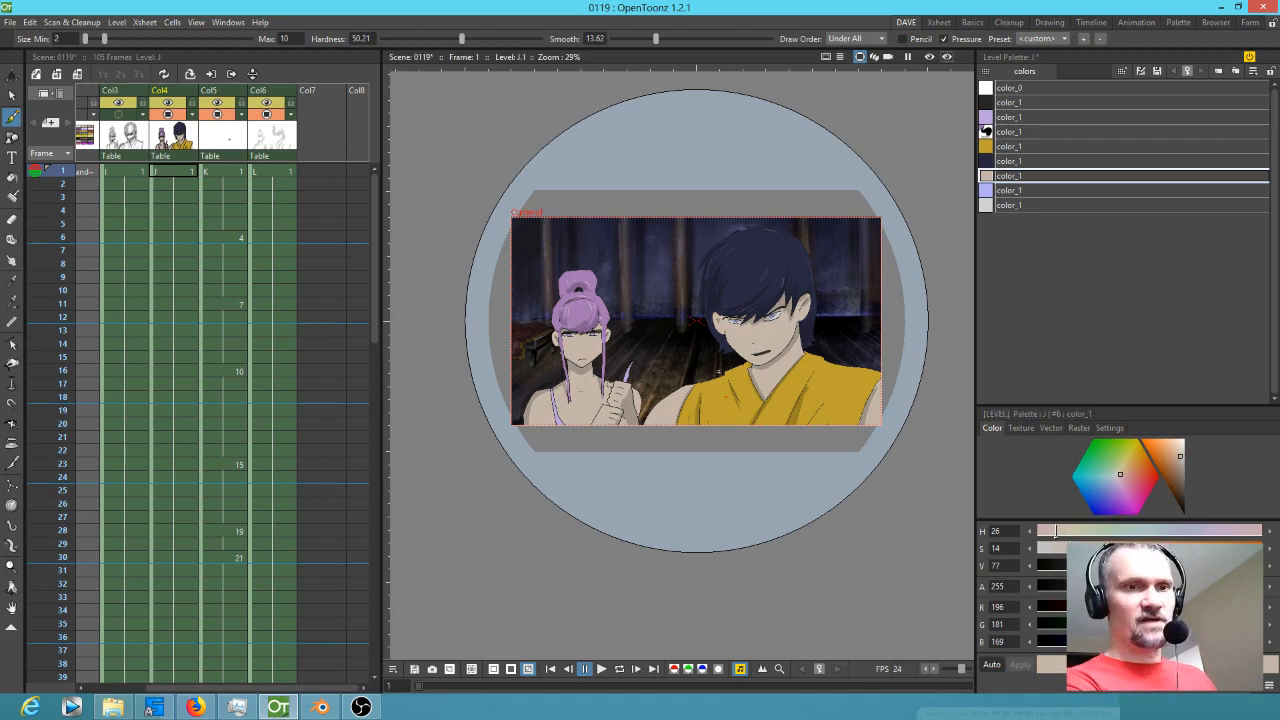
- Render a preview of the whole scene, play it in a loop and close it
key("ctrl+r")
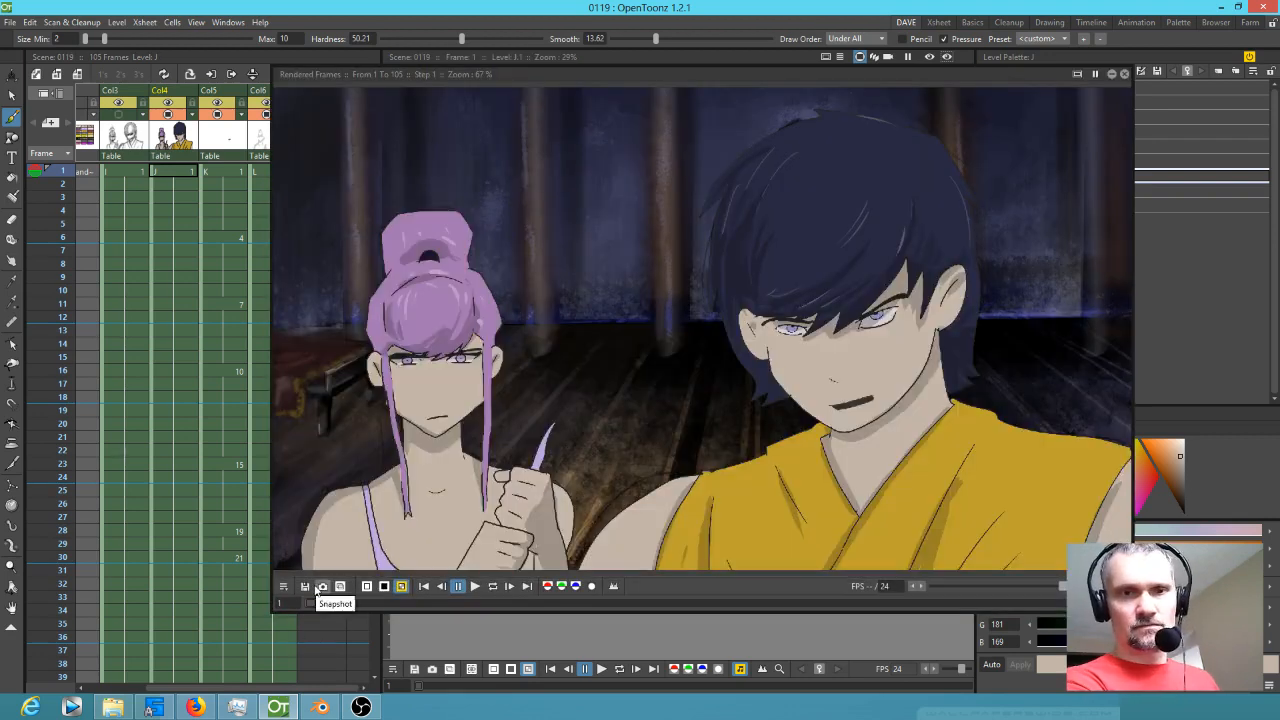
left_click(492, 588)
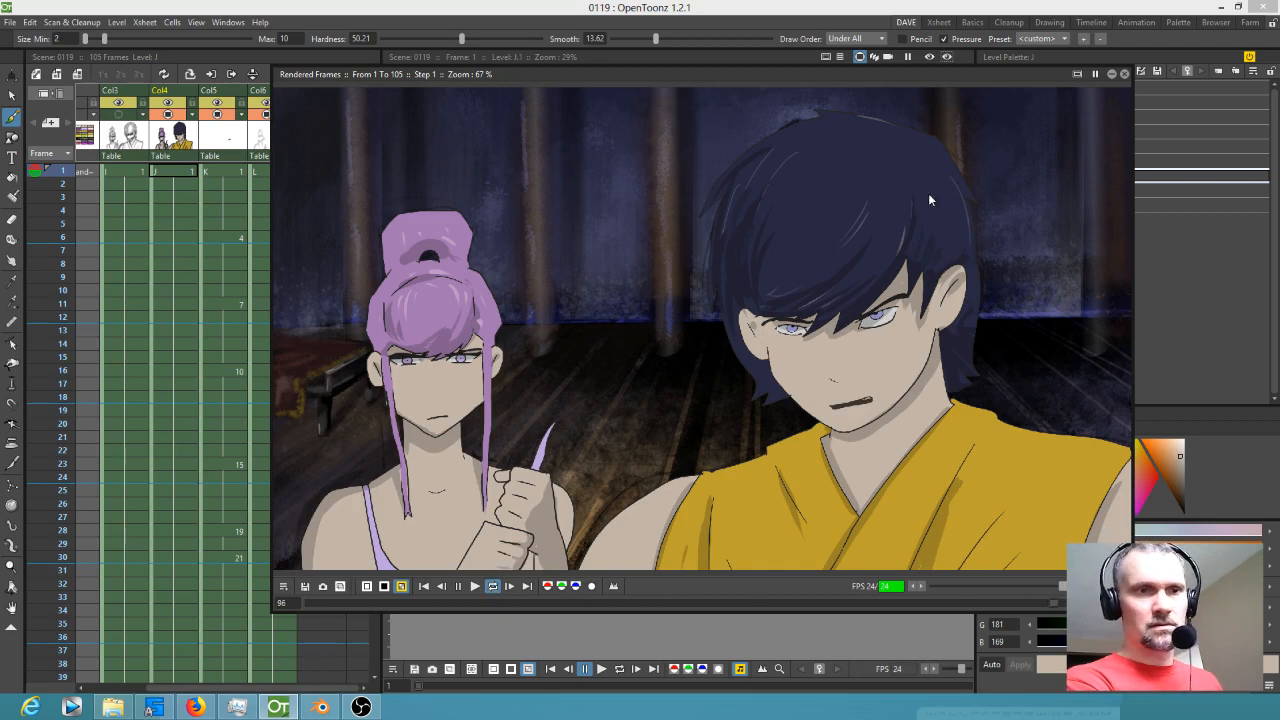
left_click(1124, 74)
- Shade the whites of the woman's eyes on level L with the dark translucent style of opacity 50
scroll(566, 339, "up", 2)
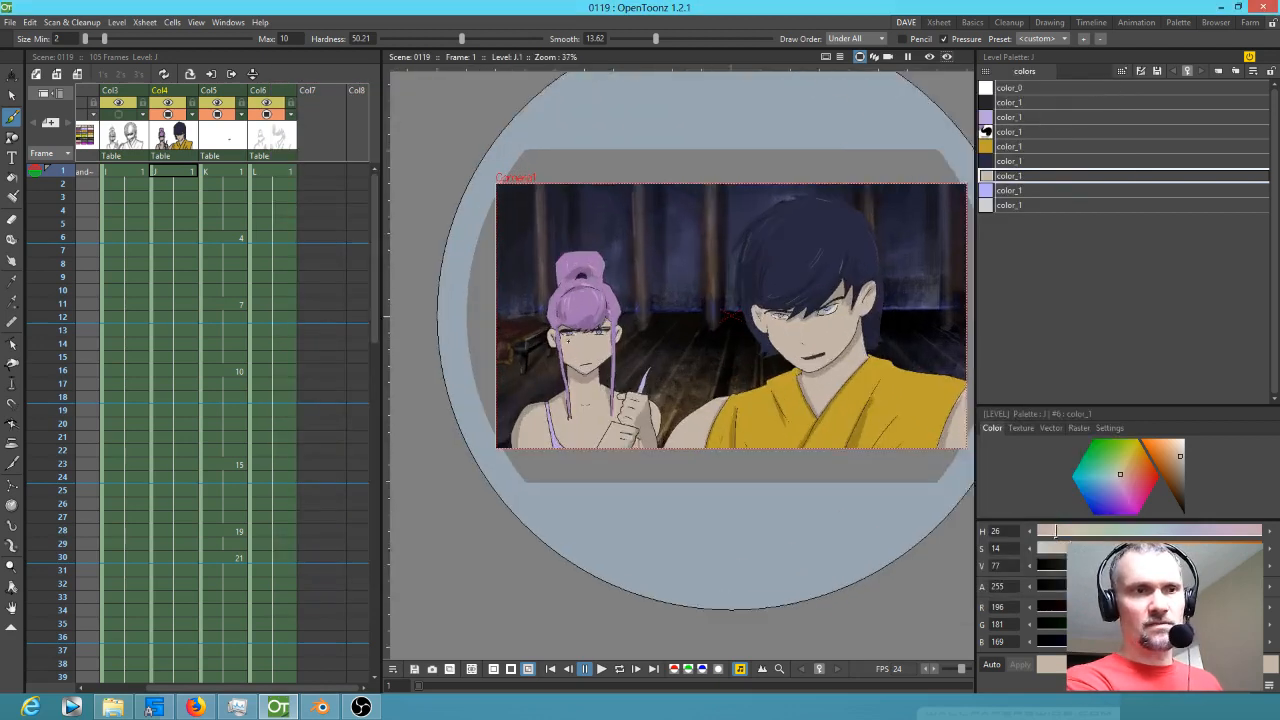
left_click(277, 172)
left_click(1024, 103)
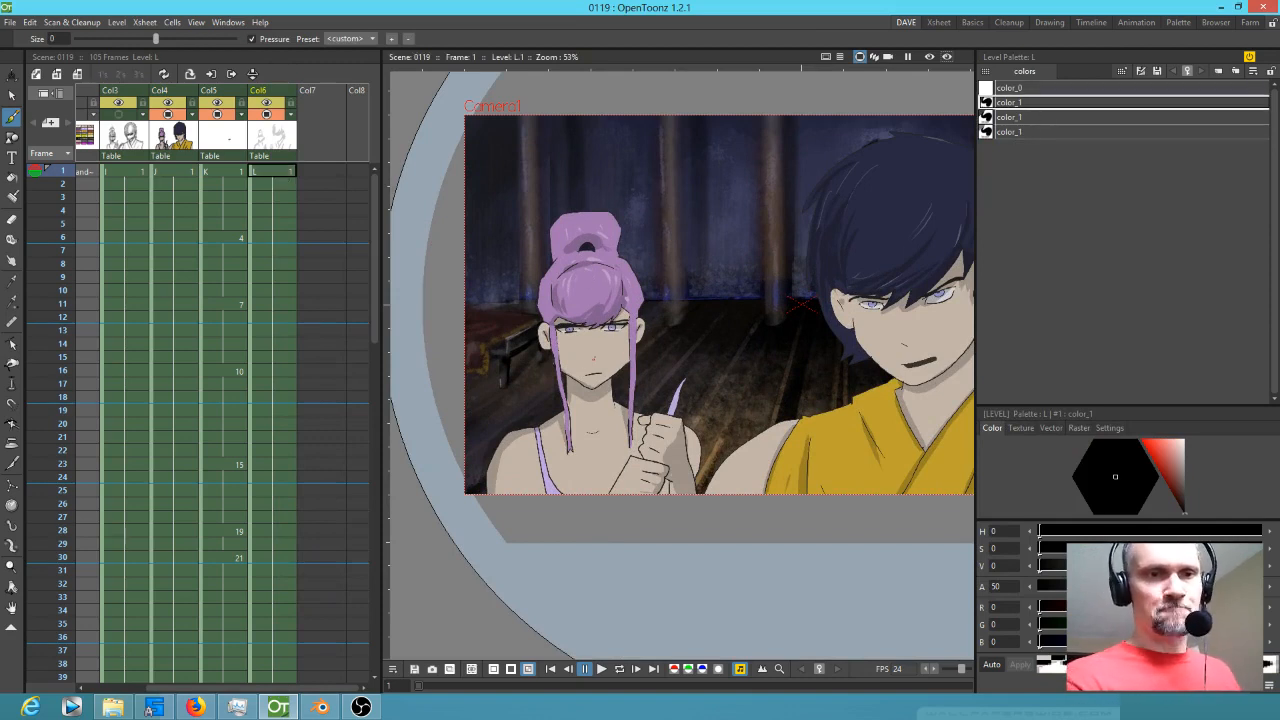
scroll(590, 357, "up", 3)
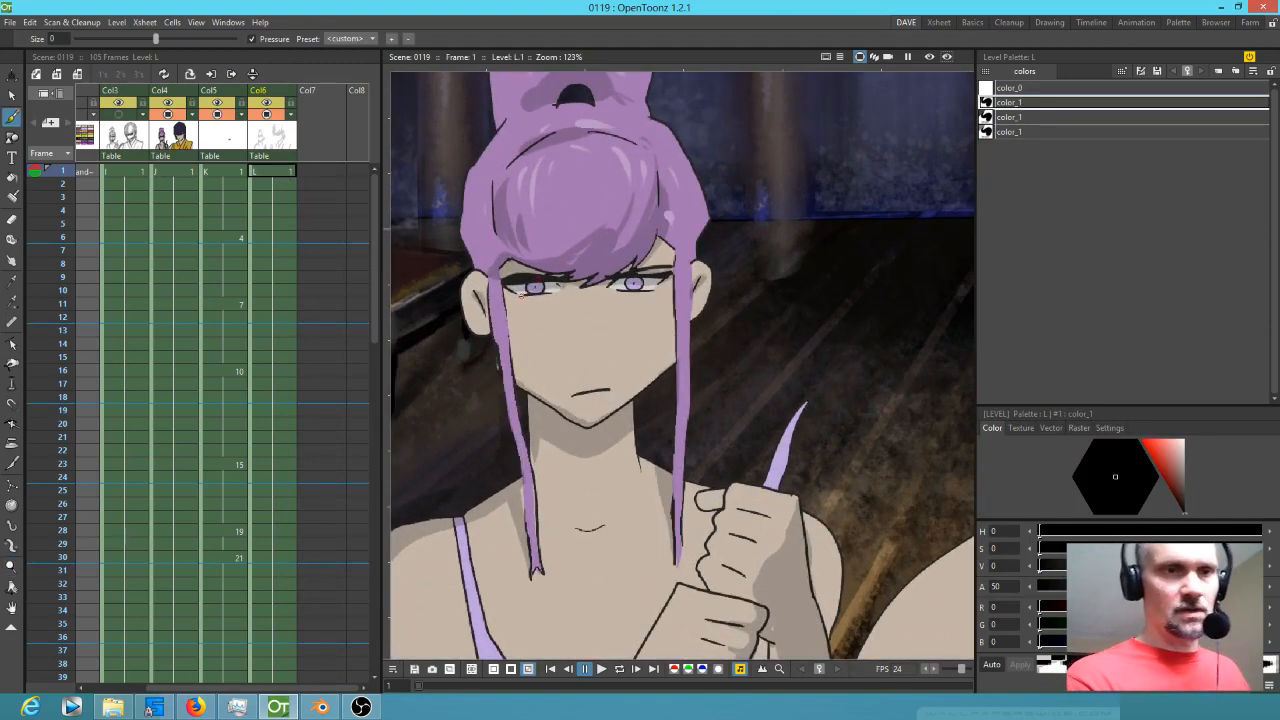
left_click(514, 293)
mouse_move(538, 297)
left_mouse_down()
mouse_move(668, 280)
mouse_move(498, 290)
left_mouse_up()
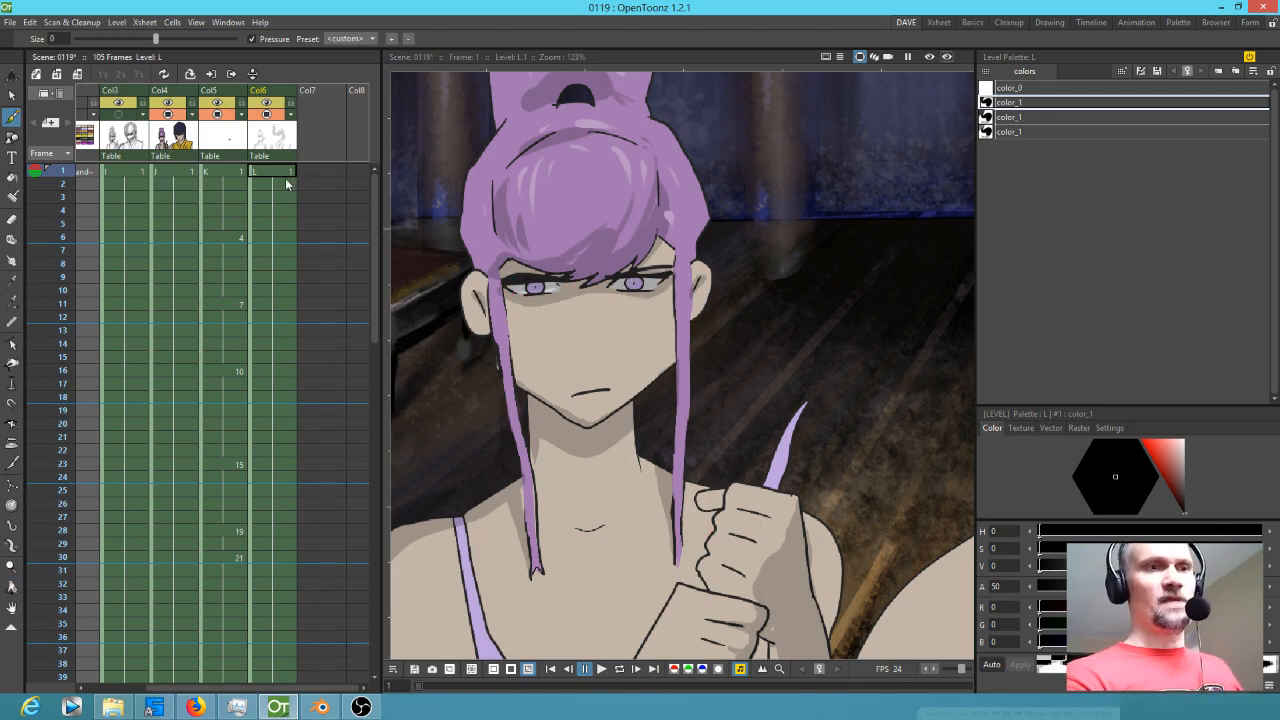
- Duplicate the white highlight style in level L's palette and make the copy fully opaque at 255
left_click(1025, 131)
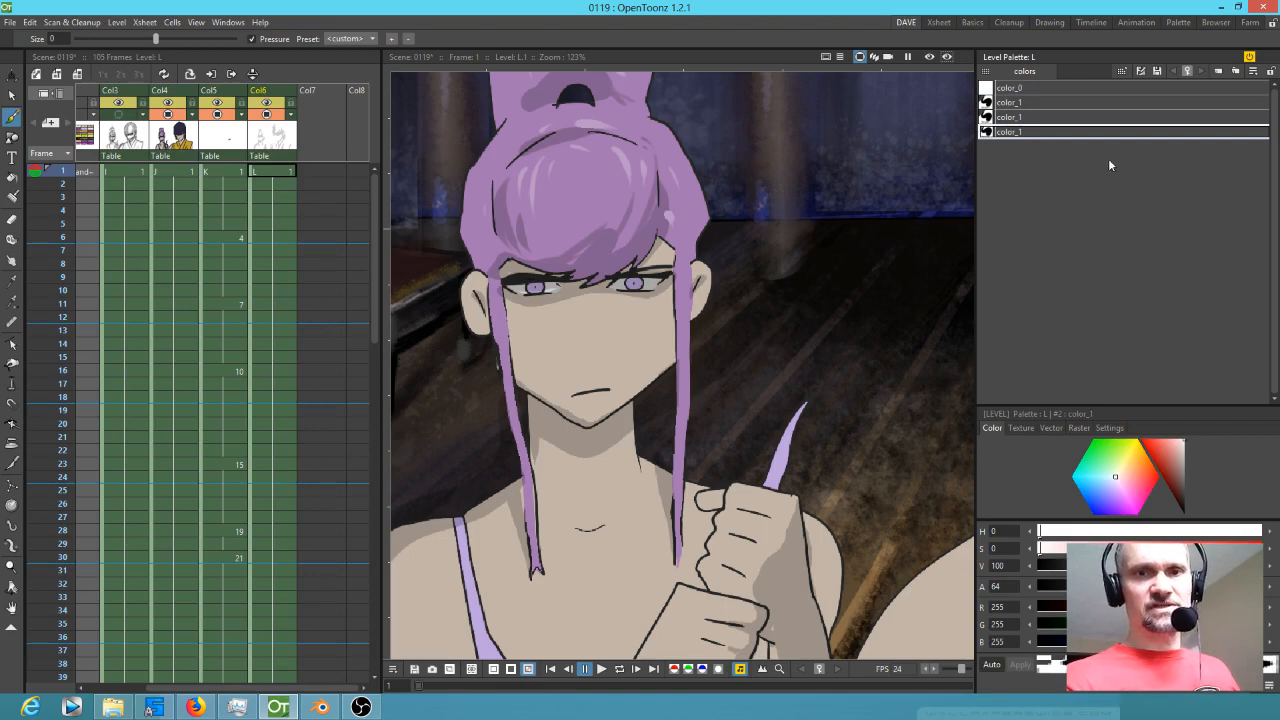
left_click(1021, 119)
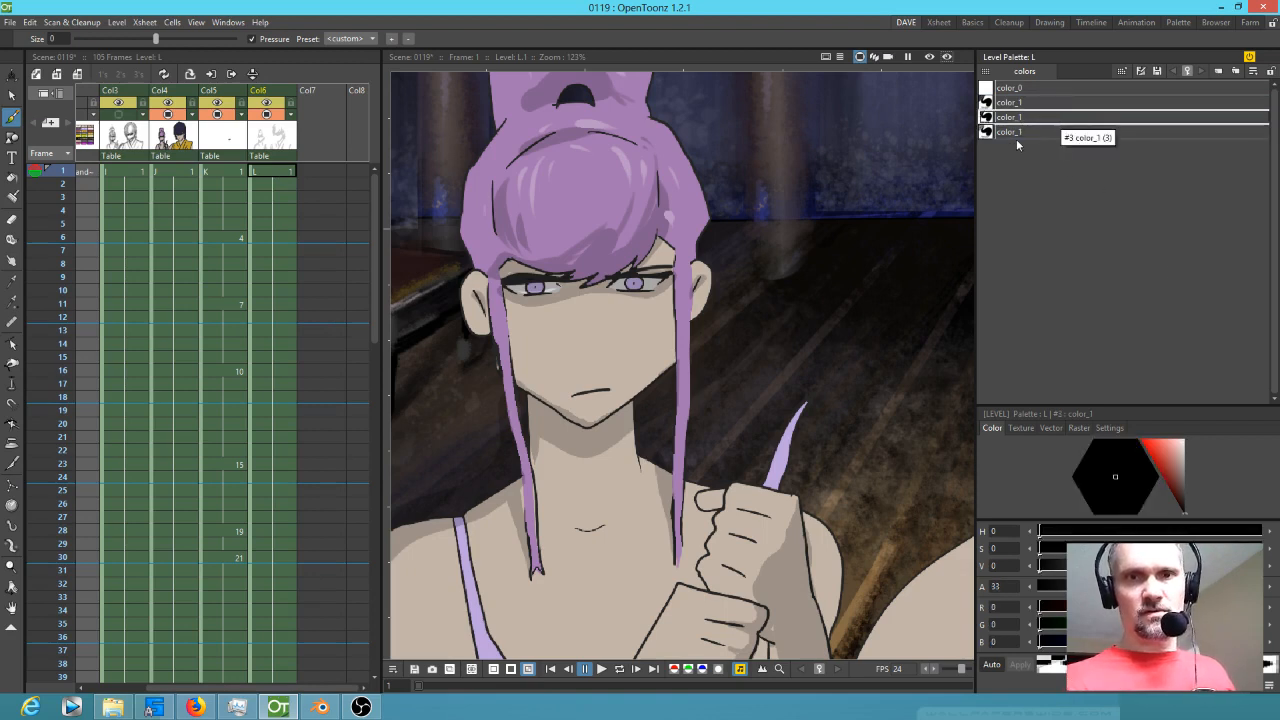
left_click(1039, 130)
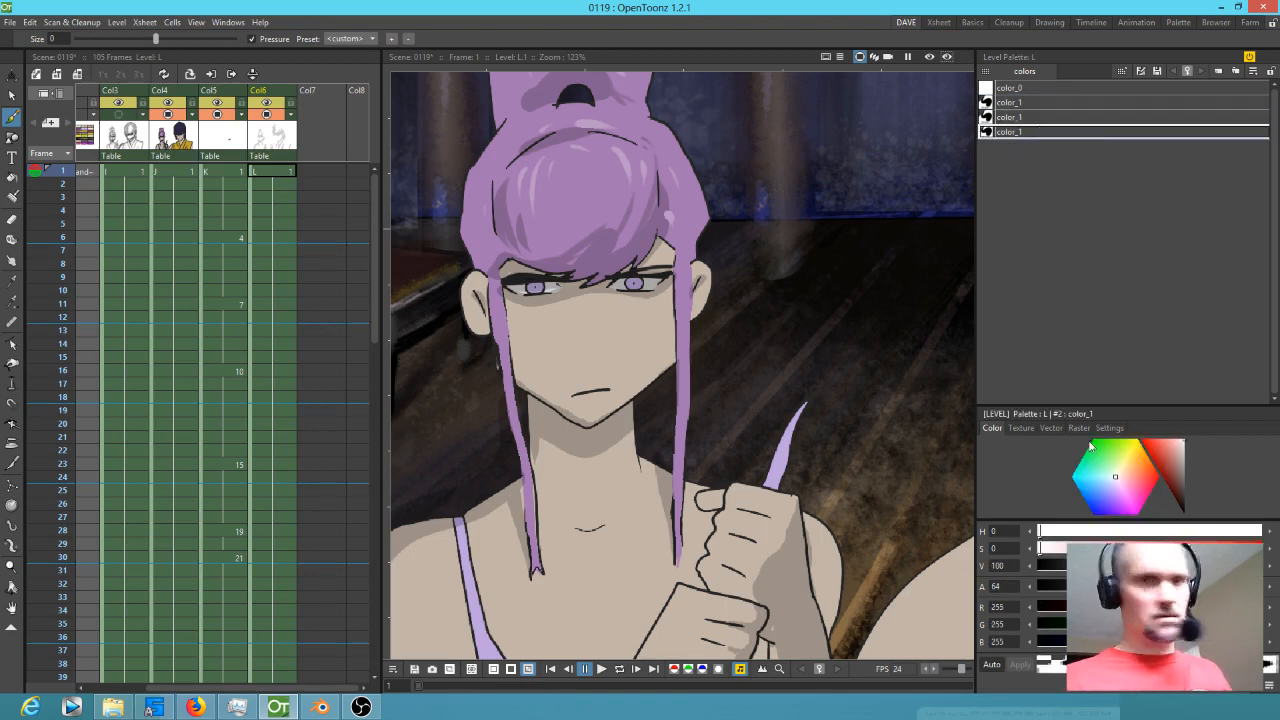
key("ctrl+v")
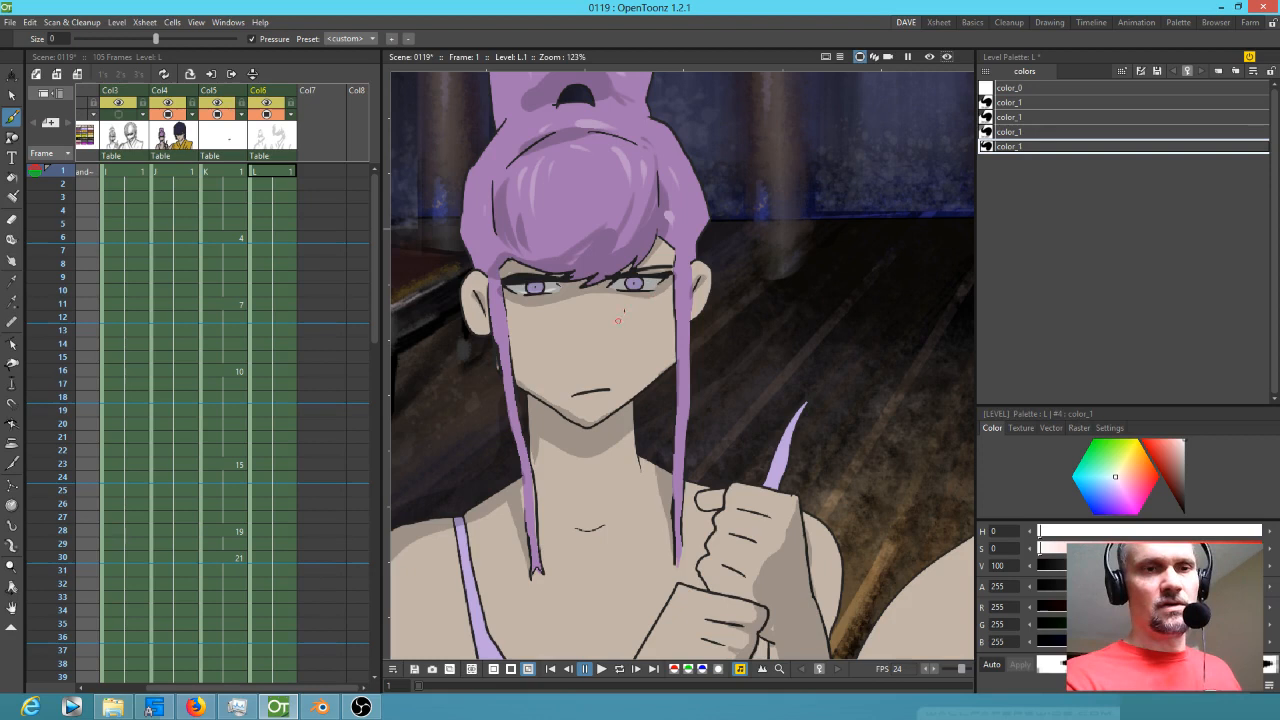
scroll(618, 320, "up", 6)
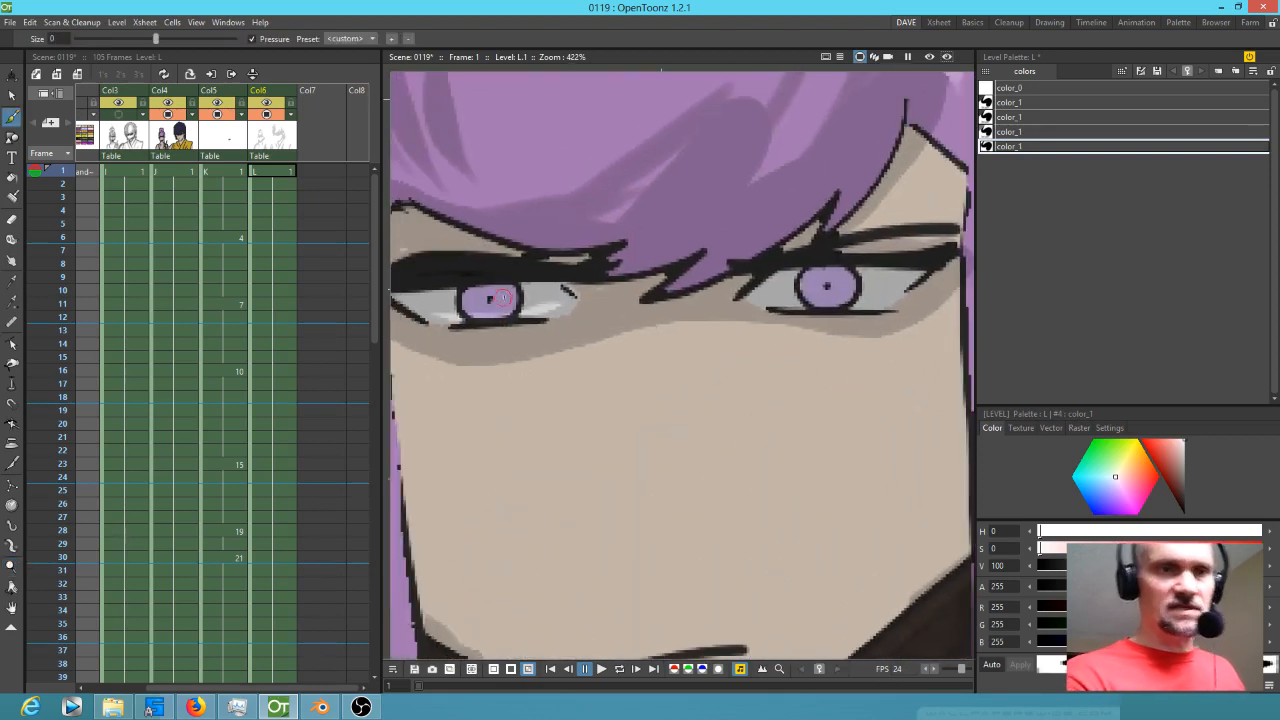
left_click(503, 298)
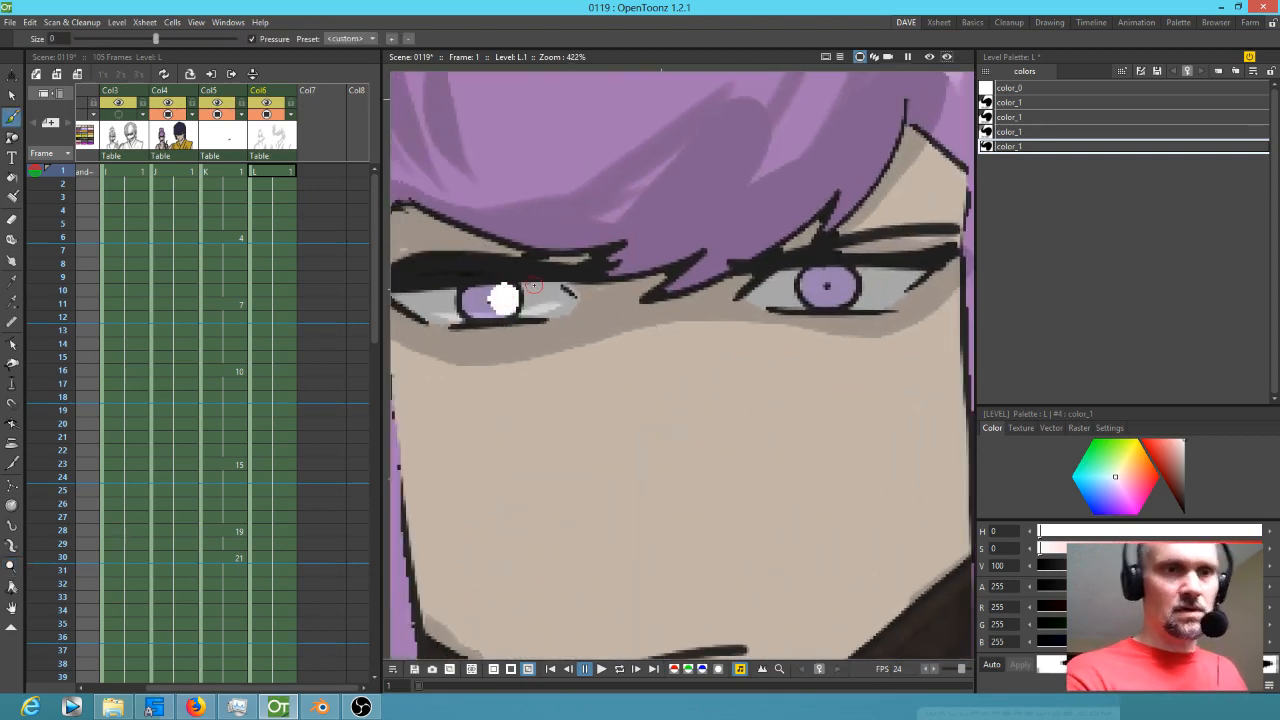
key("a")
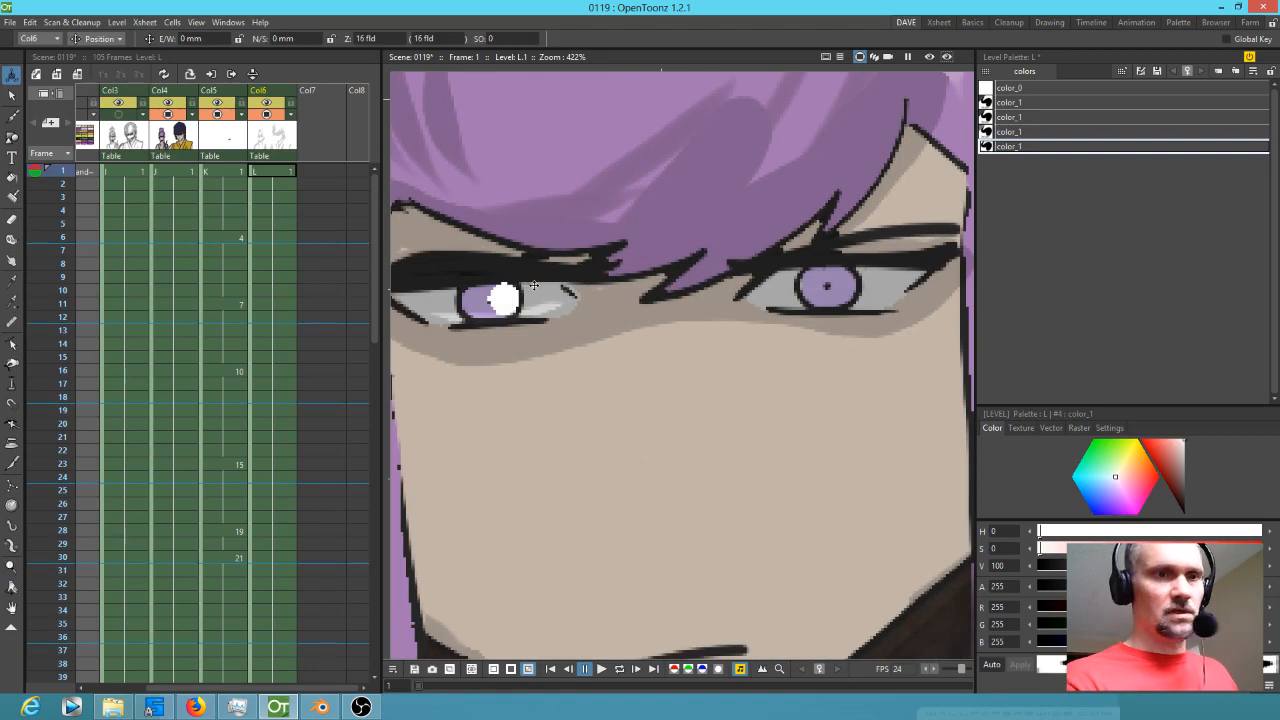
key("ctrl+z")
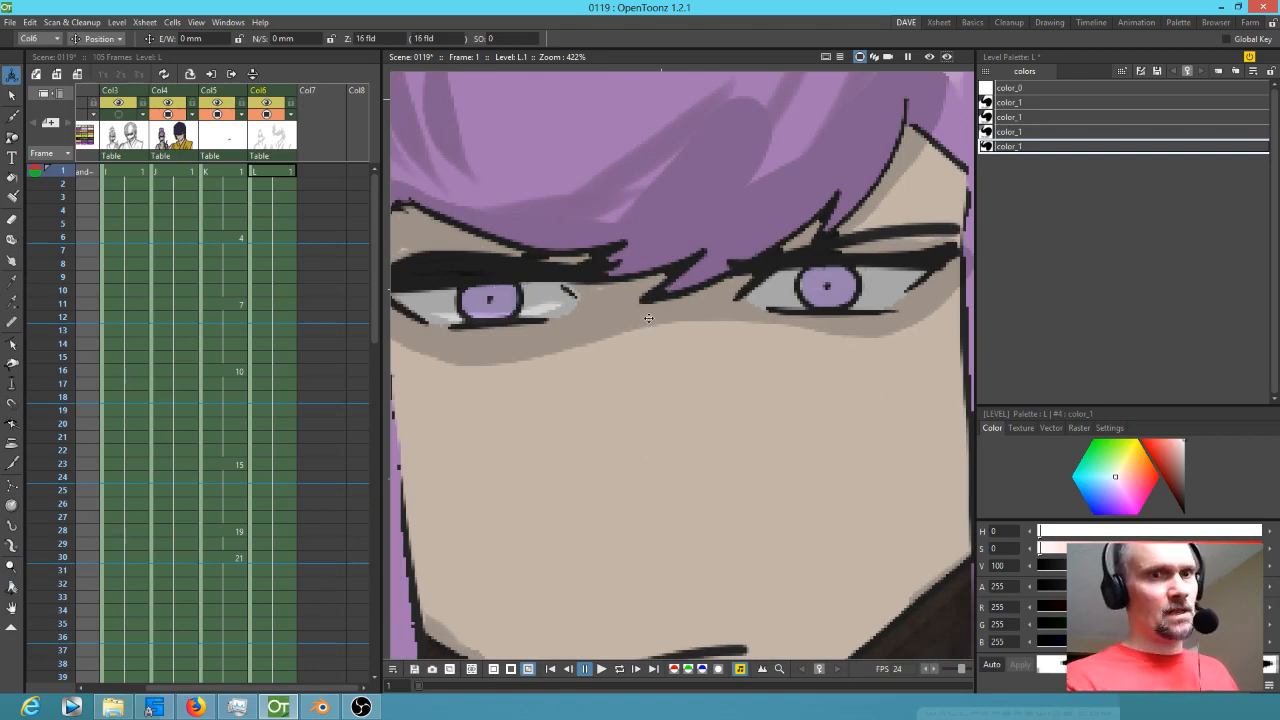
key("b")
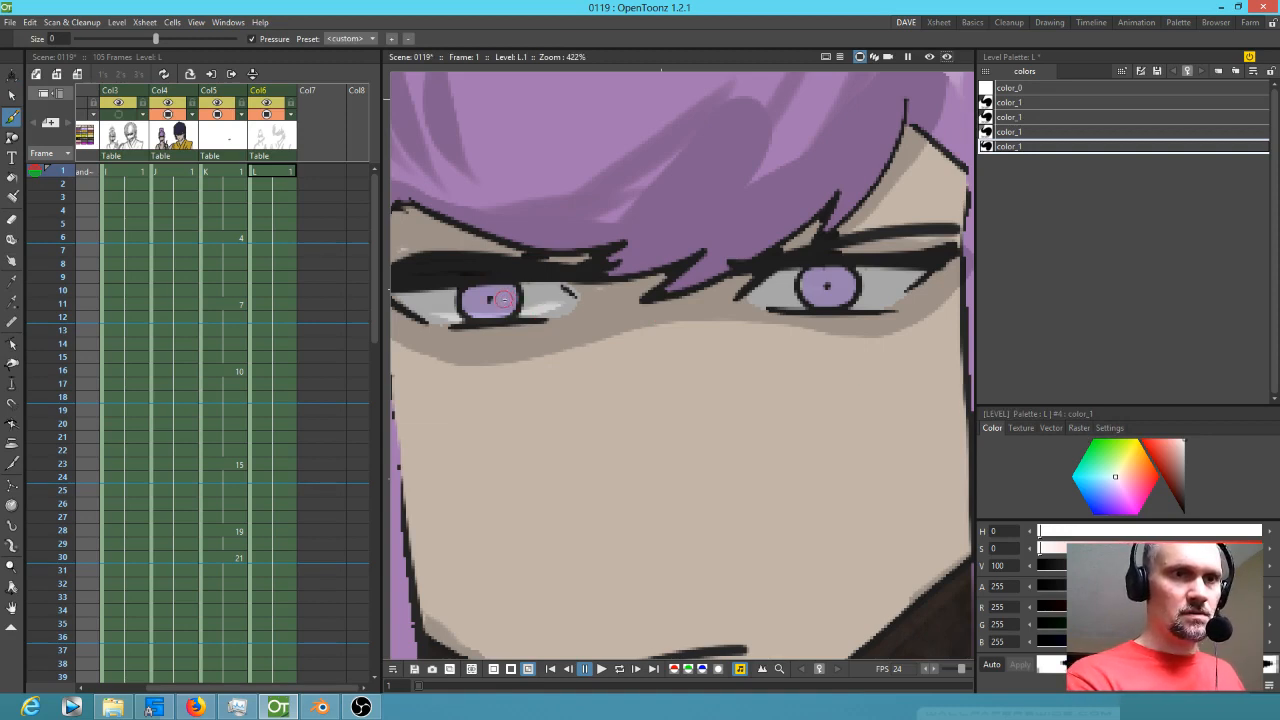
left_click(507, 299)
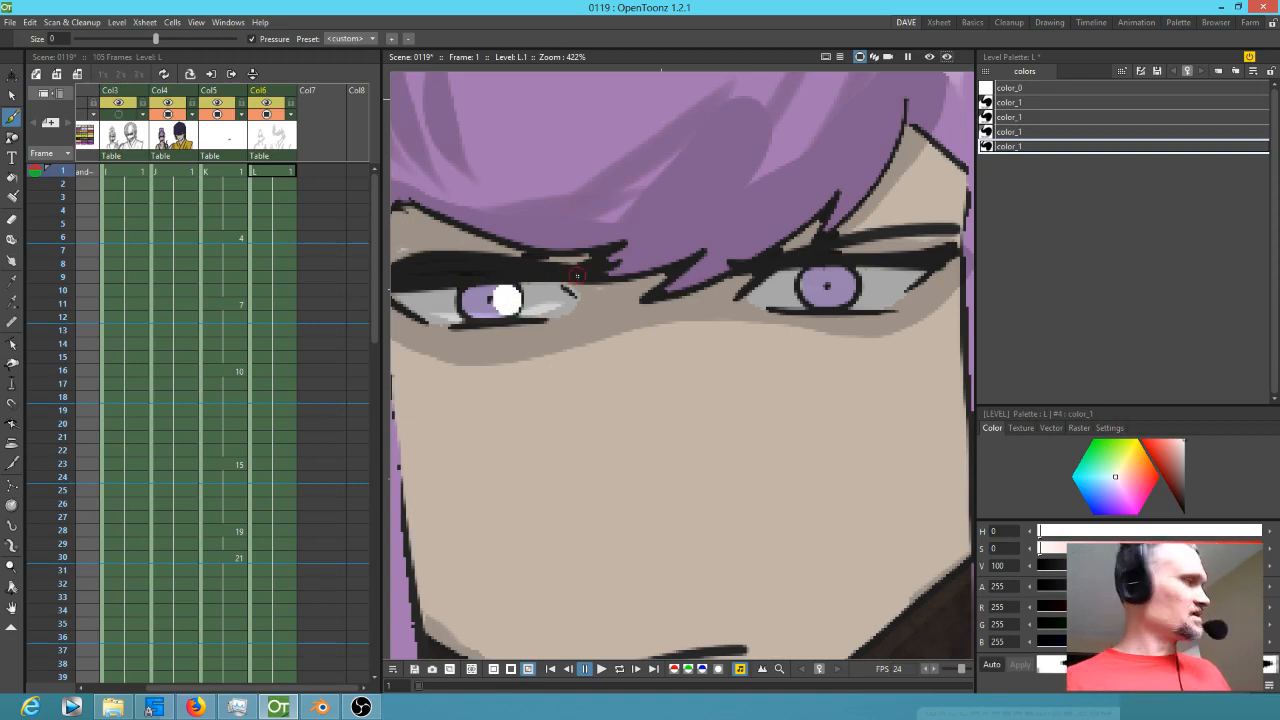
key("ctrl+z")
- Give the opaque white style a pencil raster brush and dot a highlight in each of the woman's irises on level L
left_click(1079, 428)
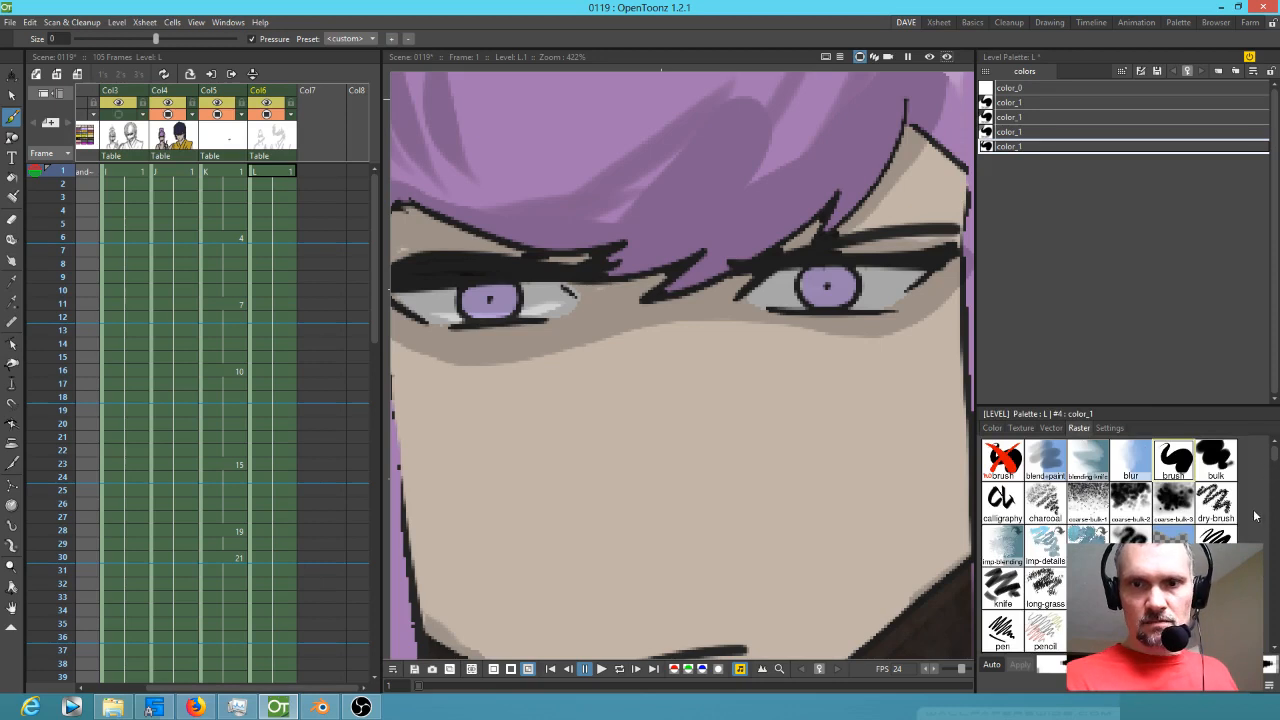
left_click_drag(1275, 453, 1275, 486)
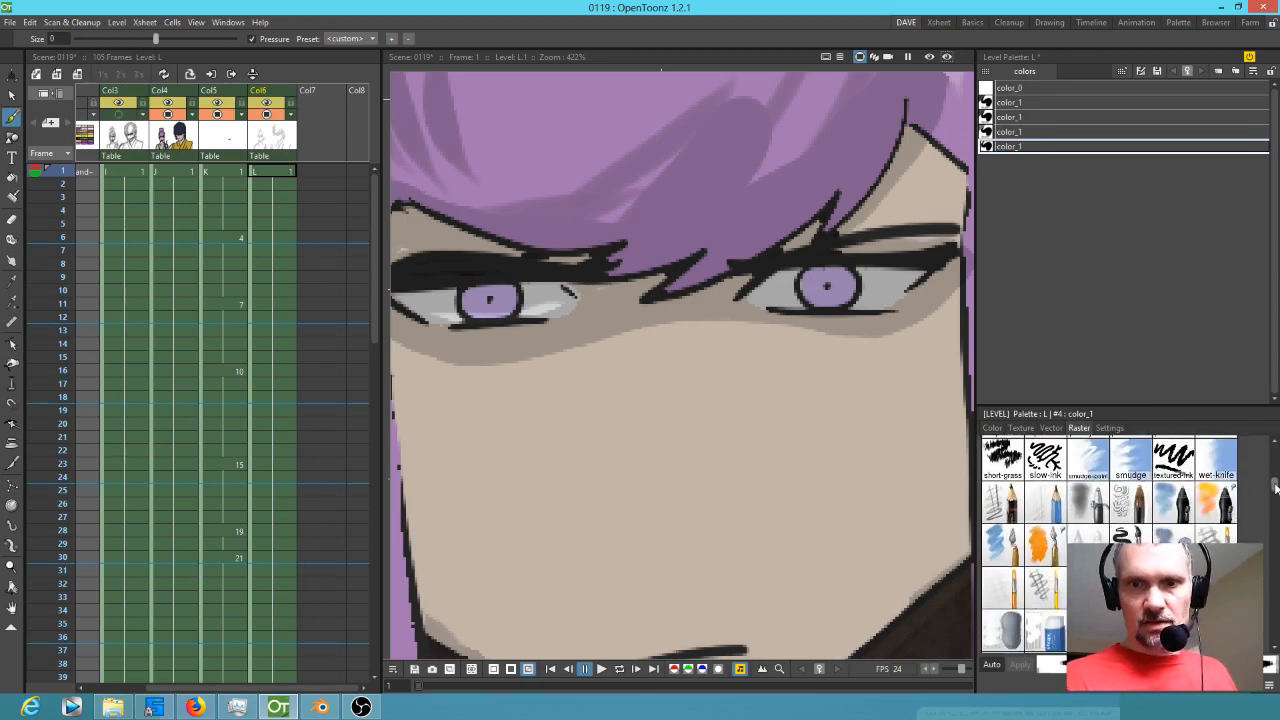
left_click(1003, 503)
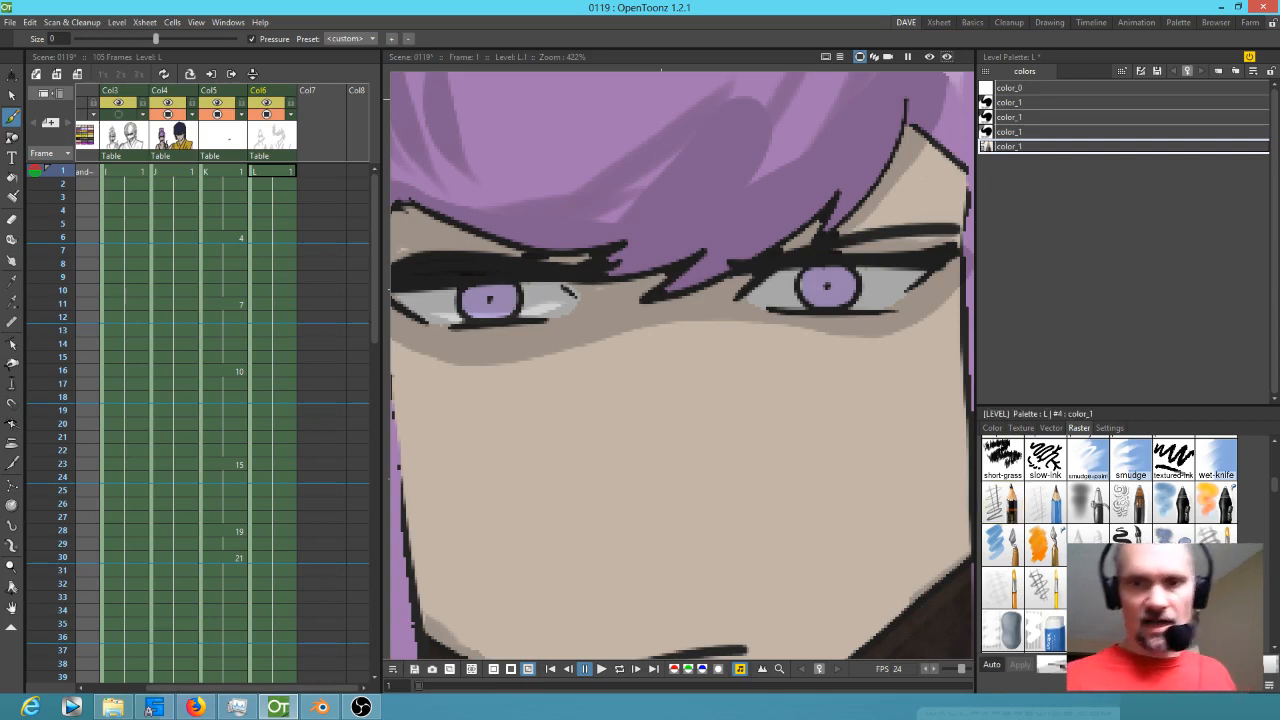
left_click(509, 297)
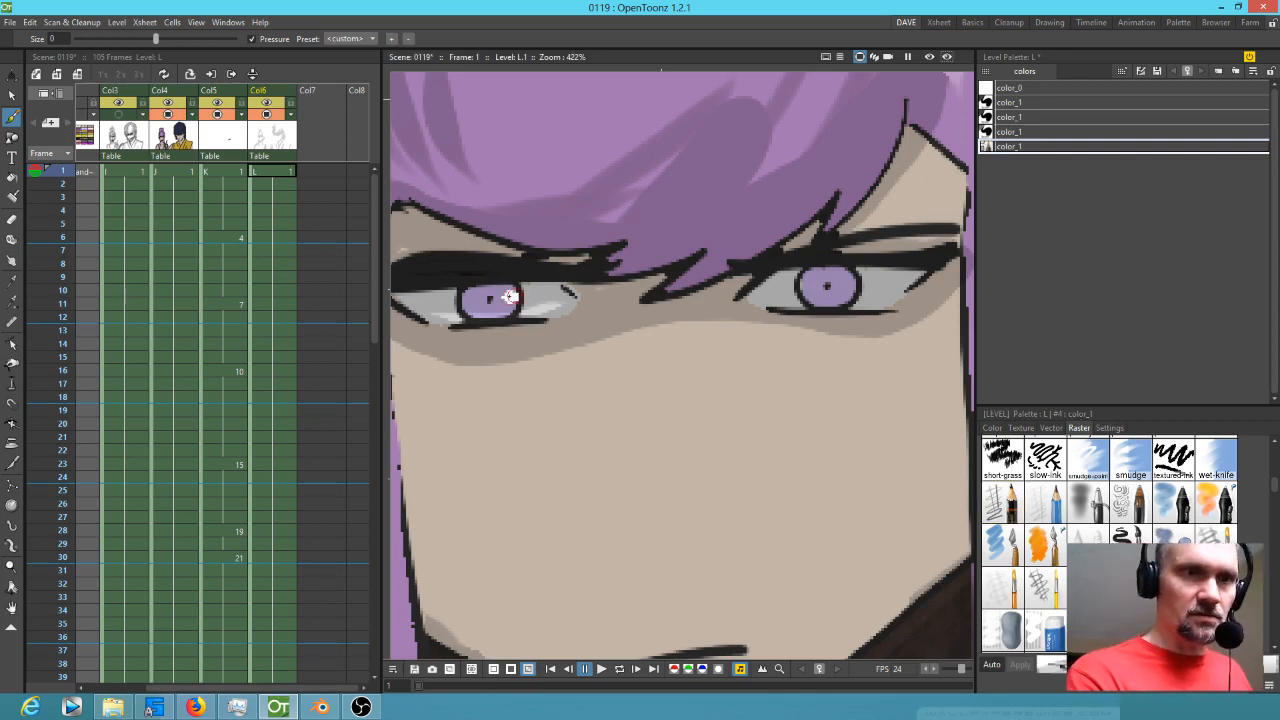
left_click(847, 283)
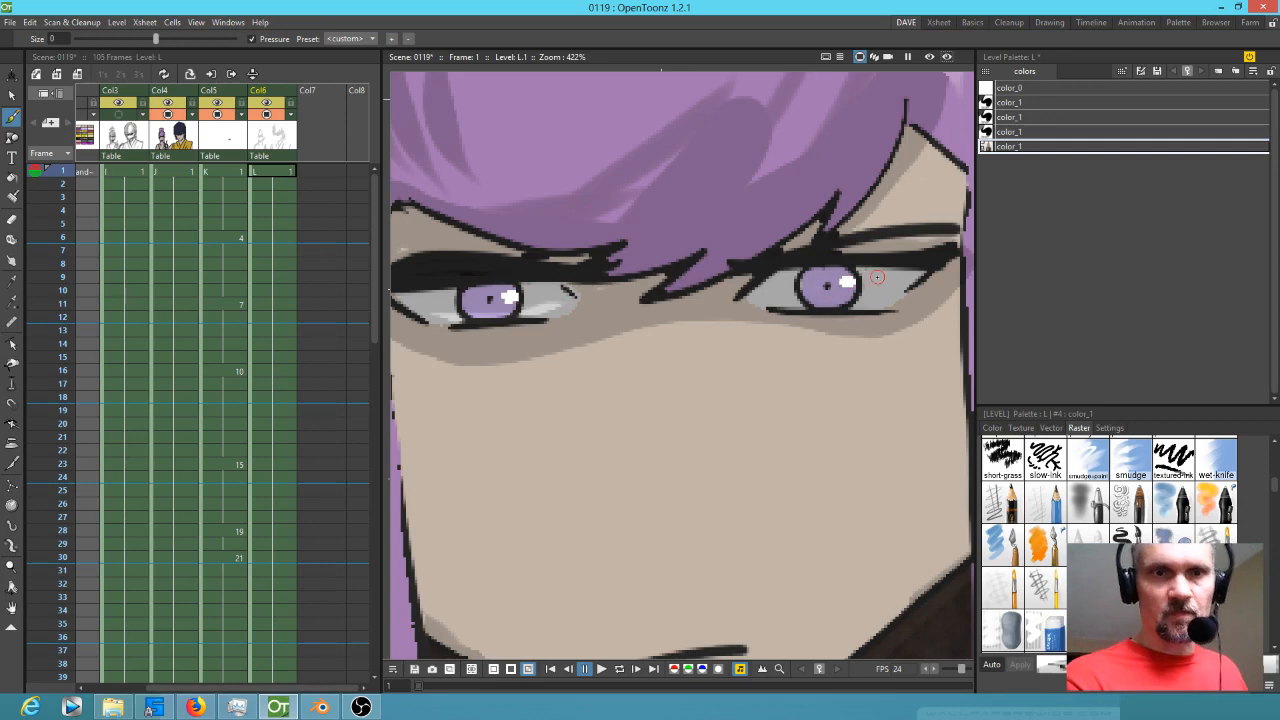
- Lower the opacity of the white eye-highlight style to 97
scroll(858, 307, "down", 5)
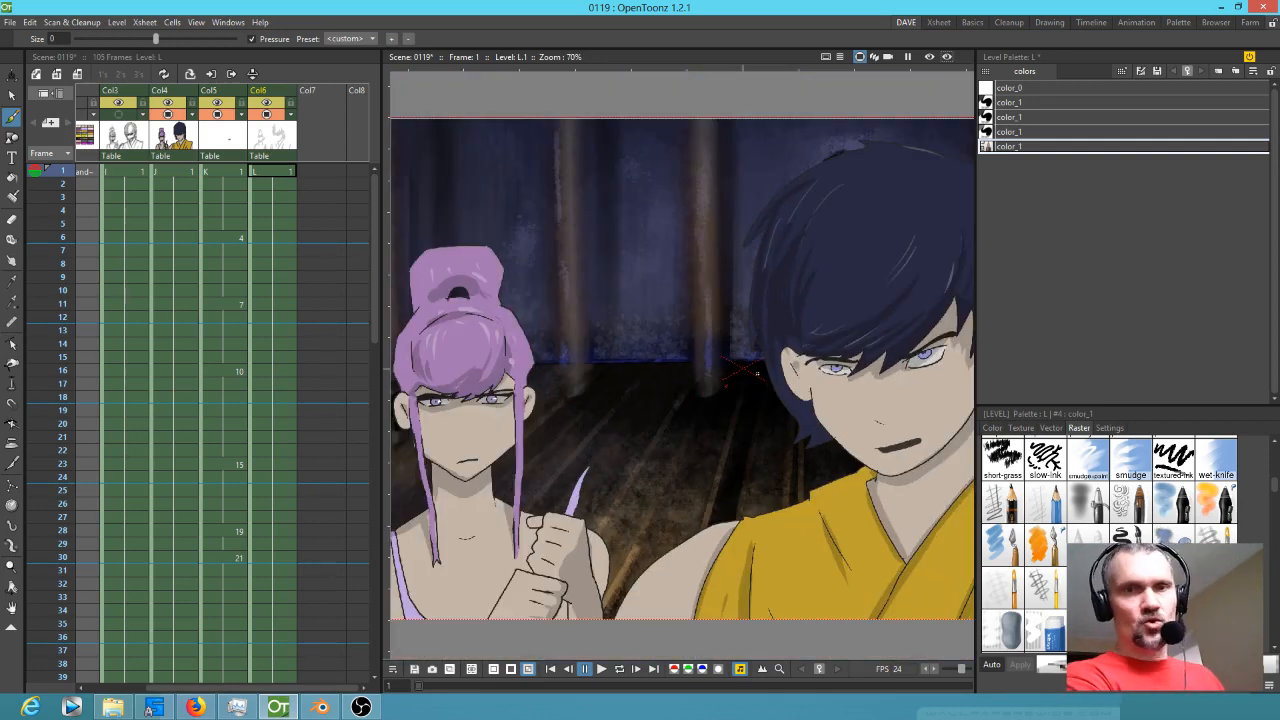
scroll(910, 386, "up", 3)
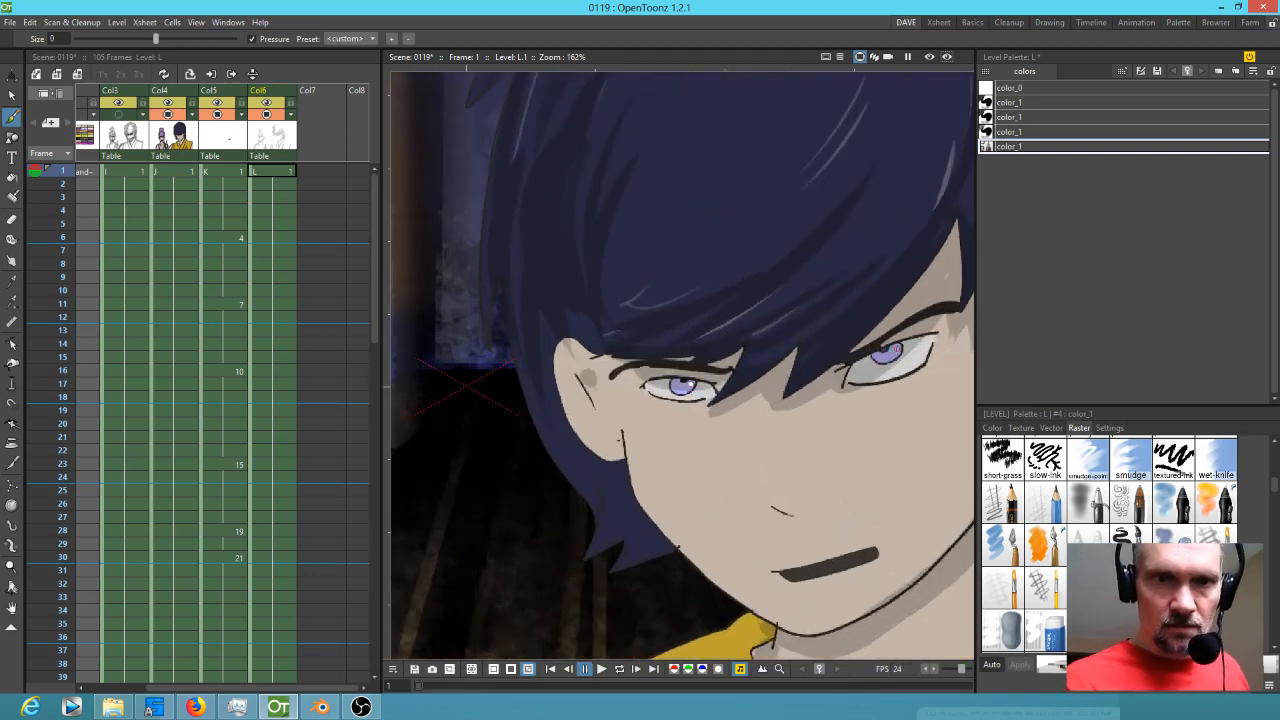
left_click(992, 428)
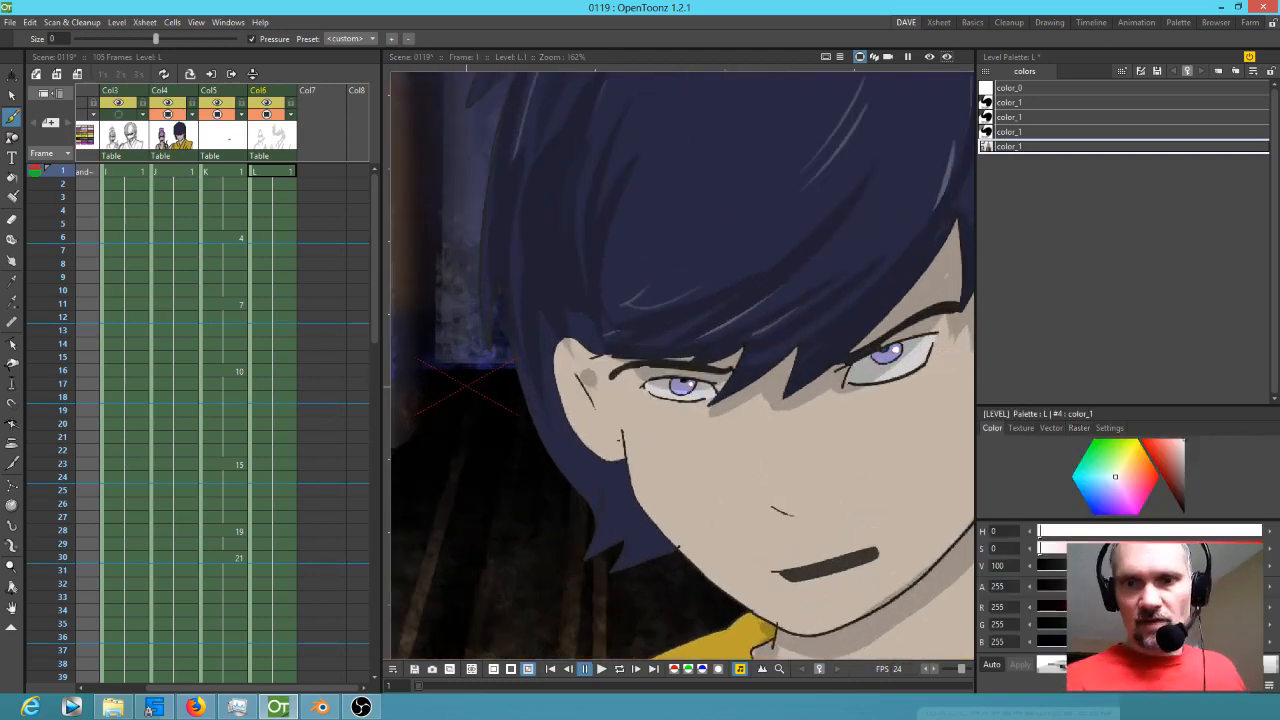
left_click_drag(1242, 586, 1127, 587)
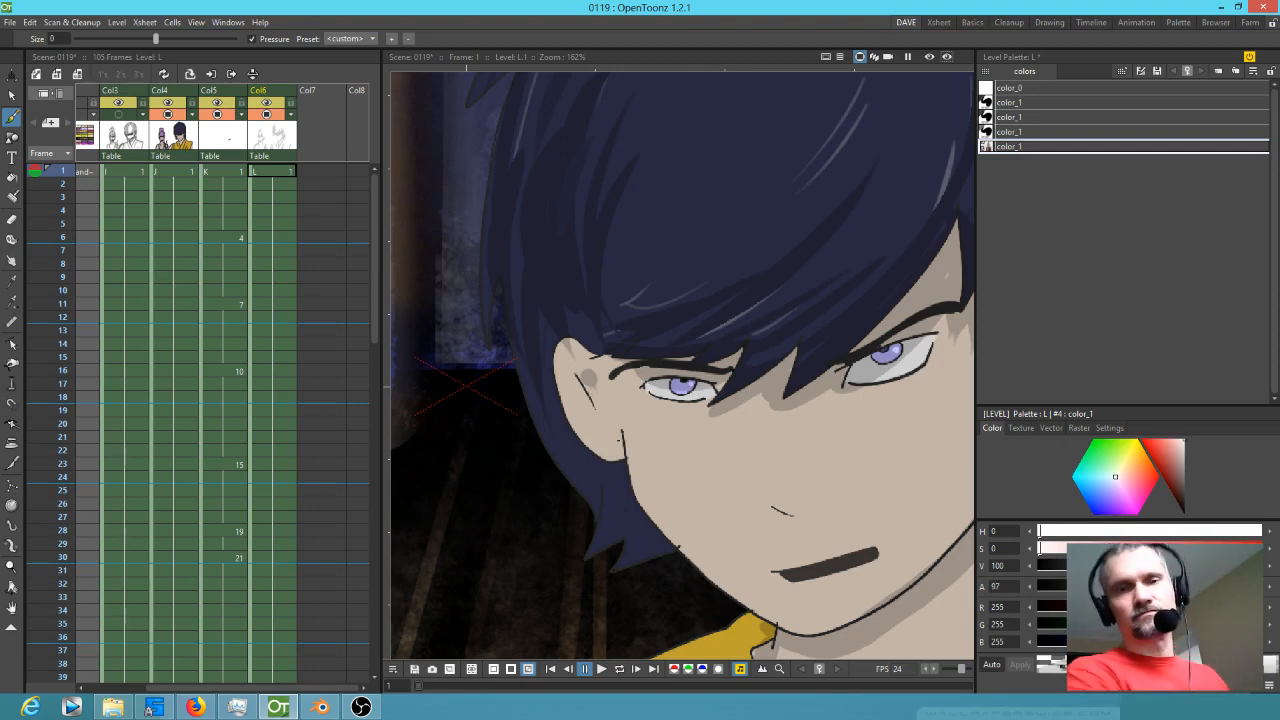
scroll(823, 327, "down", 8)
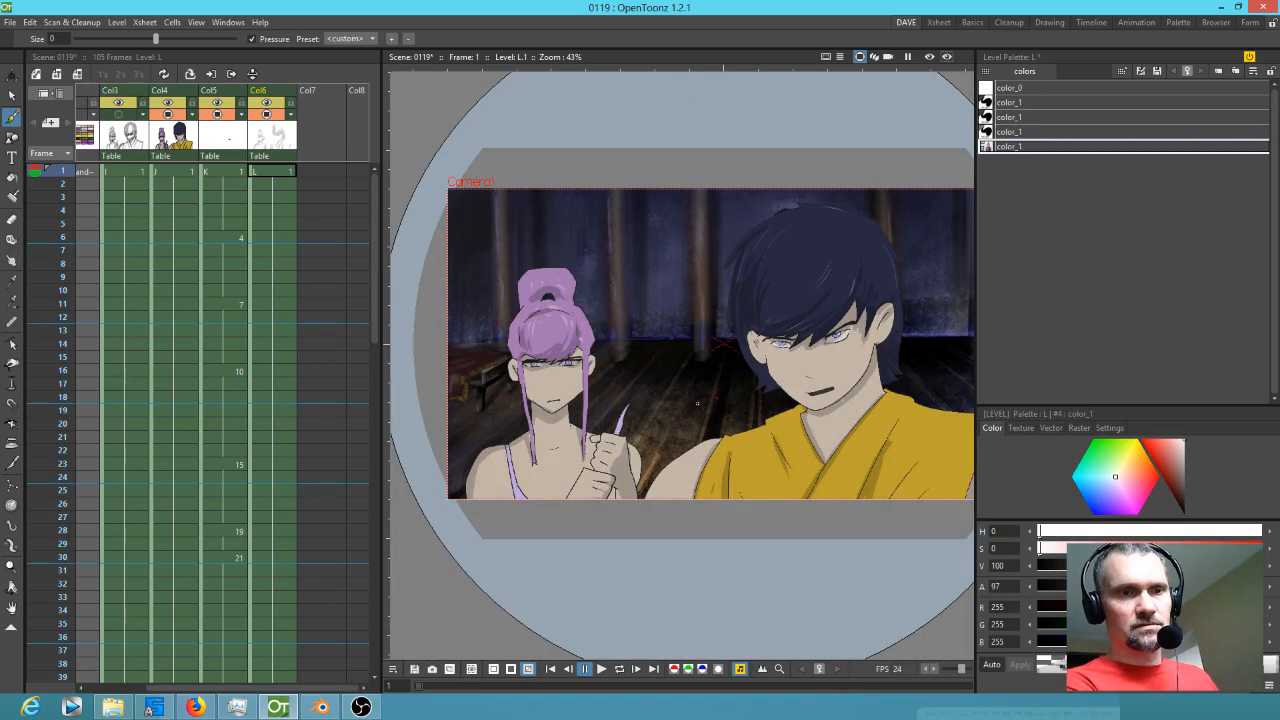
scroll(549, 400, "up", 3)
- Shade the woman's nose and blade on level L with the dark style of opacity 50, nudging the nose shadow into place
left_click(266, 168)
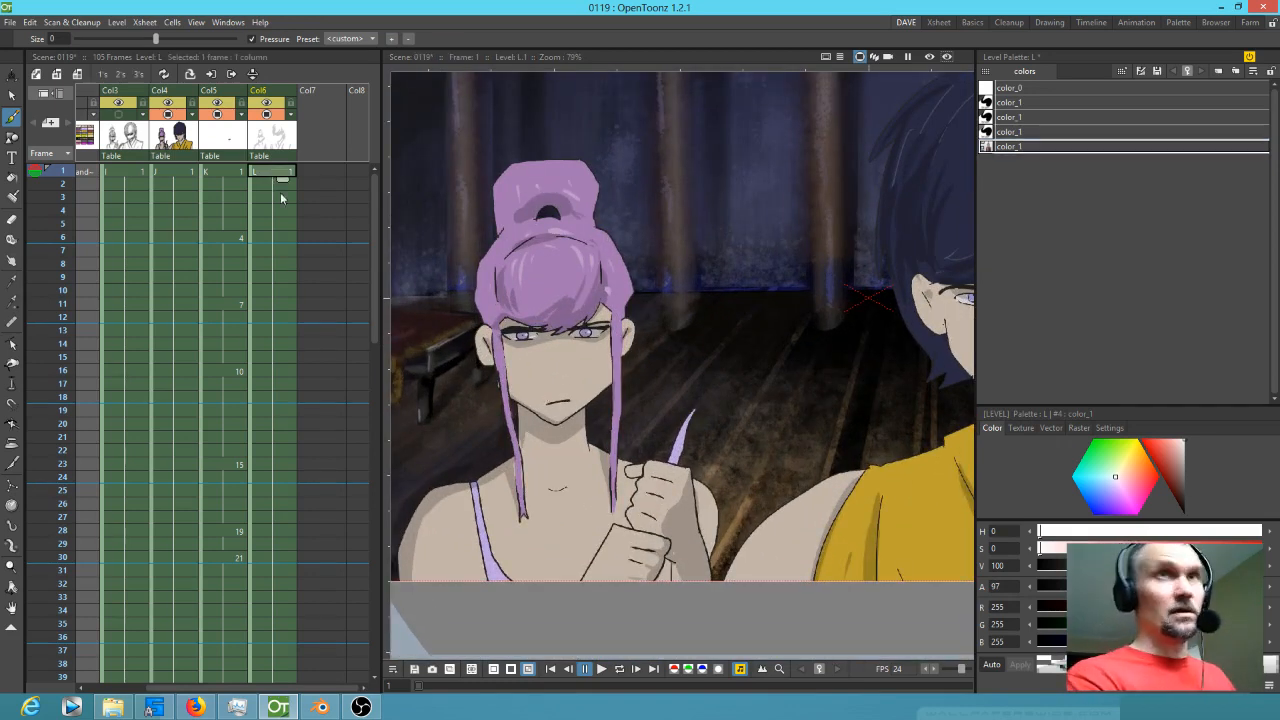
left_click(1031, 102)
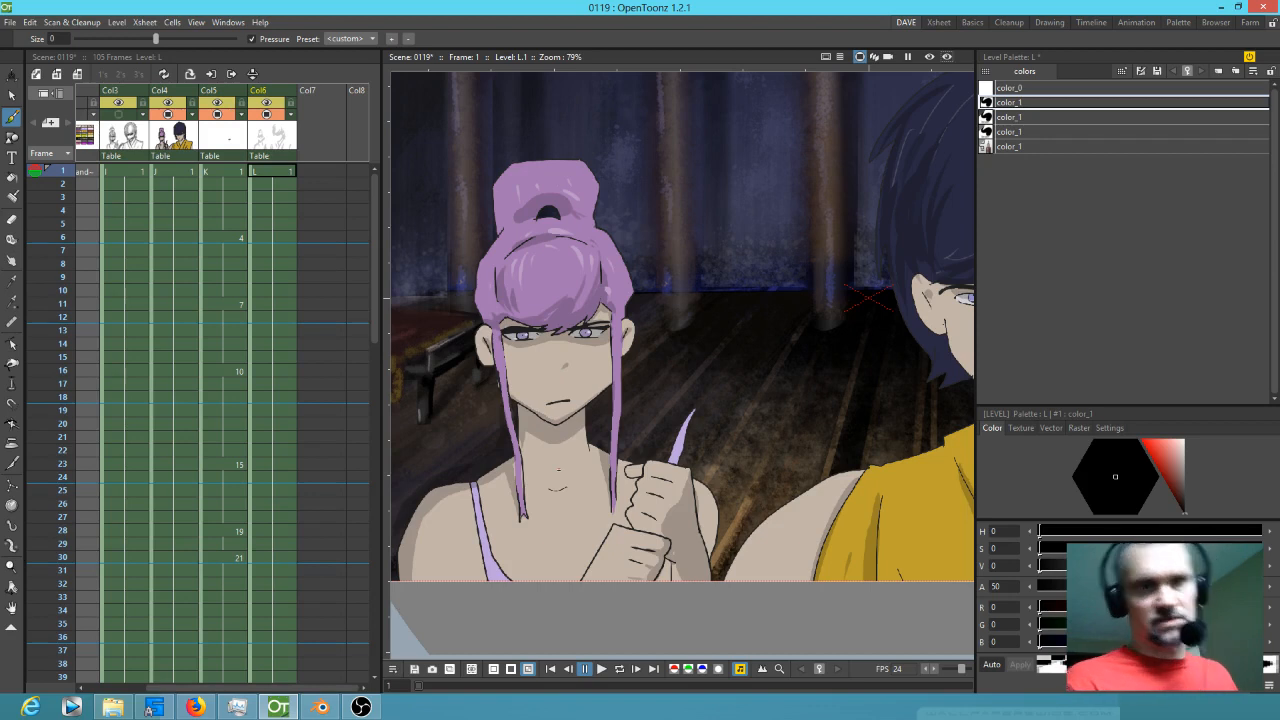
scroll(612, 447, "down", 2)
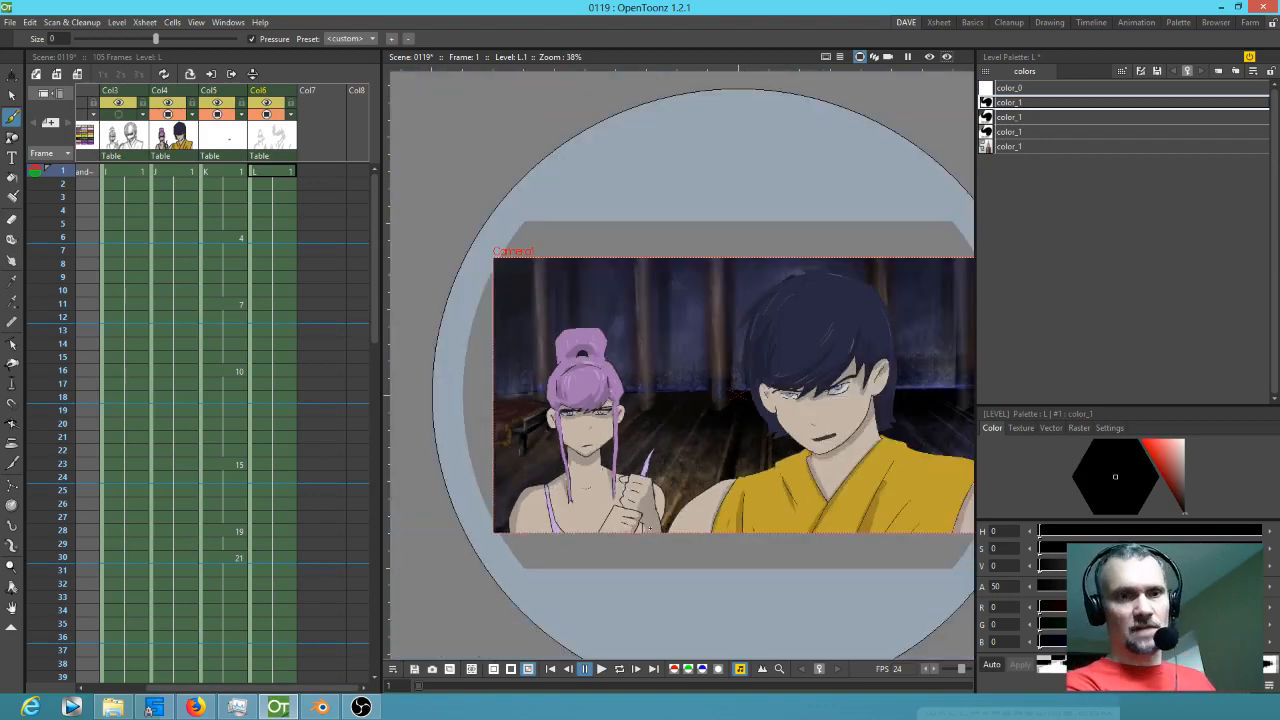
scroll(675, 488, "up", 8)
left_click_drag(678, 488, 746, 485)
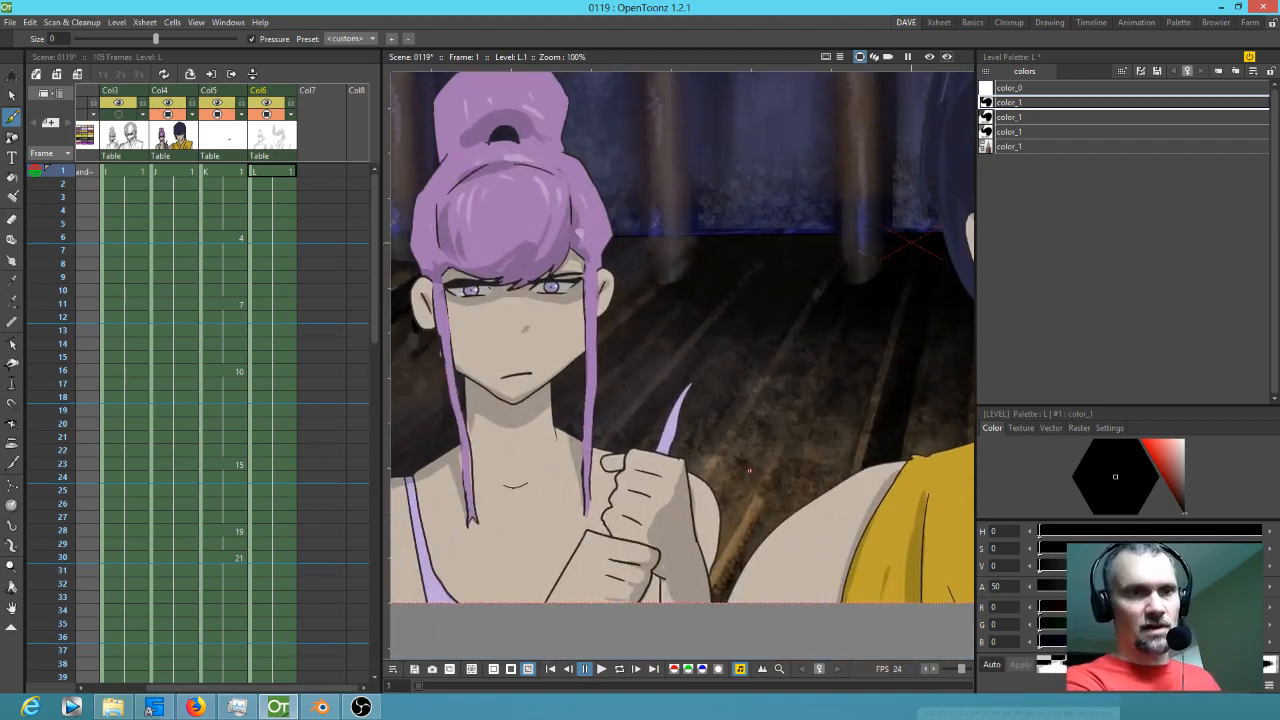
key("s")
mouse_move(541, 315)
left_mouse_down()
mouse_move(515, 330)
mouse_move(540, 314)
mouse_move(531, 346)
left_mouse_up()
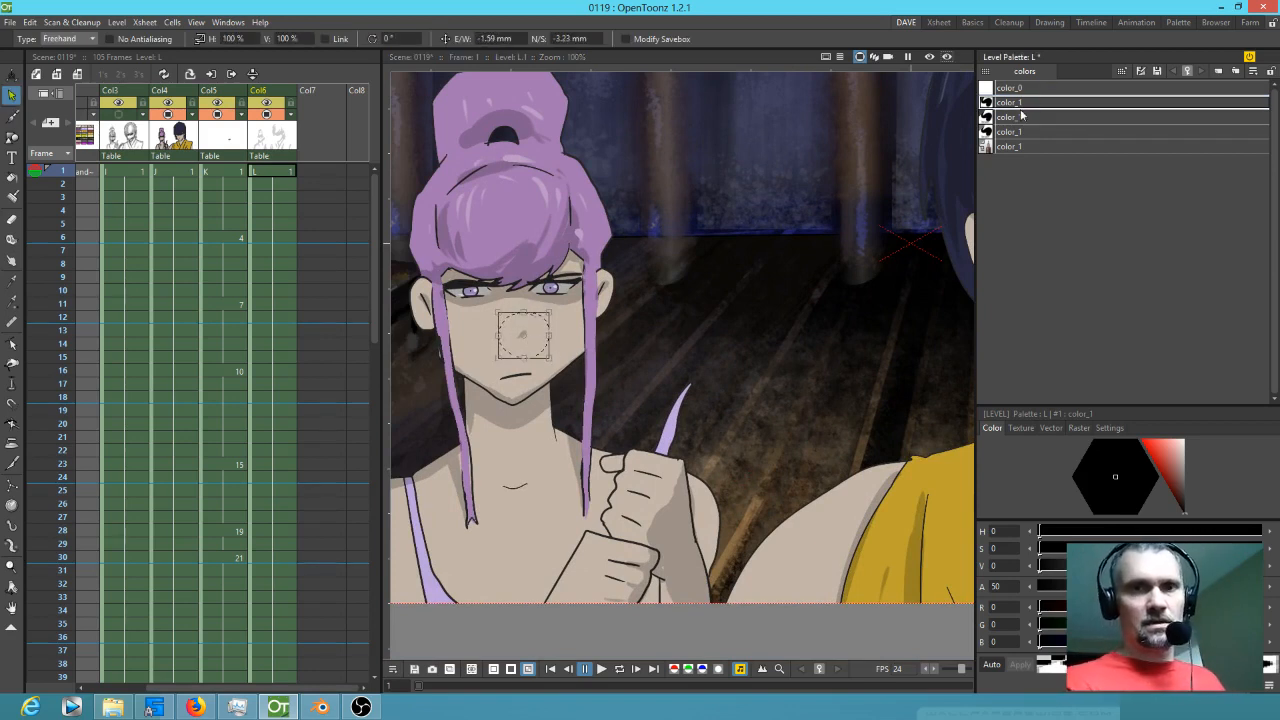
key("b")
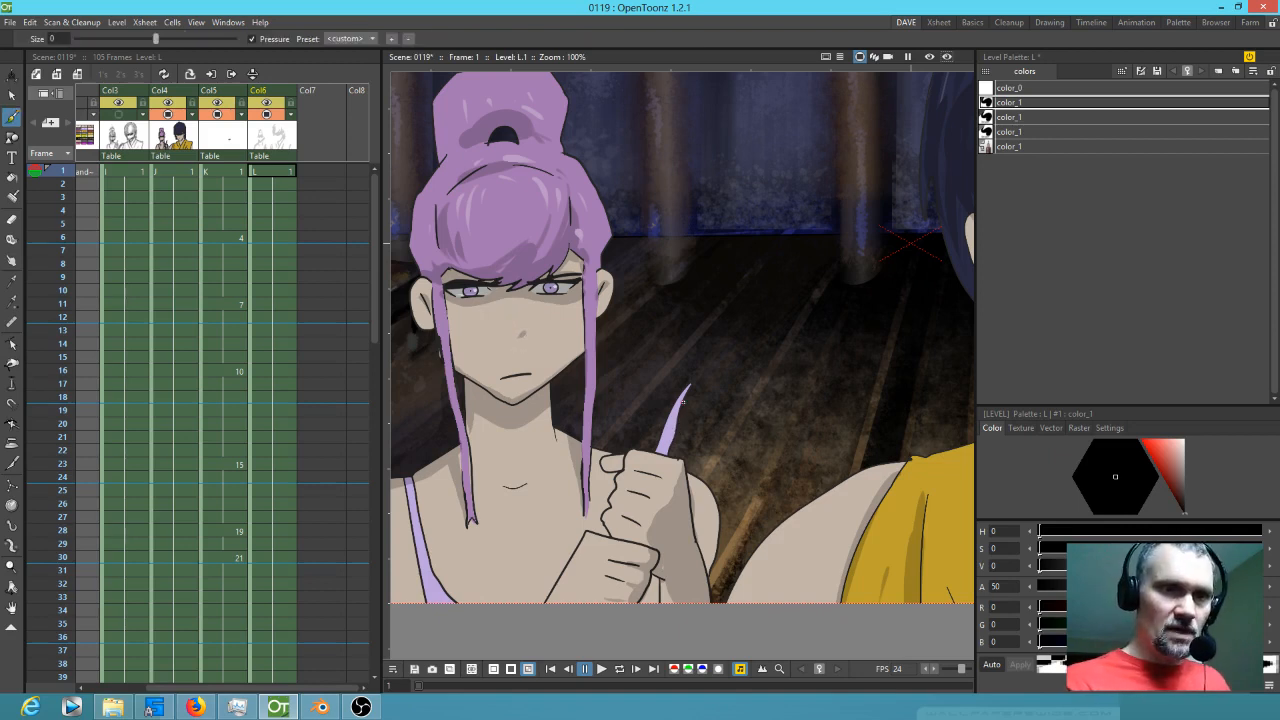
left_click_drag(685, 398, 660, 452)
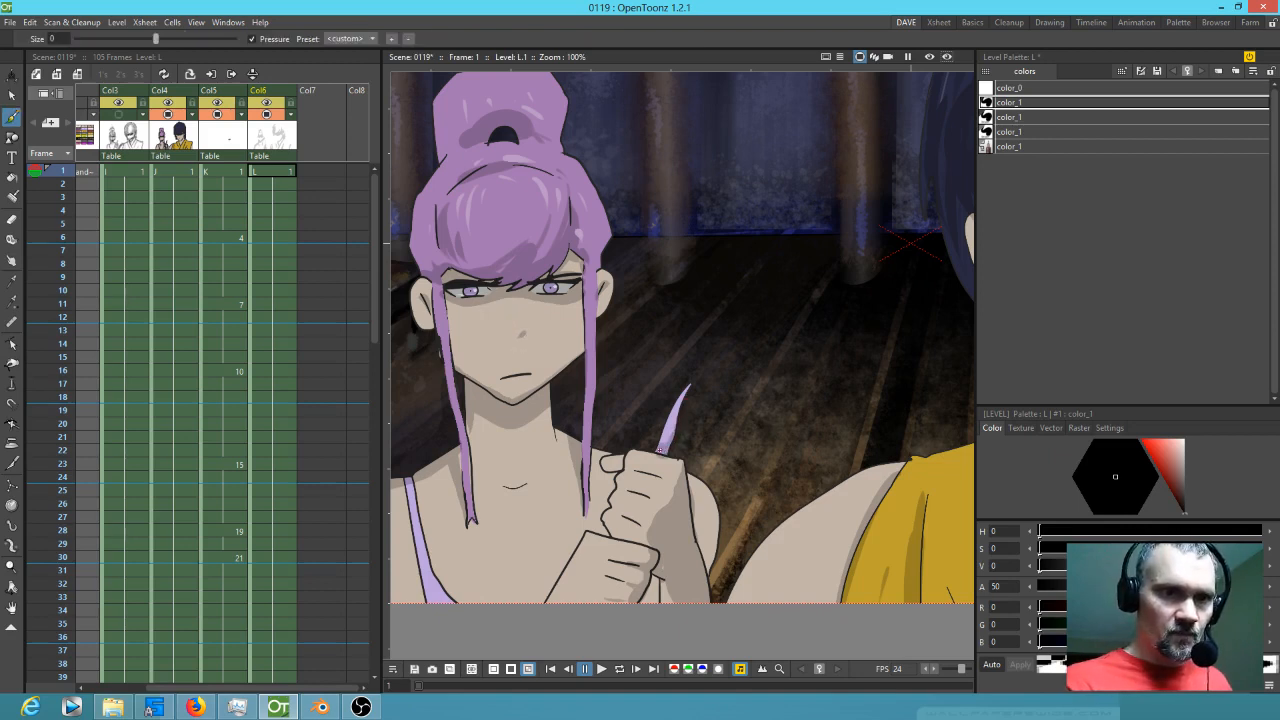
- Insert a Multiply Ino effect on the link between level L's column and the XSheet node in the FX schematic
key("s")
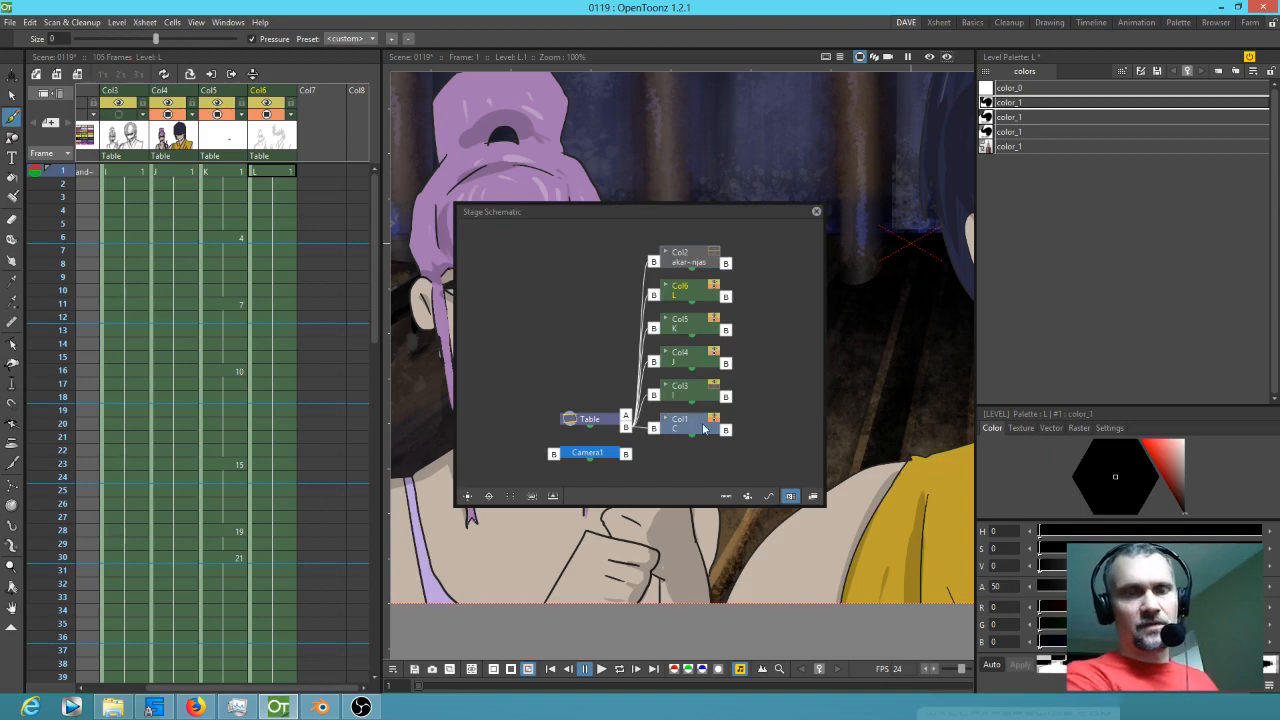
left_click(812, 496)
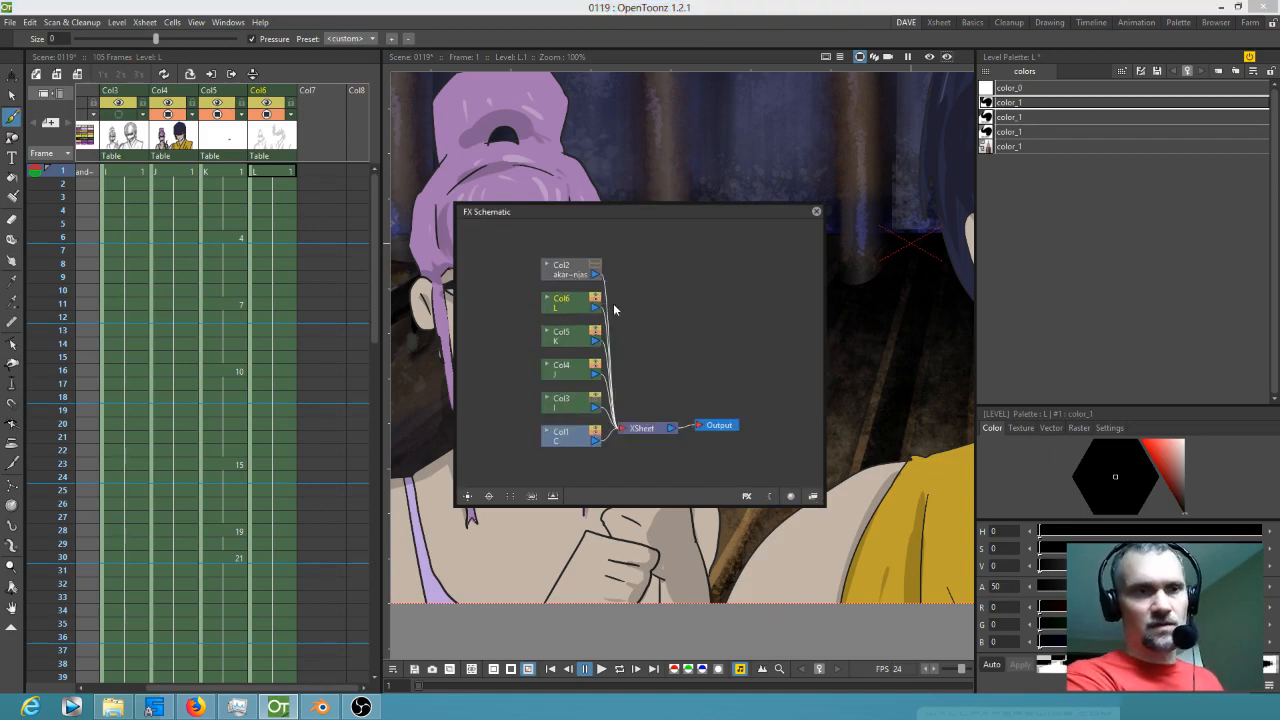
left_click_drag(570, 307, 490, 292)
right_click(545, 306)
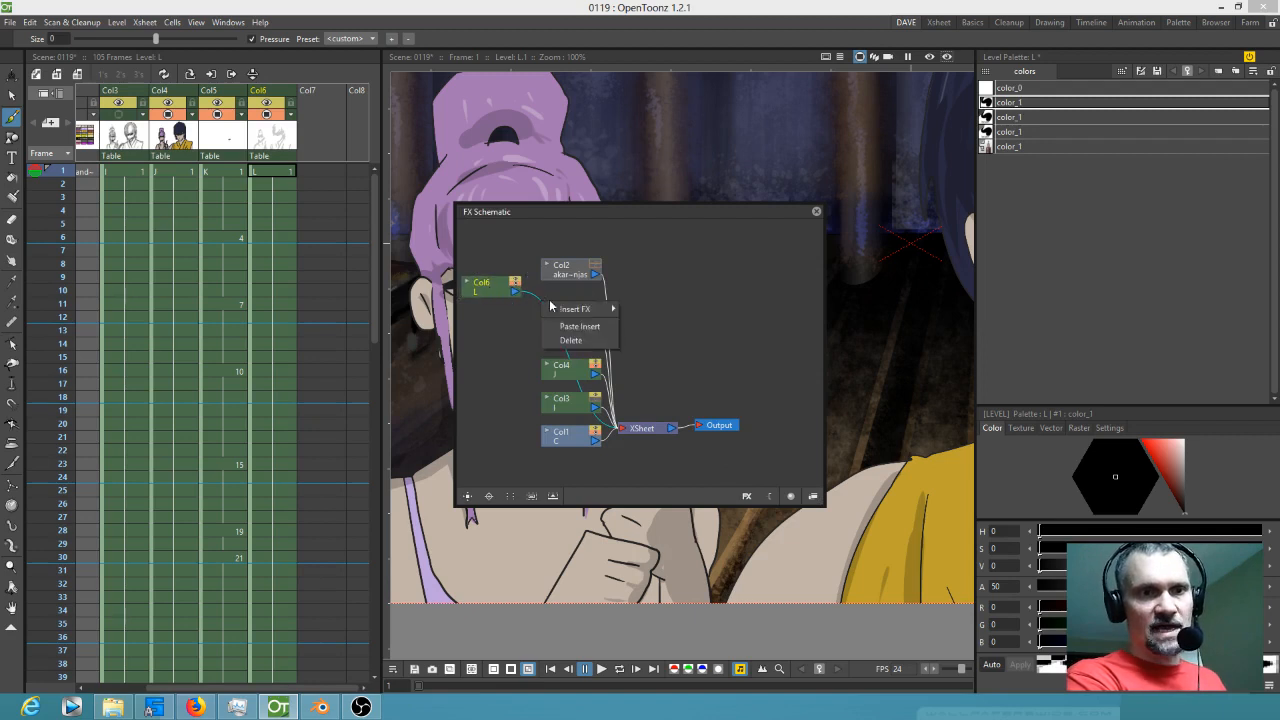
mouse_move(578, 309)
mouse_move(672, 395)
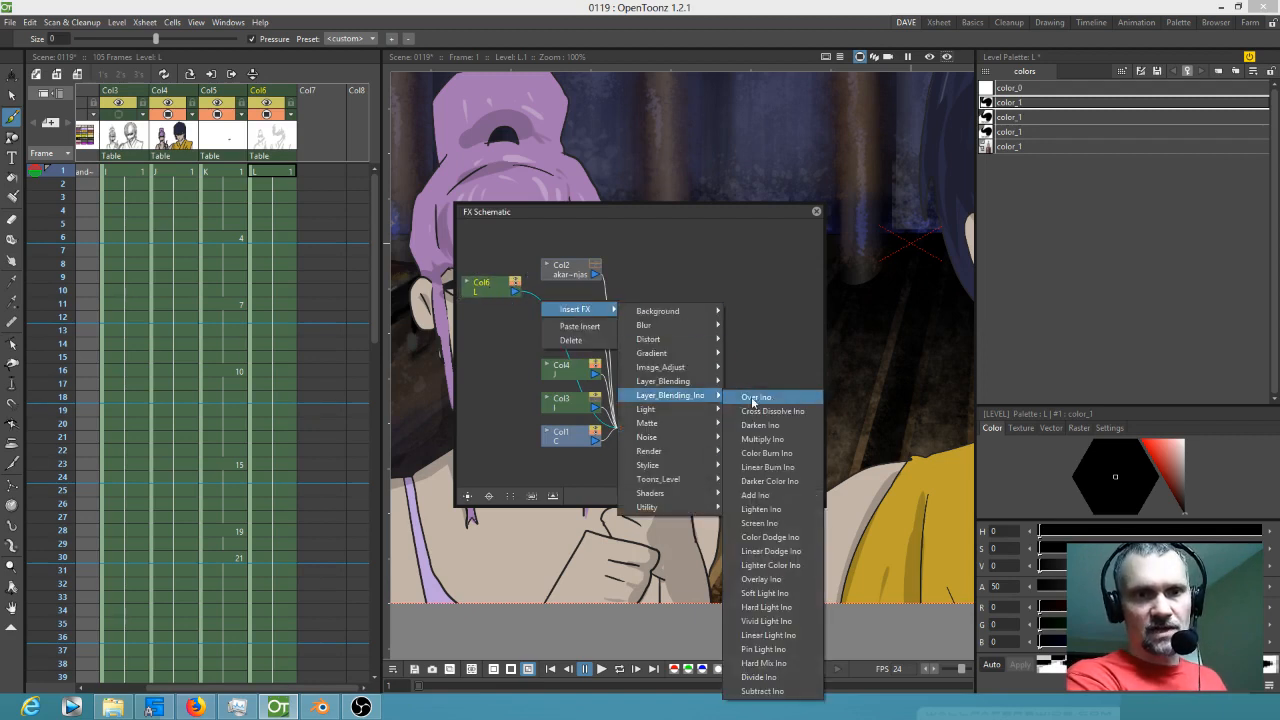
left_click(789, 441)
- Connect level J's column to the Back input of the Multiply Ino effect and close the FX schematic
left_click_drag(604, 233, 748, 301)
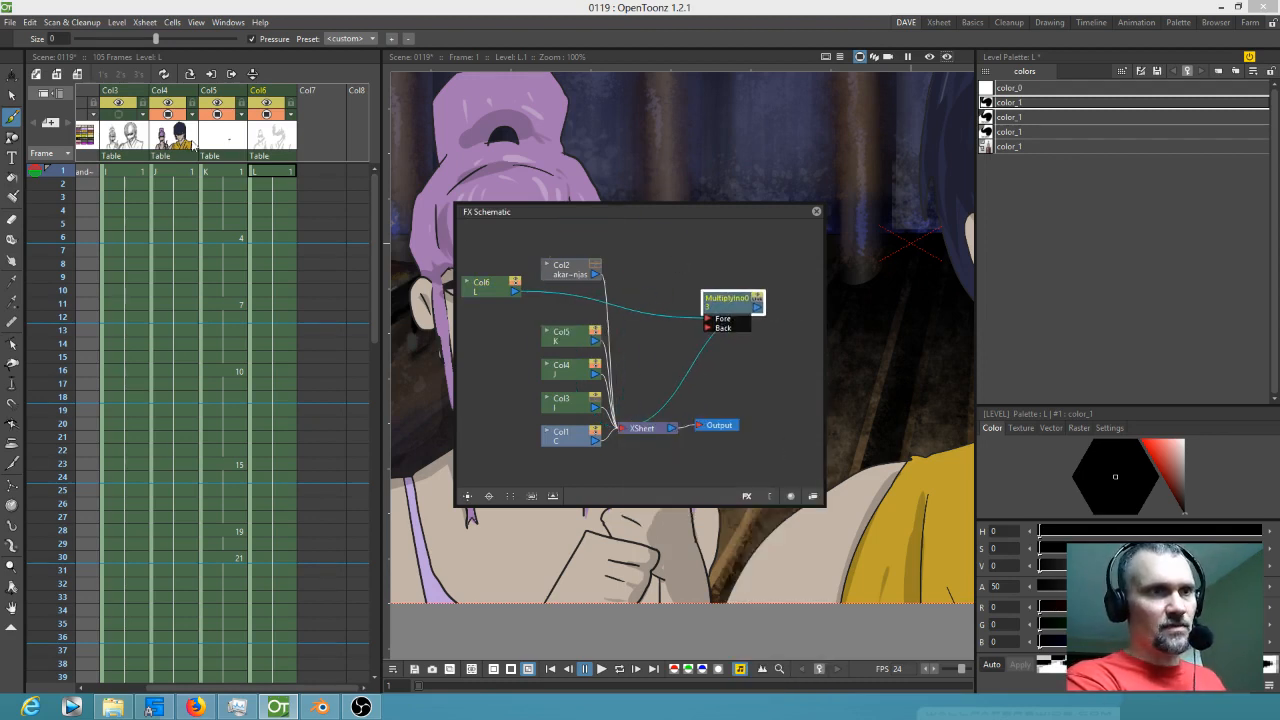
left_click_drag(578, 376, 710, 332)
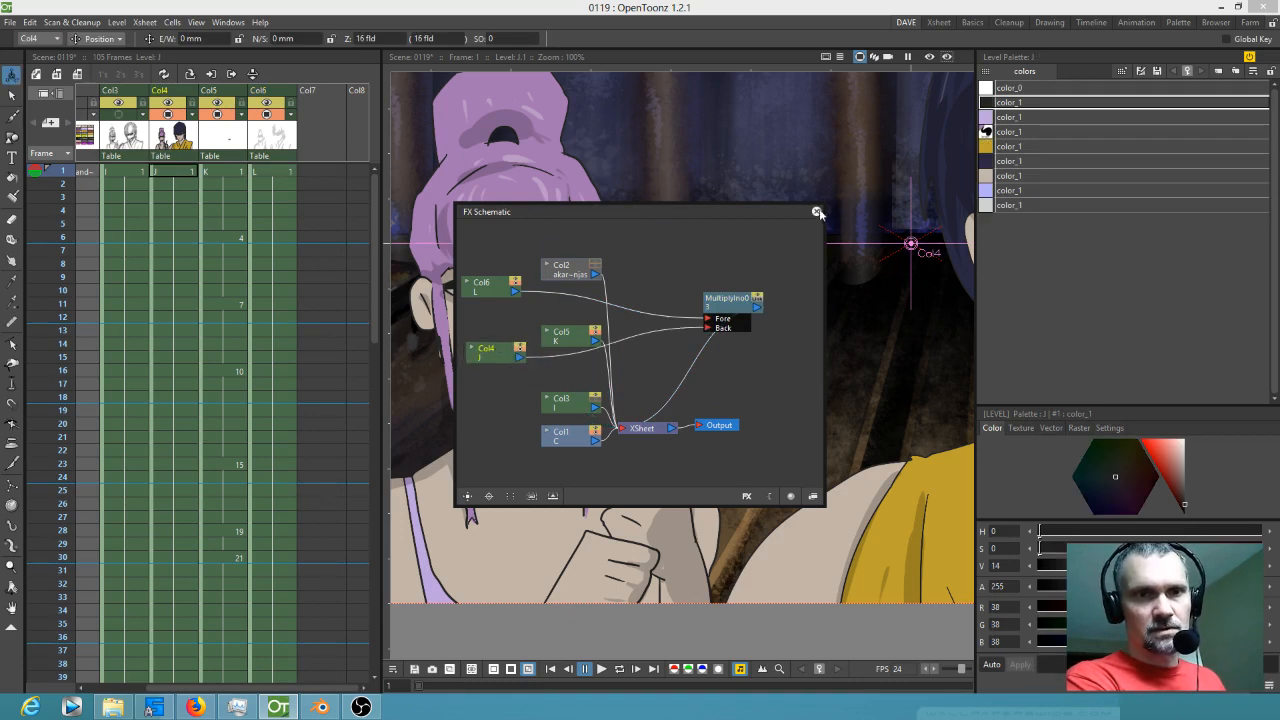
left_click(816, 211)
- Preview the scene with the multiply effect and exclude level I's column Col3 from the preview
left_click(930, 58)
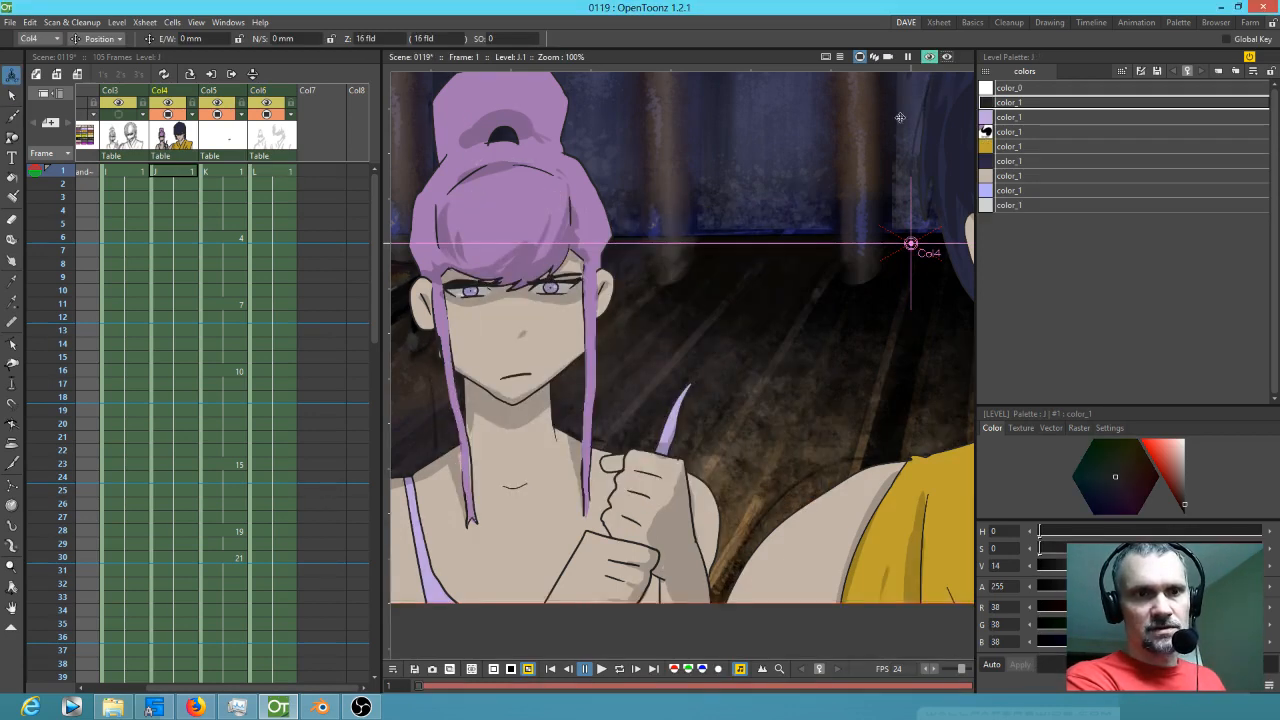
scroll(766, 309, "down", 4)
left_click_drag(884, 332, 747, 349)
scroll(773, 350, "down", 2)
scroll(822, 360, "up", 4)
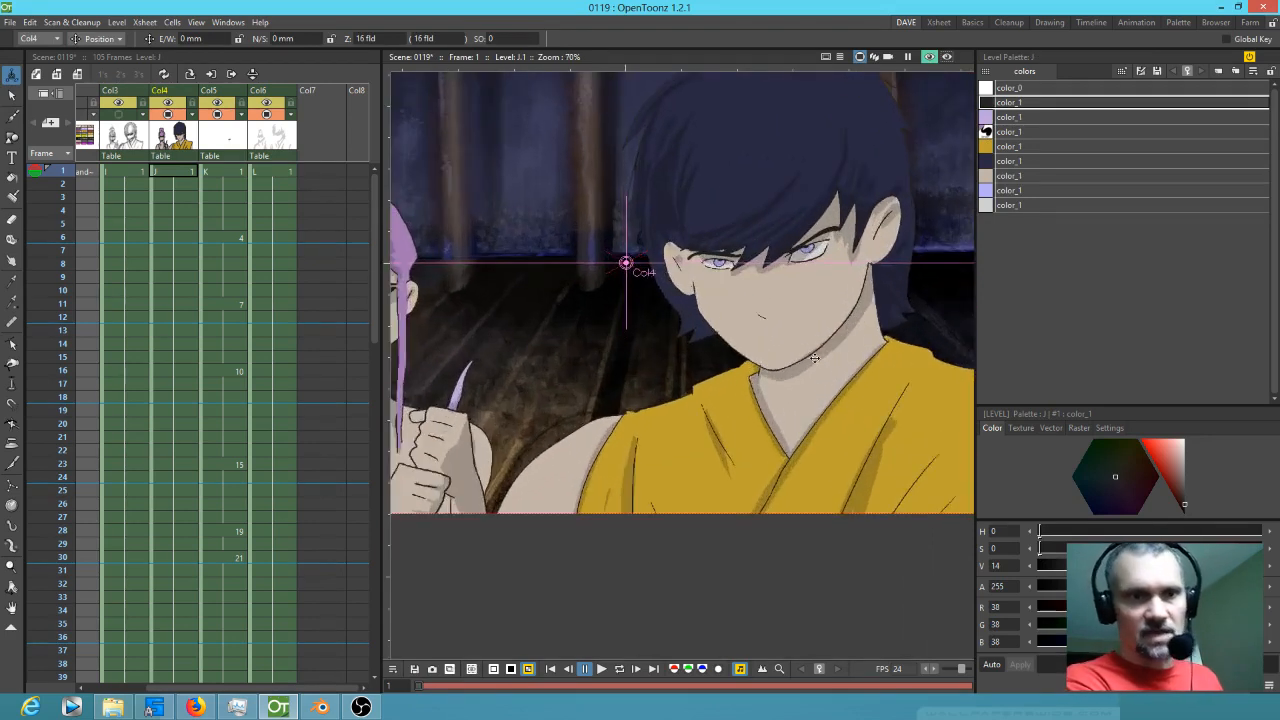
left_click_drag(808, 358, 888, 306)
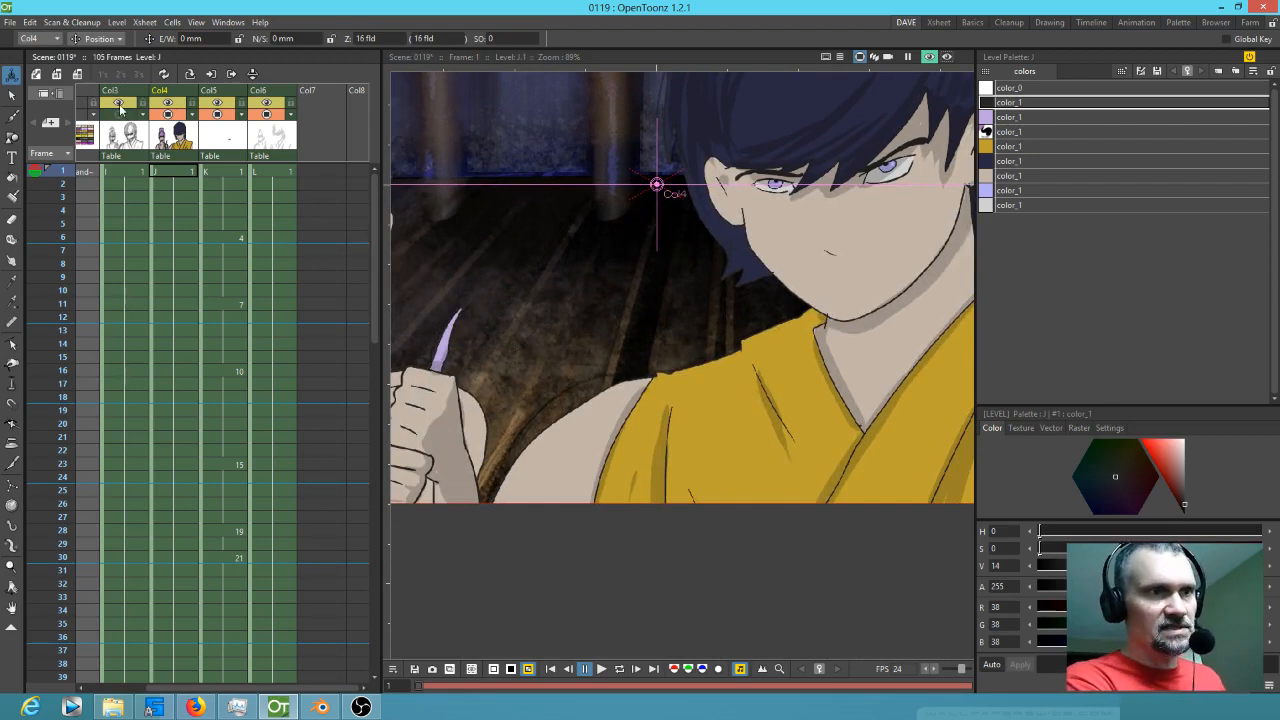
left_click(122, 108)
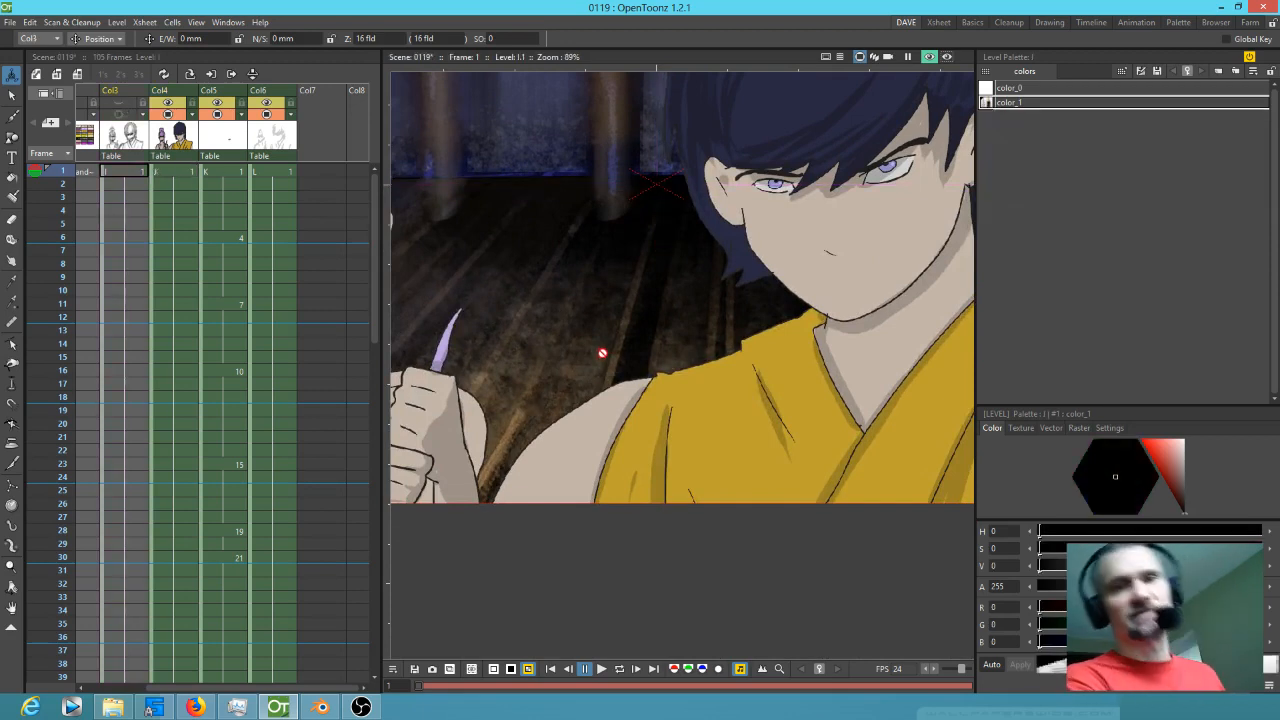
- Move level K's column after level L's column in the xsheet, with the scene preview turned on
scroll(608, 343, "down", 4)
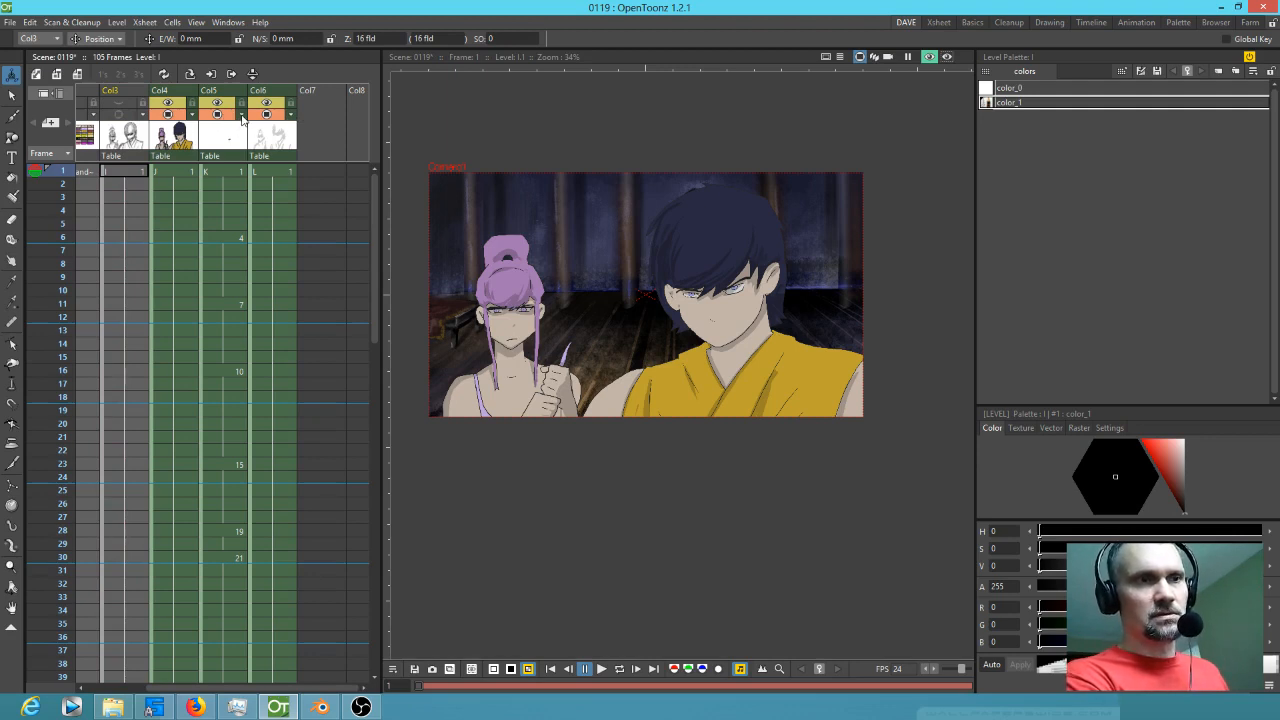
left_click(216, 170)
left_click(929, 57)
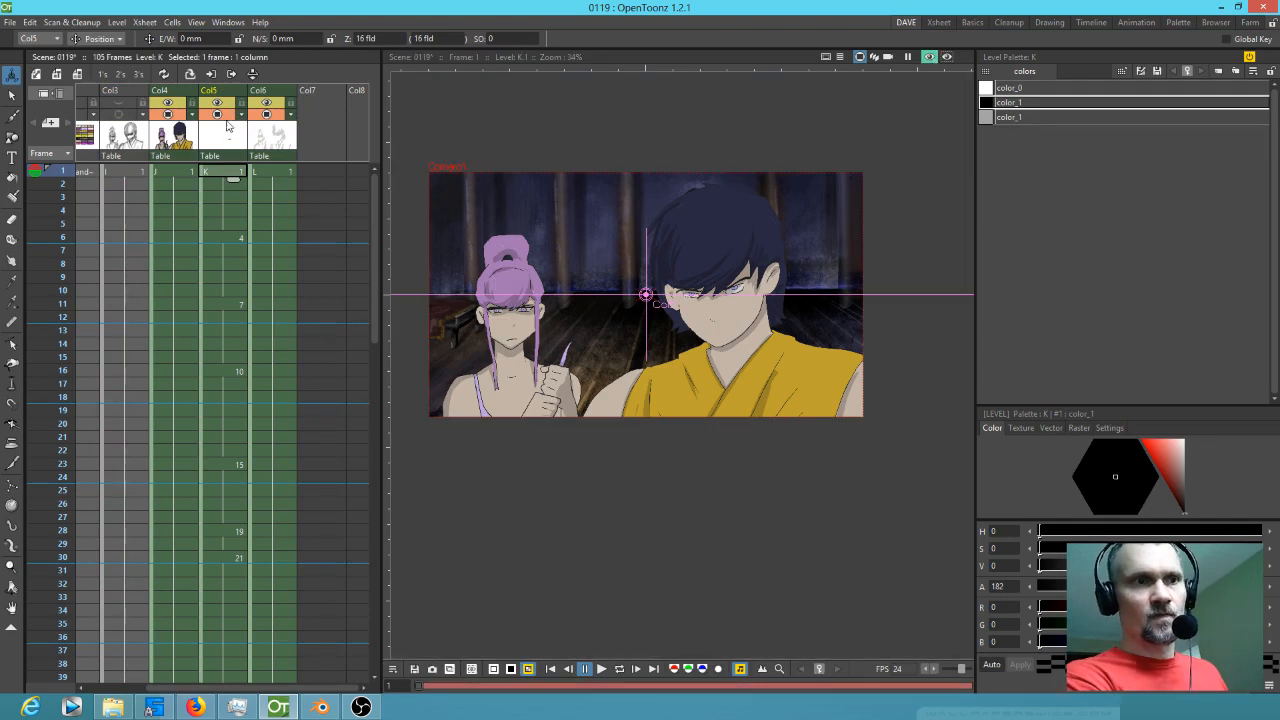
left_click_drag(226, 93, 276, 93)
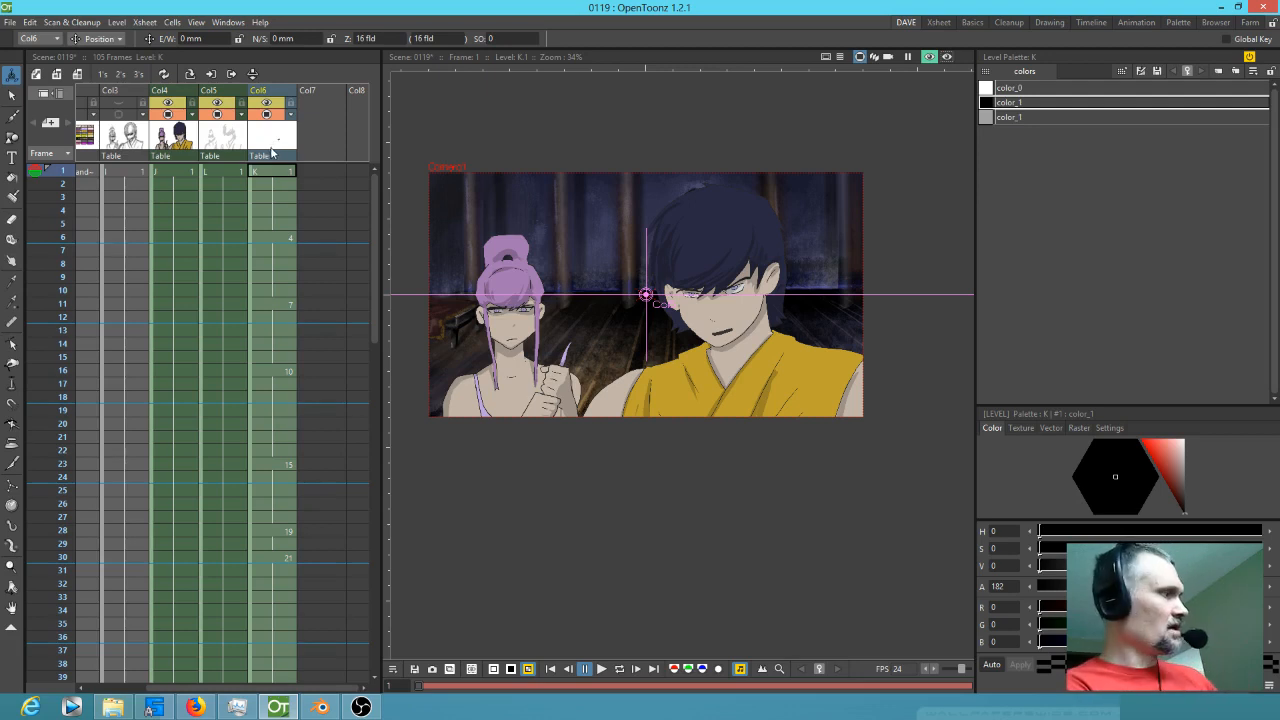
- Move level K's column node below level J's node in the FX schematic and close the schematic
key("s")
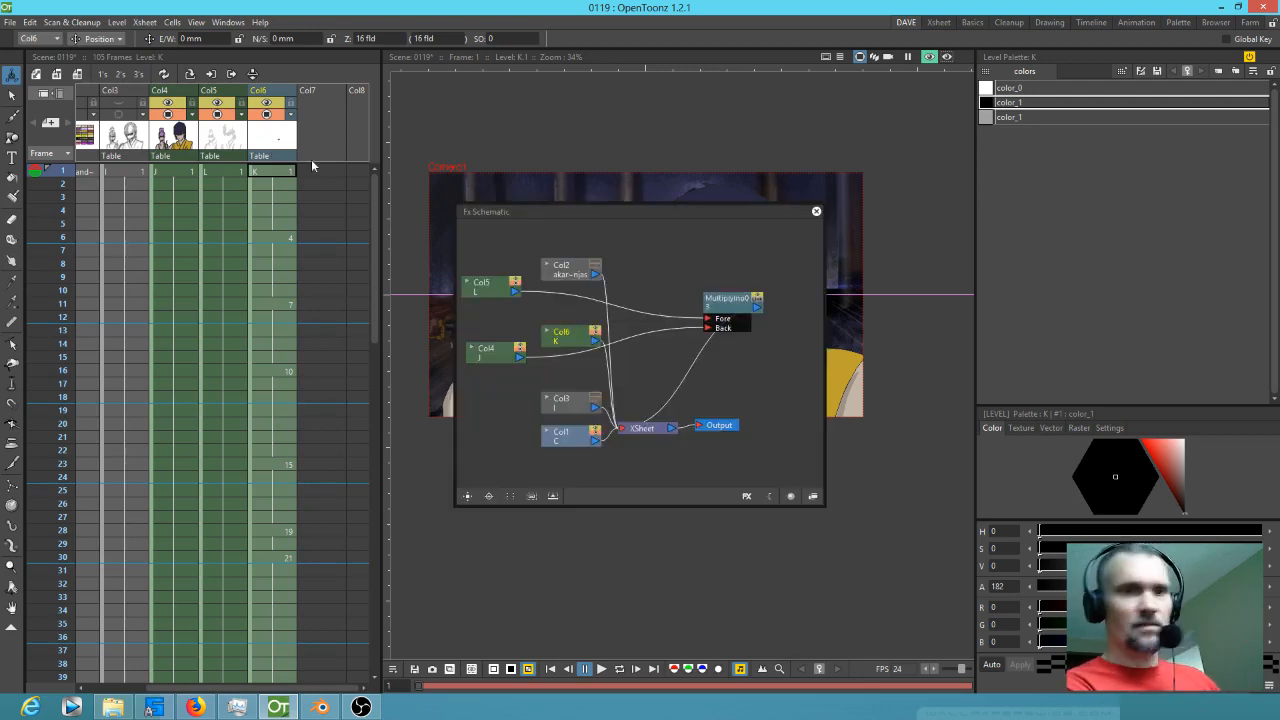
left_click(573, 335)
left_click_drag(573, 335, 503, 400)
left_click(816, 212)
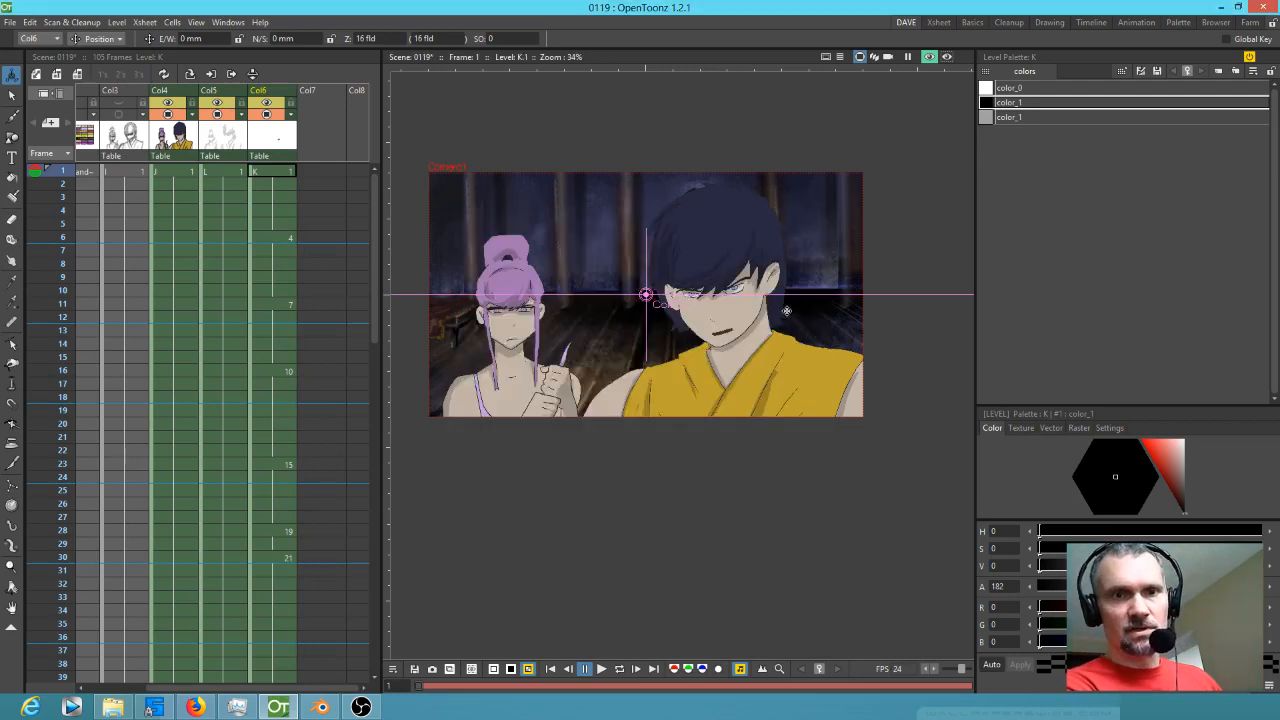
- Set the alpha of level K's black color_1 style to 146 and check the rendered frames of the scene
scroll(788, 310, "up", 3)
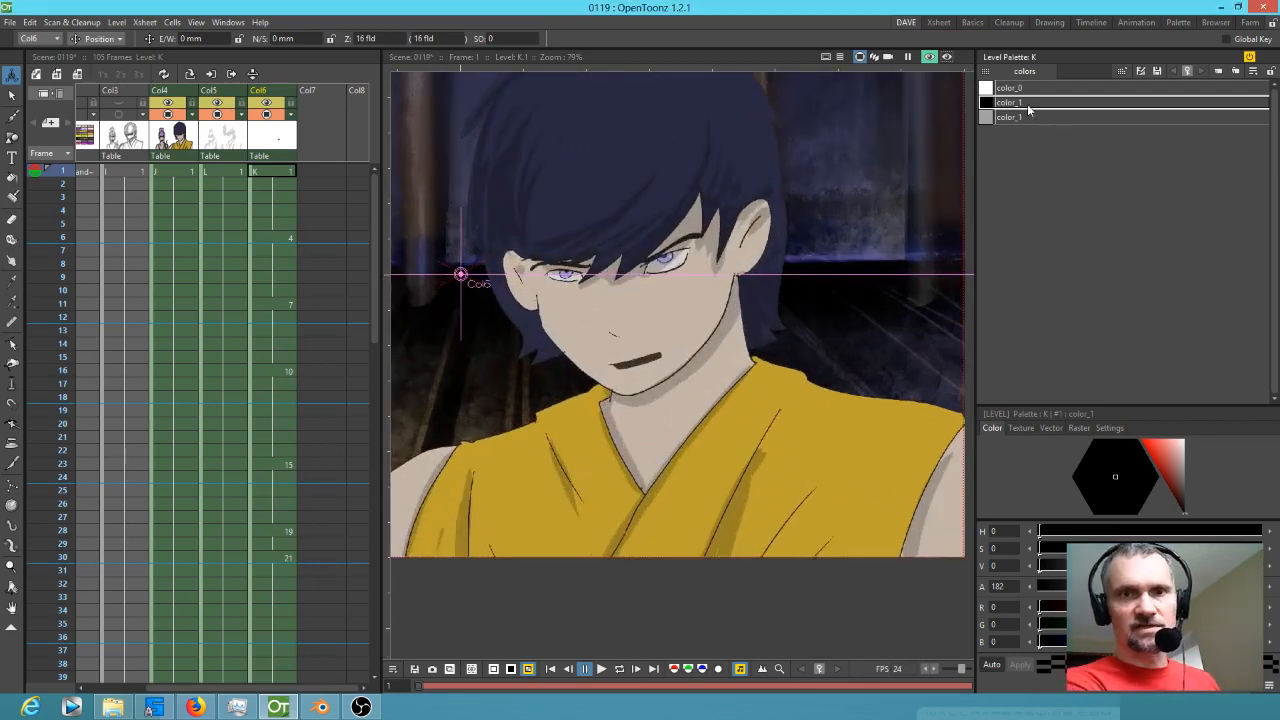
left_click(290, 171)
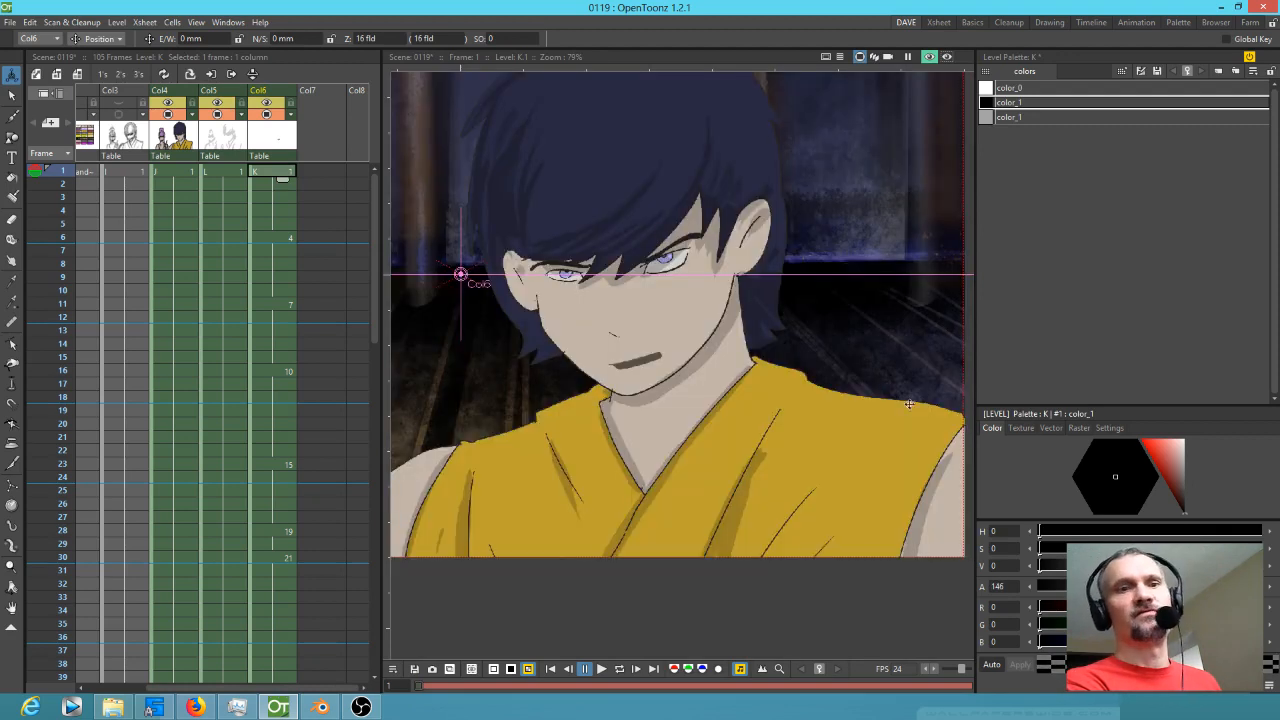
scroll(671, 268, "down", 5)
left_click_drag(663, 284, 752, 305)
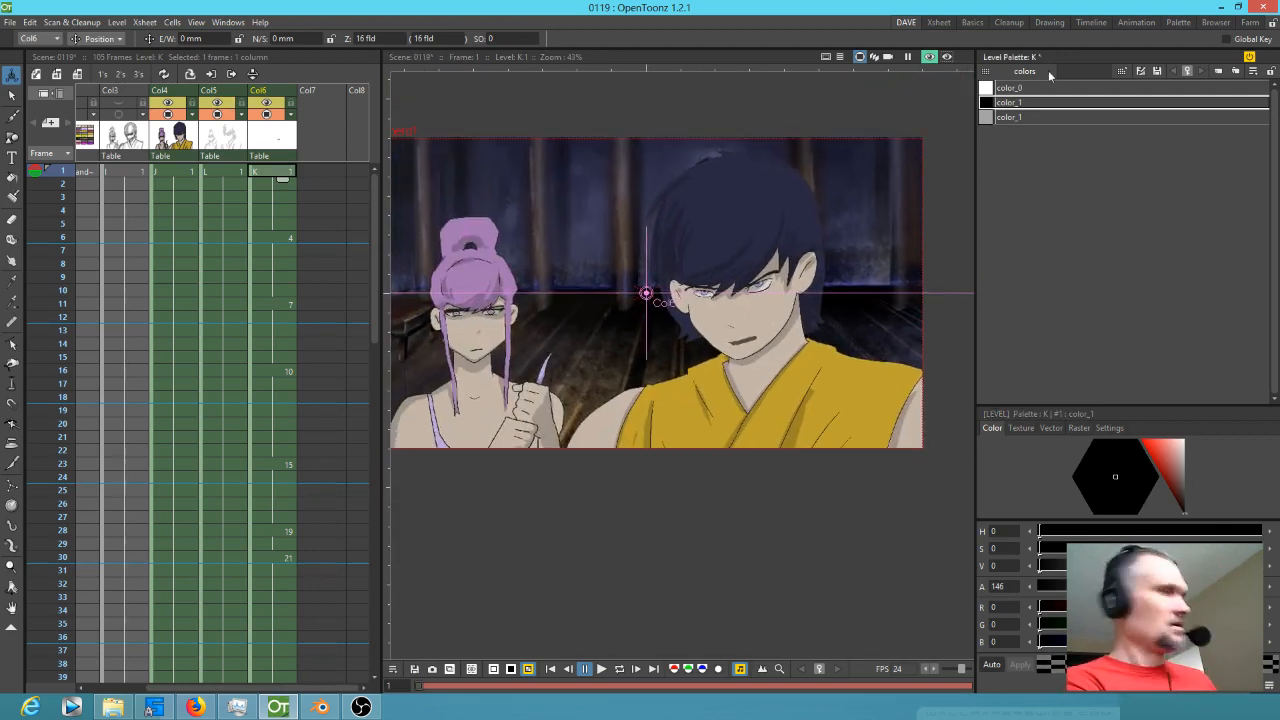
left_click(929, 58)
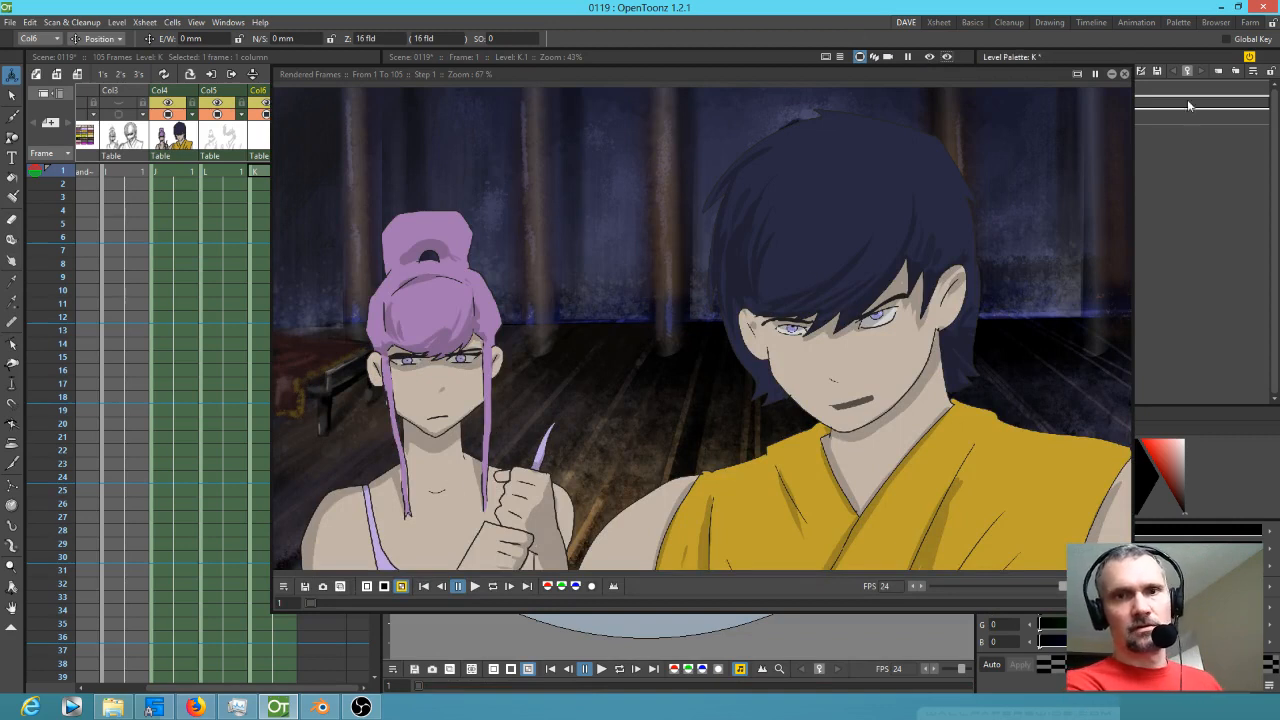
left_click(1124, 76)
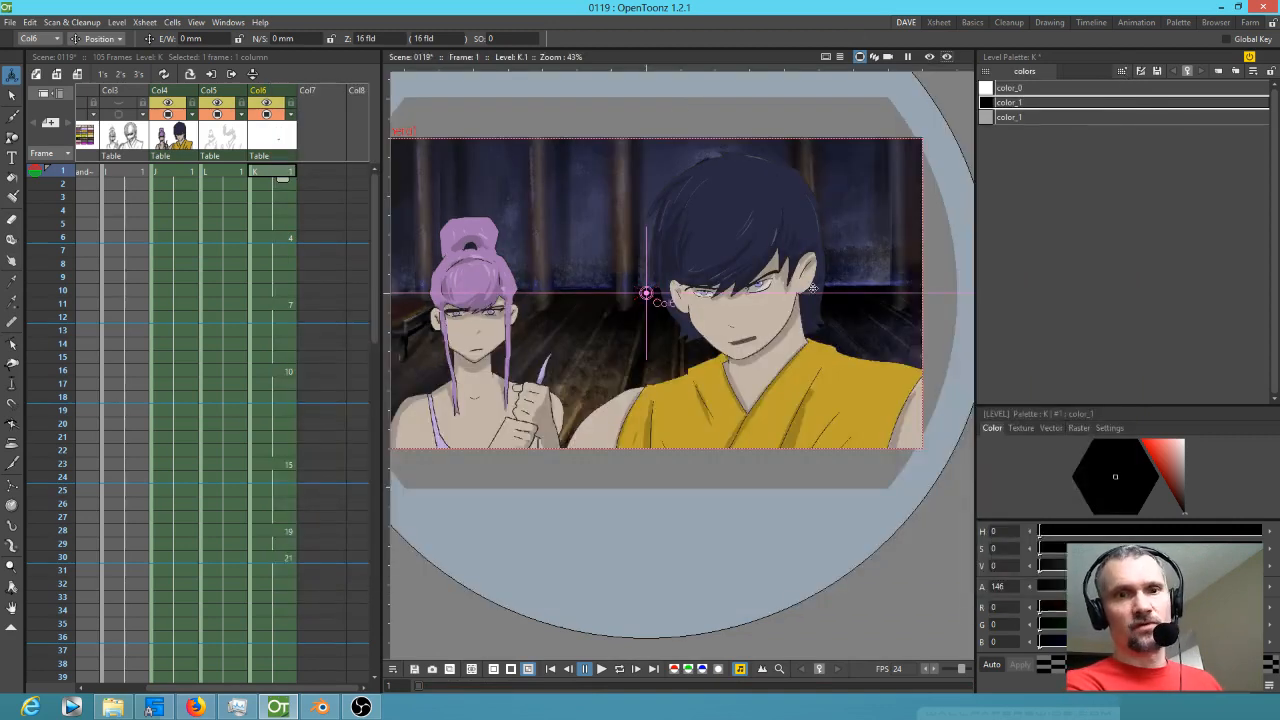
- Select level L's white color_1 style (#2) and compare the scene with the preview on and off
left_click(225, 173)
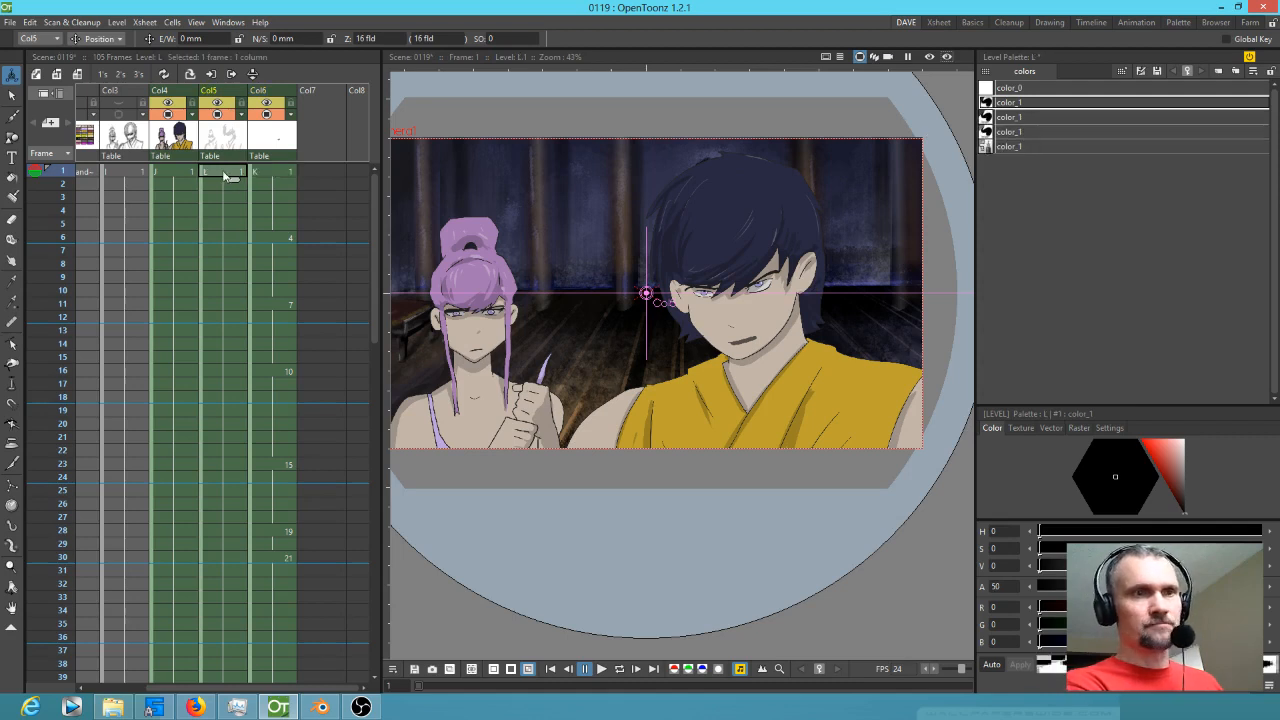
left_click(1010, 132)
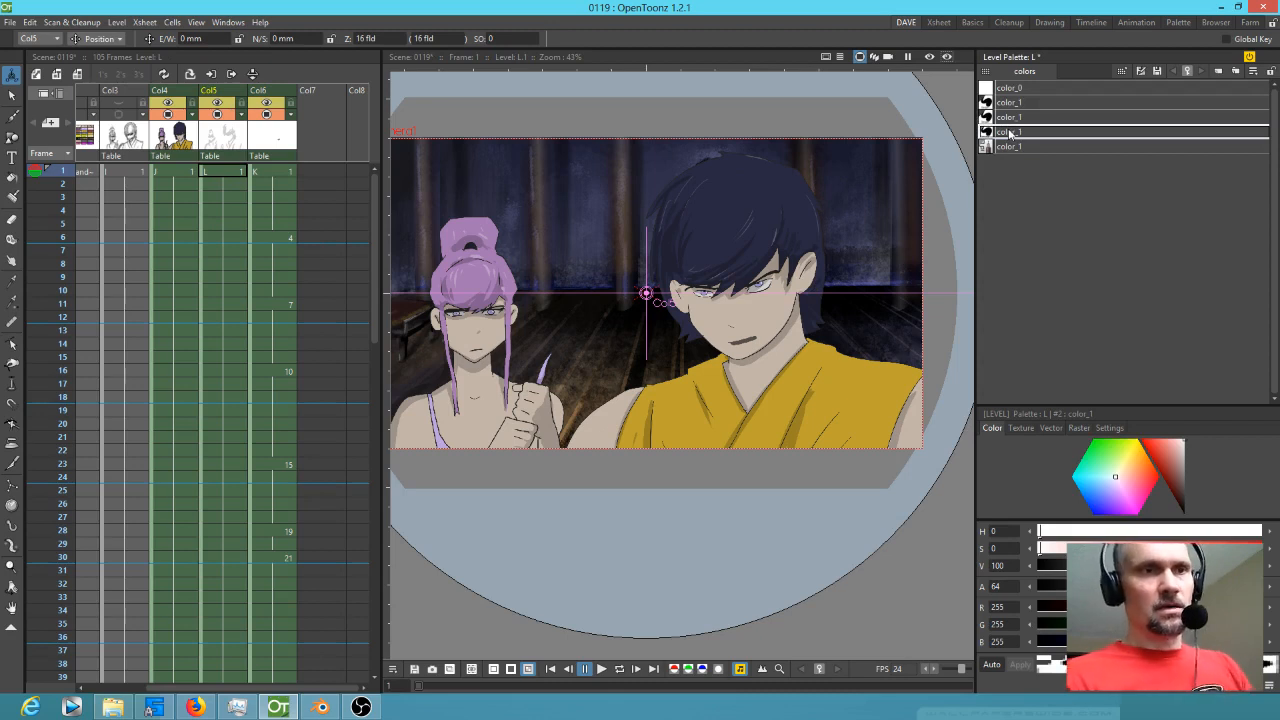
left_click(929, 57)
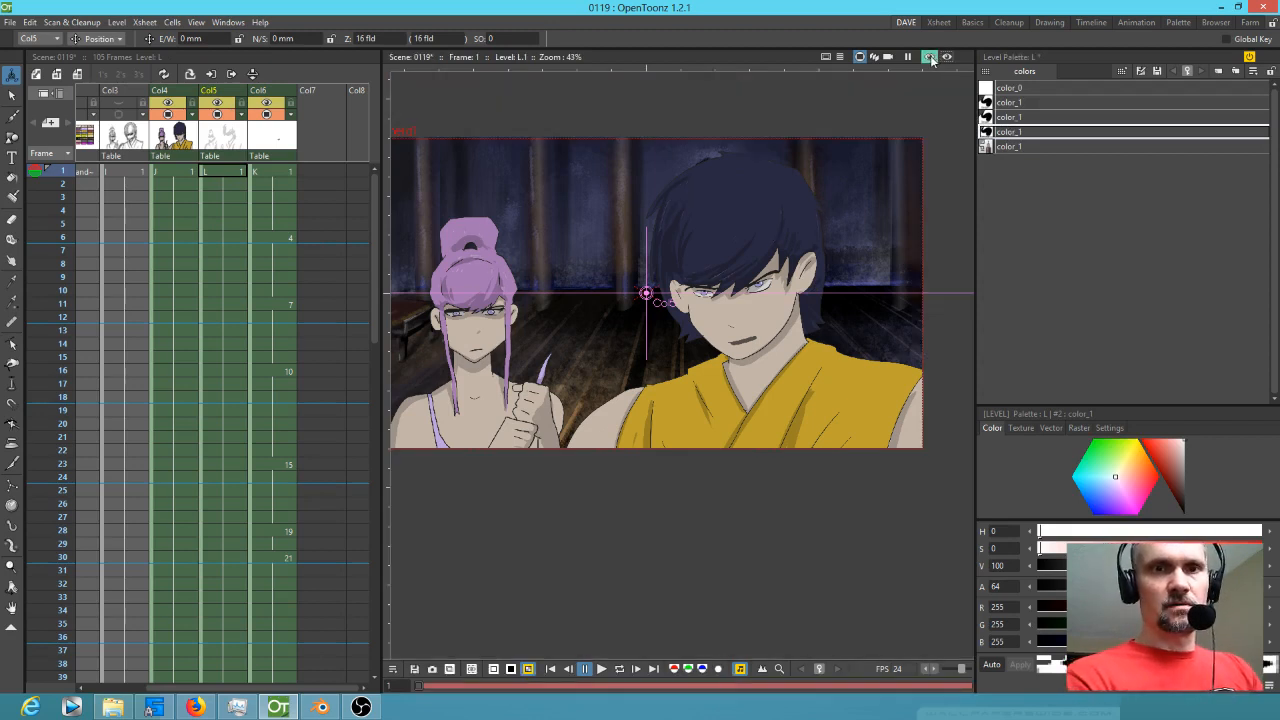
left_click(930, 58)
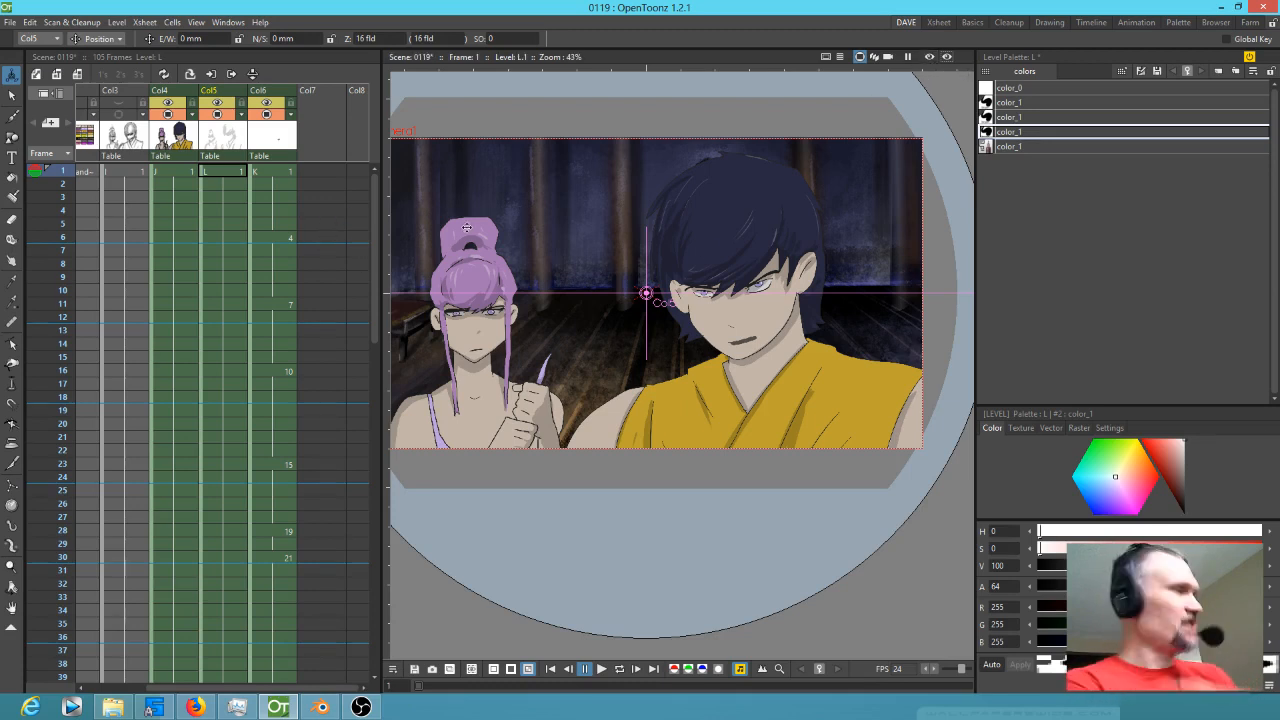
- Try Overlay Ino in place of the Multiply Ino effect that combines levels L and J in the FX schematic
key("ctrl+shift+f")
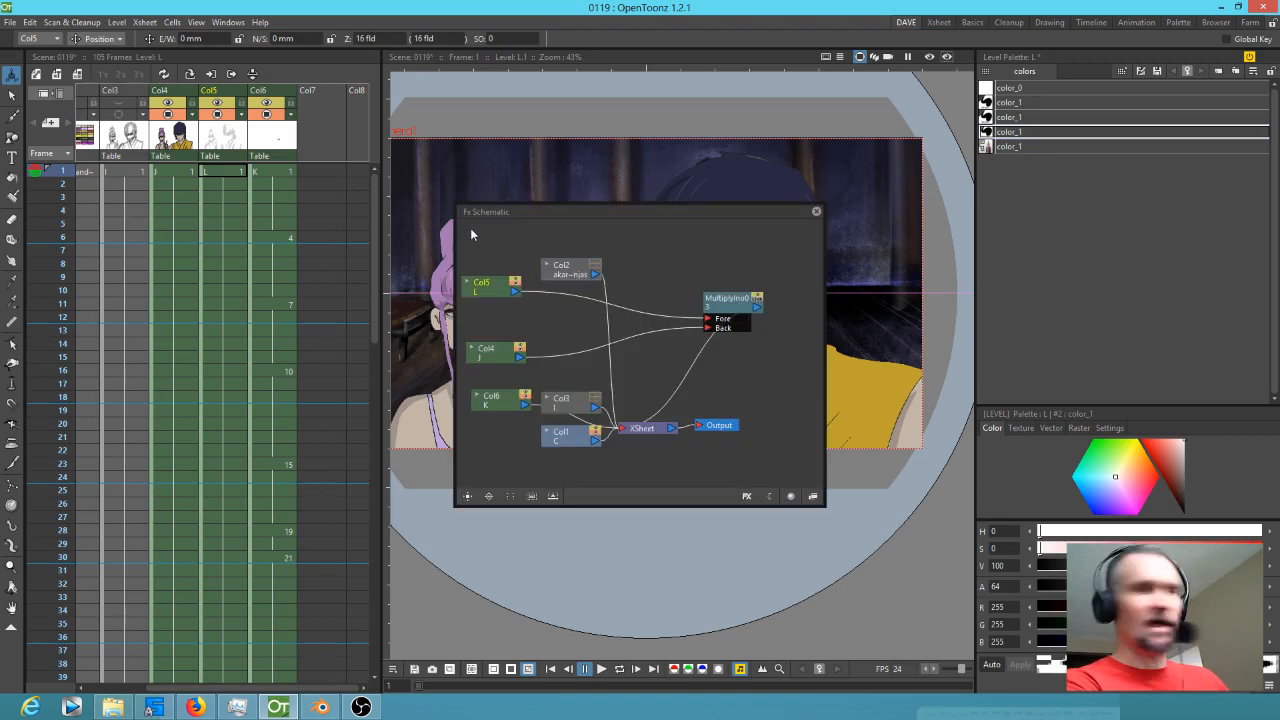
left_click(726, 306)
right_click(727, 307)
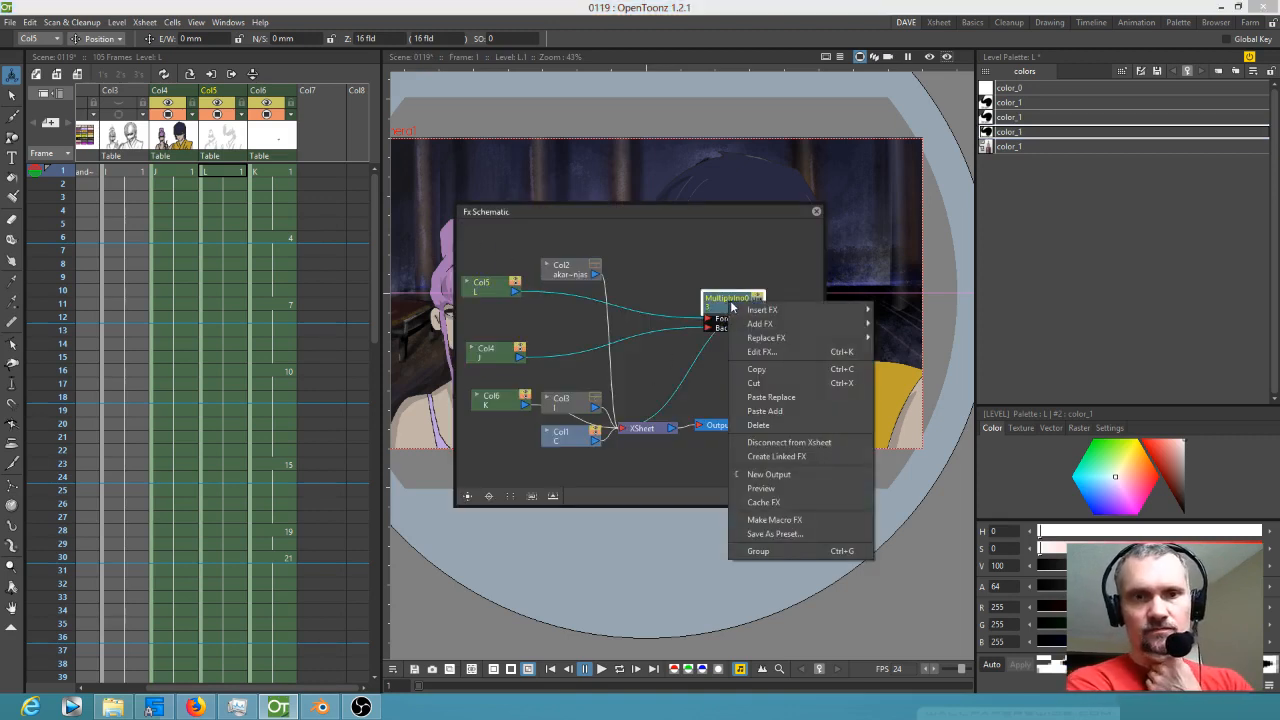
mouse_move(785, 340)
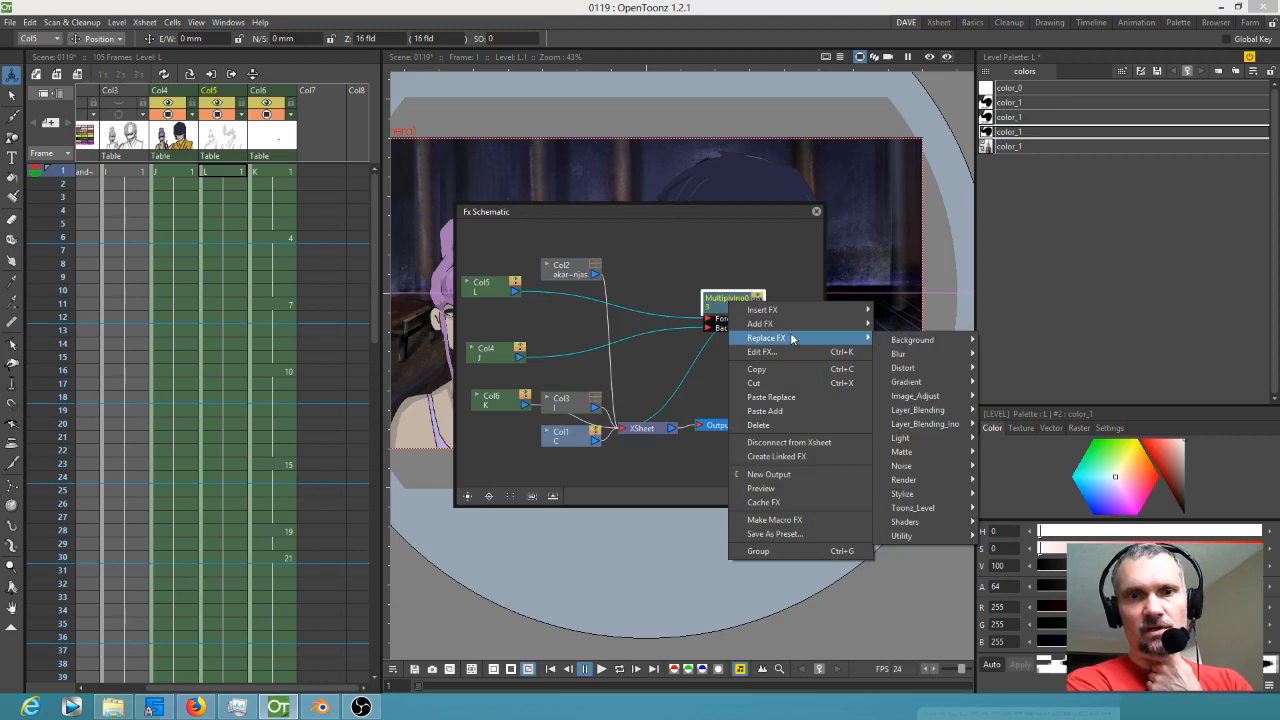
mouse_move(948, 424)
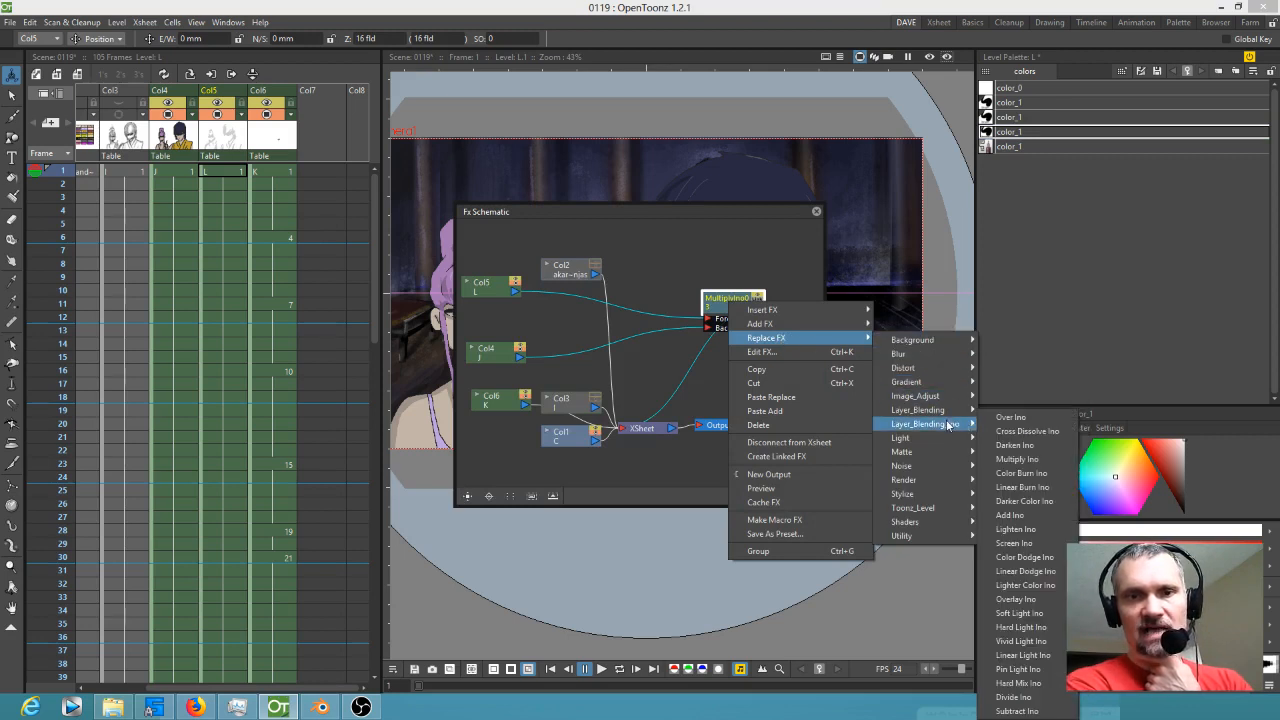
left_click(1016, 599)
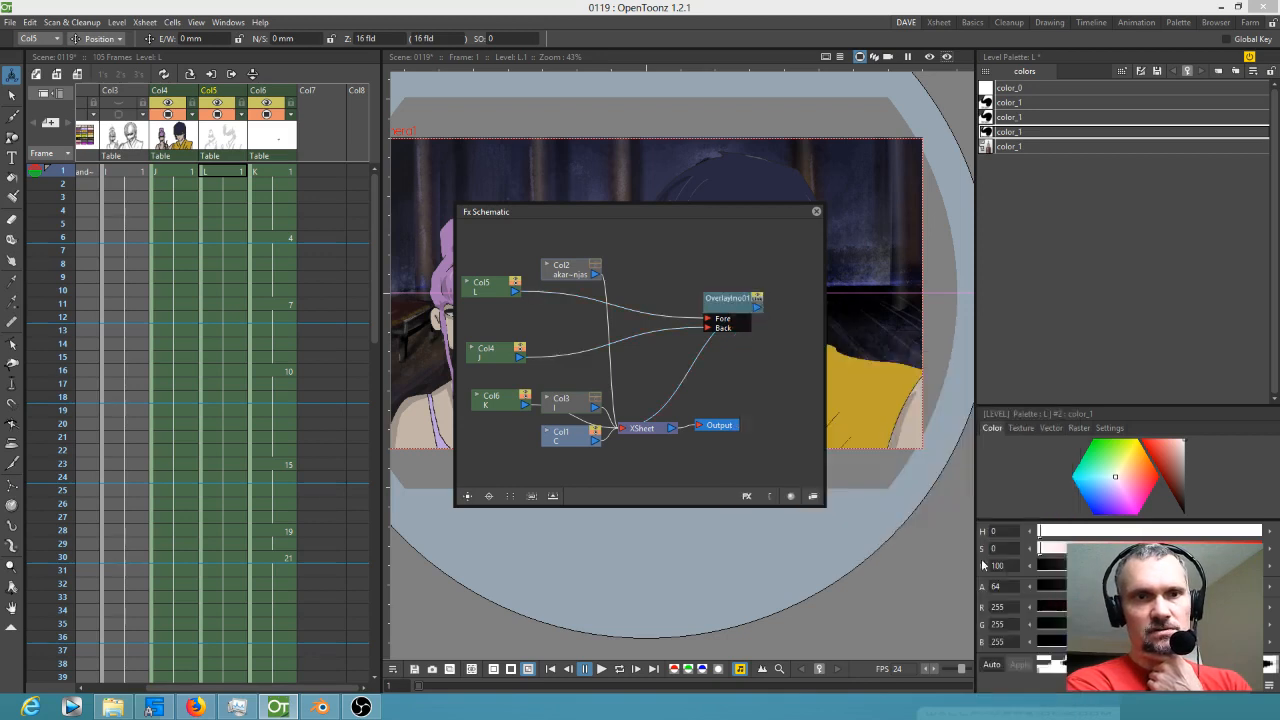
left_click(816, 211)
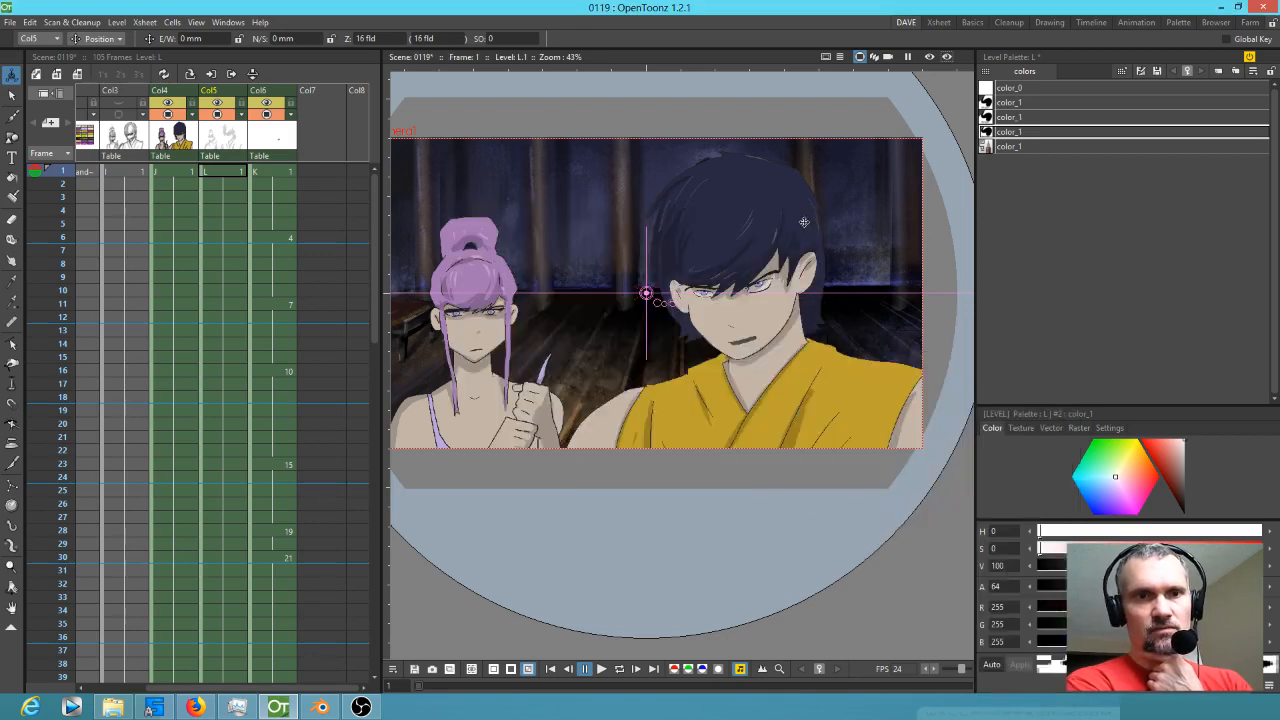
- With the scene preview on, set the alpha of level L's white color_1 style (#2) to 188
left_click(929, 57)
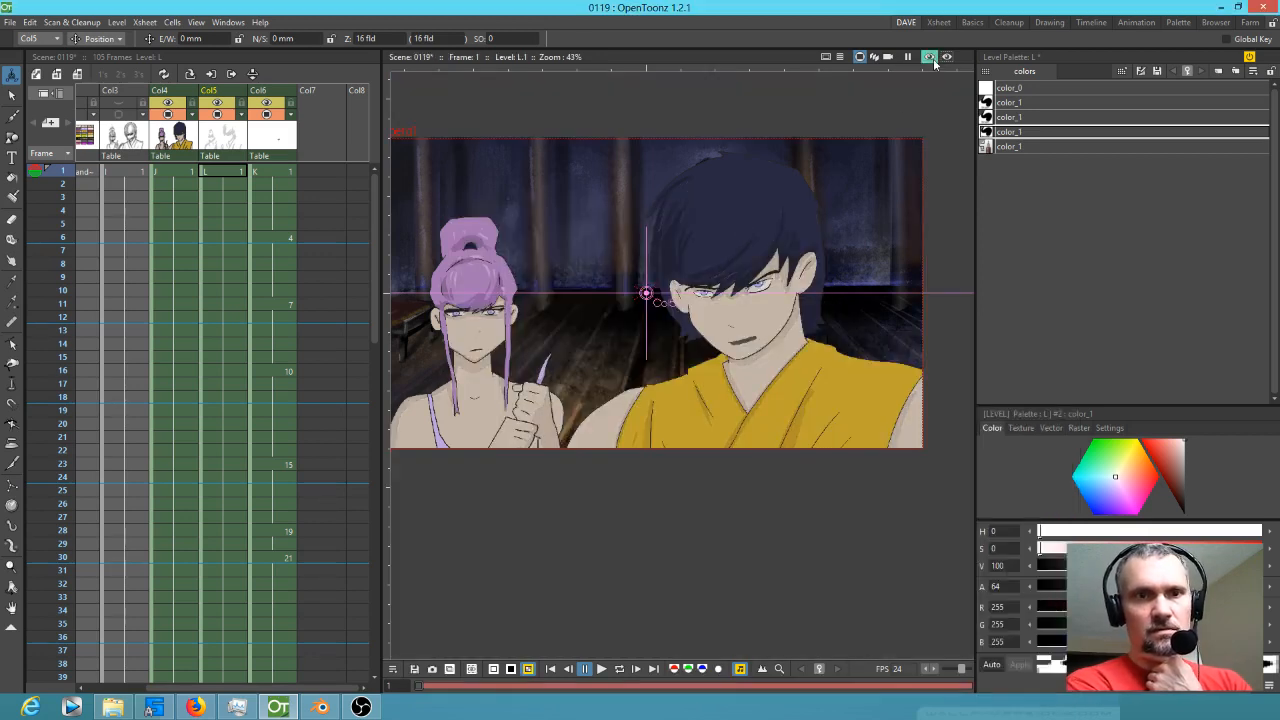
scroll(827, 237, "up", 3)
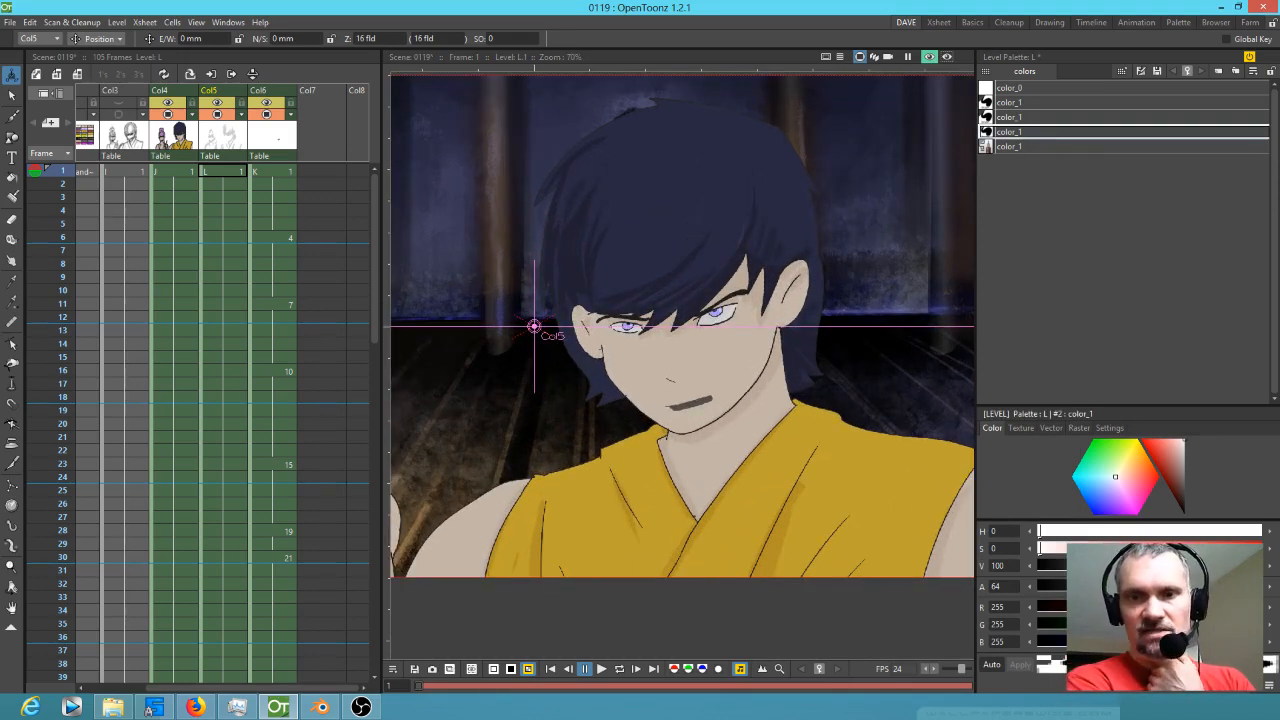
left_click_drag(1096, 586, 1203, 586)
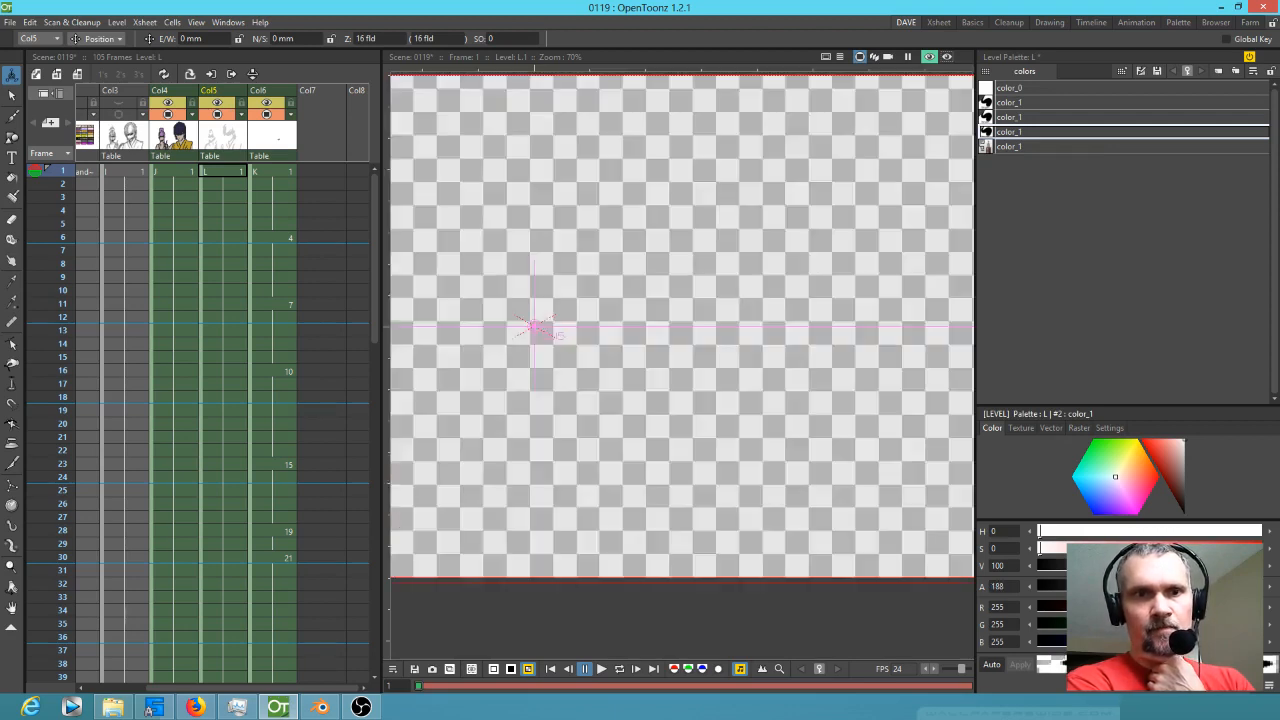
scroll(708, 385, "down", 2)
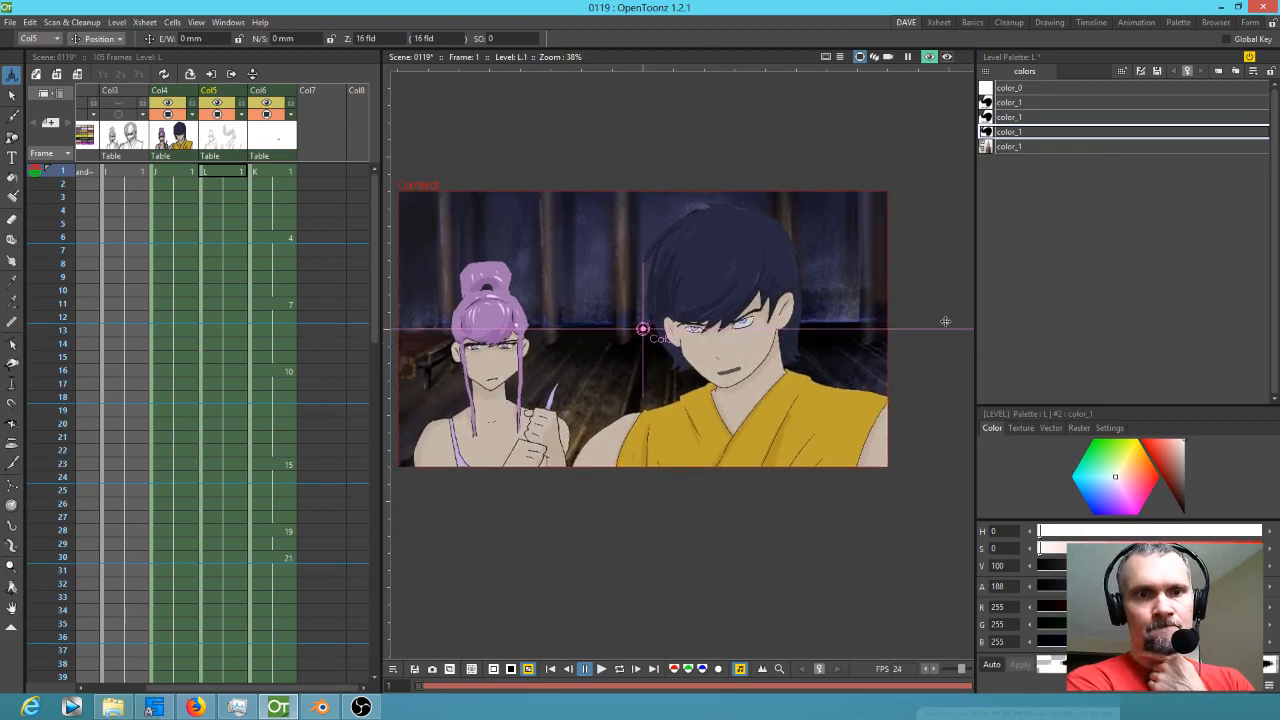
- Try alpha values of 136, 110 and 142 on level L's black color_1 style (#1) in the preview
left_click(1010, 102)
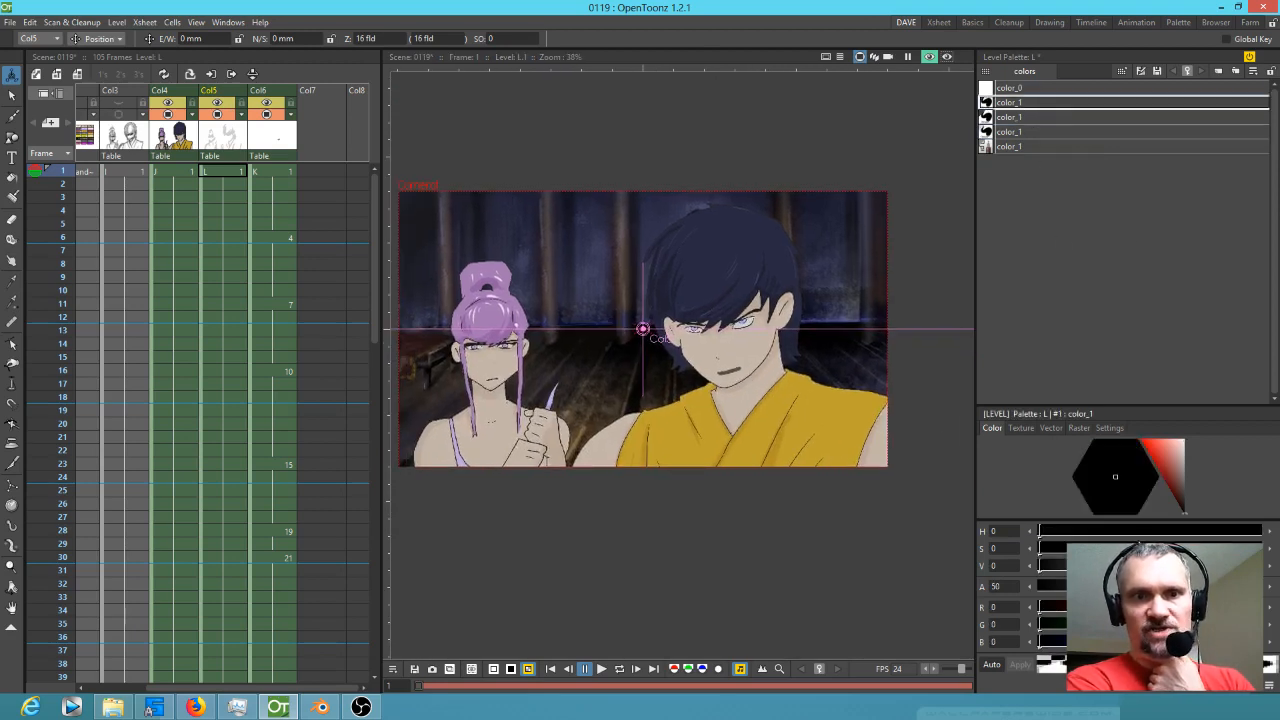
left_click(1115, 586)
left_click(1158, 586)
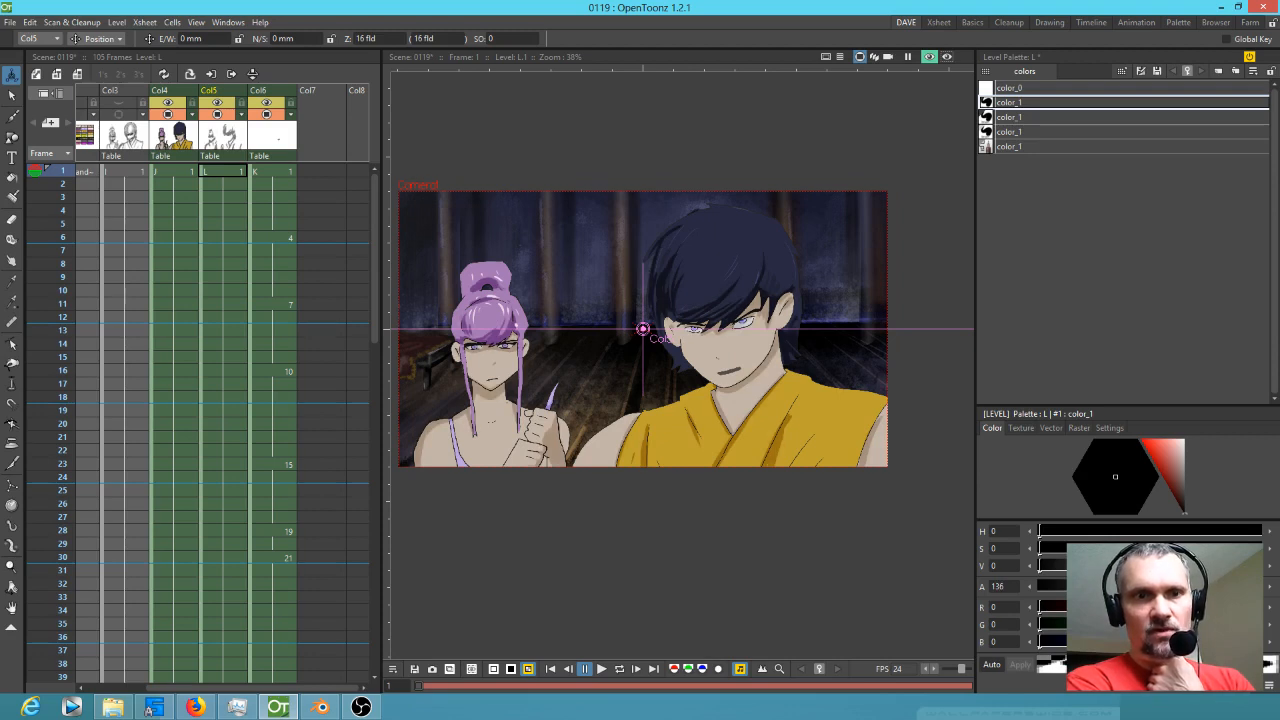
left_click(1135, 586)
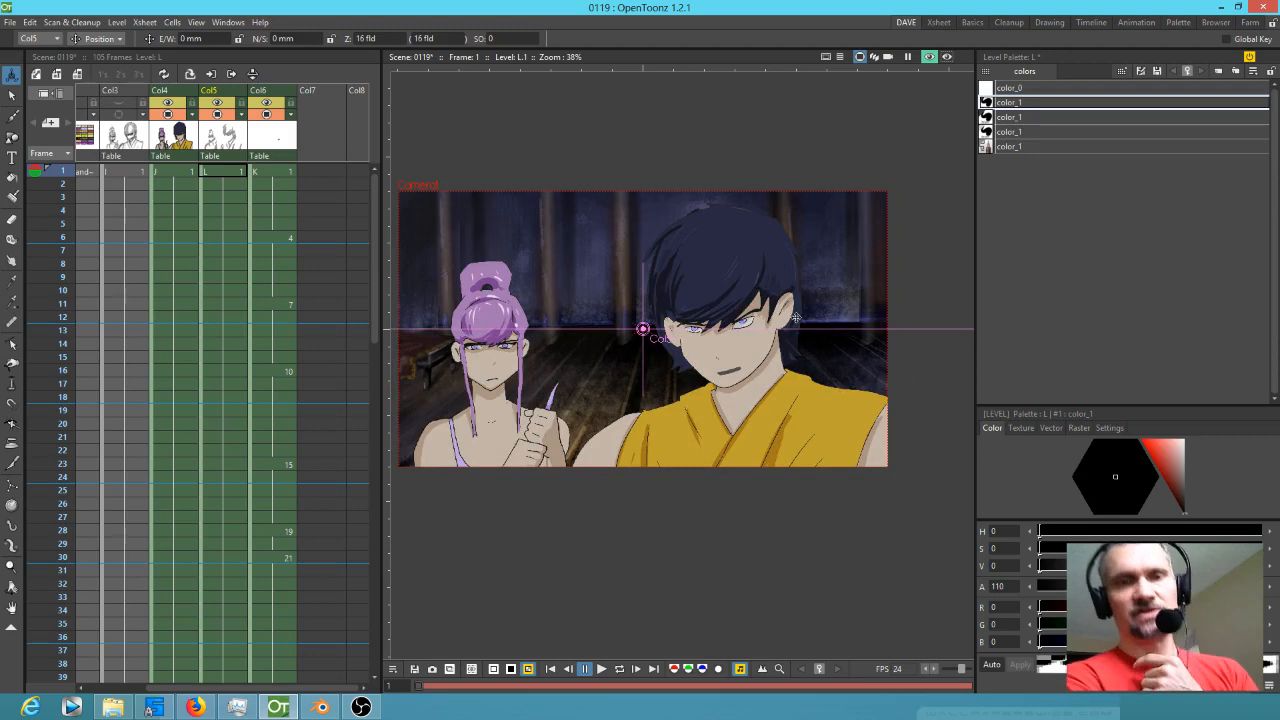
scroll(795, 318, "up", 3)
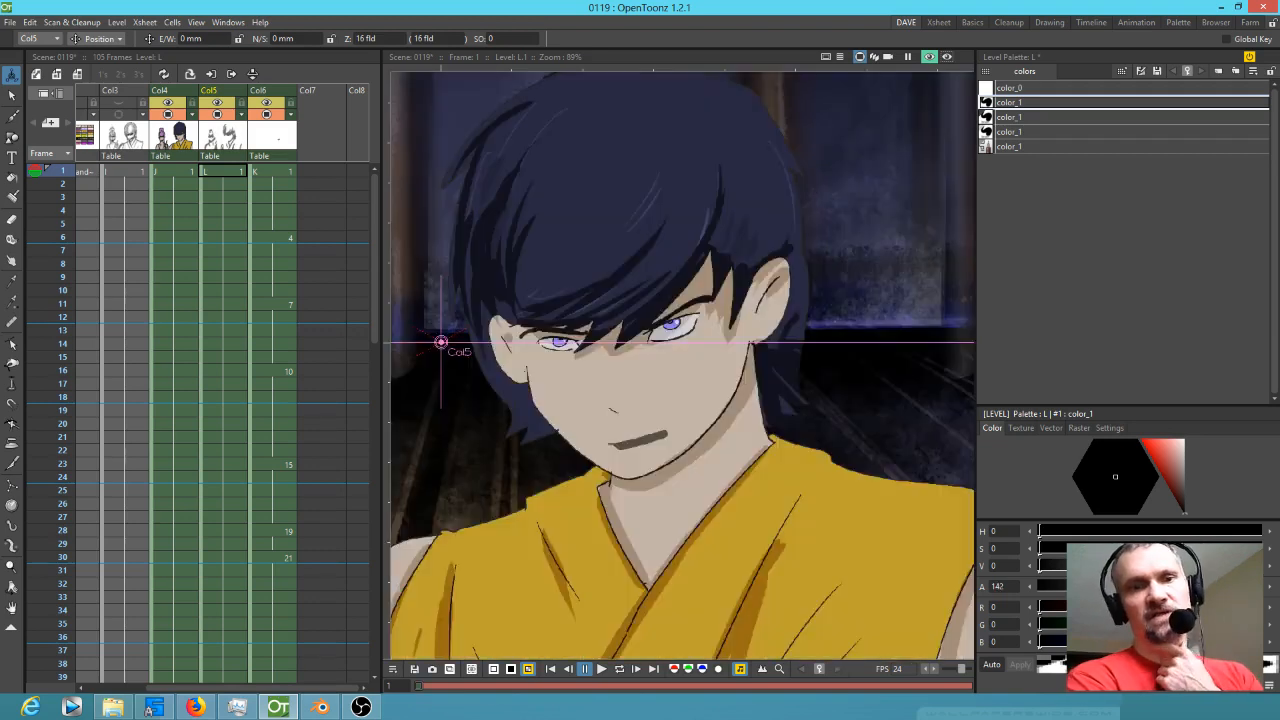
scroll(815, 448, "down", 3)
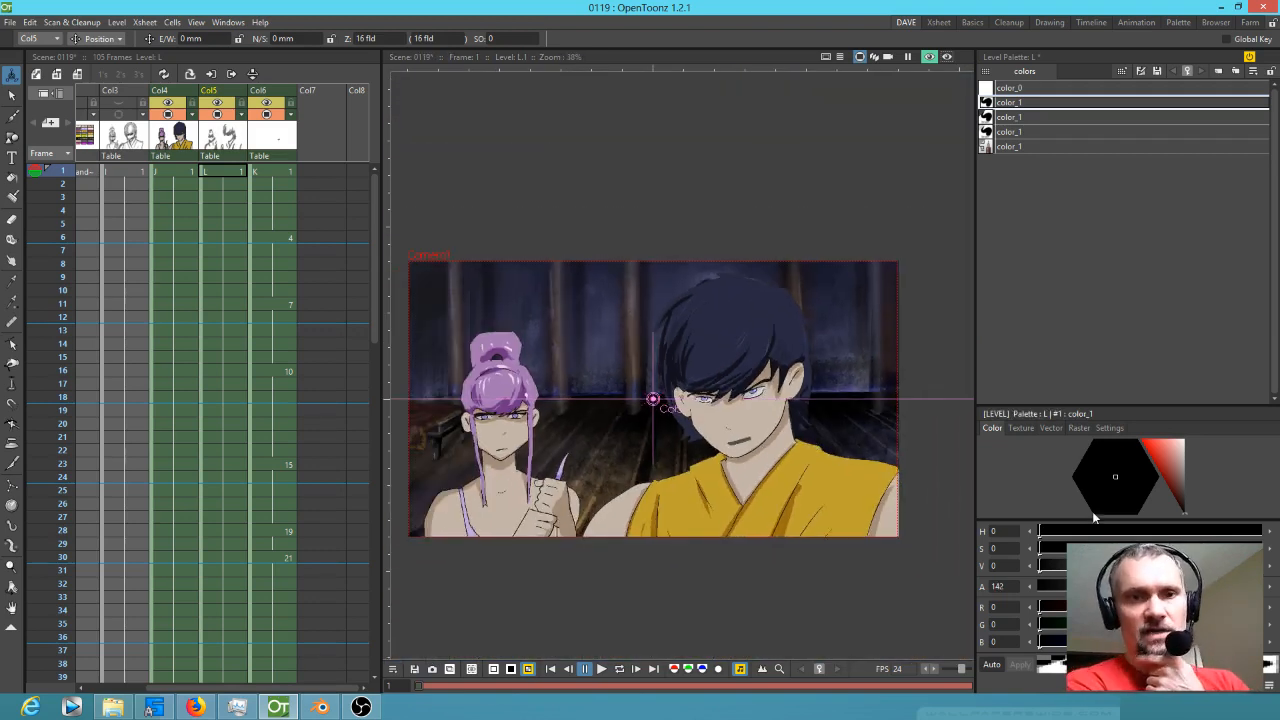
- Lower the alpha of level L's black color_1 style (#1) to 56, comparing with the preview off and checking style #3
left_click(1131, 586)
left_click(1109, 586)
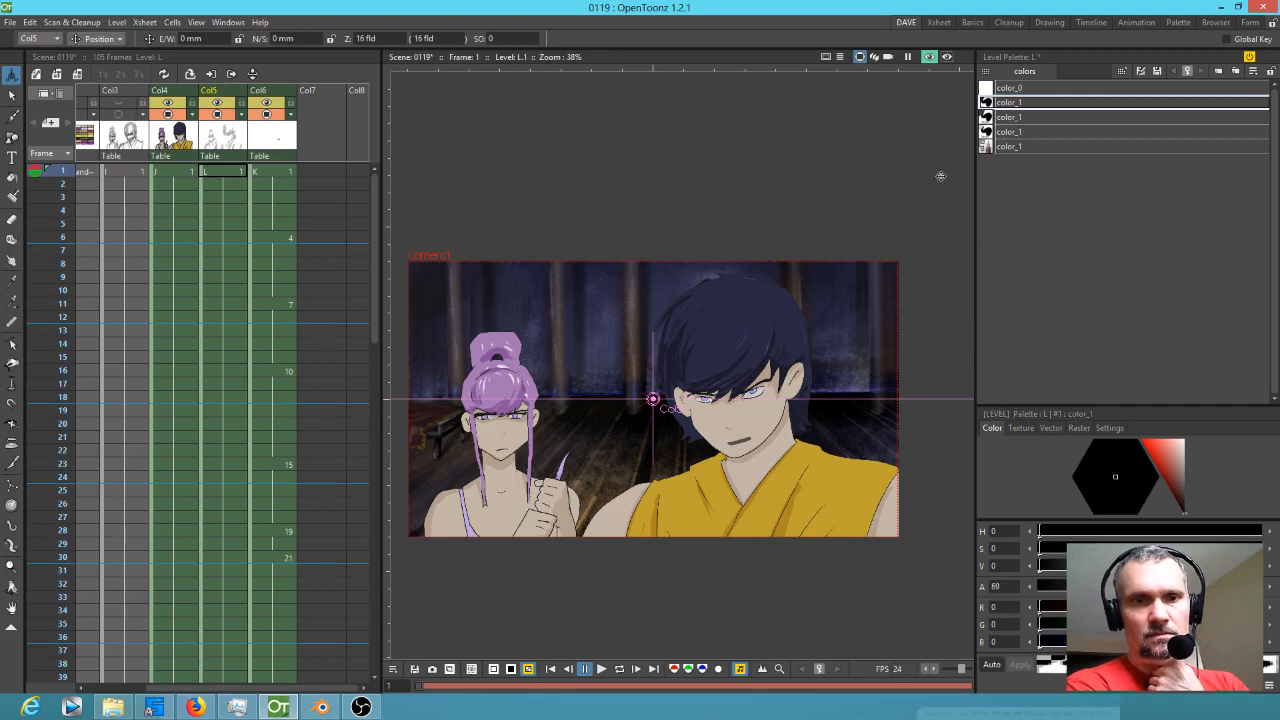
left_click(929, 57)
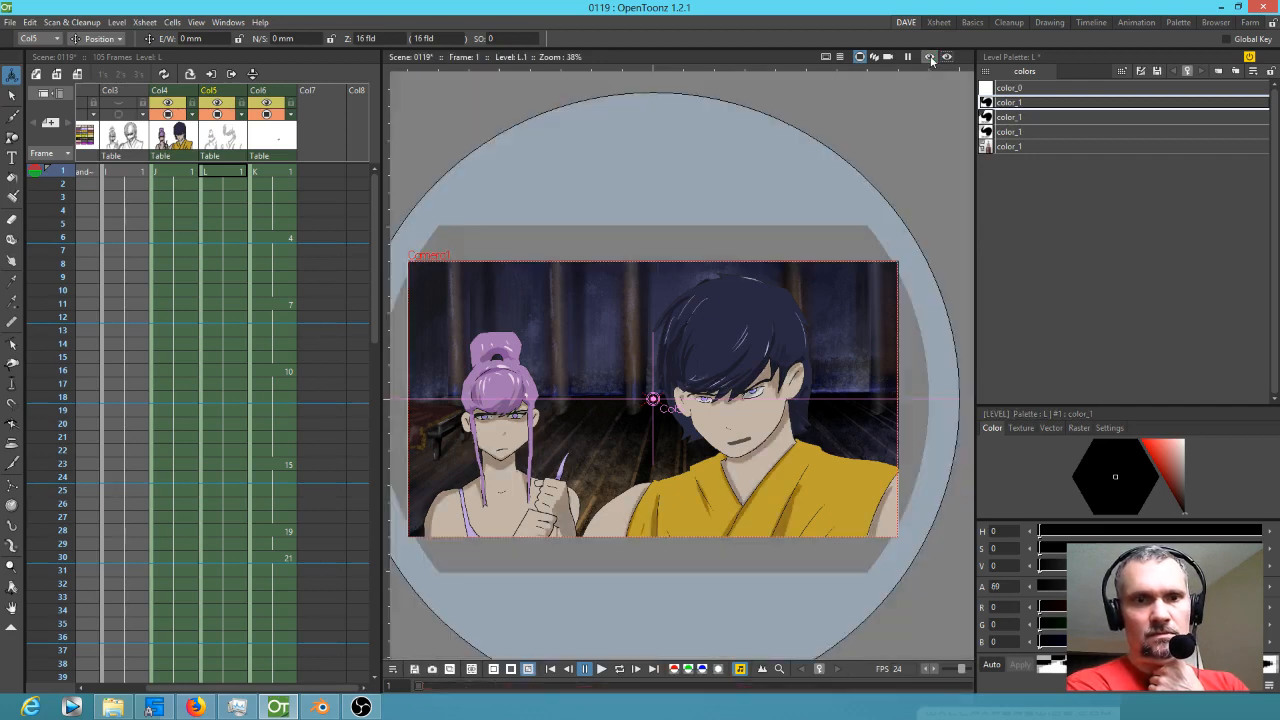
left_click(929, 57)
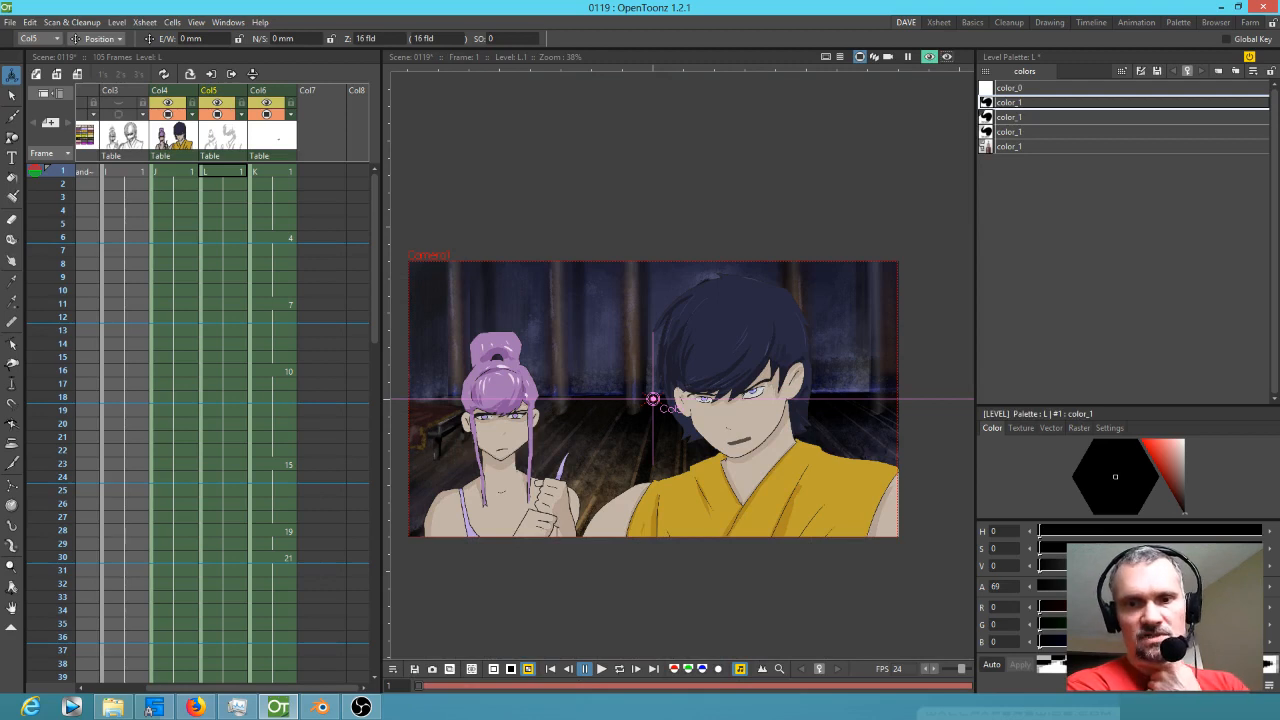
left_click(1089, 586)
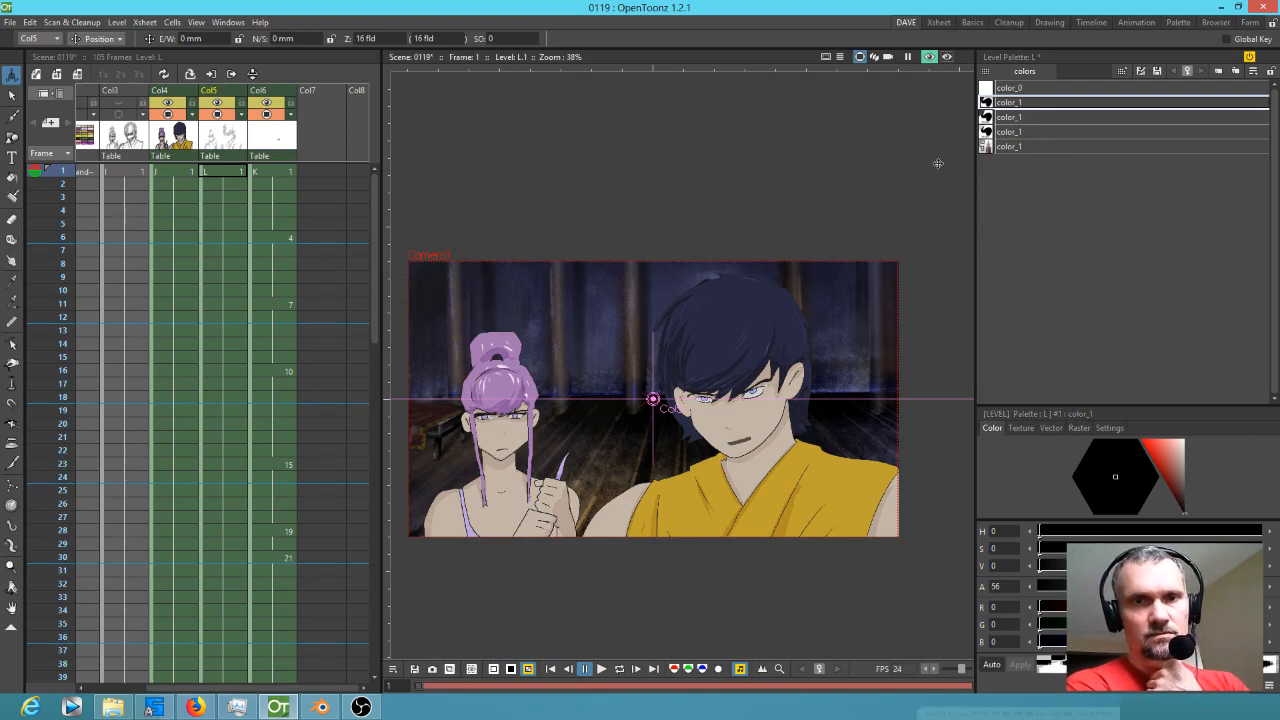
left_click(1019, 119)
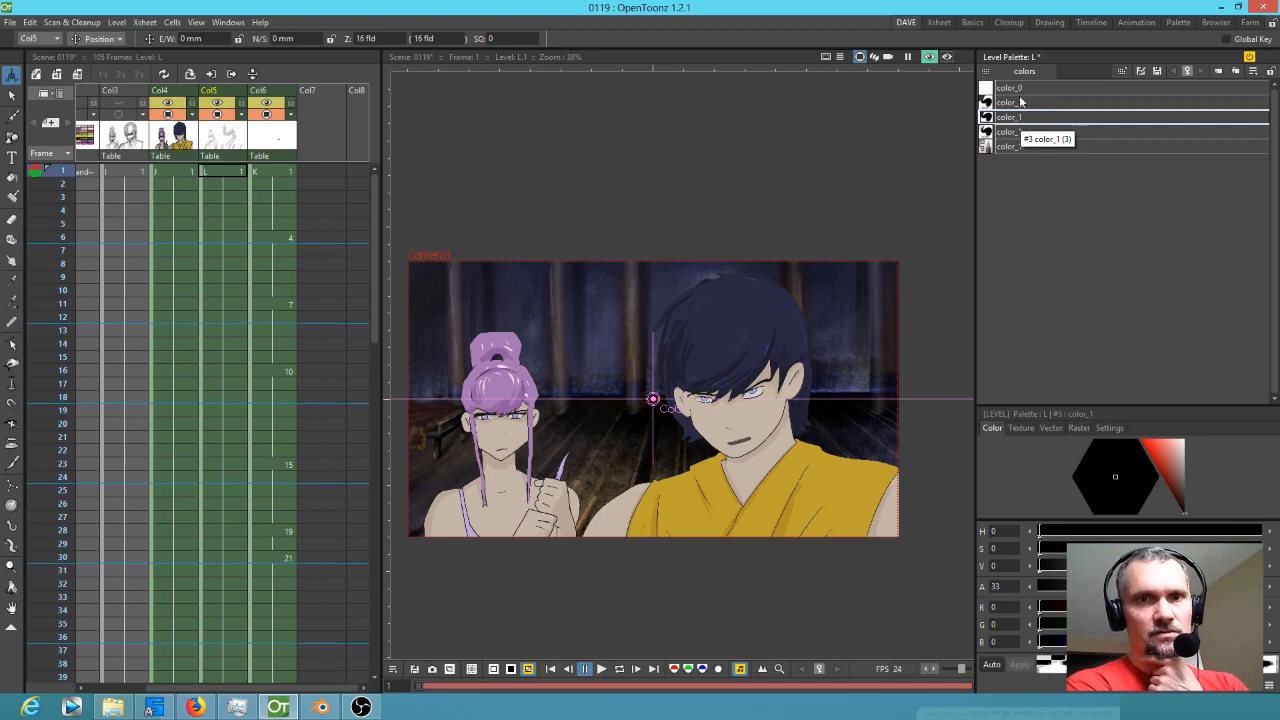
left_click(1020, 103)
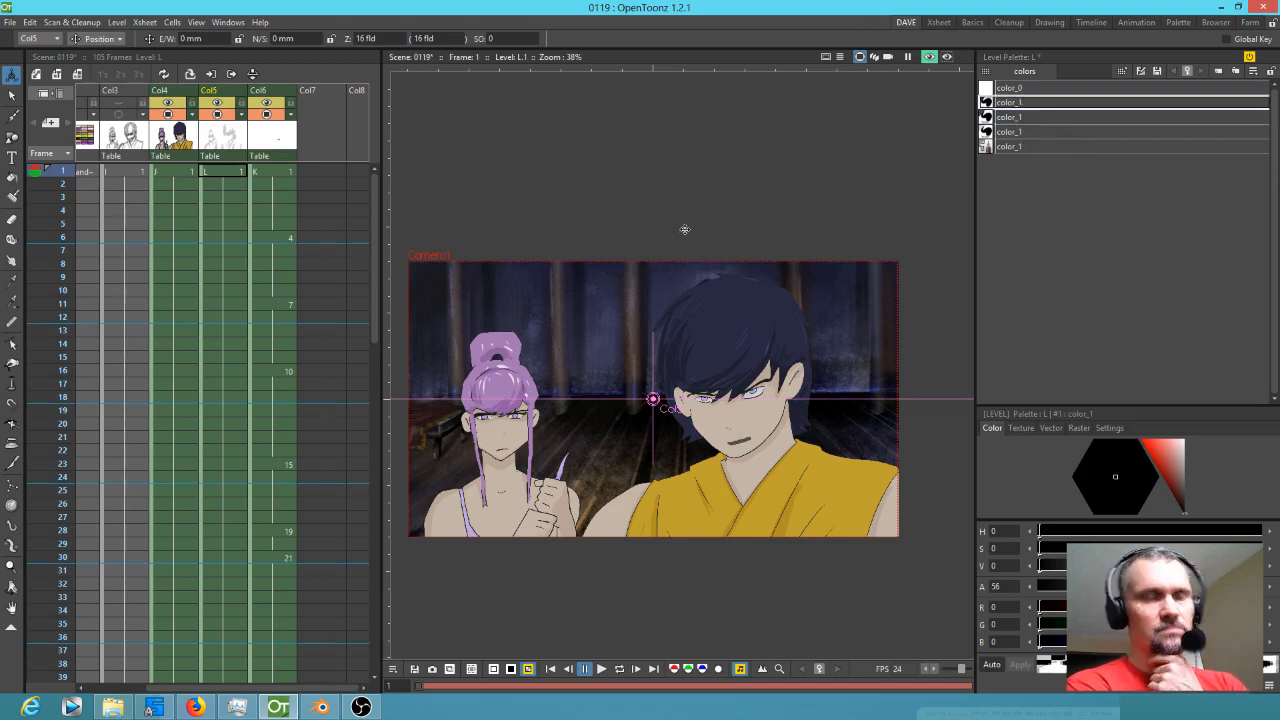
- Replace the Overlay Ino effect on levels L and J with Multiply Ino in the FX schematic
key("ctrl+shift+f")
right_click(727, 301)
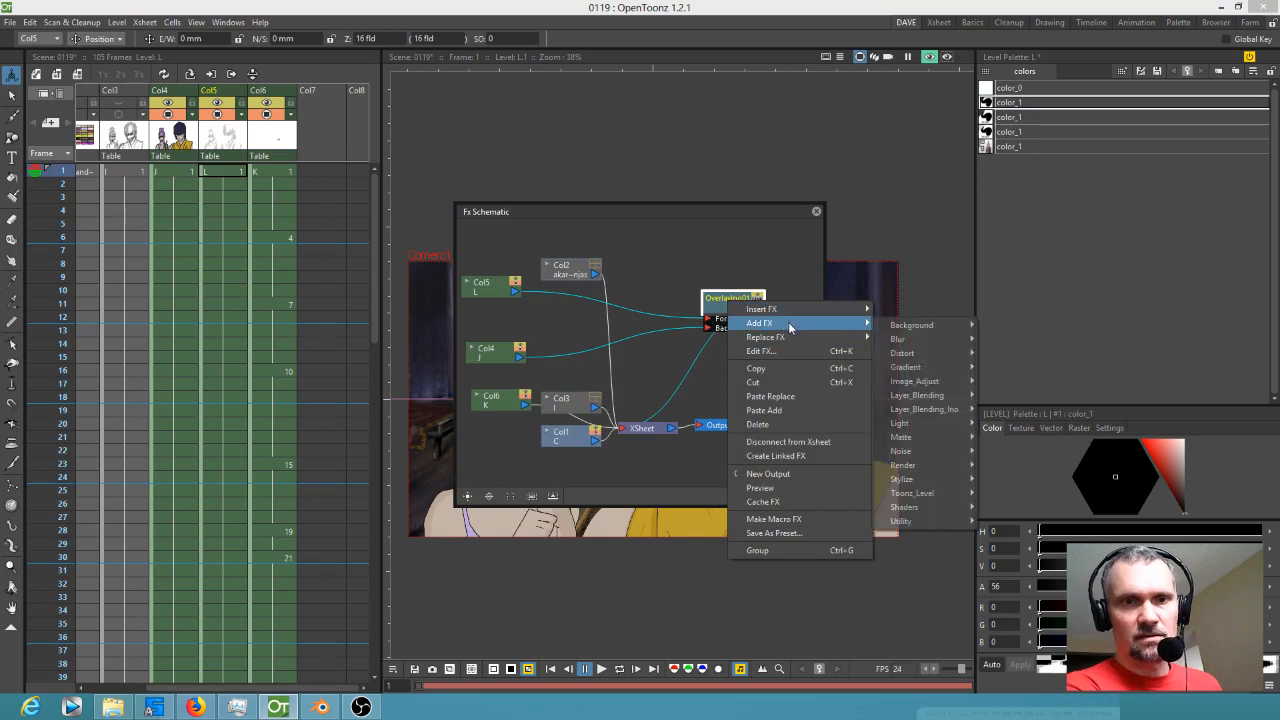
mouse_move(800, 337)
mouse_move(928, 425)
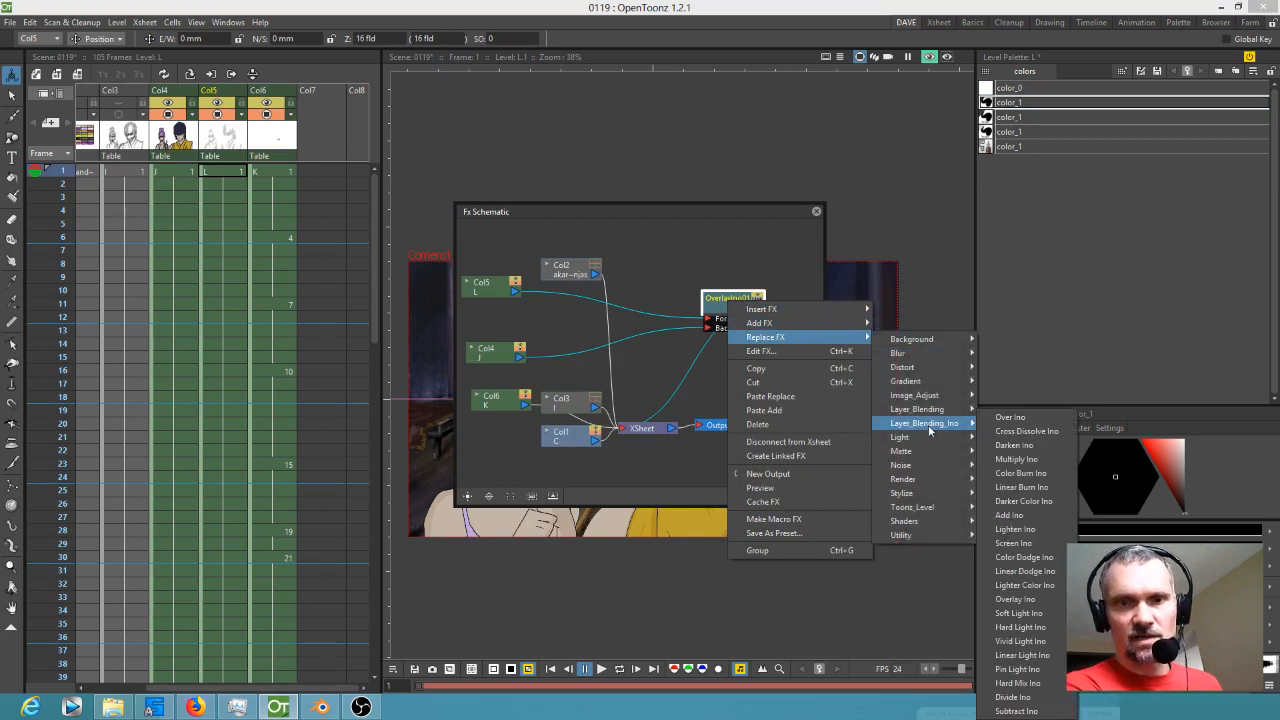
left_click(1012, 458)
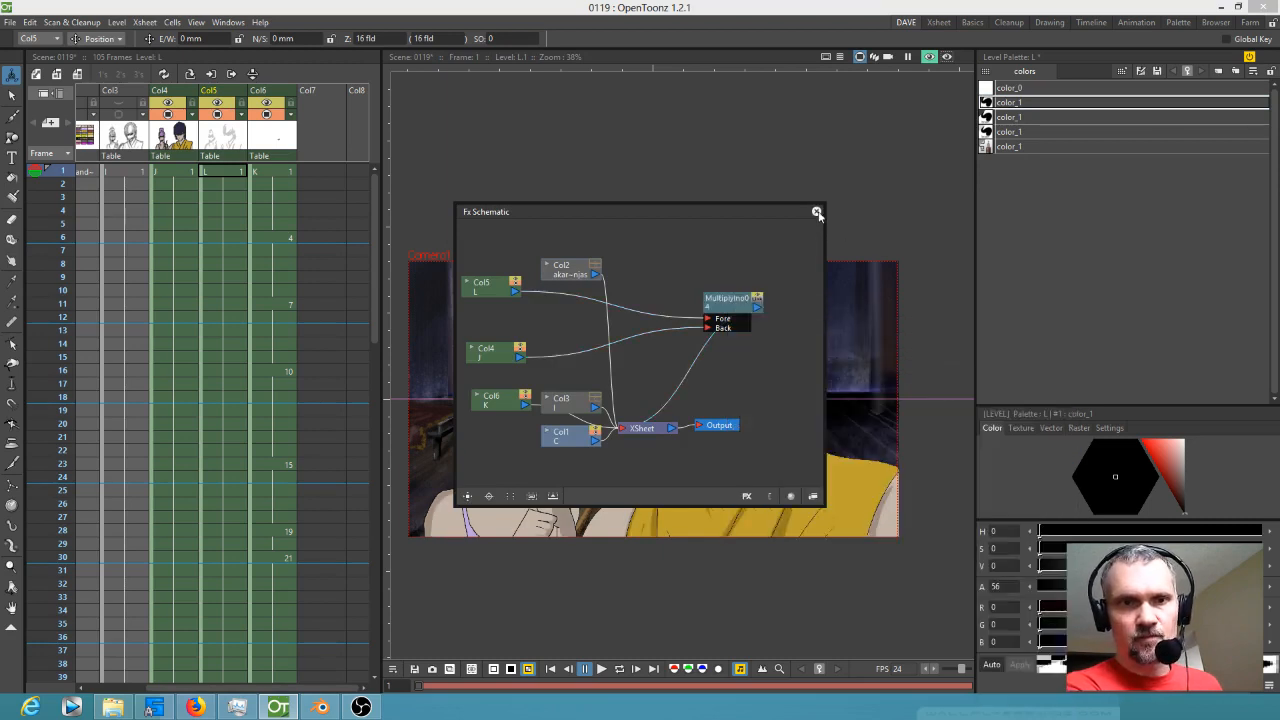
- Close the FX schematic and set the alpha of level L's black color_1 style (#1) to 47 in the preview
left_click(816, 211)
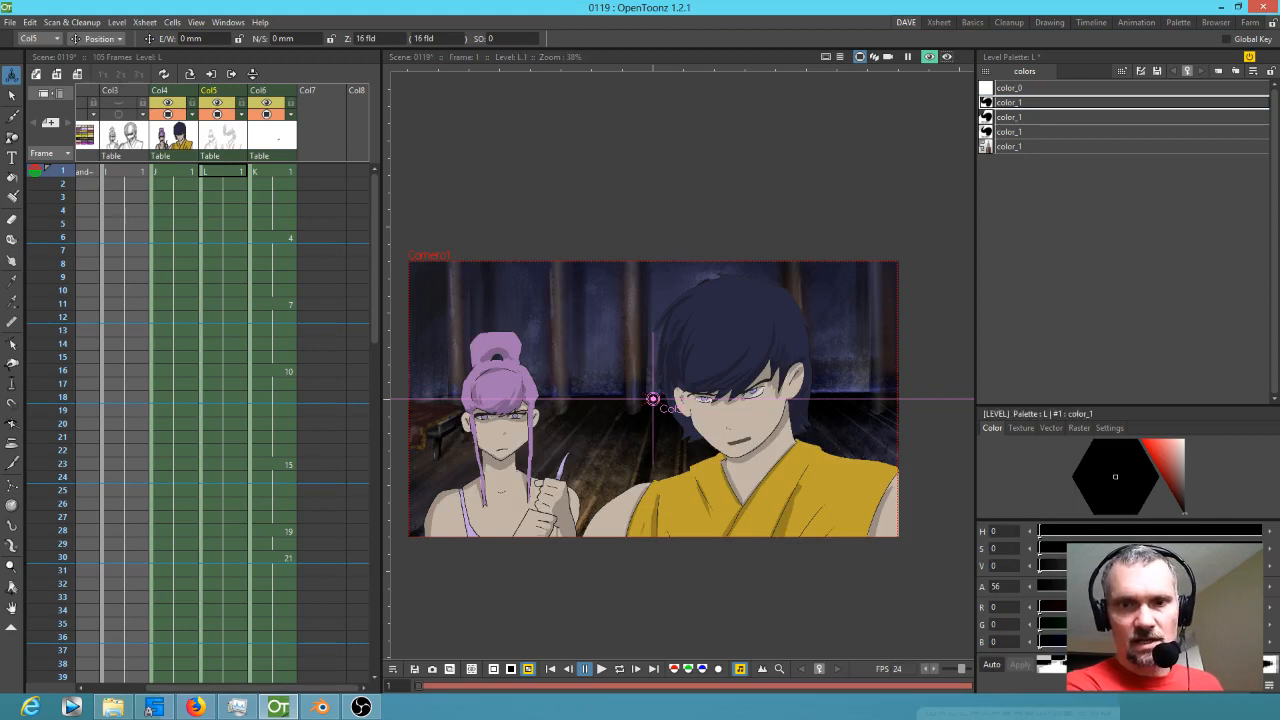
left_click_drag(1094, 586, 1102, 586)
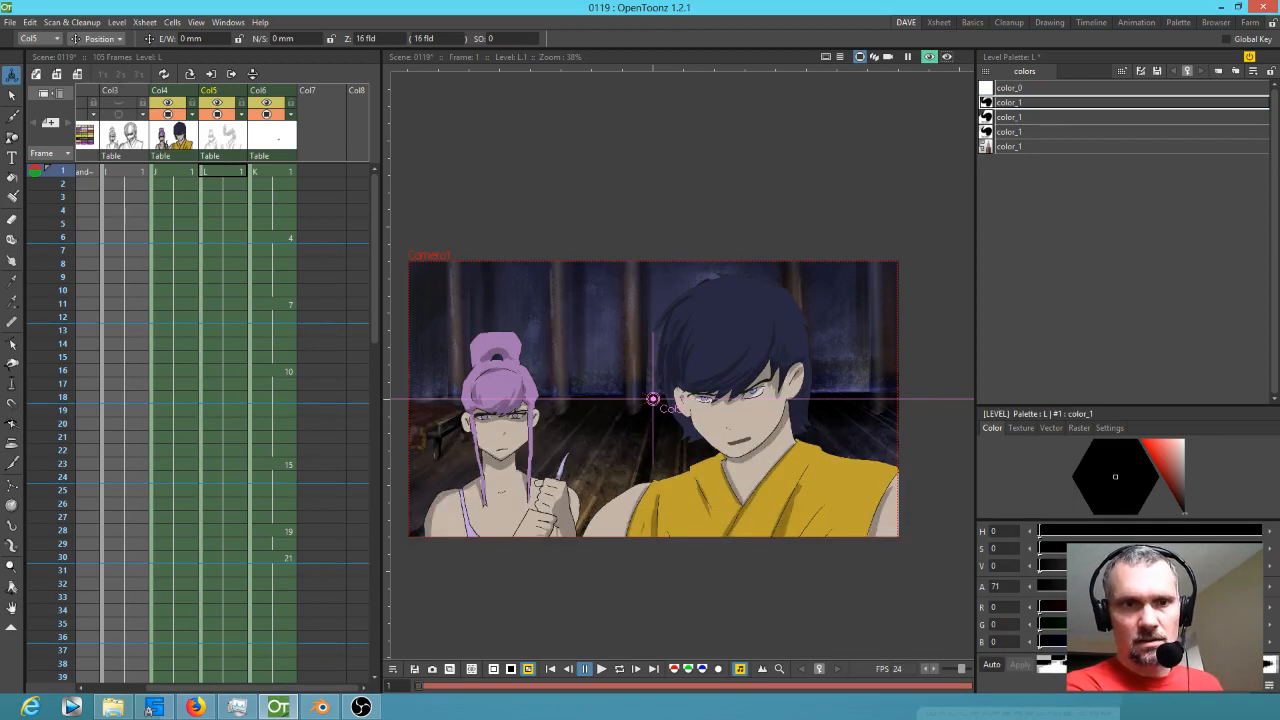
key("ctrl+z")
mouse_move(1094, 586)
left_mouse_down()
mouse_move(1065, 586)
mouse_move(1081, 586)
left_mouse_up()
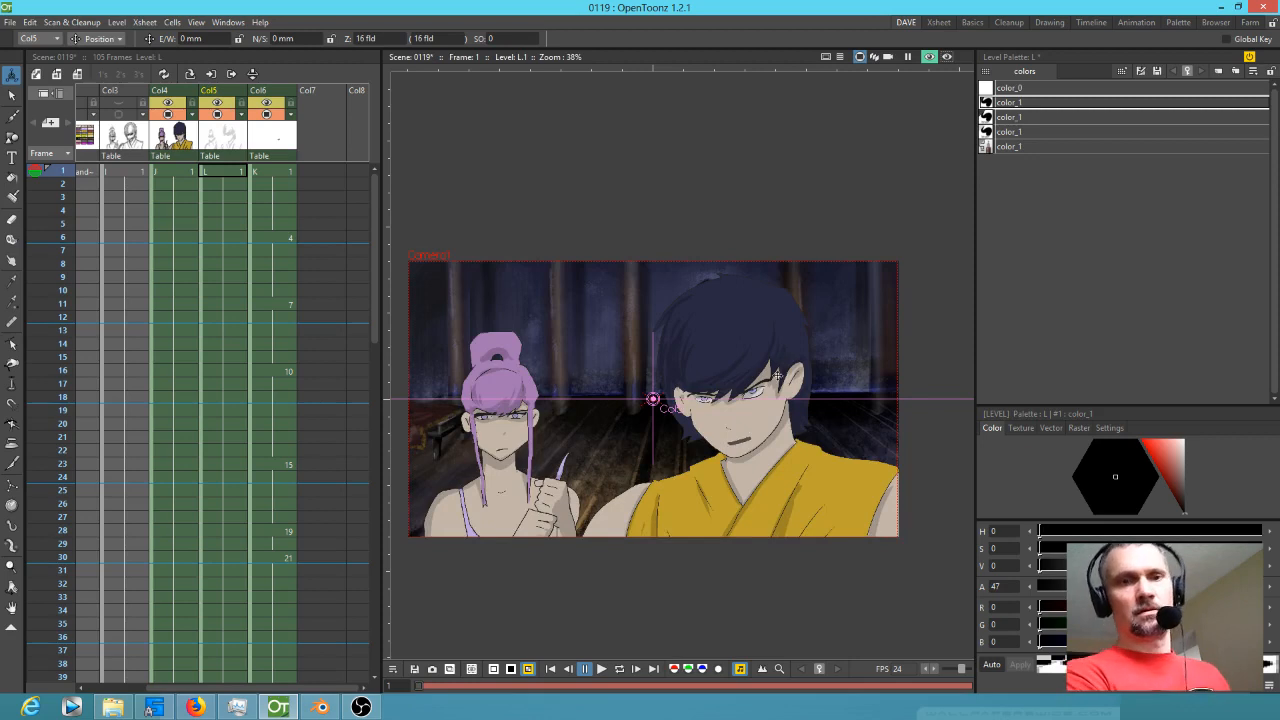
- Insert an empty column between levels L and K and create a new level M in it with a short brush stroke
left_click(231, 148)
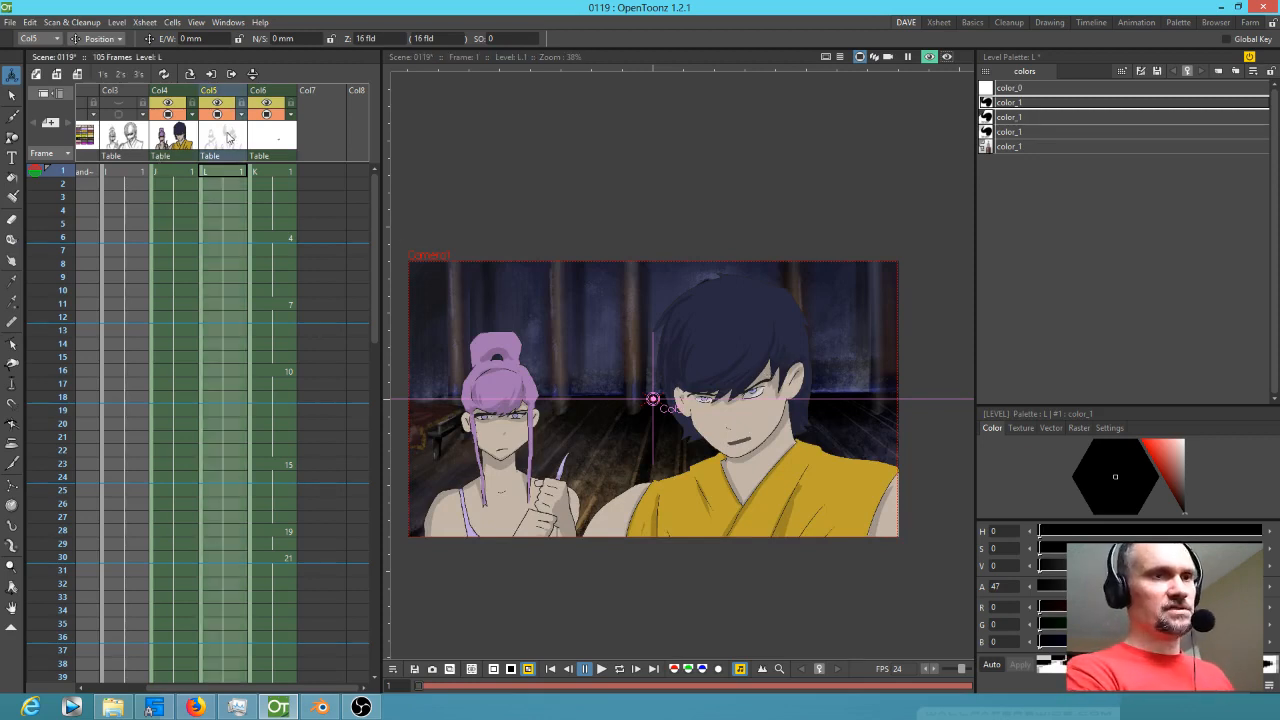
left_click(263, 140)
key("Insert")
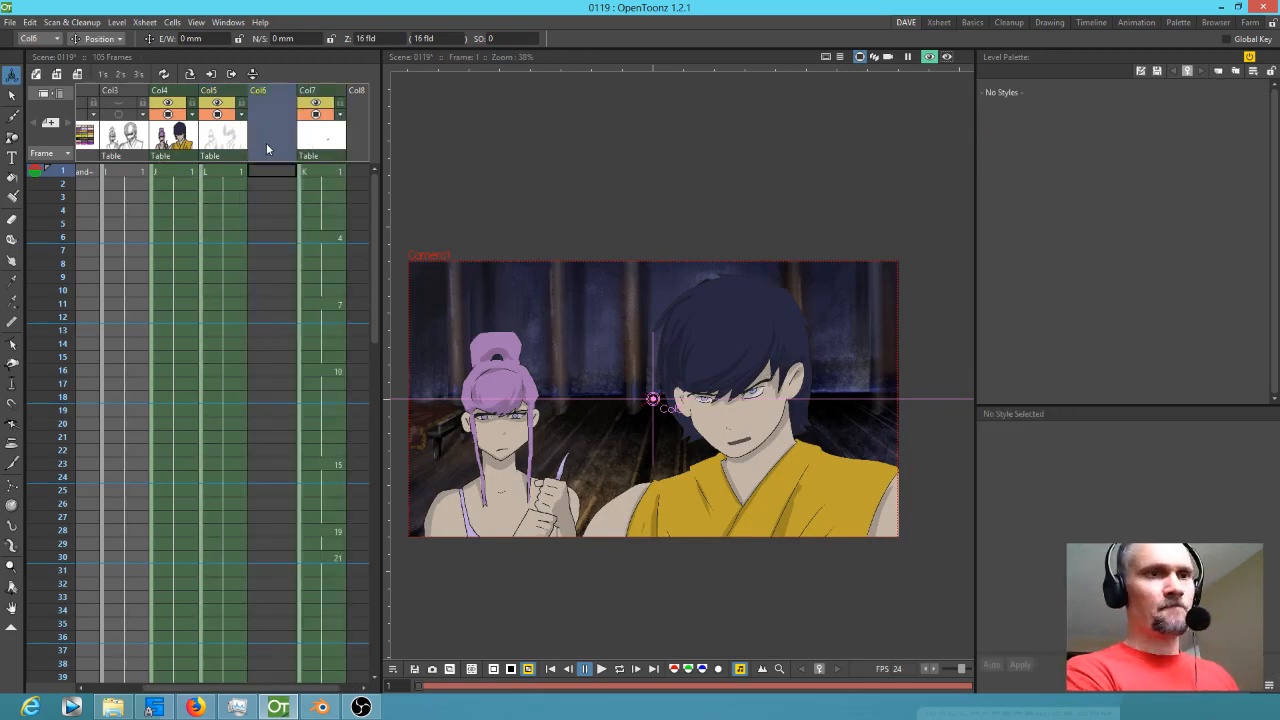
key("b")
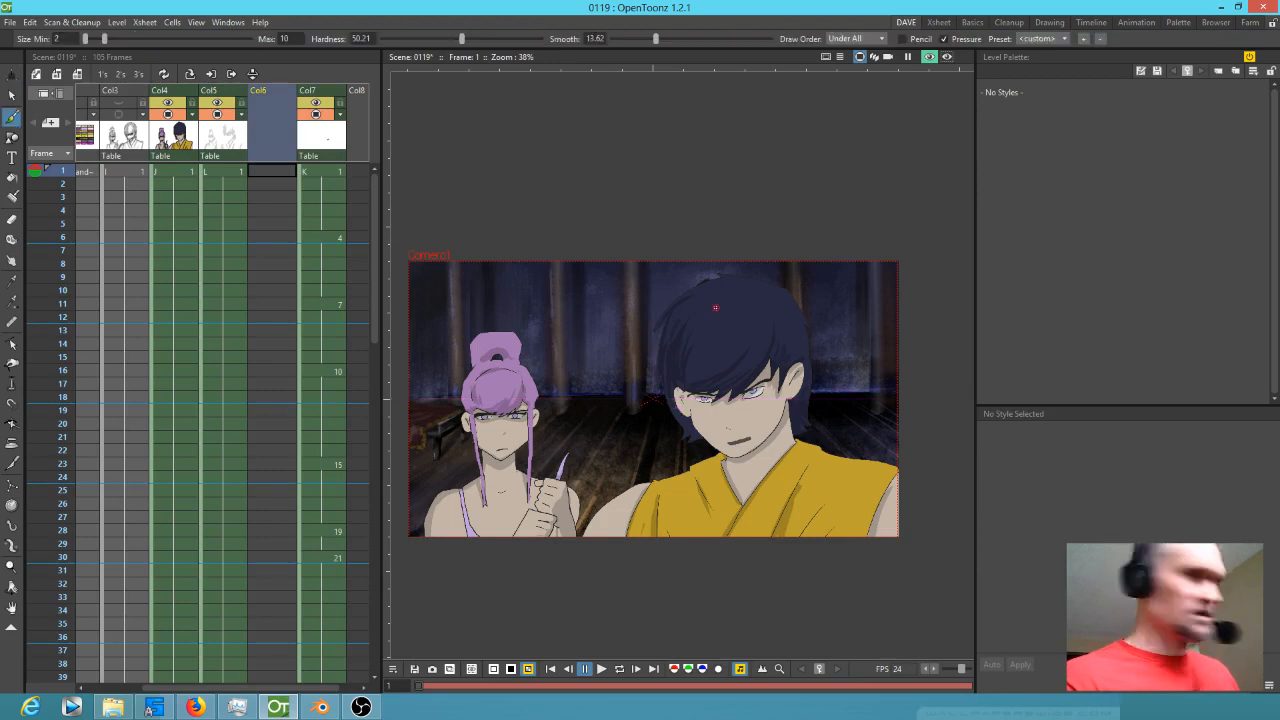
left_click(706, 307)
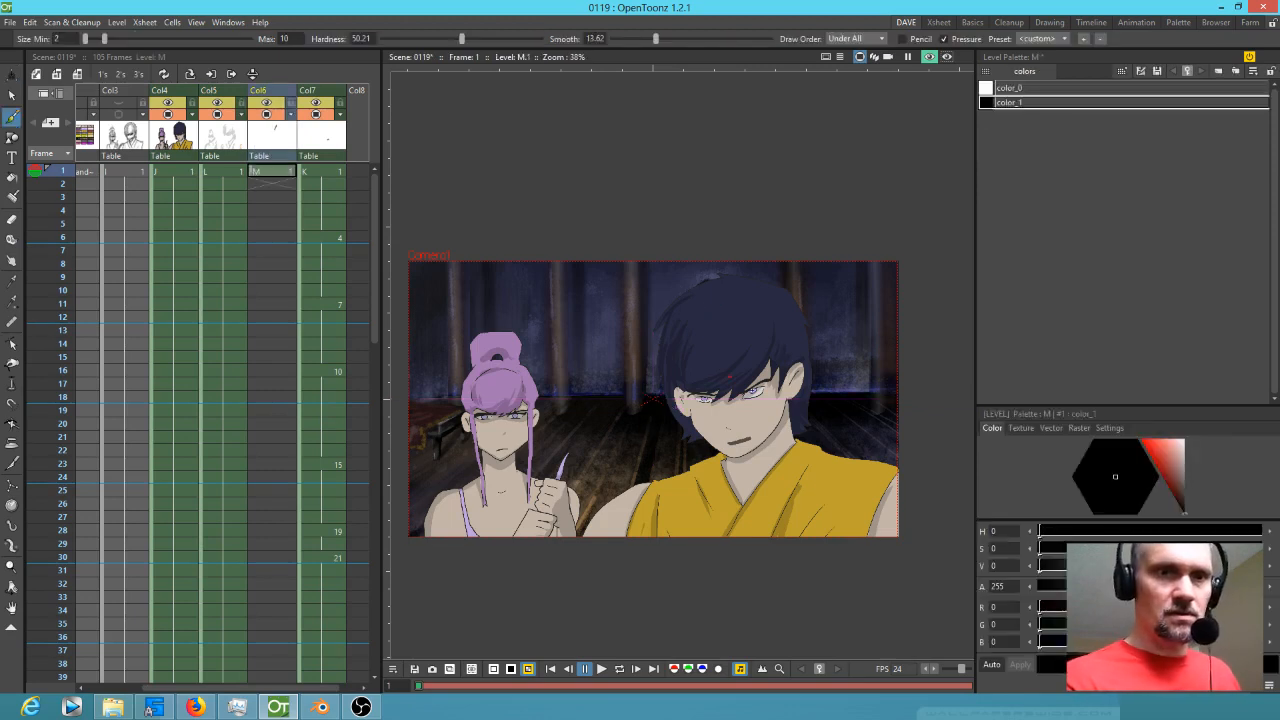
- Give level M's color_1 style the raster "brush" type and set its color to white with alpha 57
left_click(1079, 427)
left_click_drag(1274, 485, 1274, 450)
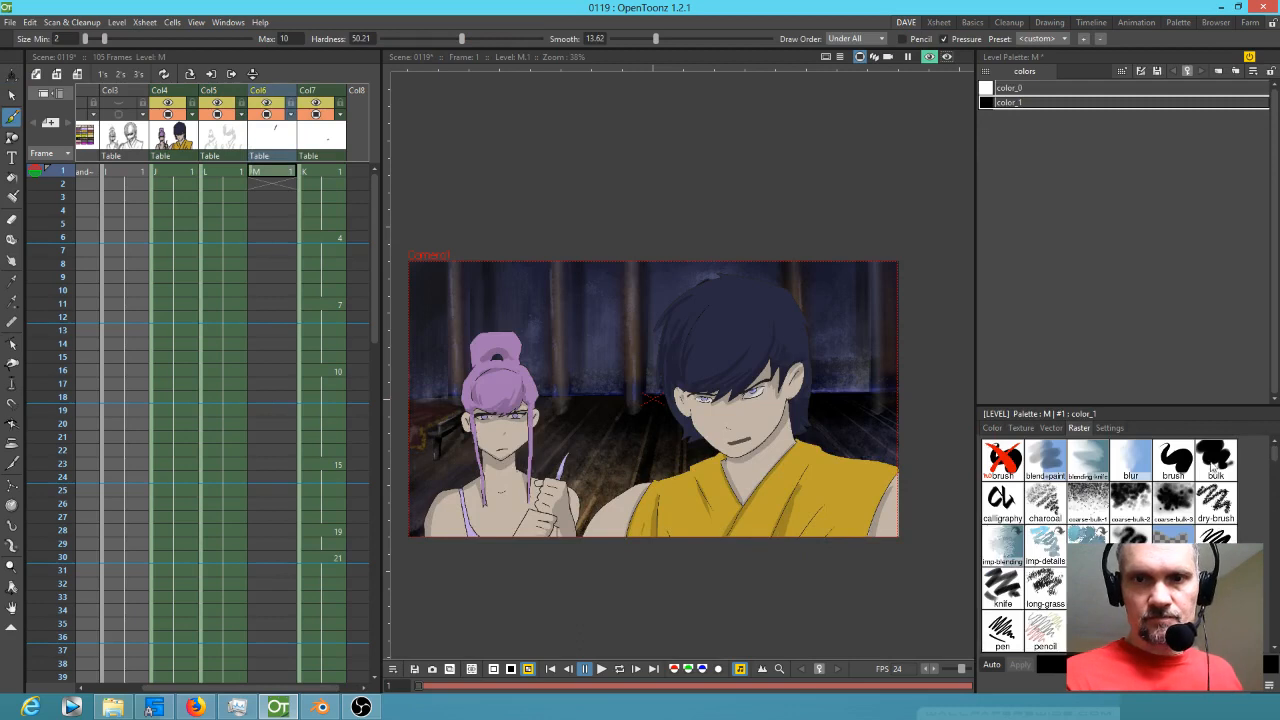
left_click(1178, 460)
left_click(992, 427)
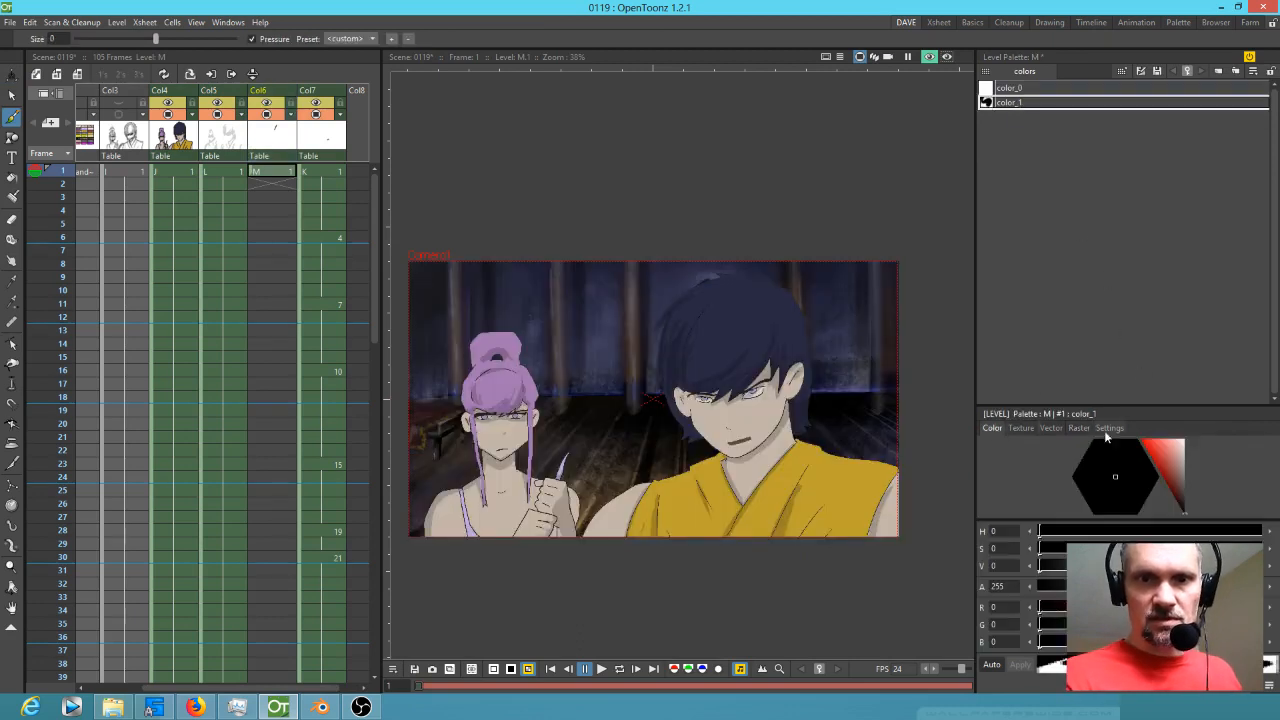
left_click(1180, 458)
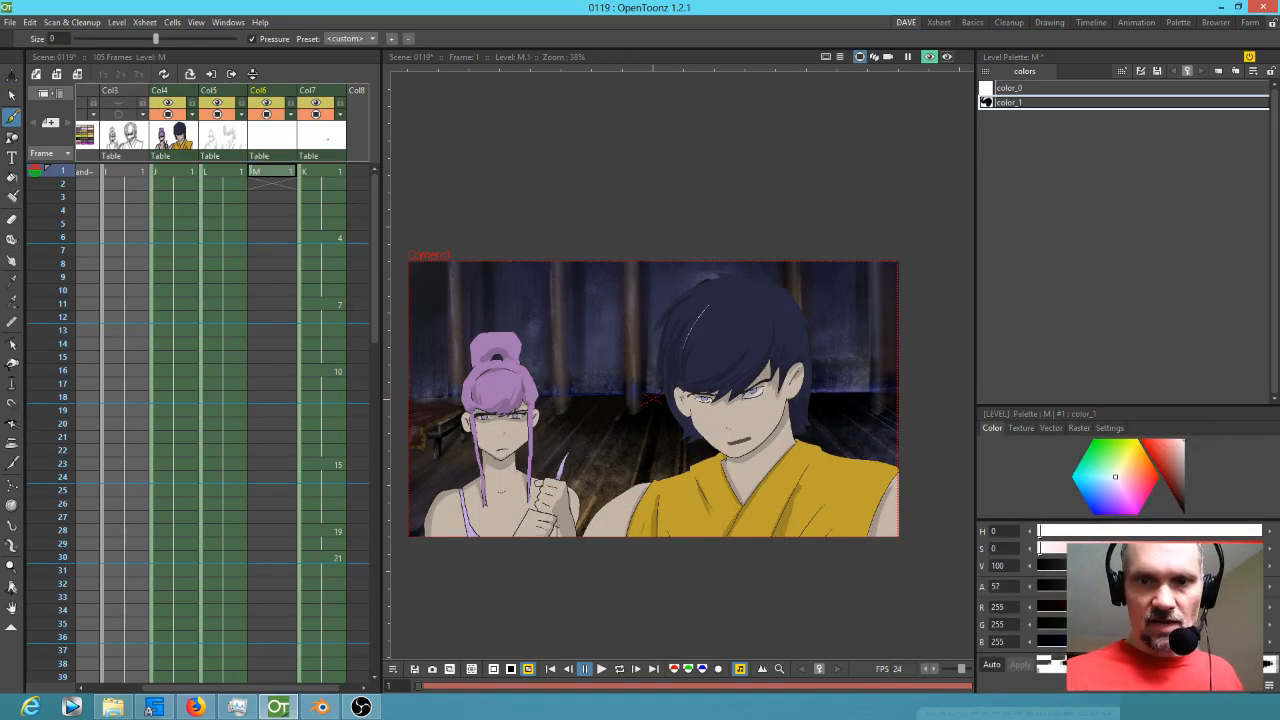
- Turn off the preview and delete level L's white color_1 style (#2) together with its lines and areas
left_click(926, 57)
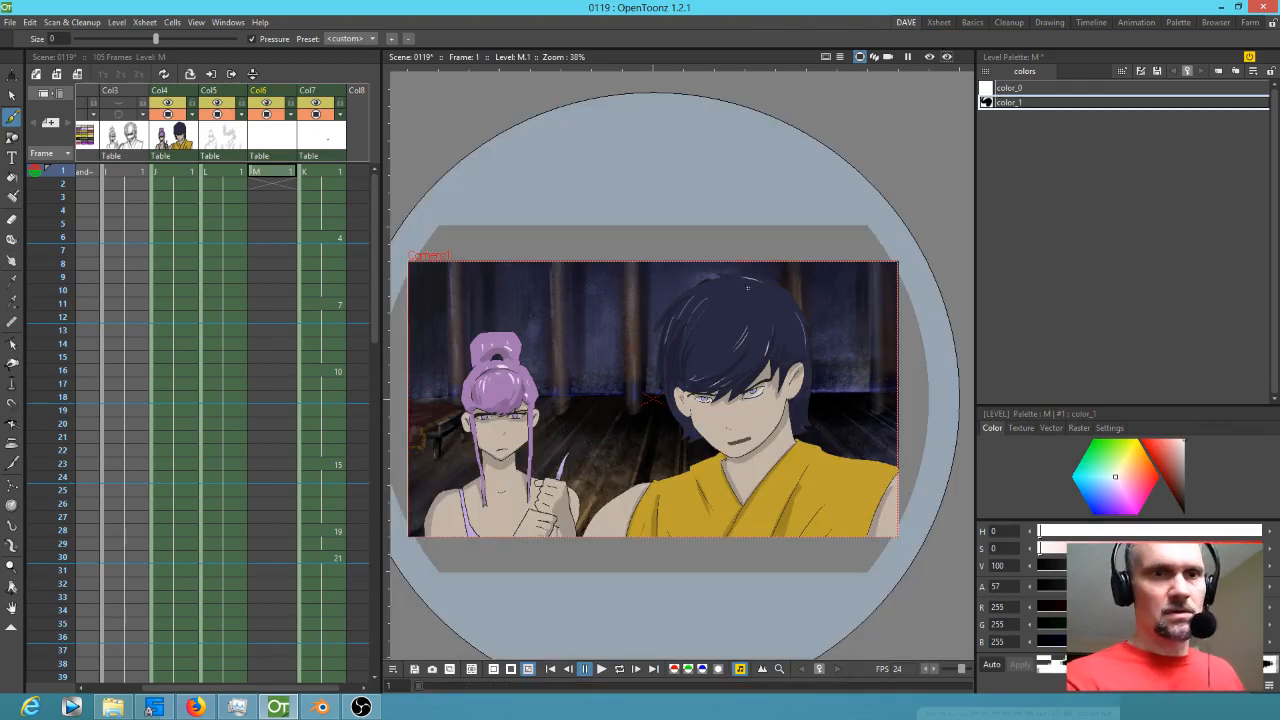
left_click(225, 171)
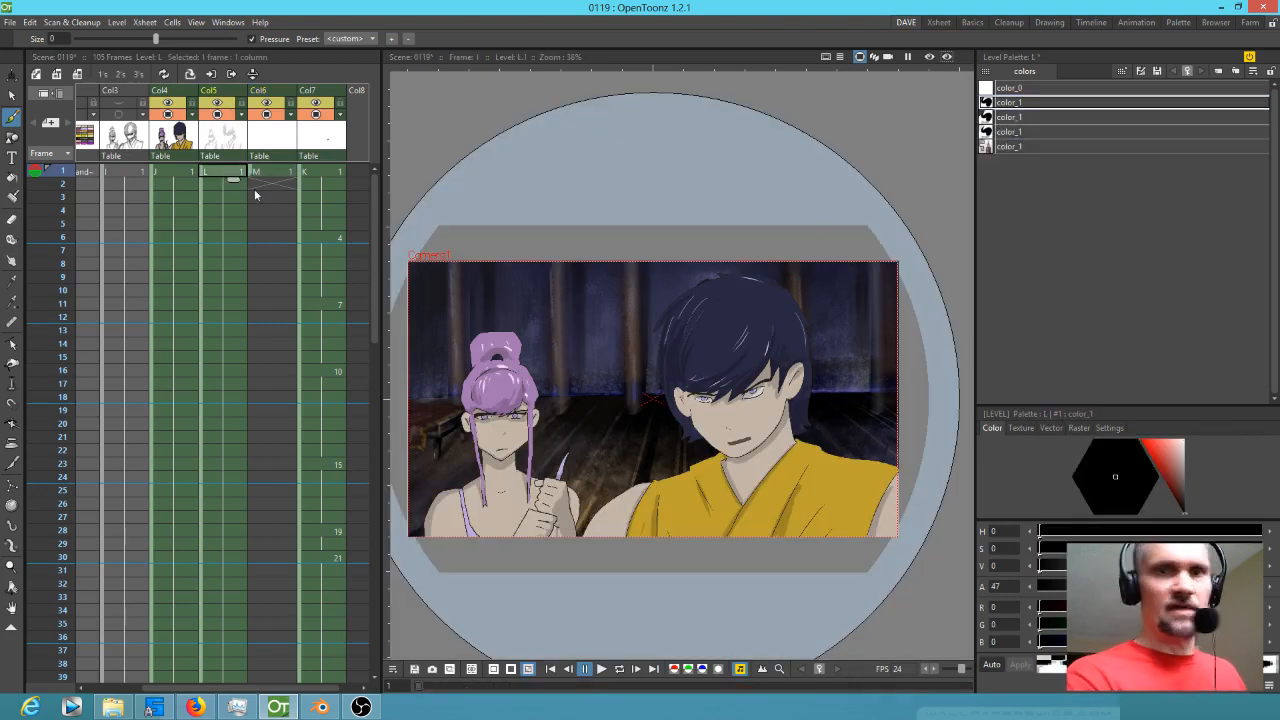
left_click(1031, 132)
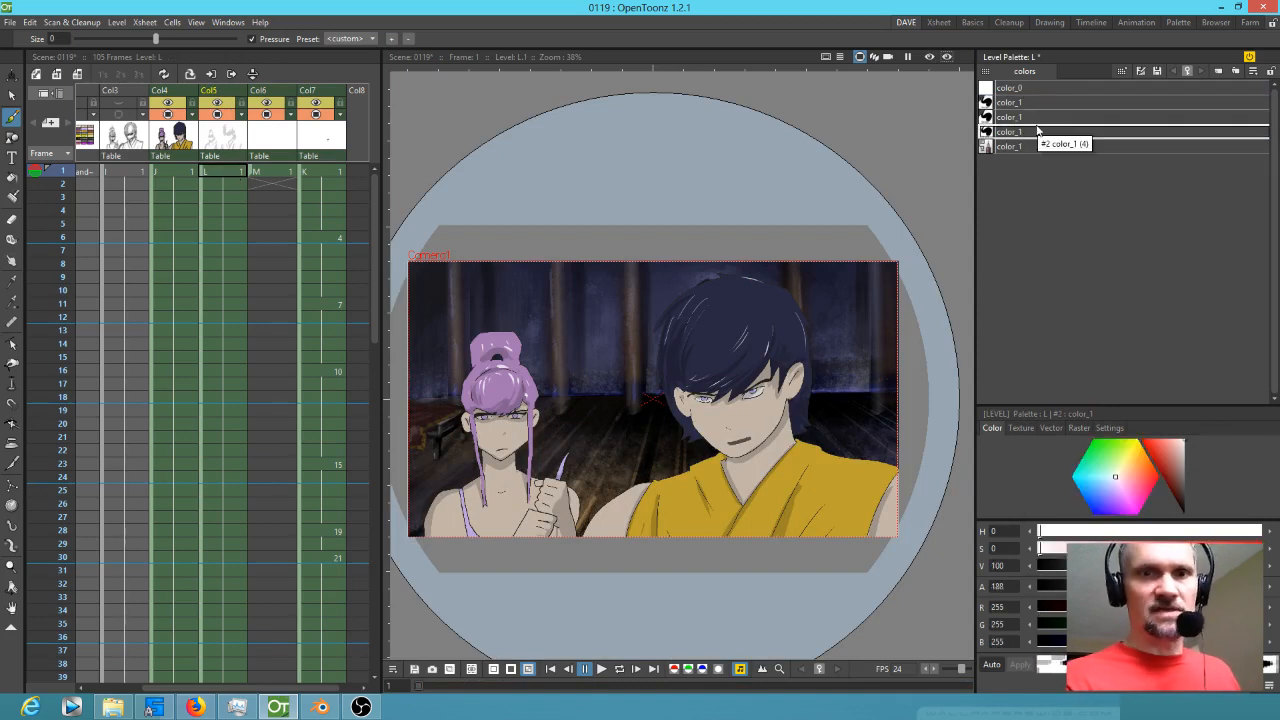
key("Delete")
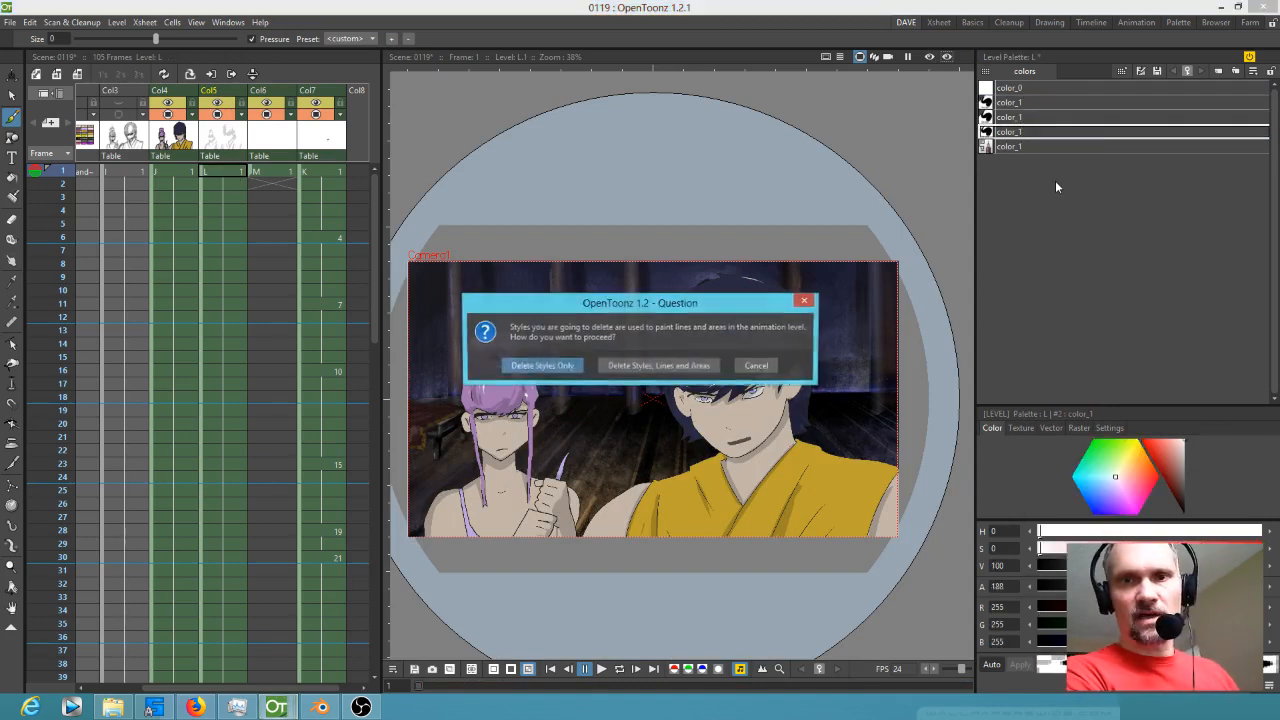
left_click(679, 368)
left_click(607, 365)
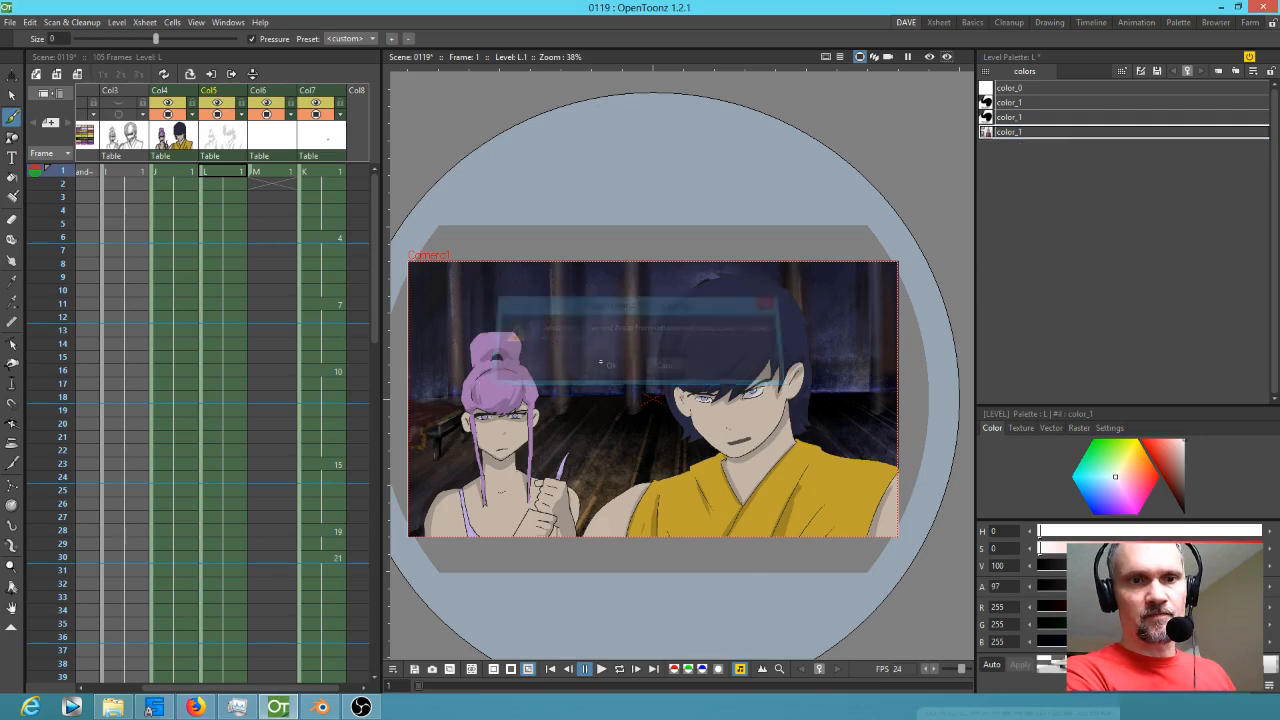
- On level M, paint thin white highlights on both characters' hair and the man's robe, and set color_1's alpha to 56
left_click(270, 172)
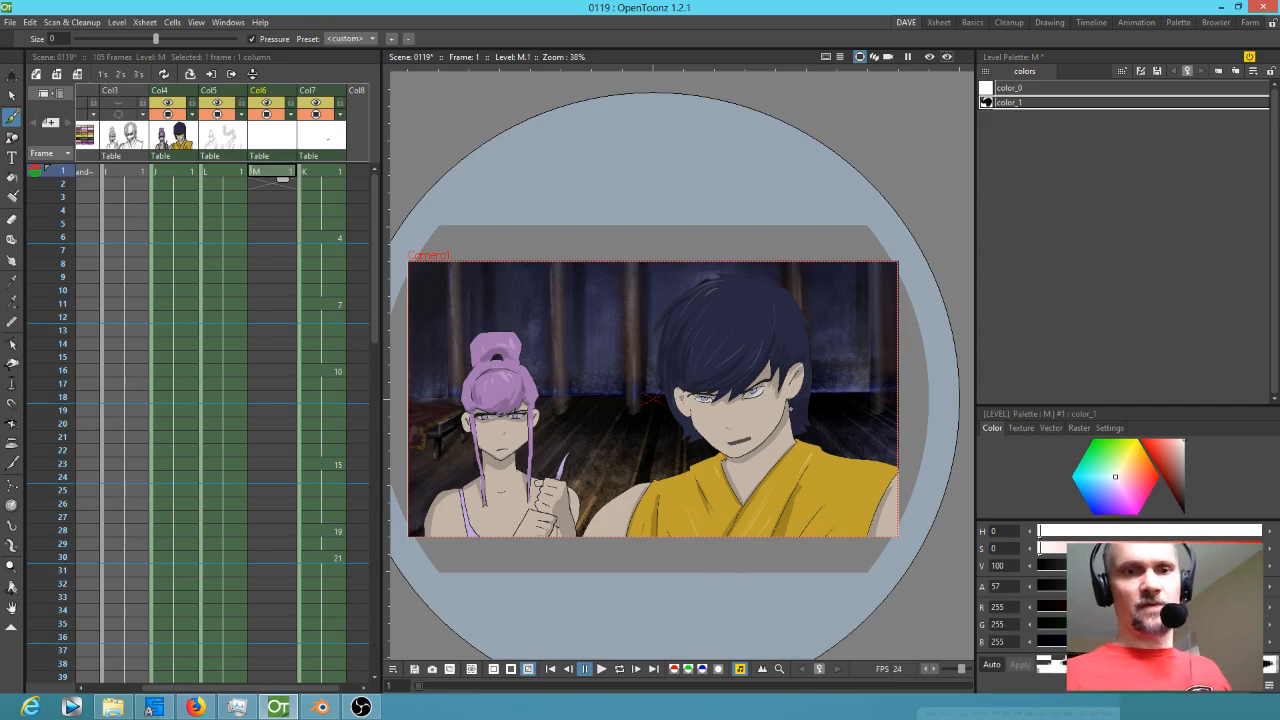
mouse_move(799, 395)
left_mouse_down()
mouse_move(810, 373)
mouse_move(772, 405)
mouse_move(799, 395)
mouse_move(797, 380)
left_mouse_up()
key("shift+space")
key("b")
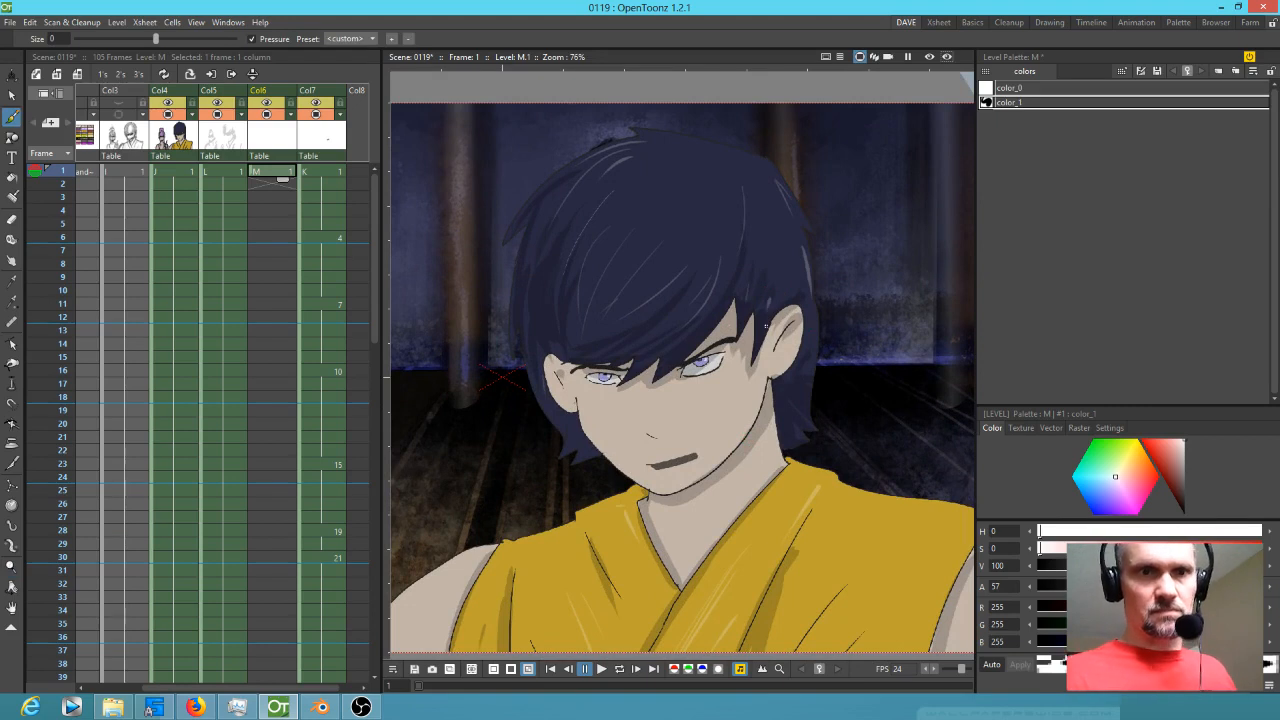
left_click(1060, 586)
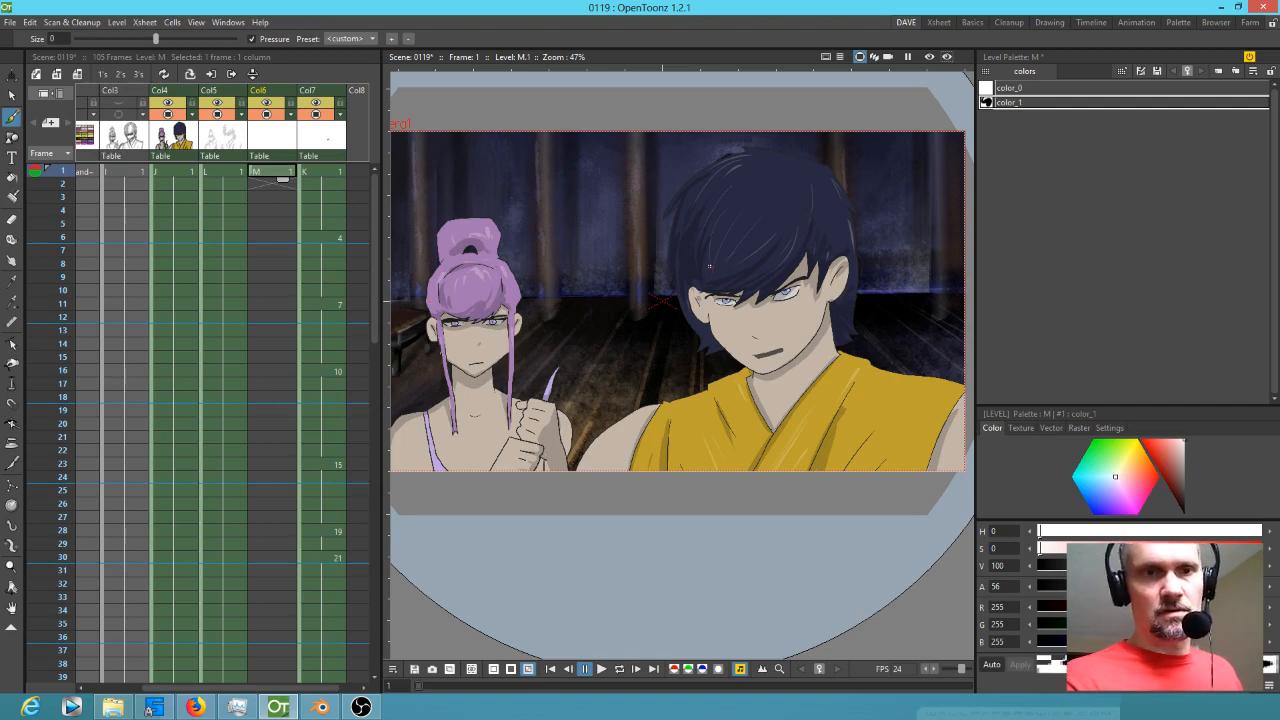
- Try extra highlight strokes in the man's fringe on level M, then undo them
left_click_drag(711, 276, 727, 227)
left_click_drag(717, 277, 727, 259)
key("ctrl+z")
key("ctrl+z")
key("ctrl+z")
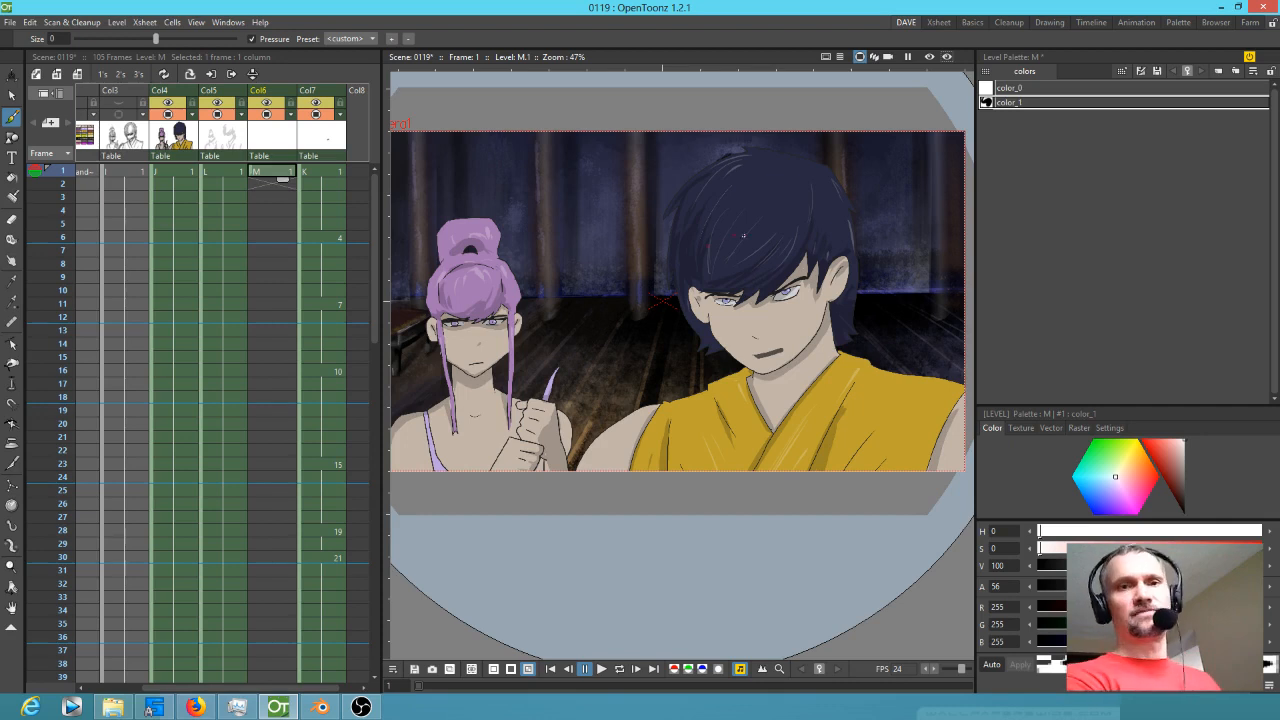
- Check the highlights briefly in the scene preview and render frames 1 to 105 into a preview flipbook
scroll(740, 230, "down", 3)
scroll(821, 314, "up", 3)
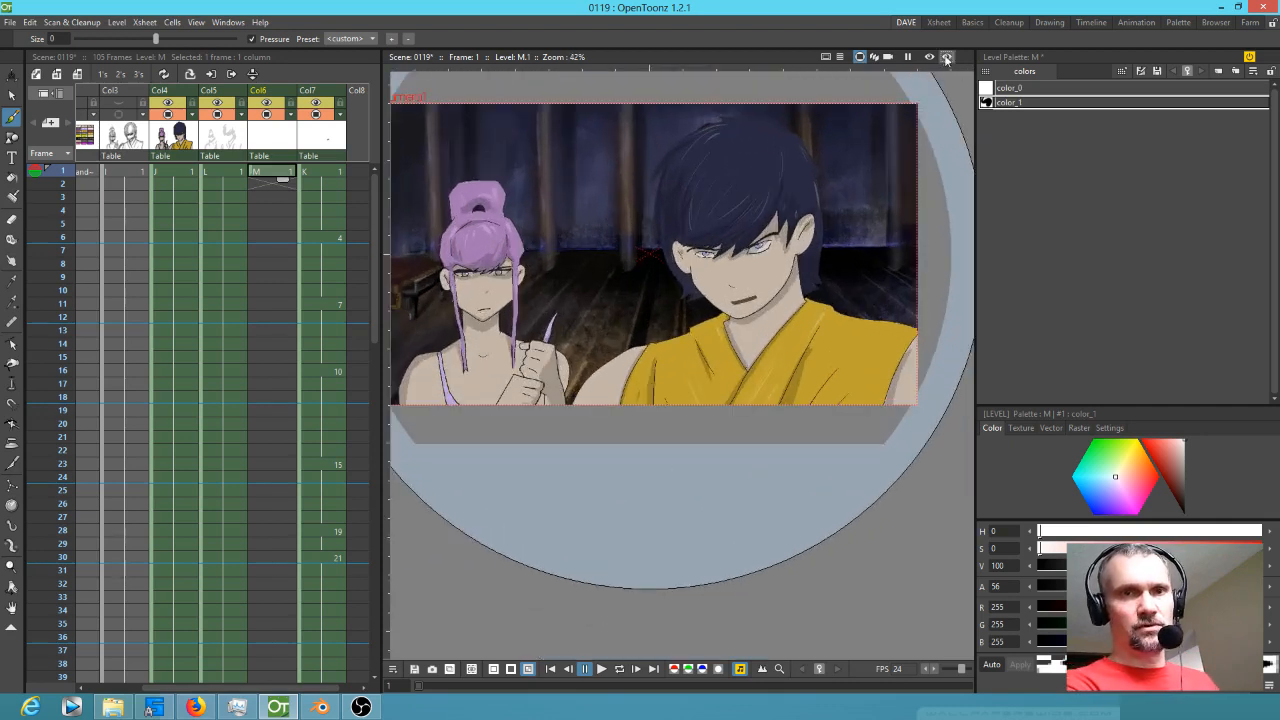
left_click(928, 57)
left_click(928, 57)
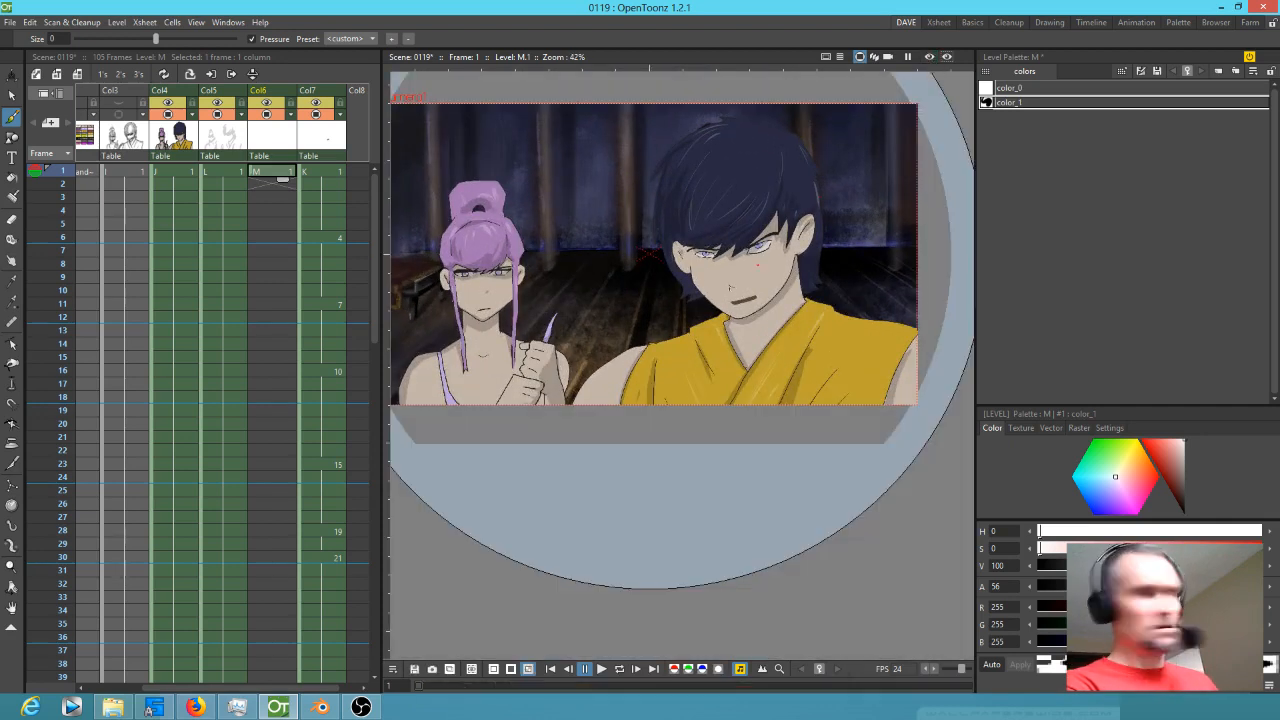
key("ctrl+r")
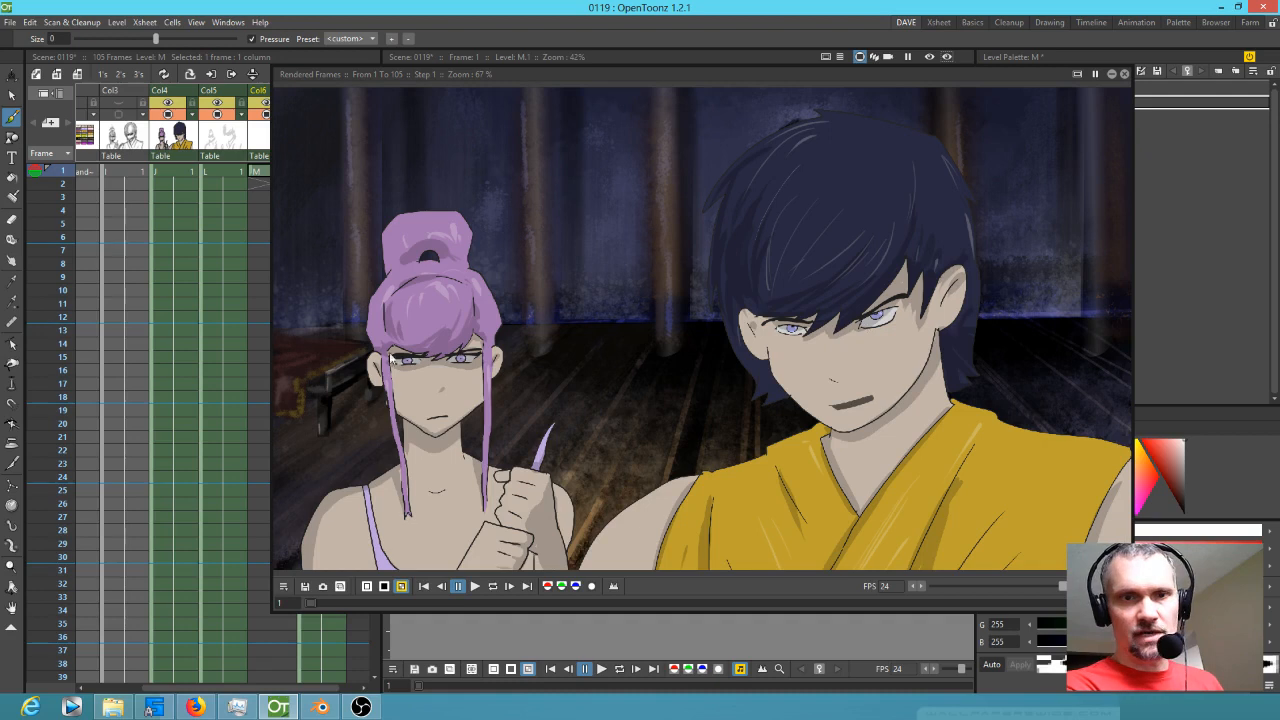
scroll(456, 356, "up", 10)
scroll(462, 356, "down", 4)
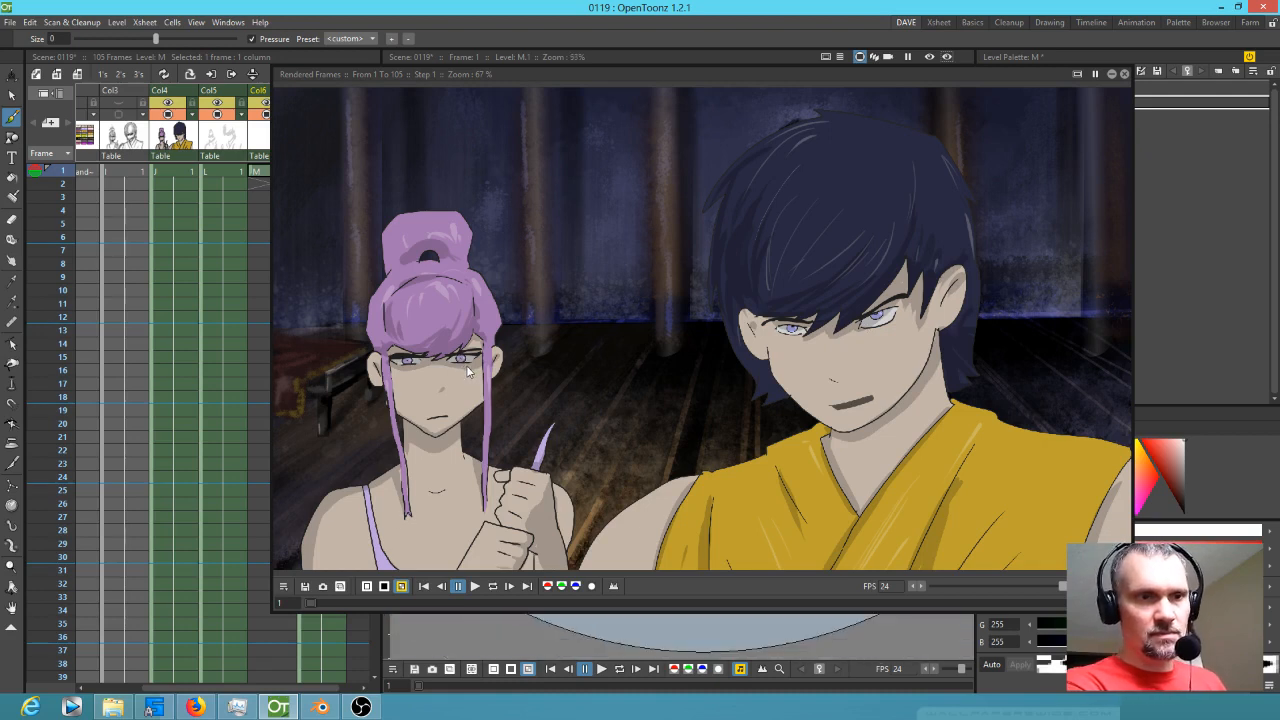
- Start saving the rendered flipbook frames and choose L:\ANIME\render as the destination folder
left_click(306, 586)
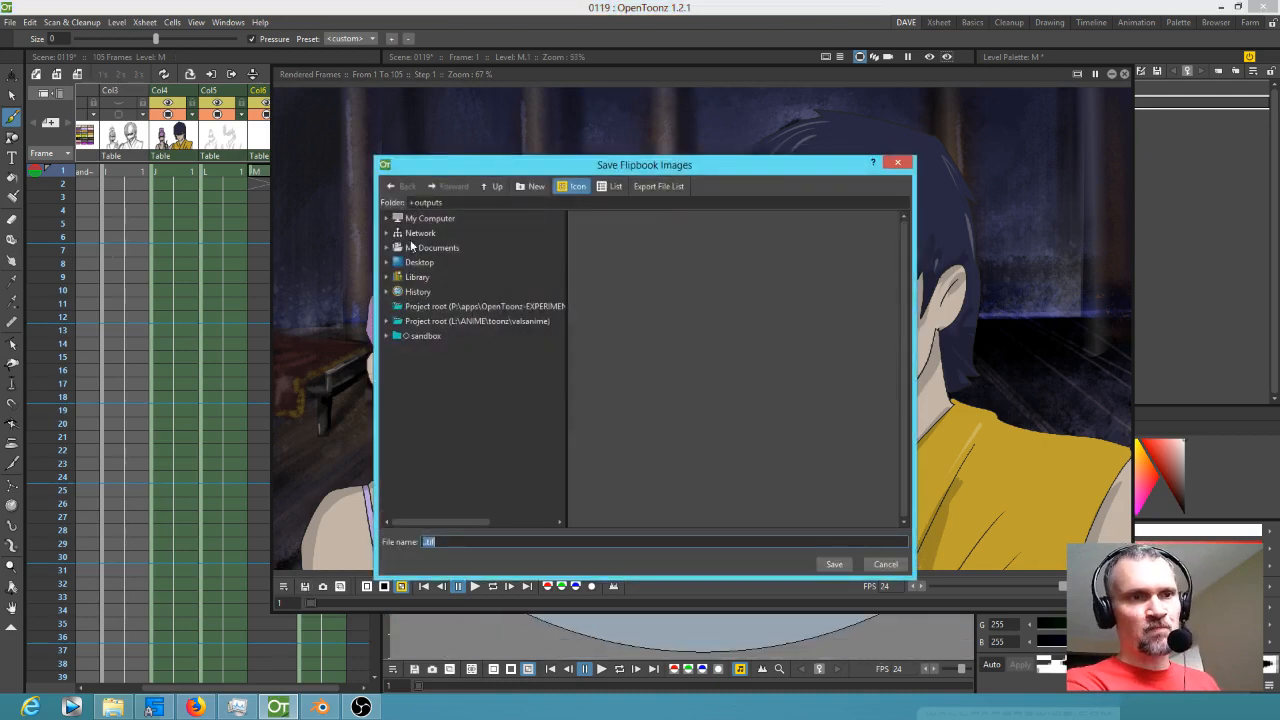
left_click(420, 220)
left_click(419, 305)
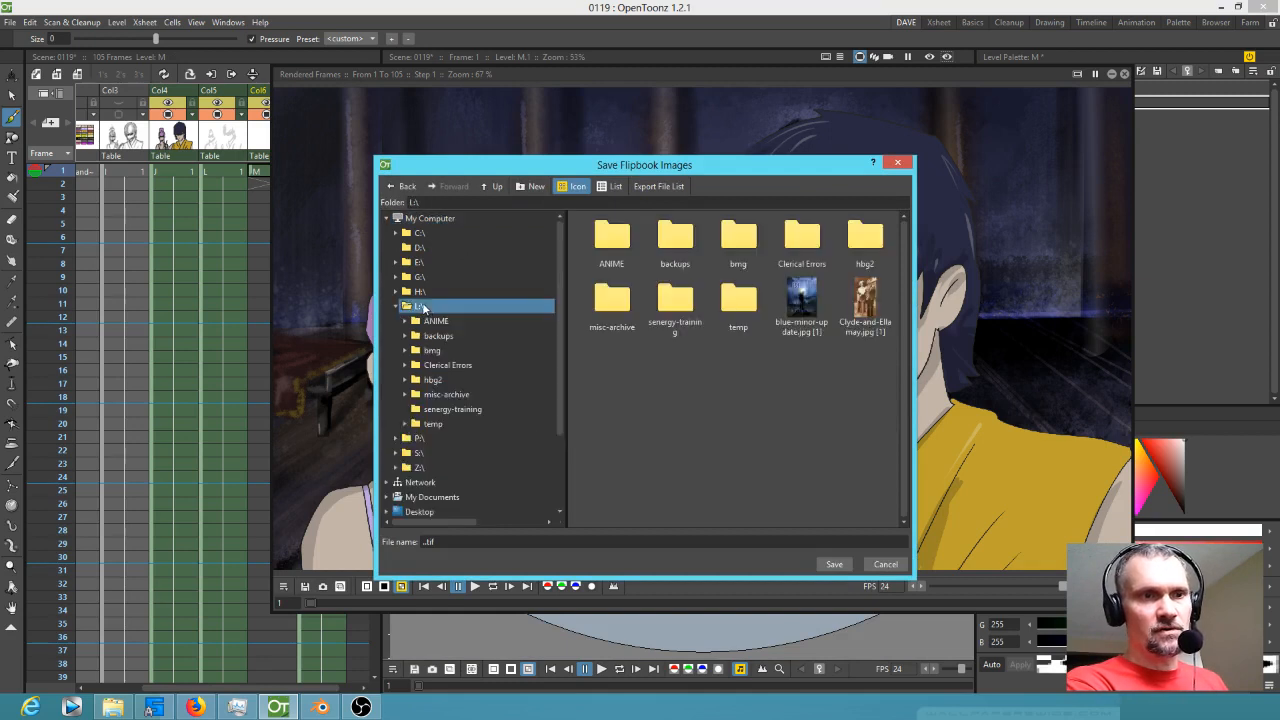
left_click(435, 320)
scroll(712, 423, "down", 3)
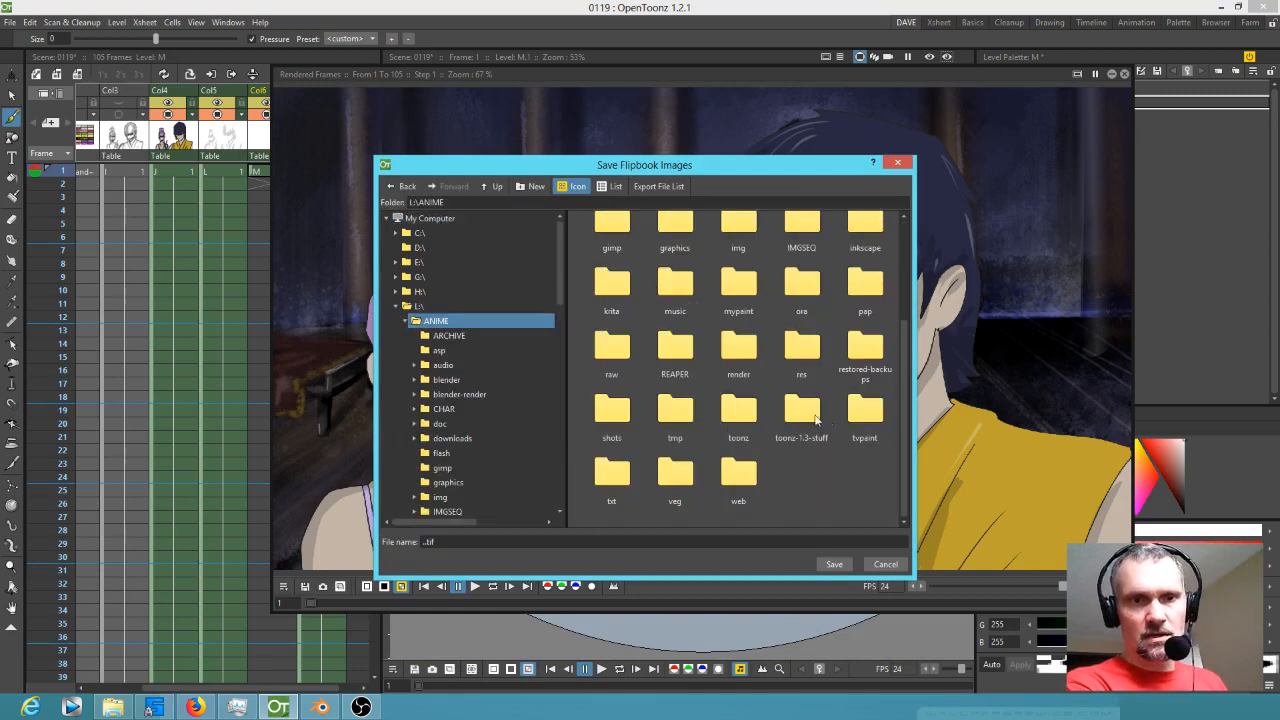
double_click(752, 354)
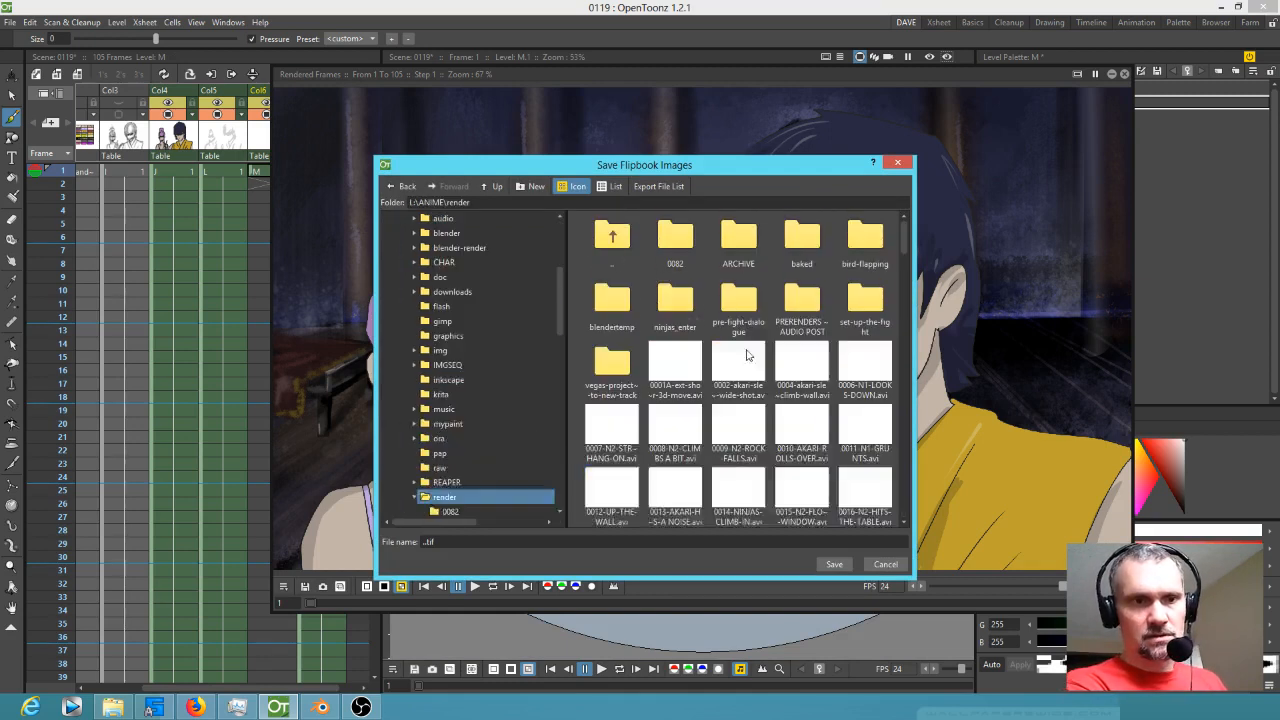
scroll(877, 371, "down", 5)
scroll(867, 376, "down", 10)
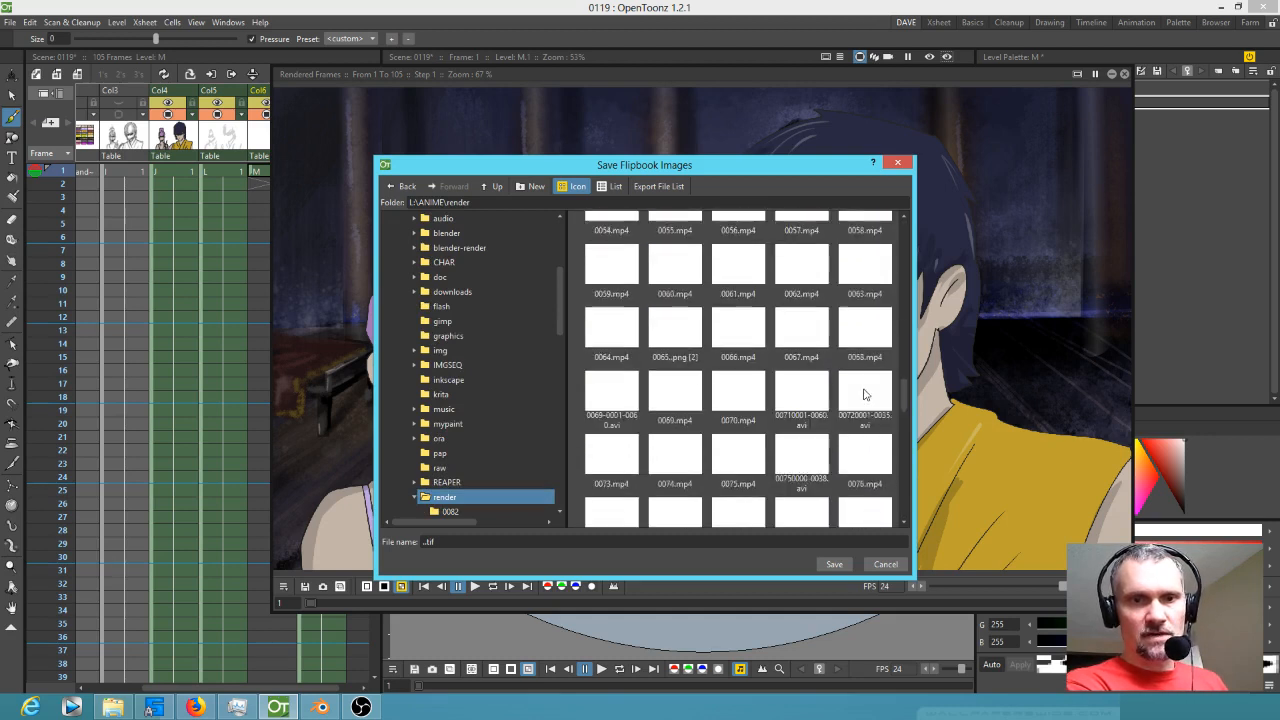
scroll(873, 440, "down", 1)
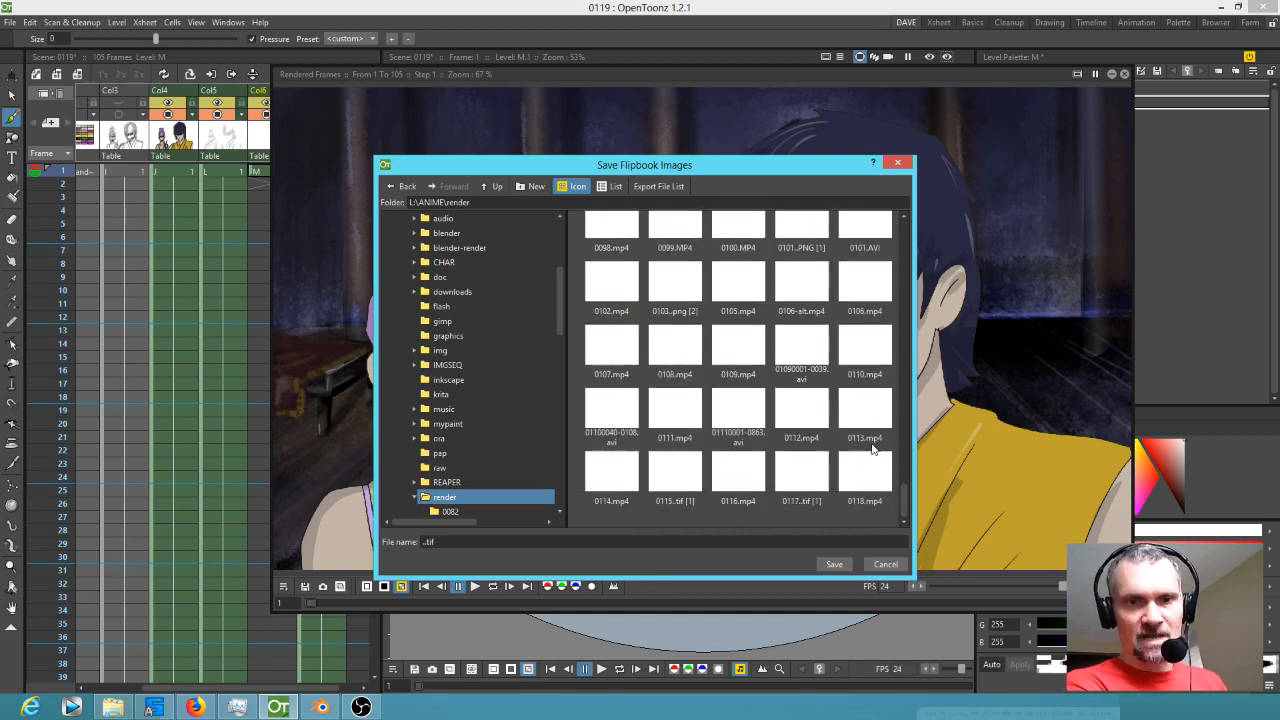
- Name the flipbook output 0119.mp4 and save it
left_click(452, 541)
left_click_drag(452, 541, 368, 540)
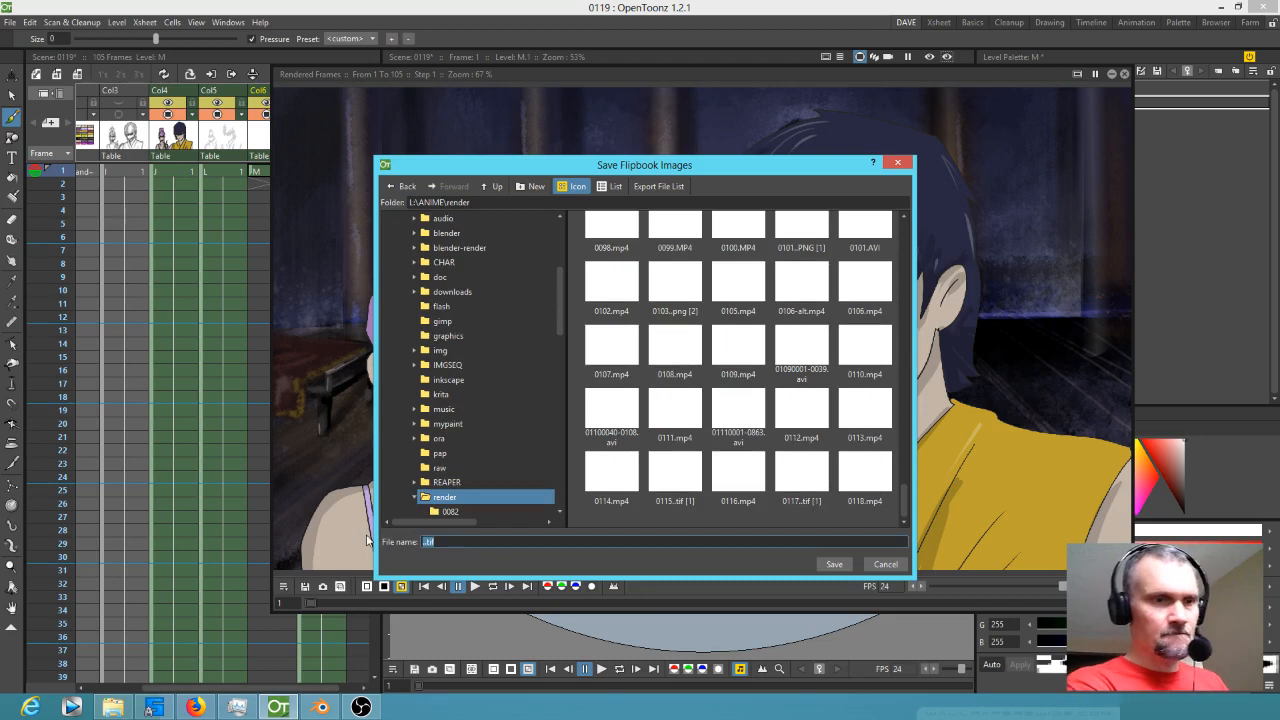
type("0119.")
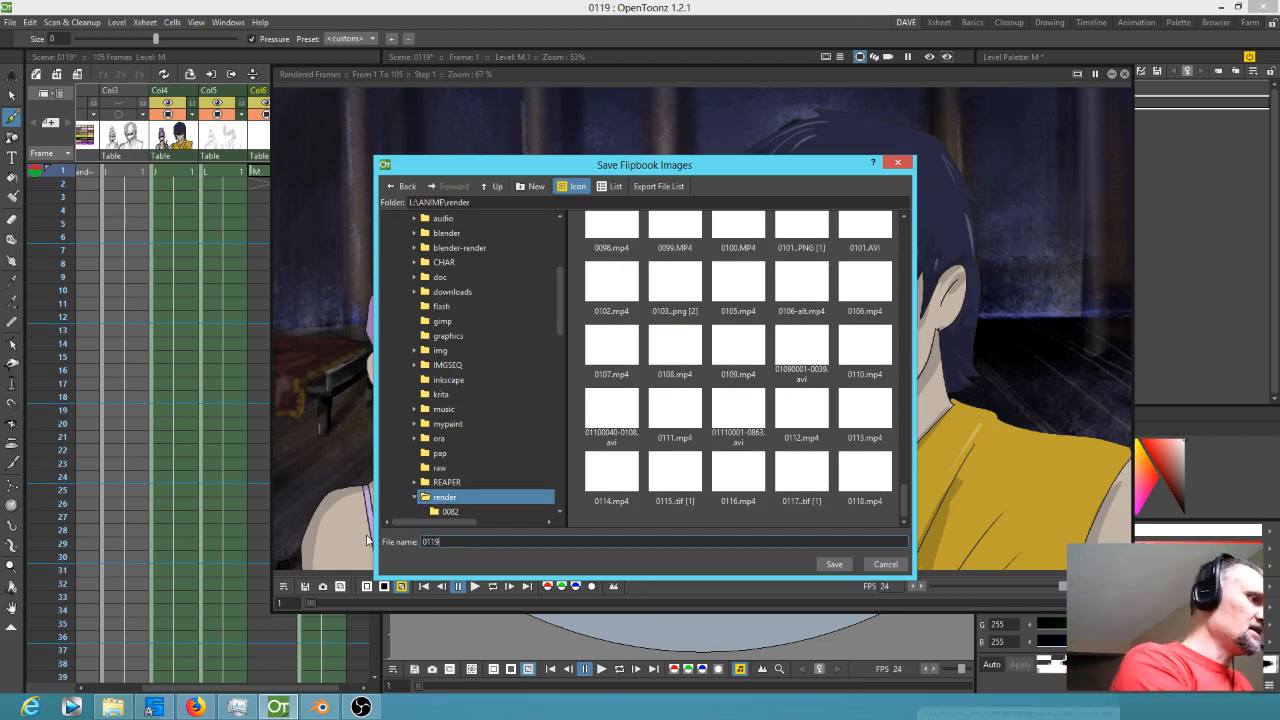
type("mp4")
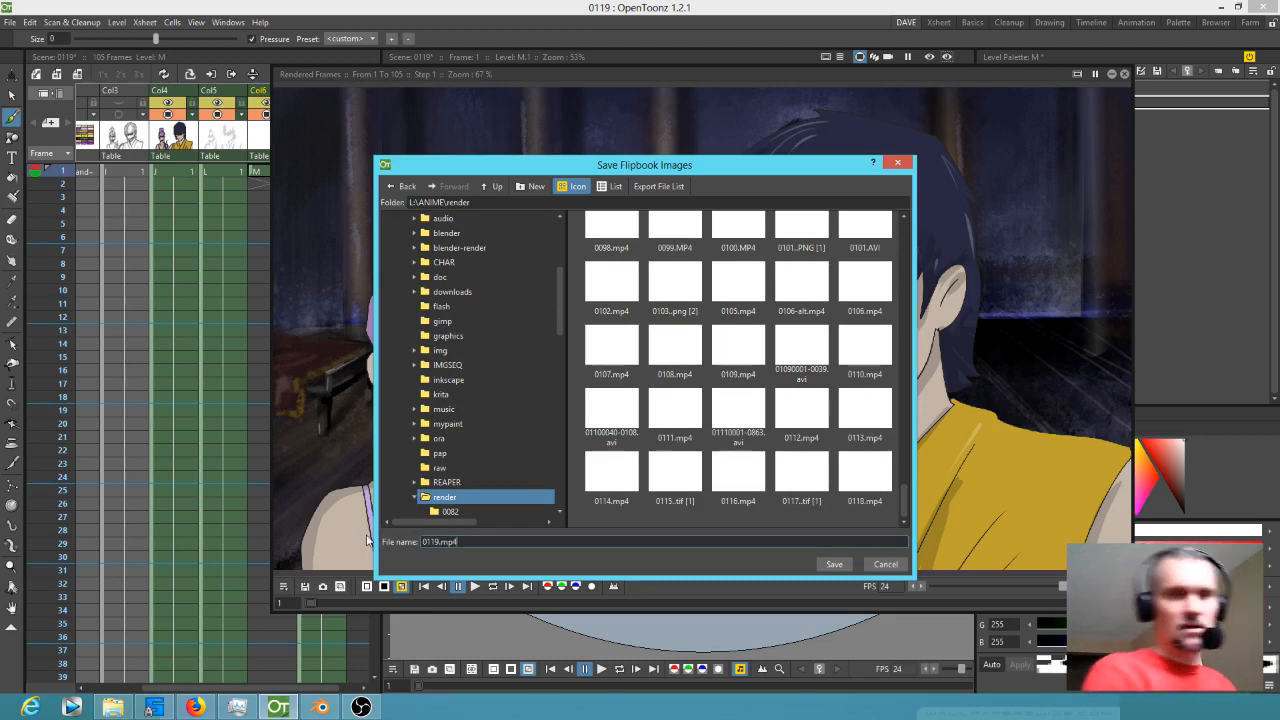
left_click(834, 564)
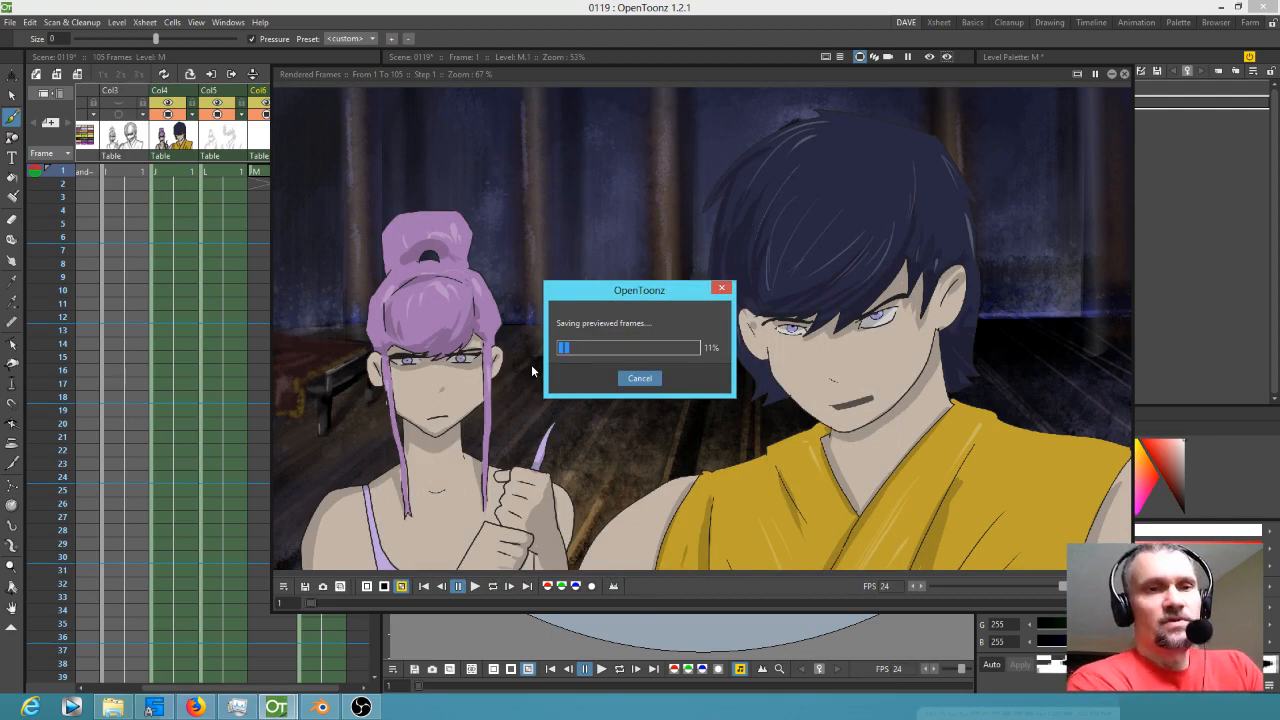
- Switch to the Blender video edit and place the playhead at the end of the 0118.mp4 strip, at 06:04+19
mouse_move(317, 711)
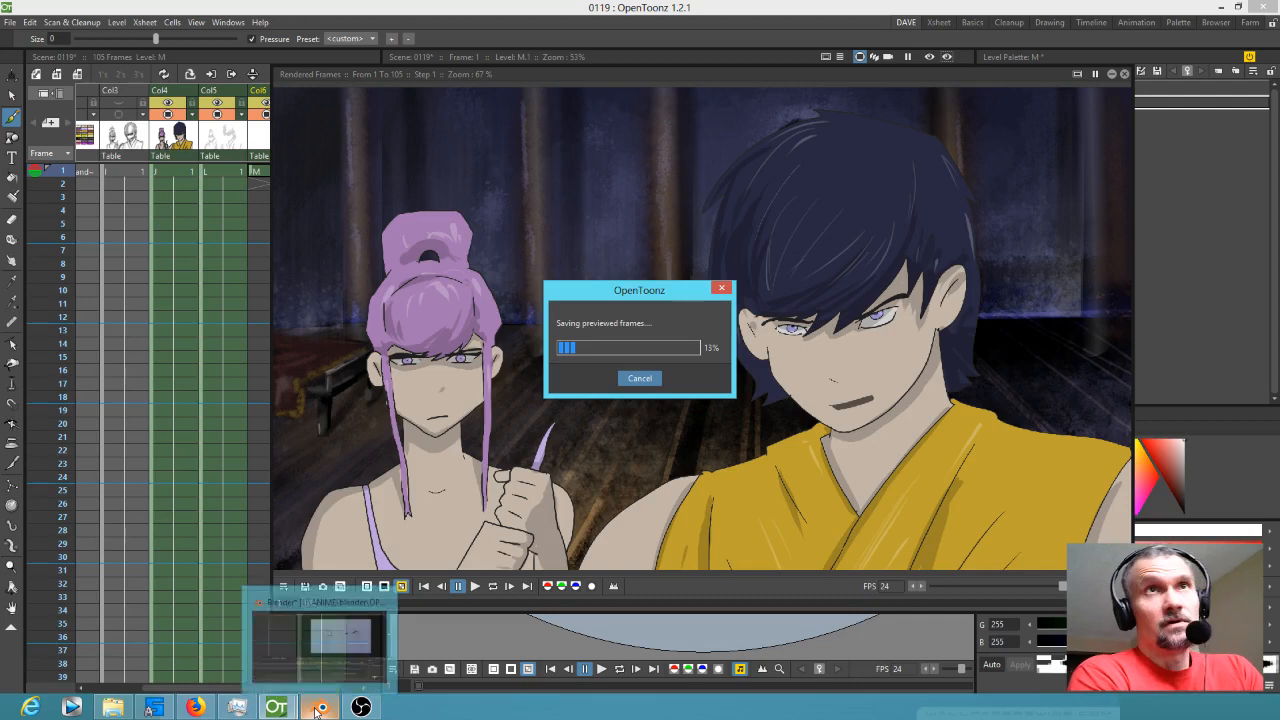
left_click(320, 708)
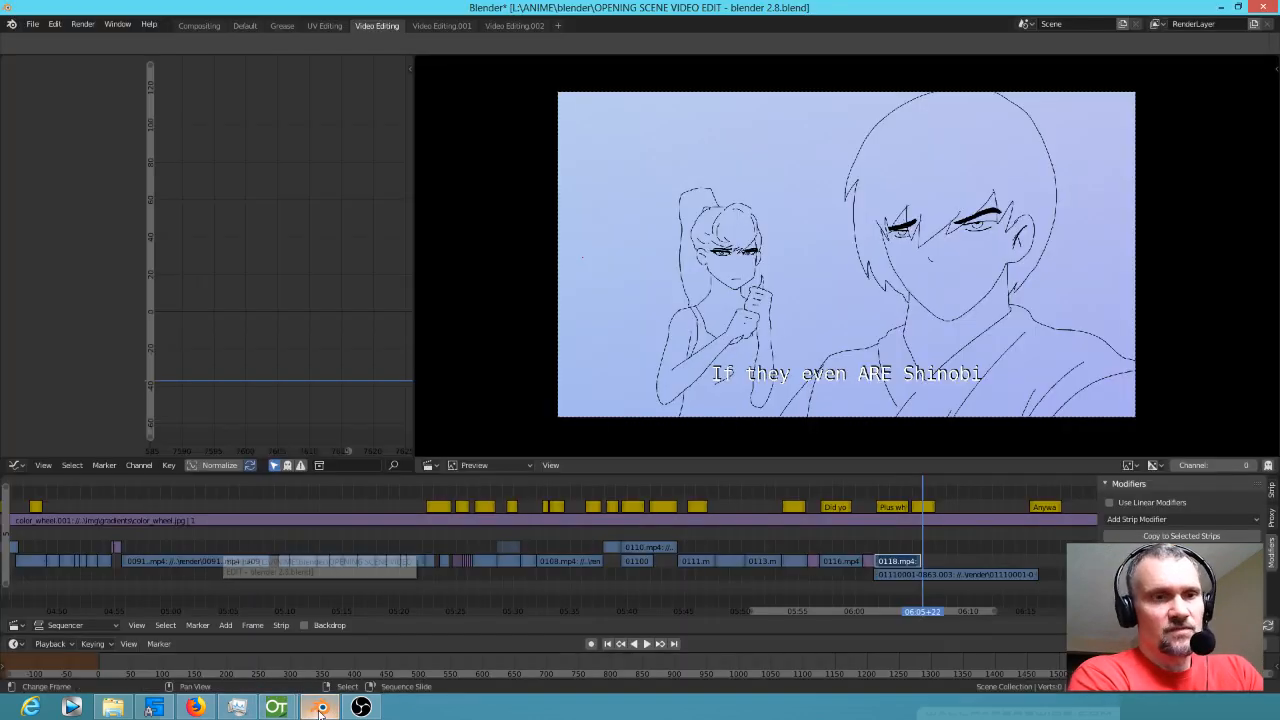
left_click_drag(1014, 576, 769, 576)
scroll(739, 565, "up", 15)
left_click_drag(921, 557, 685, 530)
left_click_drag(634, 573, 711, 561)
scroll(714, 542, "up", 9)
left_click_drag(938, 546, 870, 550)
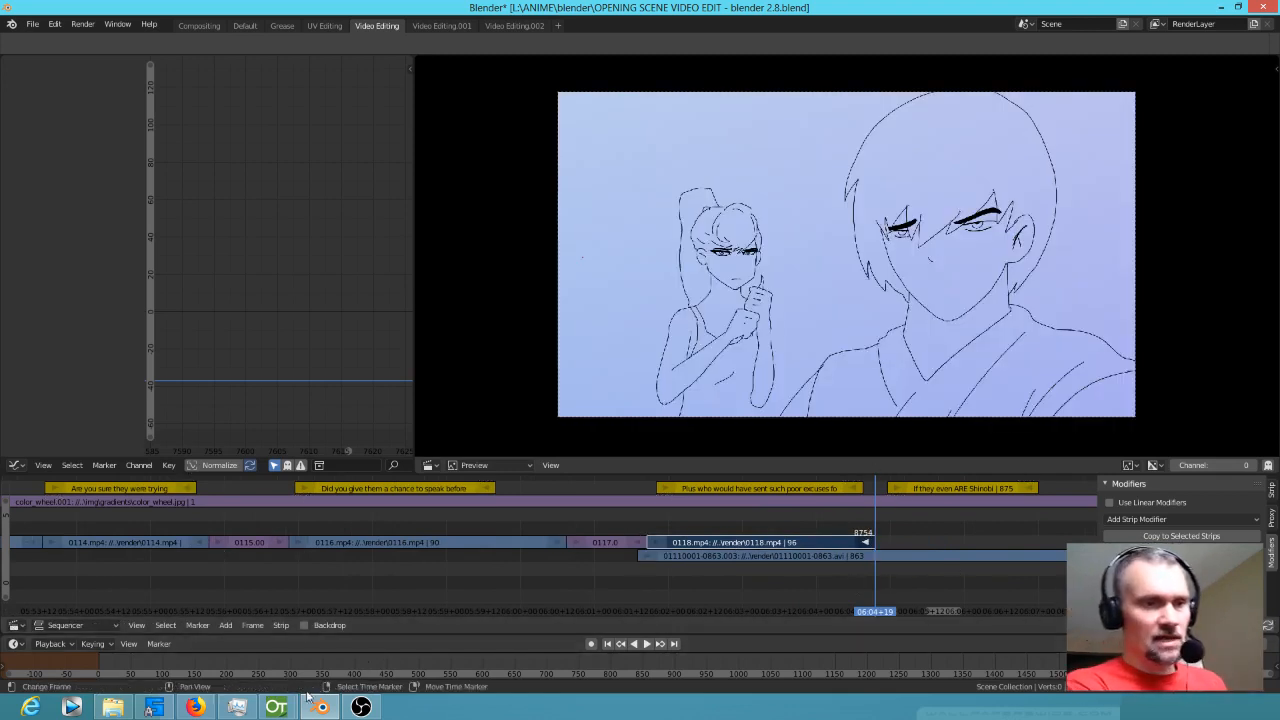
- Return to the OpenToonz scene 0119 and close the rendered flipbook once its frames are saved
left_click(355, 632)
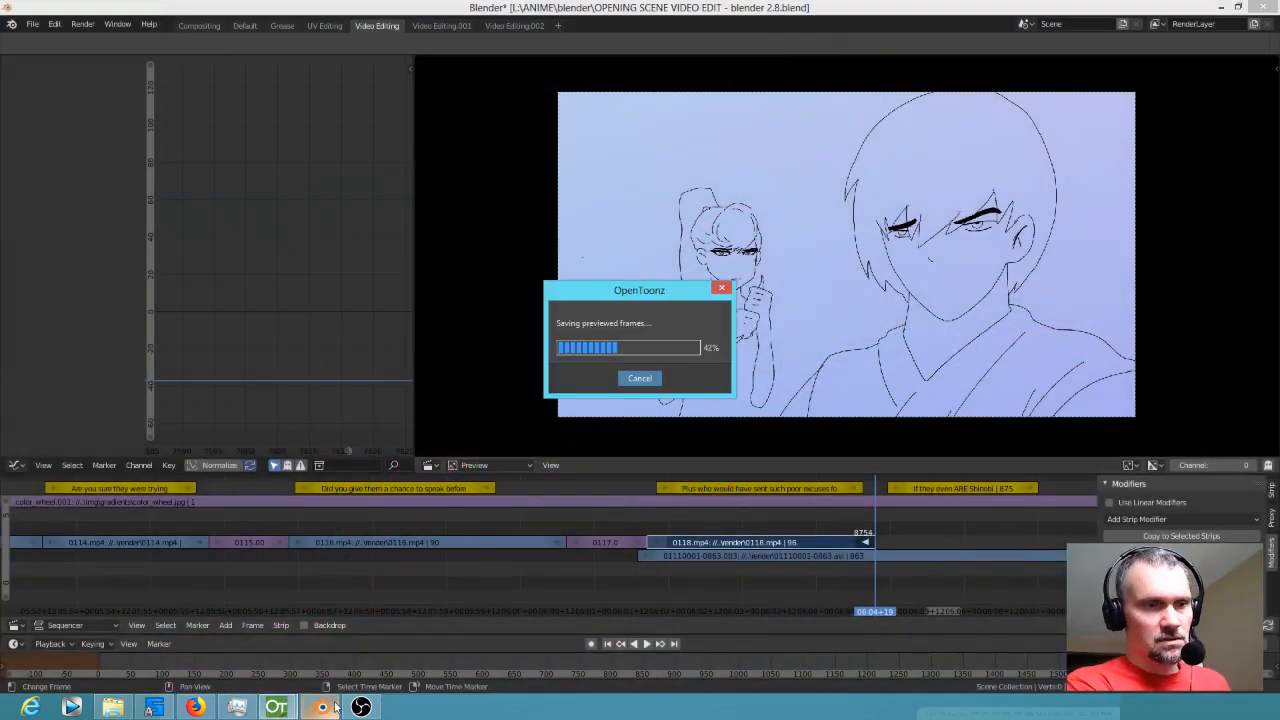
mouse_move(278, 710)
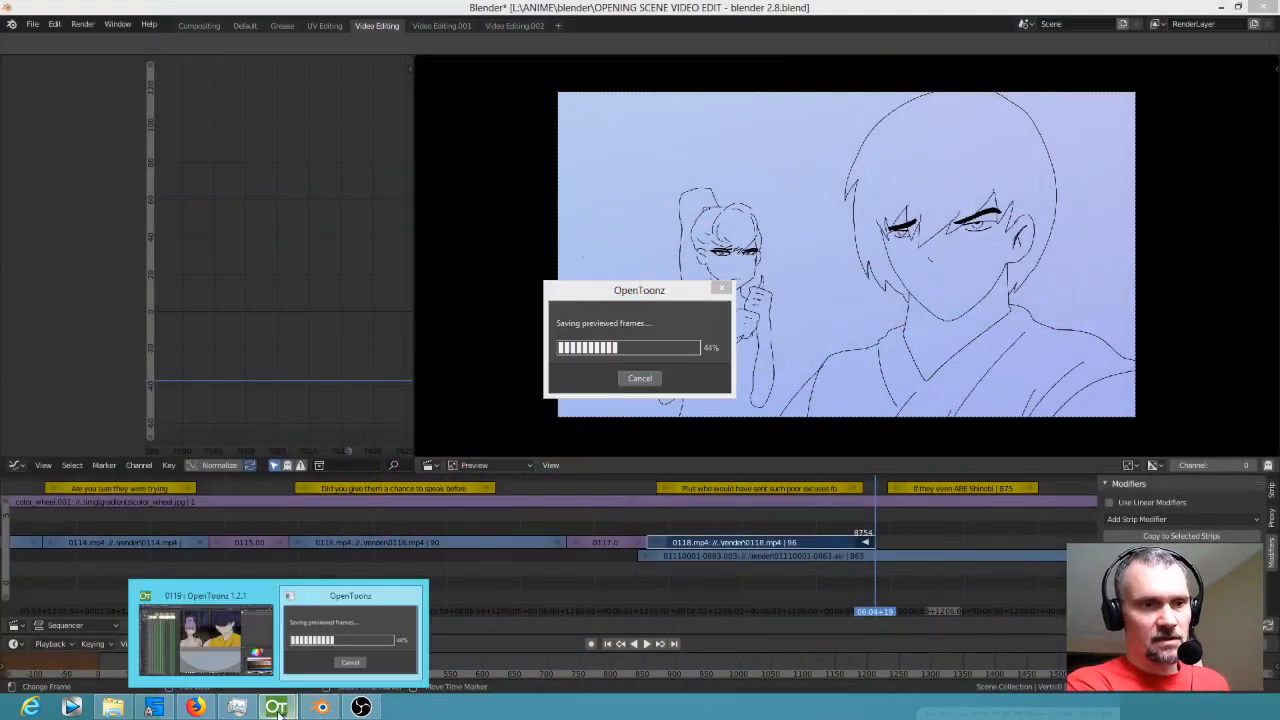
left_click(227, 645)
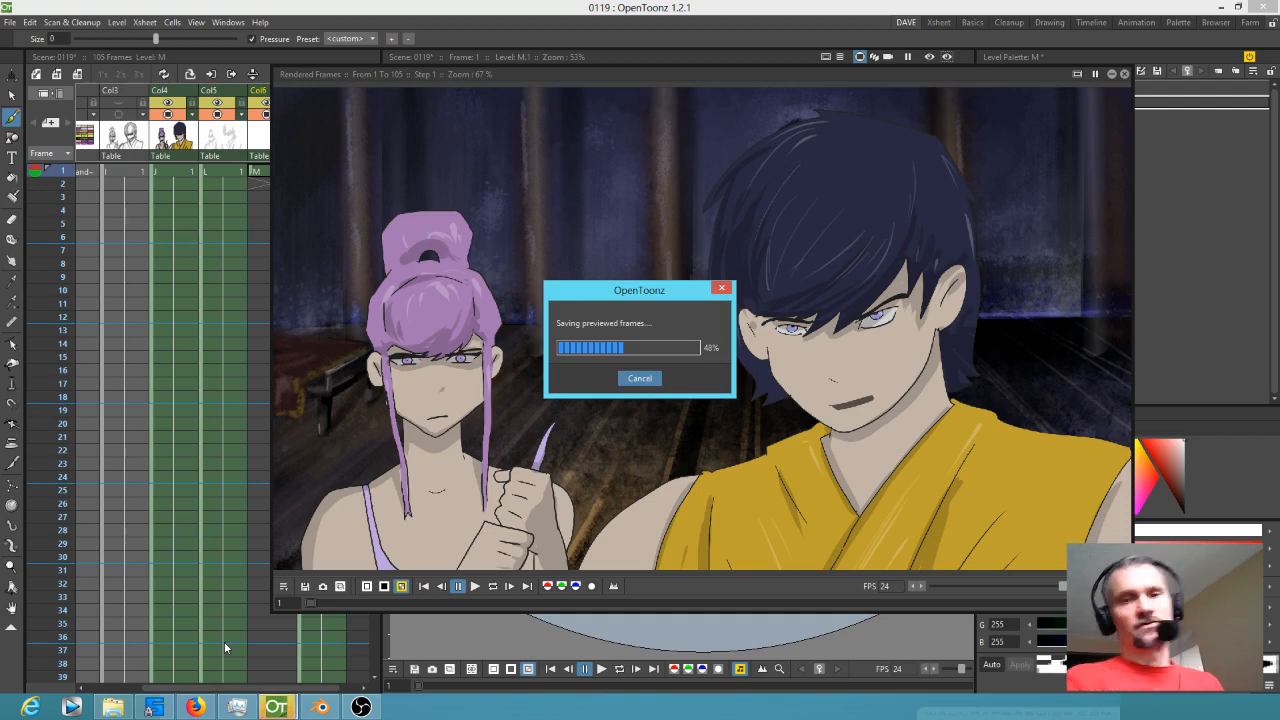
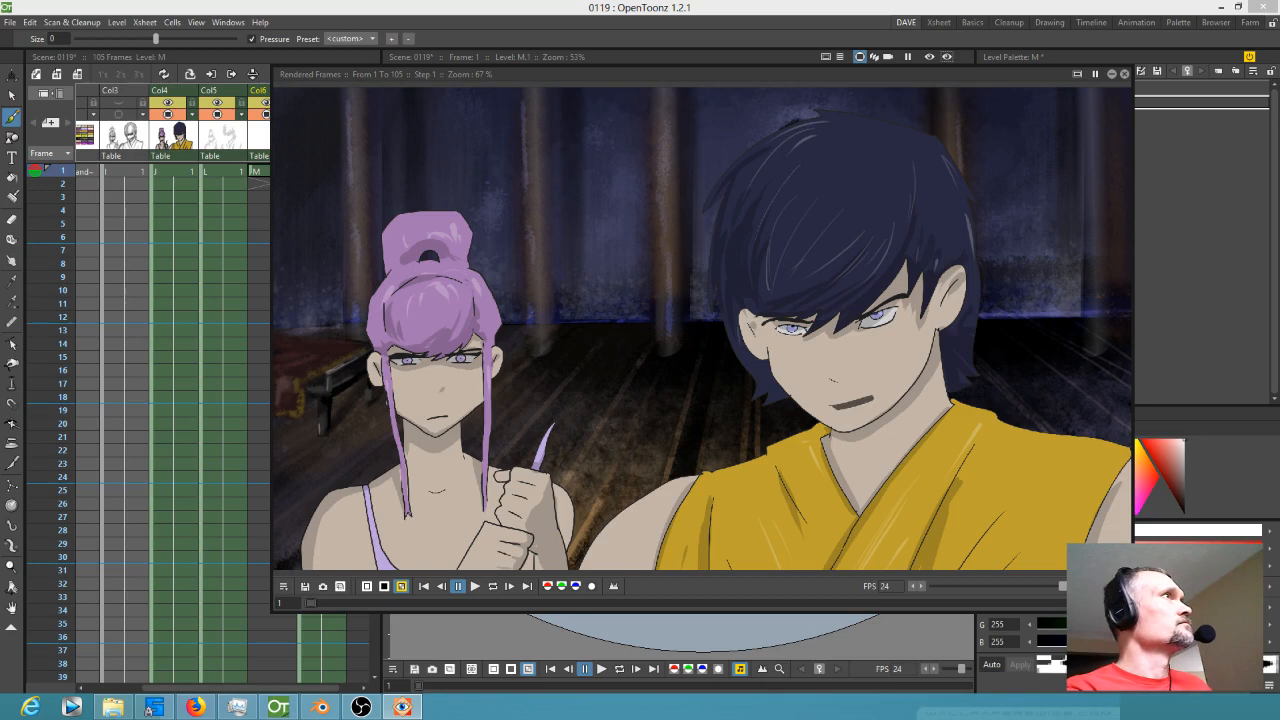
left_click(1124, 73)
scroll(815, 317, "down", 2)
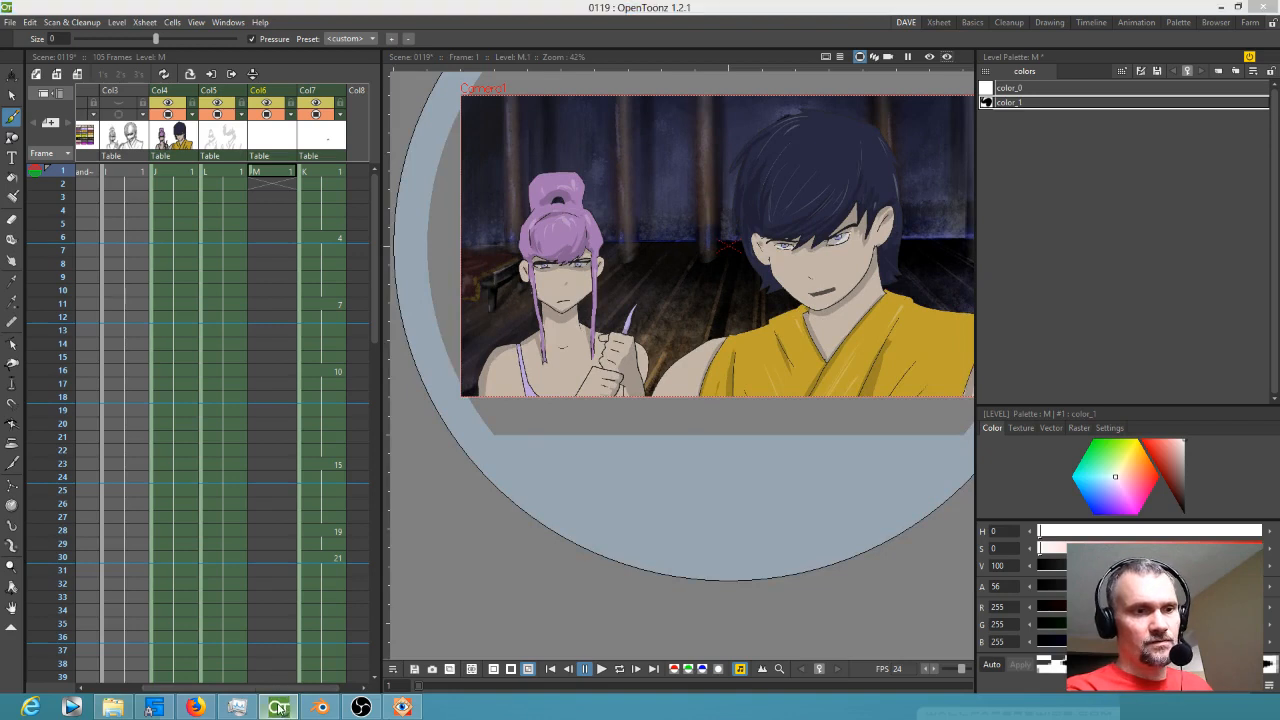
- Switch to FastStone Image Viewer, enlarge the preview pane and view the 01100040-0108.avi render
left_click(321, 707)
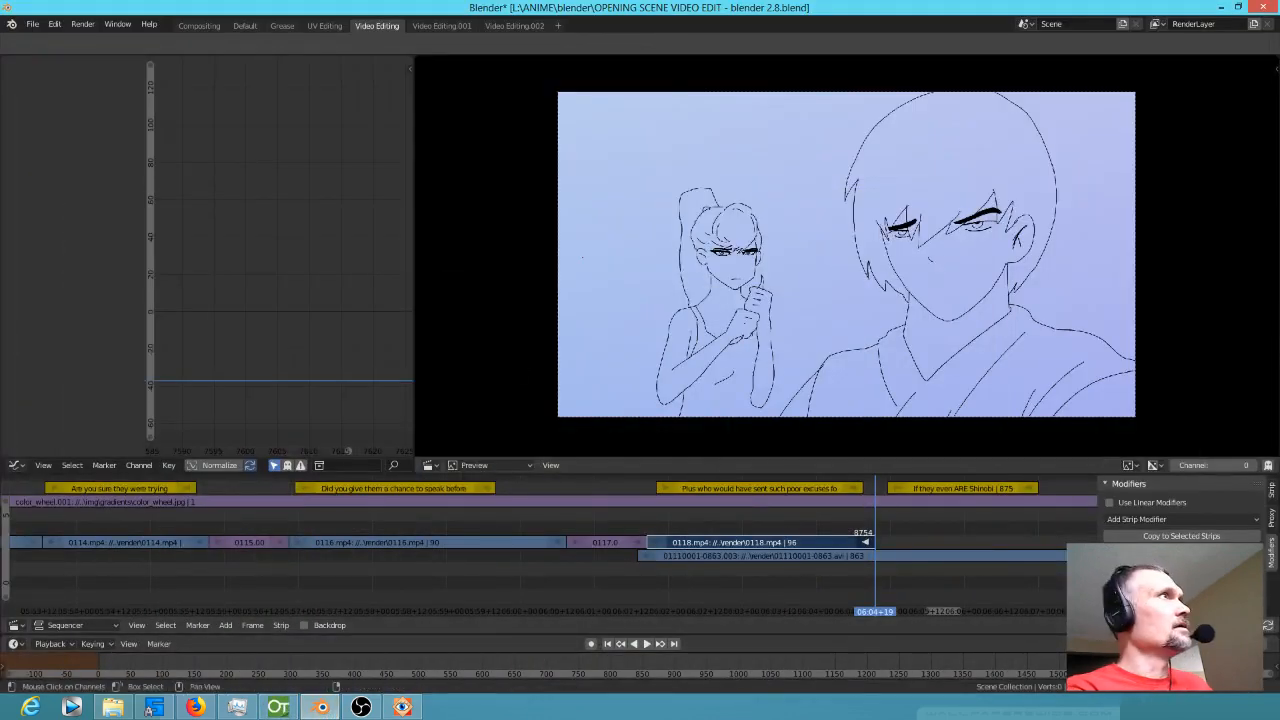
left_click(402, 707)
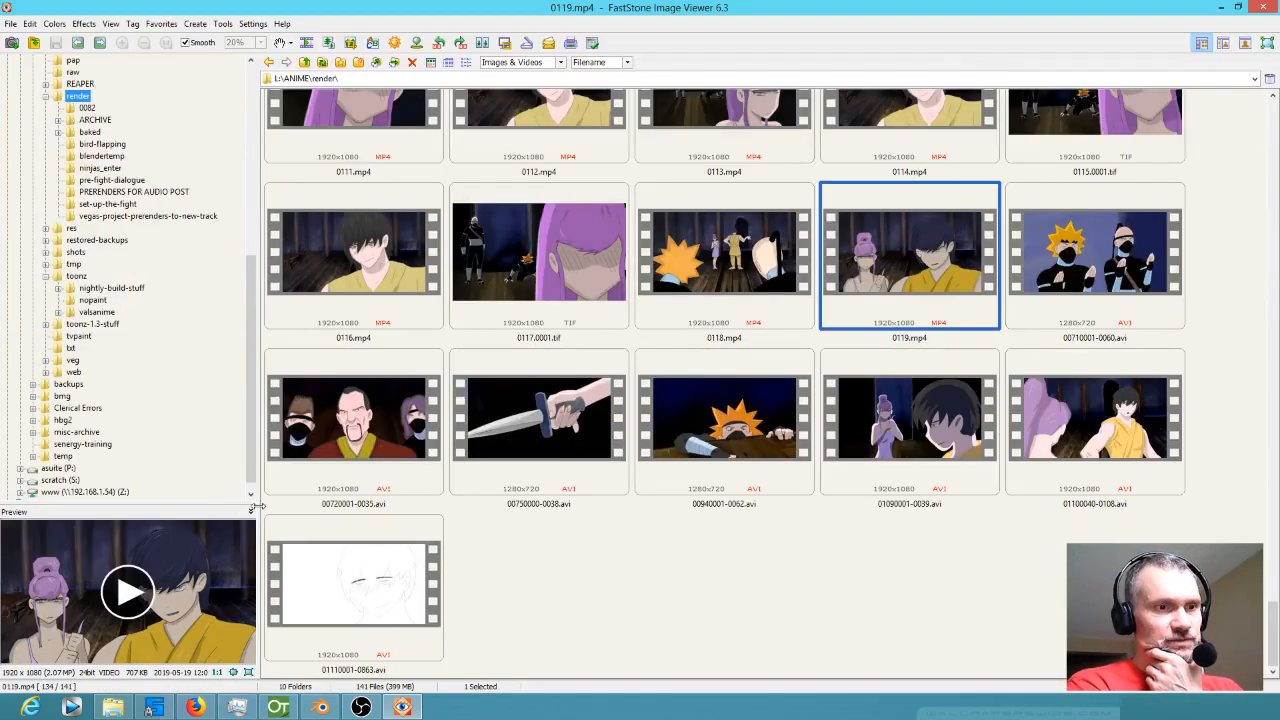
left_click_drag(258, 510, 273, 397)
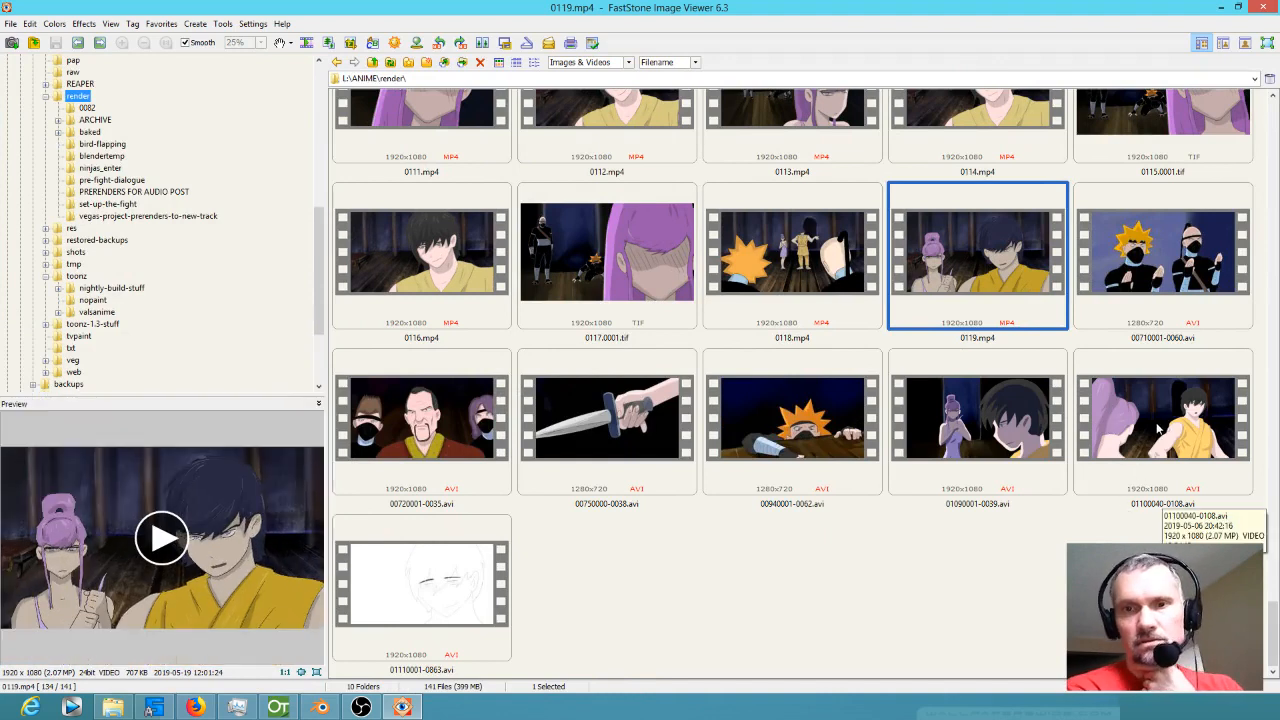
left_click(1158, 428)
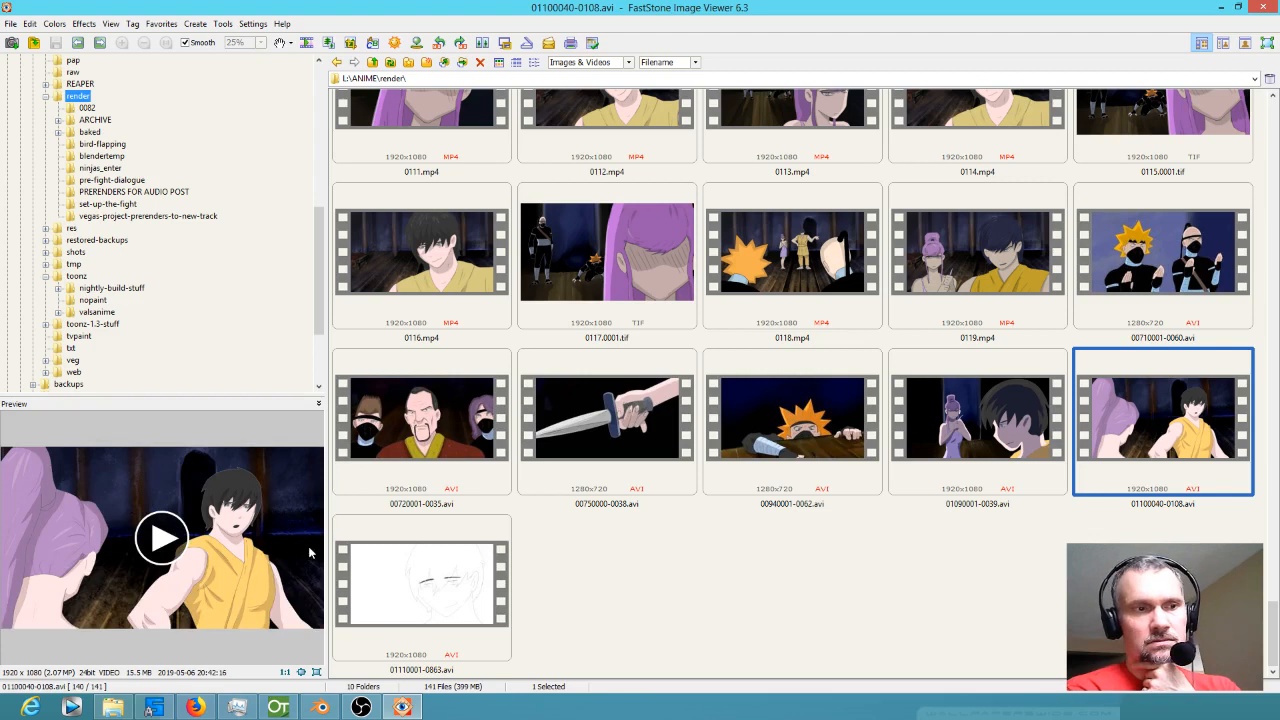
left_click(172, 540)
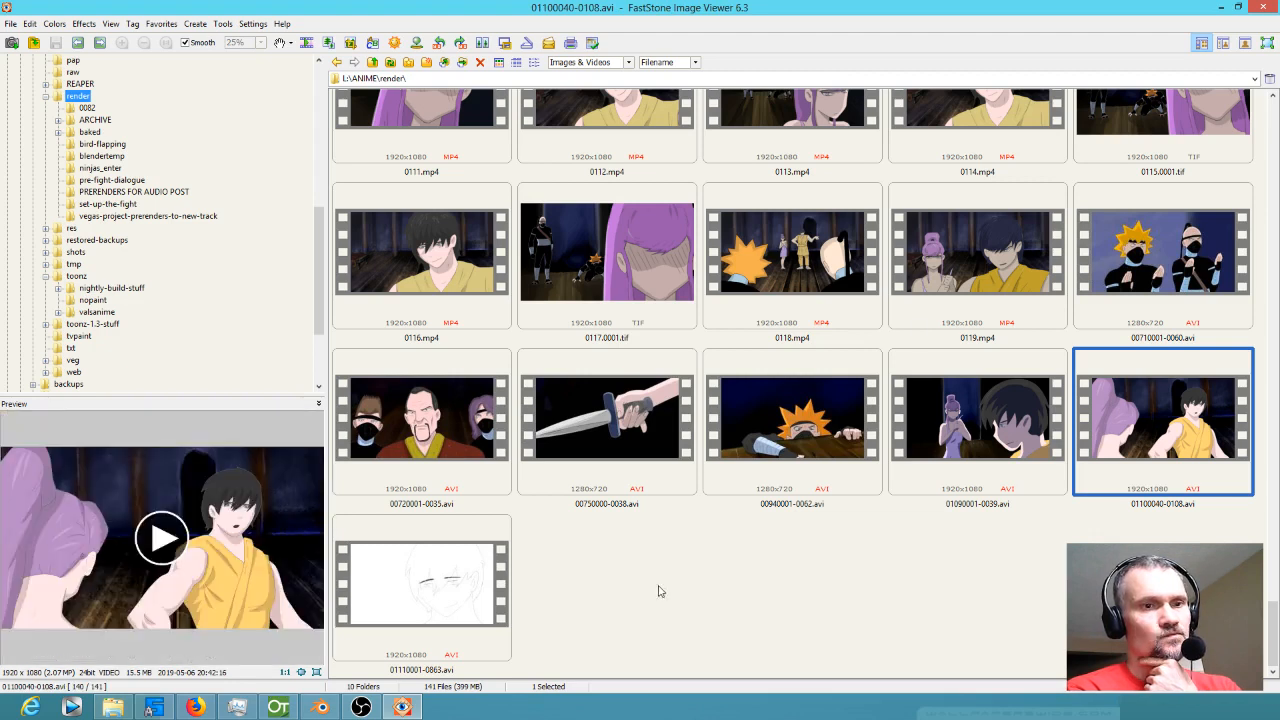
- Add 0119.mp4 from the render folder to the Blender sequencer, directly after the 0118.mp4 strip
left_click(981, 254)
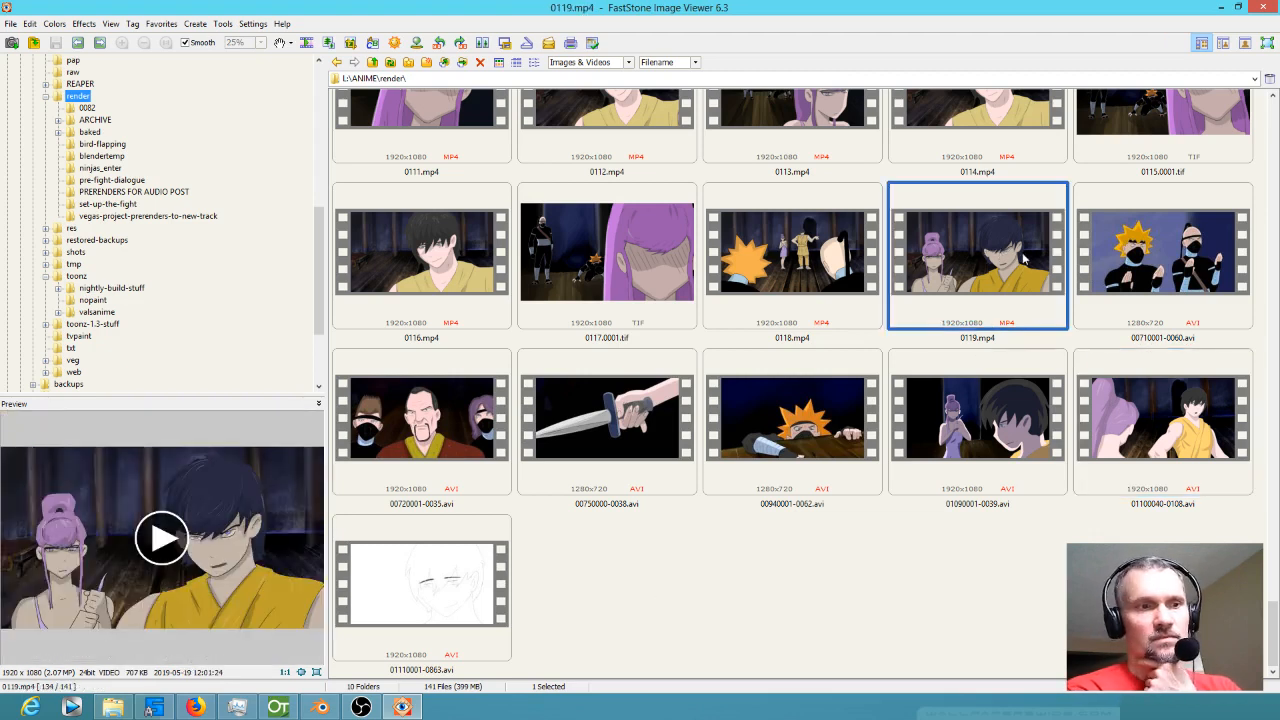
mouse_move(995, 277)
left_mouse_down()
mouse_move(312, 676)
mouse_move(318, 708)
mouse_move(884, 541)
mouse_move(882, 552)
left_mouse_up()
scroll(905, 582, "right", 3)
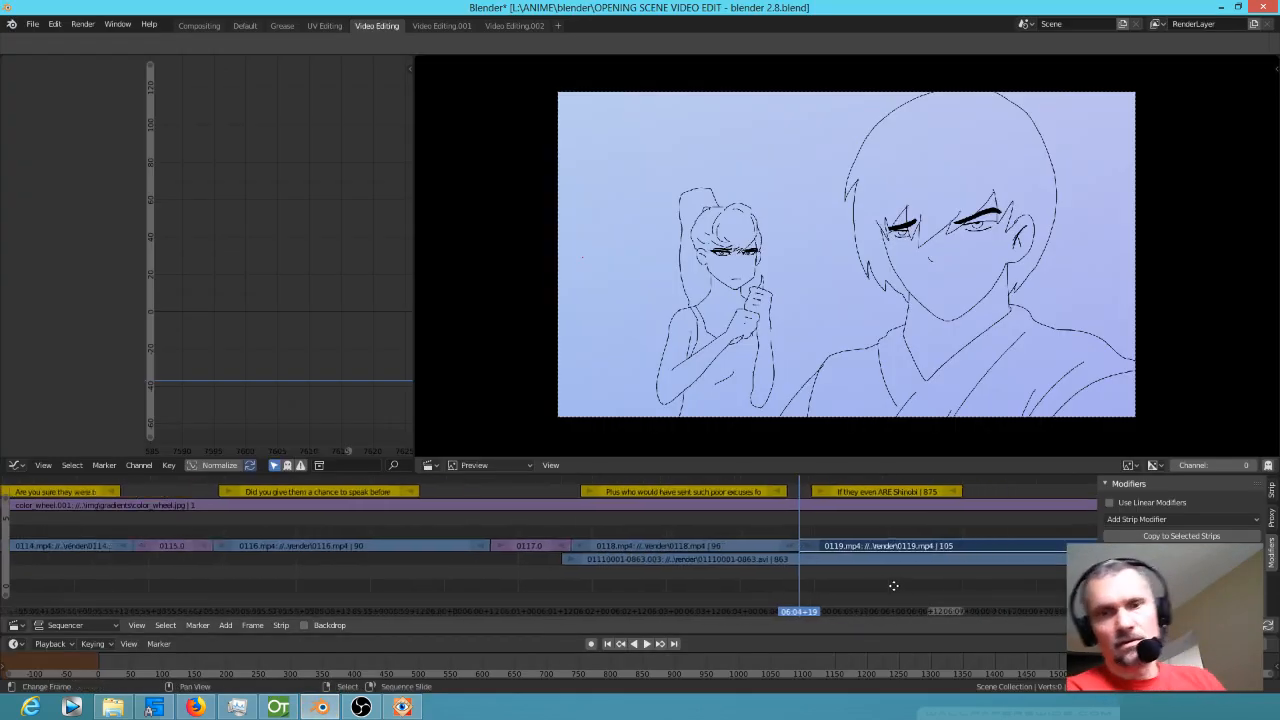
- Play and scrub the edit around the cut between the 0118.mp4 and 0119.mp4 strips to check the transition
key("space")
mouse_move(764, 582)
left_mouse_down()
mouse_move(741, 580)
mouse_move(882, 585)
mouse_move(646, 577)
mouse_move(772, 592)
left_mouse_up()
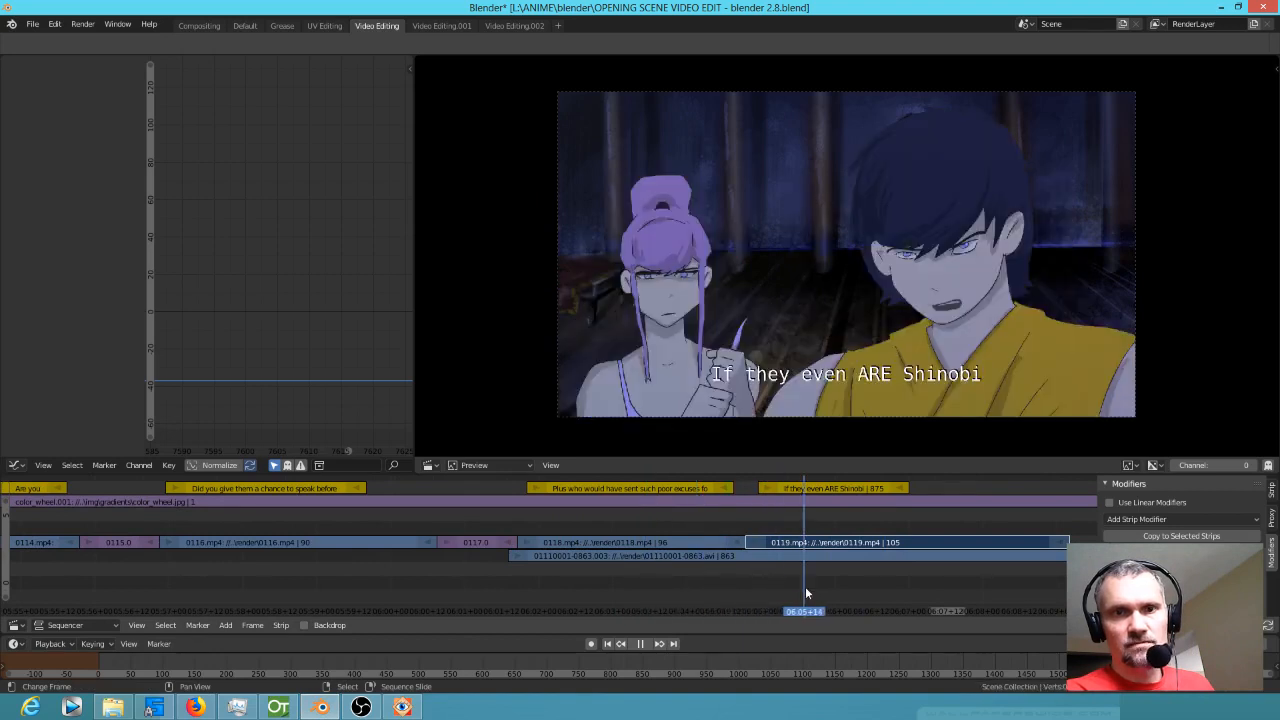
key("space")
left_click_drag(727, 575, 746, 573)
scroll(745, 573, "up", 8)
scroll(745, 578, "up", 5)
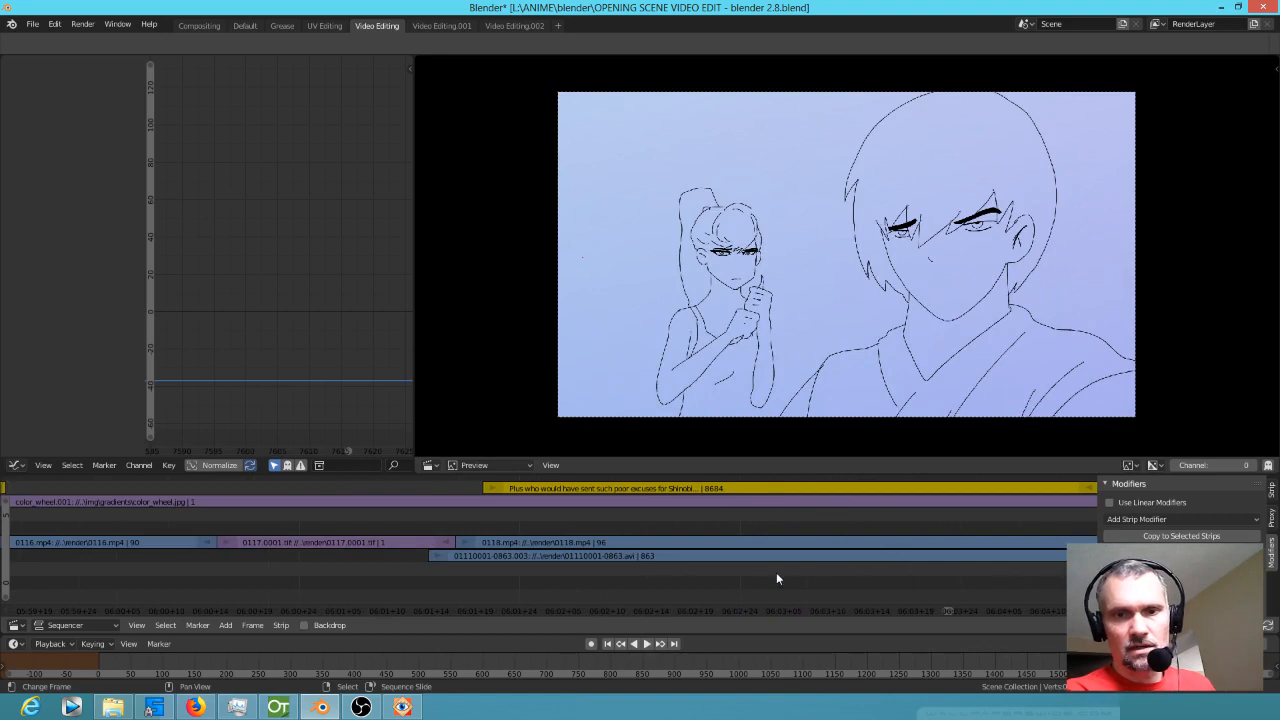
scroll(755, 581, "right", 5)
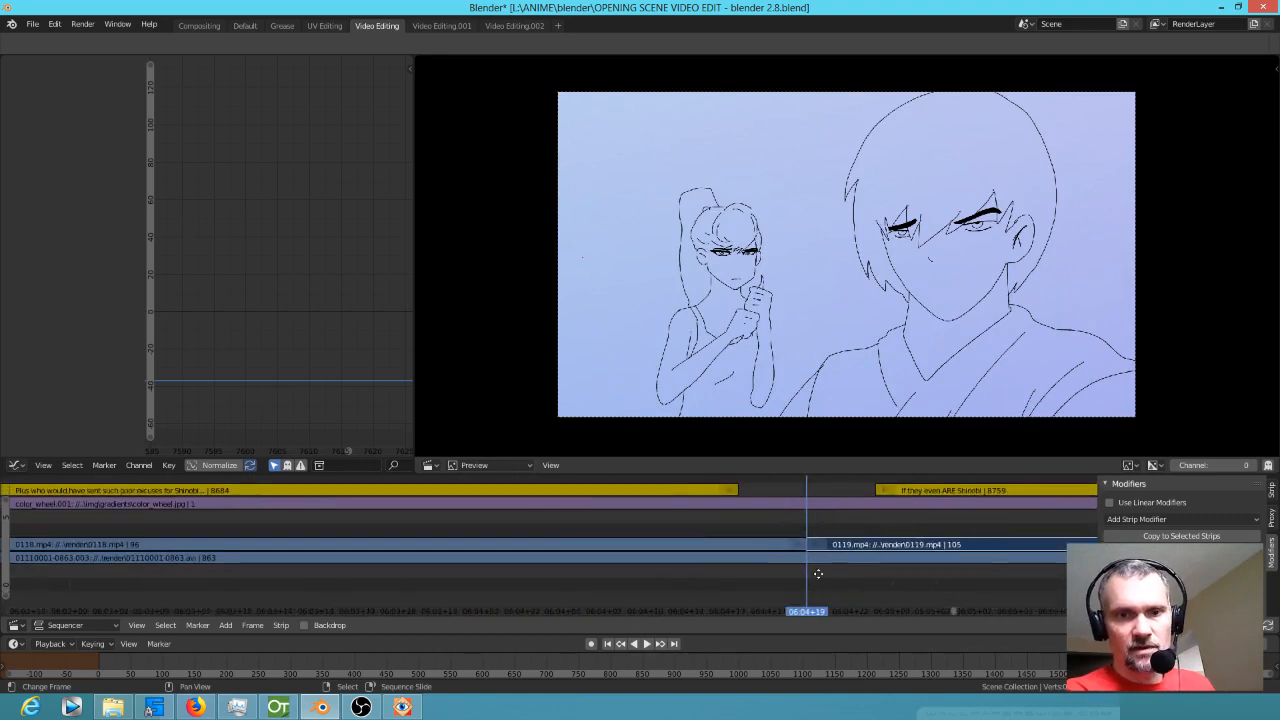
key("space")
mouse_move(767, 583)
left_mouse_down()
mouse_move(794, 581)
mouse_move(763, 580)
mouse_move(780, 581)
left_mouse_up()
key("space")
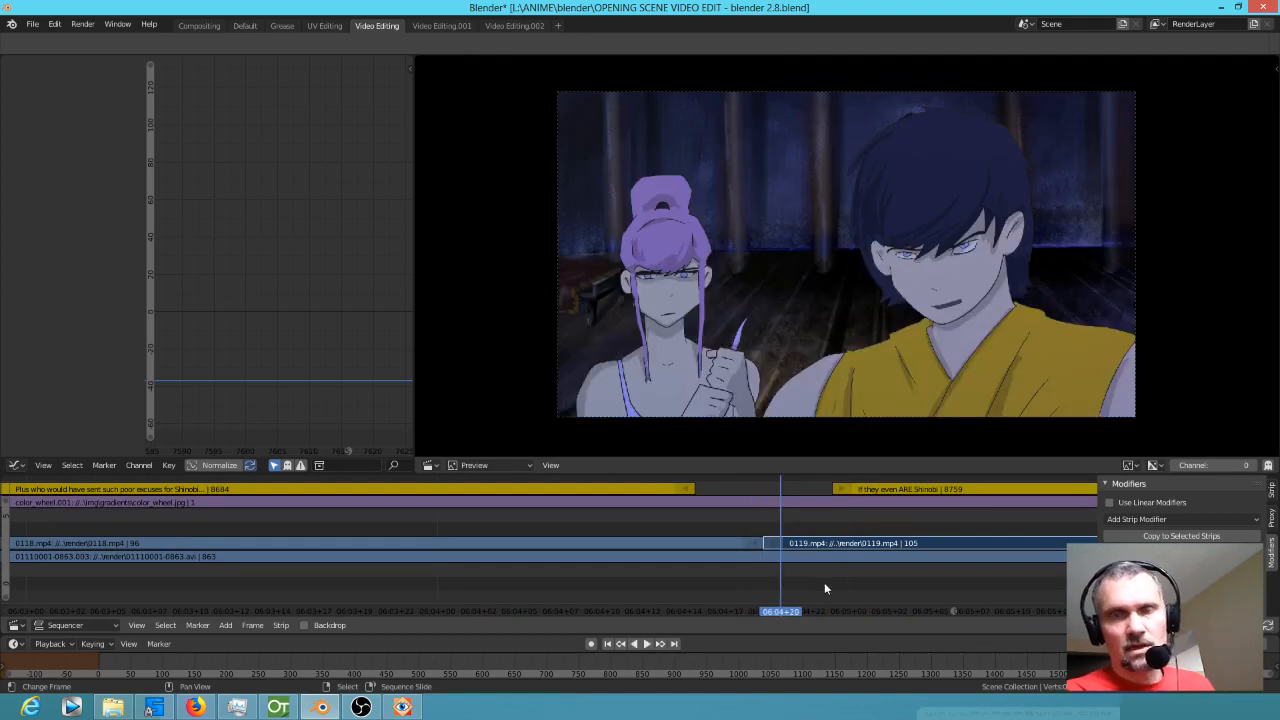
- Shorten the end of the 0119.mp4 strip to frame 8810 and check the shot in an enlarged preview
scroll(831, 574, "left", 6)
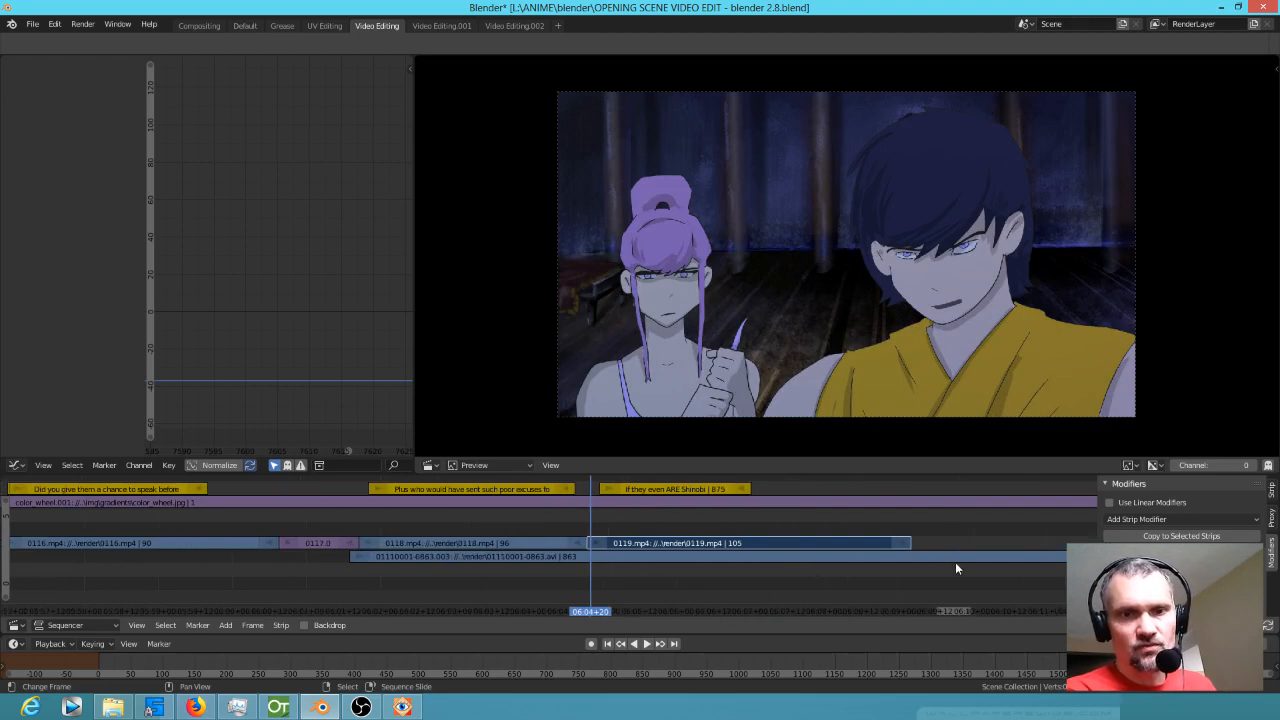
scroll(930, 562, "down", 2)
key("g")
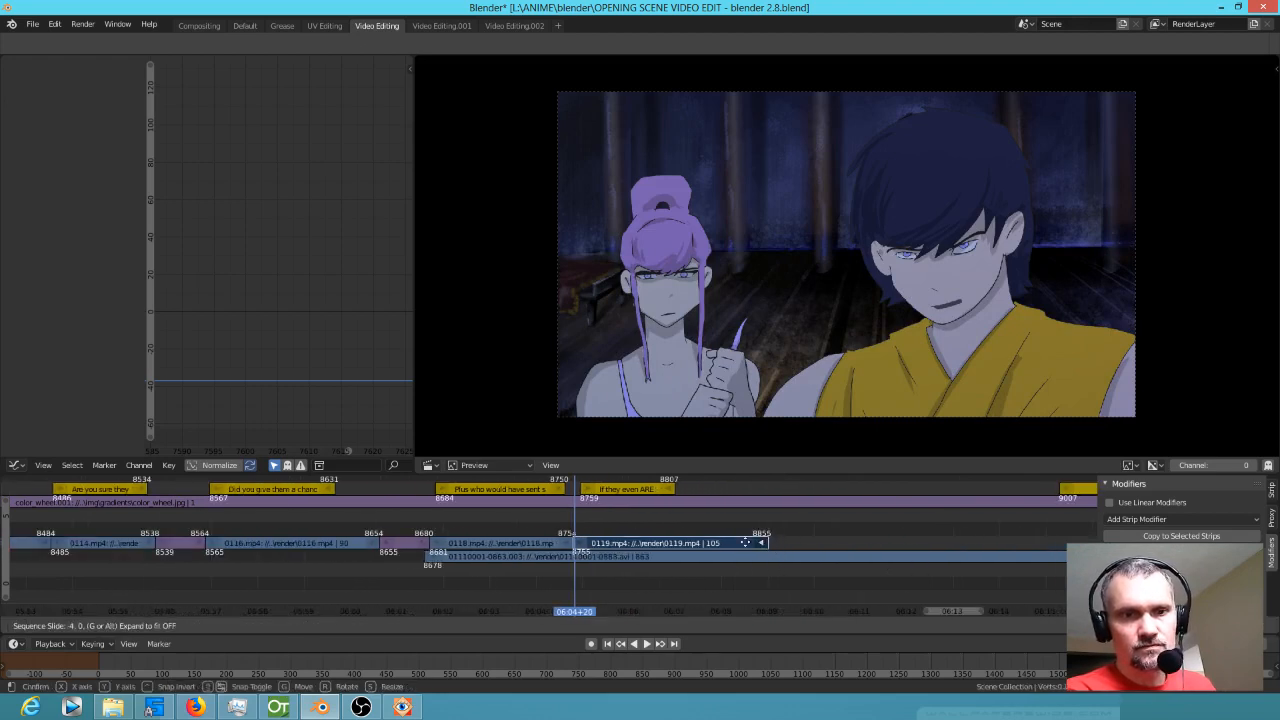
left_click(676, 541)
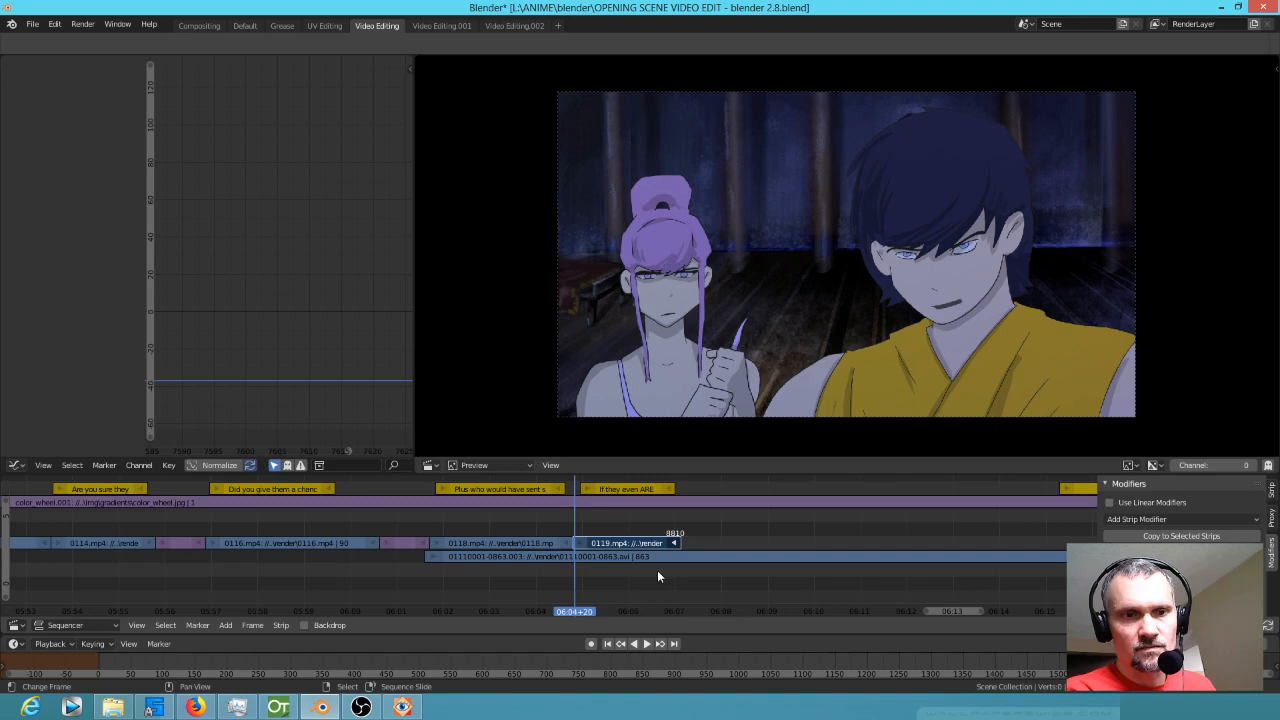
mouse_move(660, 570)
left_mouse_down()
mouse_move(685, 576)
mouse_move(648, 569)
left_mouse_up()
scroll(683, 310, "up", 2)
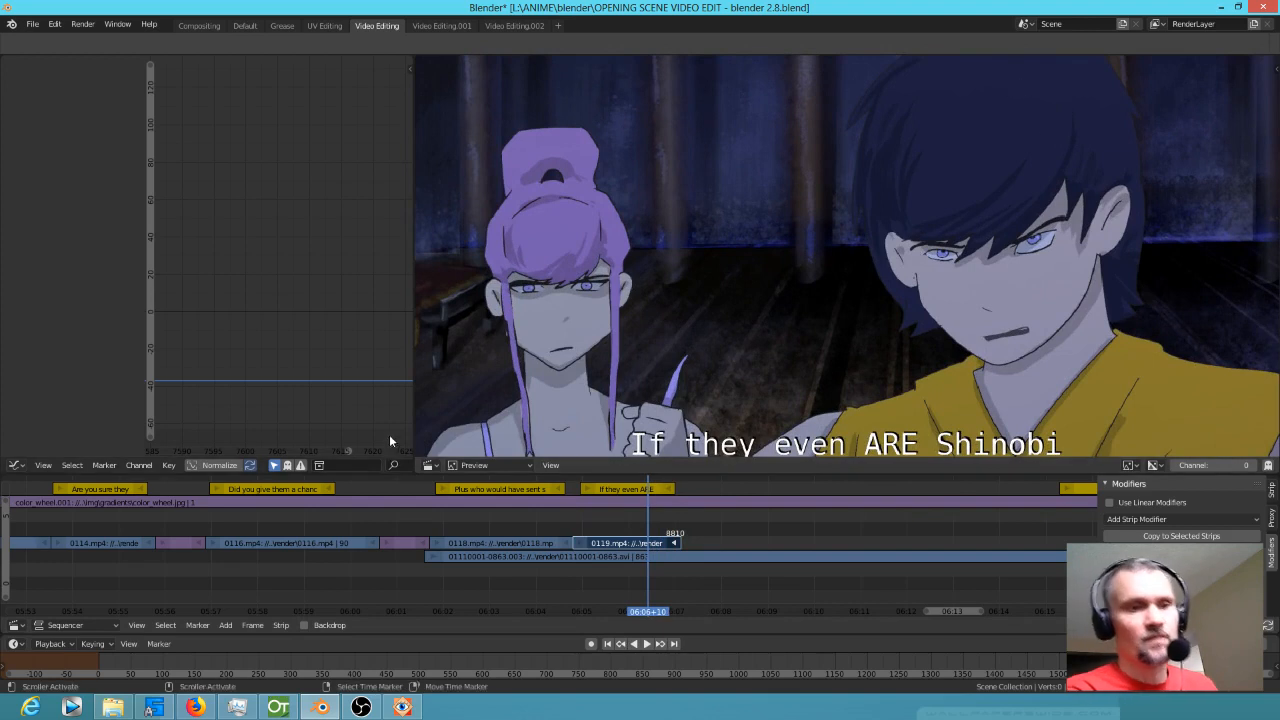
- Save the video edit project and start a new 2D Animation file
left_click(35, 27)
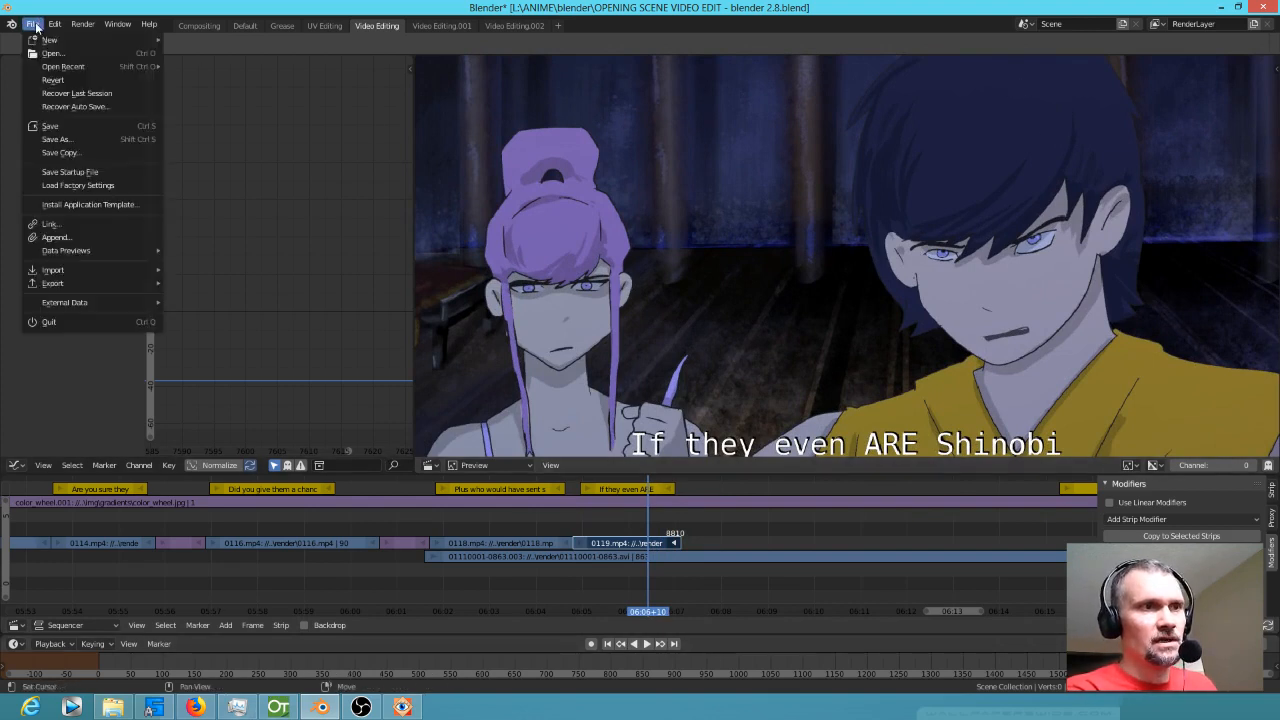
left_click(45, 126)
left_click(32, 24)
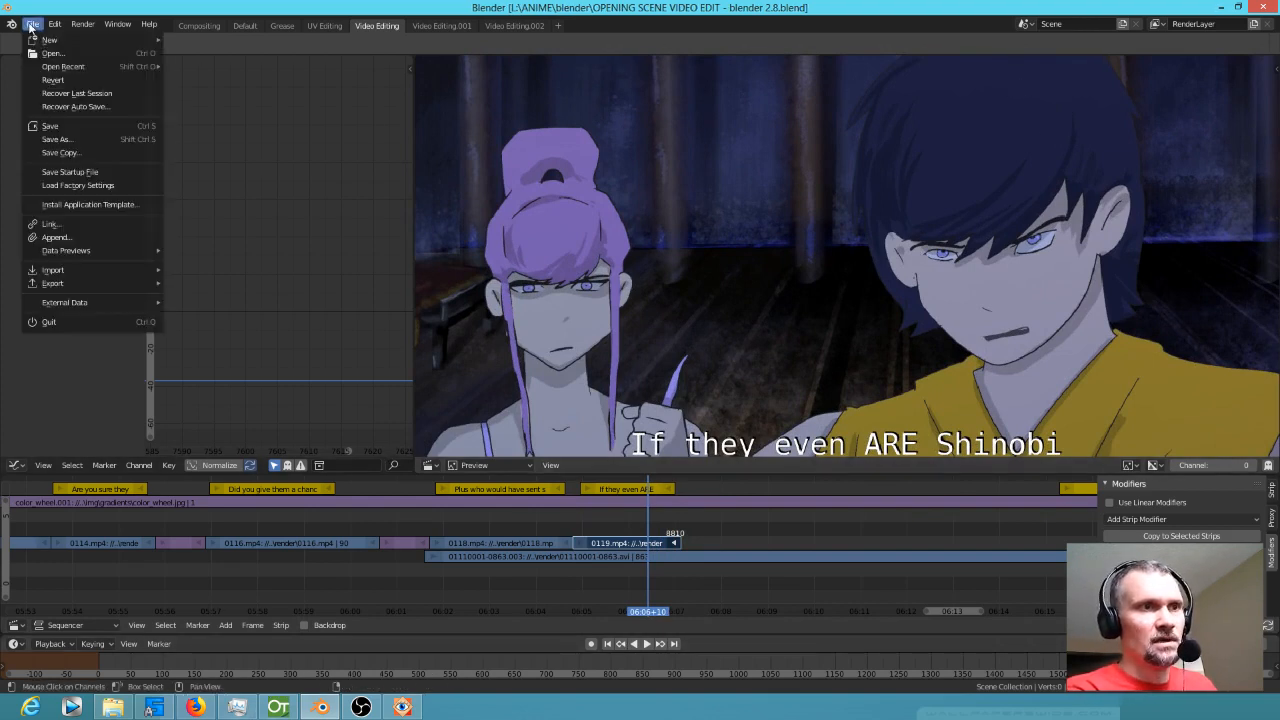
mouse_move(37, 43)
left_click(205, 44)
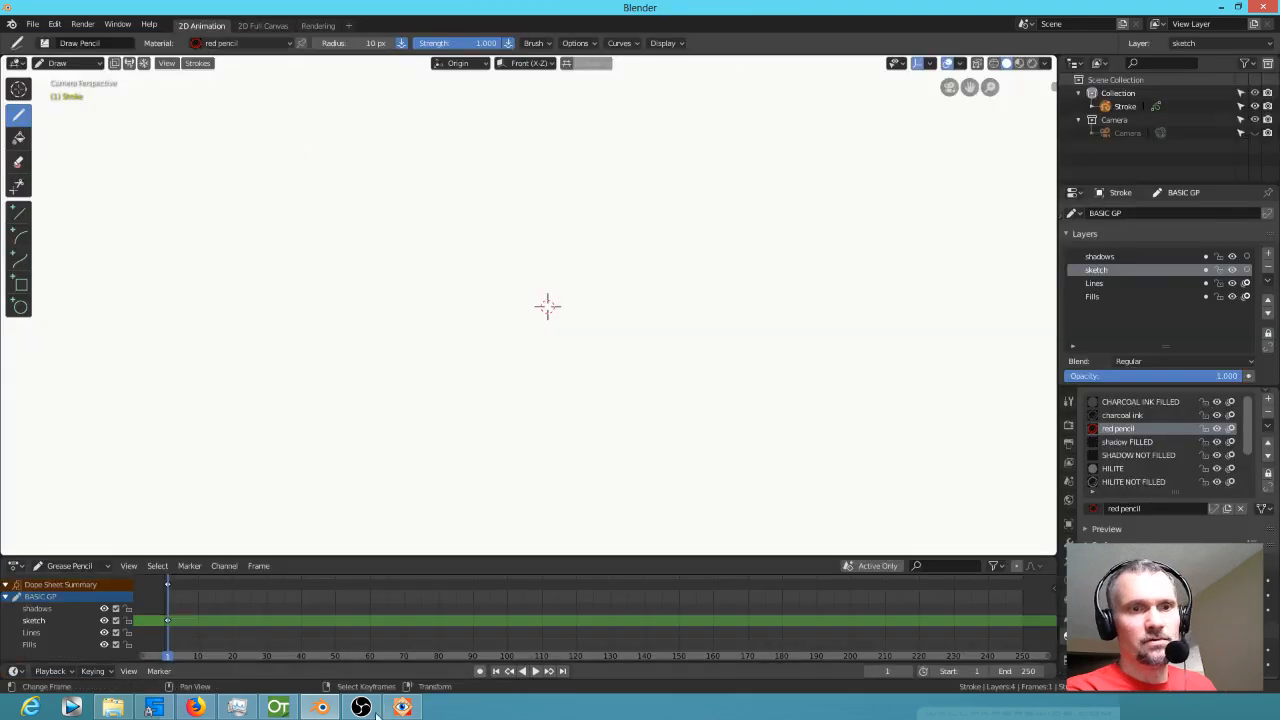
- Switch back to OpenToonz, centre the camera frame and check scene 0119 briefly in the viewer preview
left_click(279, 707)
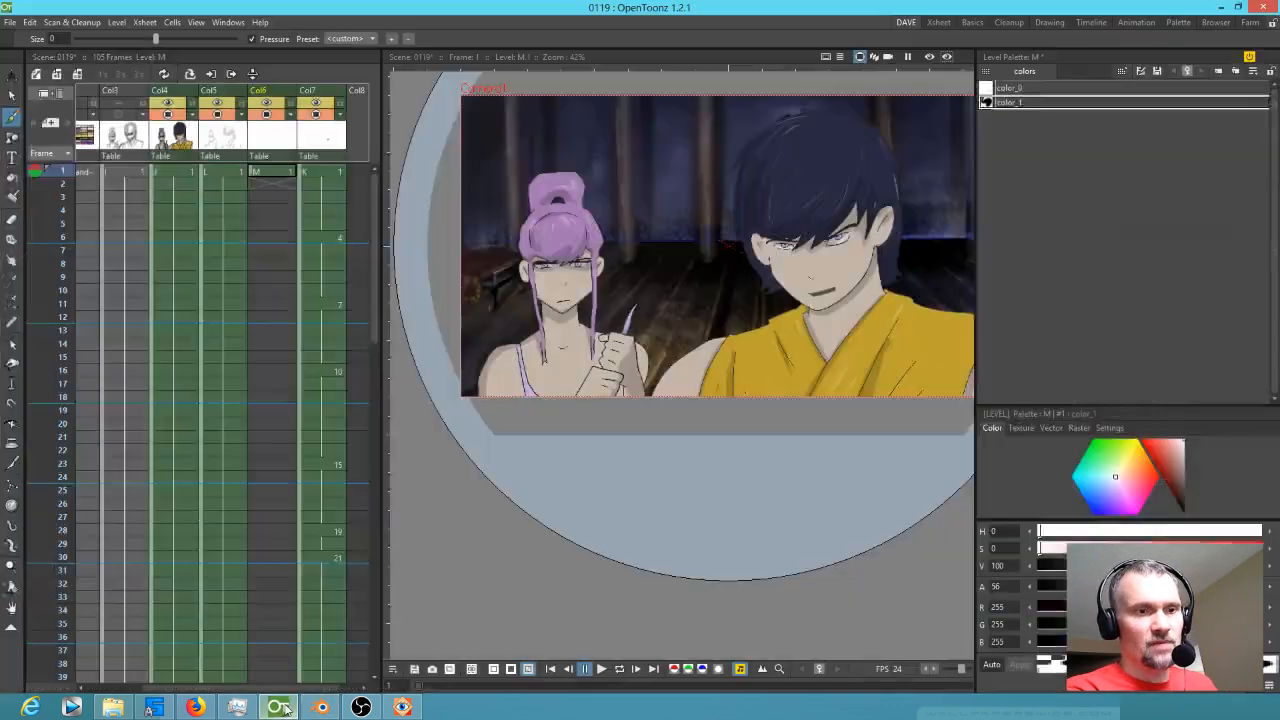
left_click_drag(823, 229, 773, 287)
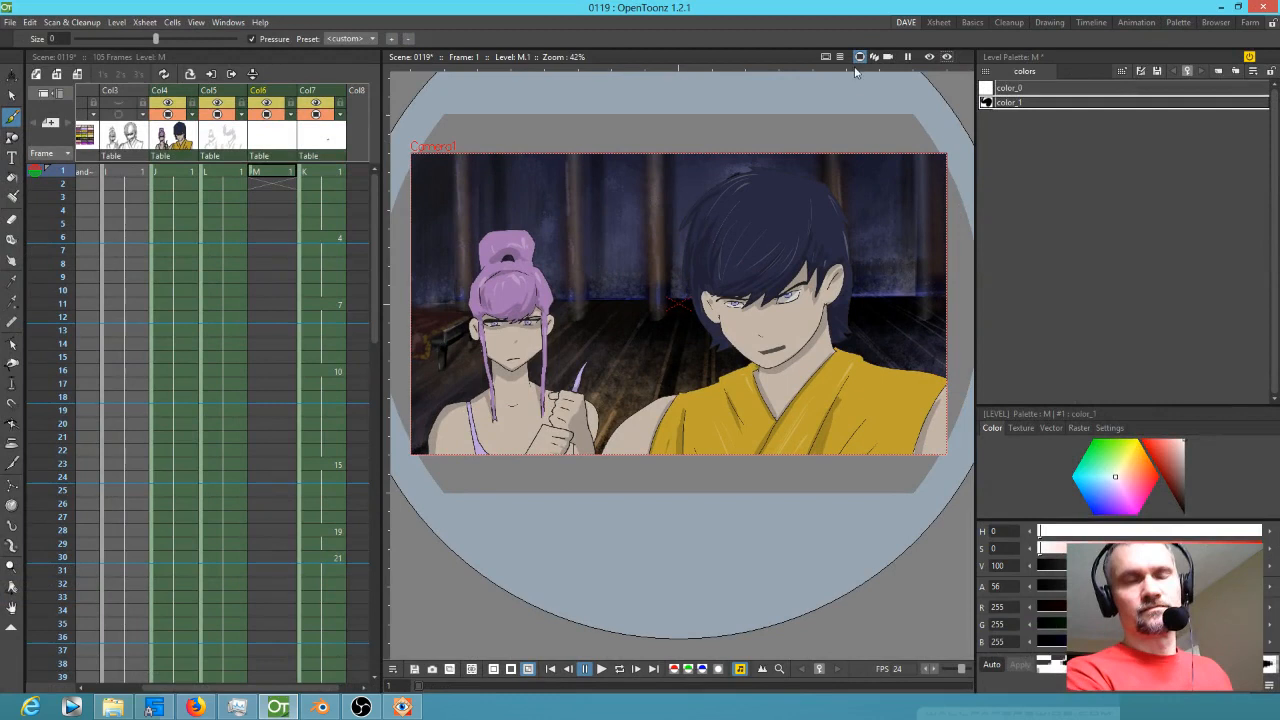
left_click(929, 57)
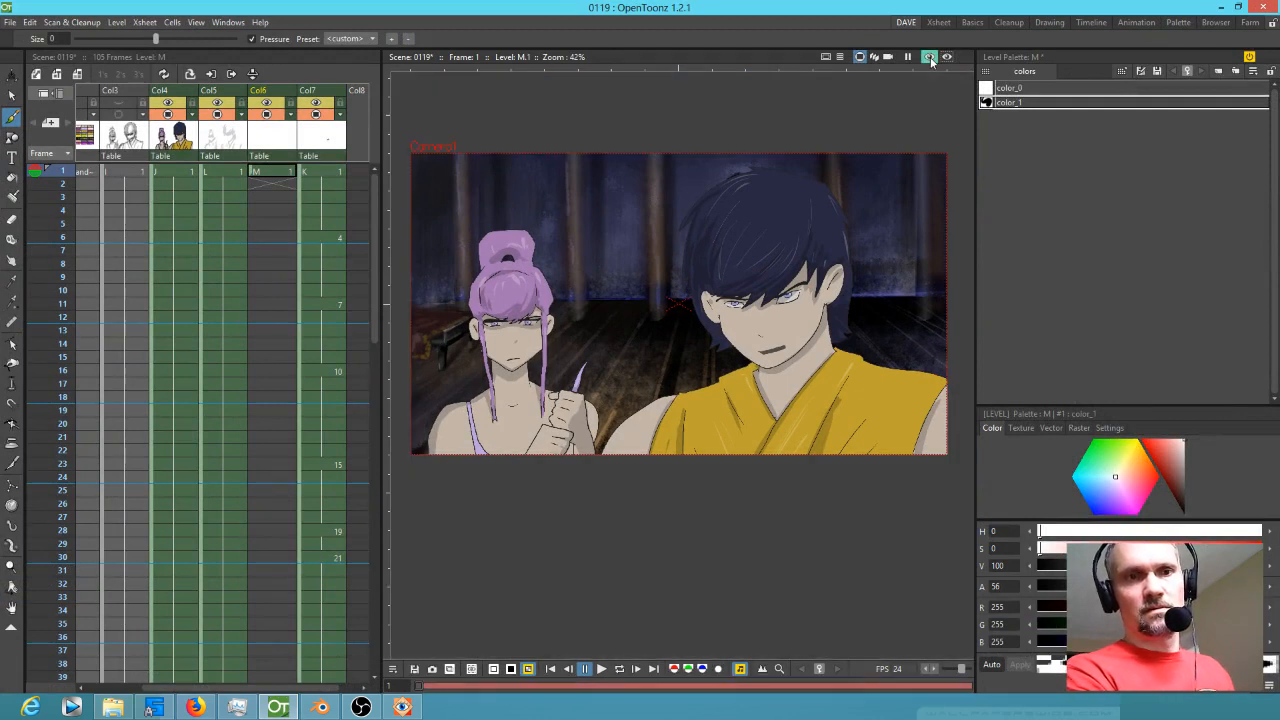
left_click(929, 57)
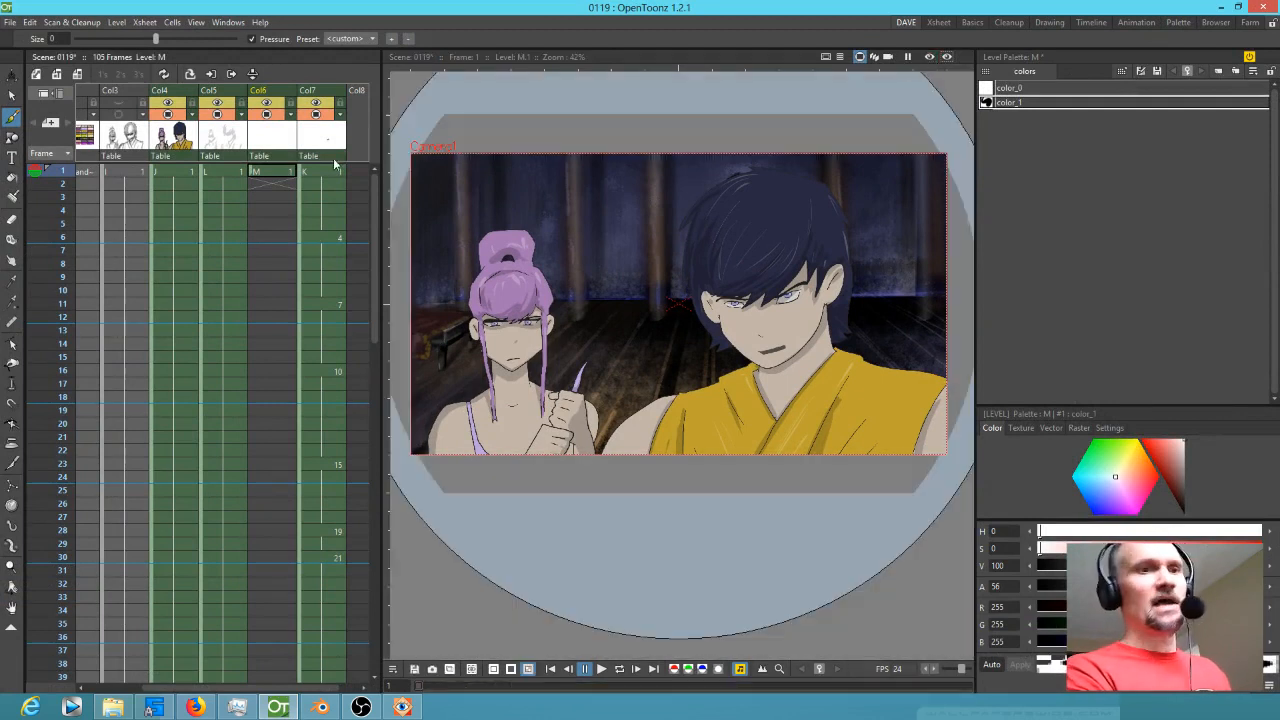
- Extend the level M highlight drawing from frame 1 through frame 105
left_click(281, 175)
left_click_drag(283, 183, 46, 675)
left_click_drag(283, 681, 311, 549)
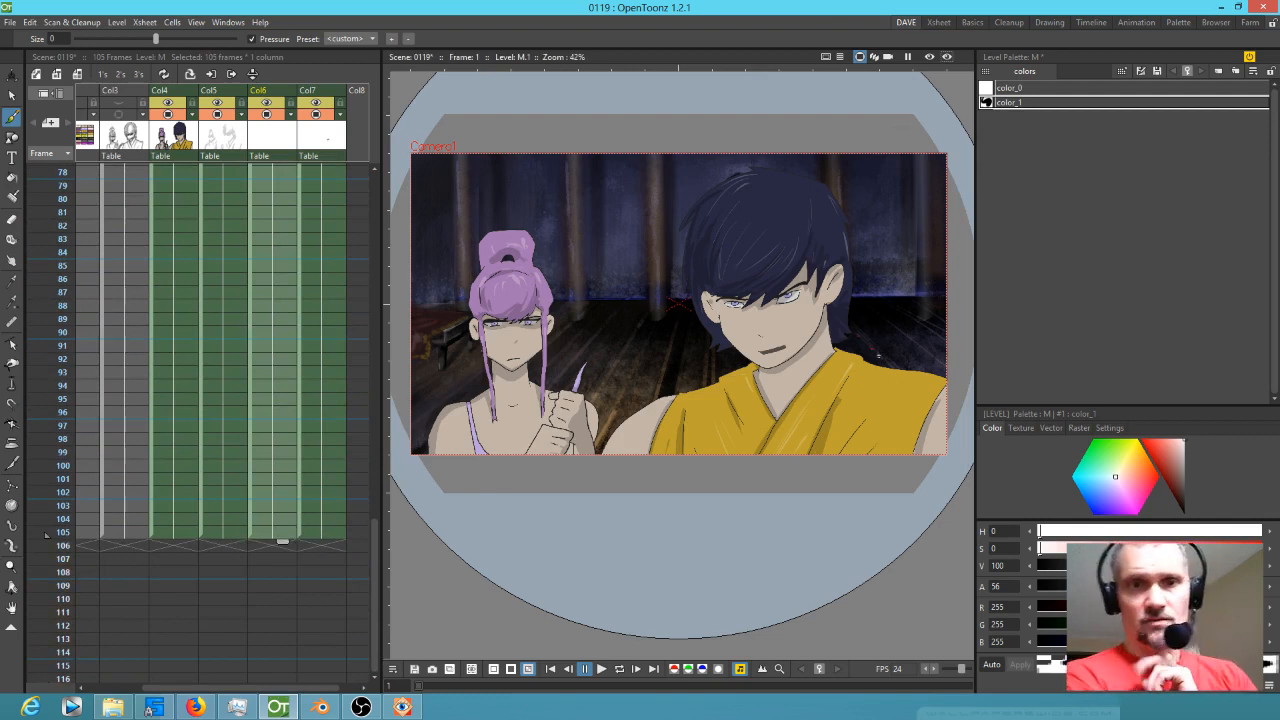
- Examine the man's face and mouth up close at frame 79, then select frame 1 of level J
scroll(680, 303, "up", 5)
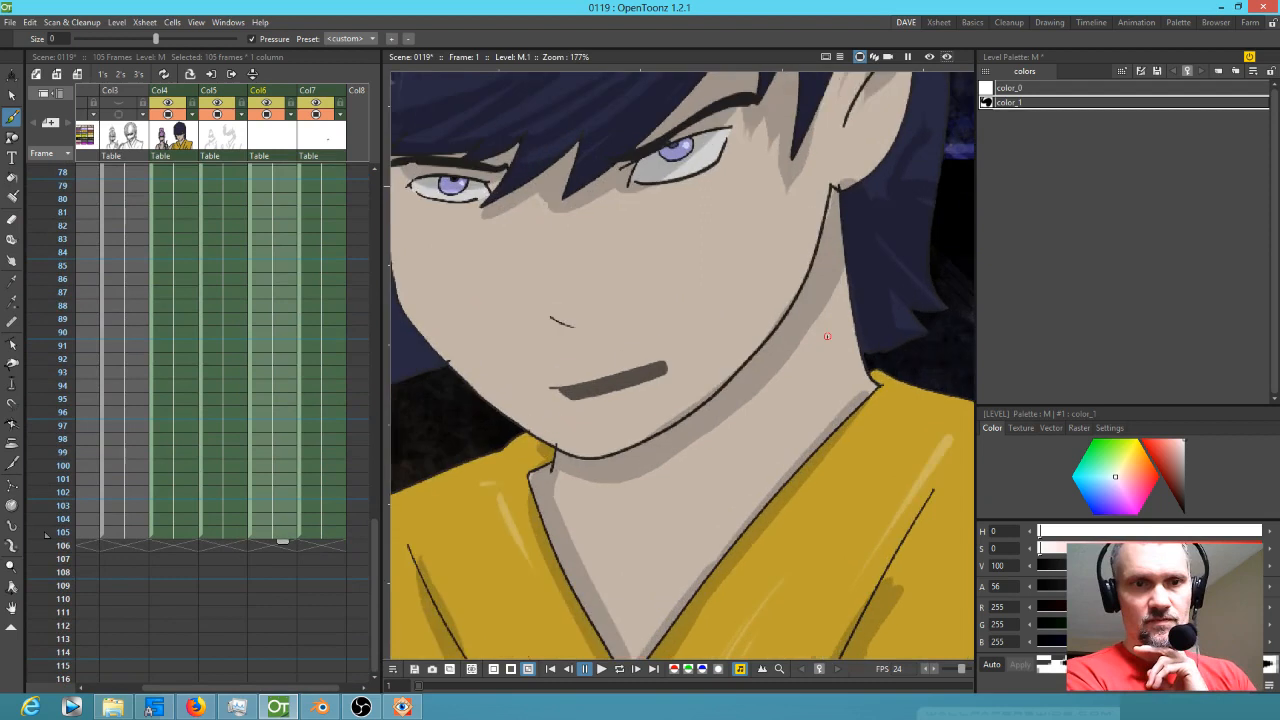
left_click_drag(833, 313, 860, 308)
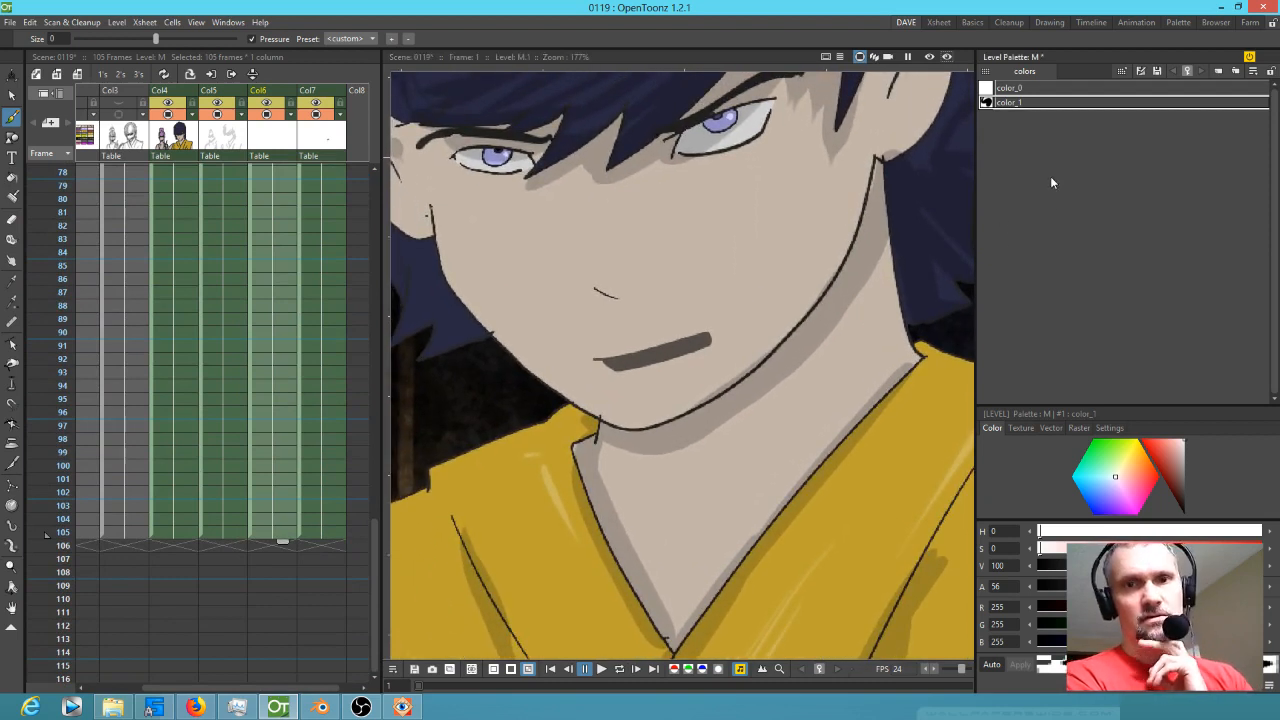
left_click(182, 188)
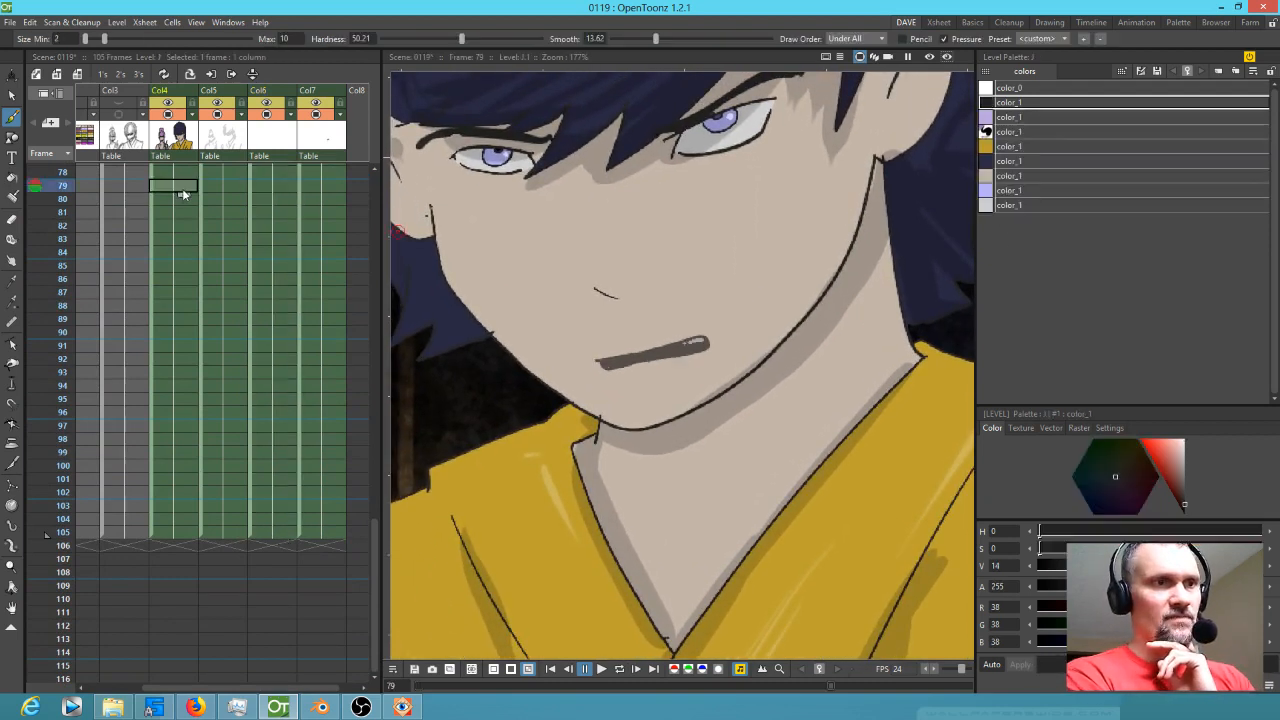
scroll(182, 188, "up", 10)
left_click(172, 174)
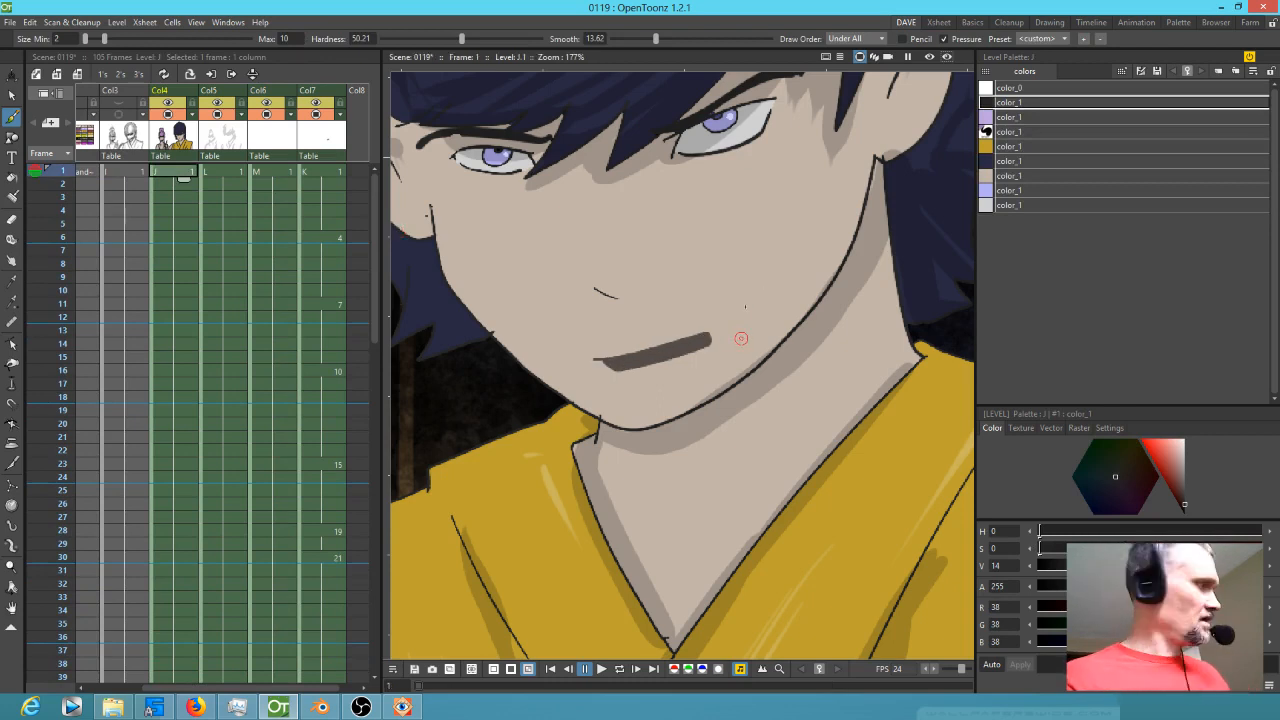
- Select the man's jawline and chin on level J frame 1 with a freehand selection and distort its chin end slightly downward
key("s")
left_click_drag(810, 292, 715, 365)
mouse_move(605, 398)
left_mouse_down()
mouse_move(602, 432)
mouse_move(647, 460)
mouse_move(711, 456)
mouse_move(787, 417)
mouse_move(864, 260)
mouse_move(862, 212)
mouse_move(830, 265)
left_mouse_up()
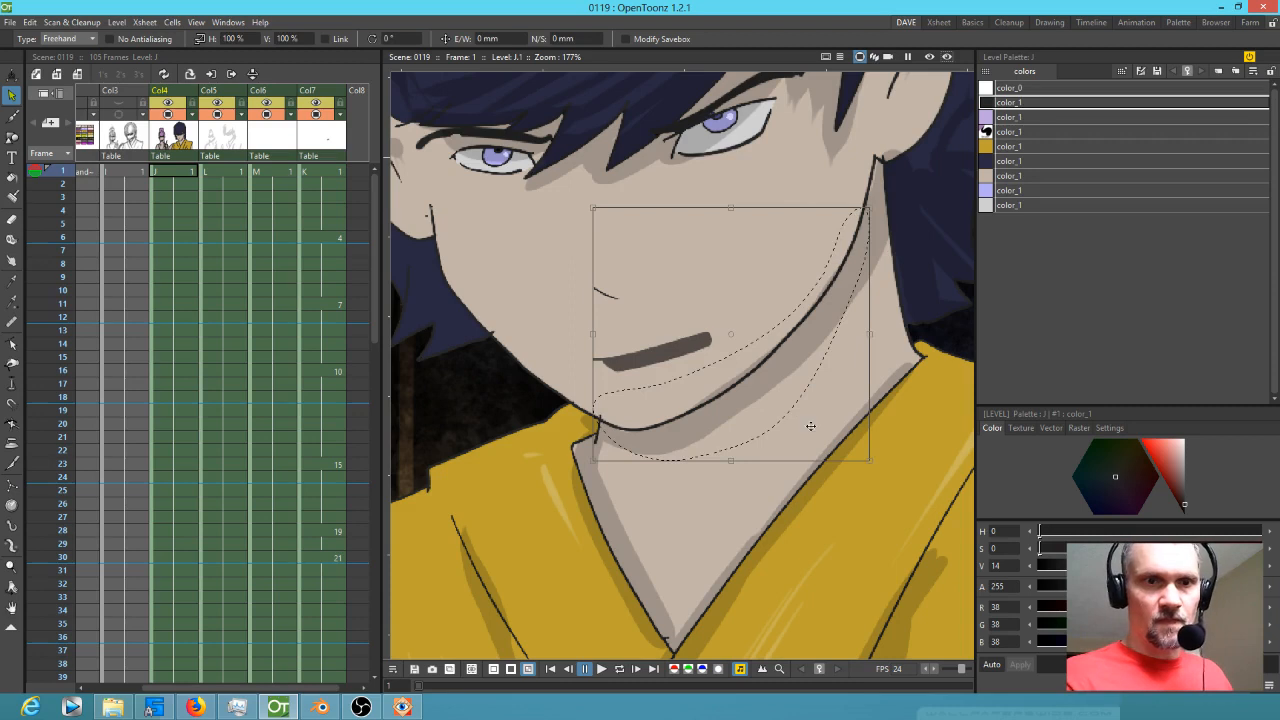
left_click_drag(870, 465, 869, 463)
left_click_drag(593, 464, 612, 484)
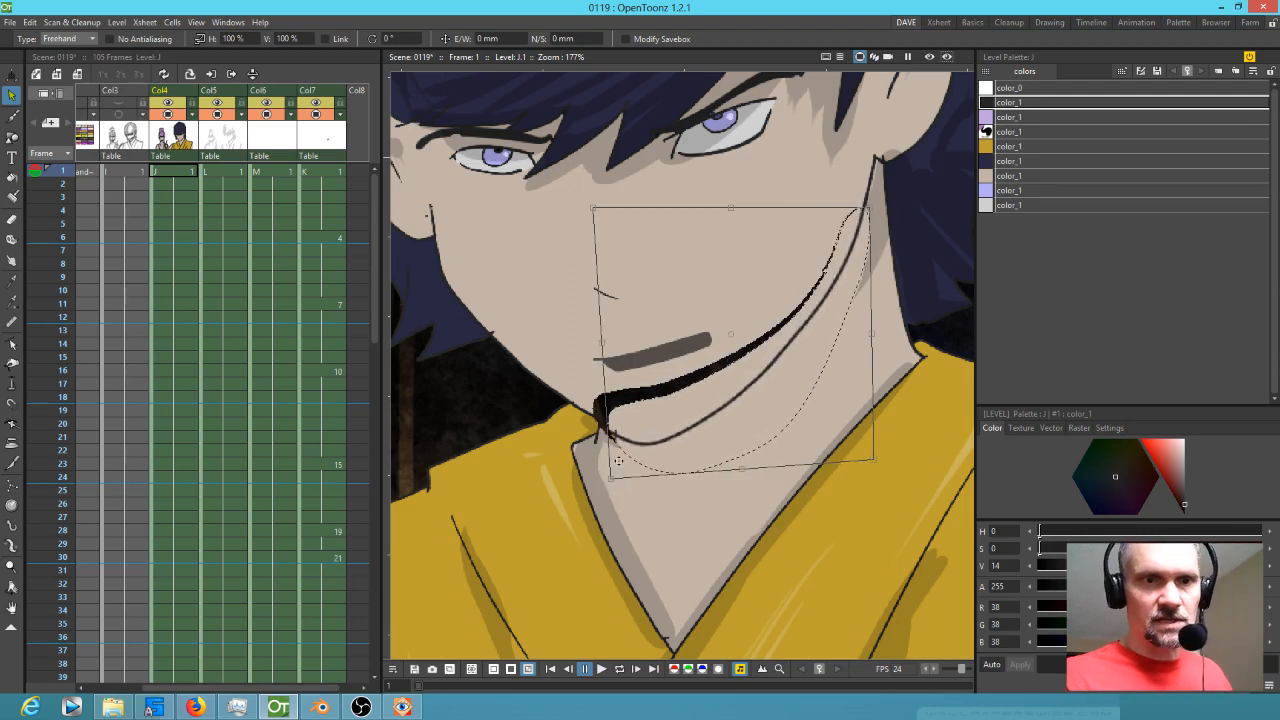
key("b")
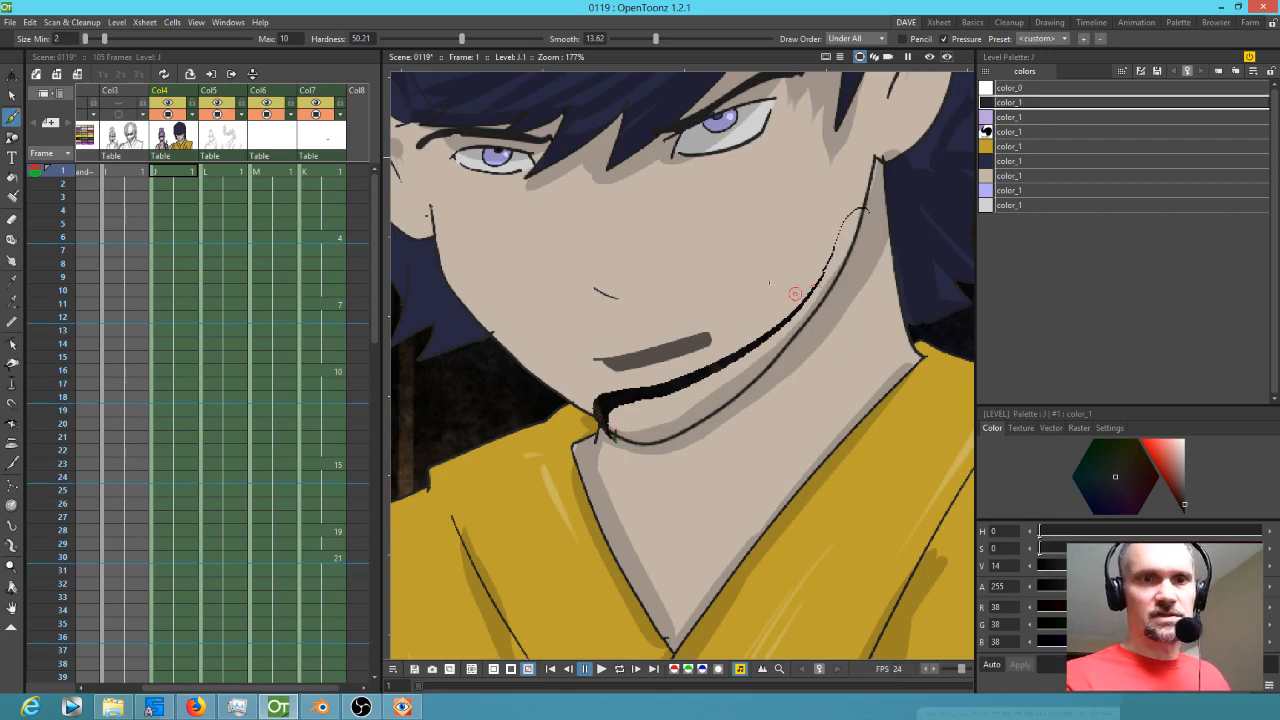
- Pick the face's skin colour and paint over the black gap along the jaw with the Paint Brush at size 20 in Lines & Areas mode
key("f")
left_click(773, 251)
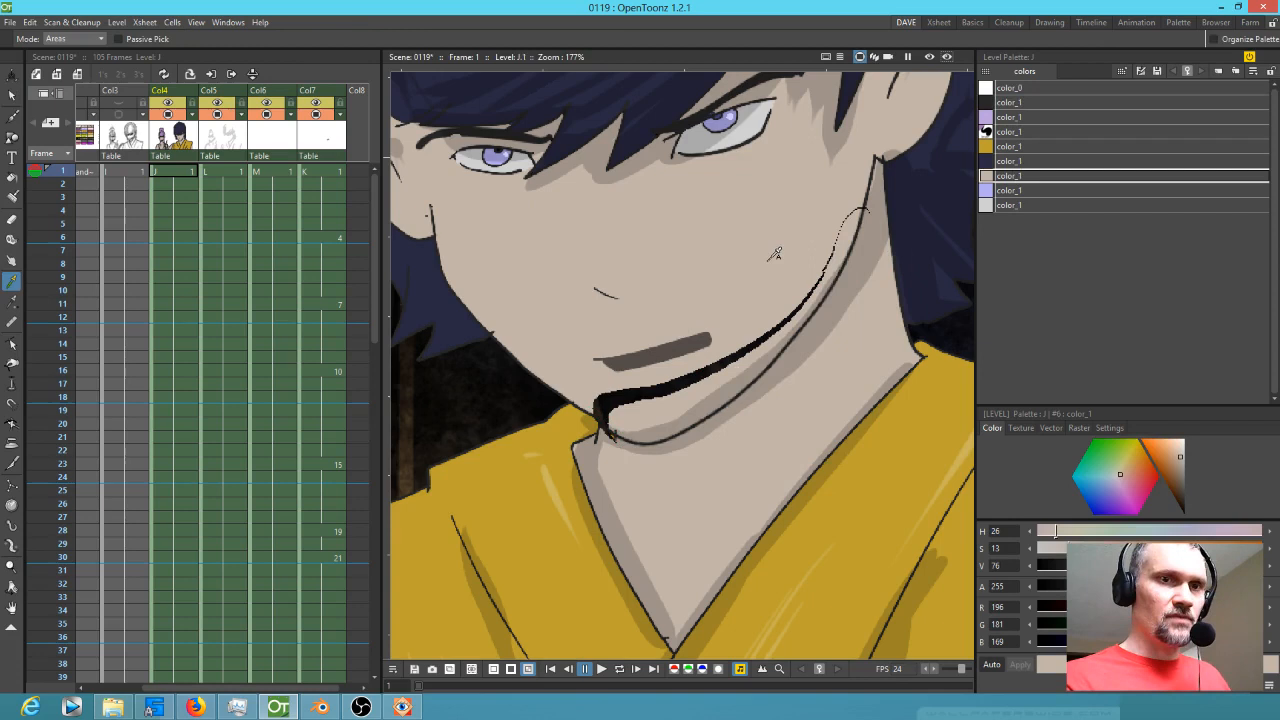
key("k")
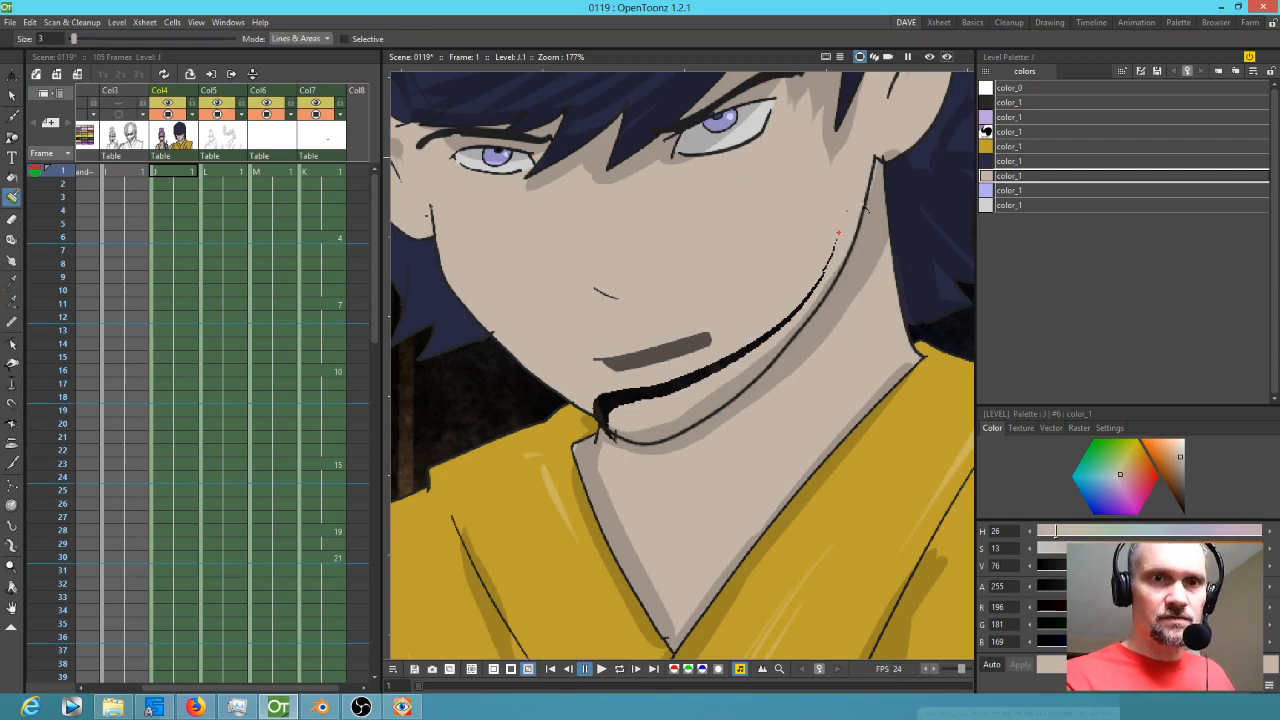
left_click_drag(74, 39, 101, 39)
mouse_move(810, 290)
left_mouse_down()
mouse_move(719, 364)
mouse_move(658, 391)
mouse_move(600, 395)
mouse_move(623, 420)
left_mouse_up()
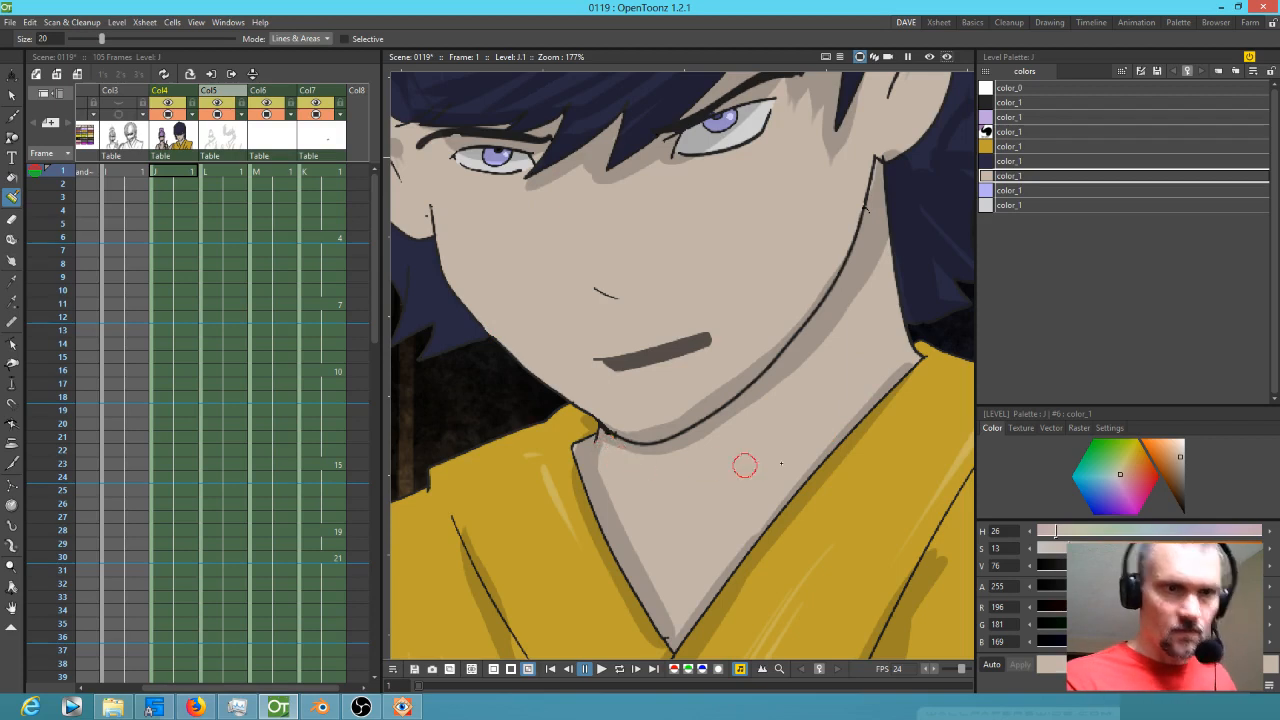
- Check the corrected chin in the whole camera frame, save scene 0119 and render a preview of its frames
scroll(711, 418, "down", 6)
left_click_drag(771, 427, 901, 427)
scroll(843, 410, "down", 2)
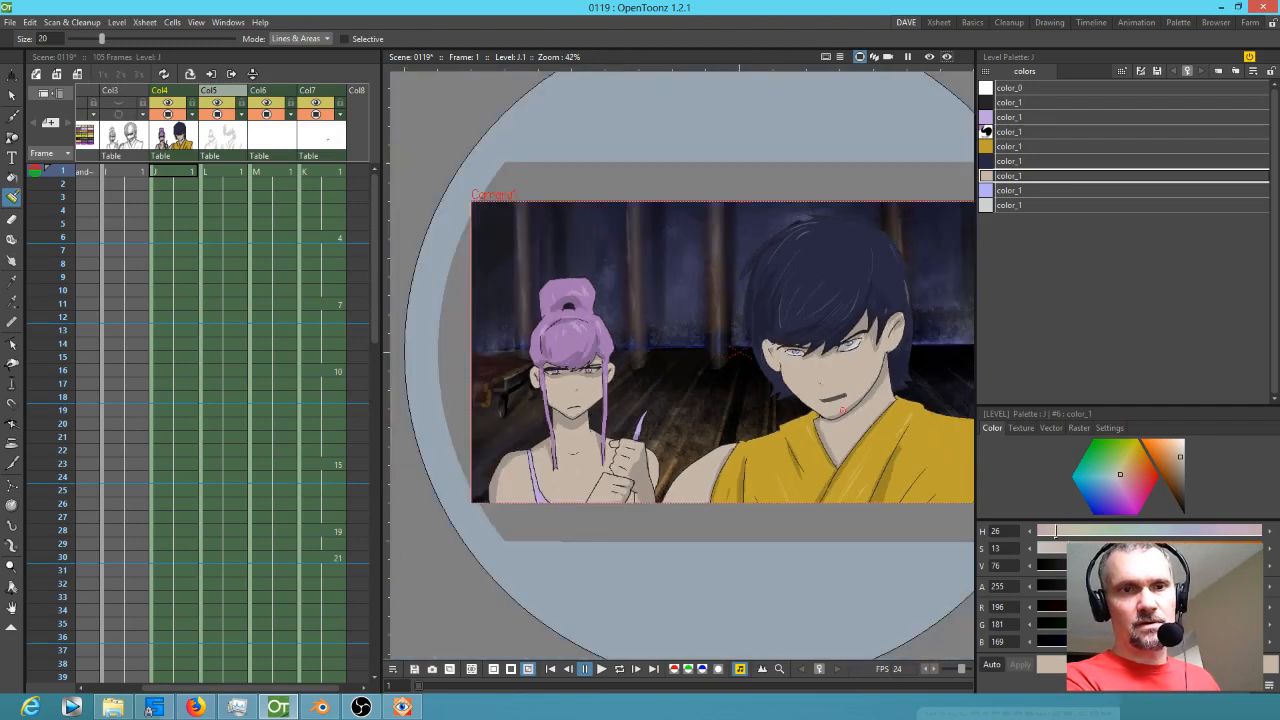
left_click_drag(797, 381, 771, 363)
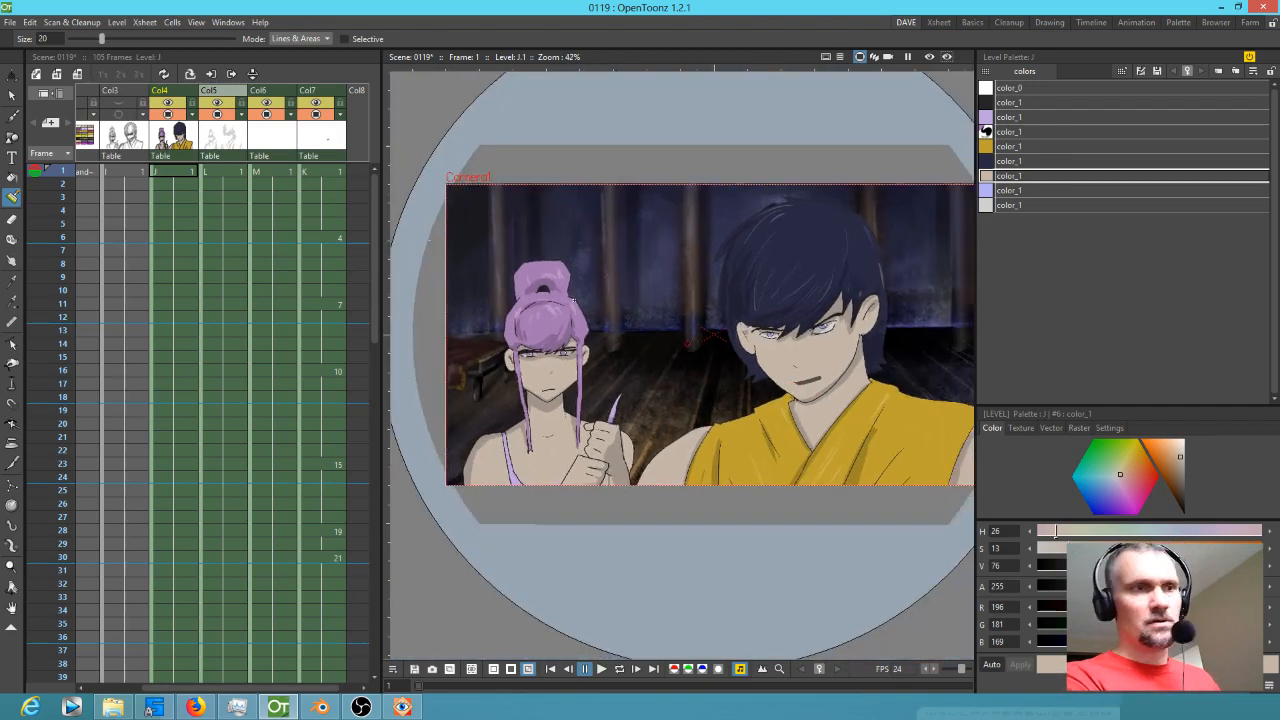
left_click(10, 22)
left_click(30, 68)
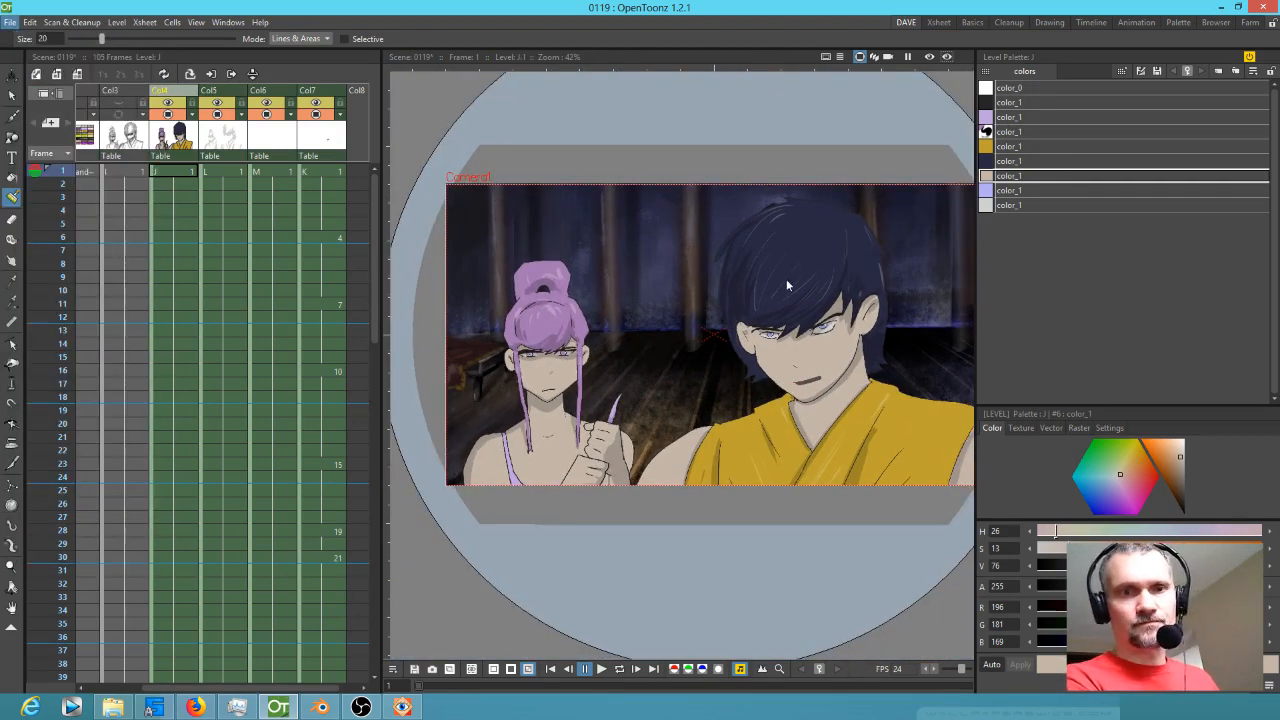
key("ctrl+r")
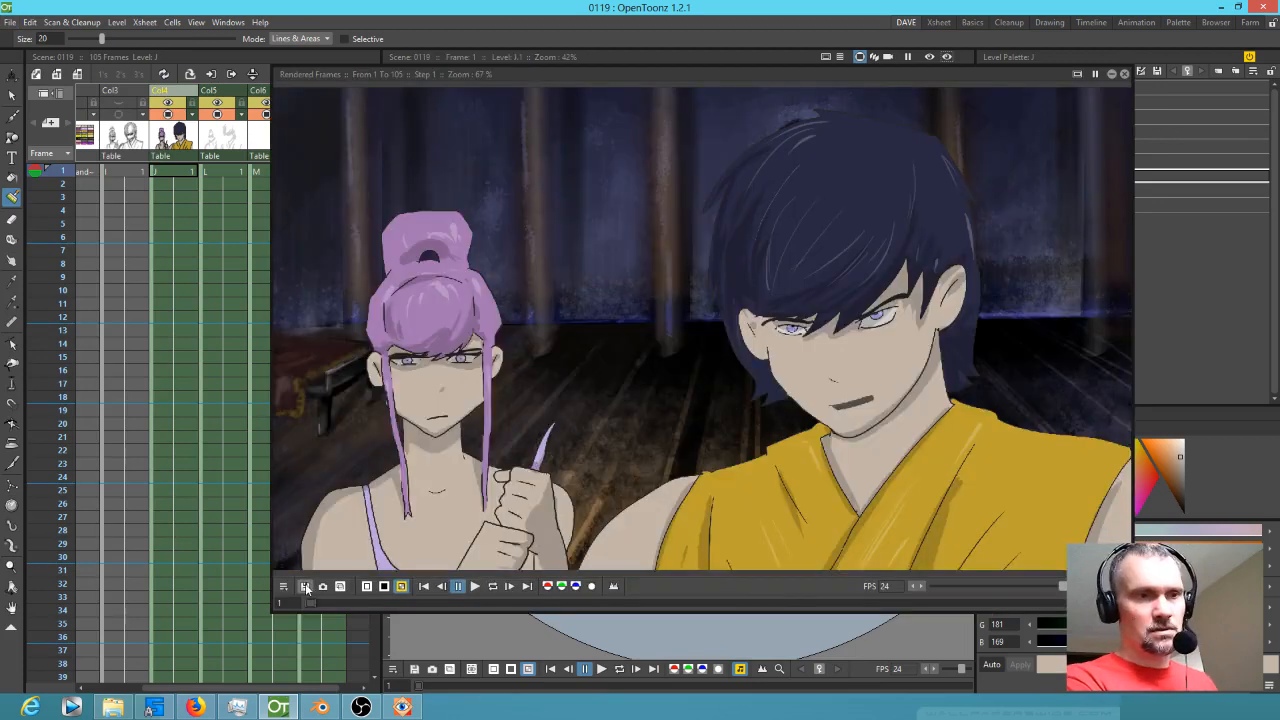
- Save the previewed frames as 0119.mp4 in the ANIME render folder, overwriting the existing file
left_click(305, 587)
left_click(446, 497)
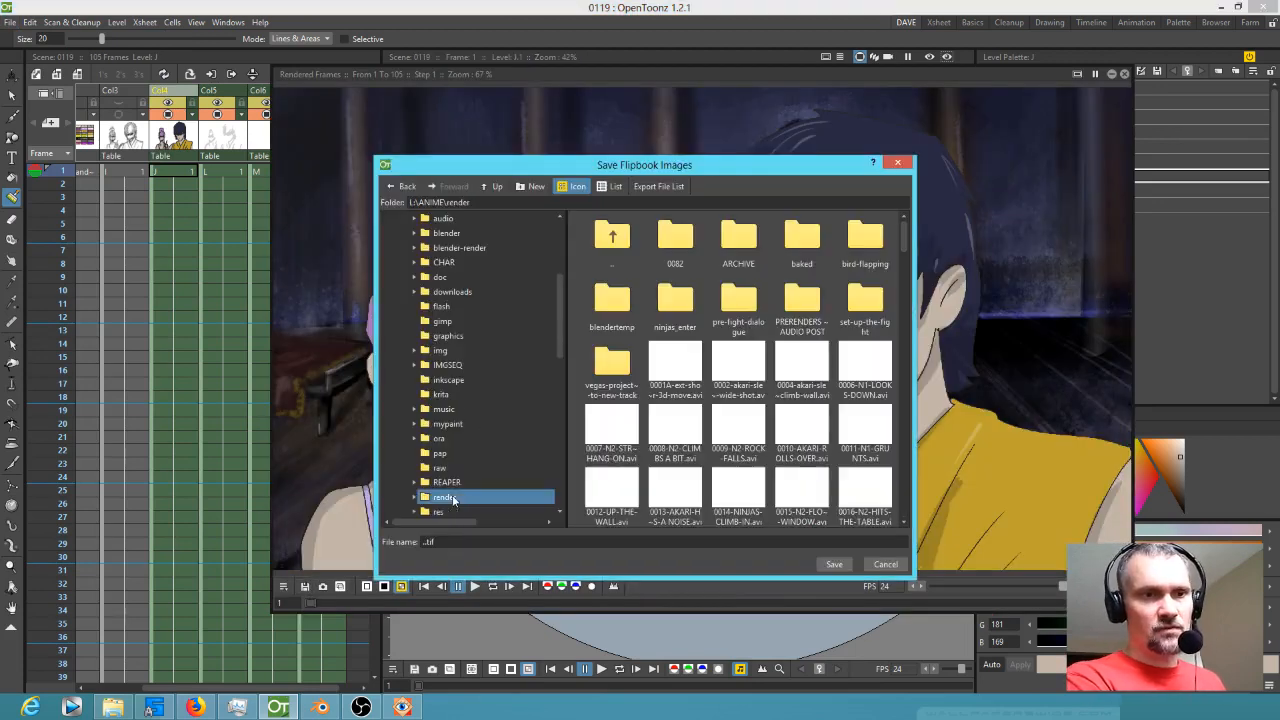
scroll(800, 400, "down", 5)
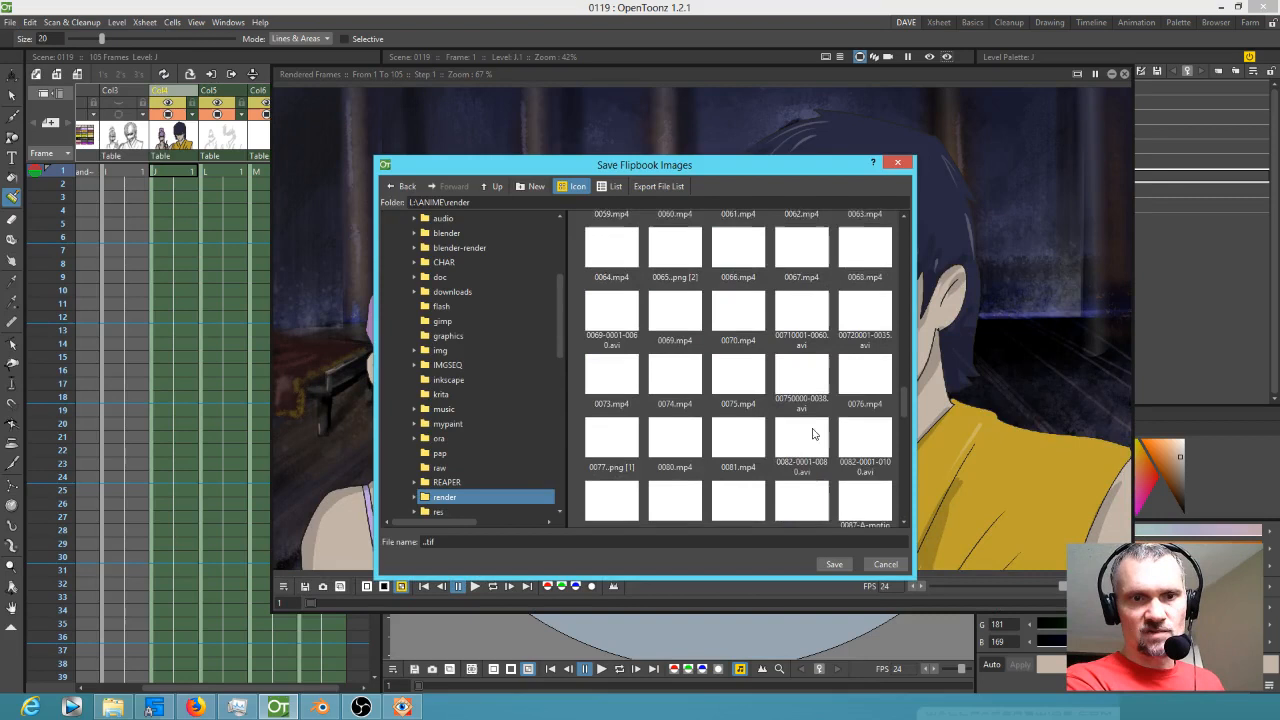
scroll(812, 436, "down", 5)
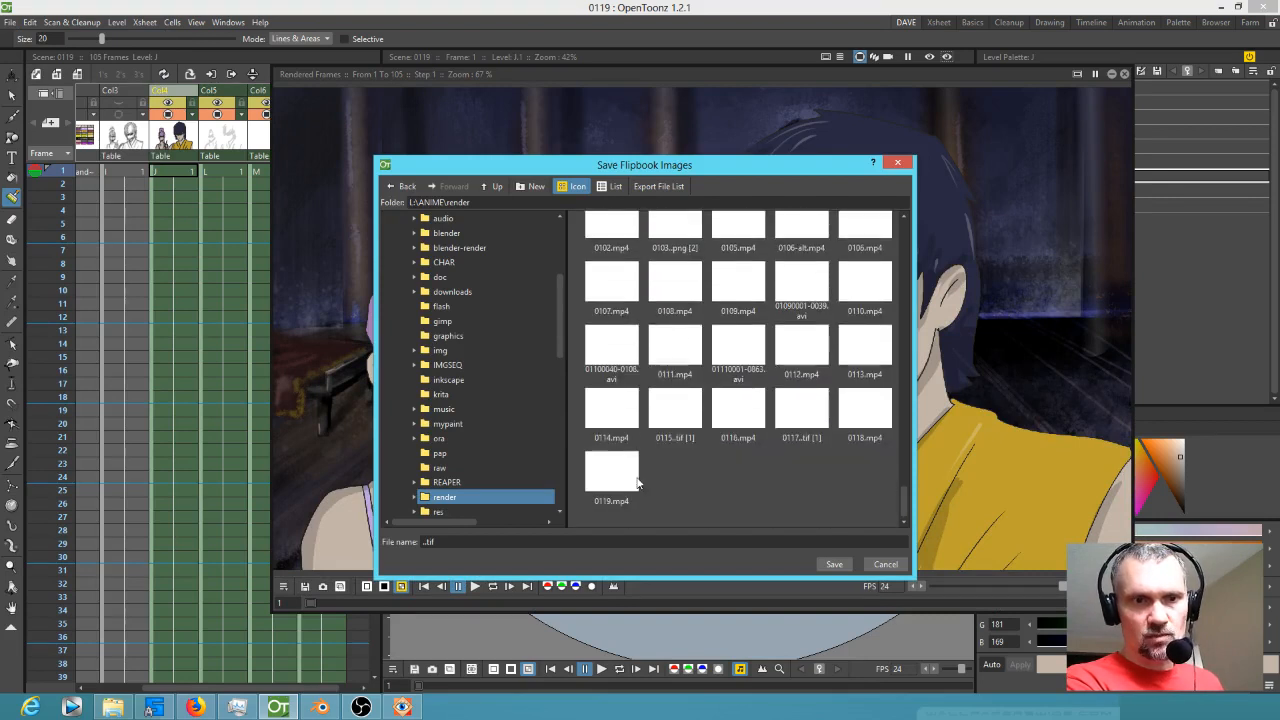
left_click(616, 476)
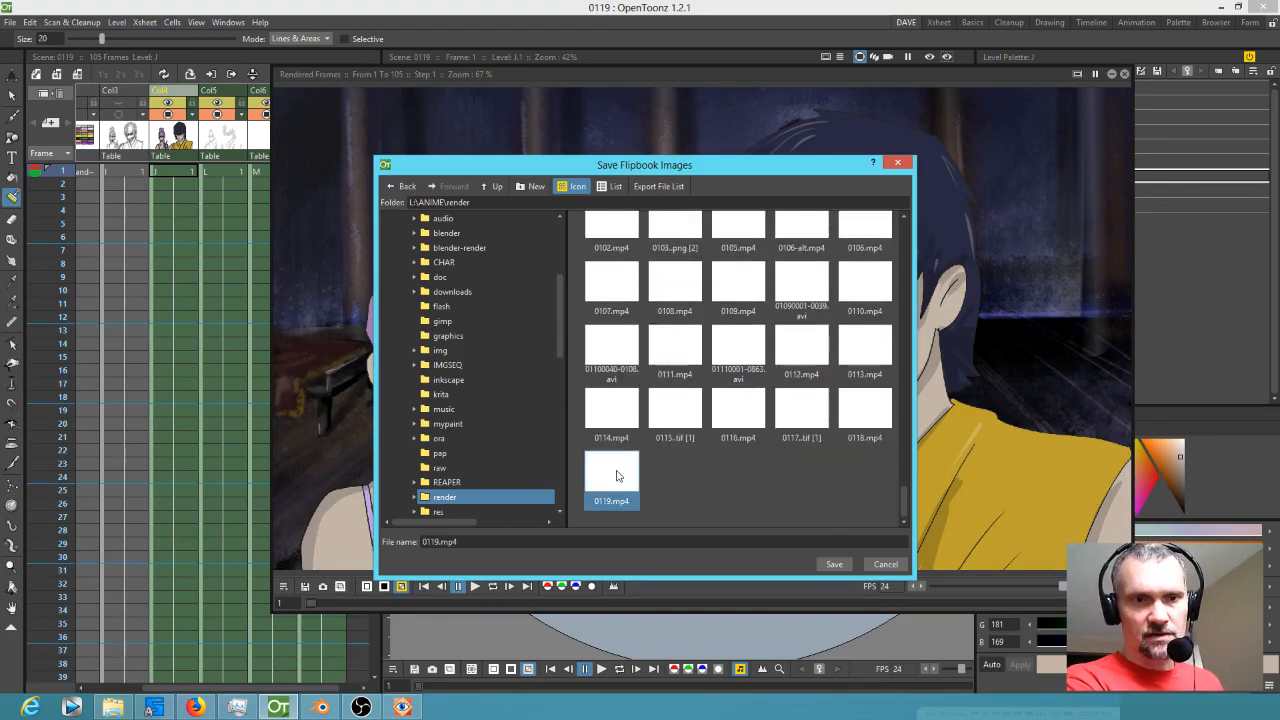
left_click(829, 566)
left_click(612, 364)
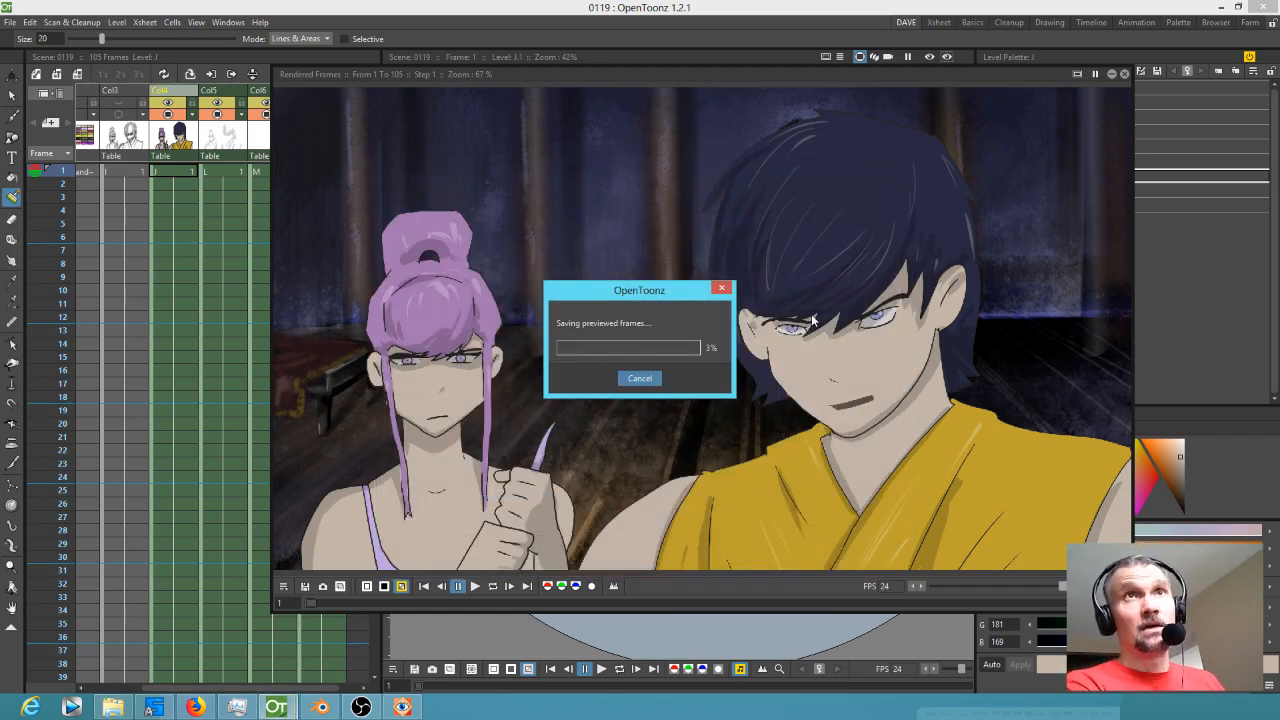
mouse_move(1274, 84)
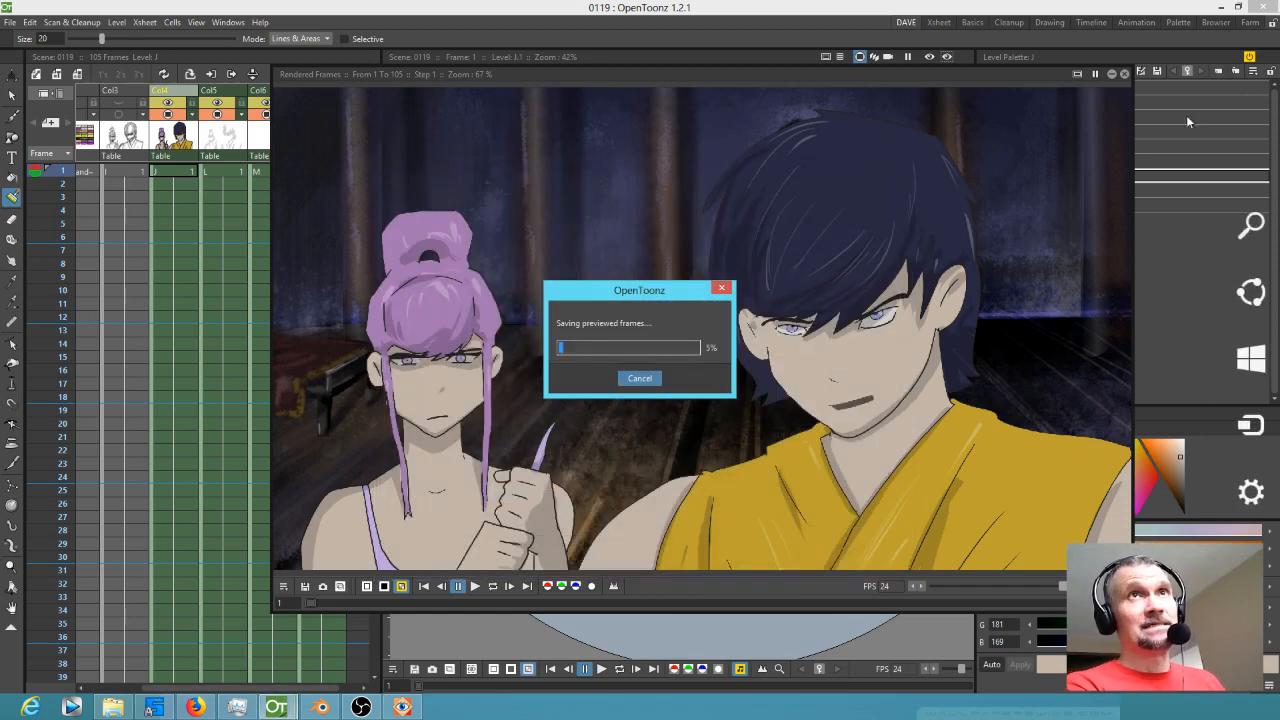